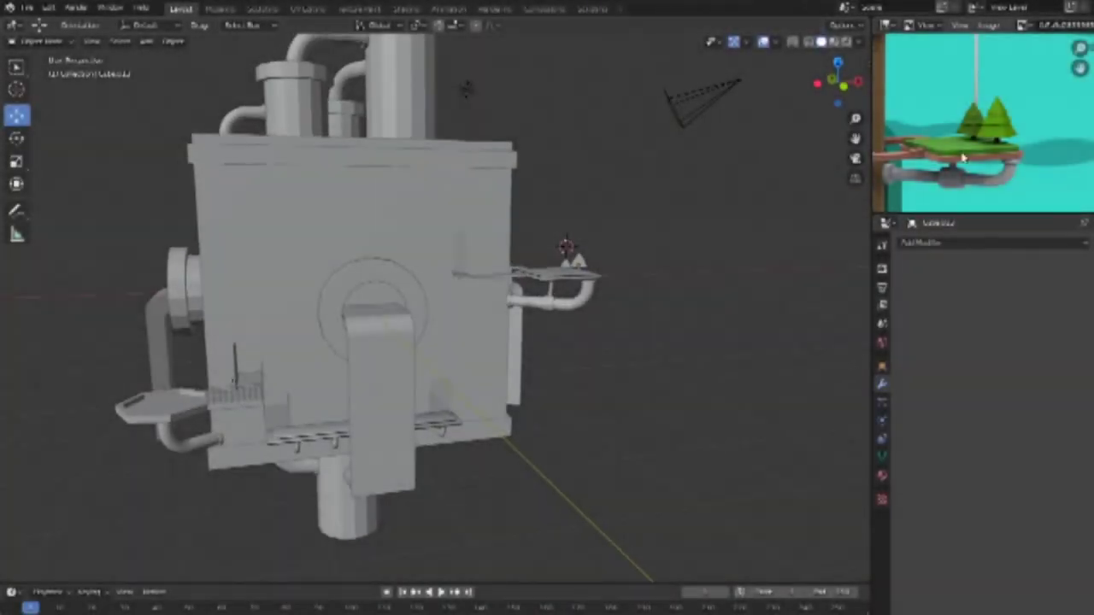
Step: Scale the small block's top down to a point beside the pipe, making a pyramid
scroll(688, 355, down, 3)
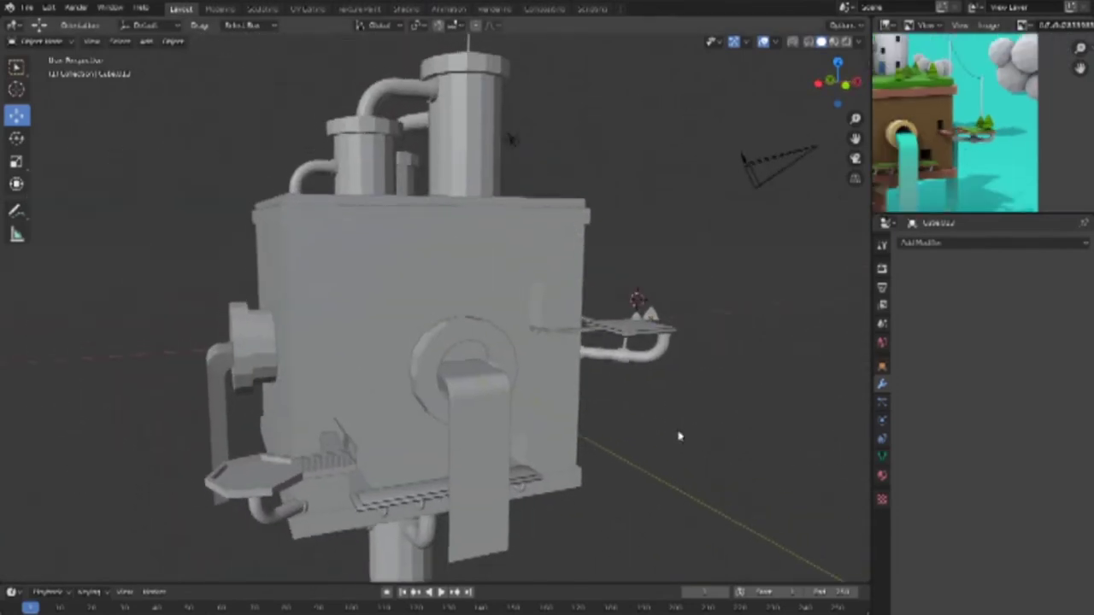
scroll(630, 366, down, 2)
scroll(662, 430, down, 2)
middle_drag(588, 422, 566, 416)
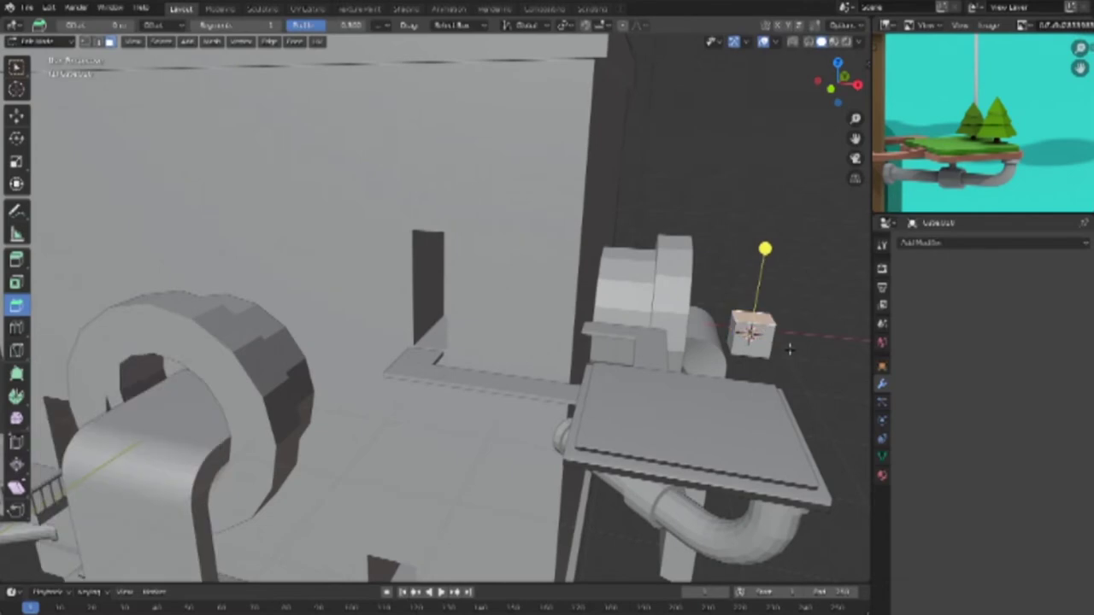
key(s)
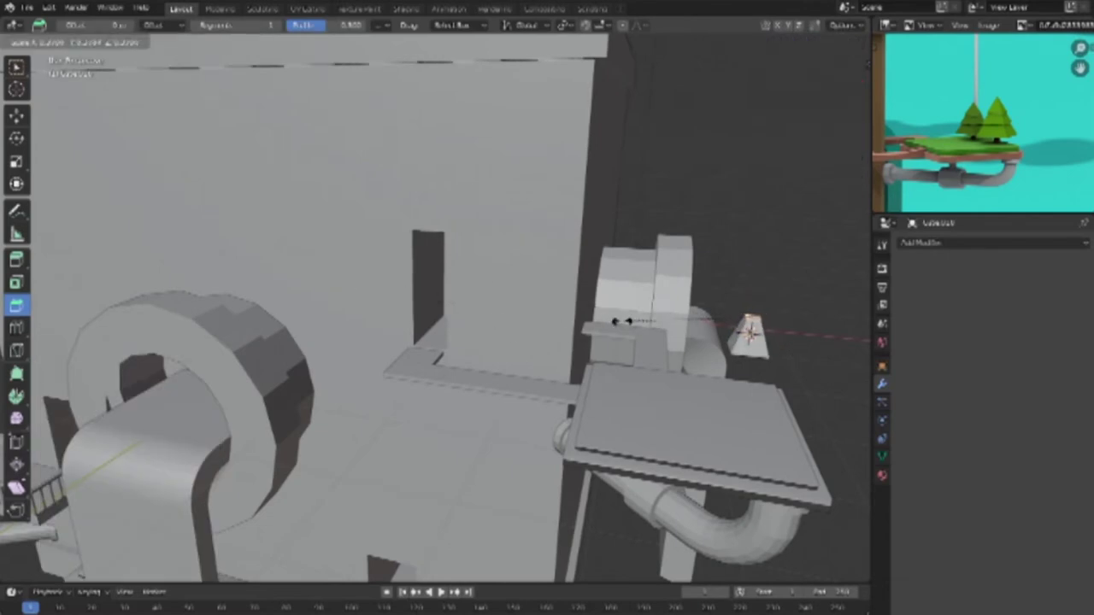
click(696, 311)
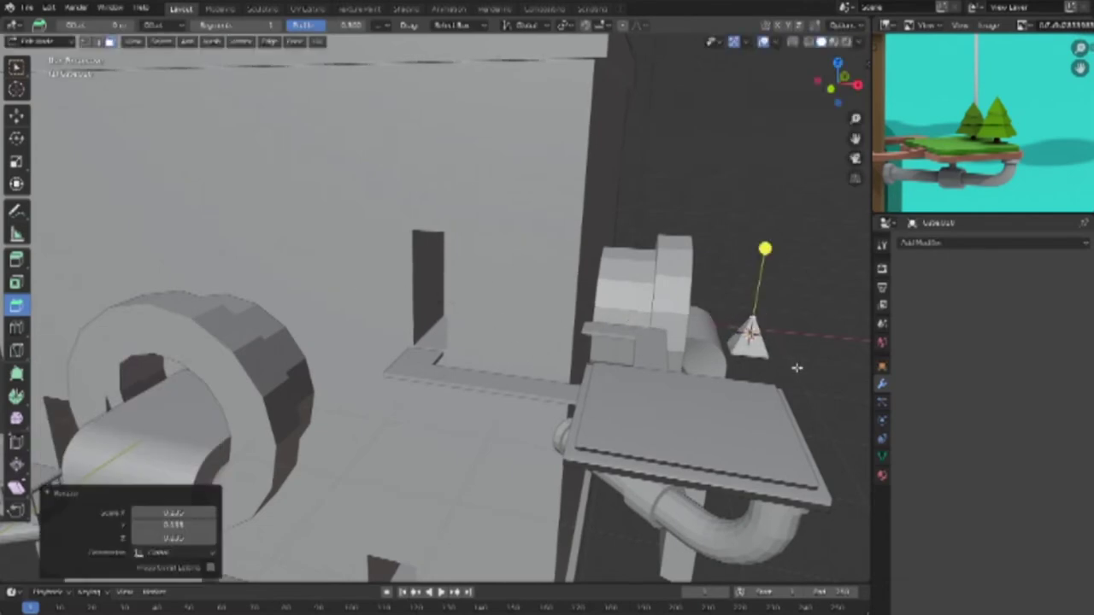
click(796, 368)
middle_drag(797, 367, 813, 332)
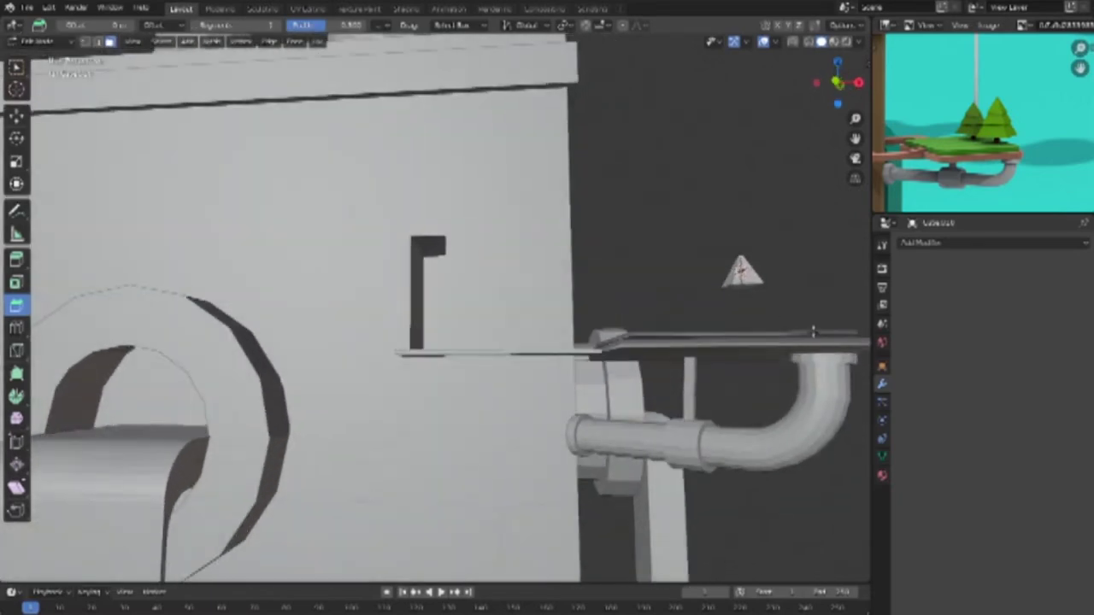
click(15, 282)
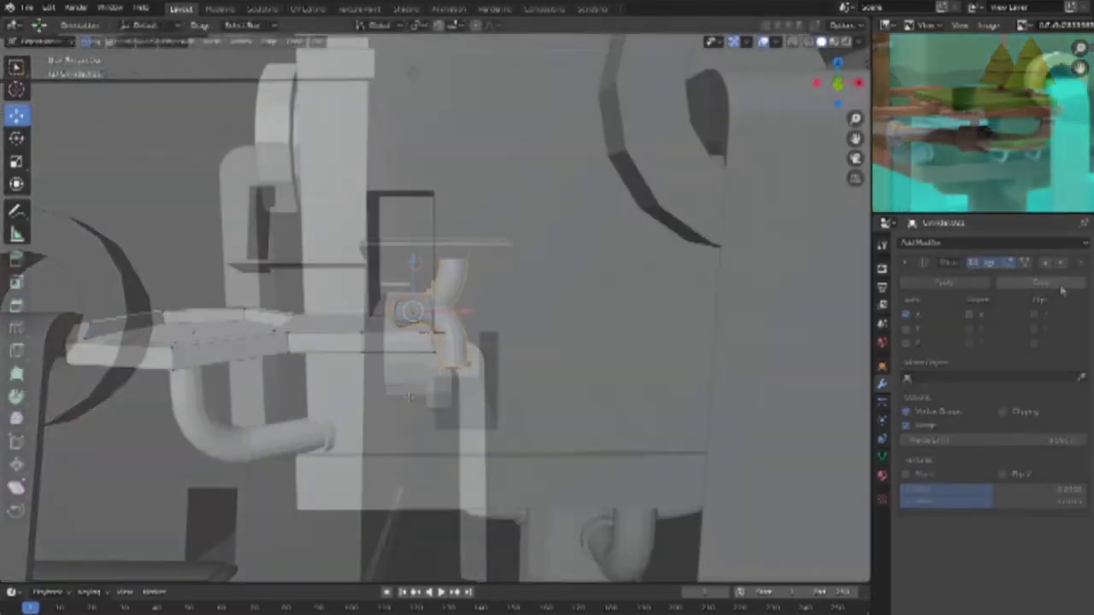
Step: In wireframe, extrude the ledge strip's end face to the right to lengthen it
key(shift+z)
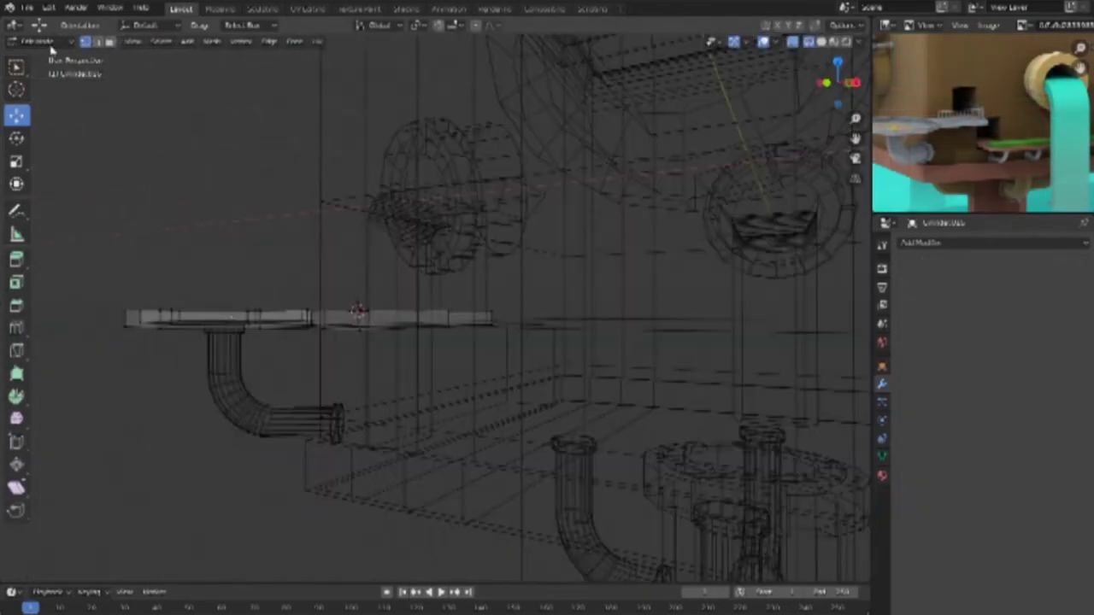
key(Tab)
drag(220, 191, 339, 293)
click(374, 327)
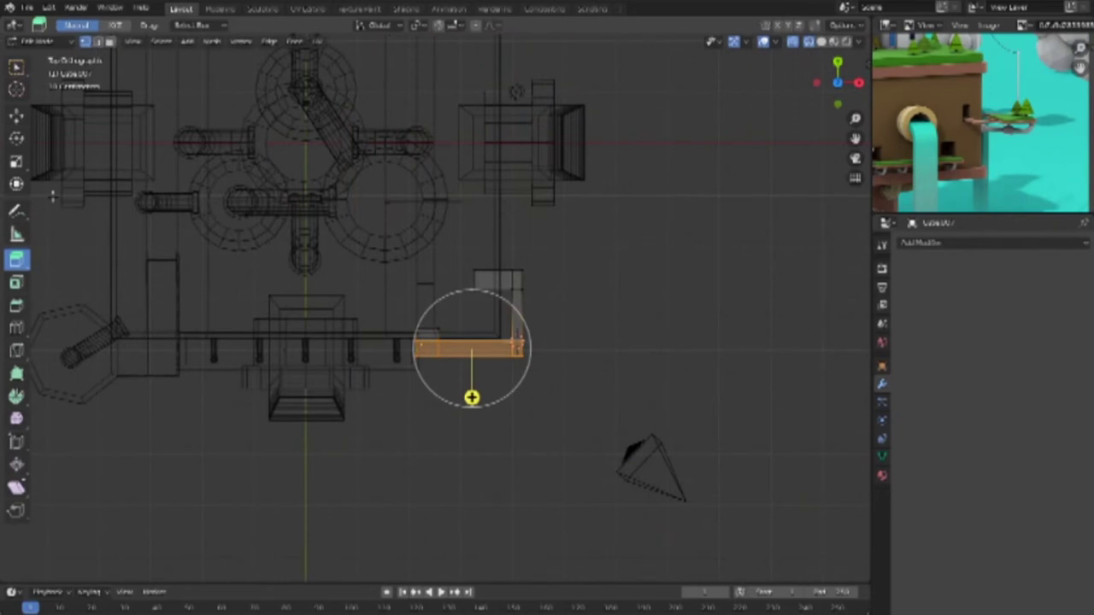
drag(412, 317, 410, 334)
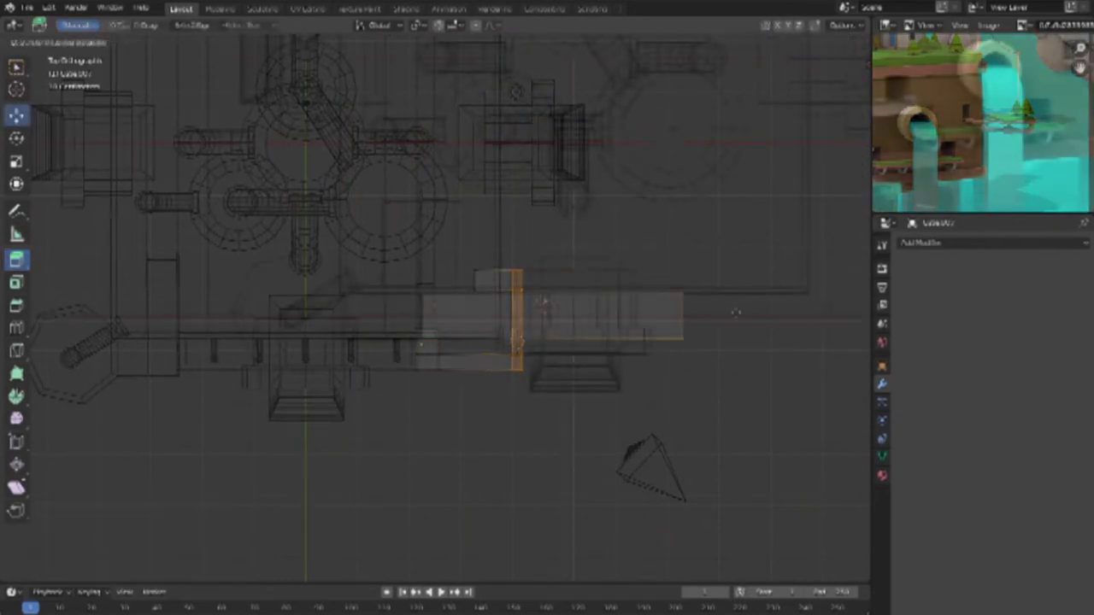
click(755, 313)
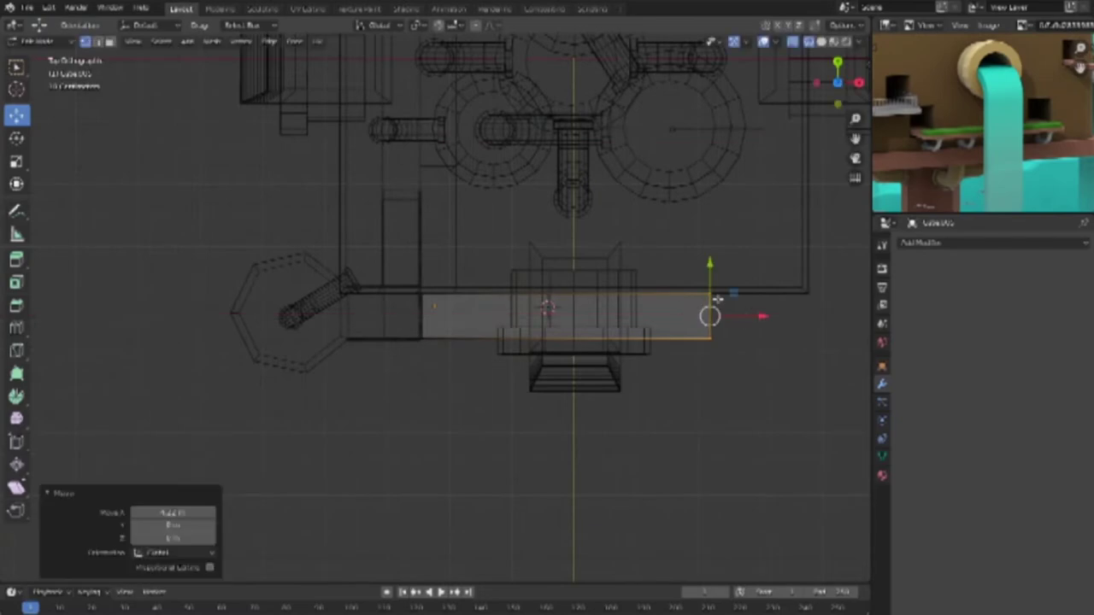
scroll(671, 383, down, 1)
mouse_move(671, 384)
middle_down()
mouse_move(593, 254)
mouse_move(635, 262)
mouse_move(526, 384)
mouse_move(427, 305)
mouse_move(478, 325)
mouse_move(499, 349)
mouse_move(530, 325)
mouse_move(495, 342)
mouse_move(483, 332)
mouse_move(664, 349)
mouse_move(610, 368)
mouse_move(622, 305)
middle_up()
key(alt+z)
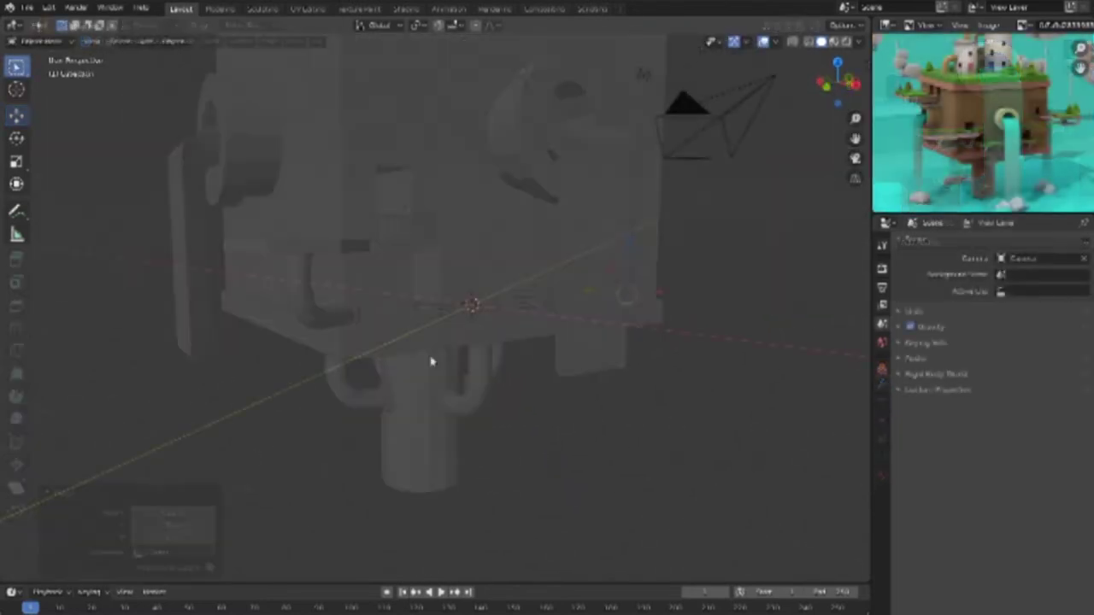
Step: Add a cube and scale it up into the large base box
key(shift+a)
click(497, 373)
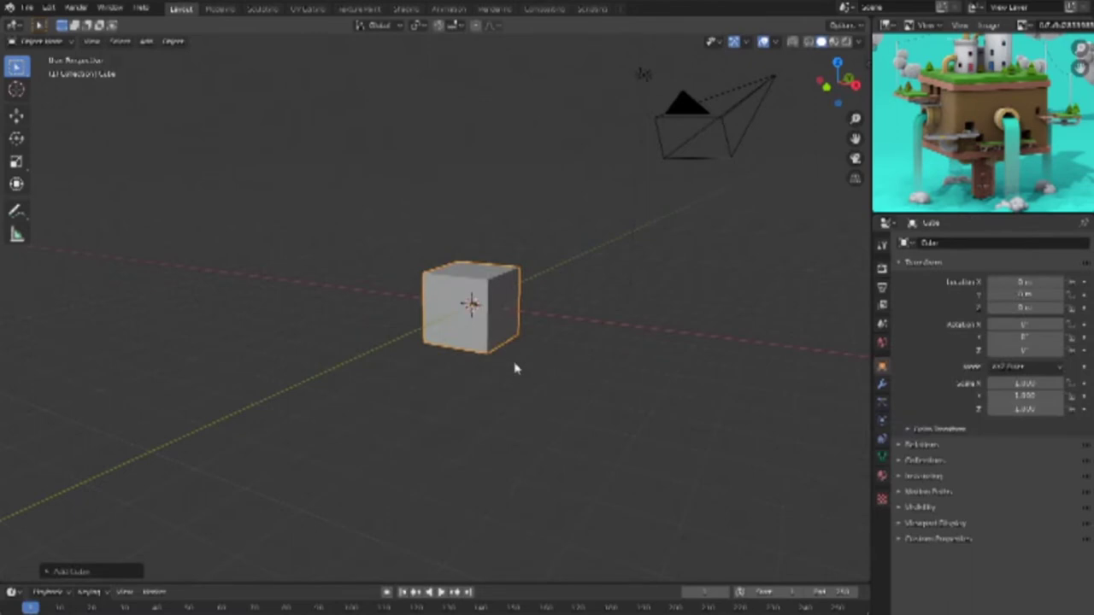
key(s)
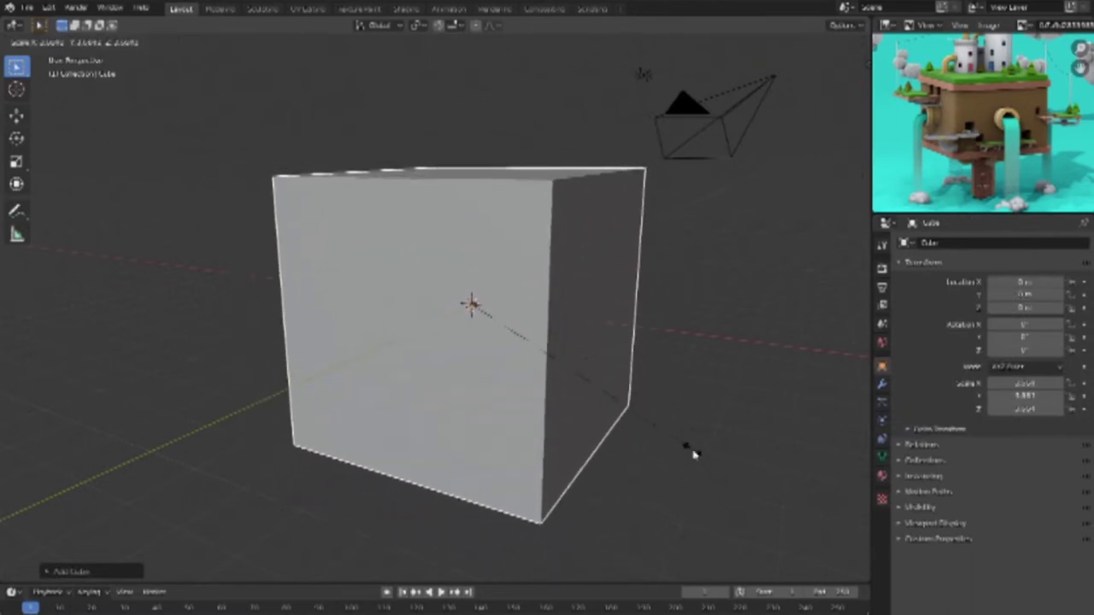
click(693, 454)
middle_drag(659, 391, 649, 396)
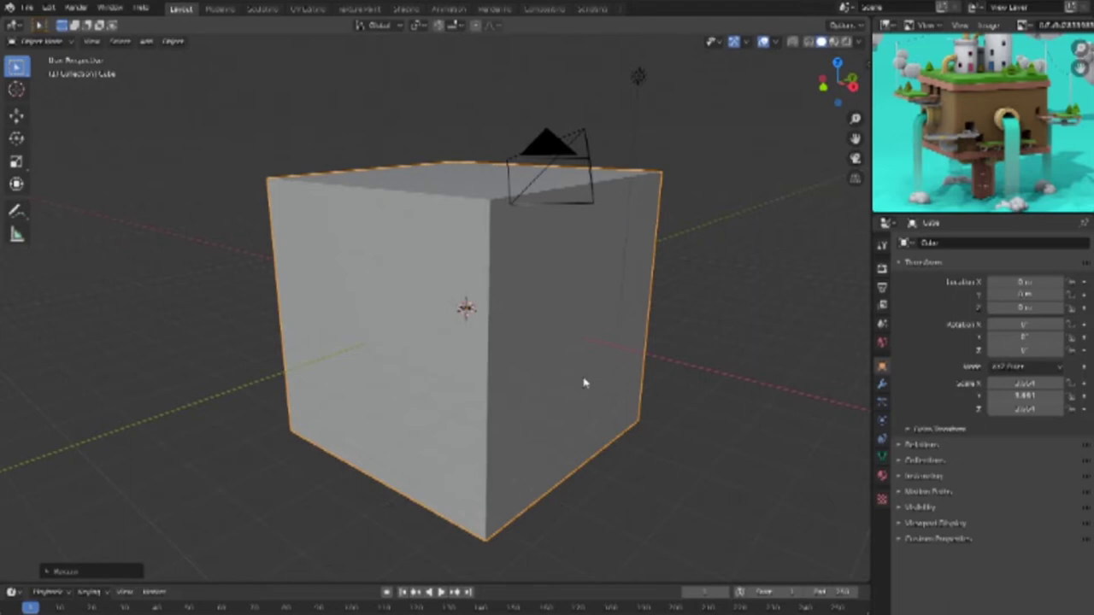
Step: Stack two vertical copies above the cube and flatten the top one into a thin slab
key(shift+d)
key(z)
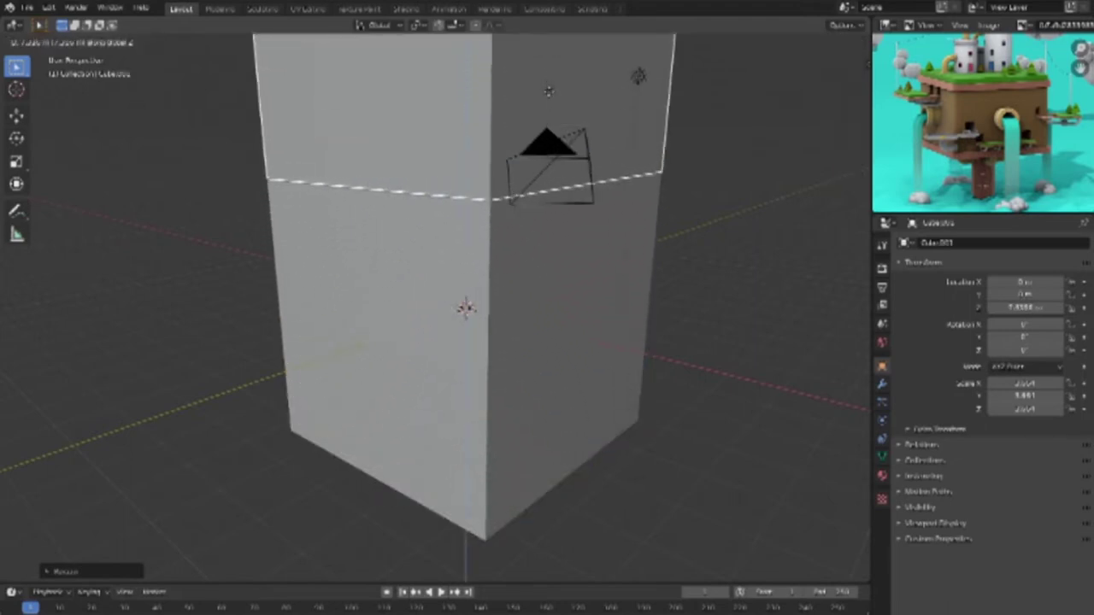
click(572, 173)
key(shift+d)
key(z)
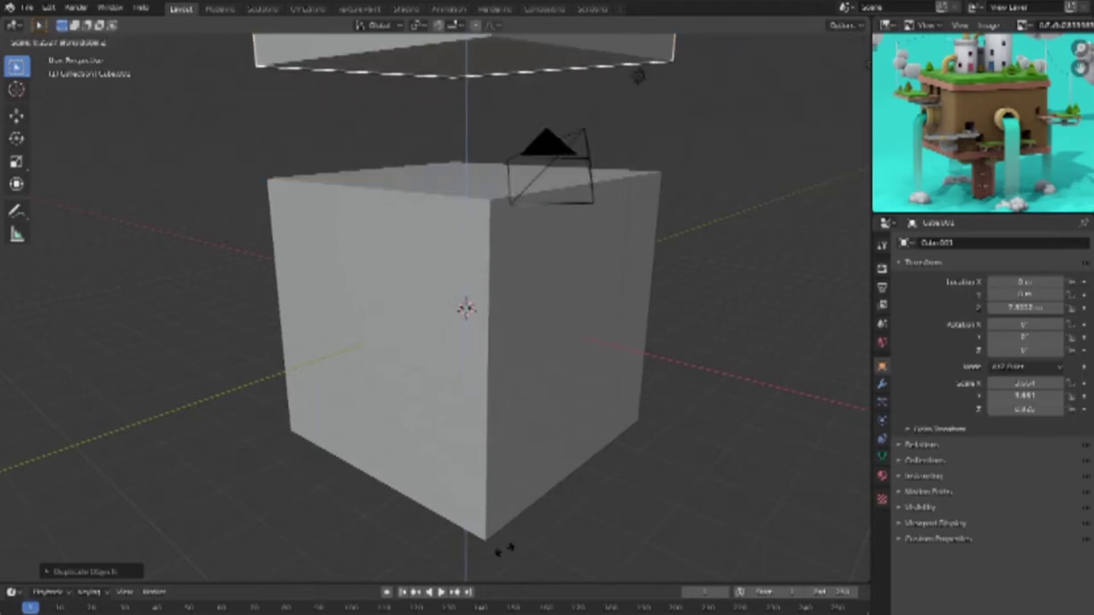
click(533, 78)
key(s)
key(z)
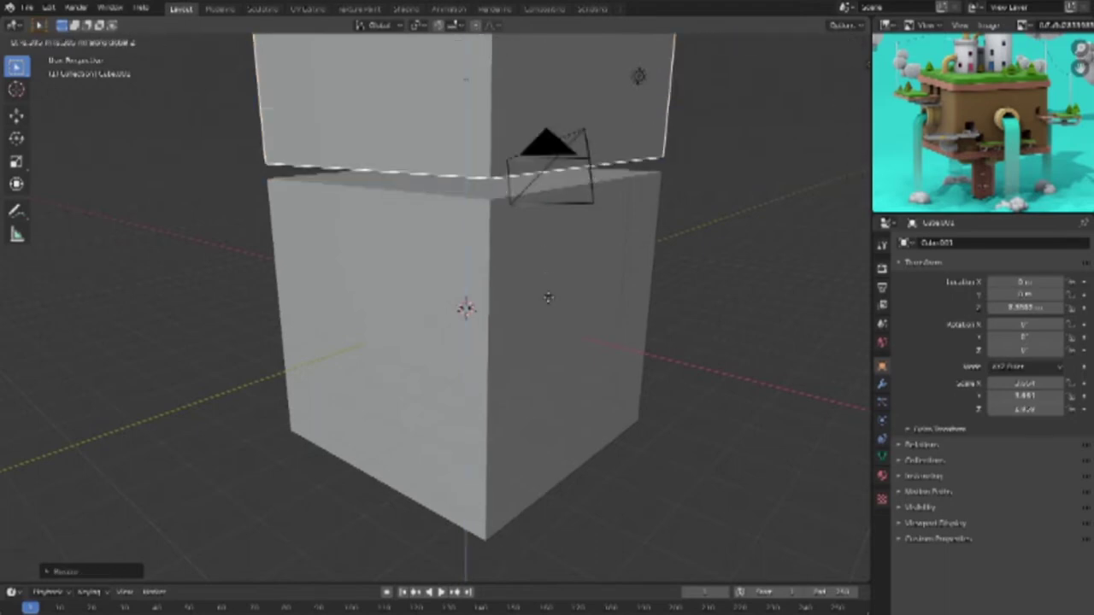
click(549, 303)
Step: Move a copy of the slab down so it sits flush on the large cube's top
key(shift+d)
key(z)
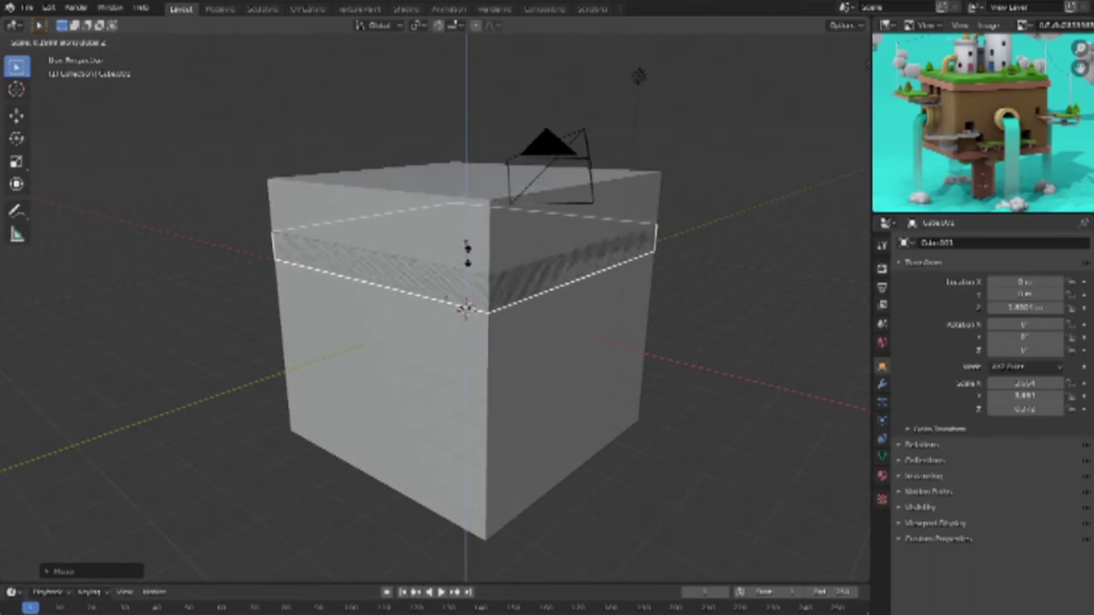
click(467, 251)
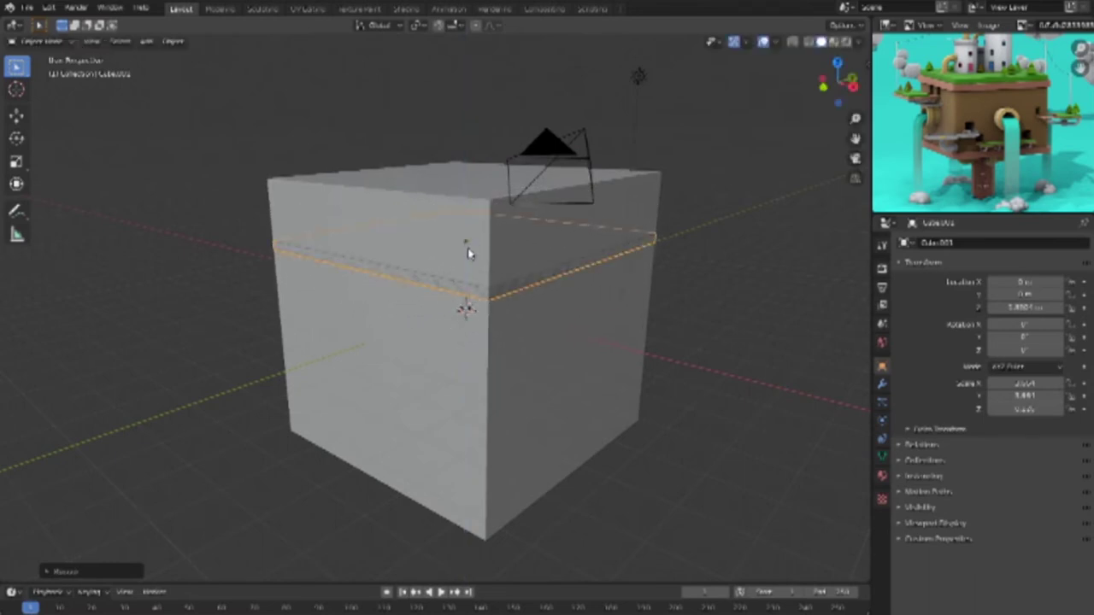
key(g)
key(z)
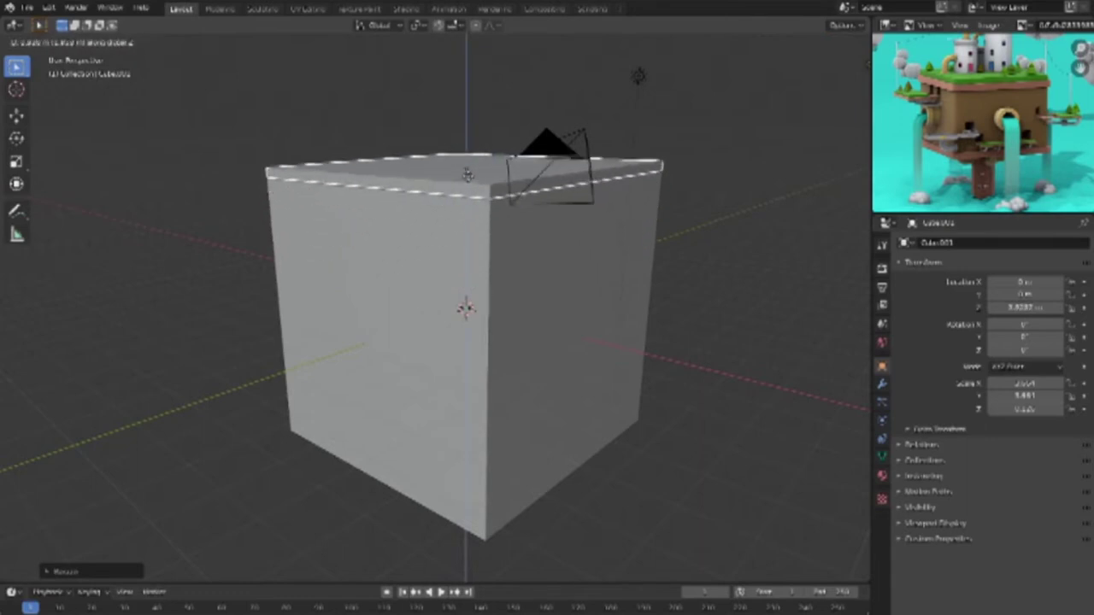
click(468, 179)
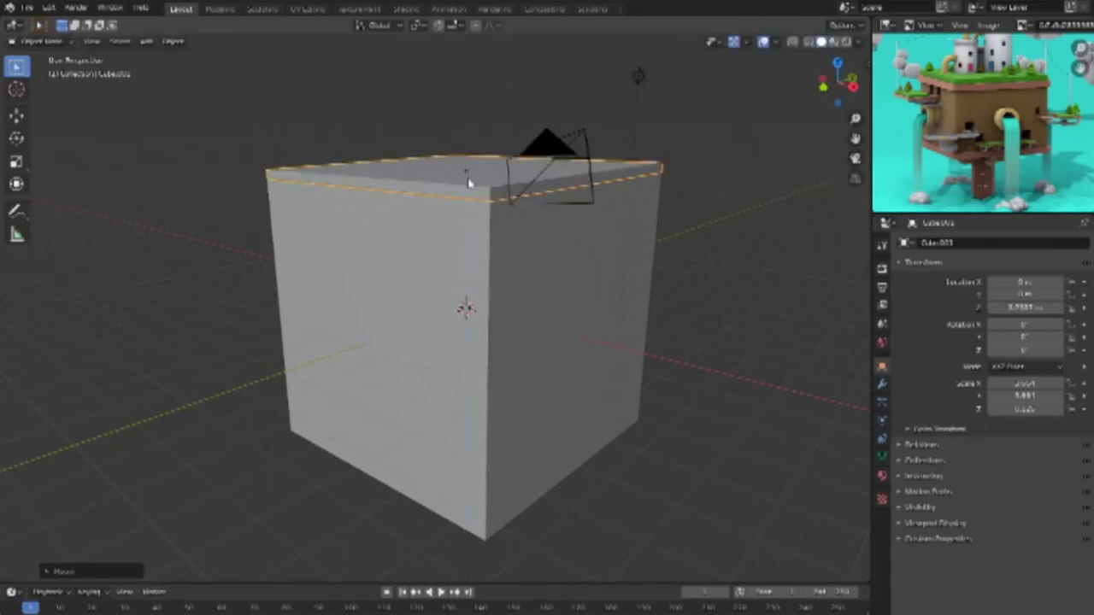
click(689, 258)
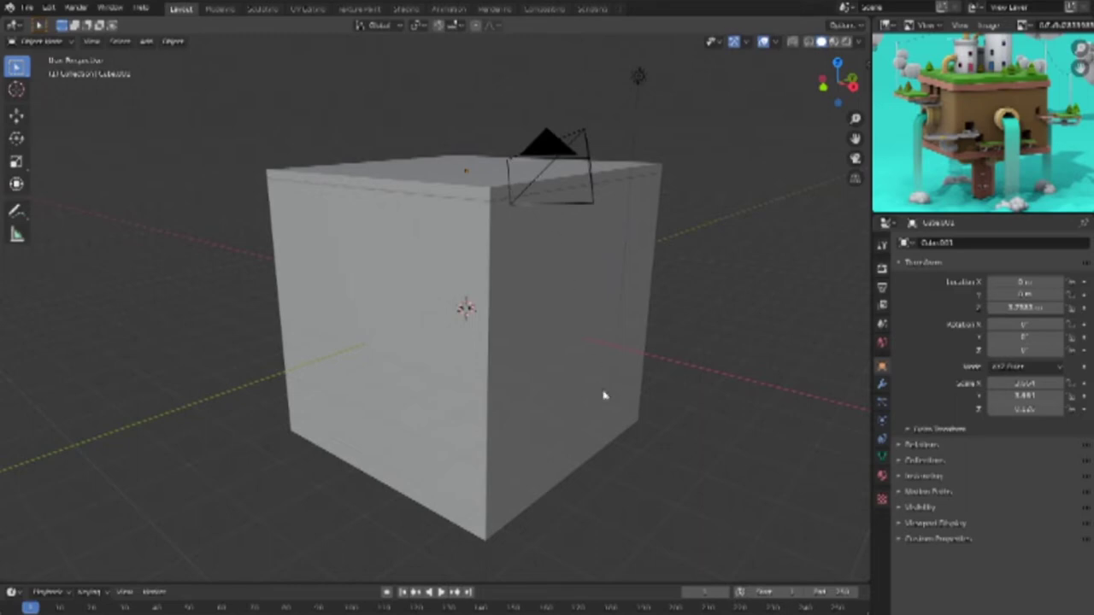
key(KP_1)
Step: Loop-cut the large cube with an edge loop slid close to its top edge
click(578, 253)
key(Tab)
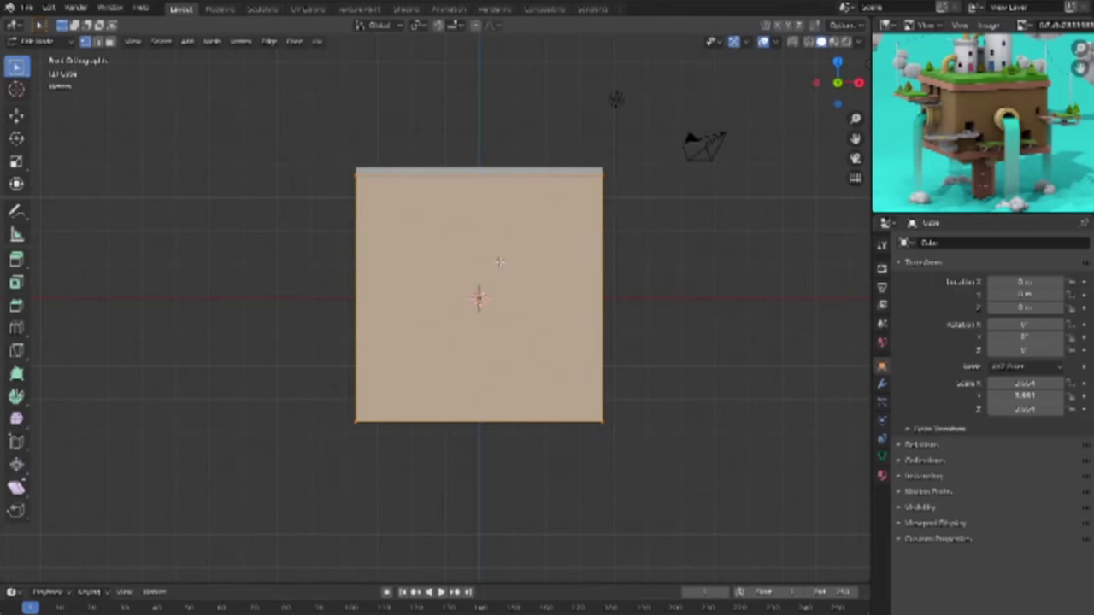
key(ctrl+r)
click(601, 294)
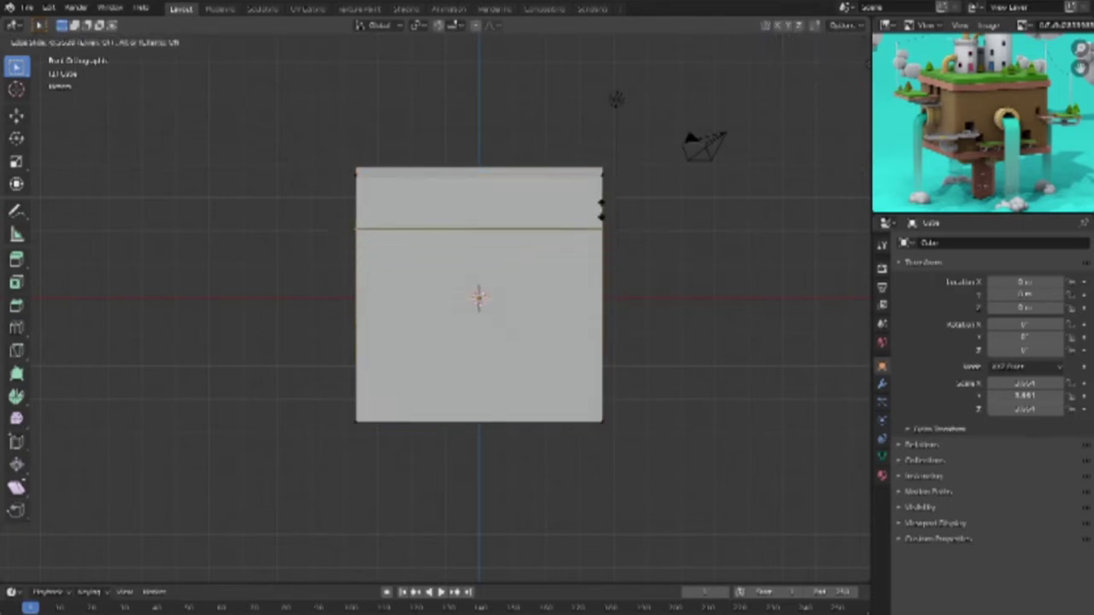
drag(601, 174, 600, 190)
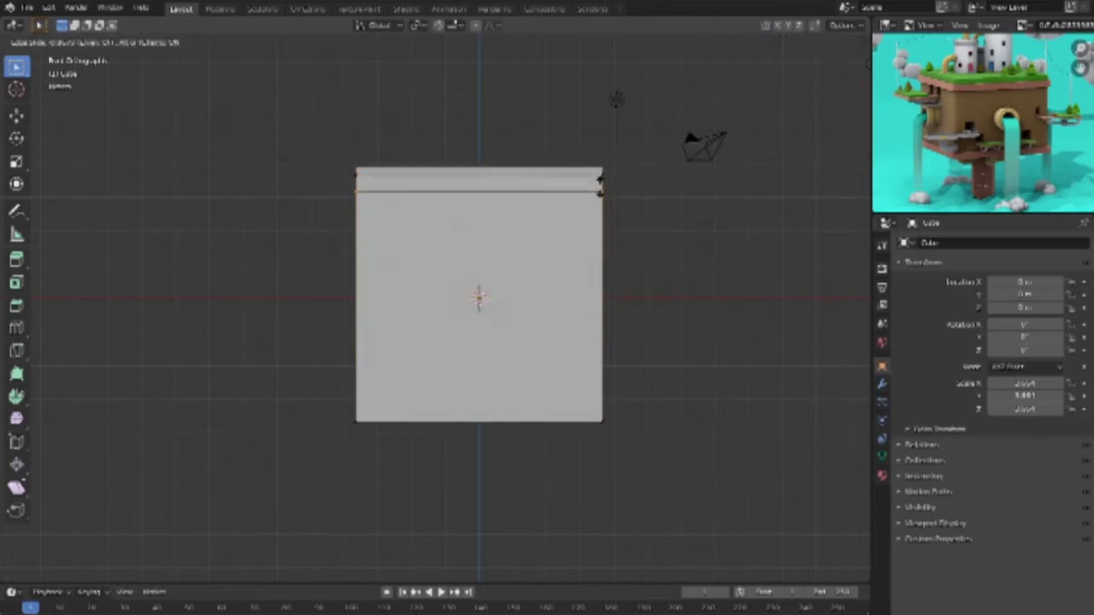
click(600, 183)
Step: Extrude the narrow top strip faces slightly outward along their normals into a lip
click(109, 42)
click(373, 183)
mouse_move(373, 183)
middle_down()
mouse_move(515, 373)
mouse_move(500, 332)
middle_up()
shift+click(449, 253)
click(678, 338)
mouse_move(677, 339)
middle_down()
mouse_move(592, 324)
mouse_move(533, 373)
mouse_move(437, 220)
middle_up()
click(427, 183)
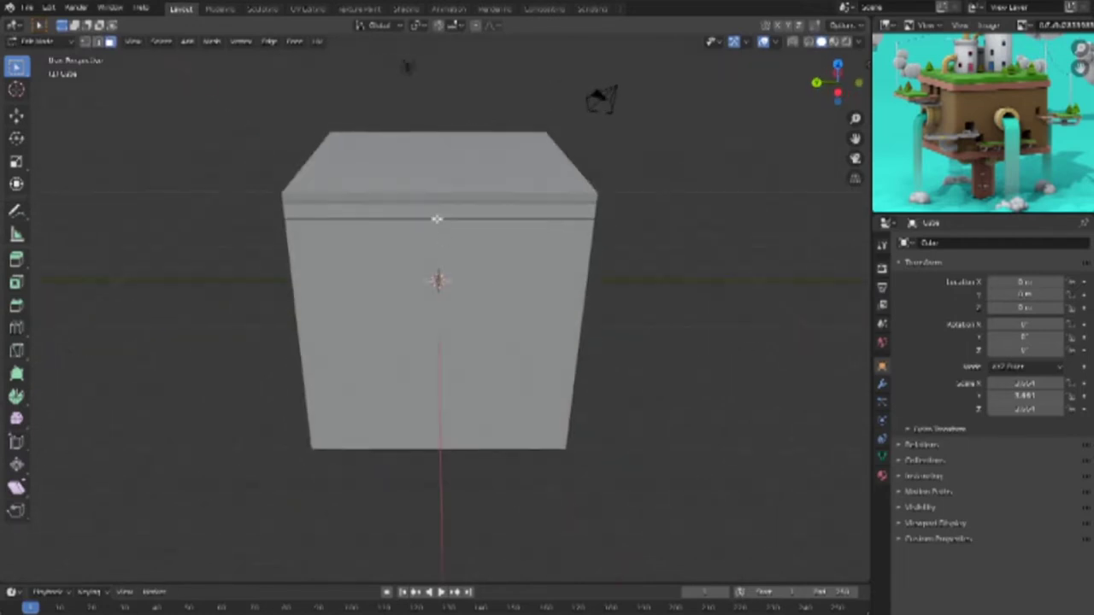
mouse_move(681, 331)
middle_down()
mouse_move(524, 337)
mouse_move(549, 233)
middle_up()
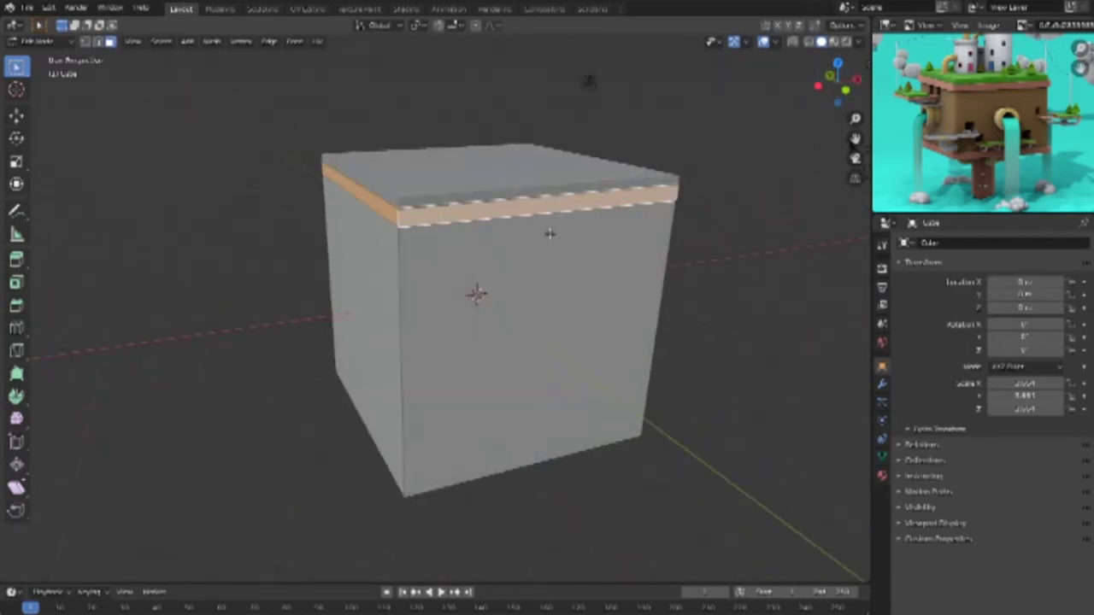
drag(17, 259, 85, 288)
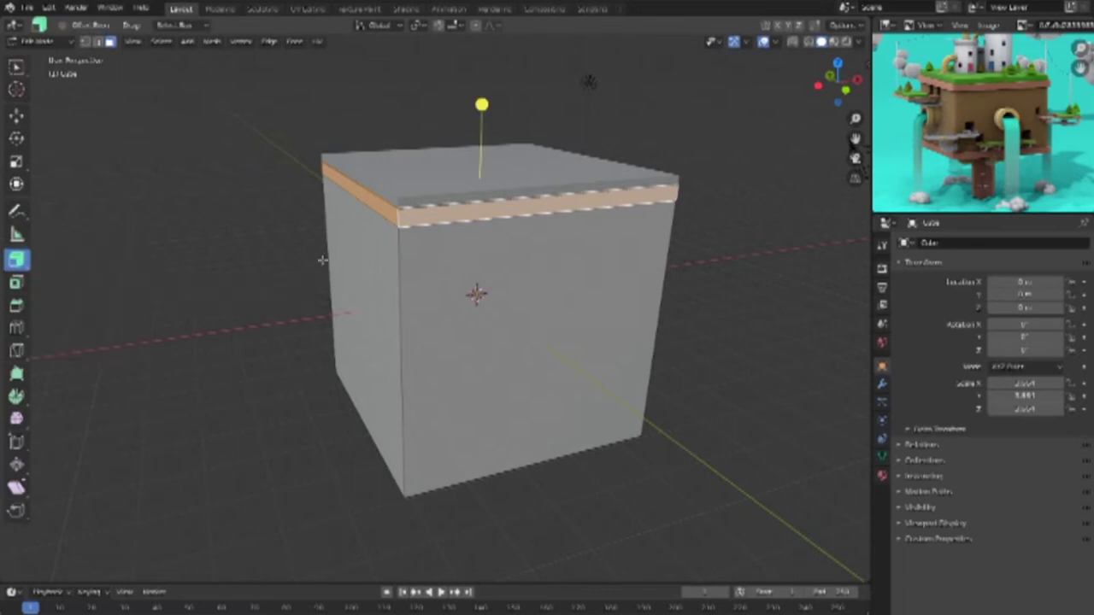
drag(482, 104, 852, 147)
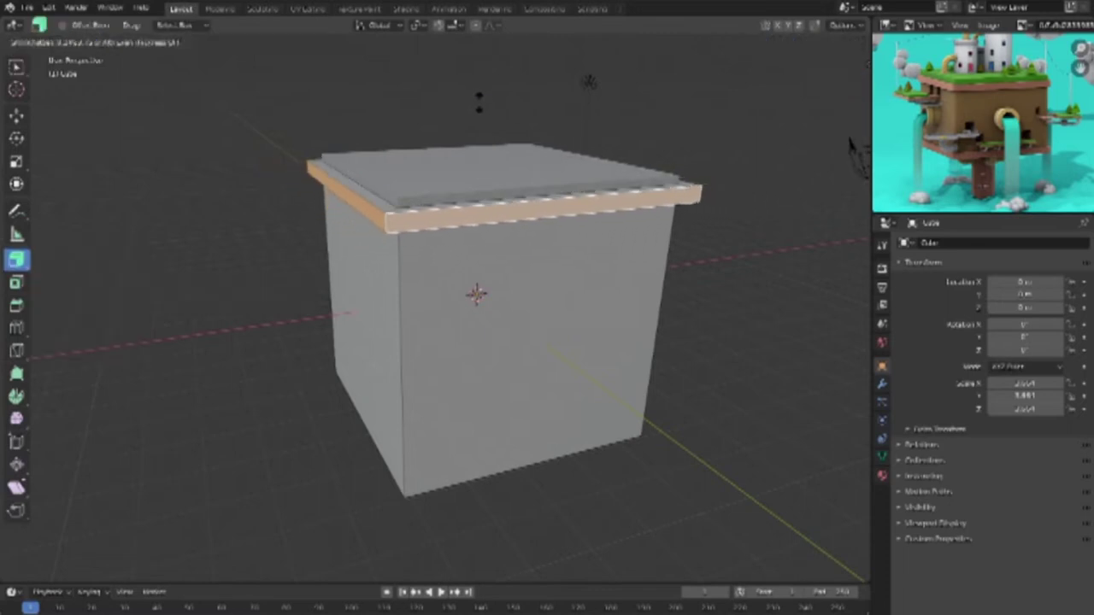
drag(852, 147, 706, 348)
click(229, 293)
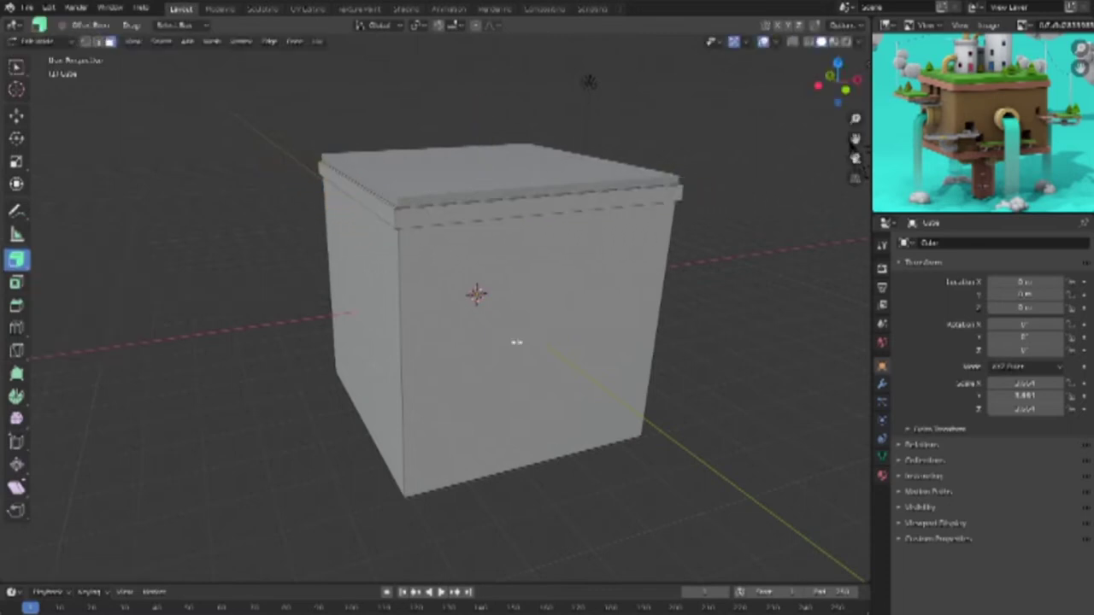
mouse_move(281, 334)
middle_down()
mouse_move(293, 333)
mouse_move(293, 312)
mouse_move(266, 305)
mouse_move(333, 434)
middle_up()
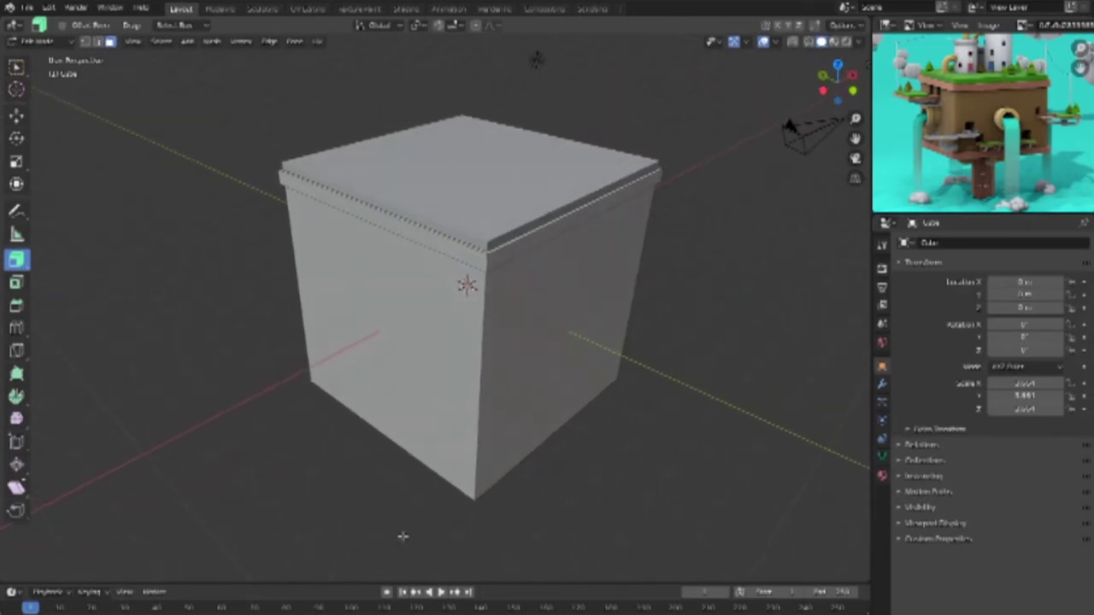
Step: Cut an edge loop near the box's base and select the bottom strip of faces
click(468, 483)
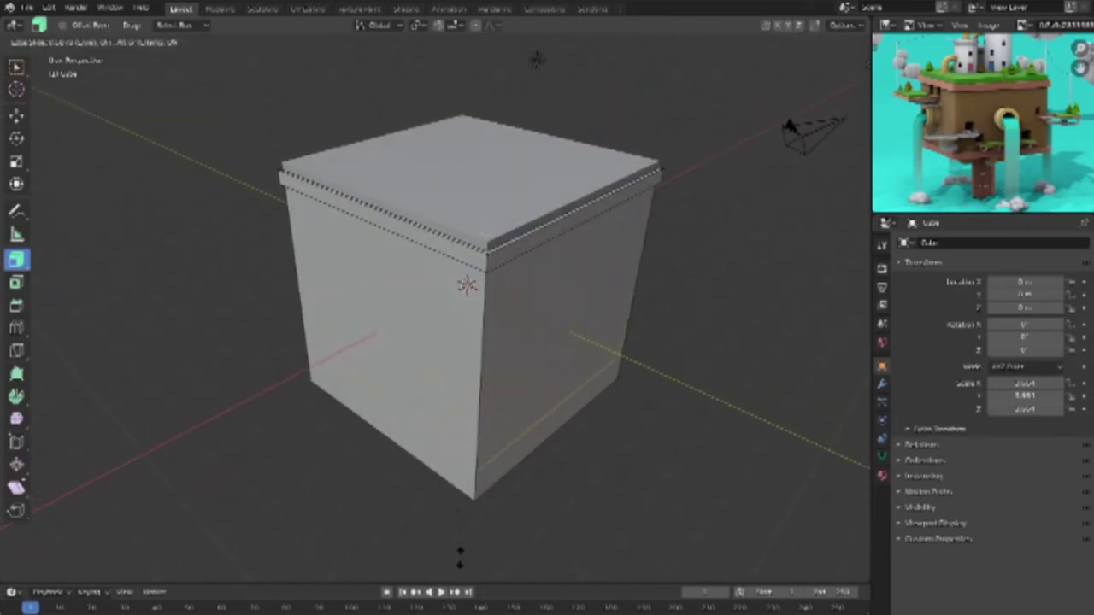
click(465, 308)
click(109, 41)
alt+click(425, 467)
click(510, 475)
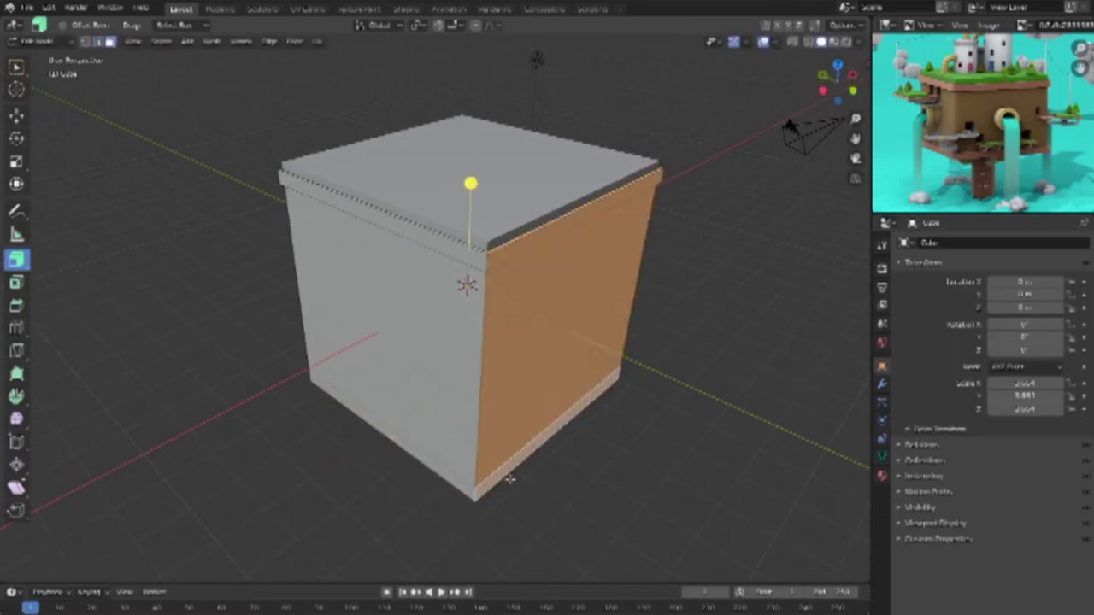
click(470, 489)
ctrl+click(488, 486)
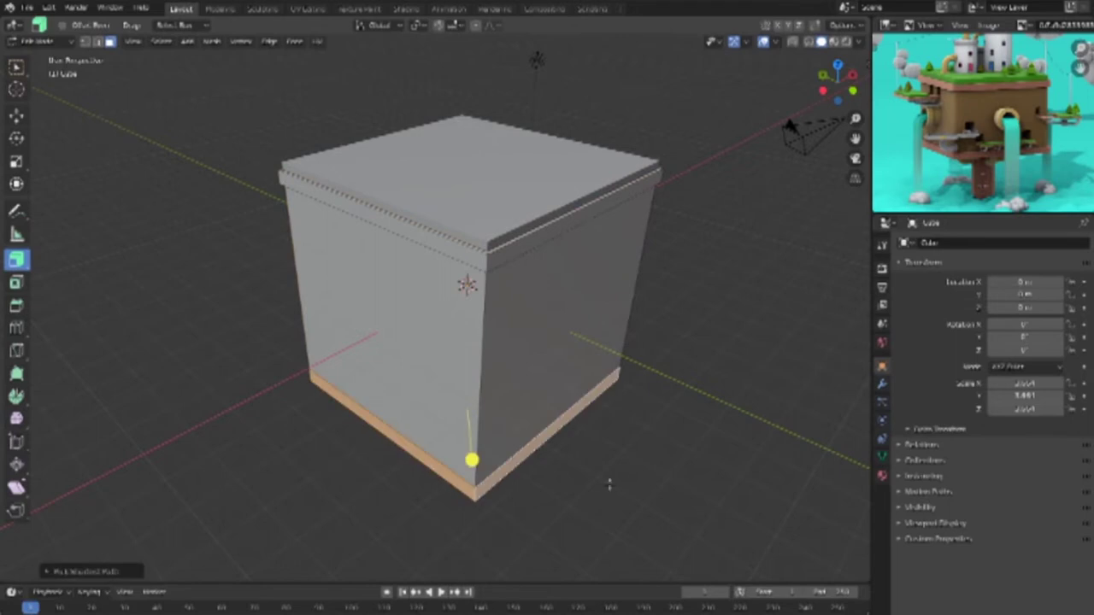
mouse_move(555, 454)
middle_down()
mouse_move(366, 436)
mouse_move(673, 448)
middle_up()
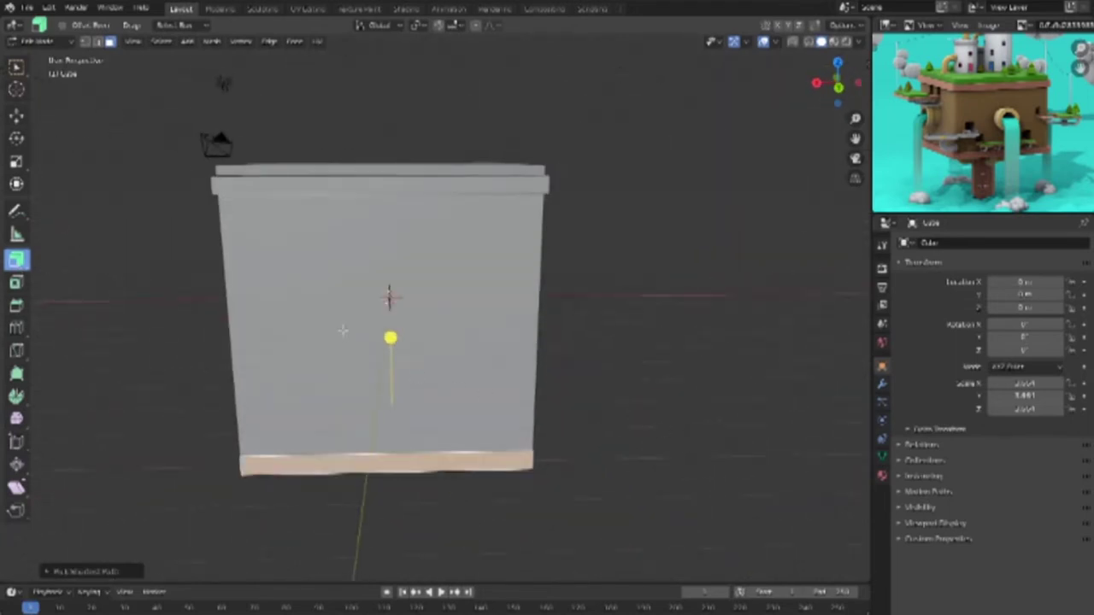
Step: Fatten the bottom strip outward with Alt+S into a base rim
key(alt+s)
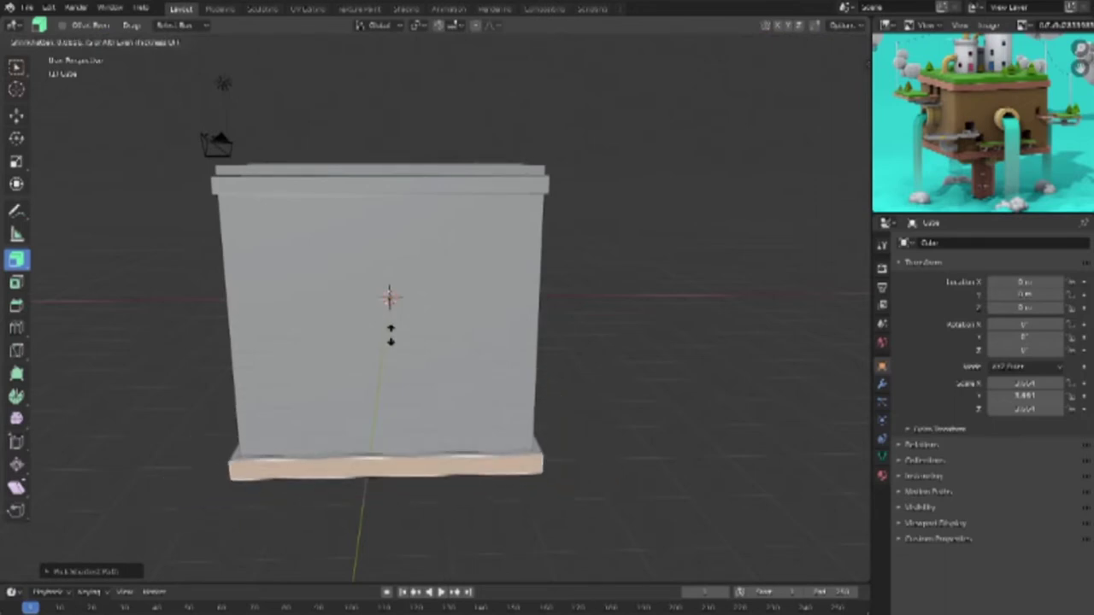
click(566, 393)
key(Tab)
mouse_move(649, 359)
middle_down()
mouse_move(530, 416)
mouse_move(573, 358)
mouse_move(620, 361)
mouse_move(712, 313)
middle_up()
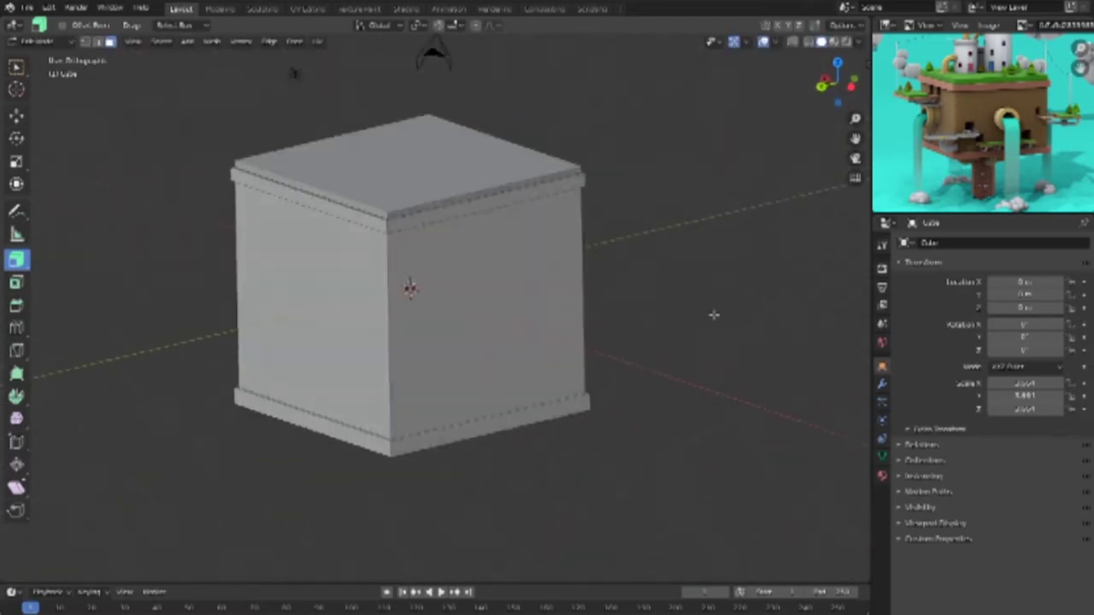
key(KP_1)
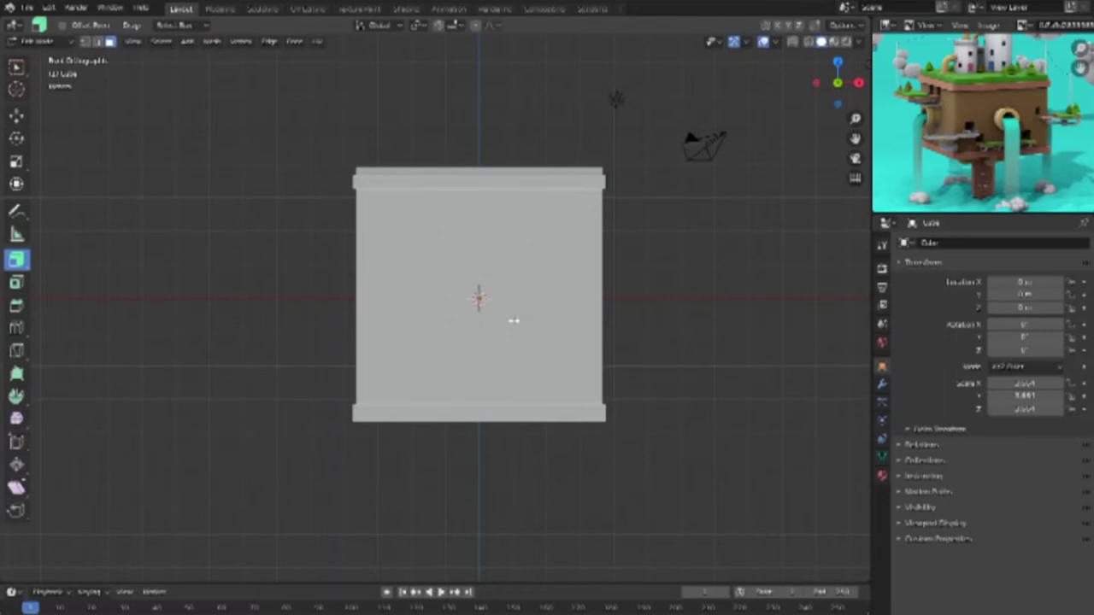
Step: Add a cylinder at the origin inside the box
key(Tab)
key(shift+a)
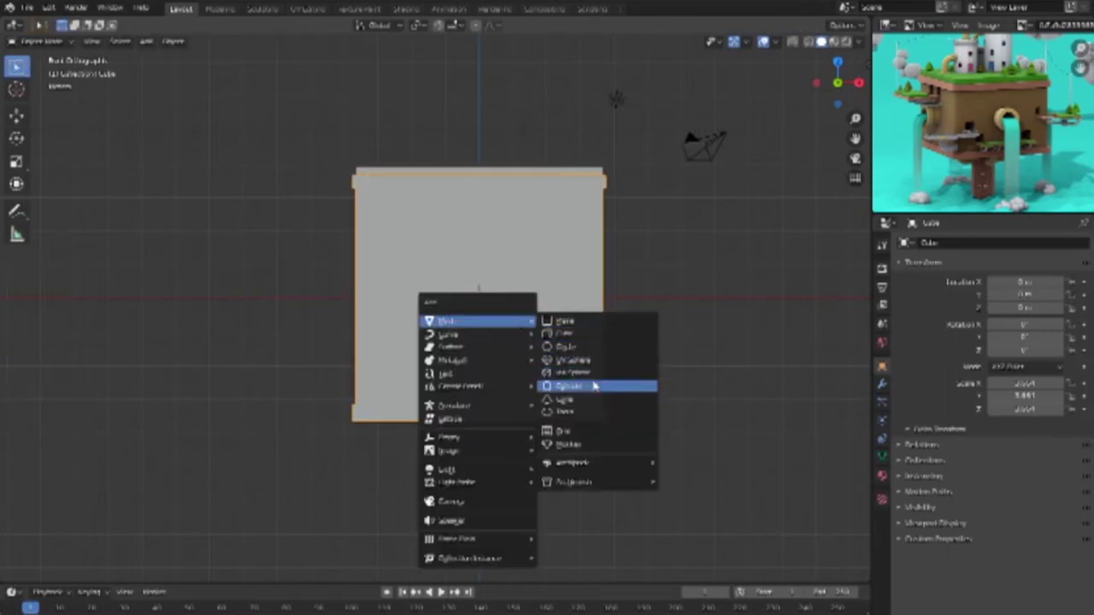
click(593, 387)
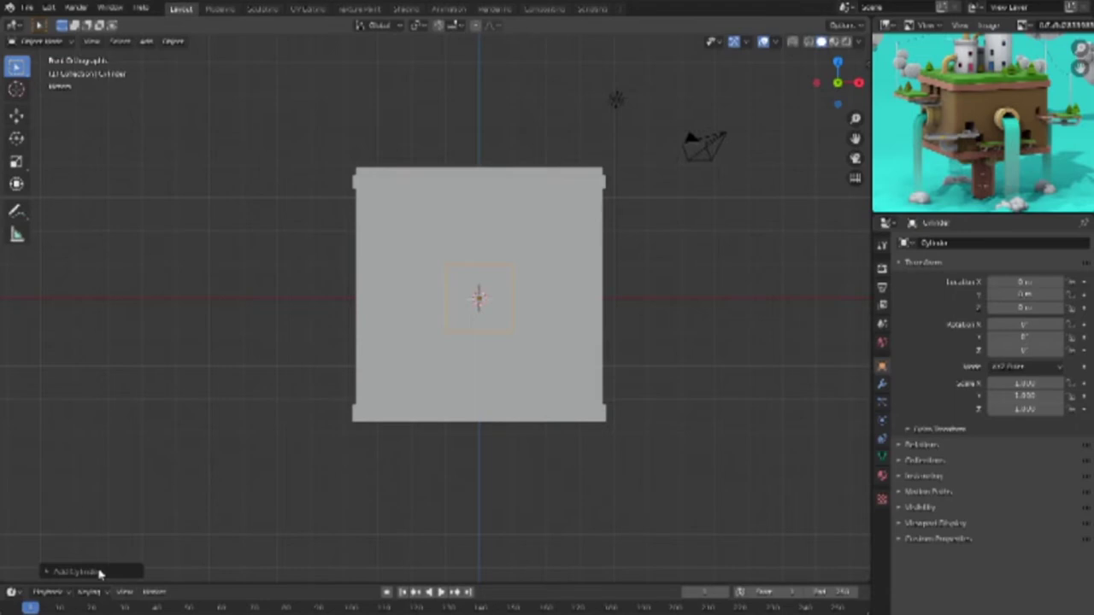
click(99, 573)
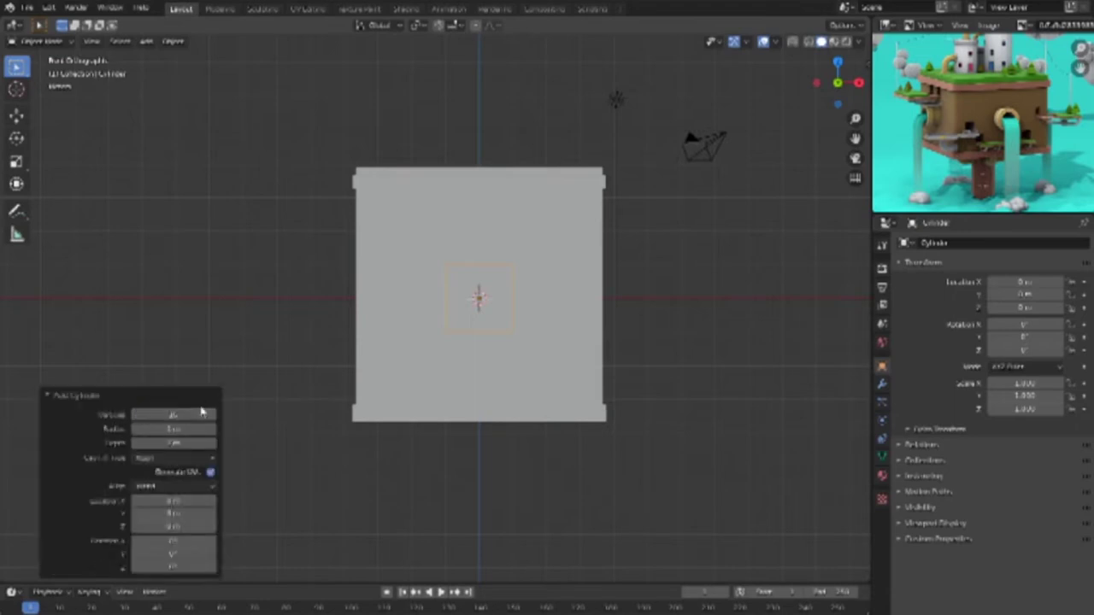
mouse_move(205, 412)
middle_down()
mouse_move(675, 464)
mouse_move(618, 446)
middle_up()
key(KP_1)
Step: Rotate the cylinder 90° around the X axis so it lies on its side
key(shift+z)
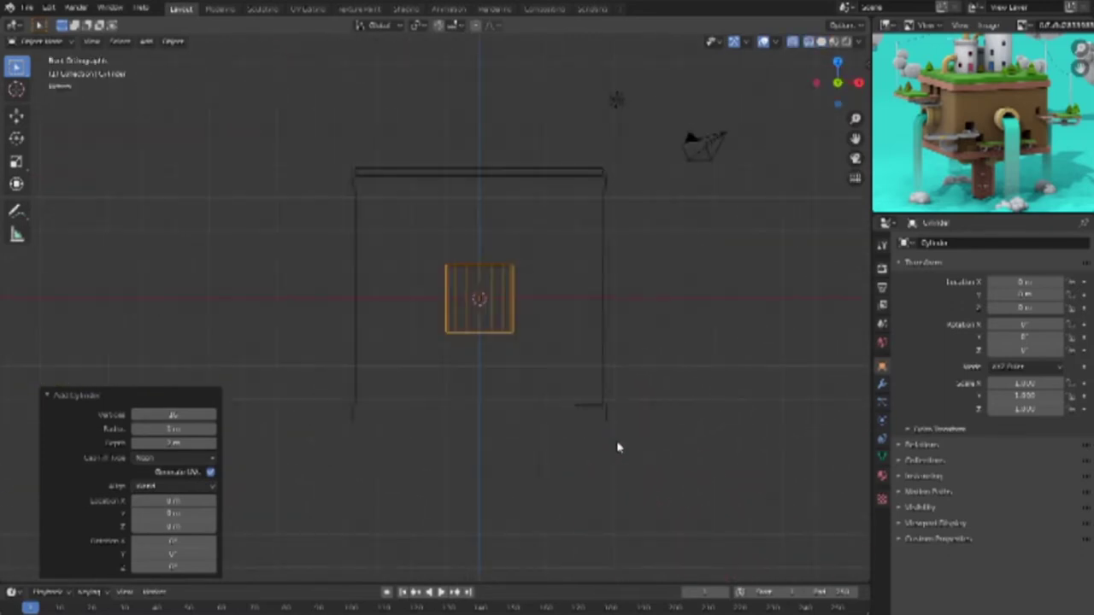
key(r)
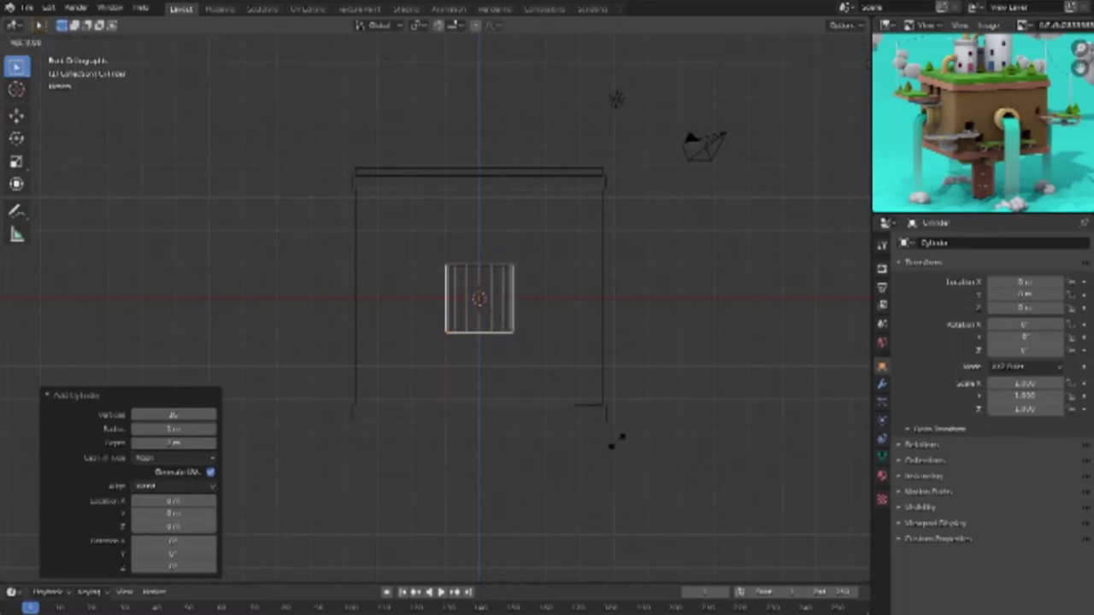
key(z)
key(x)
text(90)
key(Return)
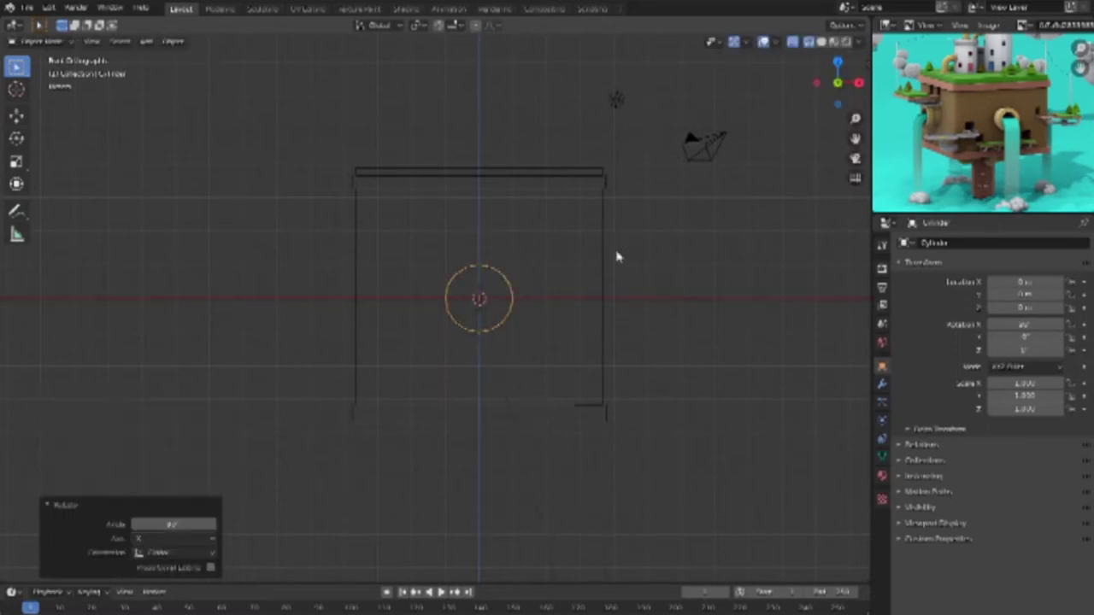
Step: Move the cylinder along Y so it pokes out through the box's front wall
key(KP_7)
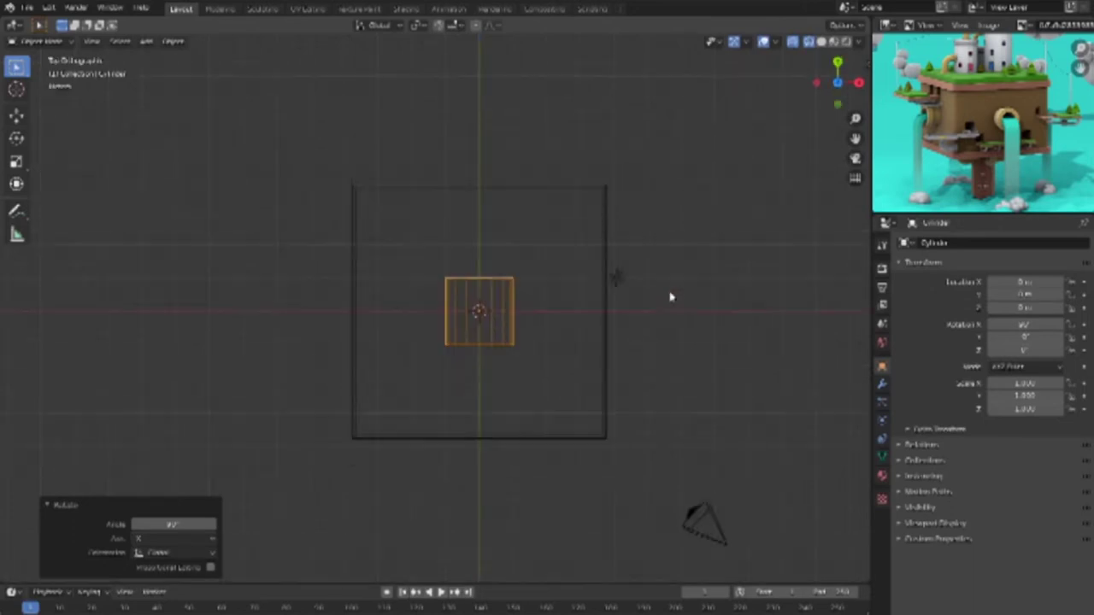
key(s)
key(Escape)
key(s)
key(g)
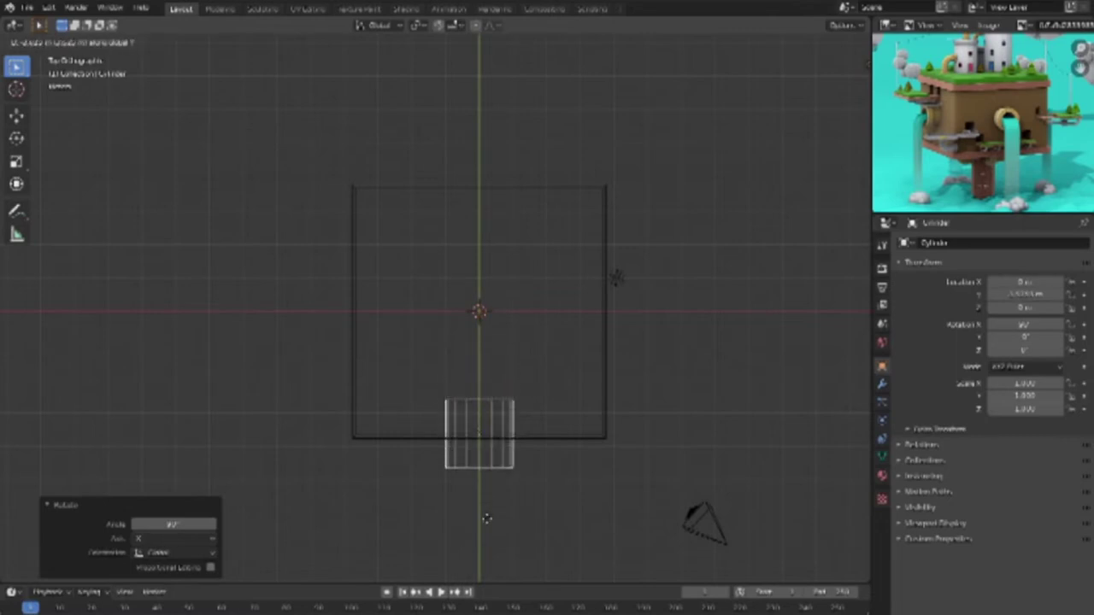
click(486, 521)
middle_drag(495, 415, 567, 282)
key(shift+z)
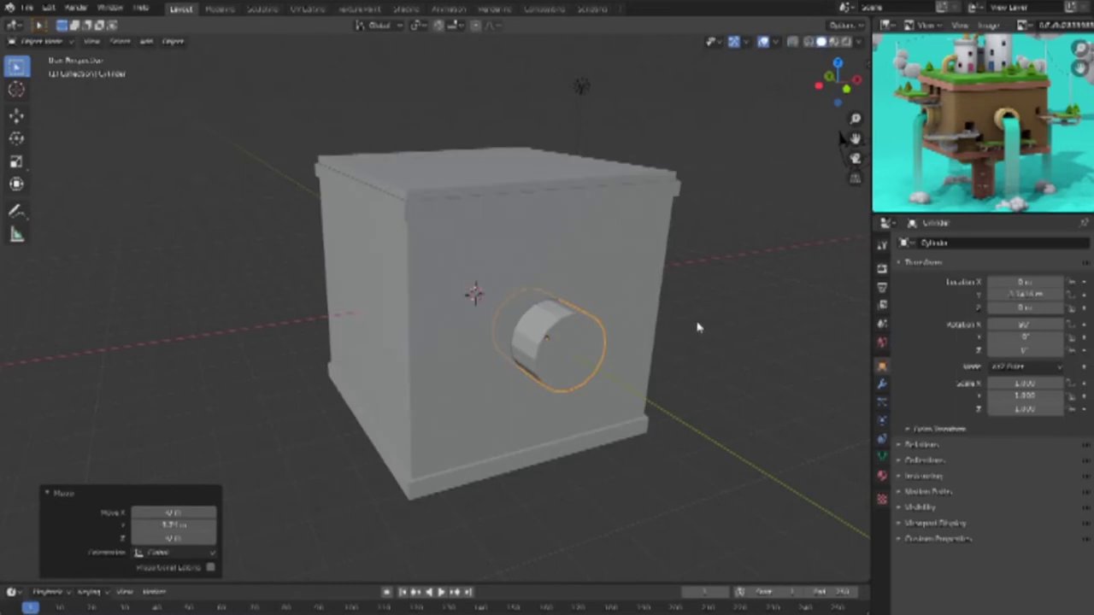
middle_drag(679, 313, 588, 273)
key(Tab)
Step: Inset the cylinder's front face and delete it to open the pipe end
click(16, 259)
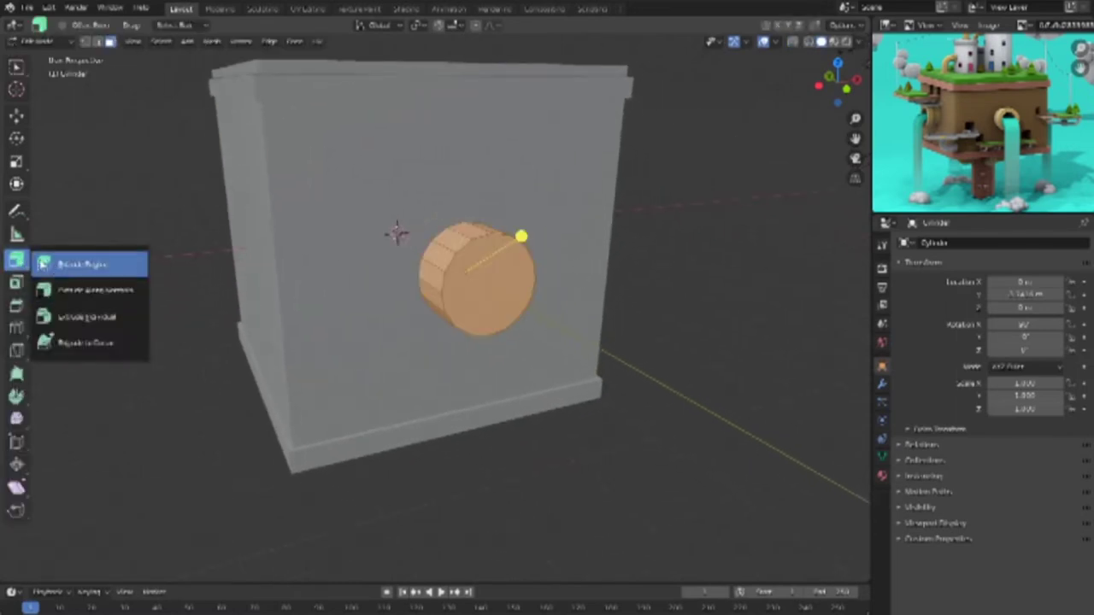
click(16, 282)
click(529, 308)
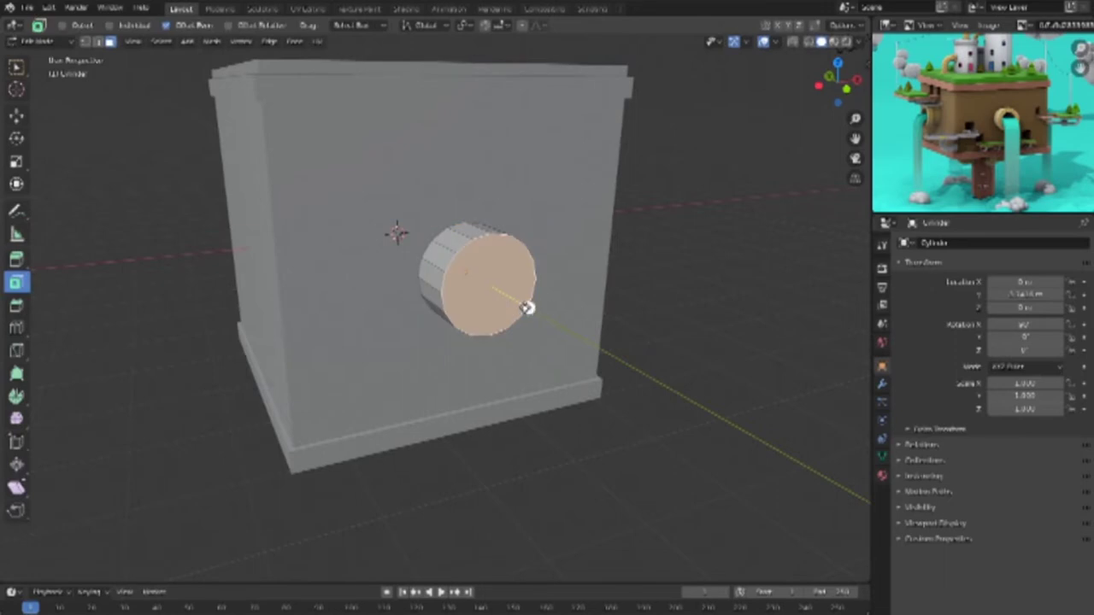
drag(527, 308, 516, 305)
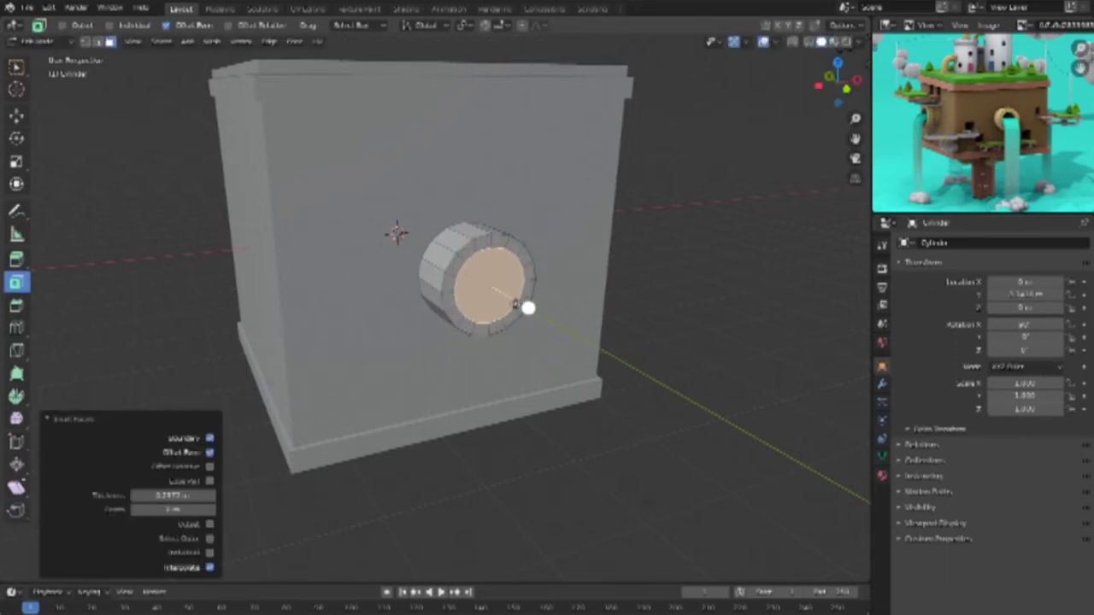
key(x)
click(529, 431)
mouse_move(652, 317)
middle_down()
mouse_move(524, 320)
mouse_move(689, 320)
middle_up()
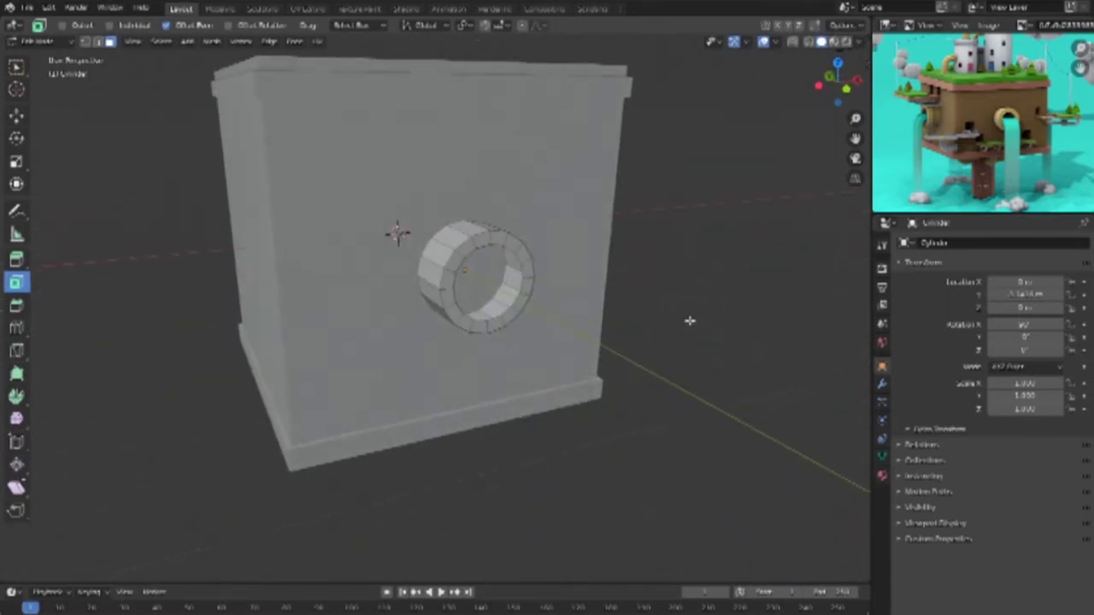
Step: Move the pipe's back-end vertices along Y so it sits just inside the box wall
key(KP_7)
key(alt+z)
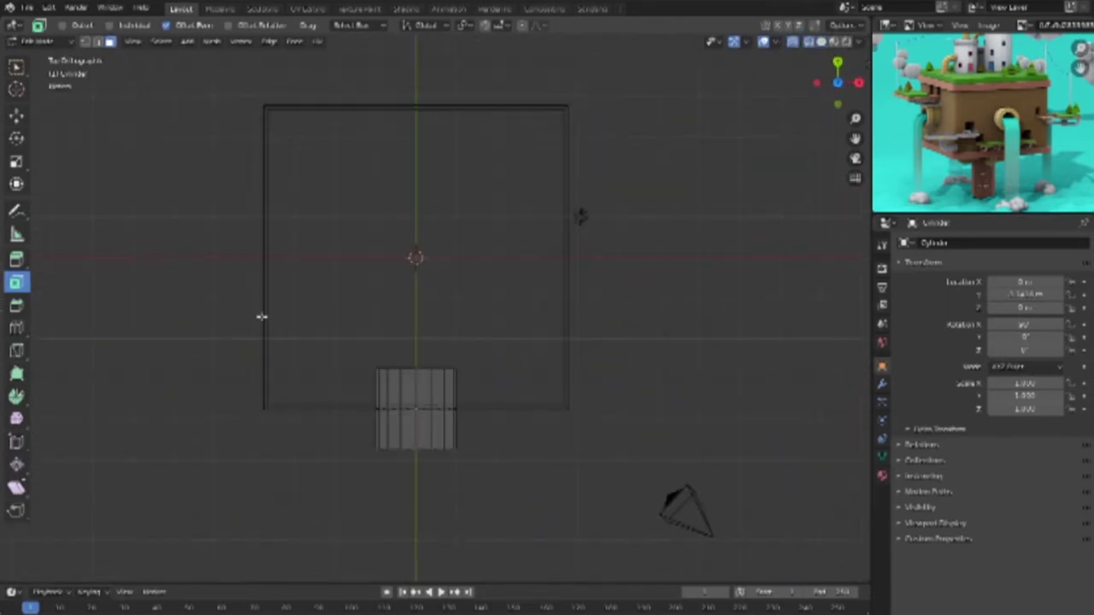
drag(341, 356, 503, 394)
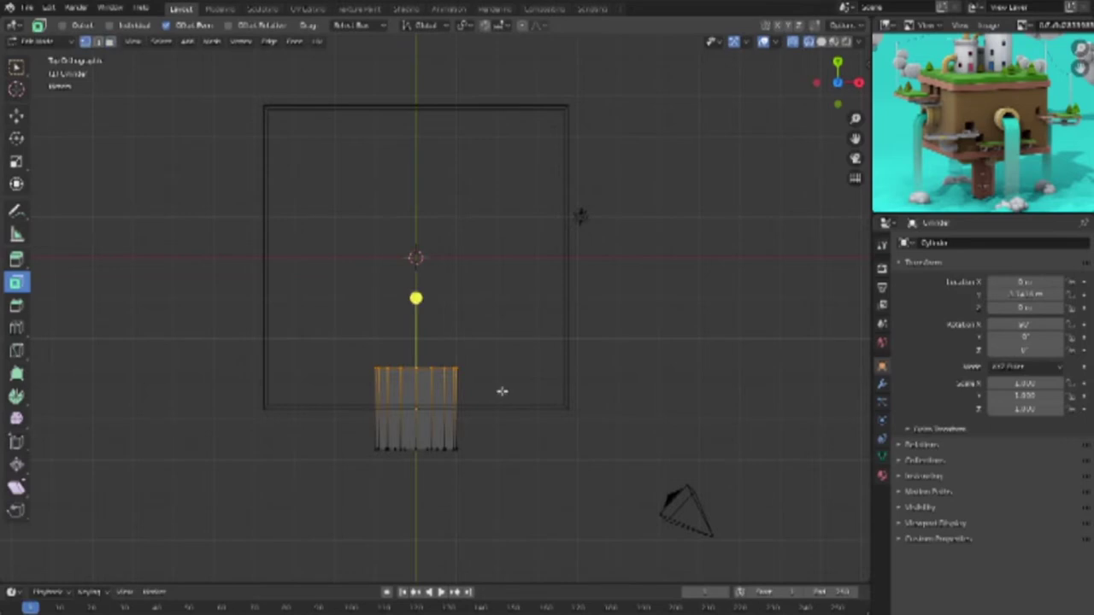
key(g)
key(x)
key(y)
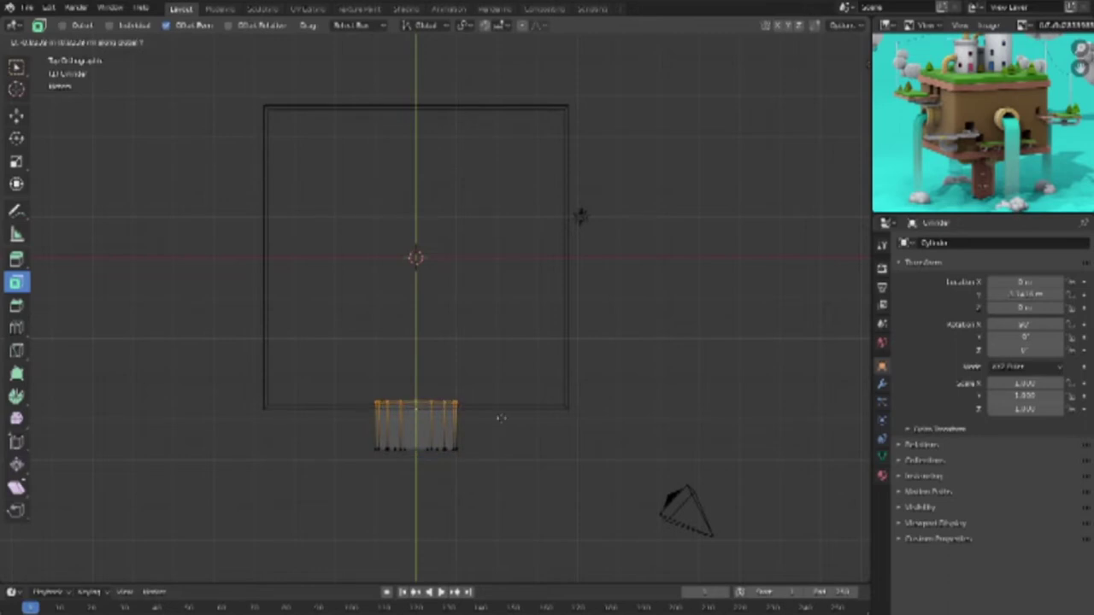
click(495, 439)
key(Tab)
middle_drag(519, 479, 566, 366)
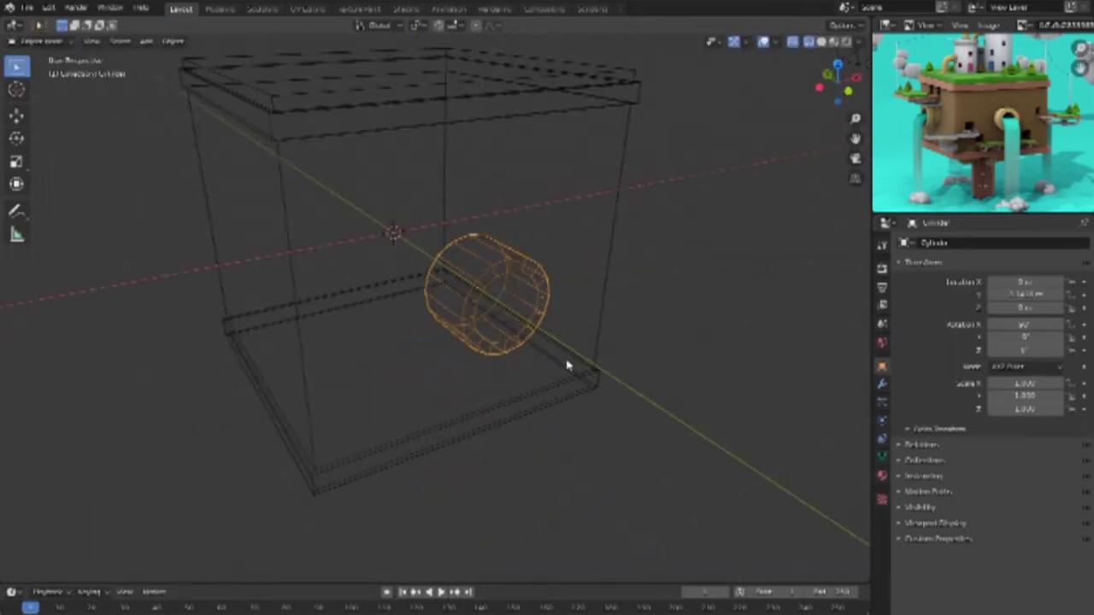
Step: Duplicate the pipe and scale the copy up wider
key(shift+z)
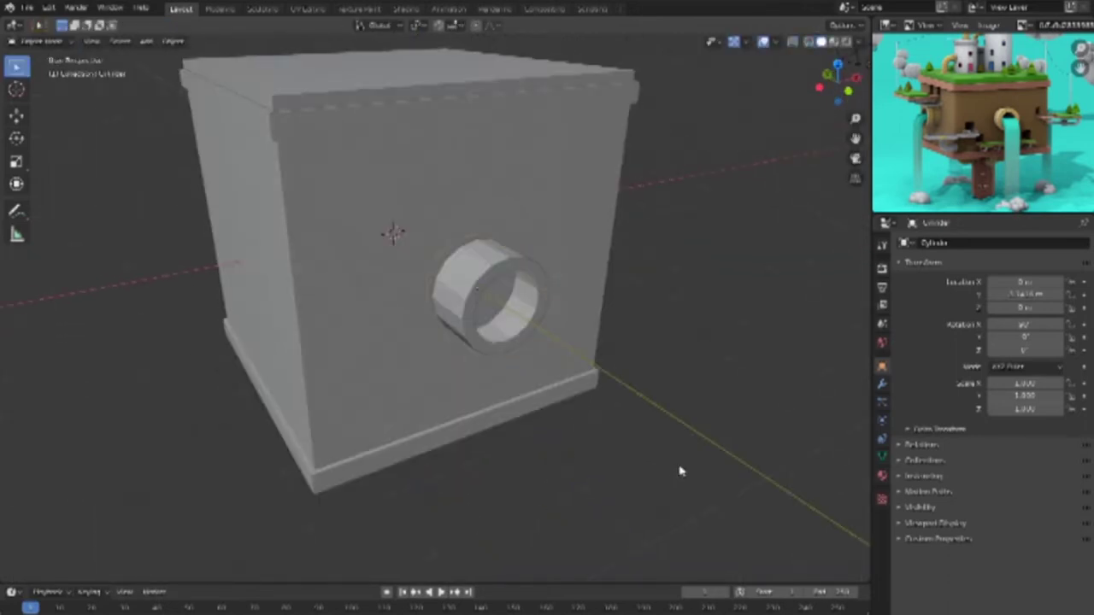
mouse_move(649, 432)
middle_down()
mouse_move(606, 419)
mouse_move(630, 431)
middle_up()
key(KP_1)
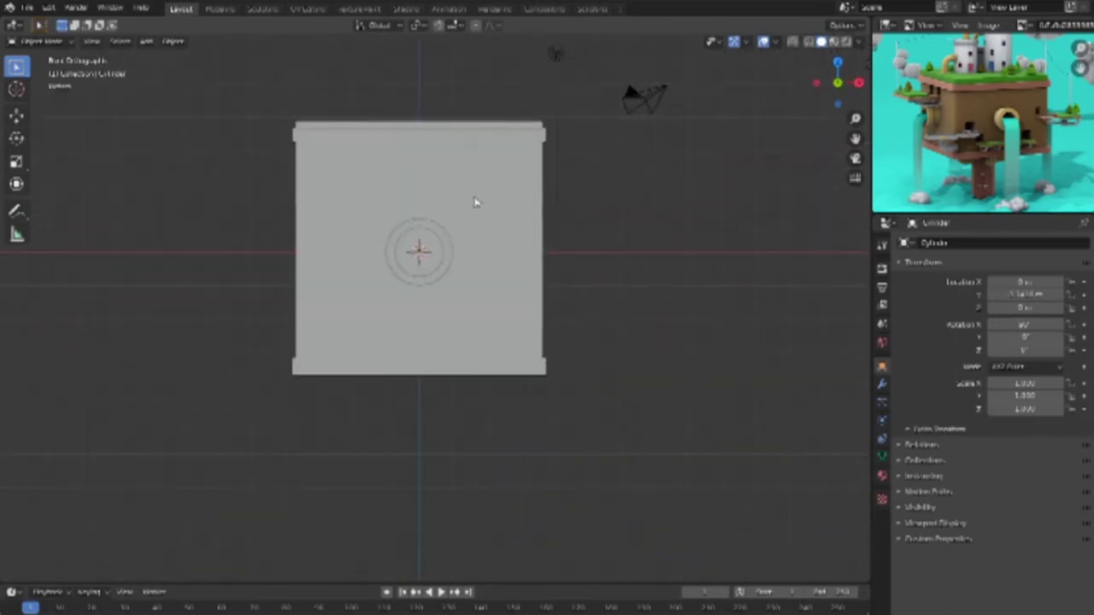
key(shift+z)
key(KP_7)
click(456, 174)
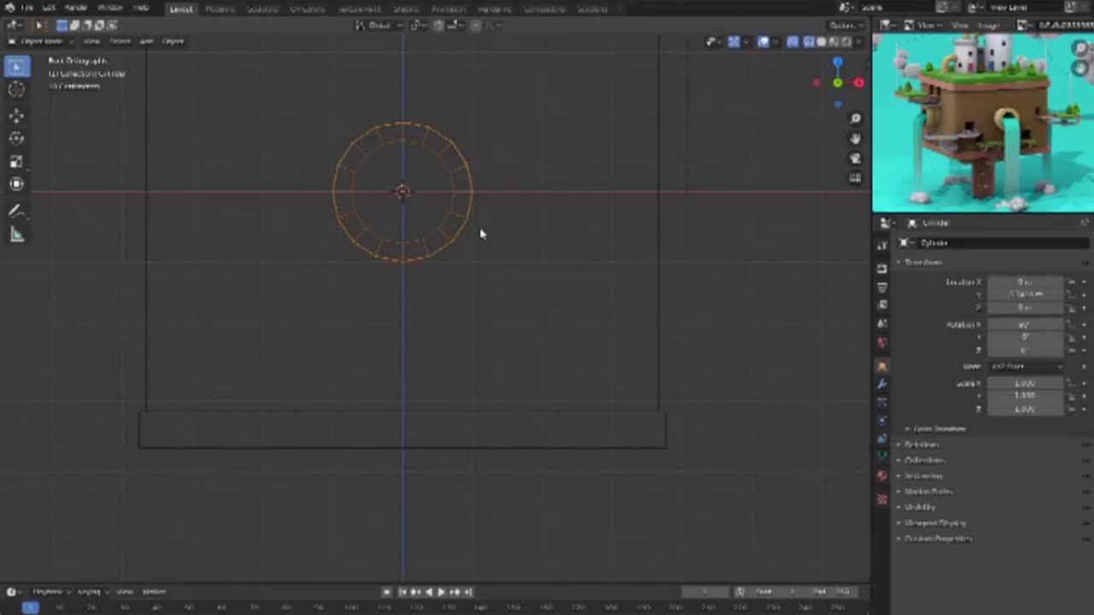
key(shift+d)
key(s)
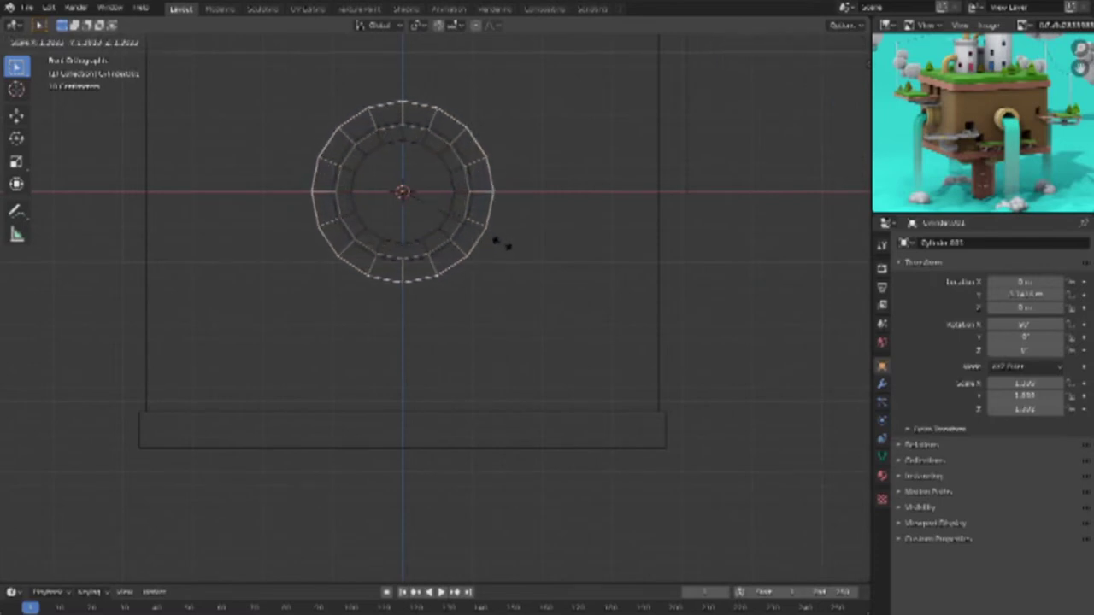
click(504, 247)
middle_drag(650, 379, 654, 373)
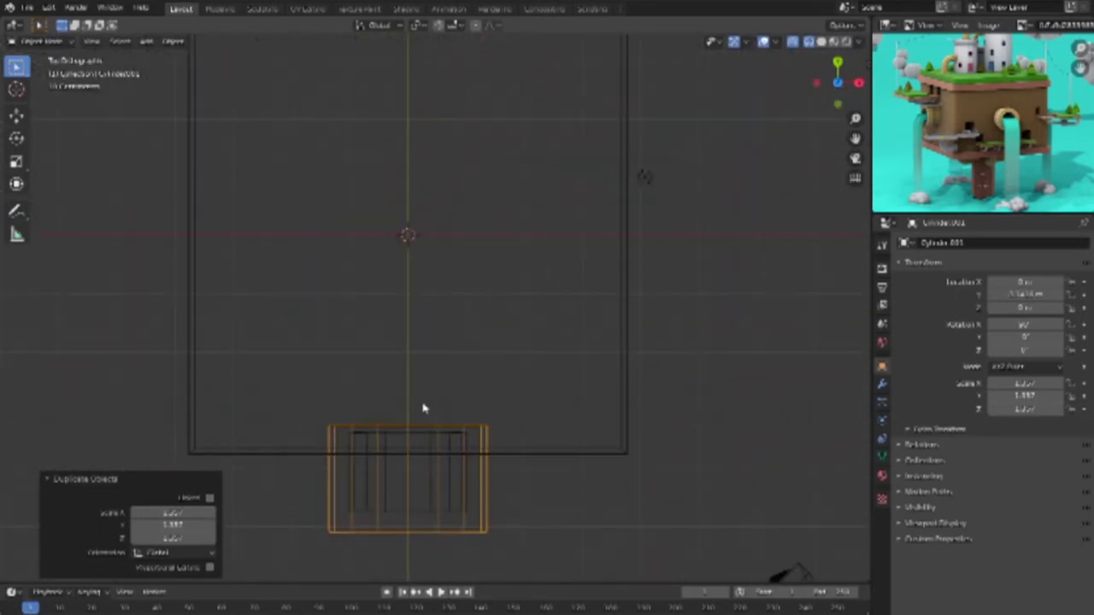
Step: Flatten the copy along Z and slide it along Y near the pipe's outer end
key(s)
key(z)
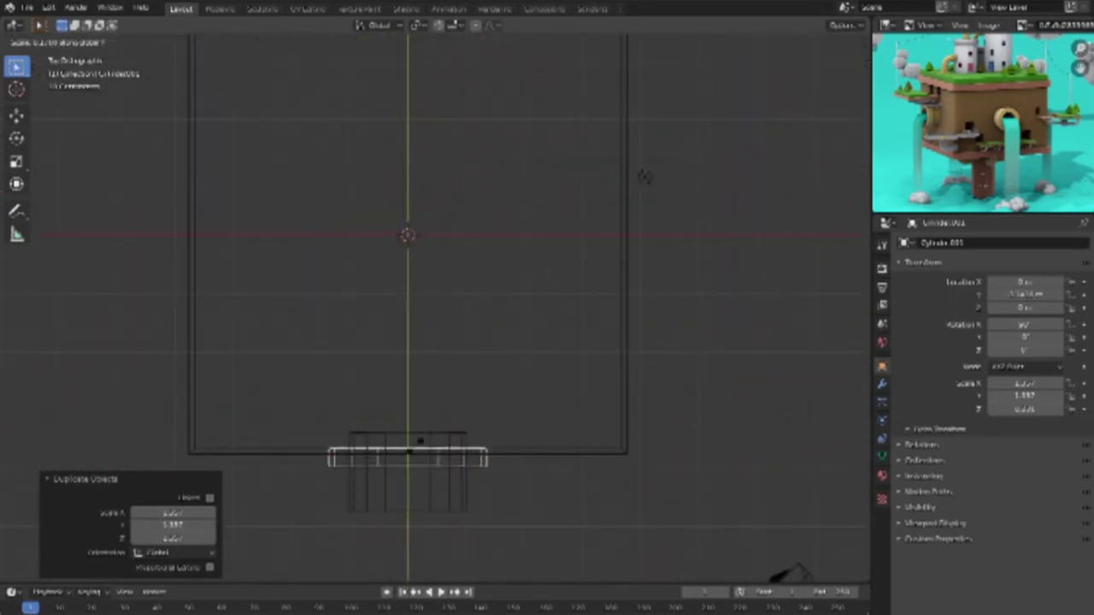
click(417, 451)
key(g)
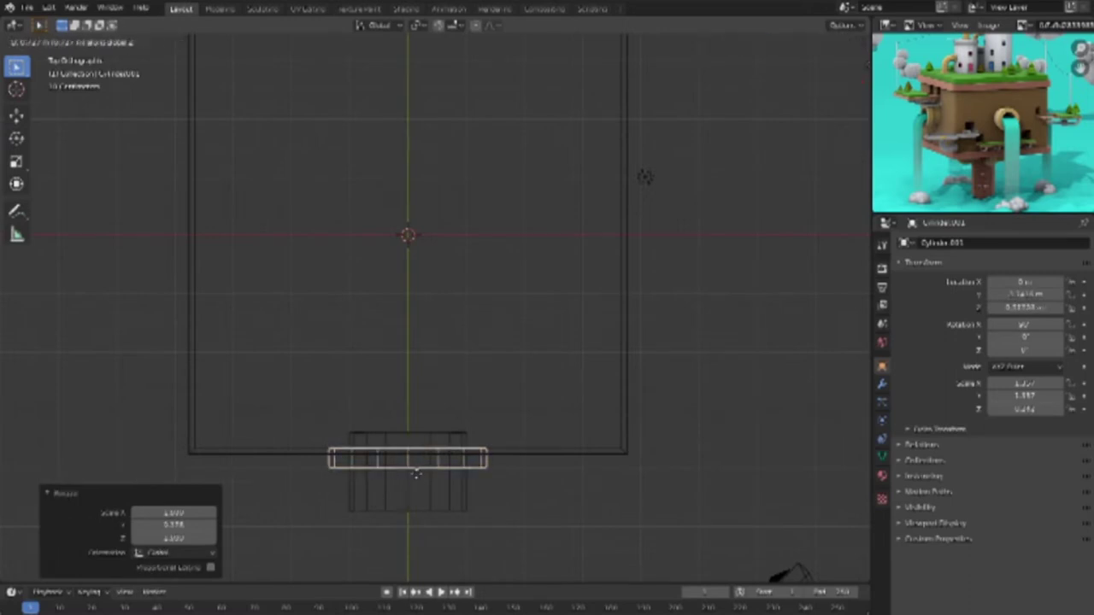
key(y)
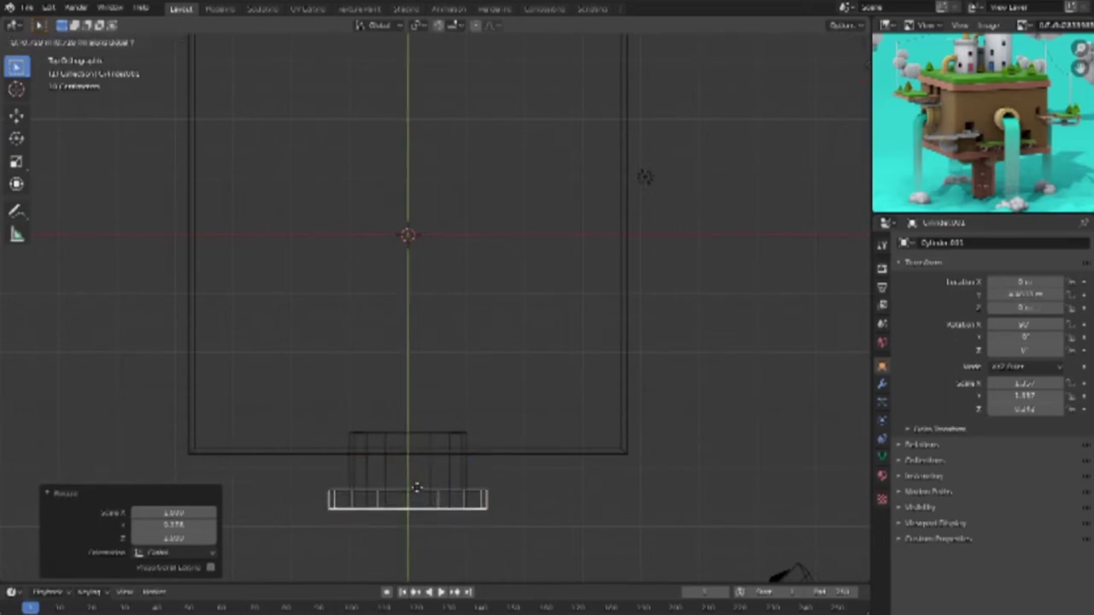
click(416, 489)
mouse_move(597, 483)
middle_down()
mouse_move(647, 354)
mouse_move(686, 339)
mouse_move(635, 335)
mouse_move(613, 384)
middle_up()
key(z)
Step: Delete the extra cylinder and add an edge loop around the wall's ring cylinder
key(Delete)
middle_drag(542, 337, 524, 335)
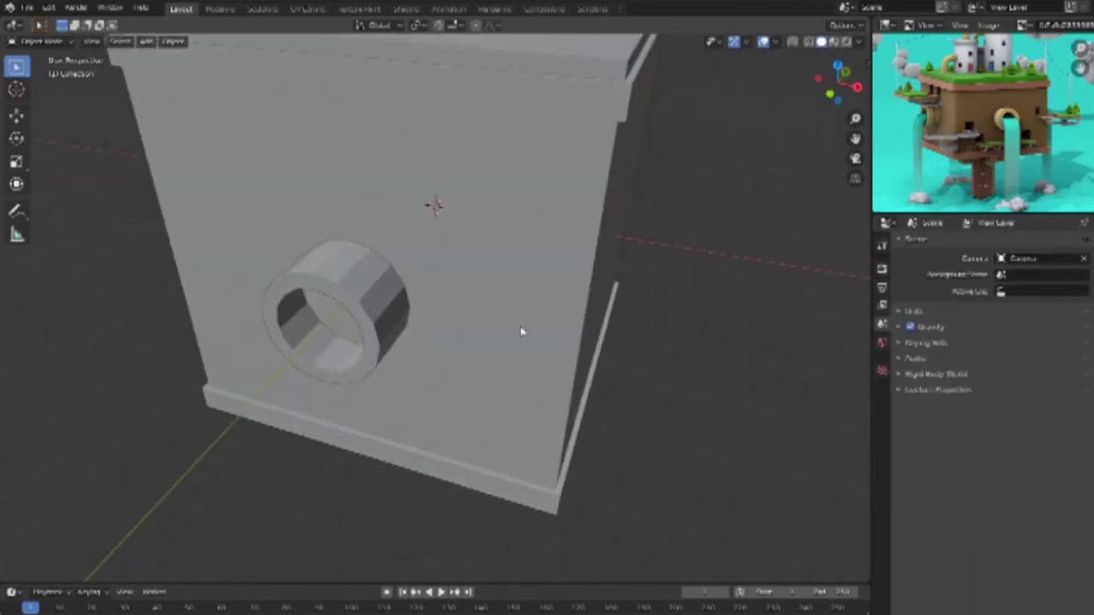
click(366, 334)
key(Tab)
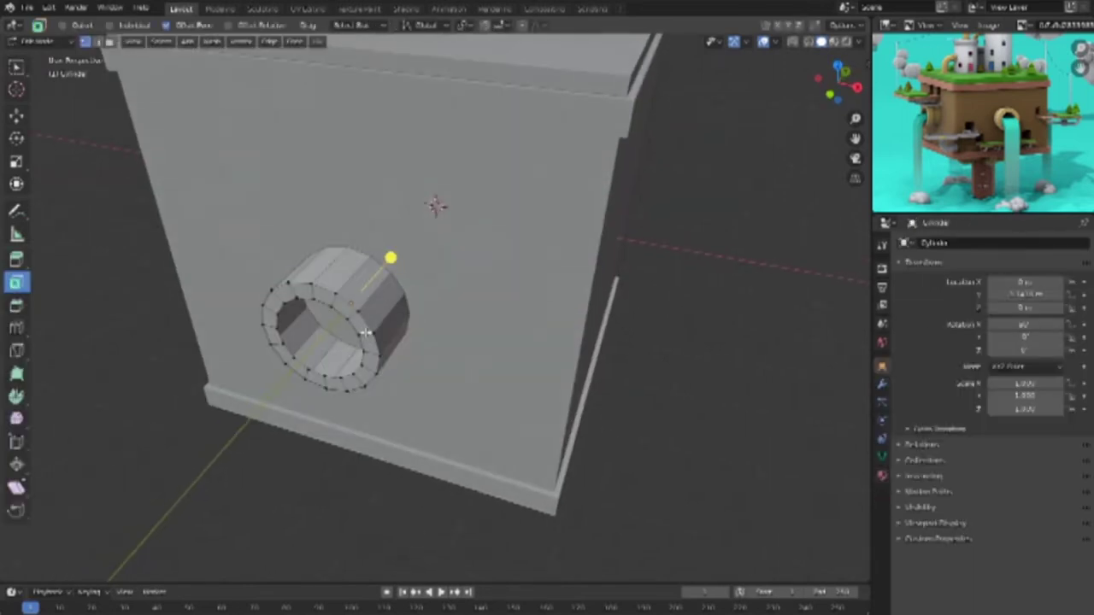
click(352, 278)
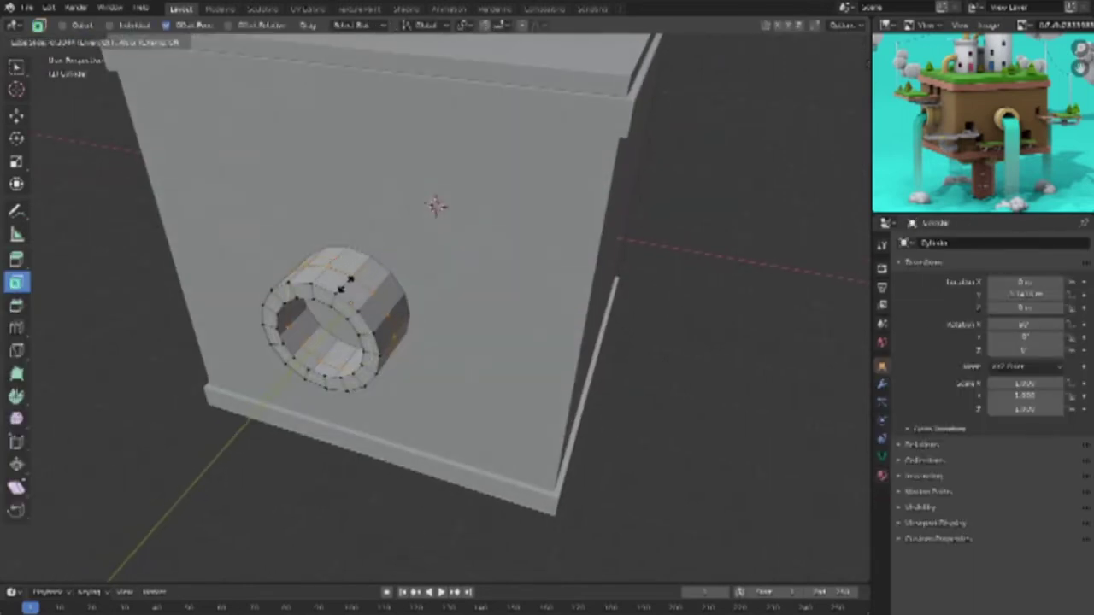
click(346, 284)
key(w)
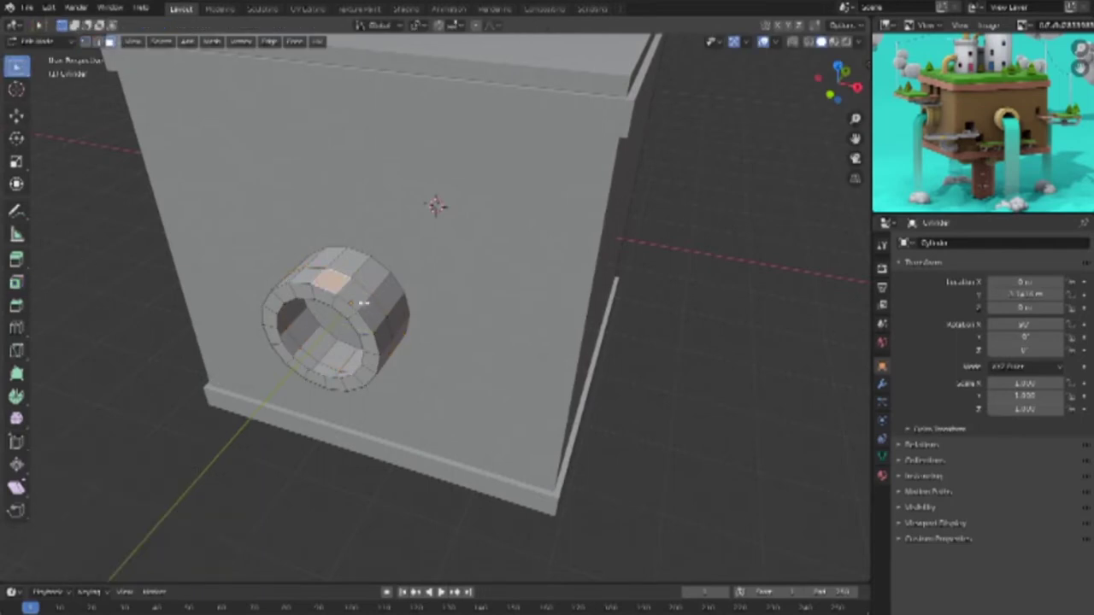
Step: Select the ring's end face loop and extrude it along its normals into a thick flange
click(358, 297)
middle_drag(372, 412, 329, 205)
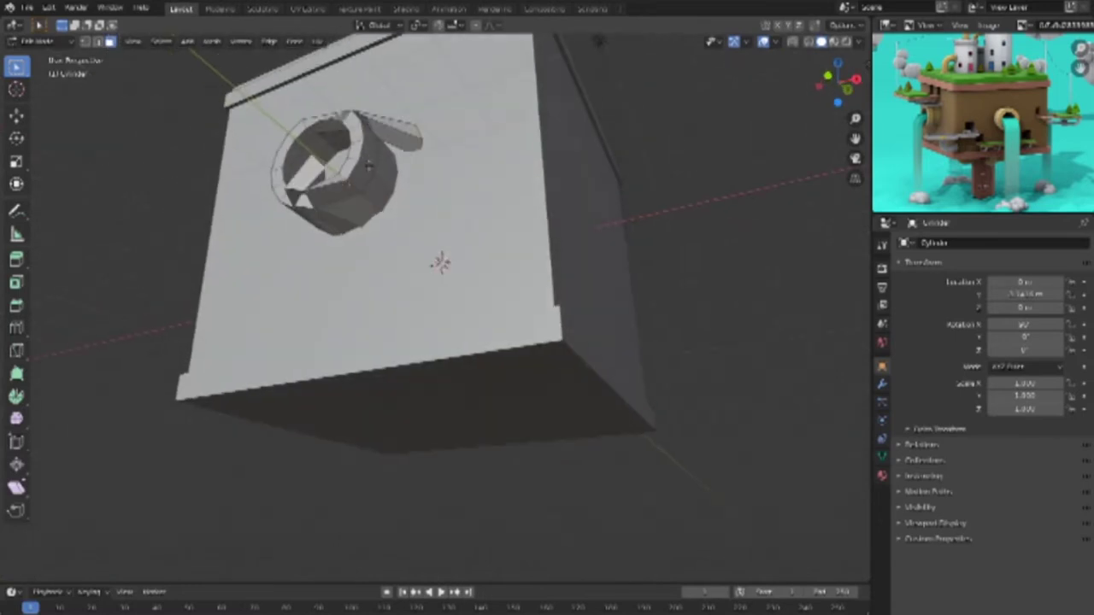
alt+click(369, 155)
middle_drag(369, 154, 480, 311)
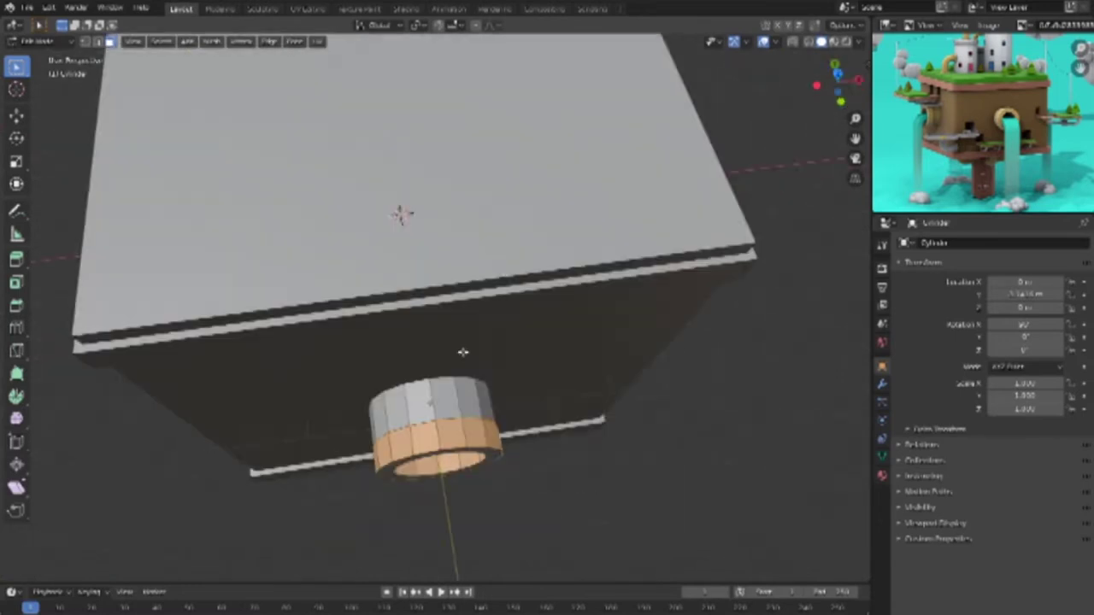
key(KP_1)
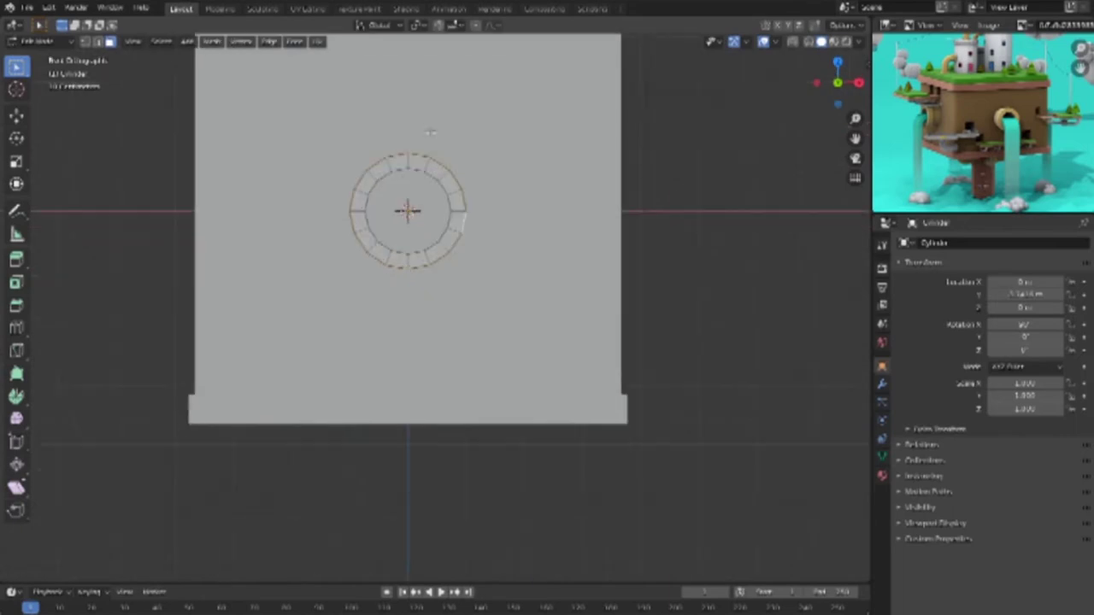
drag(16, 259, 94, 314)
drag(479, 171, 482, 168)
mouse_move(652, 271)
middle_down()
mouse_move(734, 358)
mouse_move(726, 342)
mouse_move(735, 343)
mouse_move(635, 282)
mouse_move(507, 280)
middle_up()
Step: Return to Object Mode and select the flanged pipe cylinder from the front view
key(Tab)
scroll(598, 278, down, 5)
mouse_move(664, 276)
middle_down()
mouse_move(723, 305)
mouse_move(590, 285)
mouse_move(554, 383)
mouse_move(647, 327)
middle_up()
scroll(724, 307, down, 2)
key(Tab)
click(718, 308)
key(KP_1)
click(439, 429)
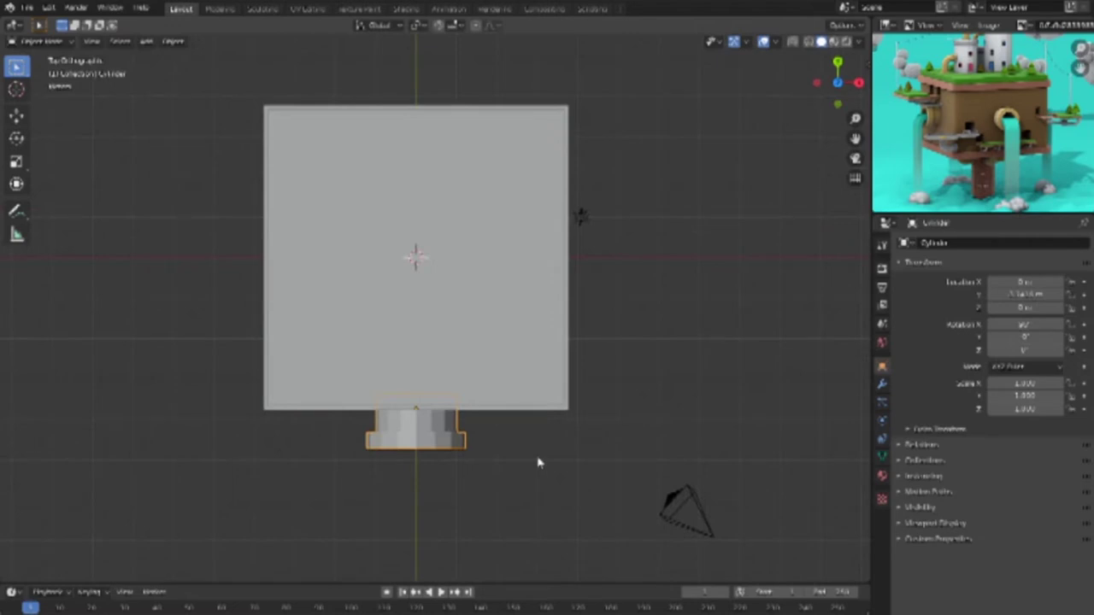
Step: Duplicate the flanged pipe in wireframe, place it left of the box, and rotate it 180 then 90 degrees
key(shift+z)
key(shift+d)
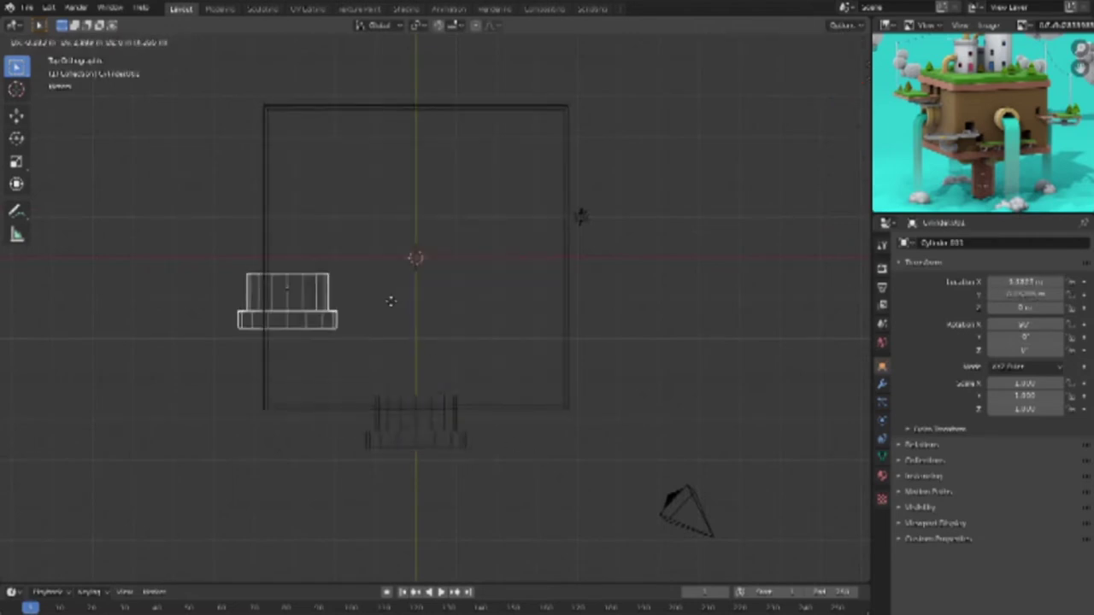
click(386, 305)
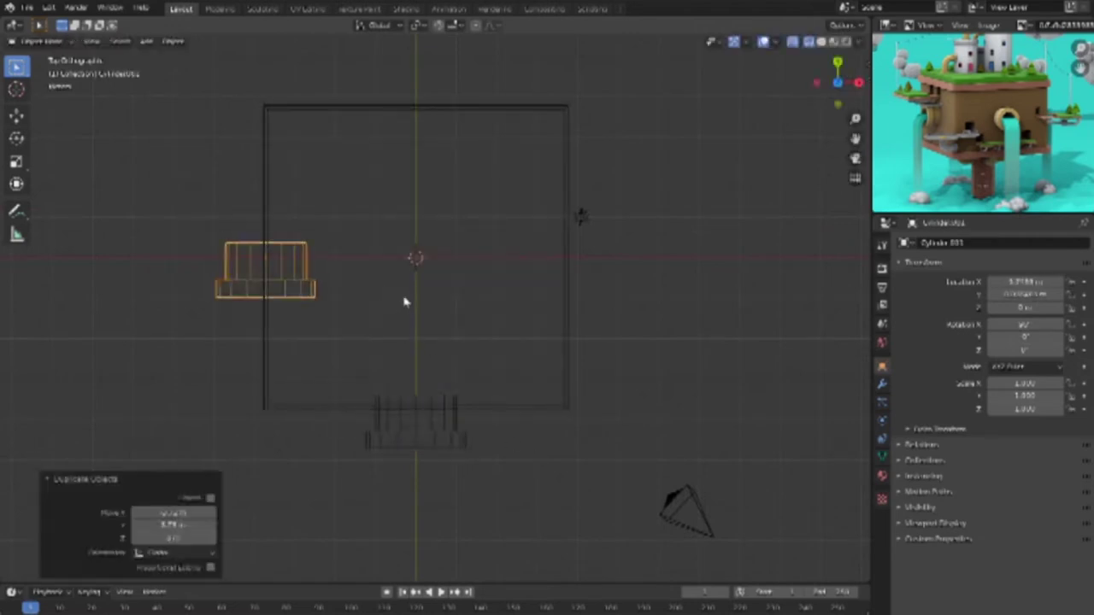
key(r)
key(y)
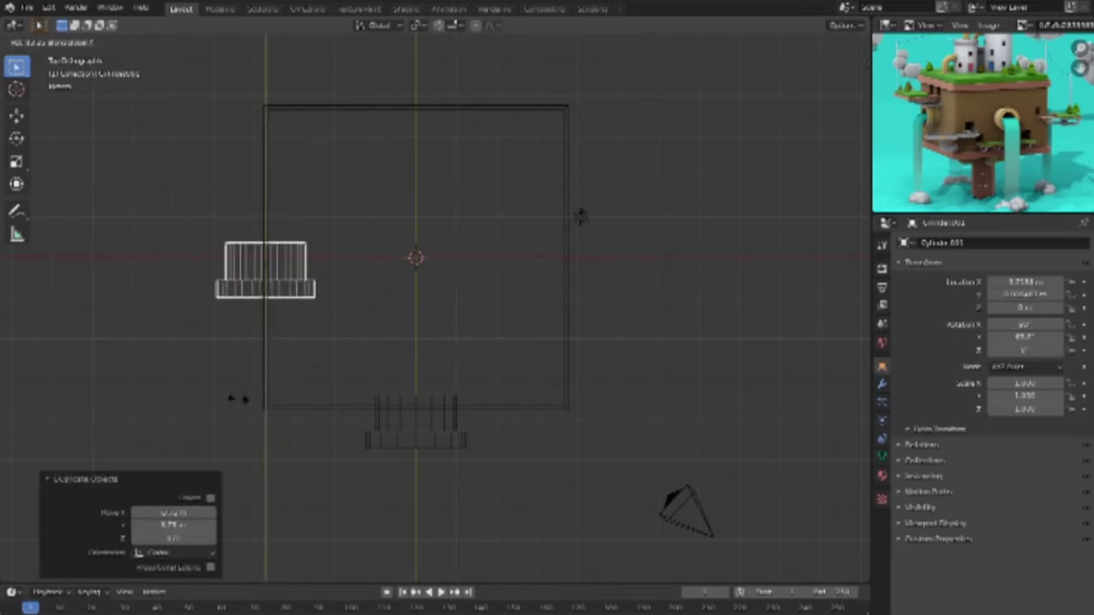
text(z90)
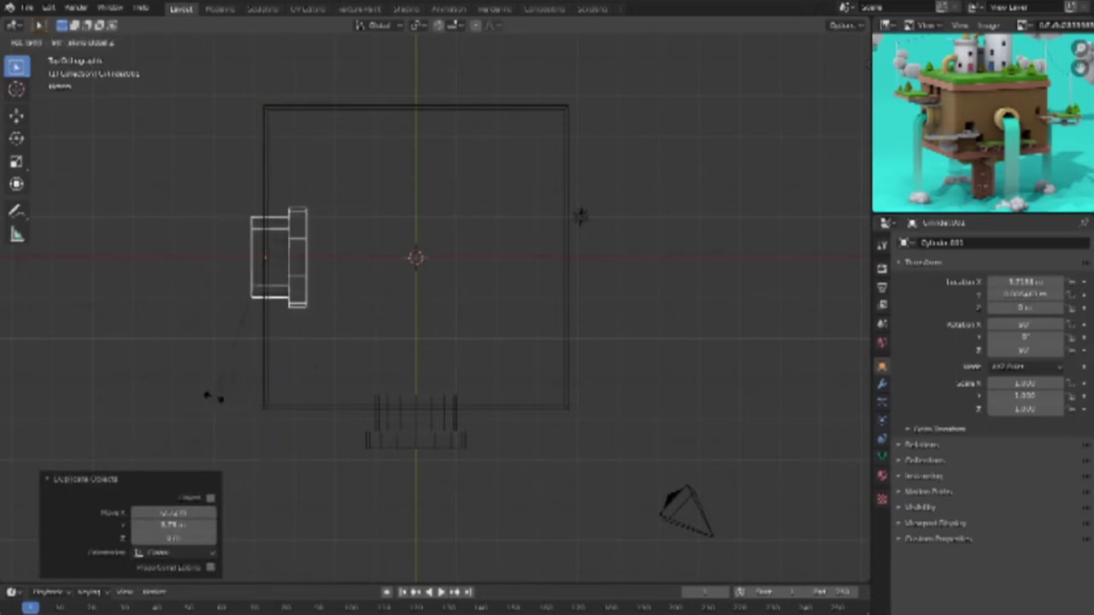
key(BackSpace)
key(BackSpace)
text(180)
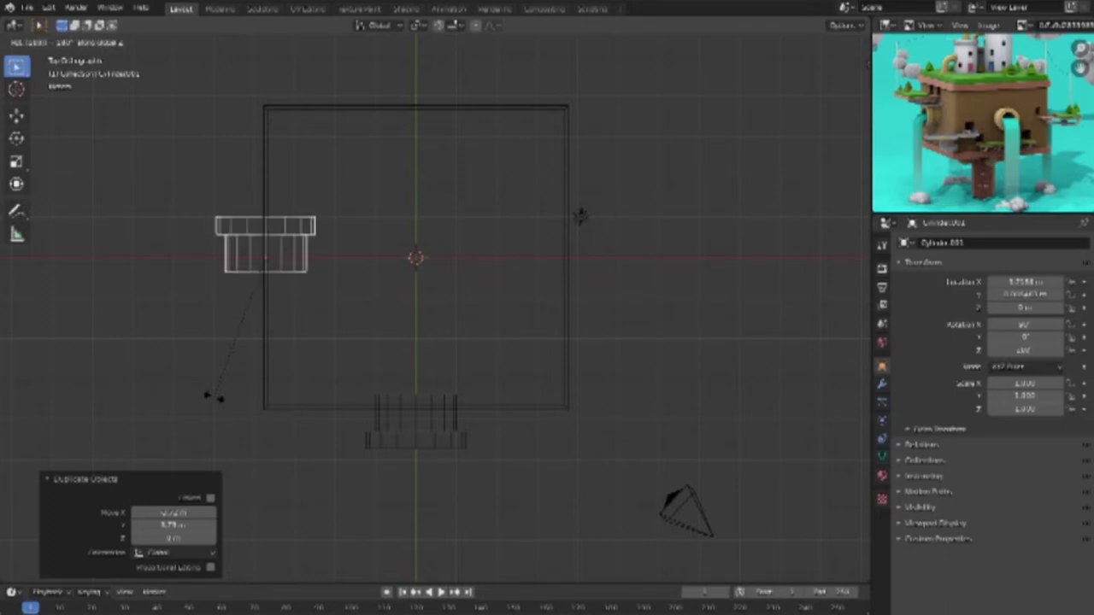
key(BackSpace)
key(BackSpace)
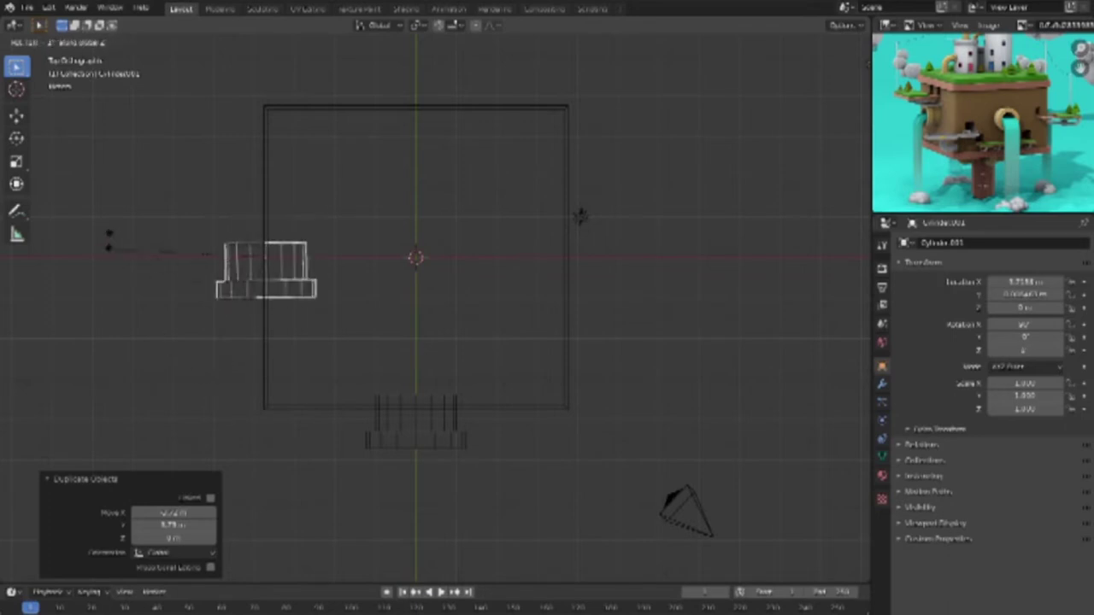
key(Return)
text(r)
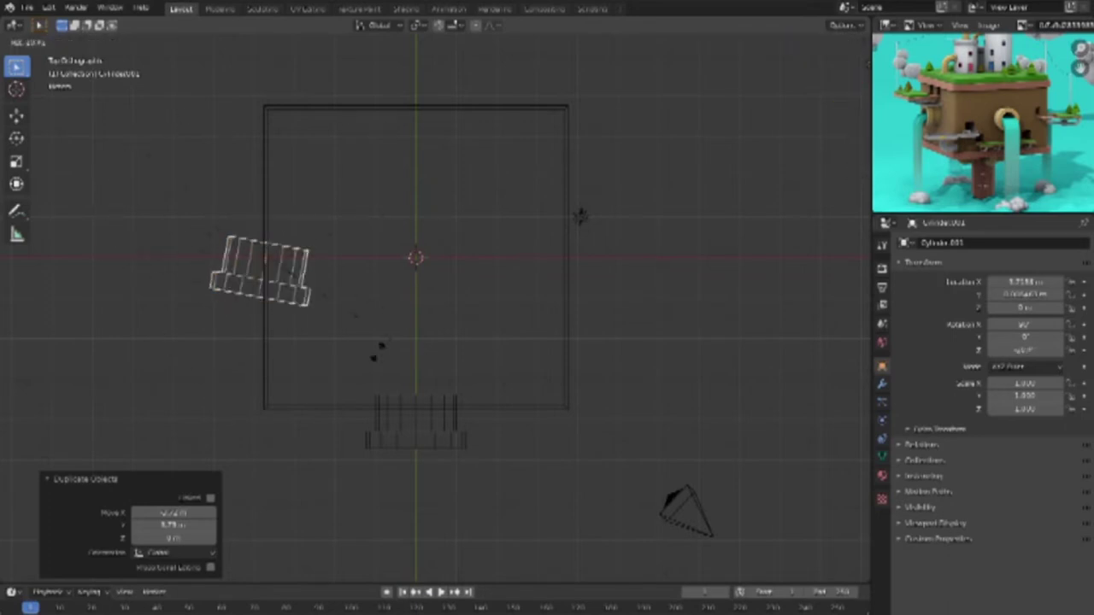
text(90)
key(Return)
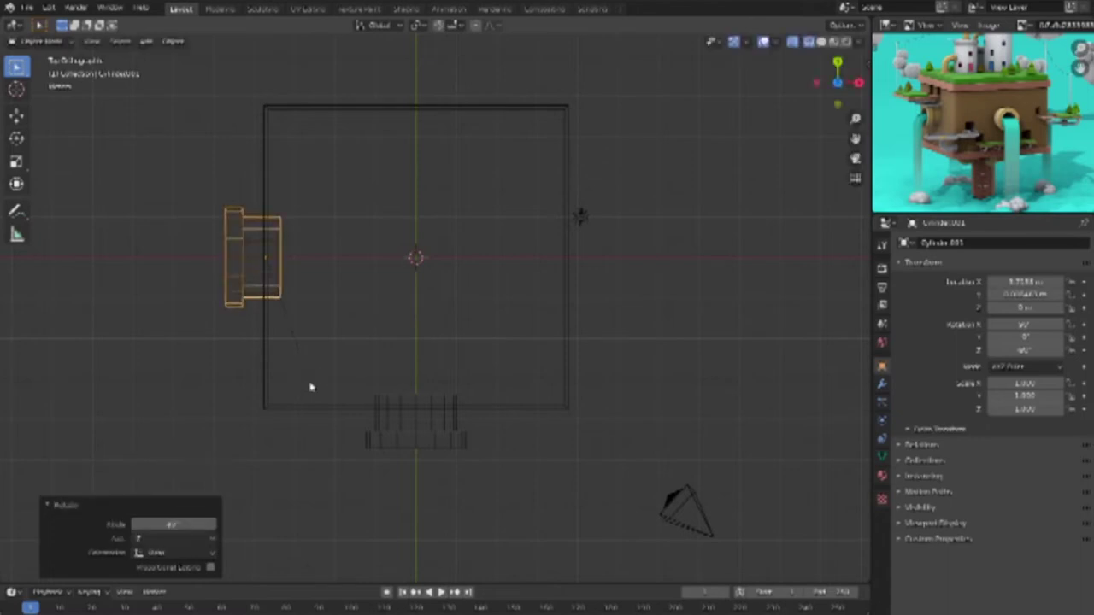
shift+click(382, 407)
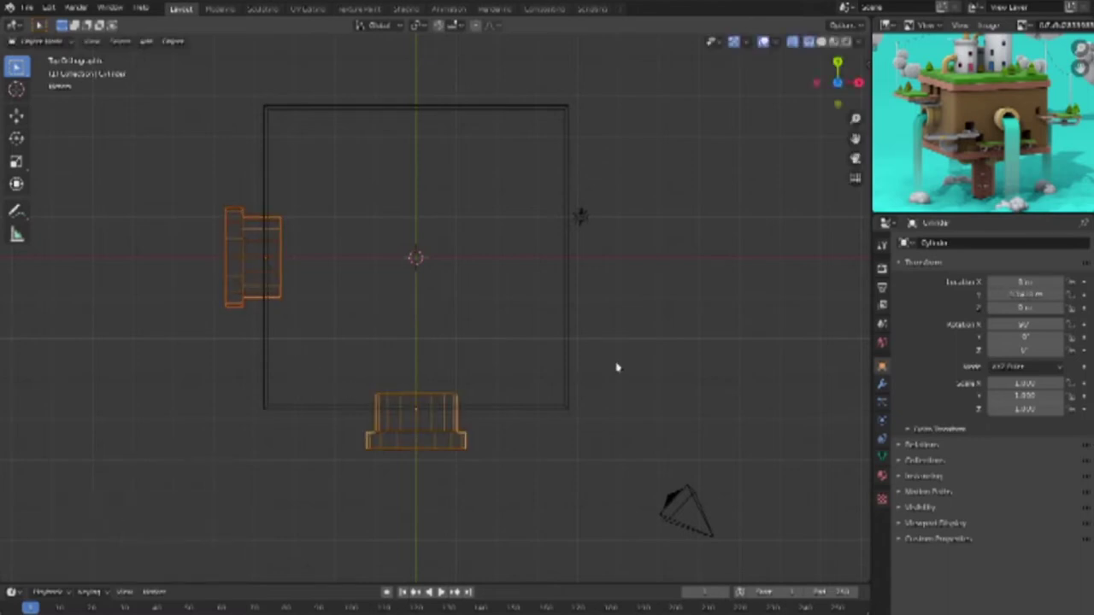
Step: Duplicate both pipes and rotate the copies 90 degrees around the box centre
key(shift+d)
key(r)
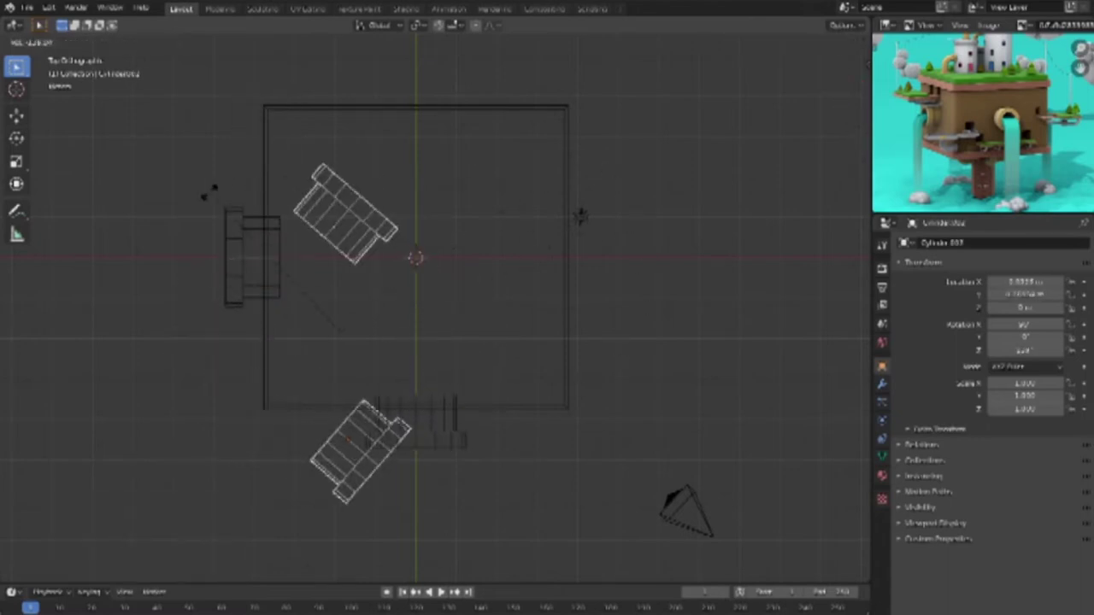
text(90)
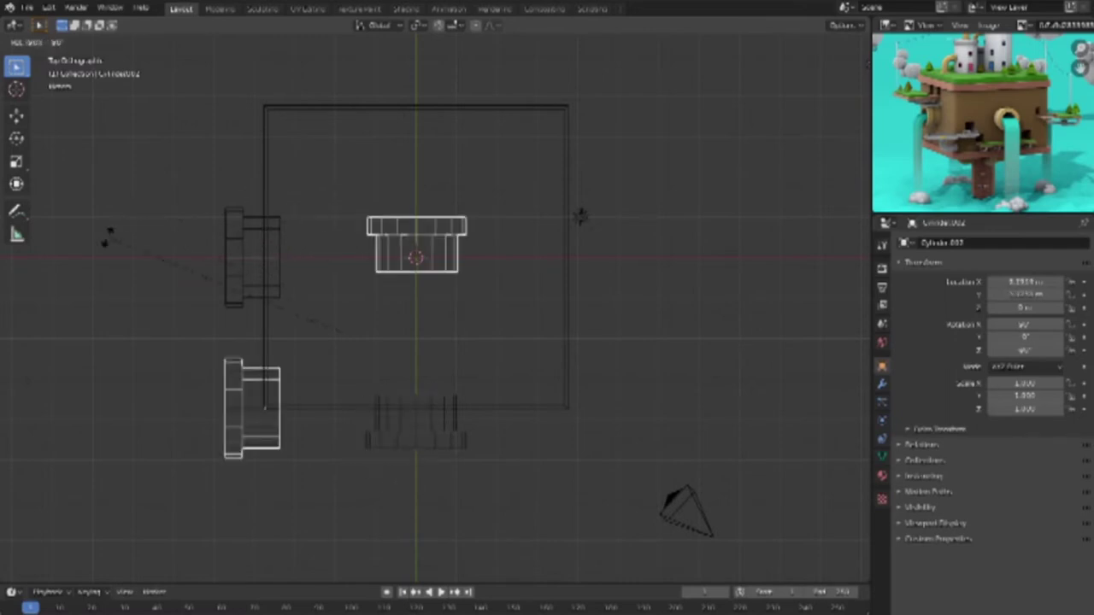
key(Escape)
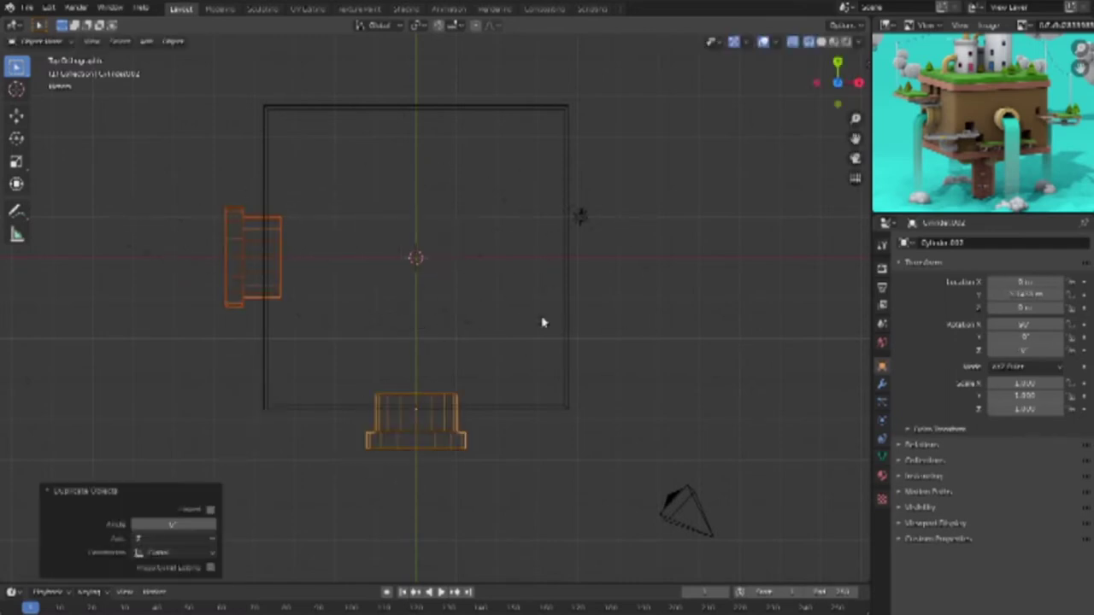
key(r)
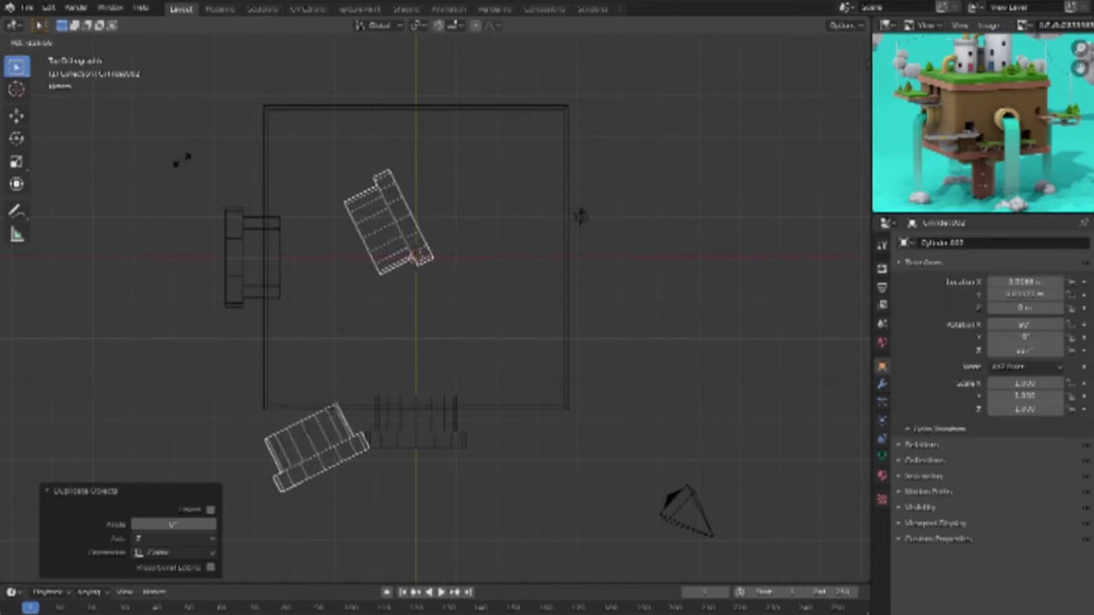
text(90)
key(Return)
key(r)
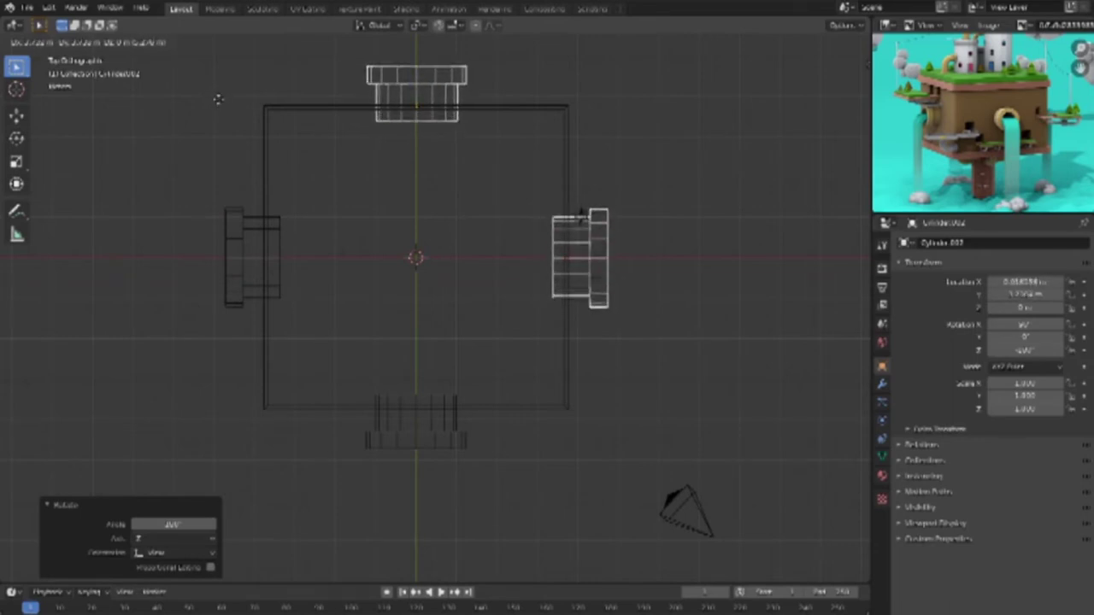
Step: Confirm the rotated pipe copies, return to Solid shading, and add a plane mesh
click(222, 103)
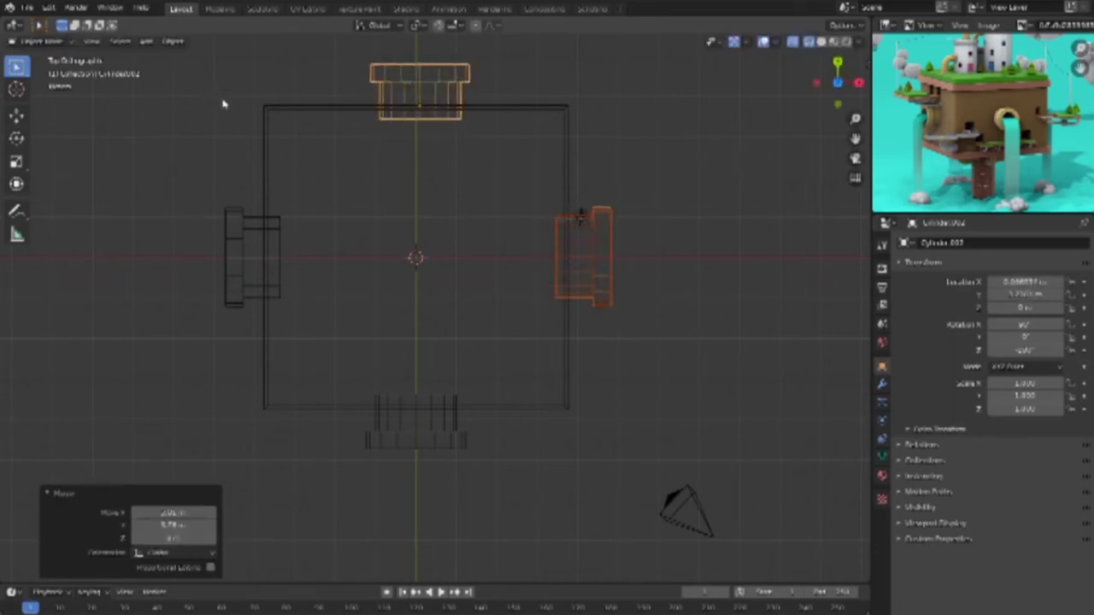
middle_drag(653, 384, 590, 270)
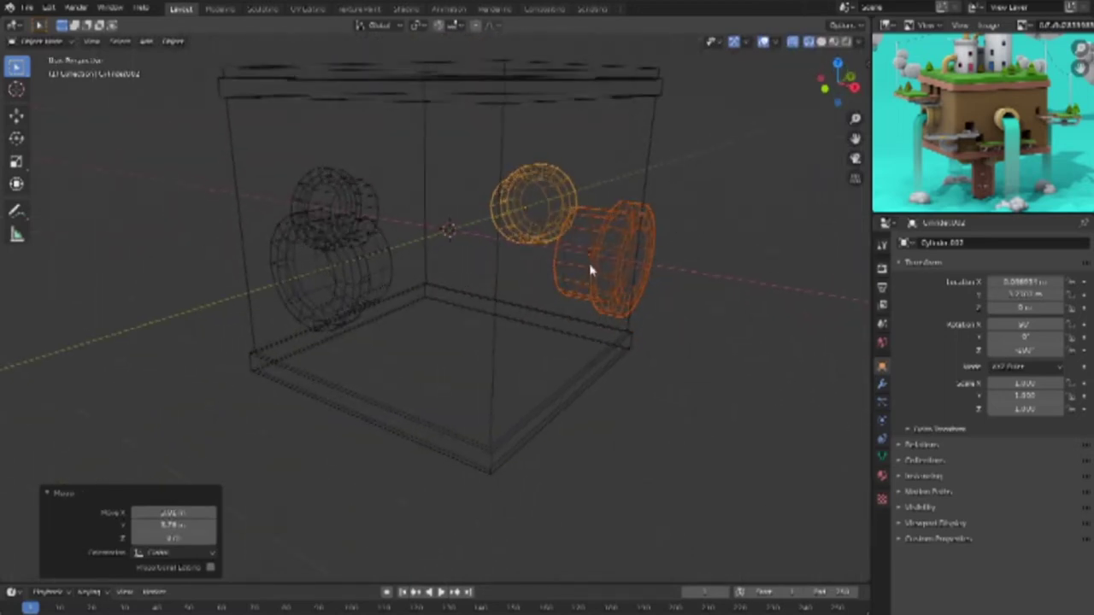
scroll(603, 323, down, 3)
middle_drag(605, 323, 612, 332)
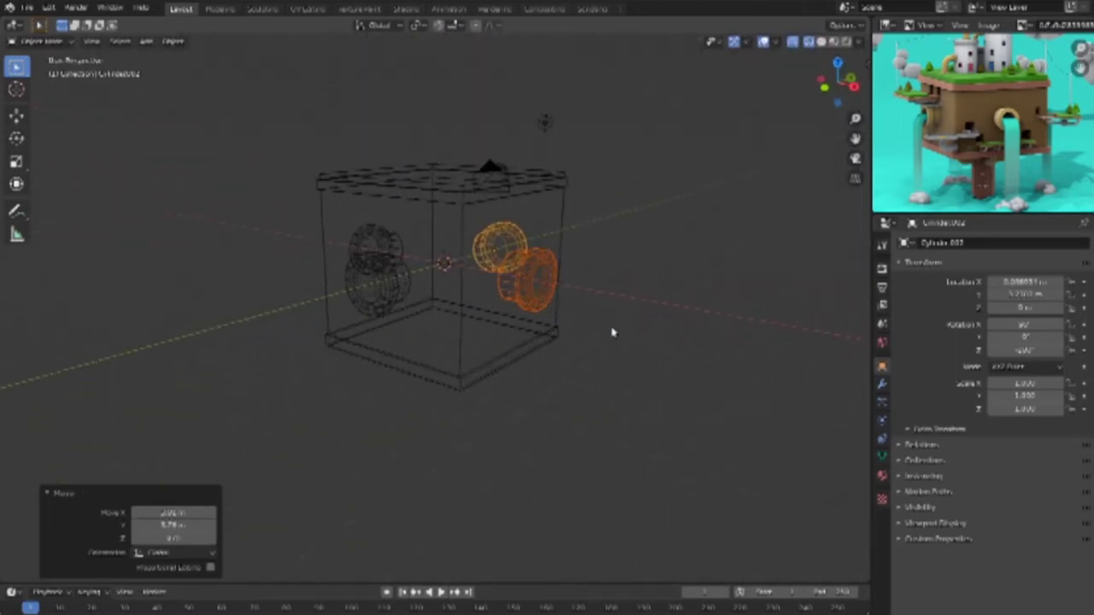
click(611, 332)
key(shift+z)
mouse_move(620, 366)
middle_down()
mouse_move(411, 418)
mouse_move(615, 361)
mouse_move(723, 362)
mouse_move(733, 374)
mouse_move(539, 371)
mouse_move(530, 321)
middle_up()
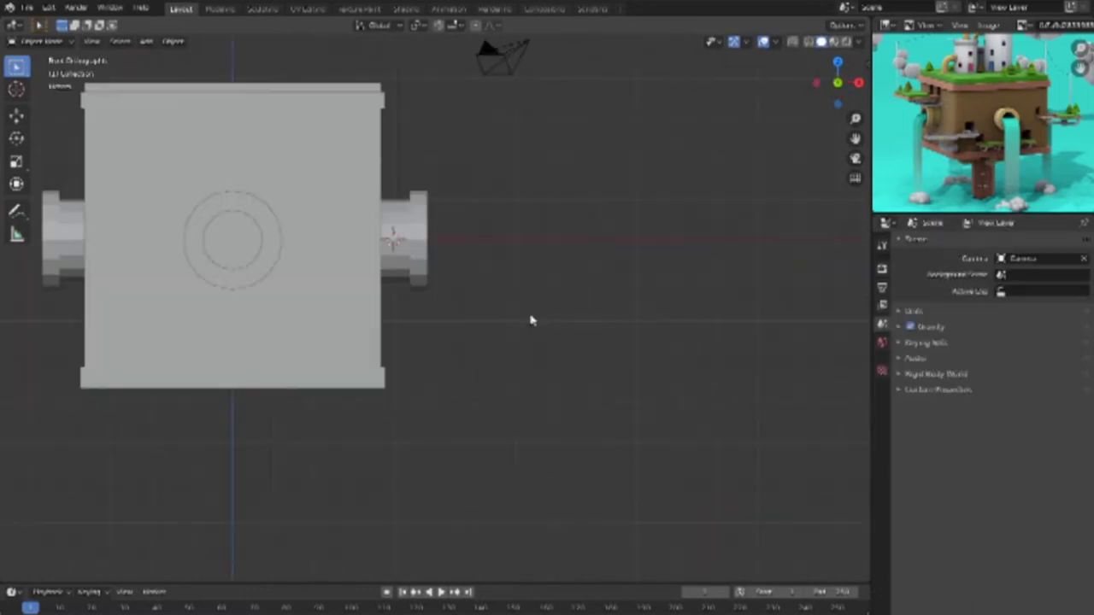
key(shift+a)
click(618, 315)
Step: In wireframe, move the plane along Y toward the pipe and roughly scale it along Y
mouse_move(622, 310)
middle_down()
mouse_move(356, 350)
mouse_move(561, 255)
middle_up()
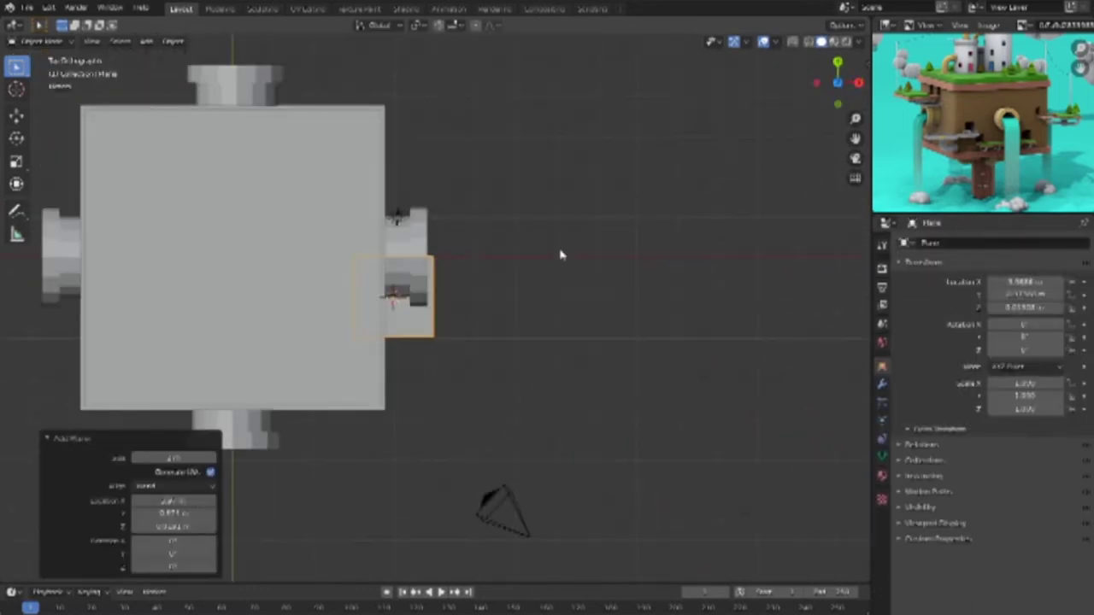
key(shift+z)
key(y)
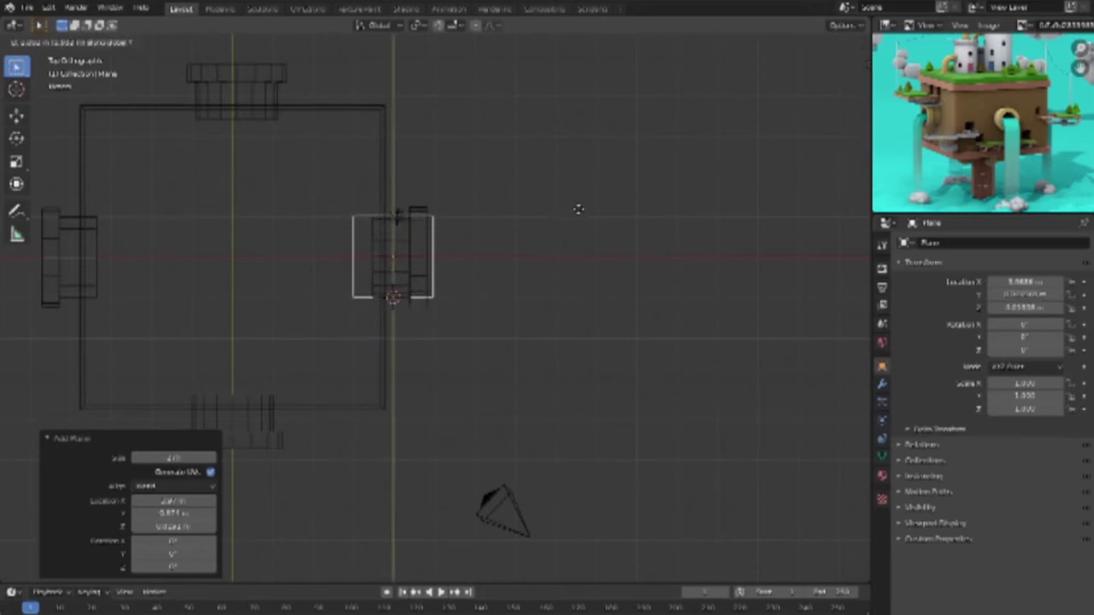
click(579, 215)
key(y)
click(529, 209)
mouse_move(529, 210)
middle_down()
mouse_move(447, 264)
mouse_move(415, 214)
mouse_move(512, 268)
mouse_move(561, 251)
mouse_move(537, 245)
middle_up()
key(shift+z)
Step: From the right side view, scale the plane along Y to 0.728 to fit the ring's inner circle
scroll(564, 281, up, 3)
key(KP_1)
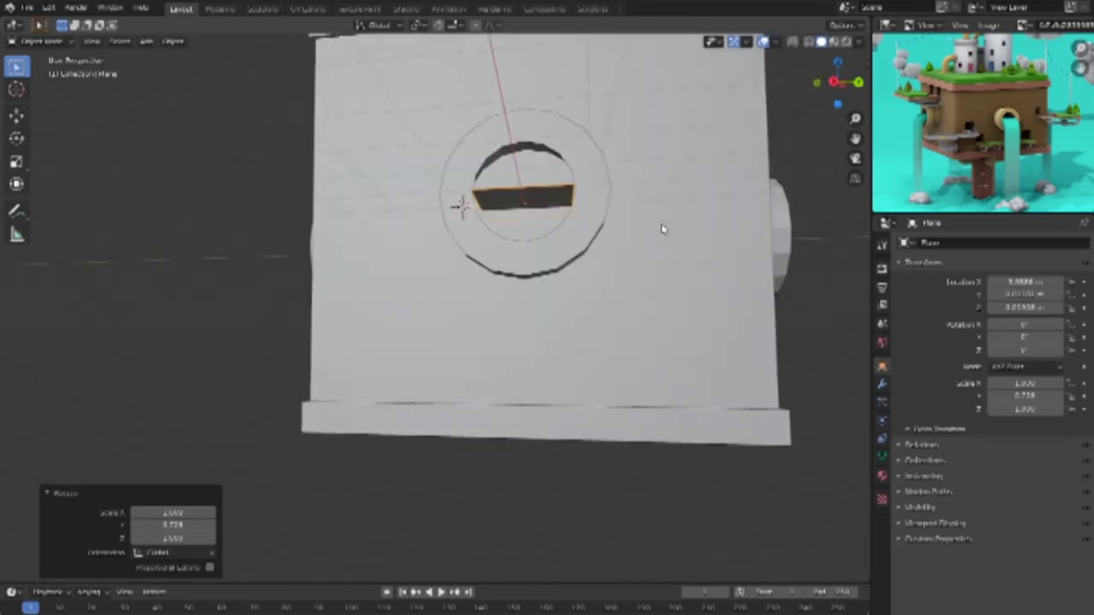
key(KP_3)
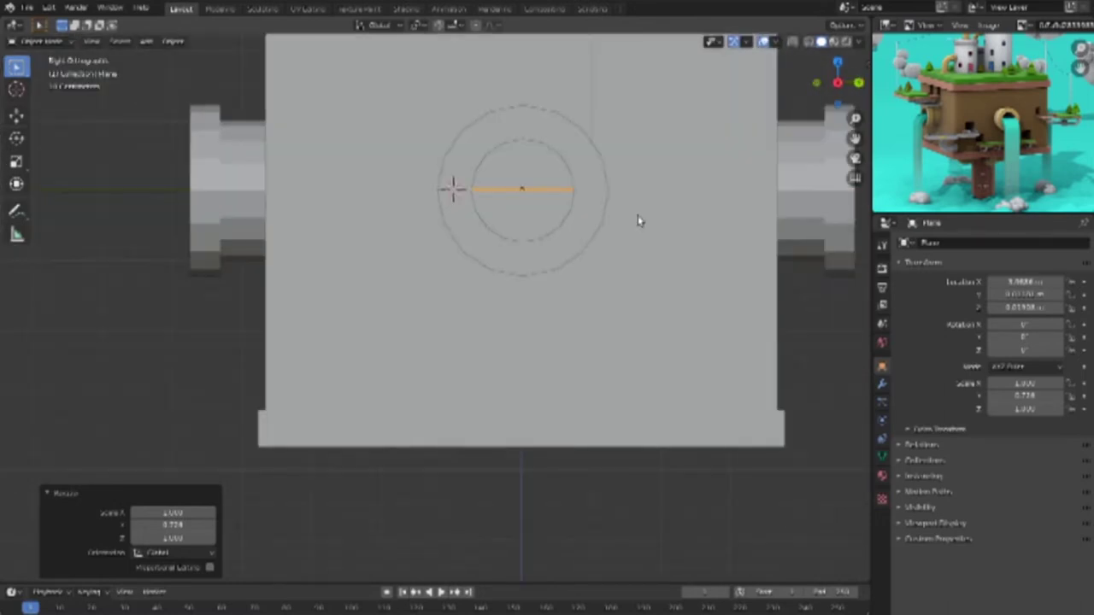
scroll(639, 226, up, 2)
shift+middle_drag(630, 196, 471, 336)
scroll(471, 336, up, 2)
scroll(469, 276, up, 2)
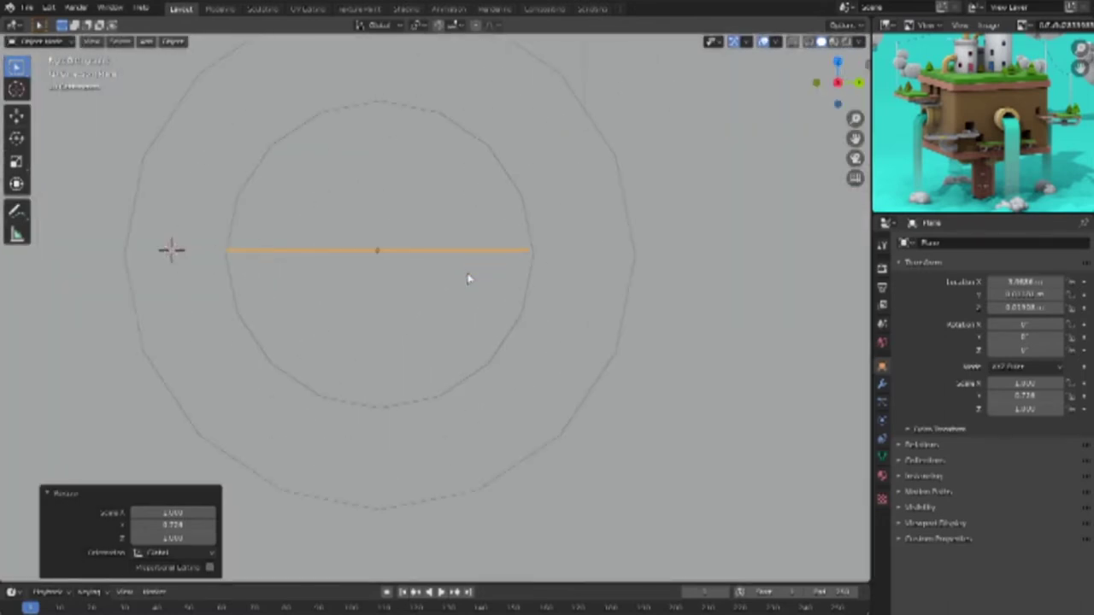
key(s)
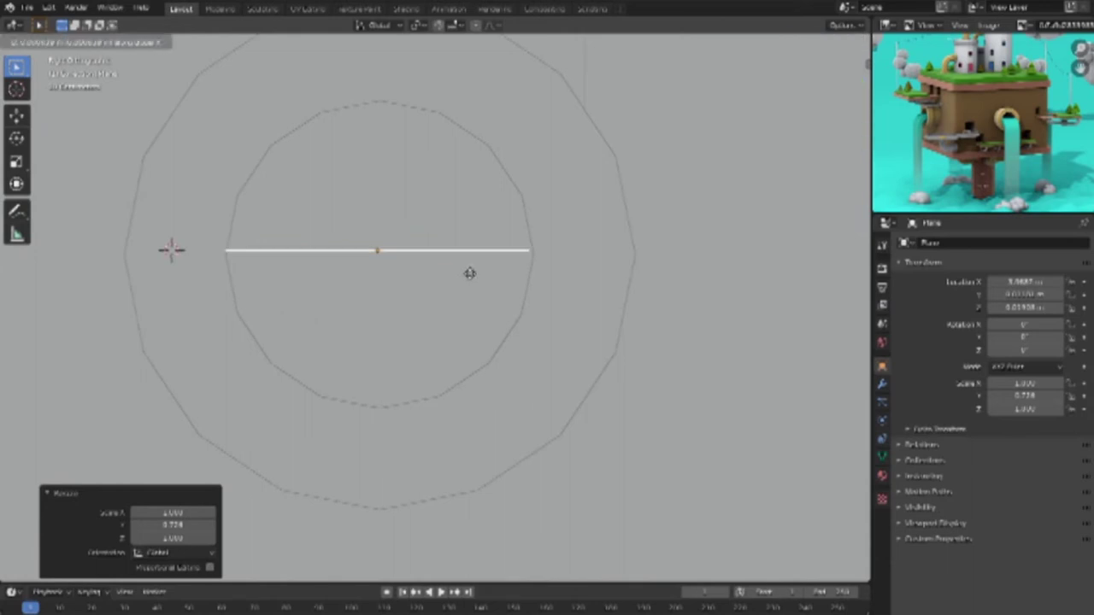
key(y)
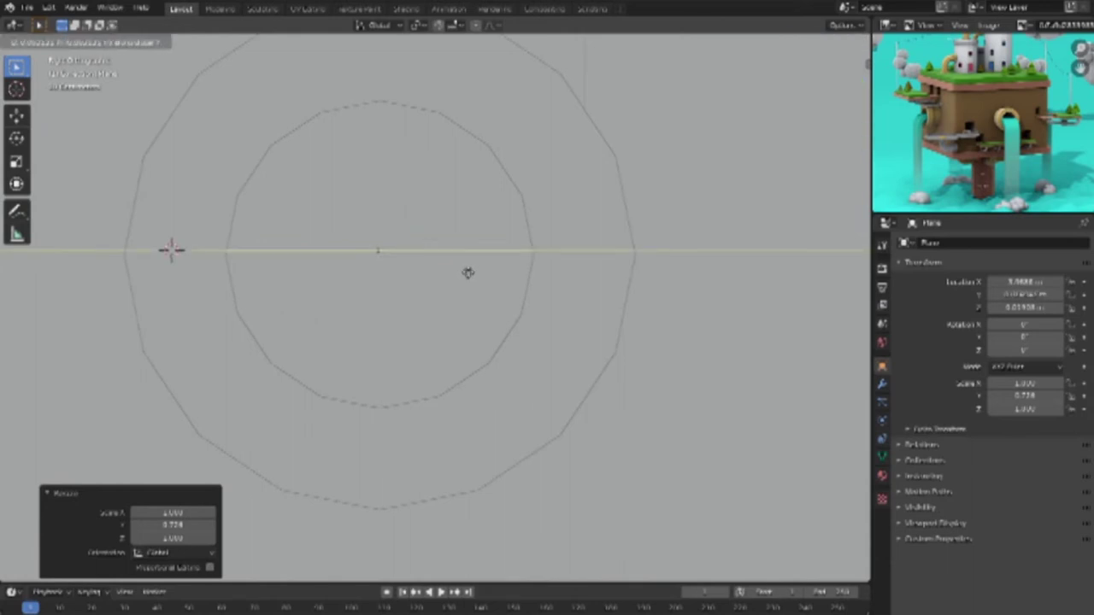
click(469, 273)
scroll(469, 281, down, 1)
mouse_move(469, 281)
middle_down()
mouse_move(520, 317)
mouse_move(593, 317)
mouse_move(593, 291)
mouse_move(576, 294)
mouse_move(579, 317)
middle_up()
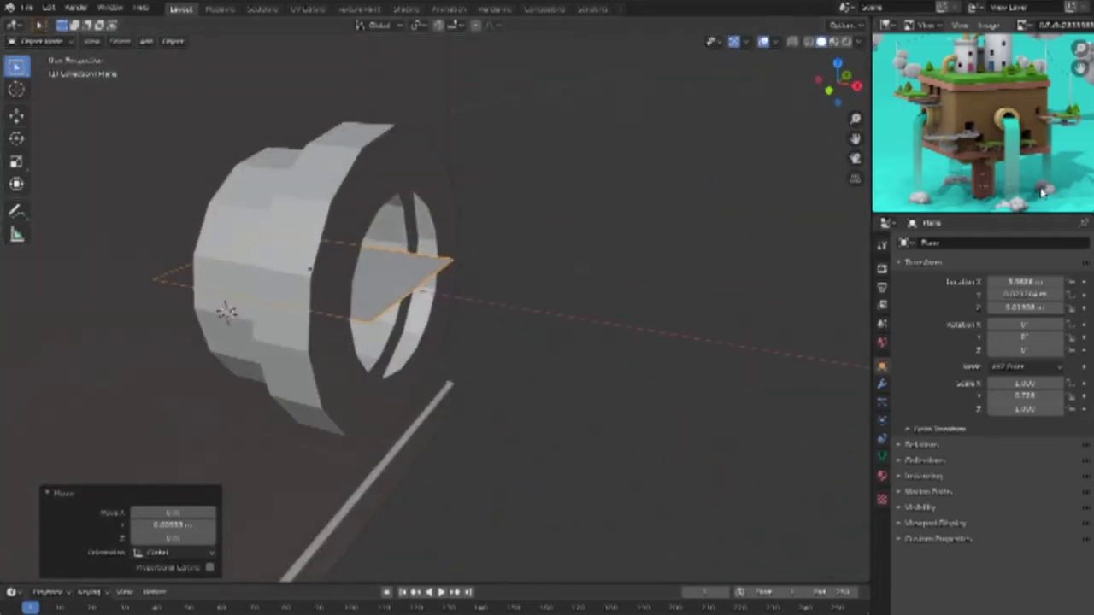
Step: In Edit Mode, slide the plane outward along the X axis
key(Tab)
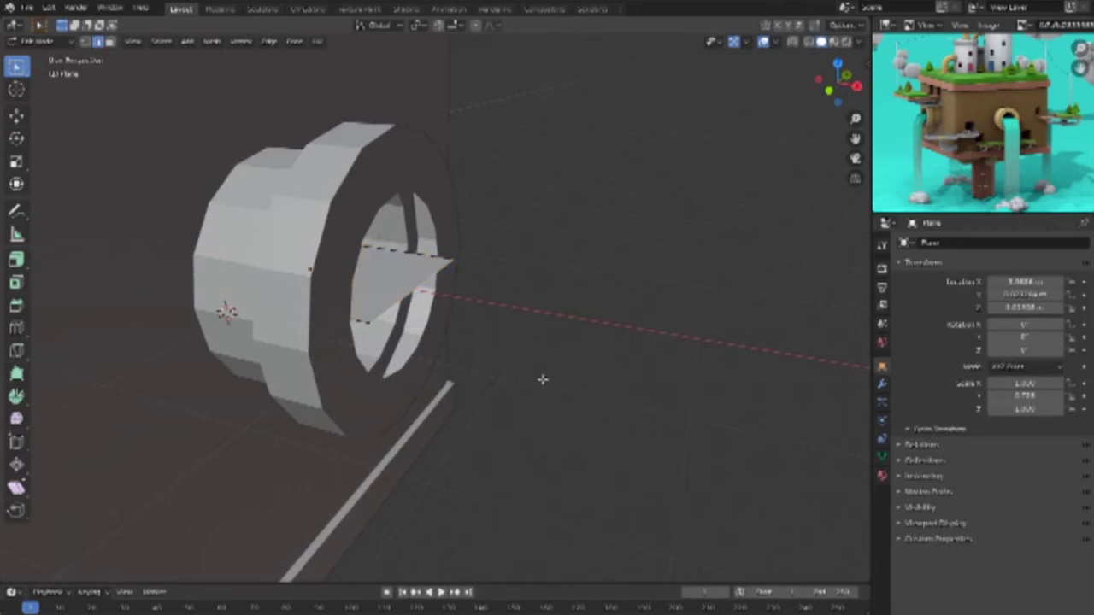
key(g)
key(x)
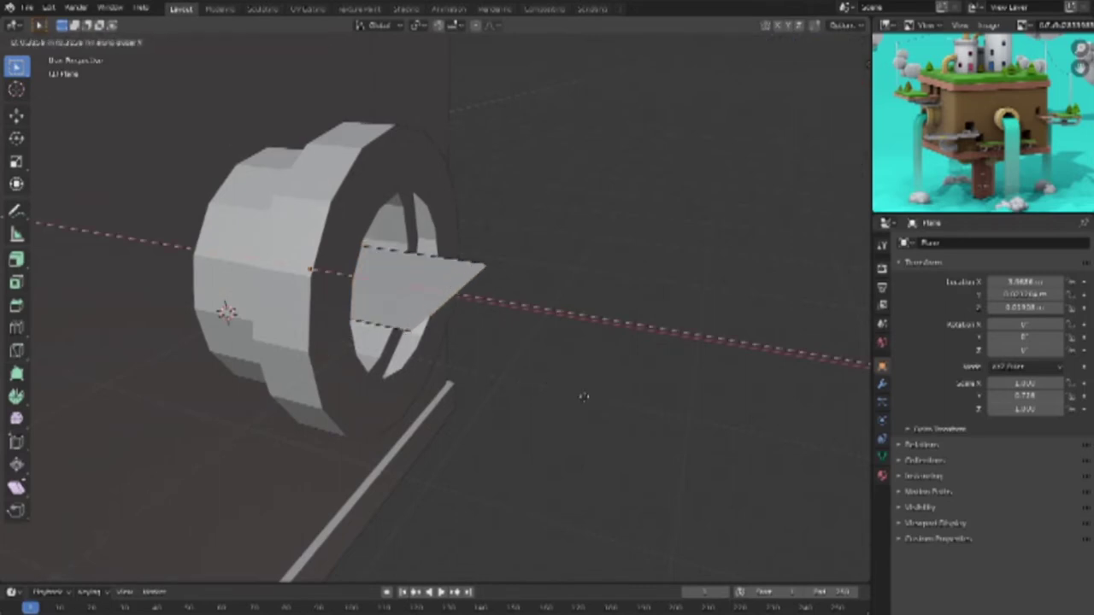
click(590, 398)
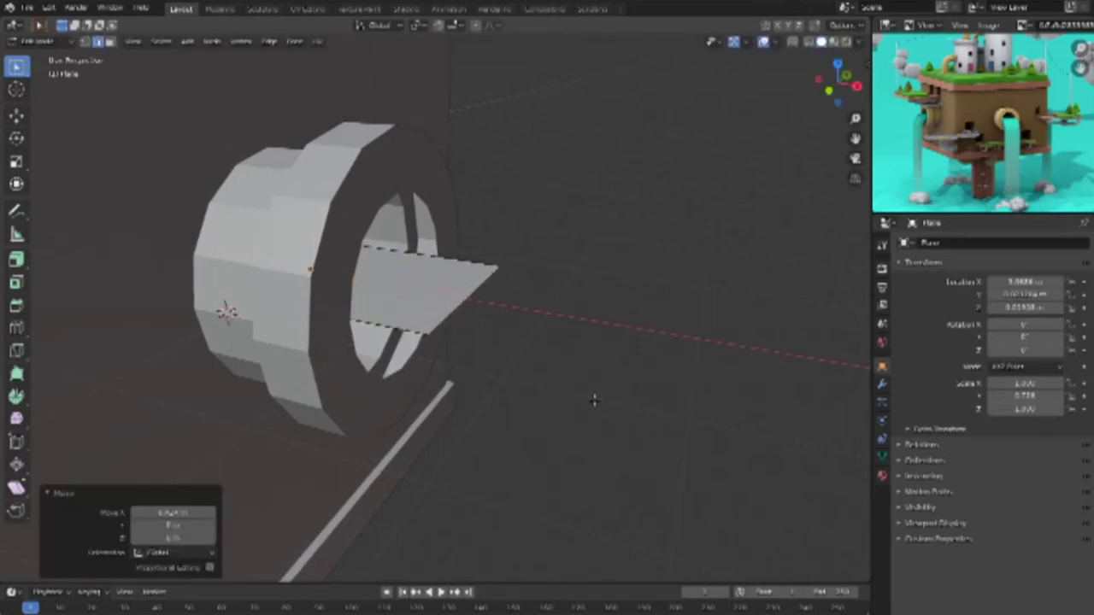
Step: Extrude the plane's outer edge straight down along Z and remove the extra hanging face
key(e)
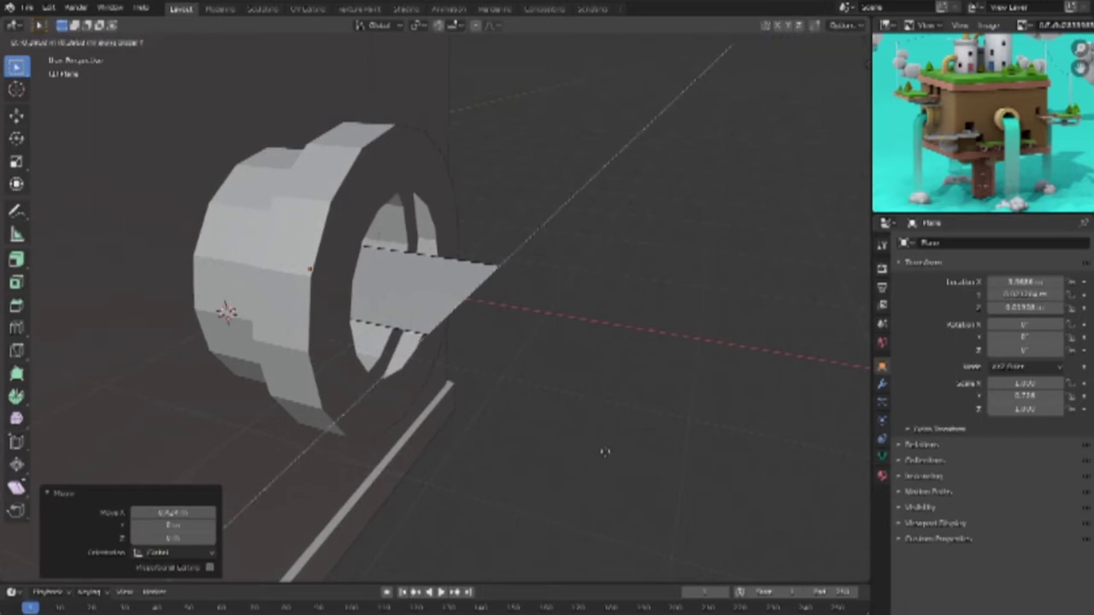
right_click(607, 448)
key(e)
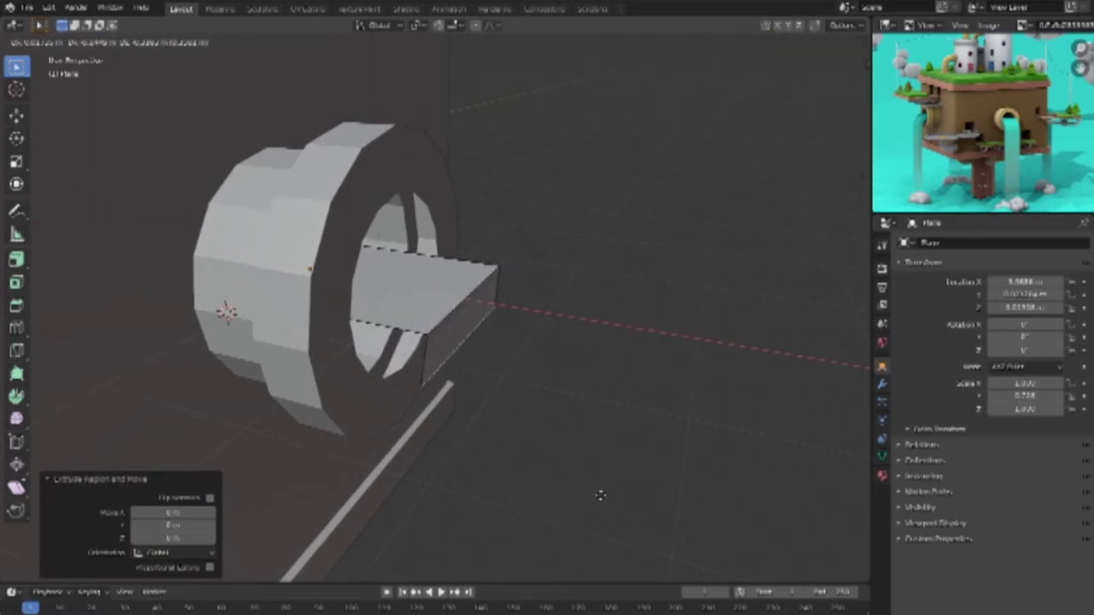
key(z)
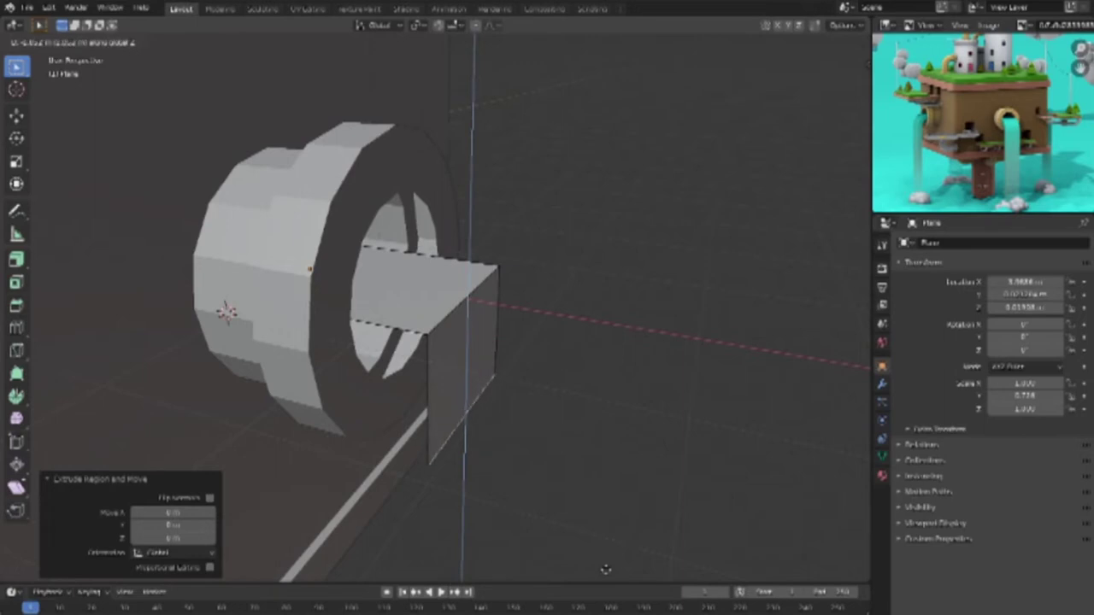
click(586, 389)
mouse_move(586, 385)
middle_down()
mouse_move(654, 325)
mouse_move(630, 379)
mouse_move(615, 385)
mouse_move(486, 314)
middle_up()
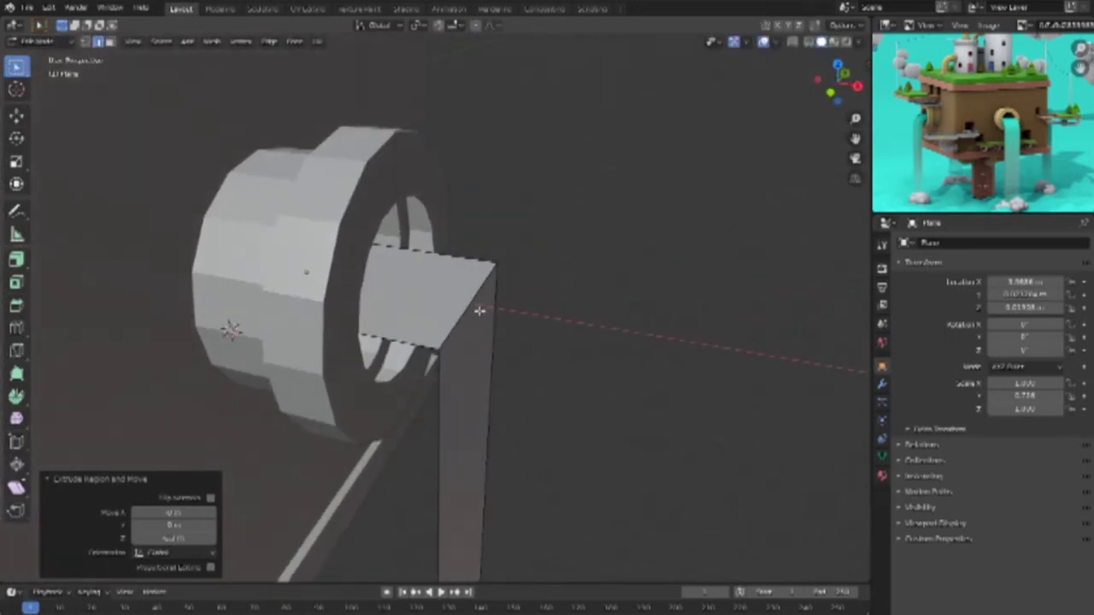
key(e)
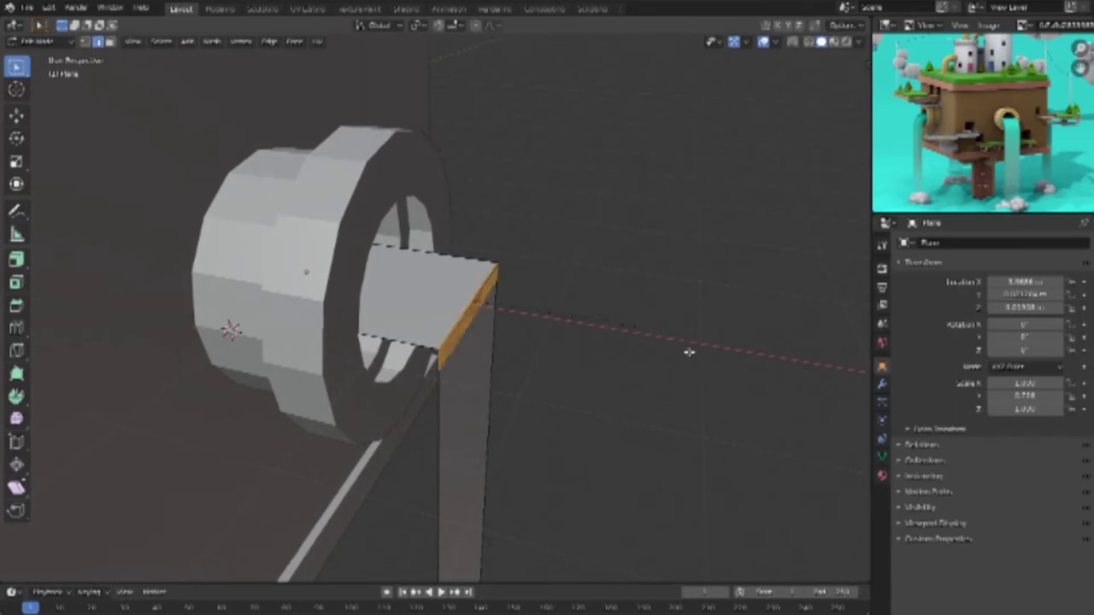
right_click(693, 353)
click(417, 270)
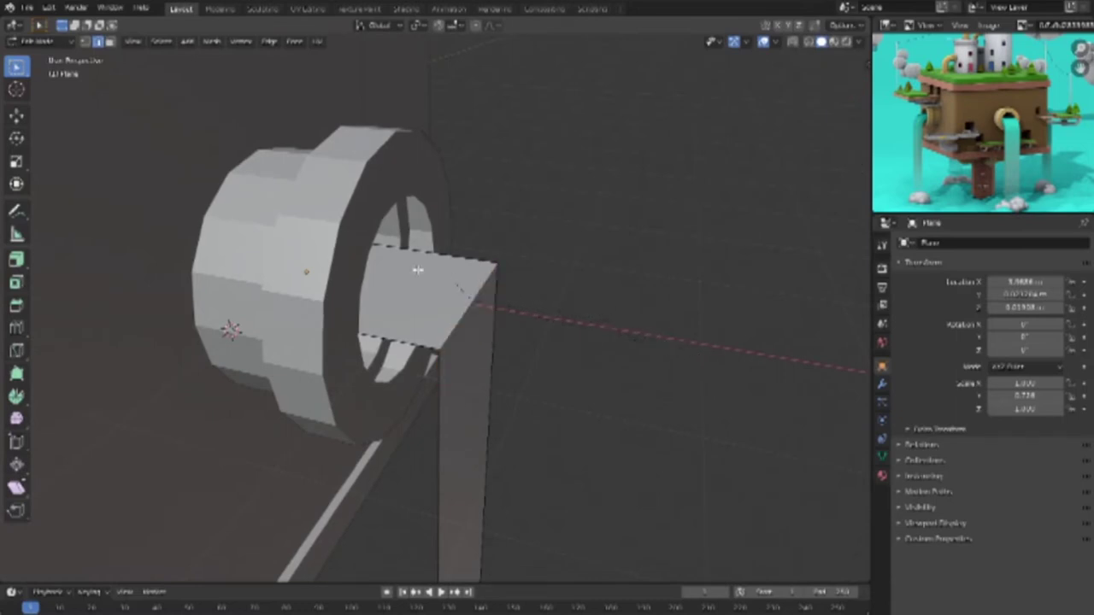
click(644, 358)
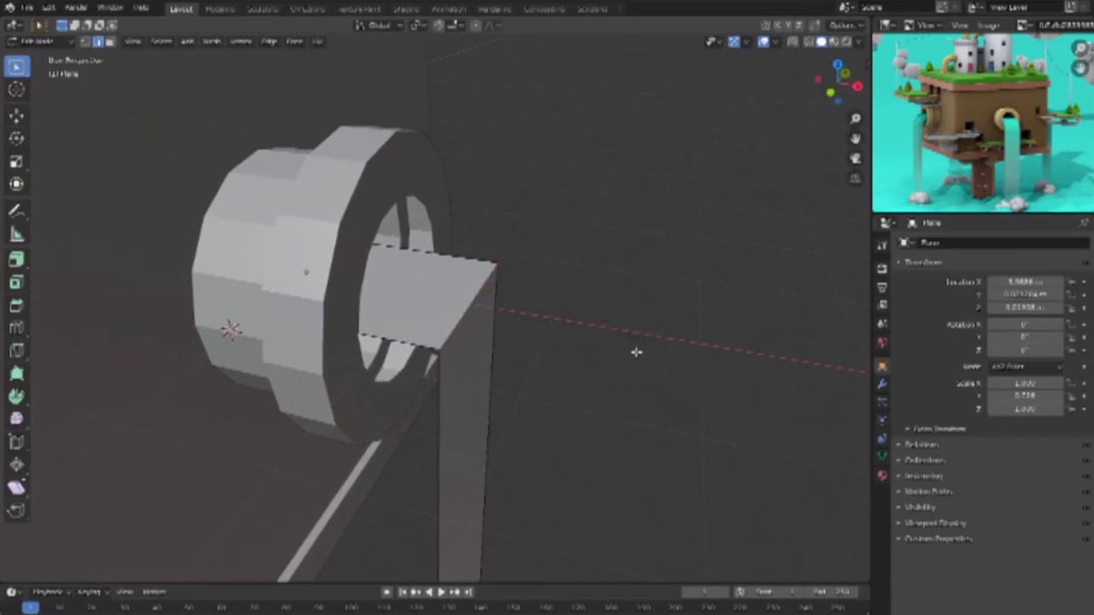
key(ctrl+z)
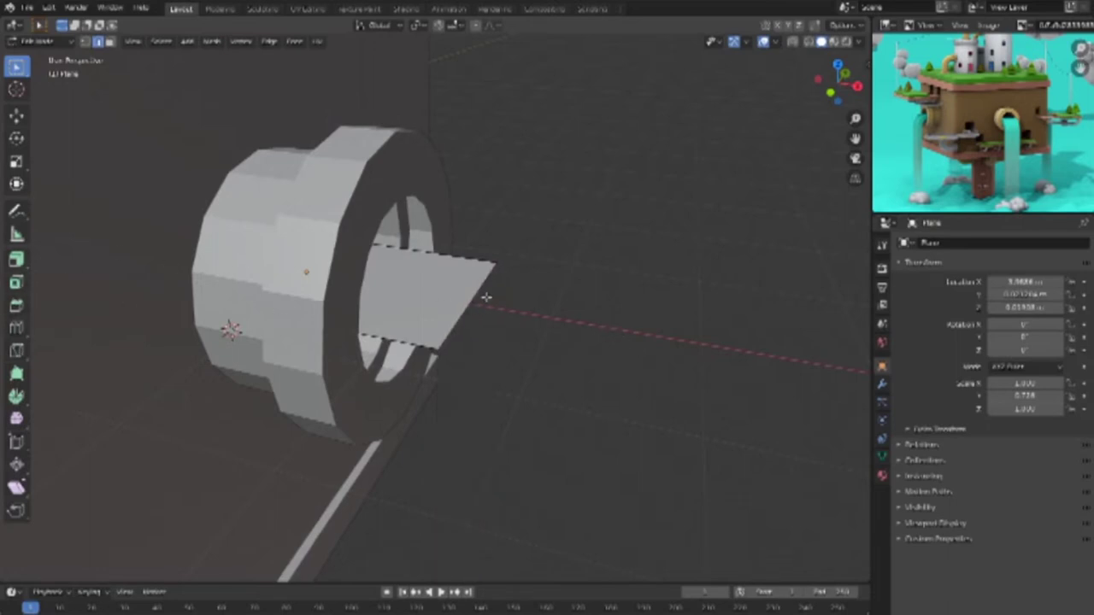
Step: Add a cut across the plane, extrude its end edge down along Z, and bend the top section
key(g)
key(g)
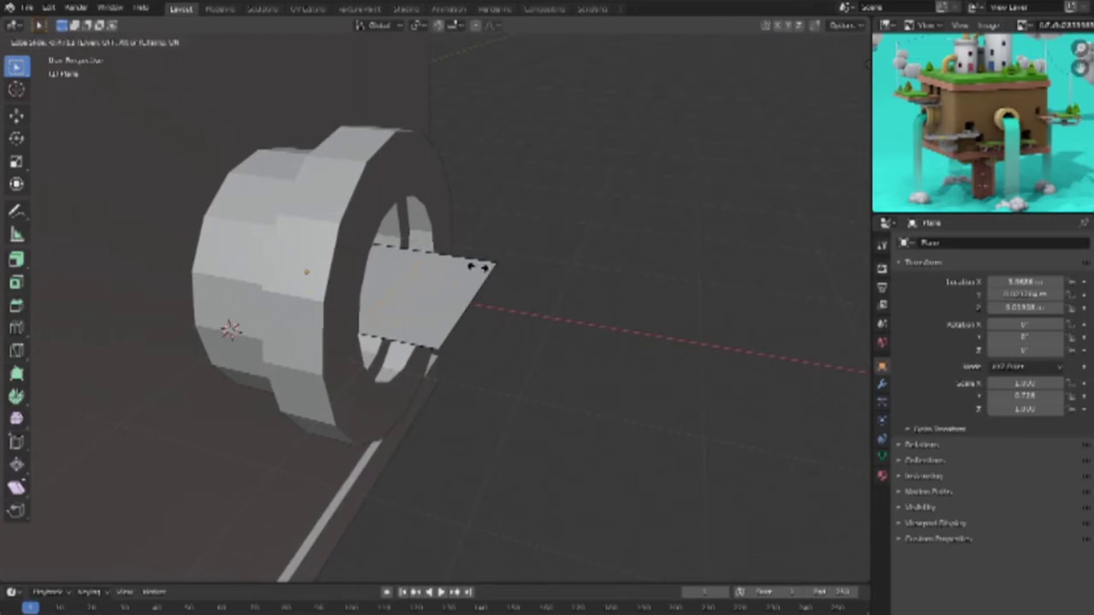
click(478, 303)
click(503, 360)
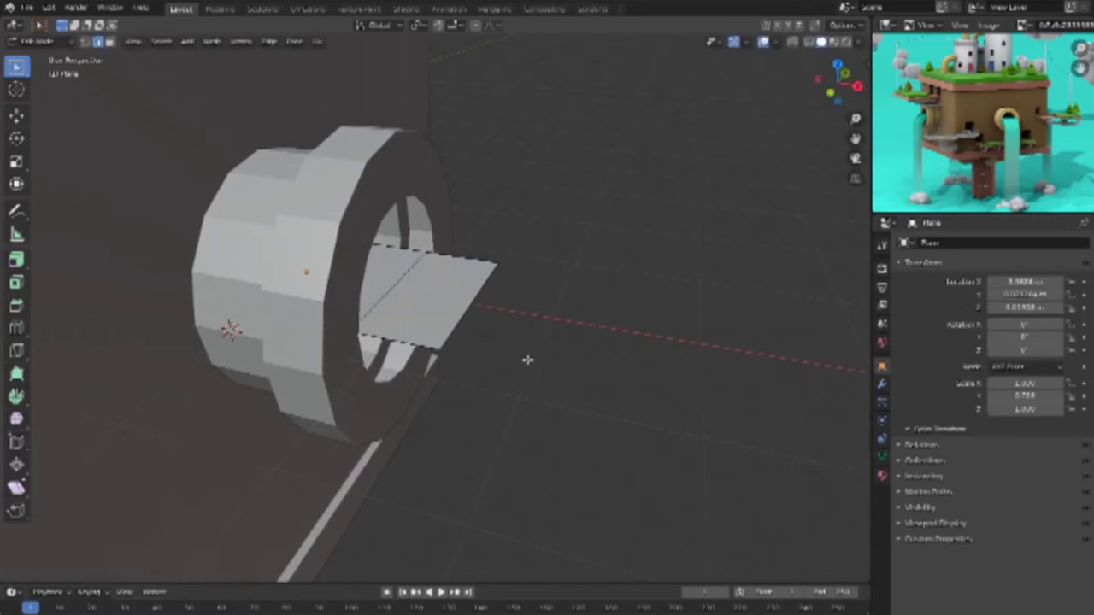
key(e)
key(z)
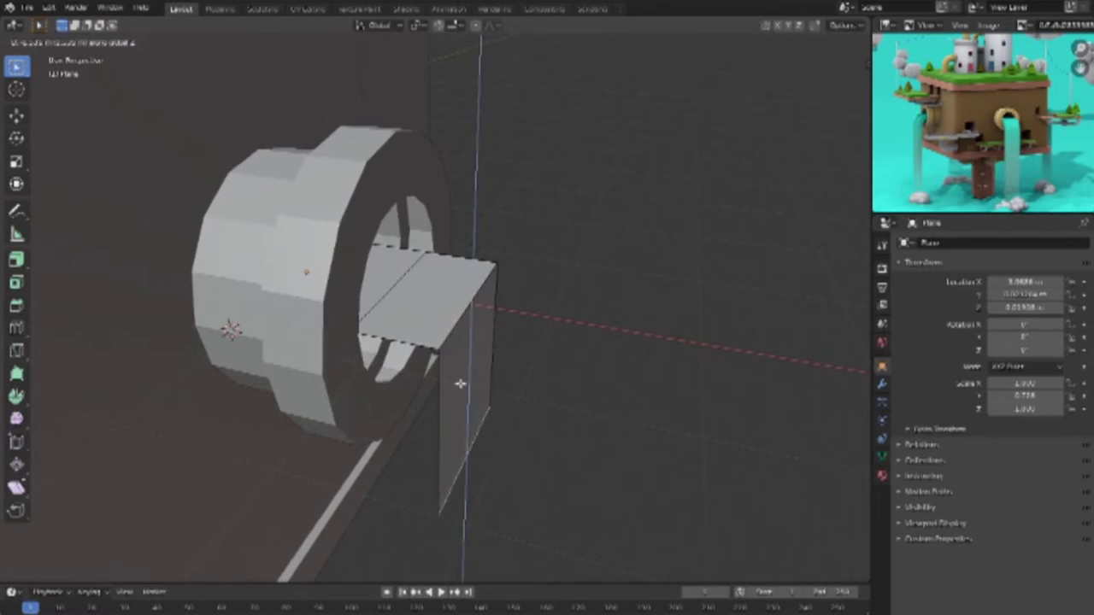
click(459, 384)
key(shift+w)
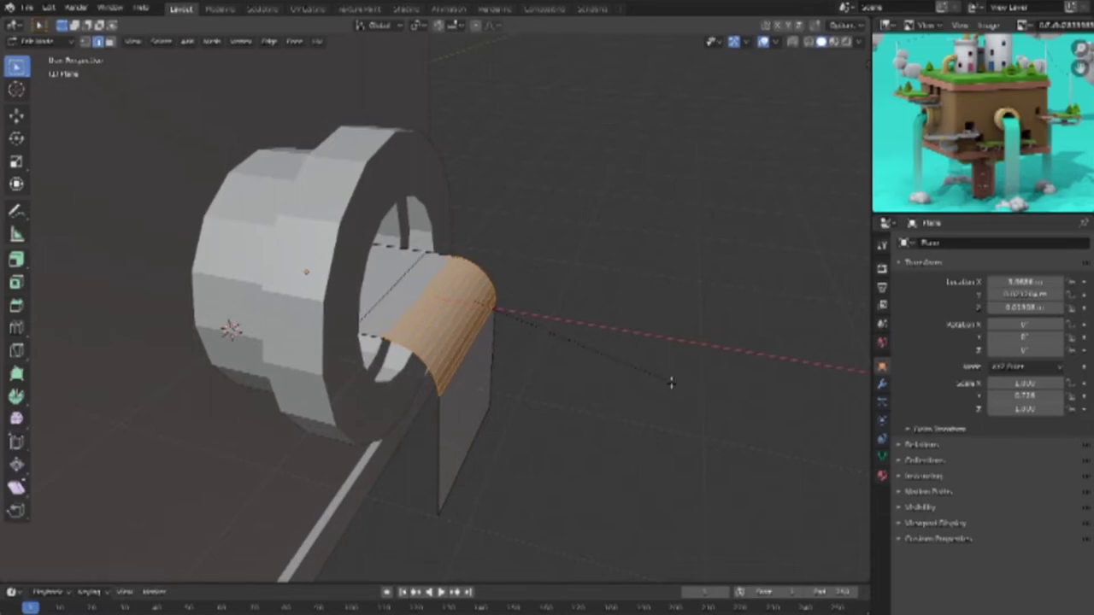
Step: Confirm the bend, then extrude all the strip's faces along their normals to give it thickness
click(671, 383)
click(624, 439)
mouse_move(625, 439)
middle_down()
mouse_move(380, 377)
mouse_move(567, 439)
mouse_move(604, 415)
mouse_move(588, 415)
middle_up()
key(Tab)
key(Tab)
key(a)
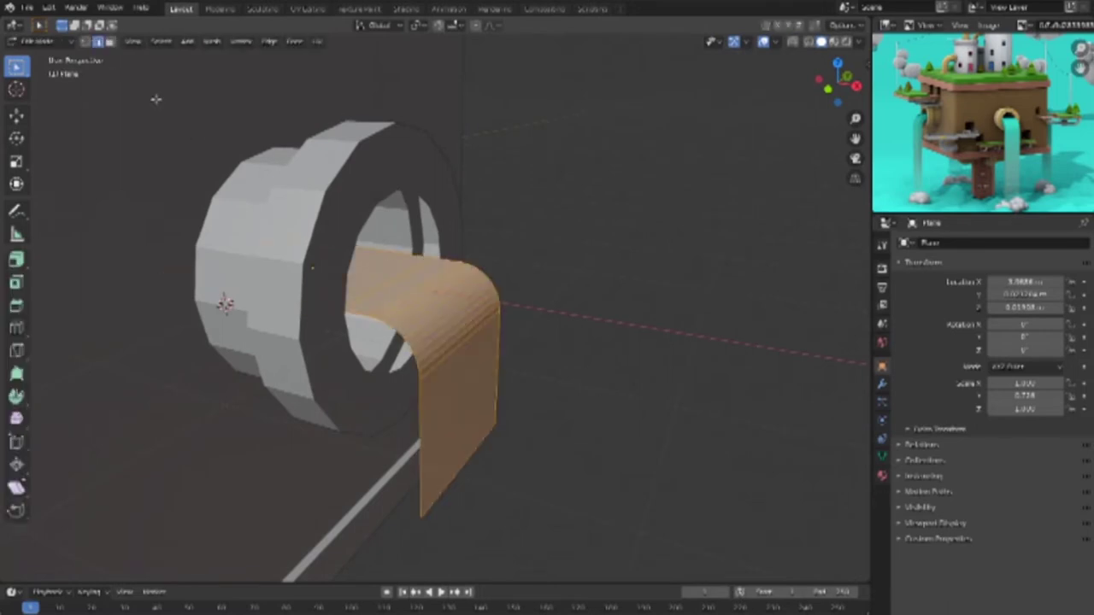
key(3)
key(e)
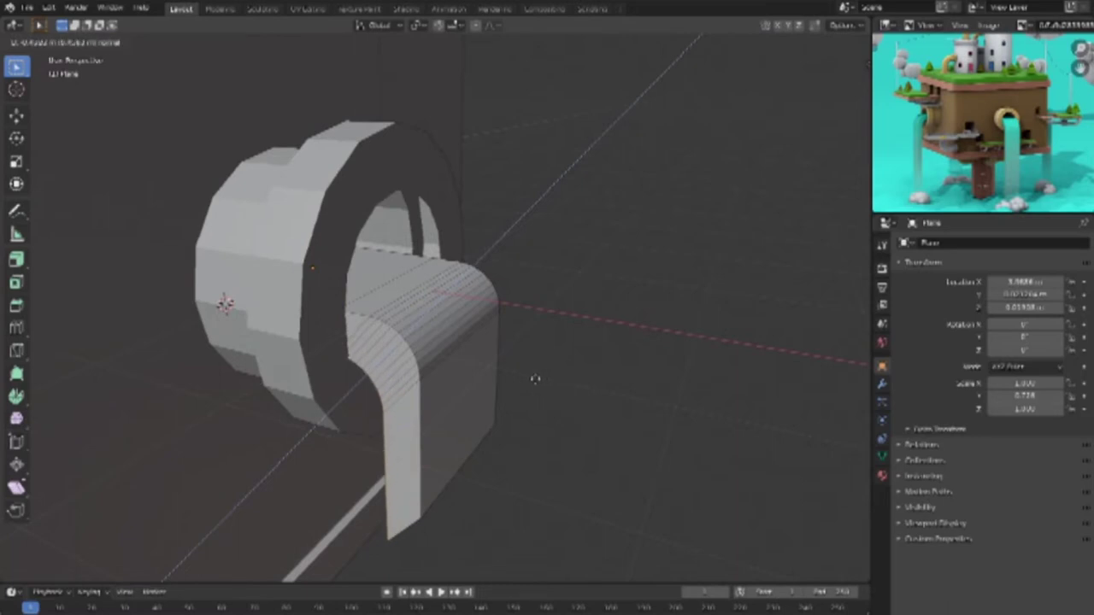
click(535, 379)
Step: Resize the thickened spout and move it vertically along Z
mouse_move(398, 435)
middle_down()
mouse_move(400, 395)
mouse_move(471, 456)
mouse_move(653, 448)
mouse_move(600, 498)
mouse_move(396, 408)
mouse_move(558, 339)
mouse_move(529, 377)
mouse_move(581, 368)
mouse_move(657, 456)
mouse_move(401, 333)
mouse_move(437, 359)
middle_up()
key(s)
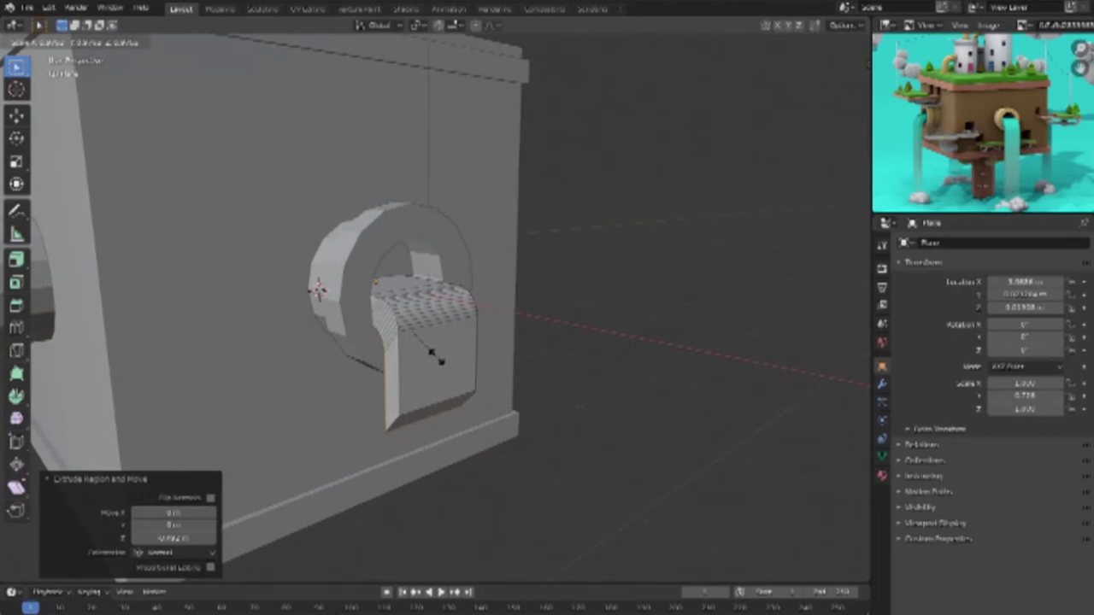
click(548, 399)
middle_drag(514, 413, 415, 416)
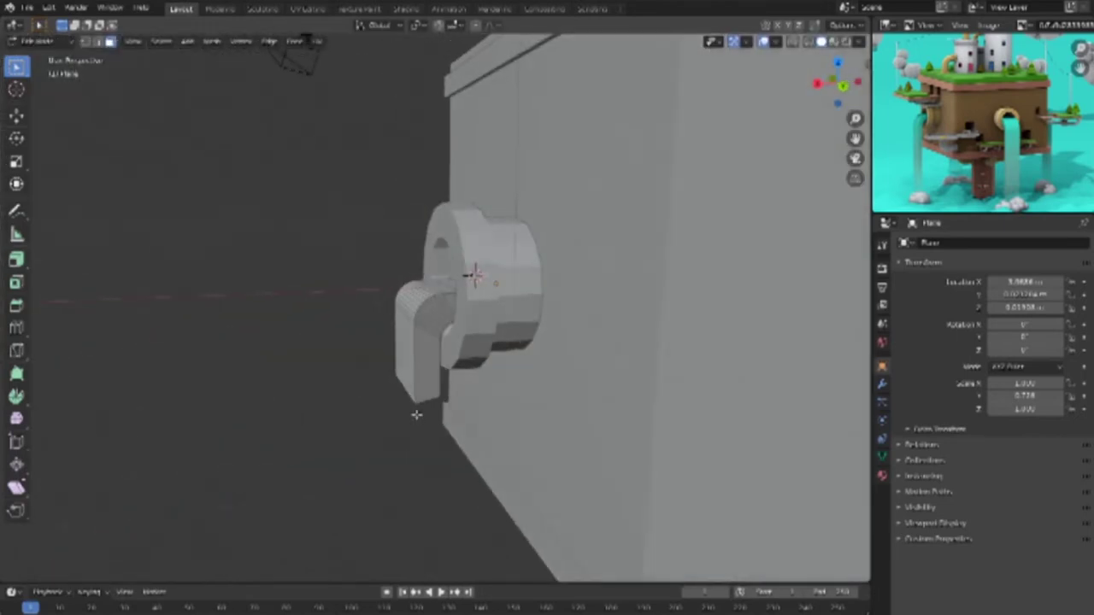
key(z)
click(400, 394)
key(z)
click(401, 385)
key(g)
key(z)
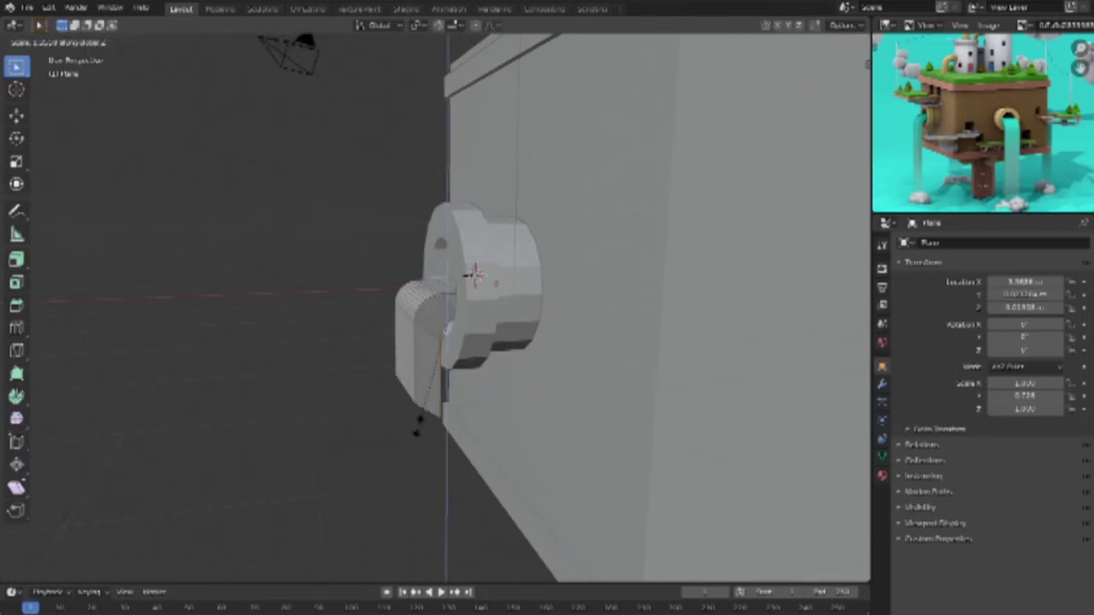
click(418, 413)
Step: Extrude the spout's bottom end straight down, flatten it to 0 on Z, and return to Object Mode
mouse_move(439, 456)
middle_down()
mouse_move(632, 427)
mouse_move(601, 376)
mouse_move(547, 430)
mouse_move(565, 416)
middle_up()
scroll(546, 430, down, 3)
scroll(566, 420, down, 2)
middle_drag(443, 400, 475, 138)
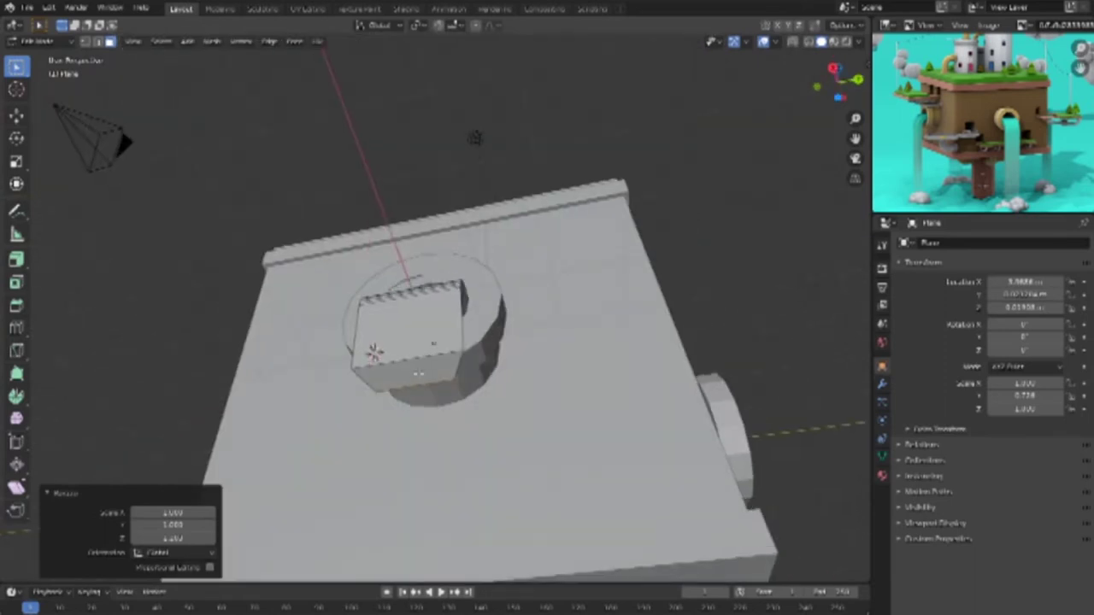
middle_drag(576, 444, 616, 444)
key(KP_3)
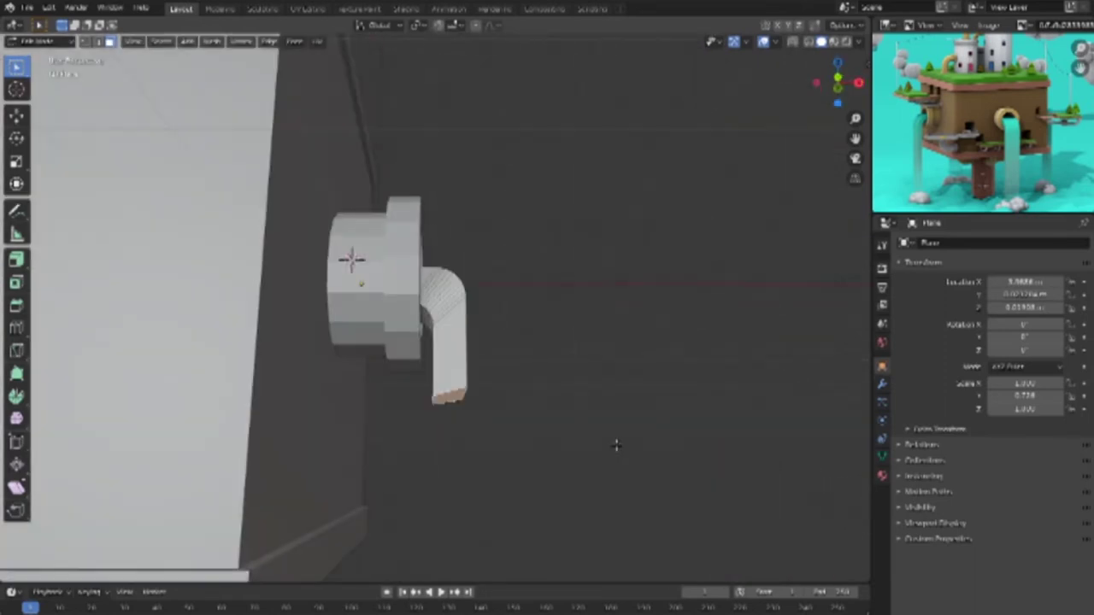
key(e)
key(z)
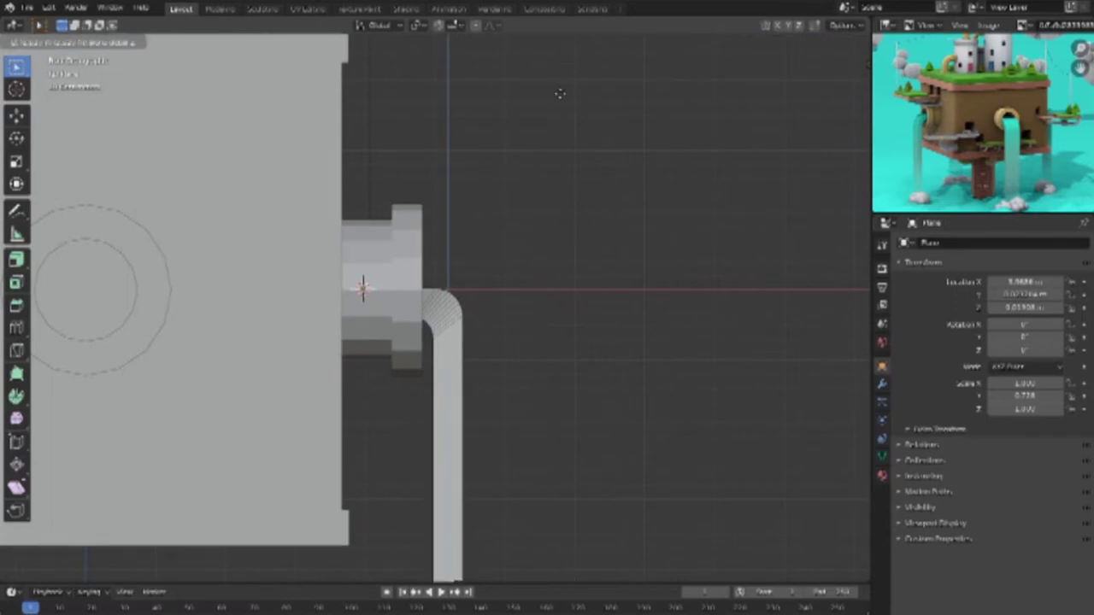
click(553, 80)
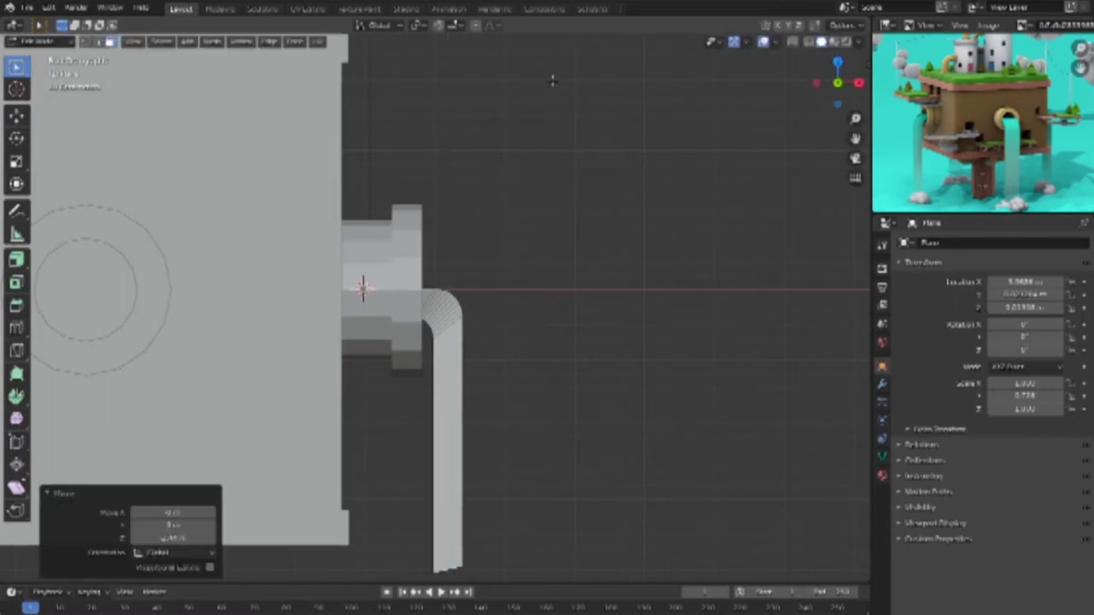
key(e)
key(z)
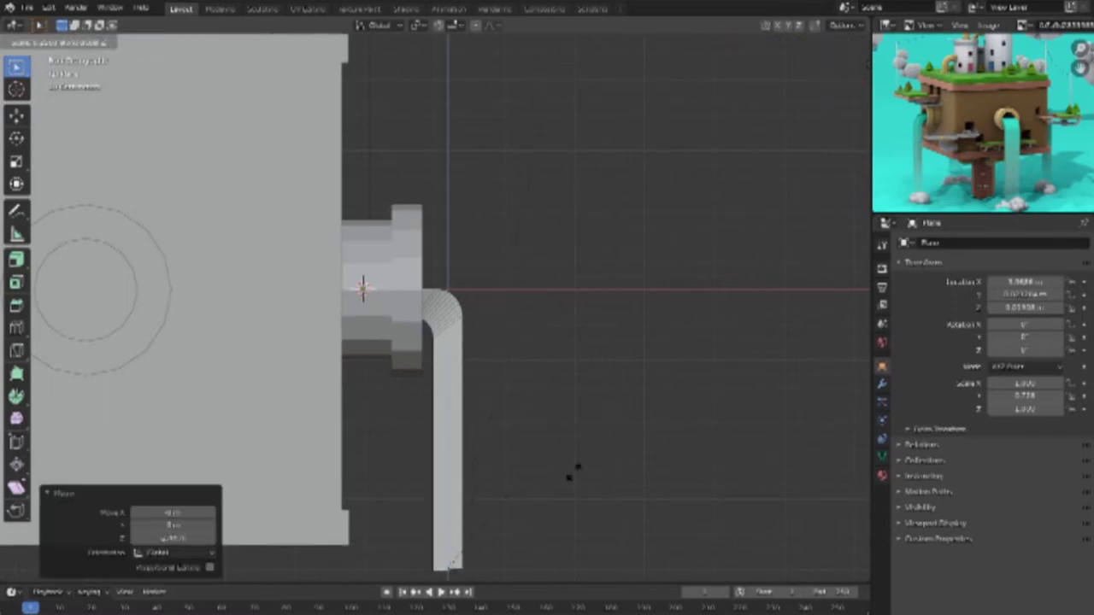
key(0)
key(Return)
scroll(507, 383, down, 3)
mouse_move(535, 364)
middle_down()
mouse_move(272, 393)
mouse_move(427, 398)
mouse_move(495, 378)
middle_up()
key(Tab)
Step: Duplicate the side spout and slide the copy along X to the box's opposite side
key(KP_7)
scroll(596, 390, down, 1)
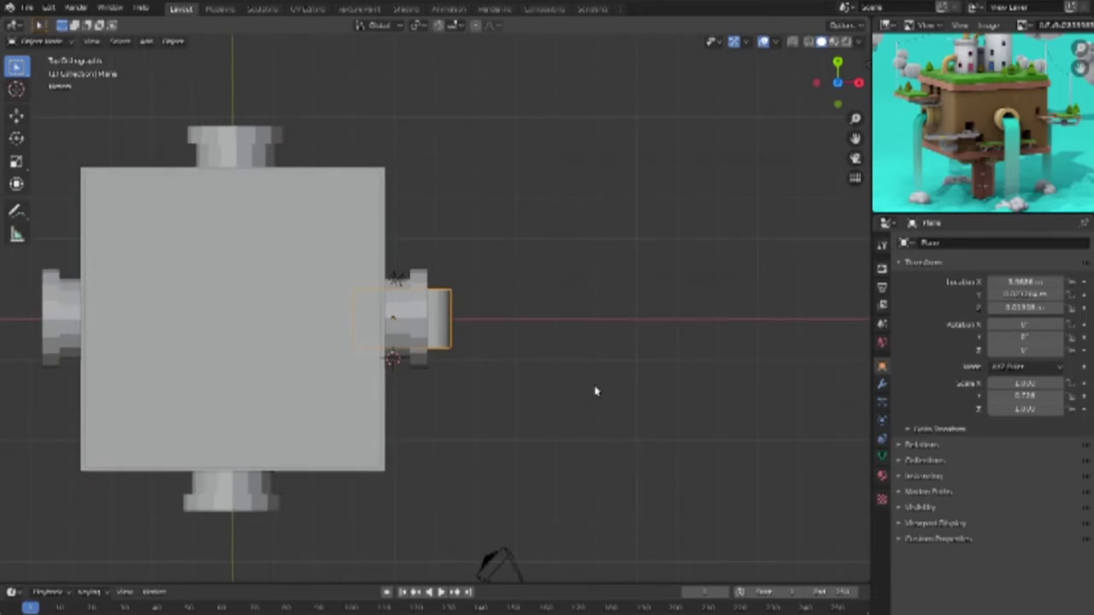
key(shift+z)
key(shift+d)
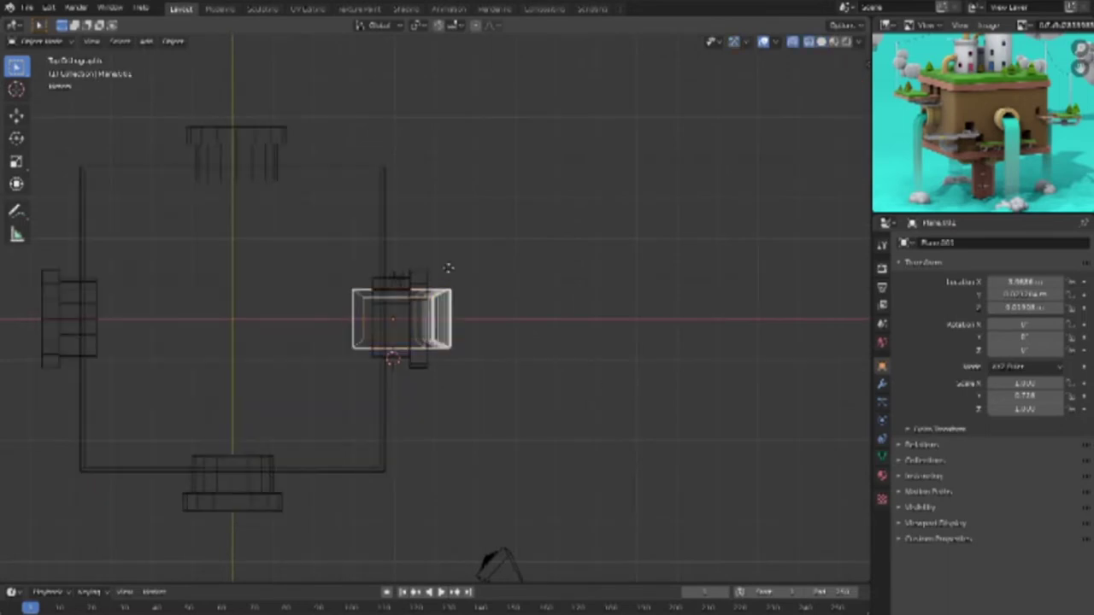
key(r)
key(Escape)
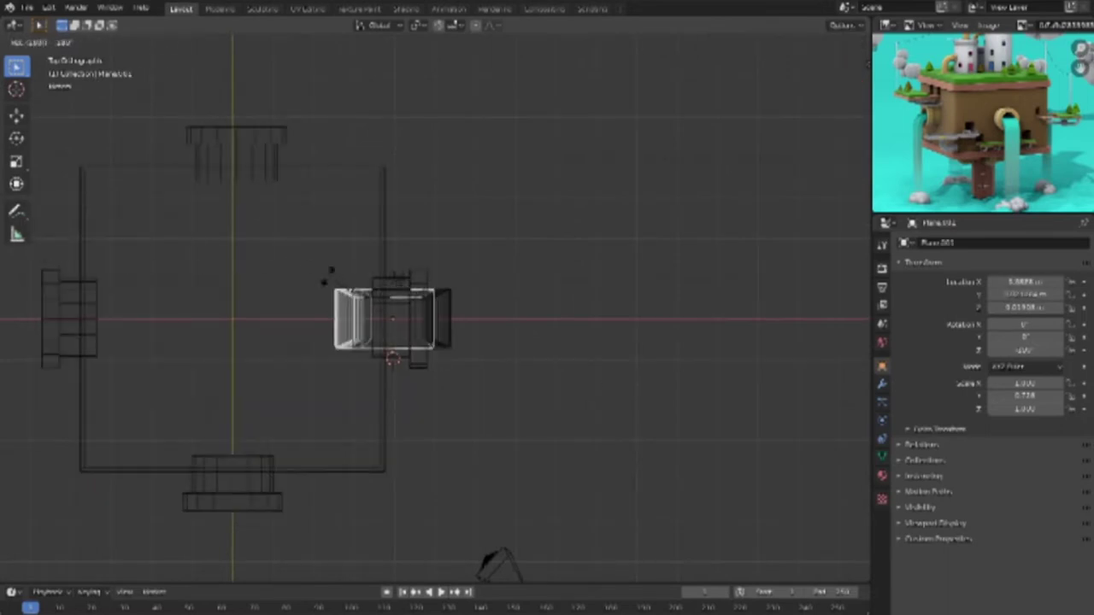
key(g)
key(x)
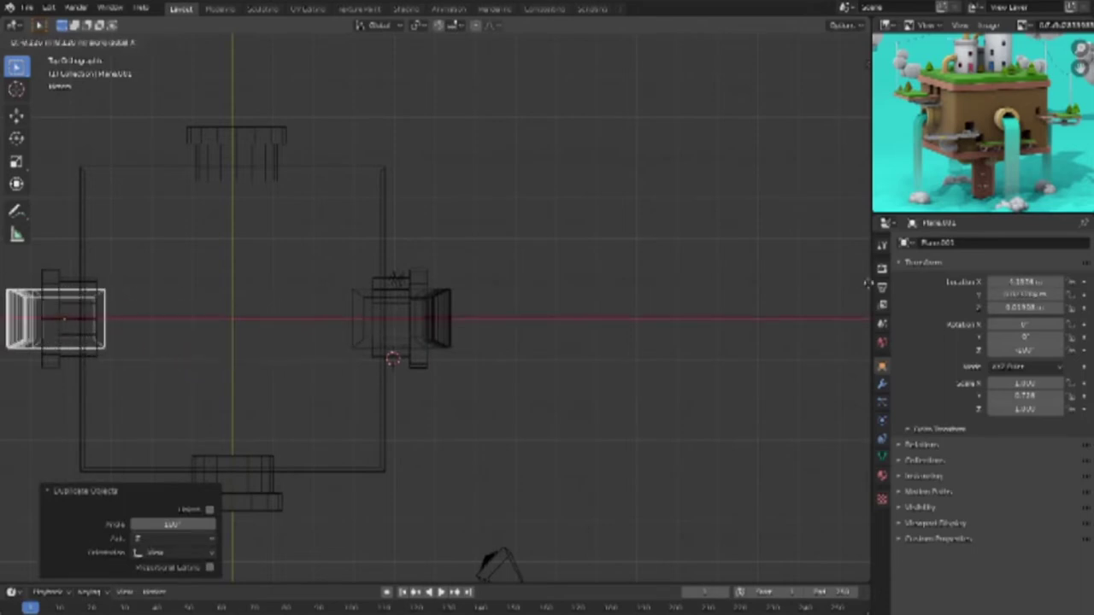
click(433, 344)
mouse_move(433, 344)
middle_down()
mouse_move(513, 214)
mouse_move(516, 229)
middle_up()
scroll(516, 230, down, 3)
key(shift+z)
mouse_move(561, 348)
middle_down()
mouse_move(324, 359)
mouse_move(137, 330)
mouse_move(171, 354)
mouse_move(522, 344)
middle_up()
Step: Rotate the two spouts 90° around the box centre onto the front and back faces
click(440, 346)
shift+click(229, 373)
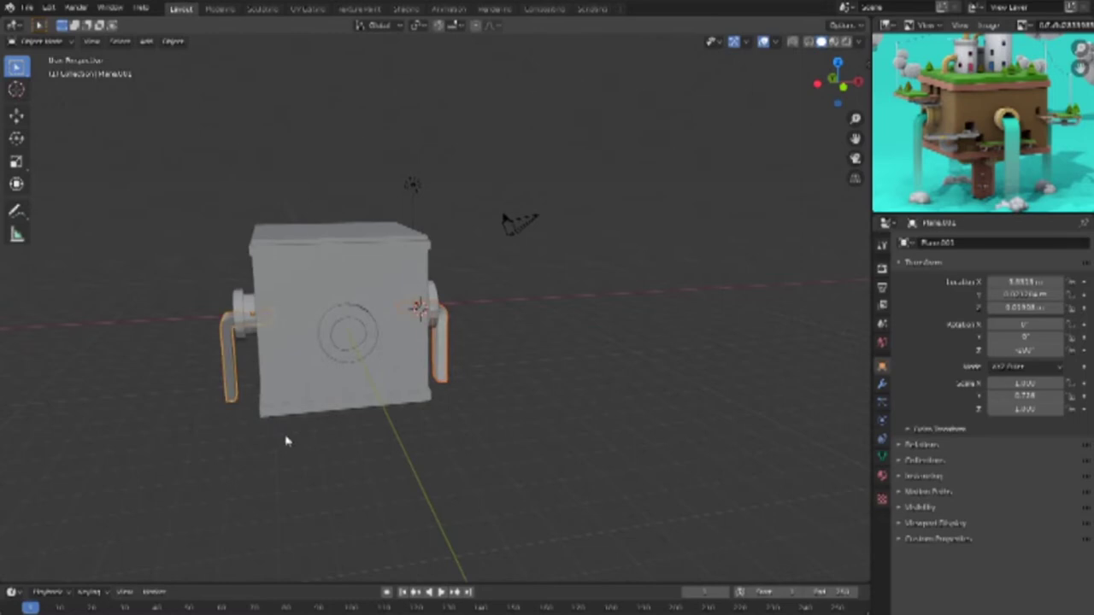
key(KP_7)
key(shift+z)
key(r)
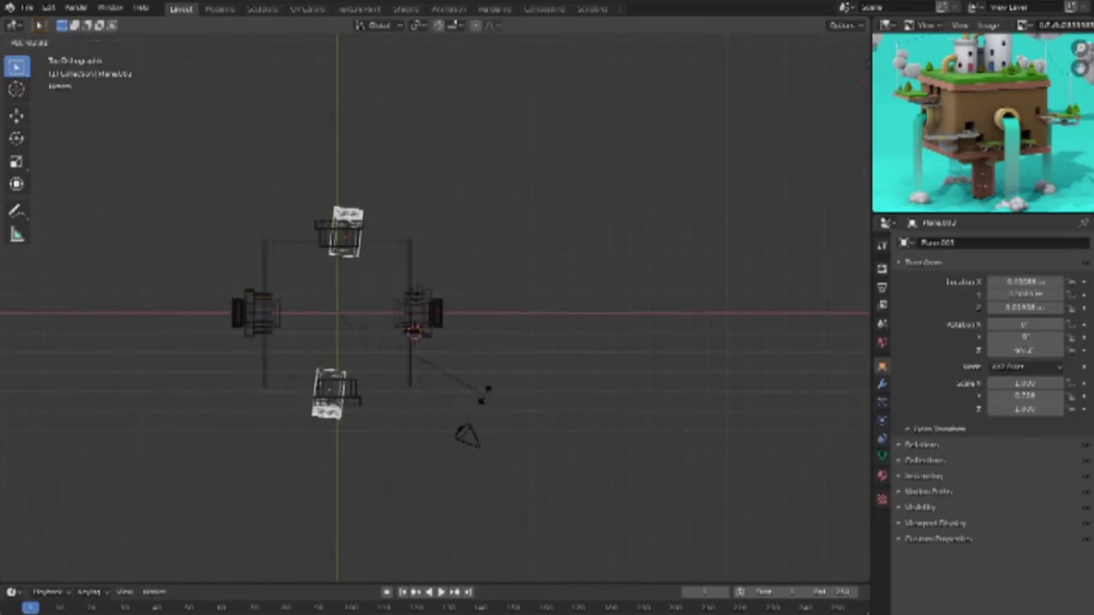
click(522, 389)
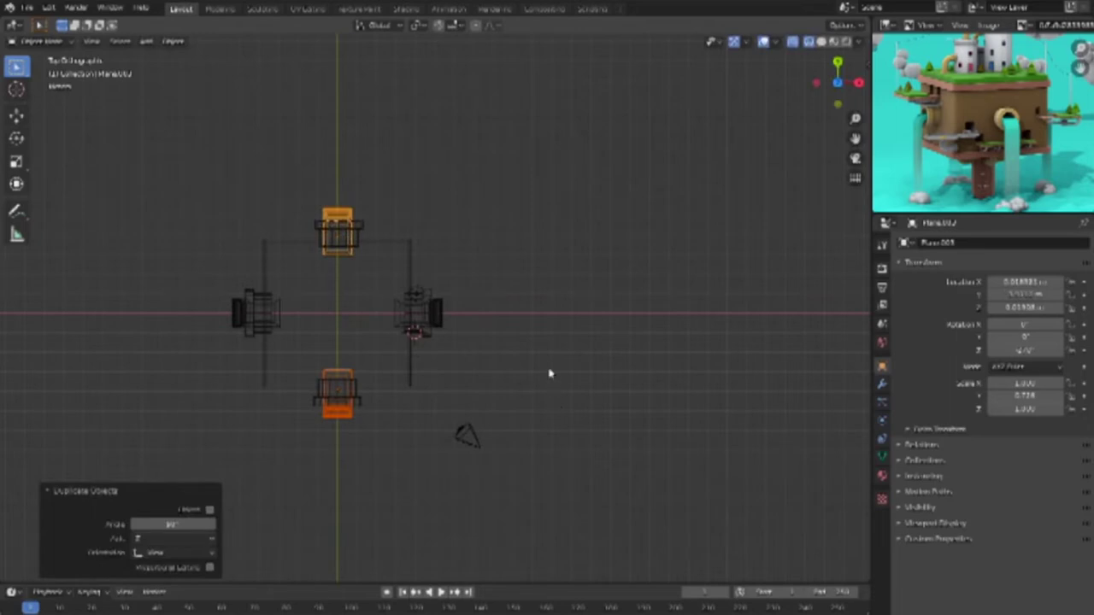
middle_drag(491, 408, 434, 327)
key(shift+z)
click(595, 416)
mouse_move(595, 416)
middle_down()
mouse_move(356, 373)
mouse_move(142, 390)
mouse_move(306, 390)
mouse_move(296, 379)
mouse_move(309, 374)
middle_up()
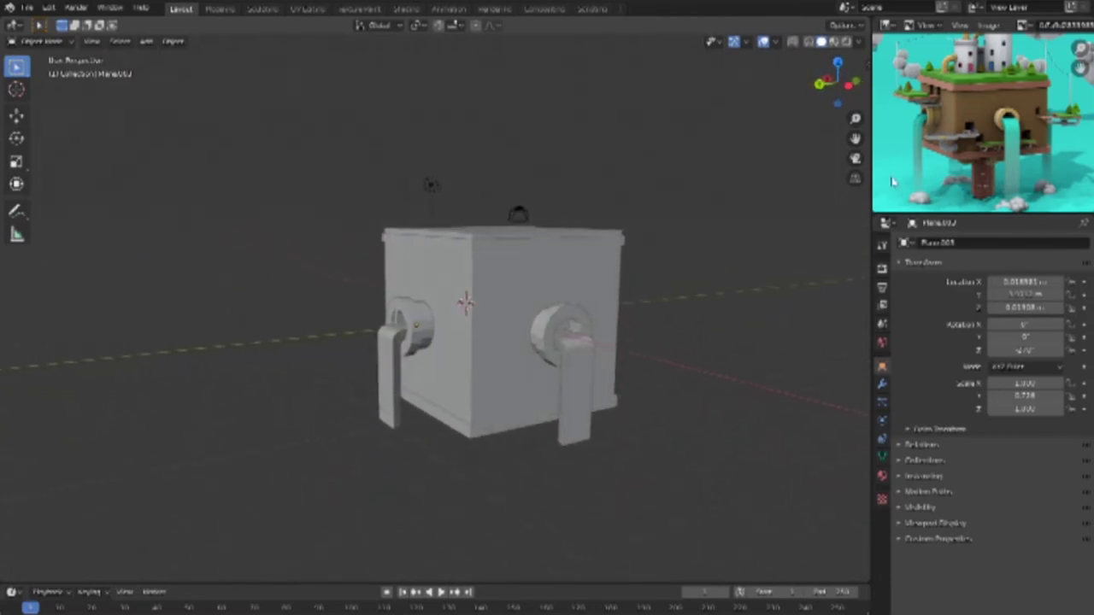
Step: Study the reference render and orbit the model to see the box from above
scroll(961, 167, up, 4)
mouse_move(984, 159)
middle_down()
mouse_move(1005, 111)
mouse_move(1010, 147)
mouse_move(1007, 136)
middle_up()
scroll(1007, 141, down, 2)
scroll(1000, 146, down, 2)
scroll(995, 150, down, 2)
scroll(996, 147, up, 2)
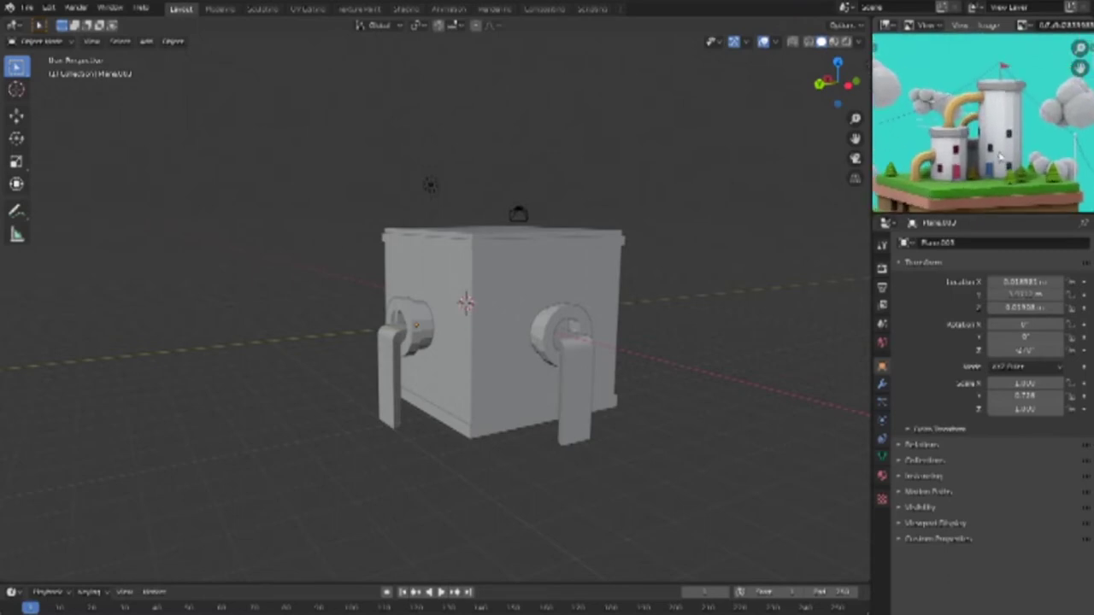
scroll(998, 145, up, 2)
middle_drag(686, 320, 674, 359)
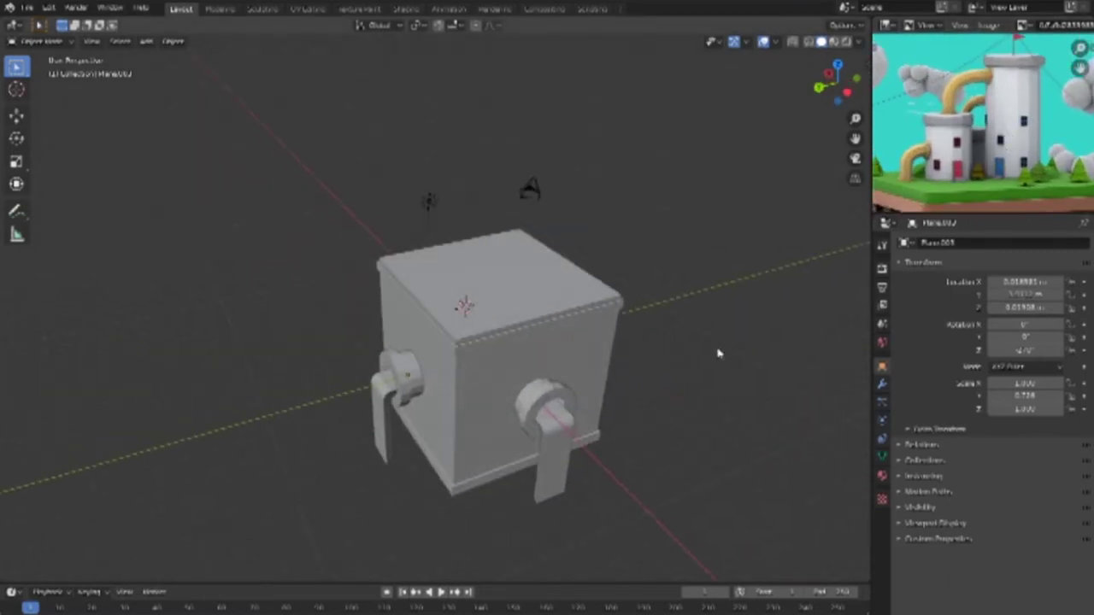
Step: Select the front spout piece in top wireframe view and duplicate it
key(KP_7)
key(shift+z)
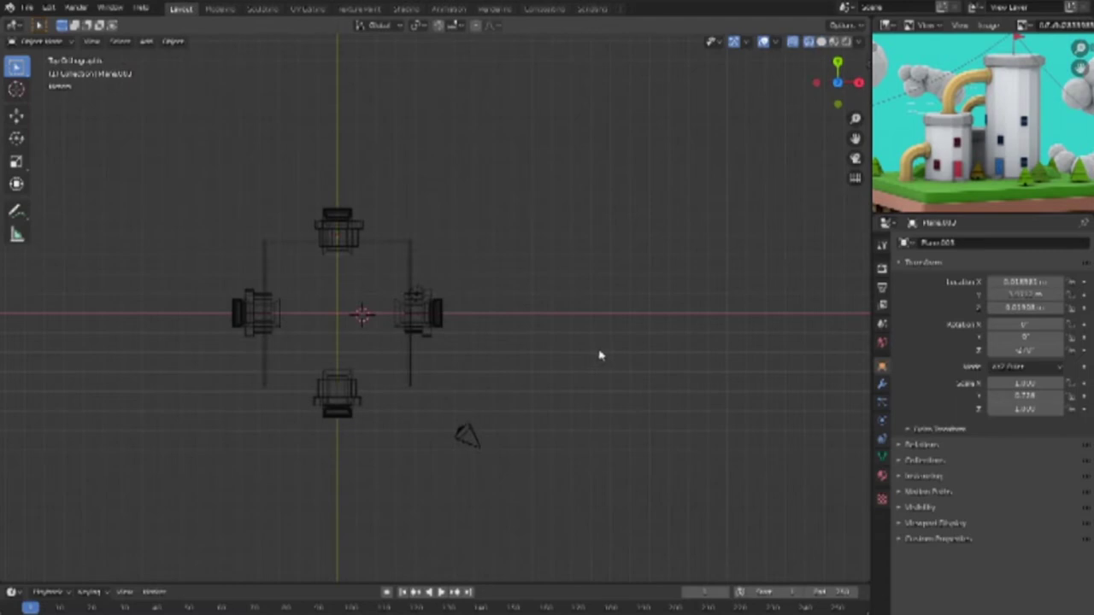
click(356, 391)
click(356, 393)
click(356, 391)
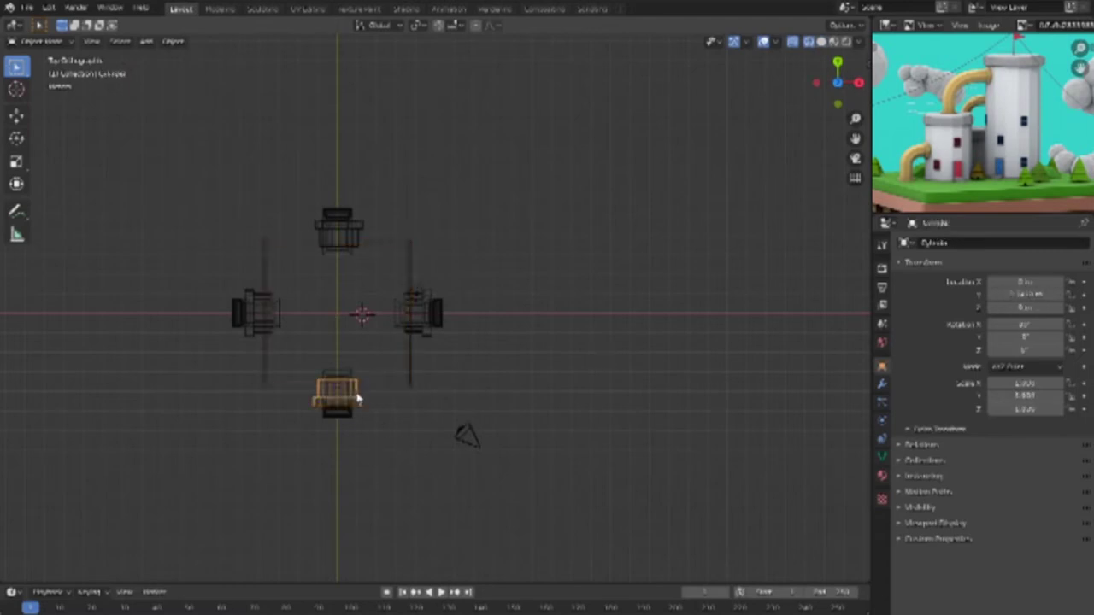
key(shift+d)
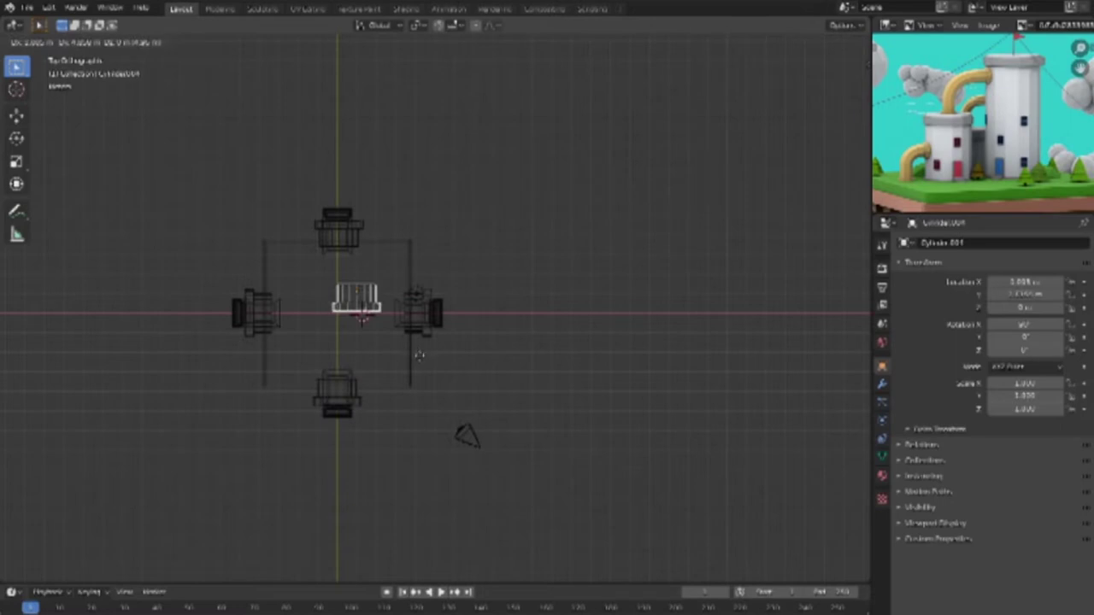
Step: Drop the spout copy at the box centre and rotate it 90 degrees
click(421, 366)
key(r)
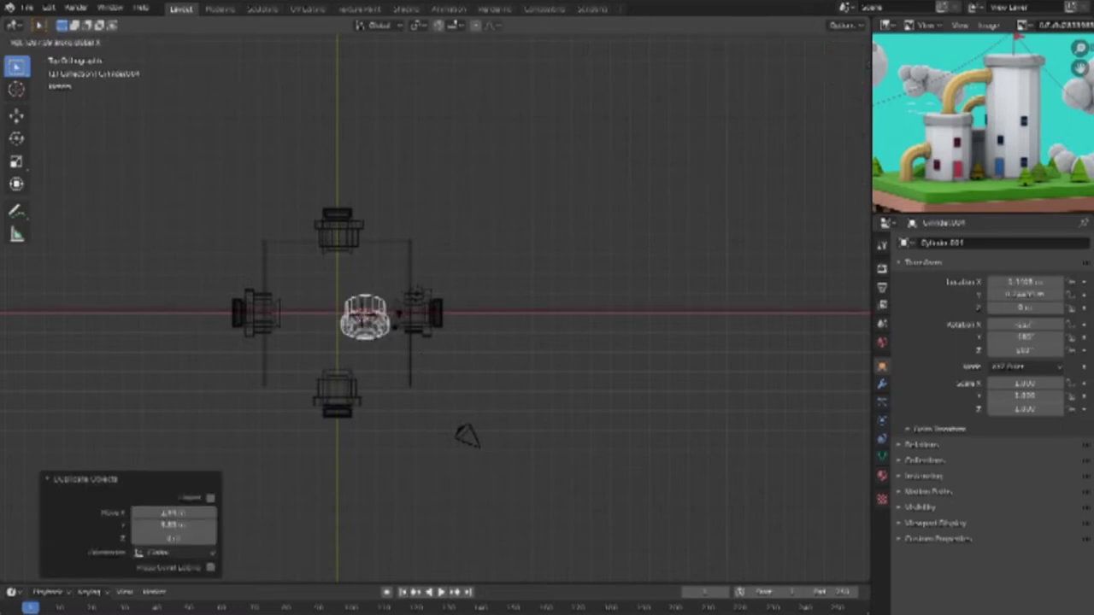
text(-90)
key(Return)
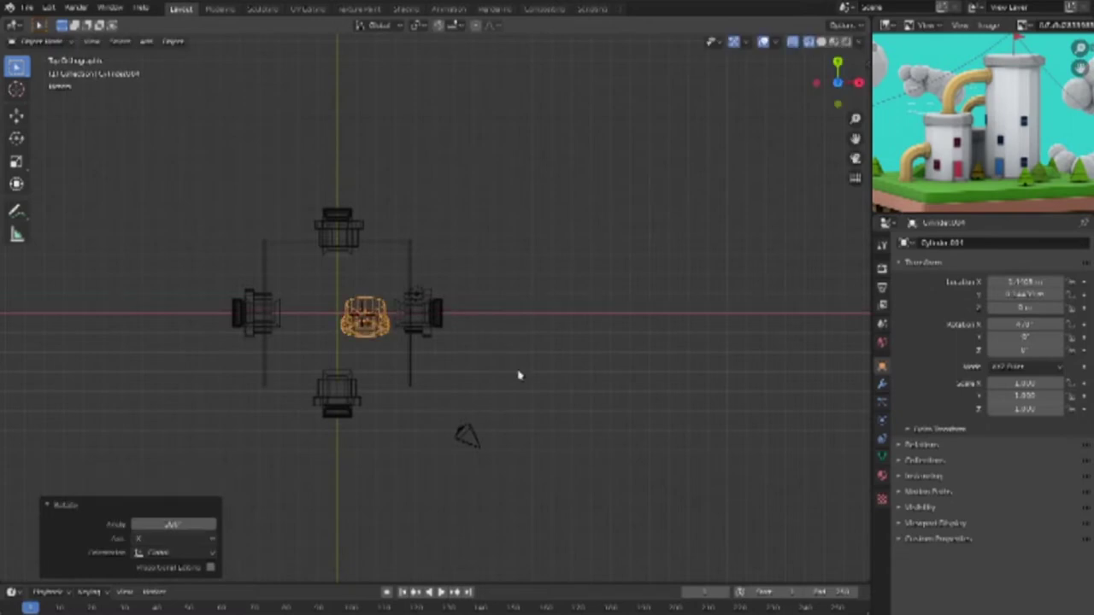
middle_drag(518, 325, 586, 300)
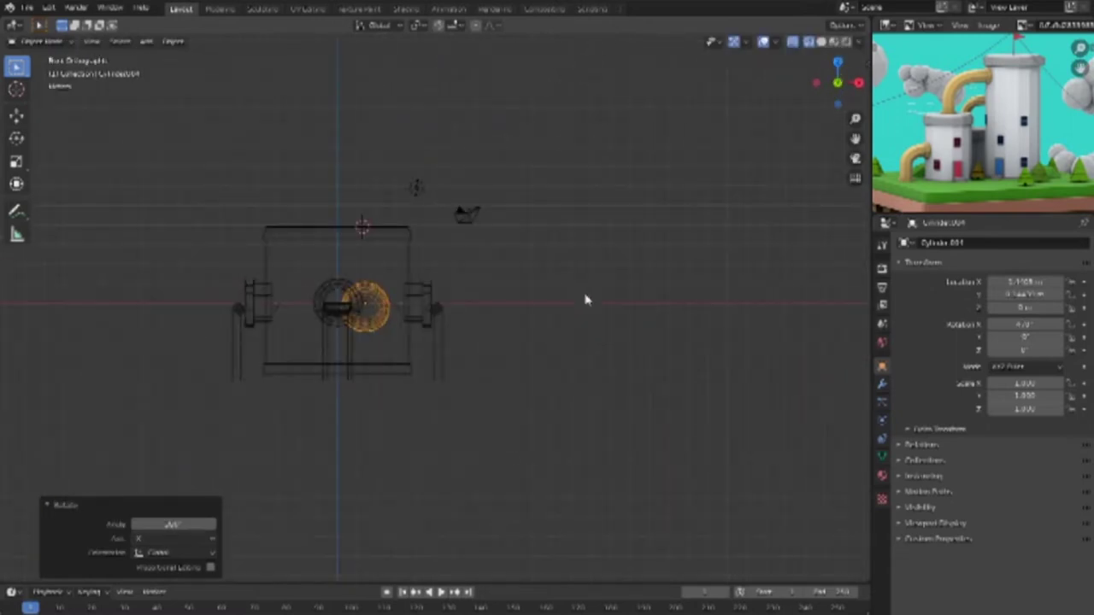
Step: Move the copy onto the box top and flip it over on the X axis
key(g)
click(568, 223)
key(r)
key(x)
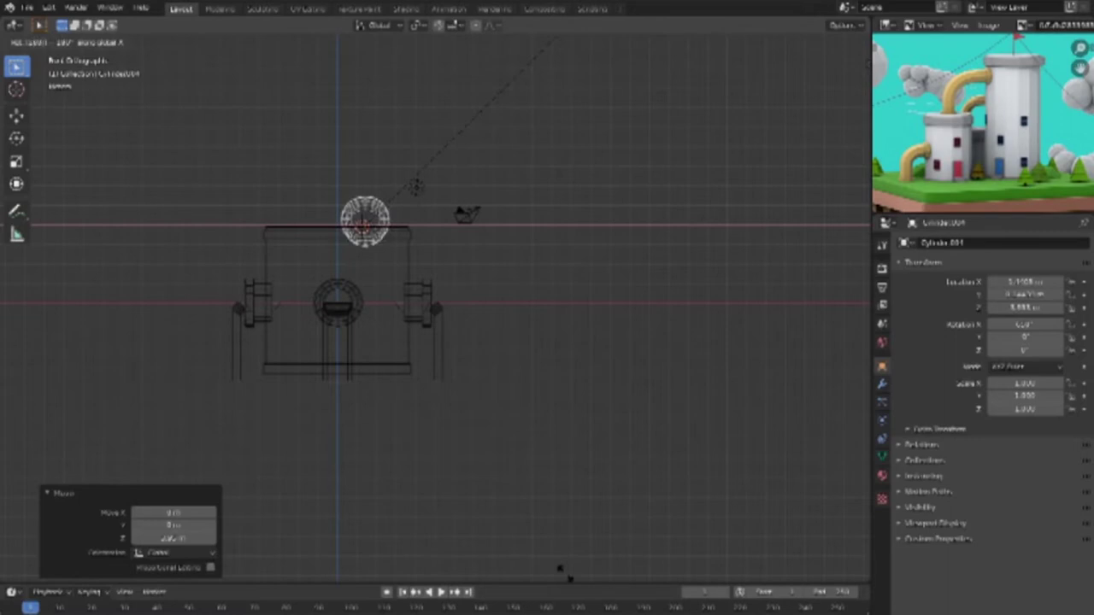
right_click(359, 329)
key(r)
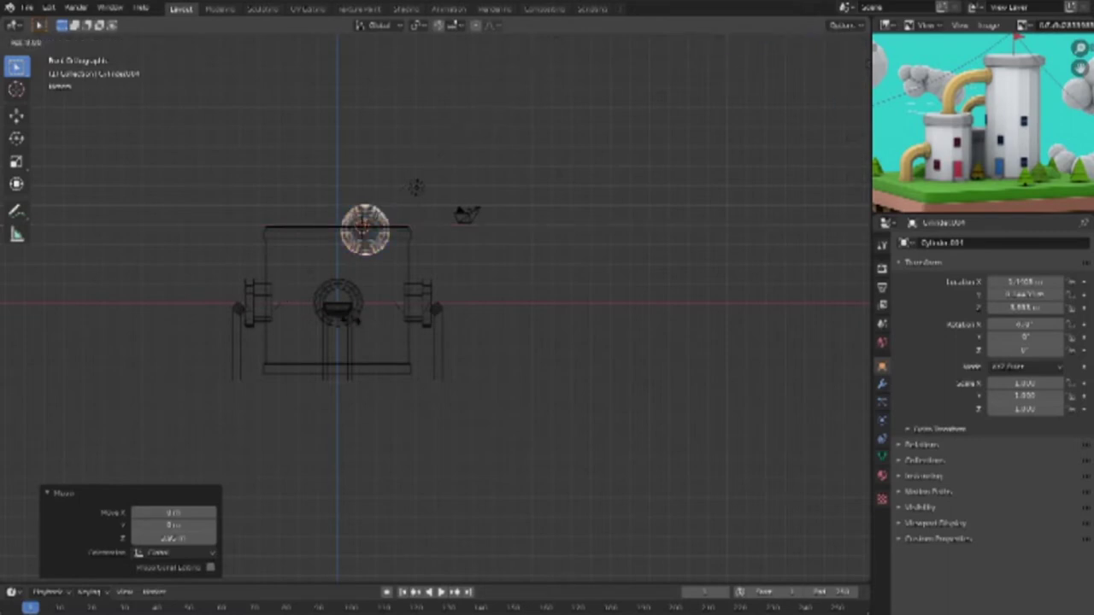
key(x)
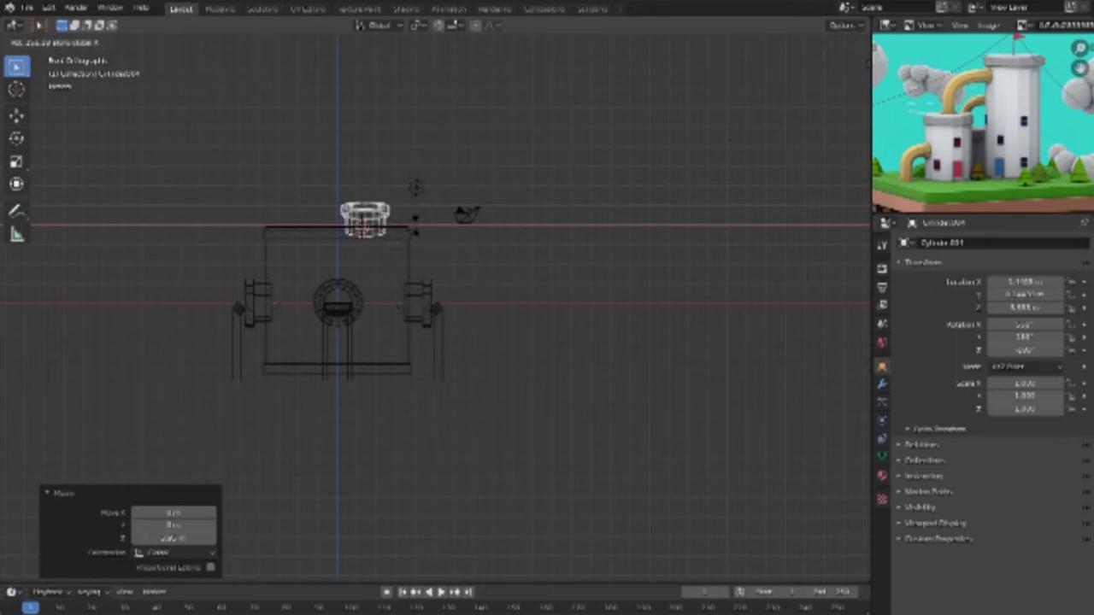
key(Return)
mouse_move(598, 410)
middle_down()
mouse_move(619, 440)
mouse_move(370, 342)
mouse_move(325, 357)
middle_up()
key(shift+z)
Step: From the front view, rotate the pipe on X so it stands upright on the roof
key(KP_1)
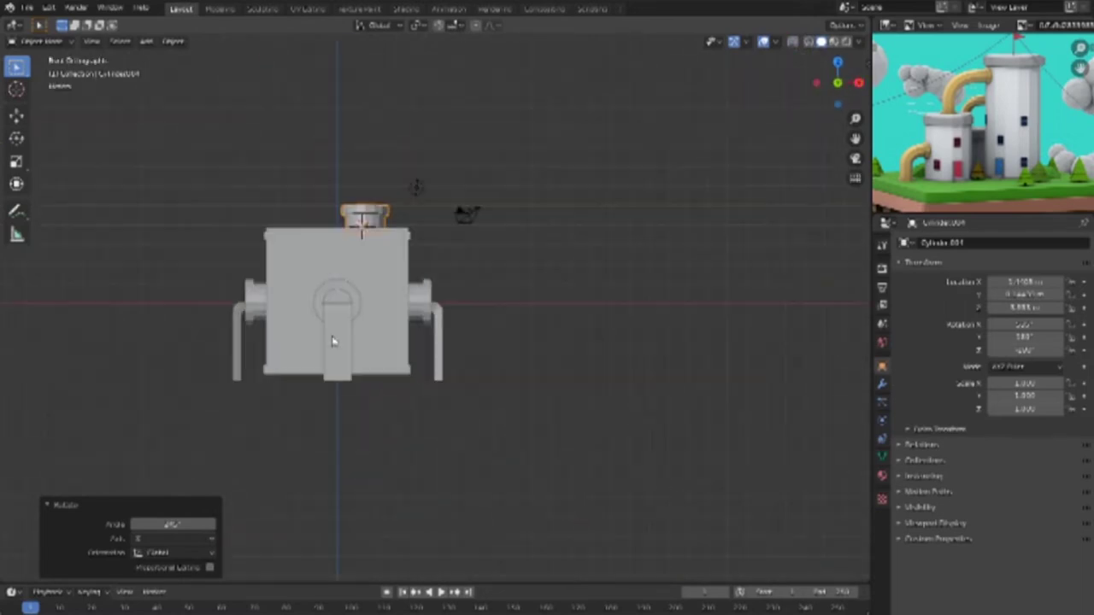
scroll(419, 213, up, 5)
shift+middle_drag(440, 231, 464, 310)
scroll(466, 314, up, 2)
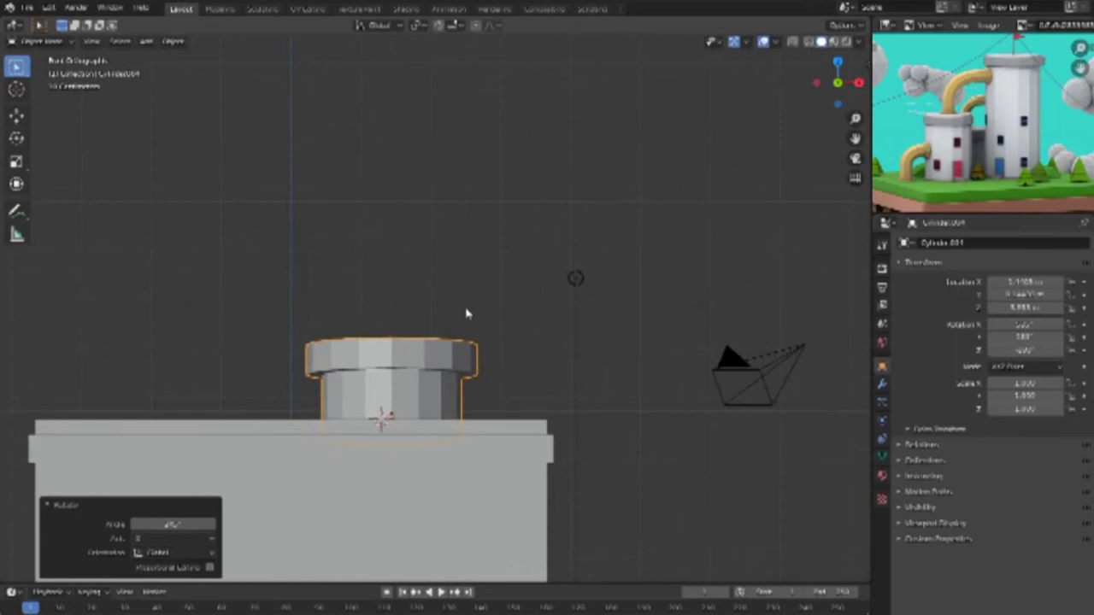
key(r)
key(x)
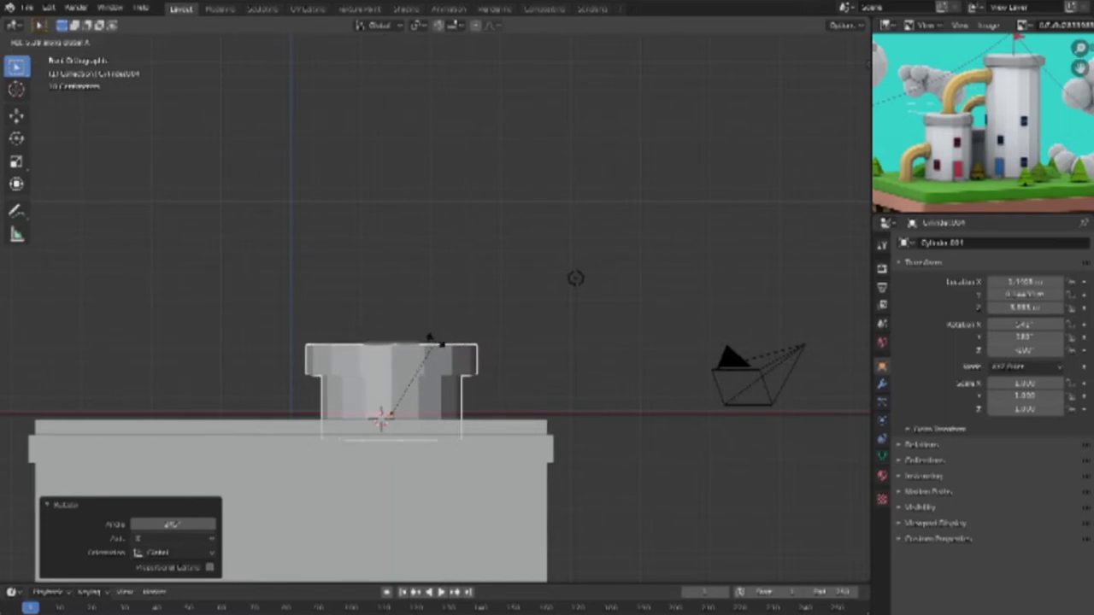
click(437, 345)
mouse_move(437, 310)
middle_down()
mouse_move(379, 331)
mouse_move(462, 301)
middle_up()
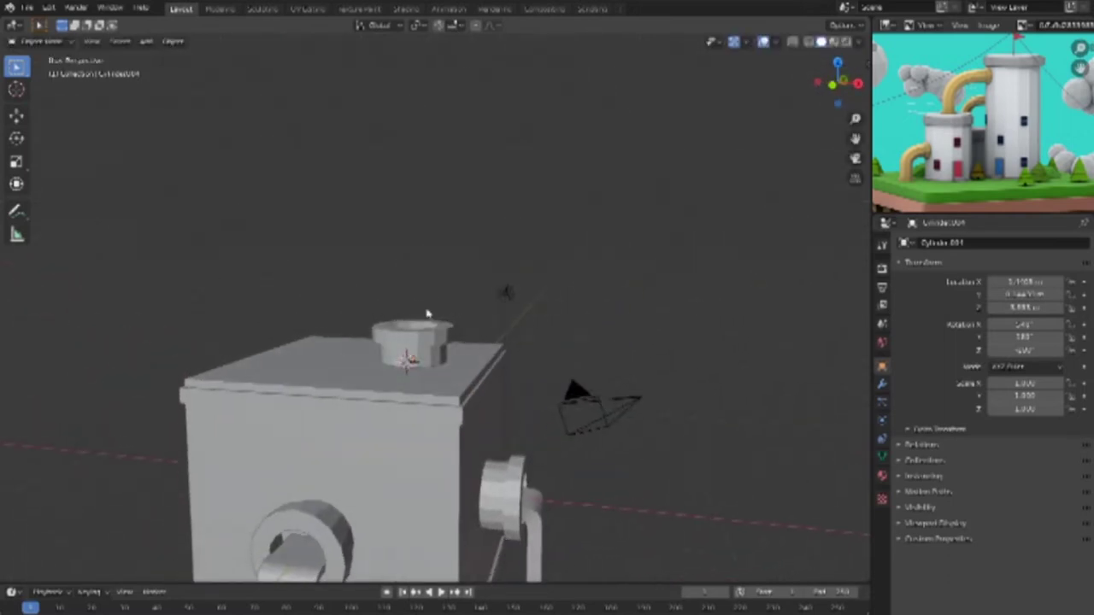
key(KP_1)
key(Tab)
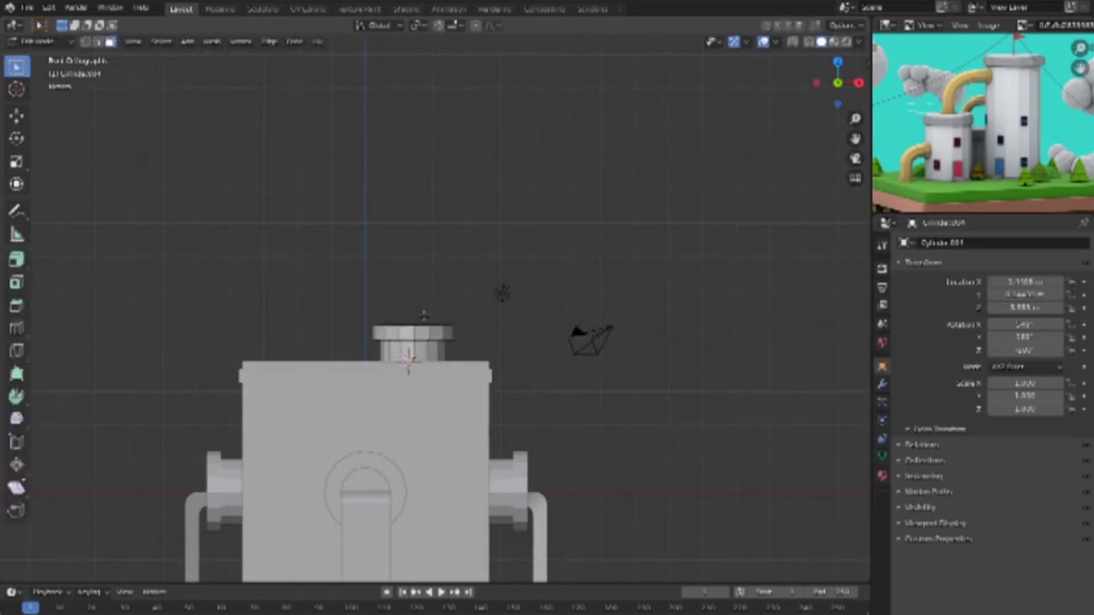
Step: Box-select the pipe's top rim in X-ray and extrude it upward into a tall chimney
scroll(425, 314, up, 4)
drag(270, 313, 552, 407)
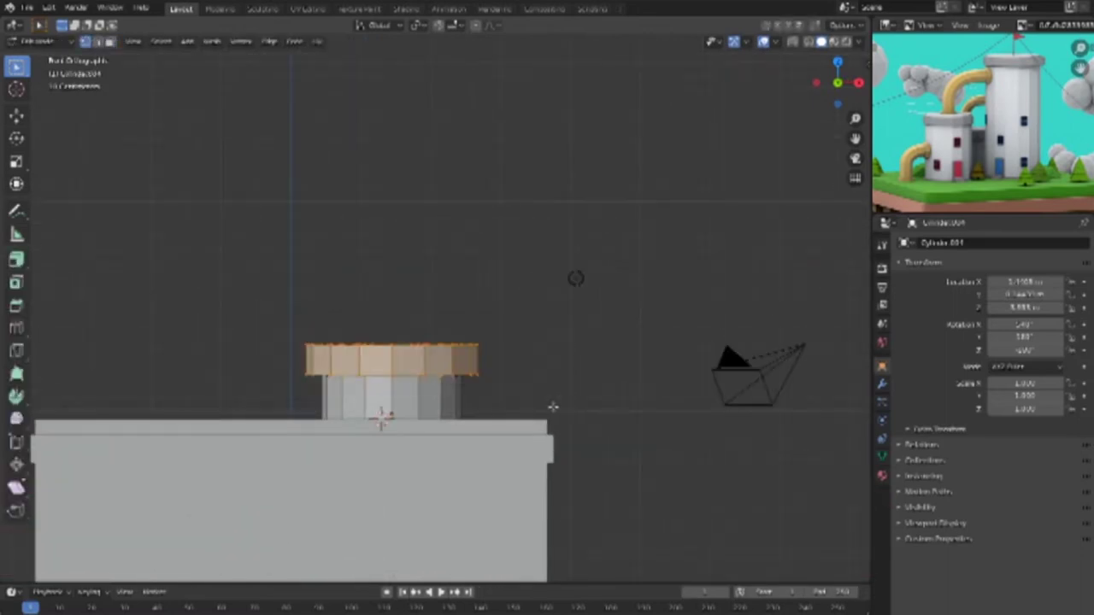
key(e)
key(Escape)
click(792, 41)
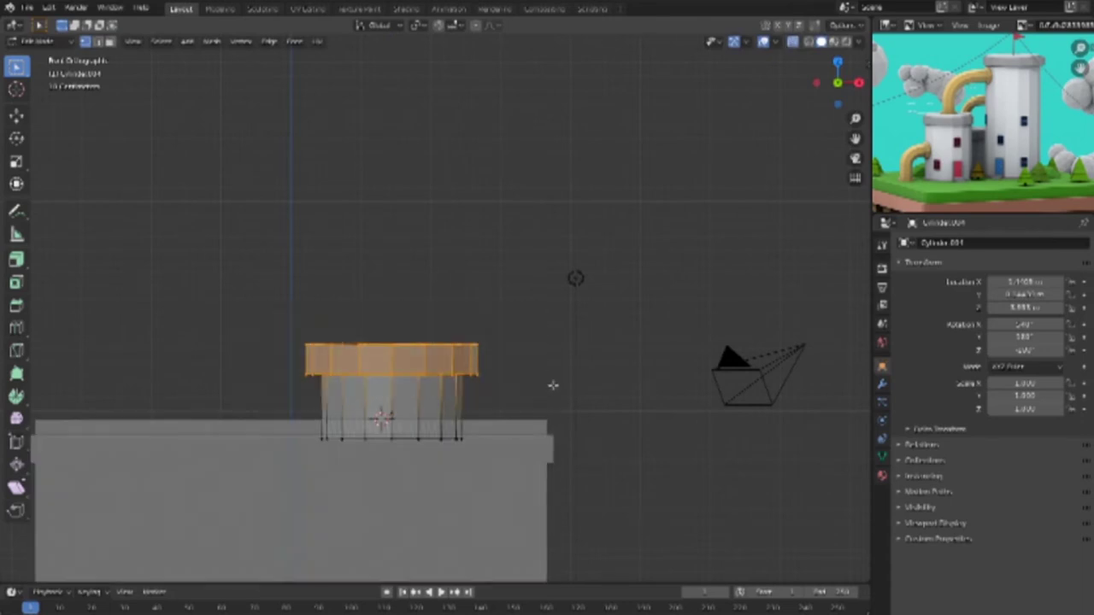
key(e)
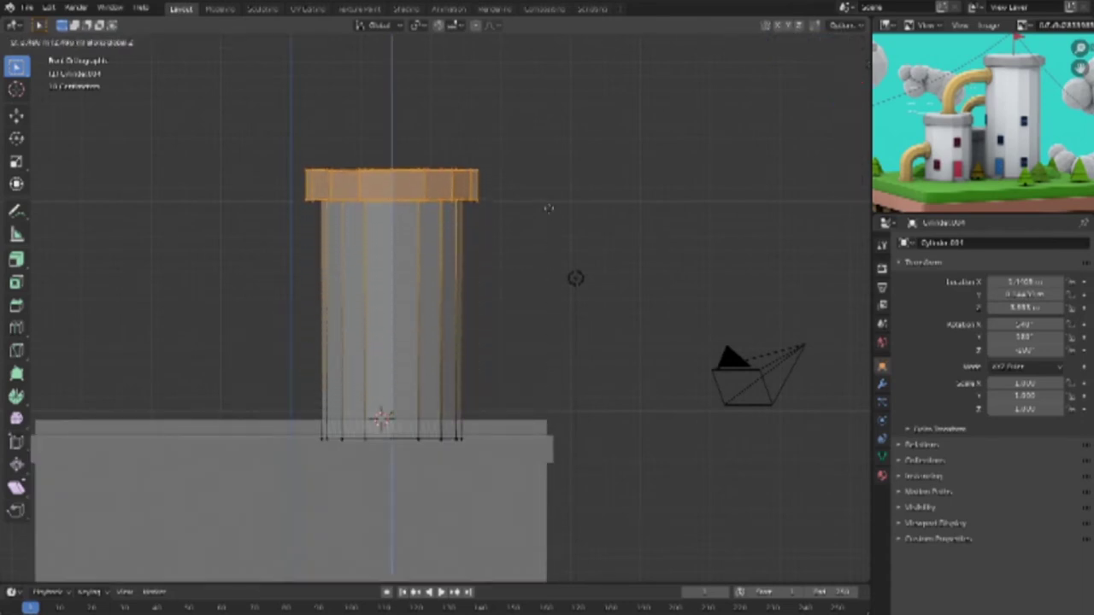
click(546, 212)
middle_drag(572, 390, 593, 468)
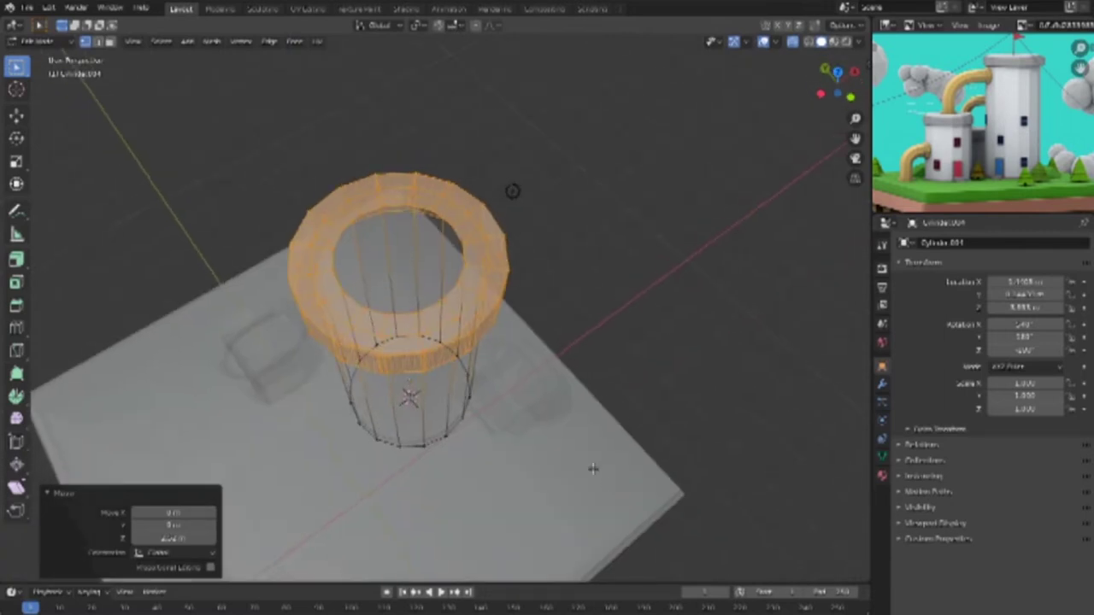
key(shift+z)
middle_drag(659, 384, 663, 369)
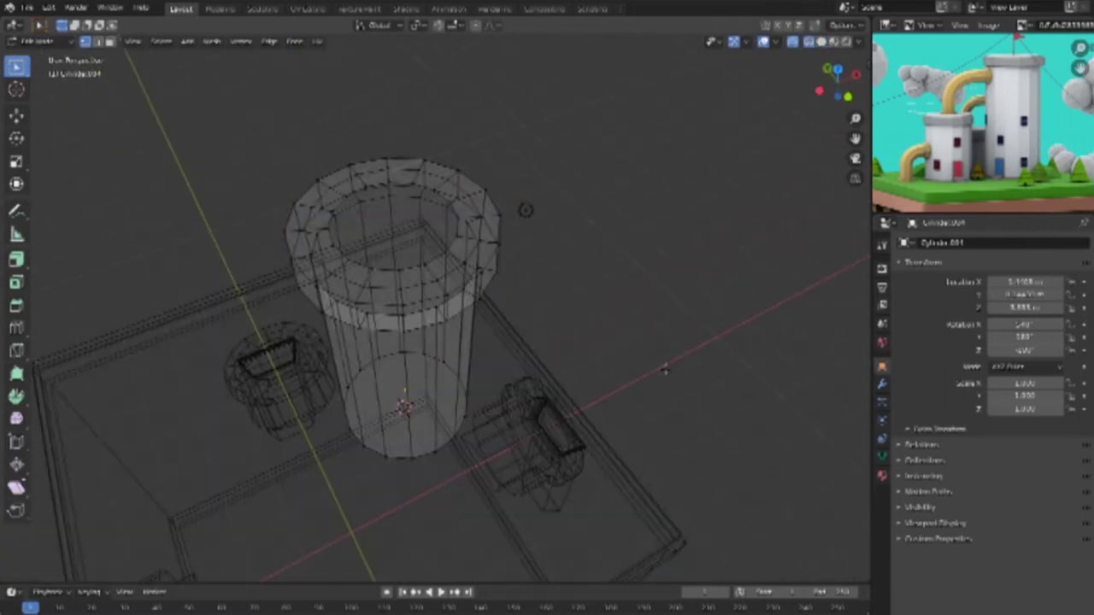
key(shift+z)
key(alt+z)
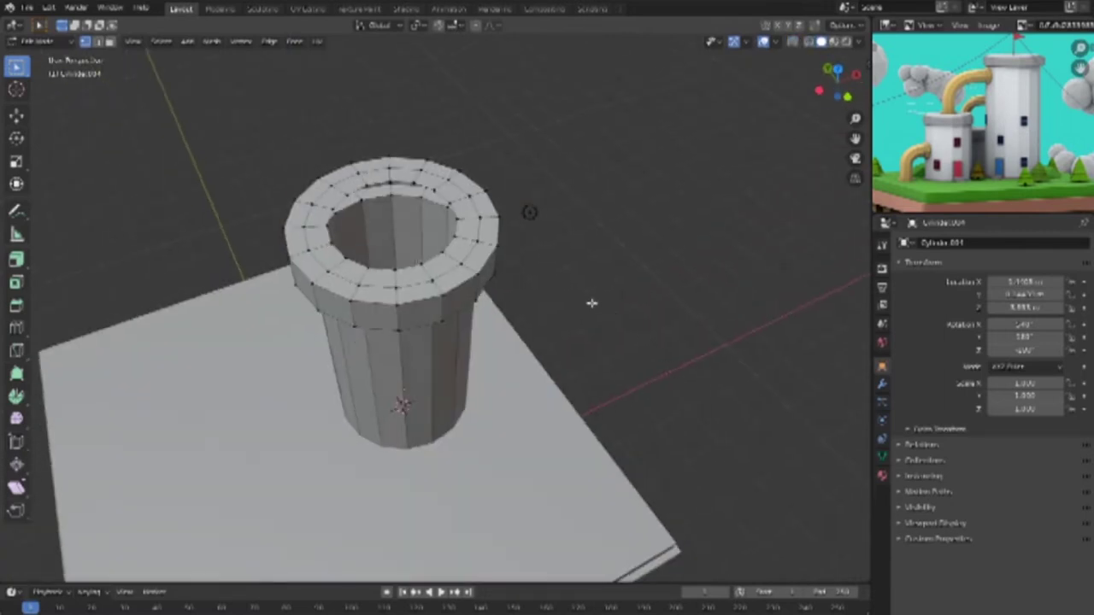
middle_drag(593, 325, 593, 303)
key(Tab)
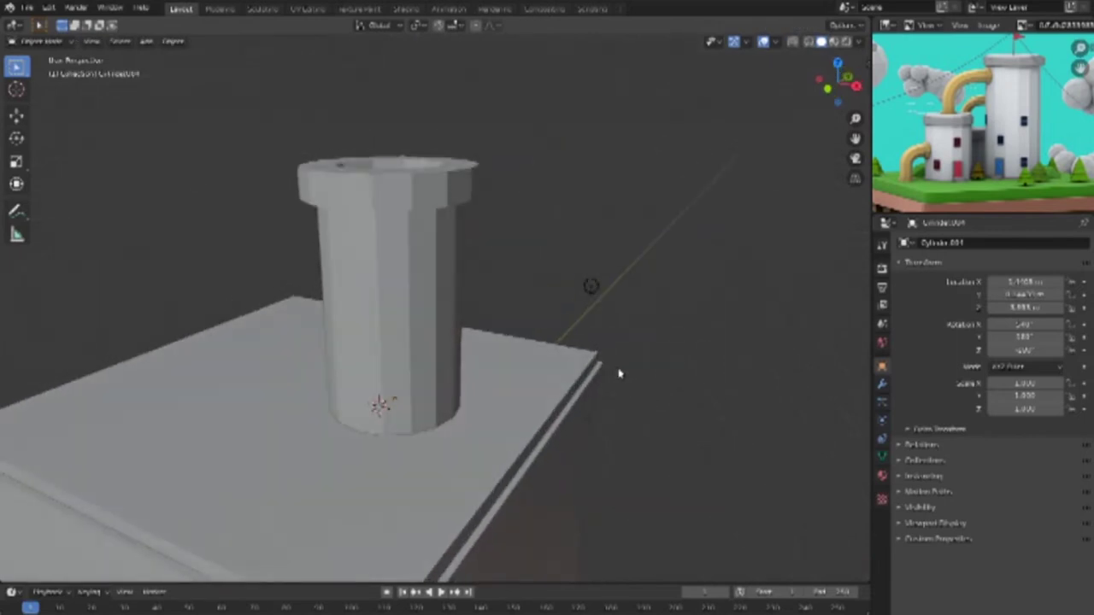
Step: Extrude the inner ring of the chimney's rim upward to form the flanged top
middle_drag(621, 379, 645, 418)
mouse_move(632, 373)
middle_down()
mouse_move(627, 359)
mouse_move(637, 436)
mouse_move(627, 410)
mouse_move(594, 389)
middle_up()
click(461, 269)
key(Tab)
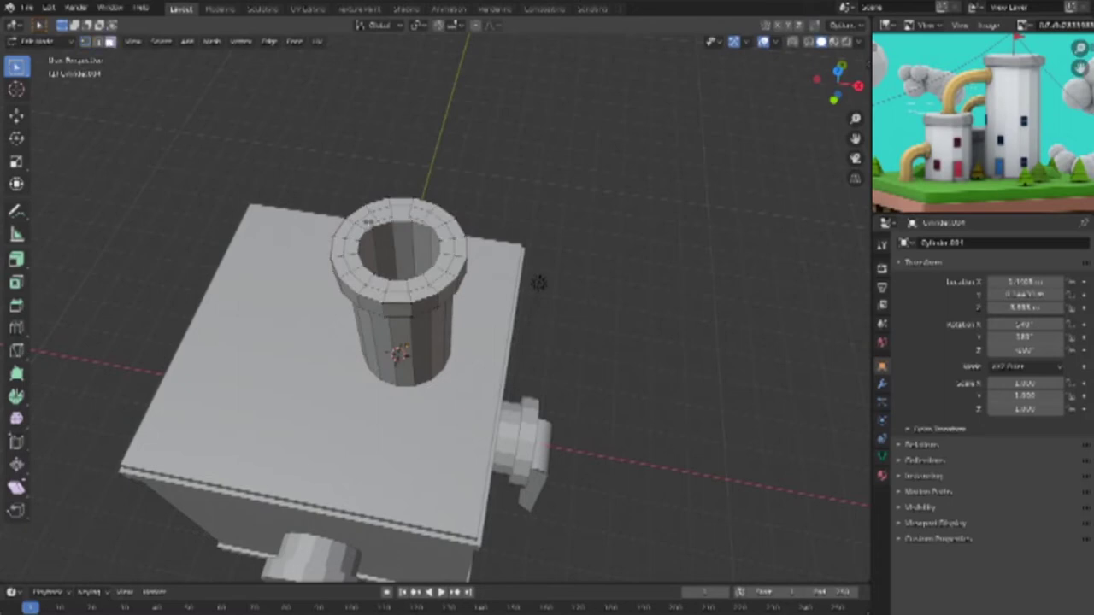
click(434, 272)
click(446, 259)
key(e)
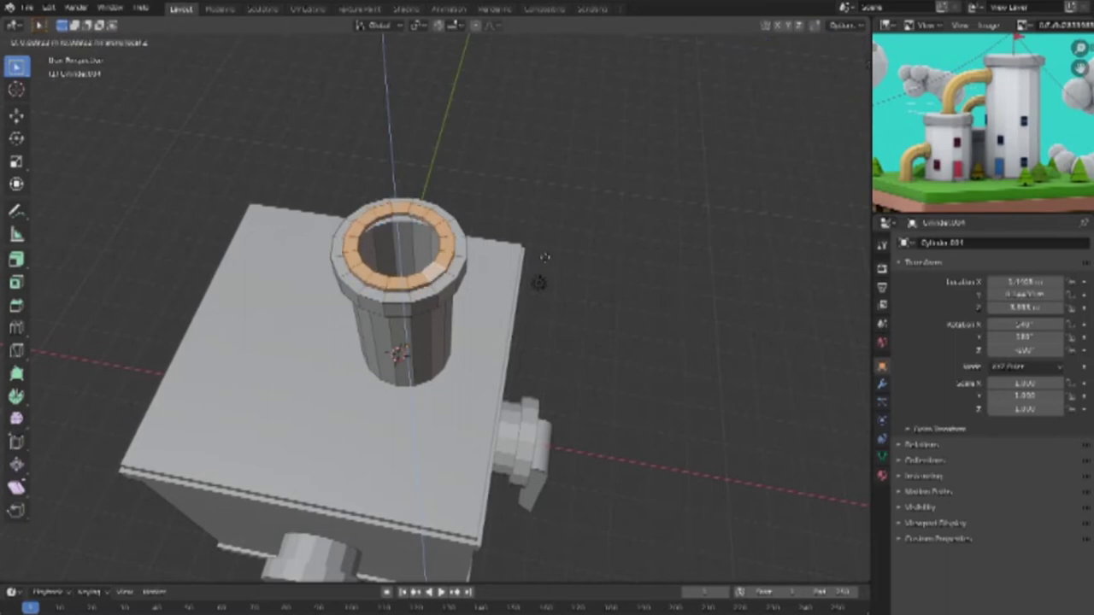
click(608, 340)
key(Tab)
mouse_move(613, 330)
middle_down()
mouse_move(624, 285)
mouse_move(640, 273)
mouse_move(640, 287)
middle_up()
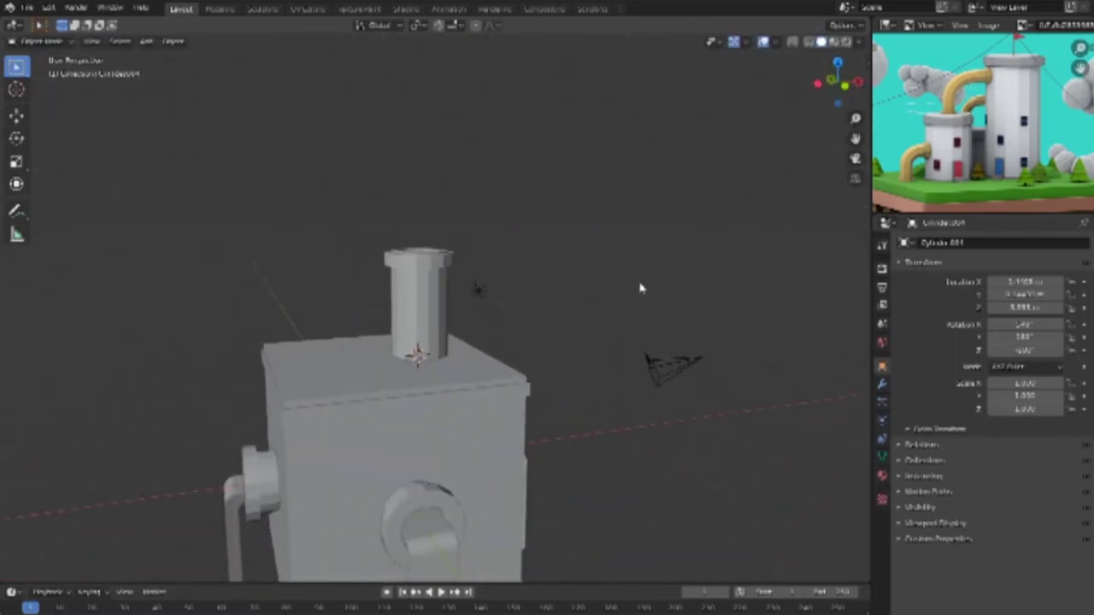
Step: Duplicate the chimney pipe beside the tall one and scale the copy smaller
key(KP_7)
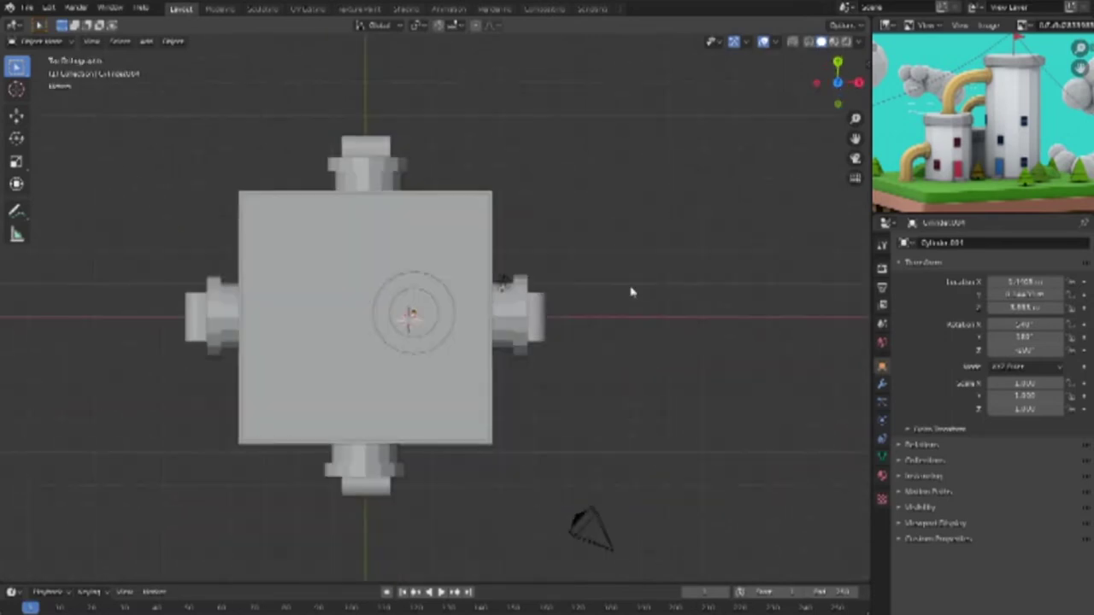
key(shift+z)
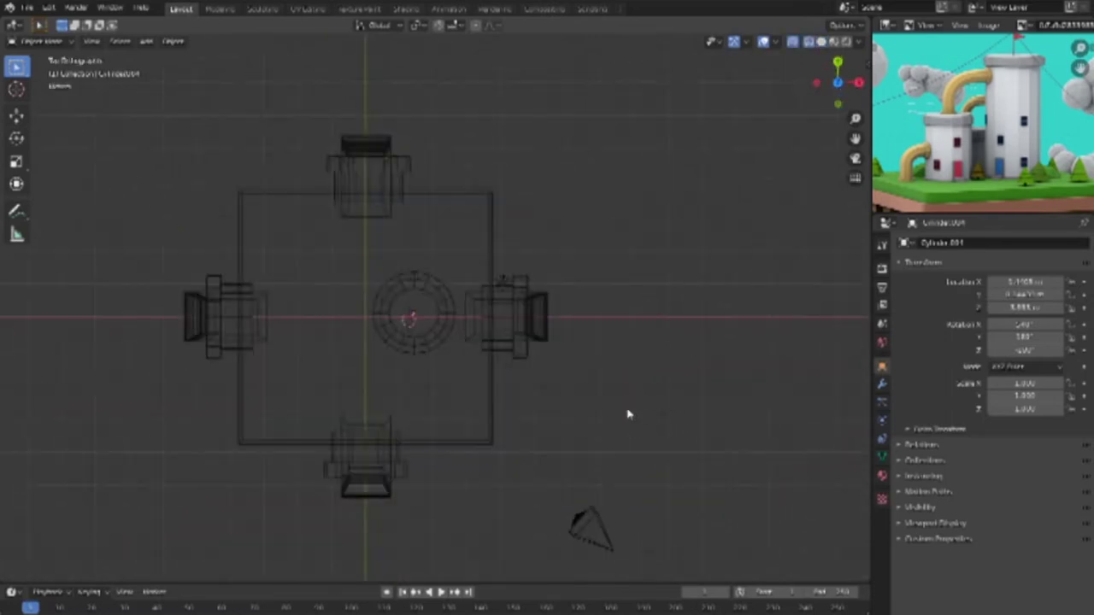
click(427, 320)
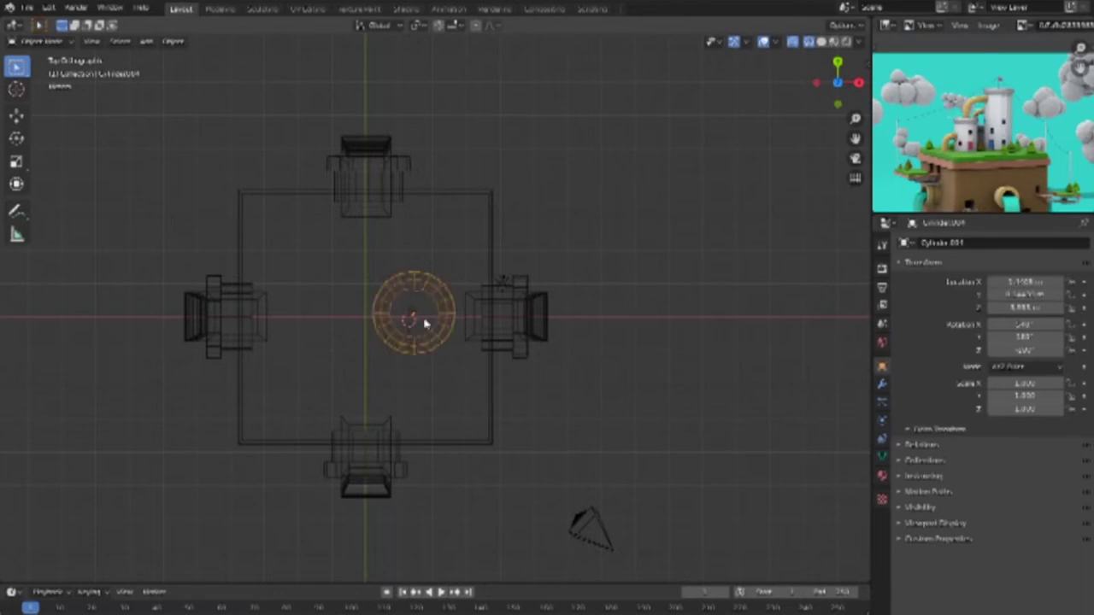
key(shift+d)
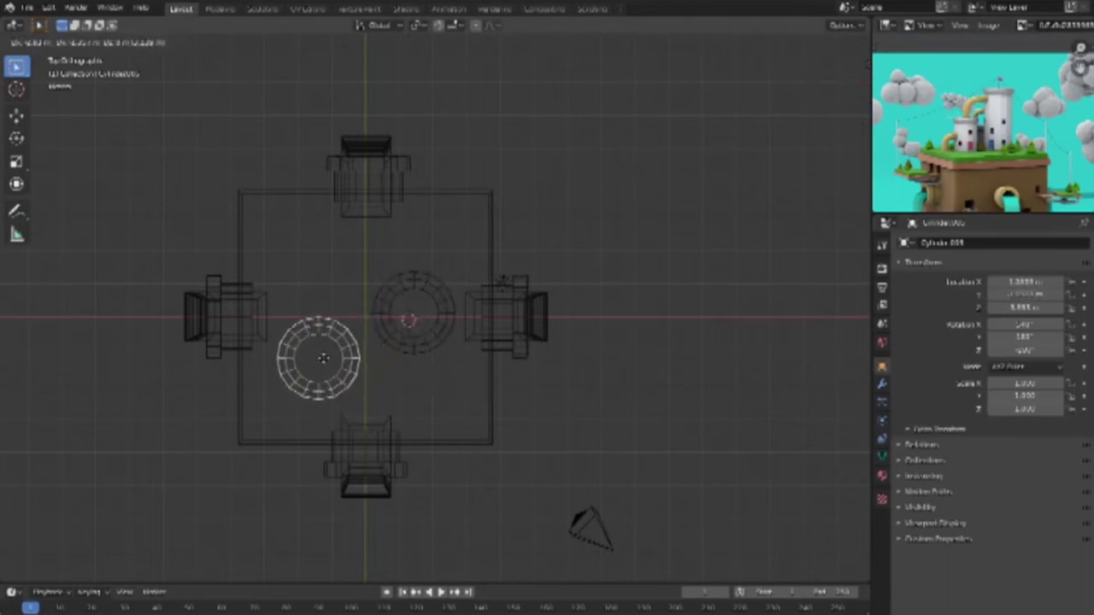
click(327, 355)
key(s)
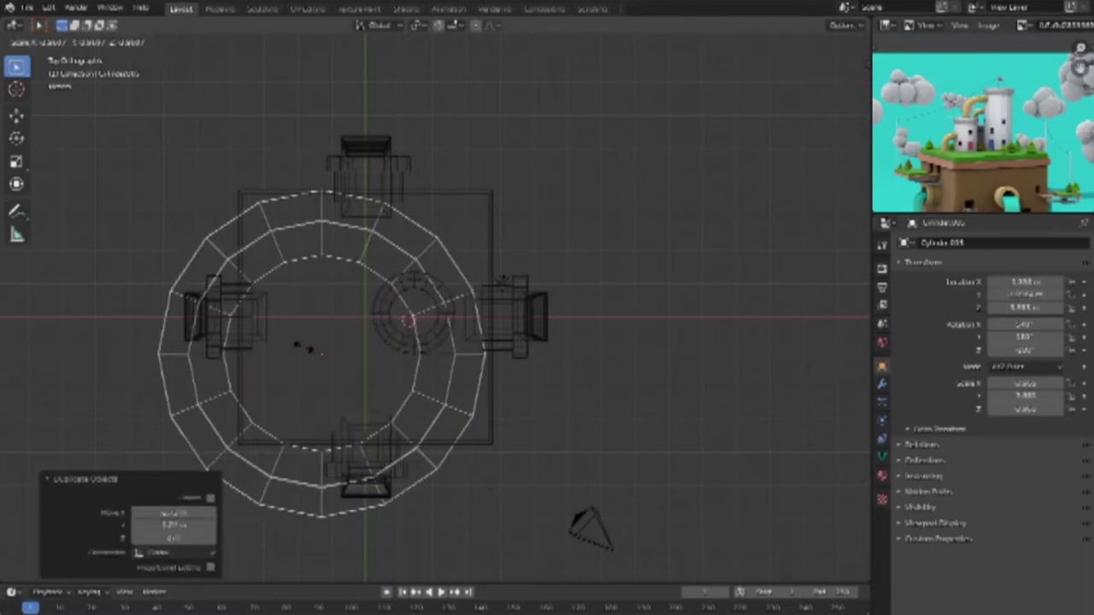
click(464, 318)
mouse_move(464, 318)
middle_down()
mouse_move(500, 362)
mouse_move(499, 343)
middle_up()
Step: From the front, extrude the short pipe's top face upward into a short chimney
key(KP_1)
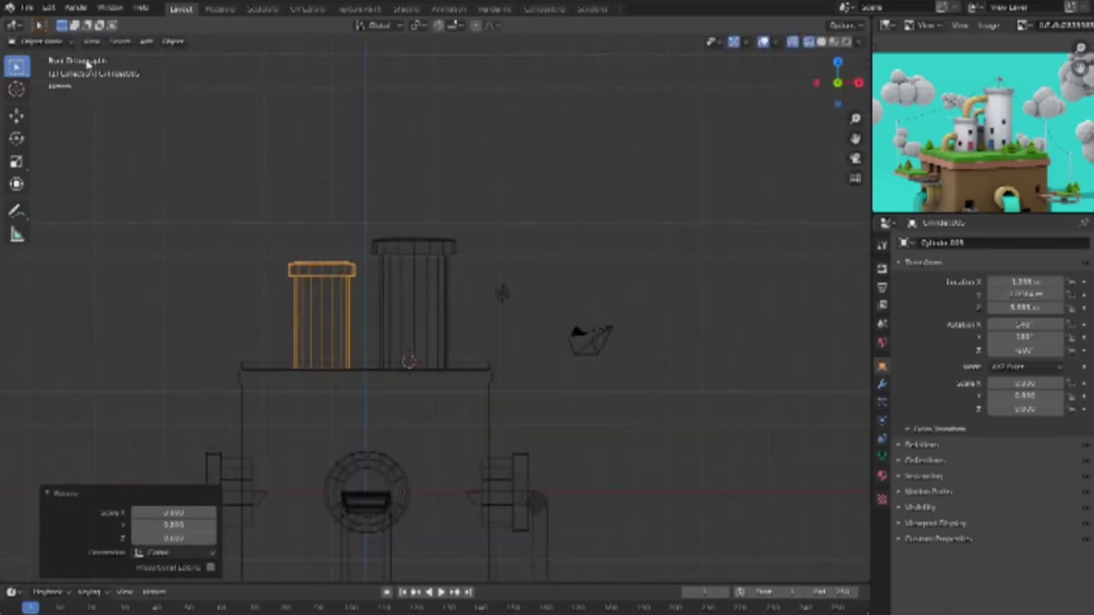
key(Tab)
drag(254, 236, 374, 295)
key(e)
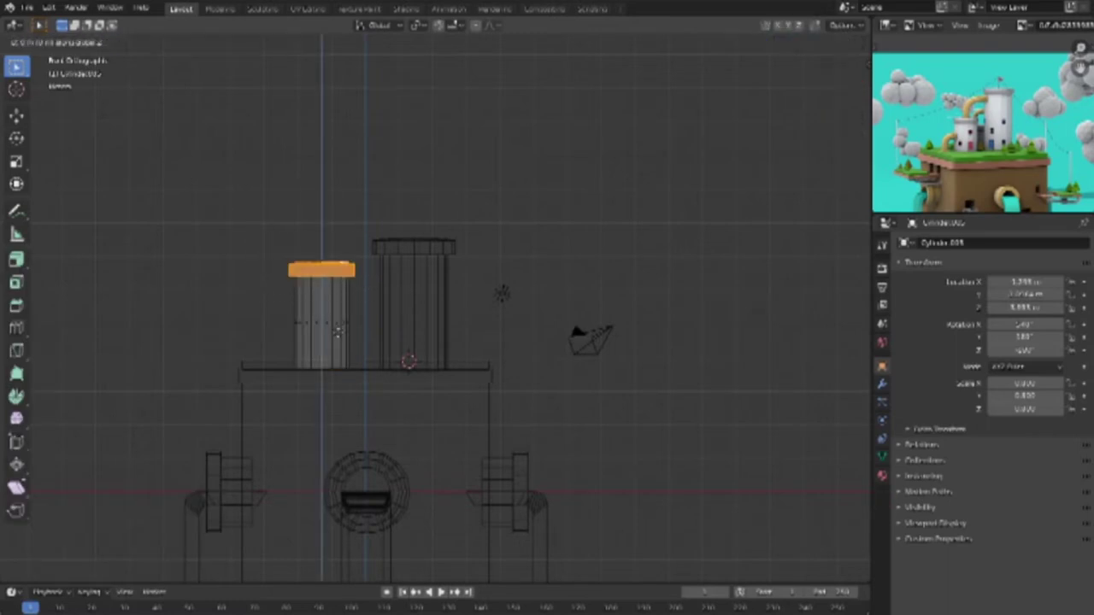
click(339, 357)
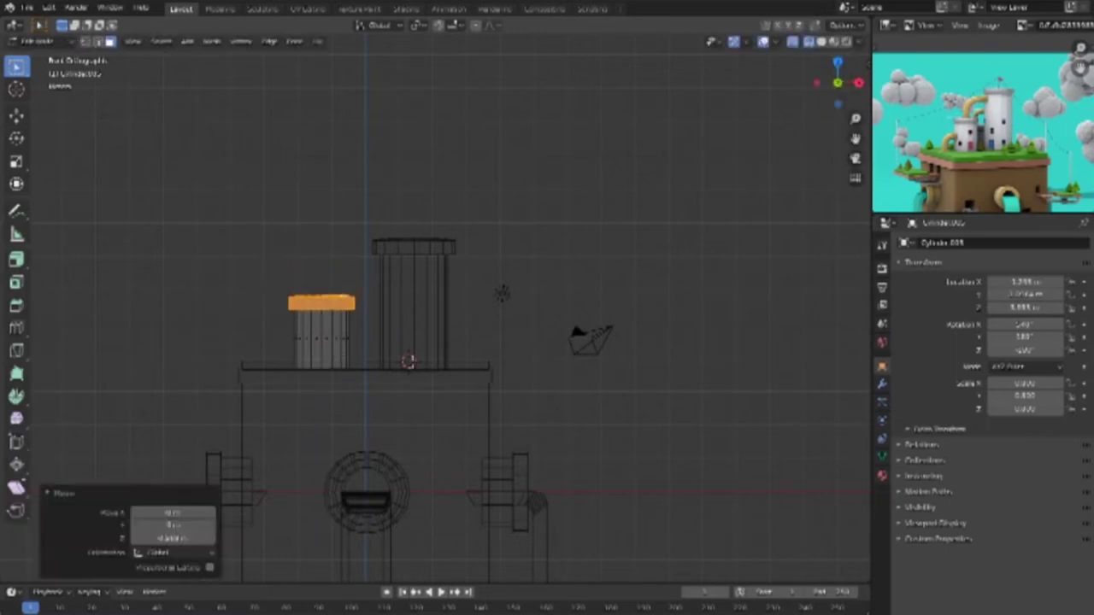
key(Tab)
Step: Inspect both chimneys in solid shading from several angles and the front view
key(shift+z)
middle_drag(601, 439, 604, 441)
mouse_move(502, 439)
middle_down()
mouse_move(556, 407)
mouse_move(391, 410)
middle_up()
scroll(447, 387, up, 3)
mouse_move(448, 387)
middle_down()
mouse_move(470, 361)
mouse_move(496, 410)
mouse_move(521, 322)
mouse_move(452, 236)
mouse_move(448, 285)
middle_up()
key(KP_1)
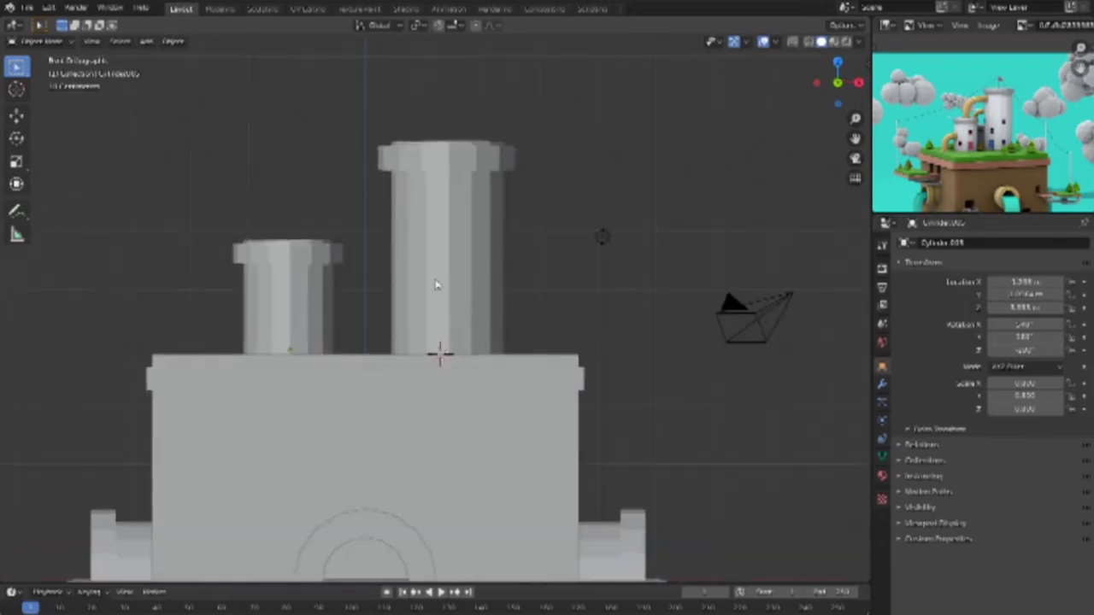
scroll(345, 225, up, 1)
shift+middle_drag(344, 225, 479, 281)
scroll(479, 286, up, 2)
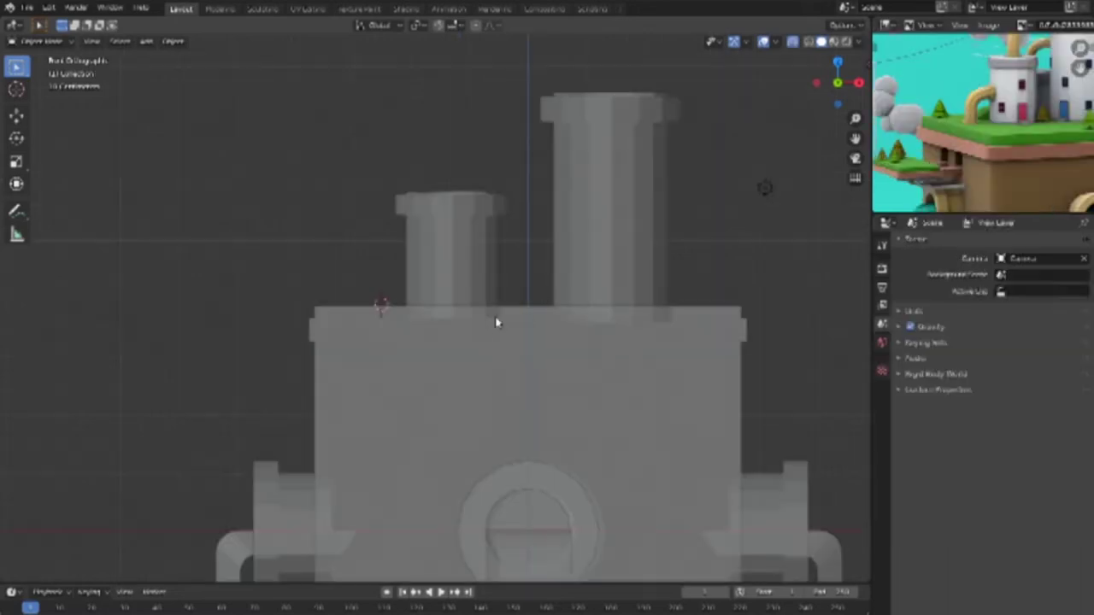
key(shift+a)
Step: Add a cylinder, shrink it, raise it along Z and lay it sideways with R 90
click(567, 390)
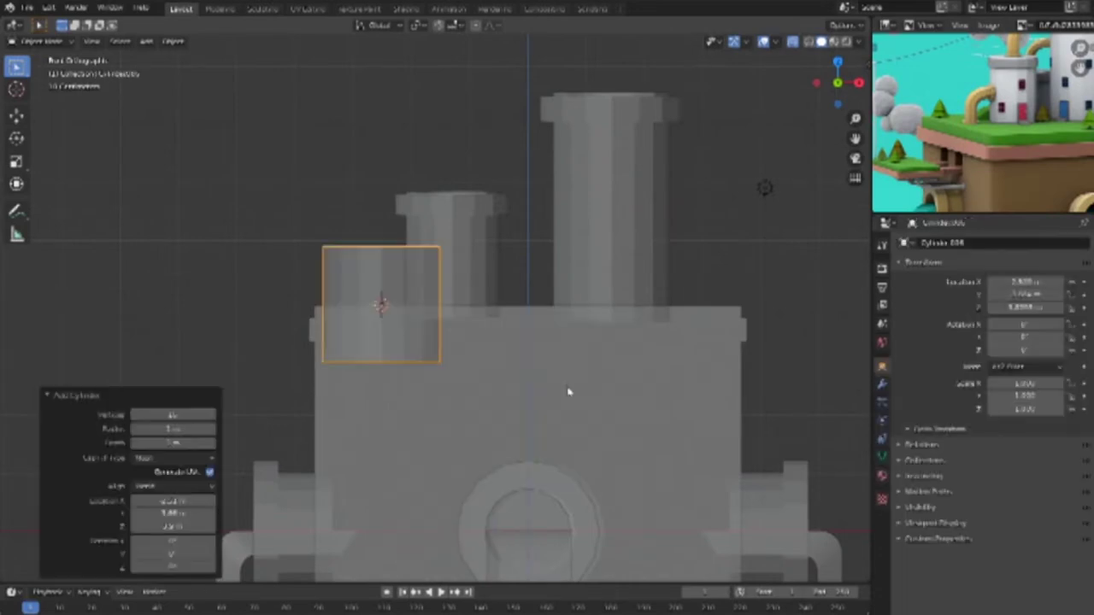
key(s)
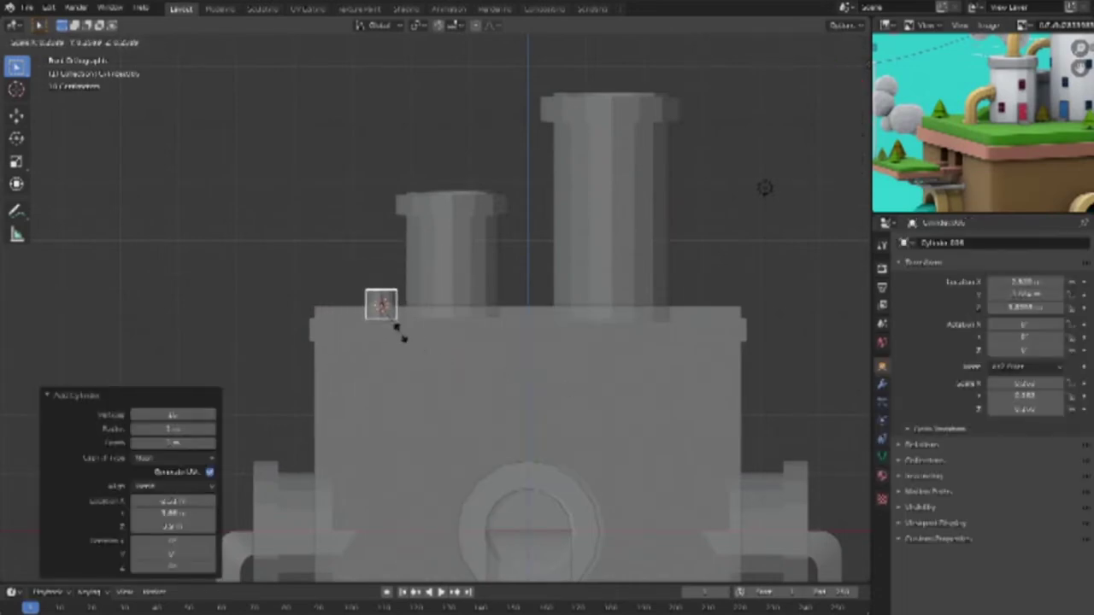
click(399, 326)
key(g)
key(z)
click(398, 293)
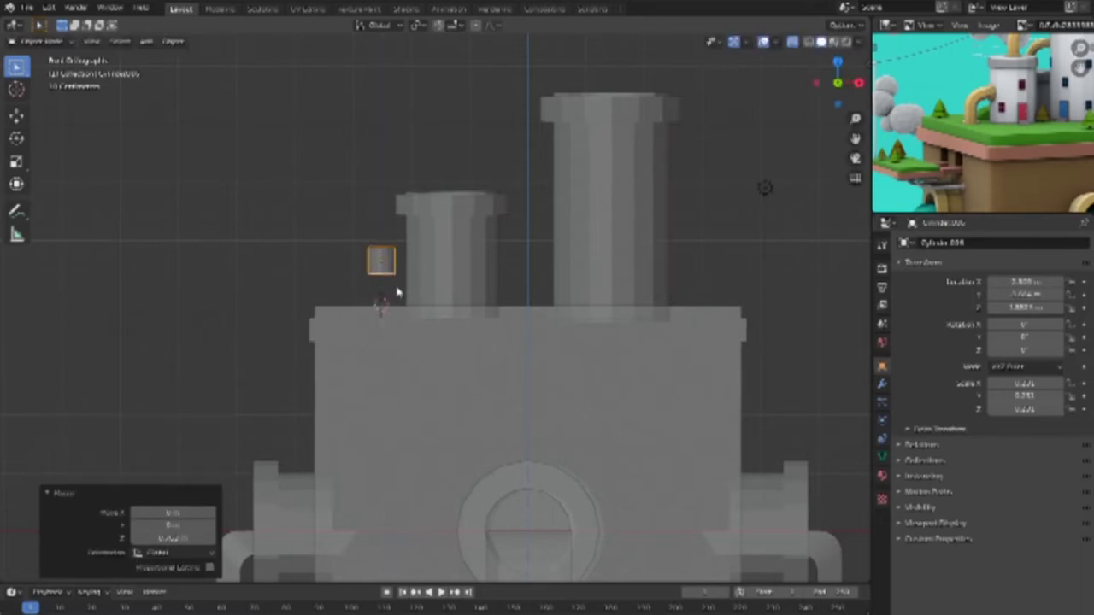
text(r)
text(90)
key(Return)
Step: Move the small cylinder along X next to the short chimney
scroll(386, 271, up, 2)
scroll(424, 273, up, 3)
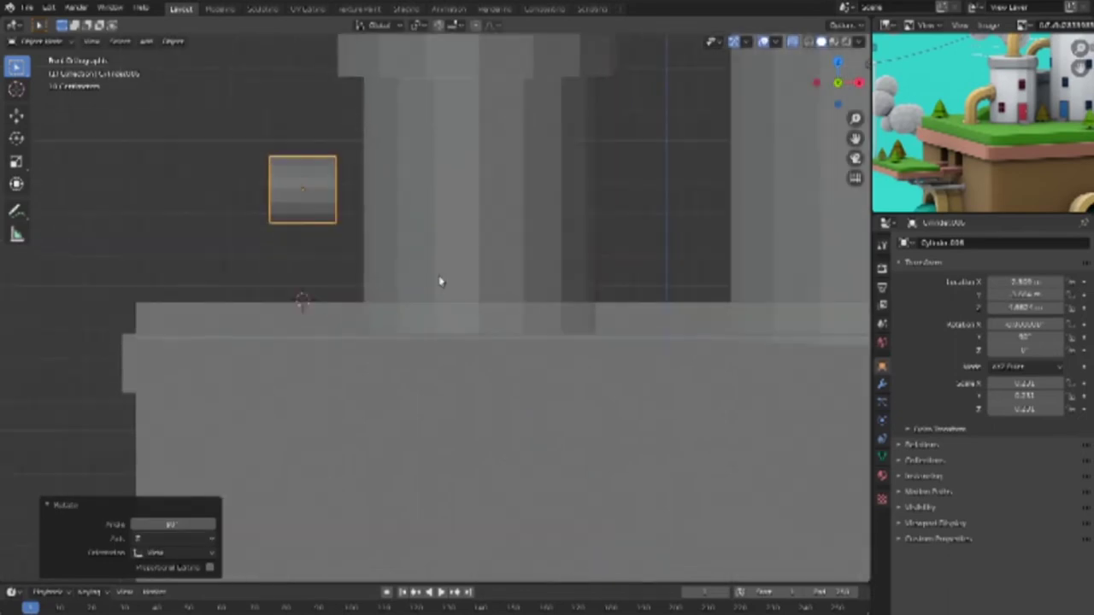
shift+middle_drag(424, 273, 521, 332)
scroll(420, 287, up, 1)
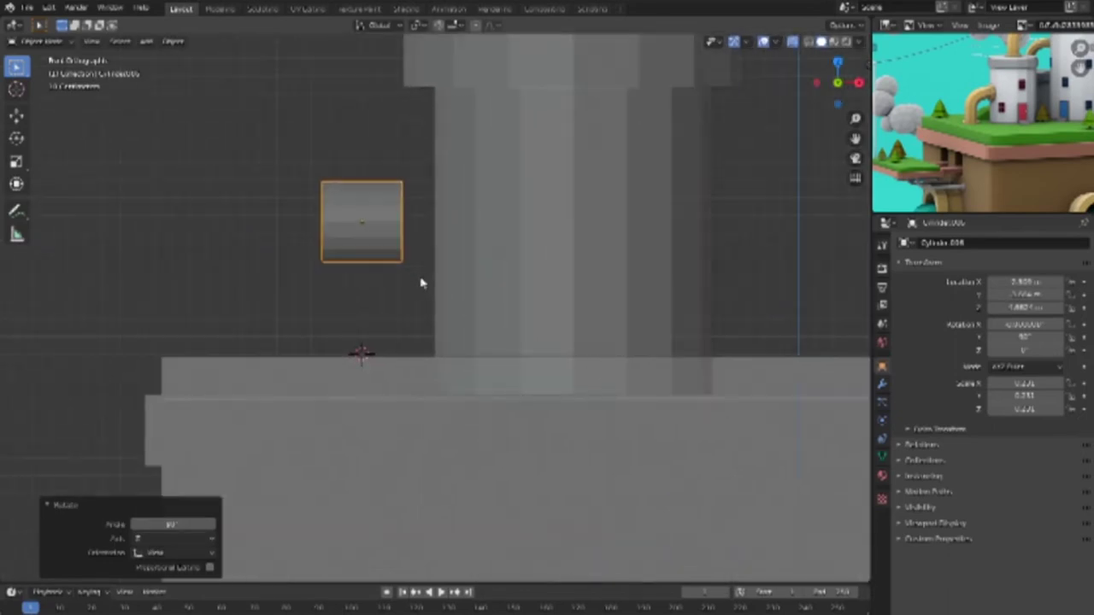
key(g)
key(x)
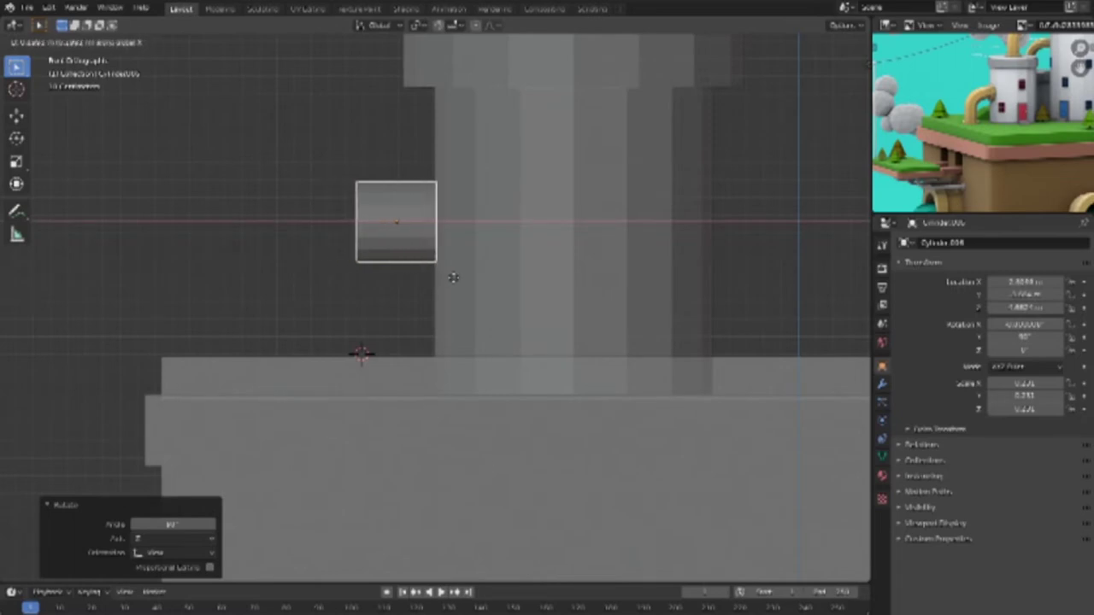
click(451, 277)
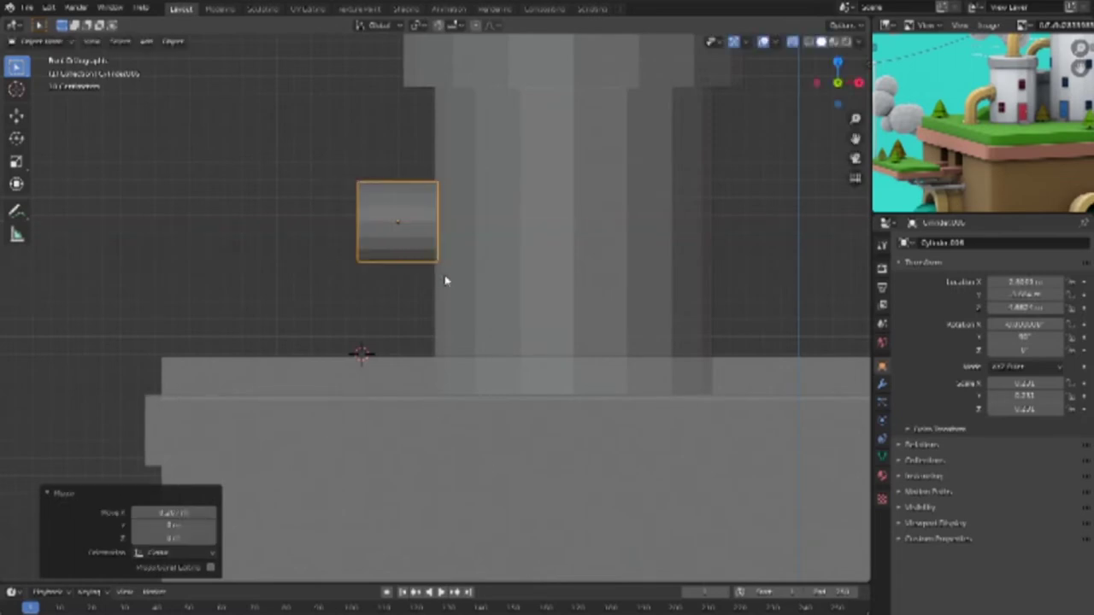
Step: In top wireframe view, move the cylinder along Y to line up with the short chimney
middle_drag(449, 279, 486, 306)
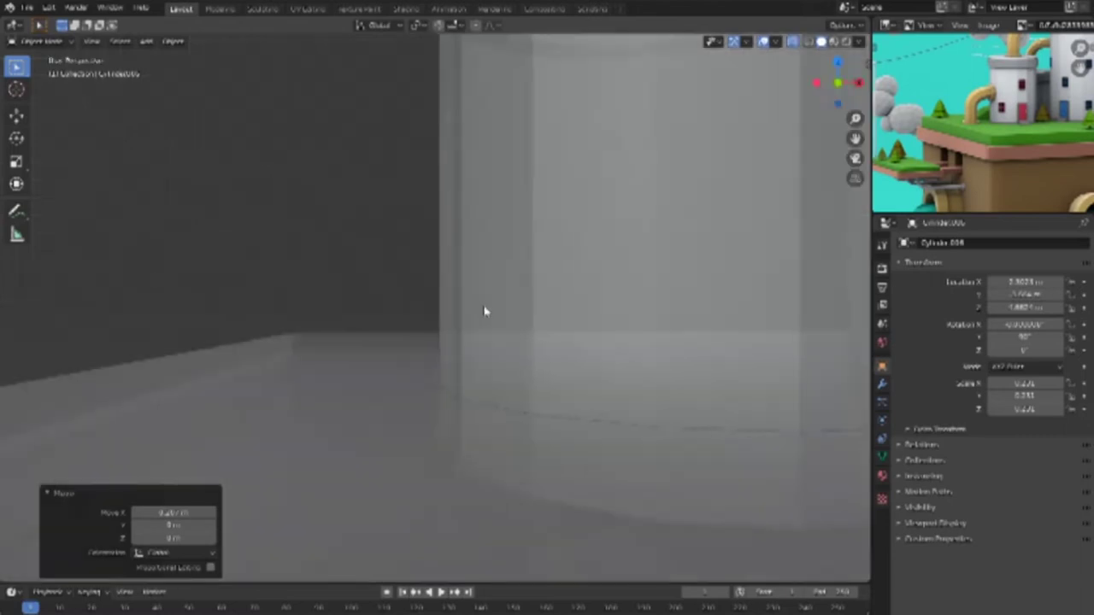
key(grave)
key(KP_7)
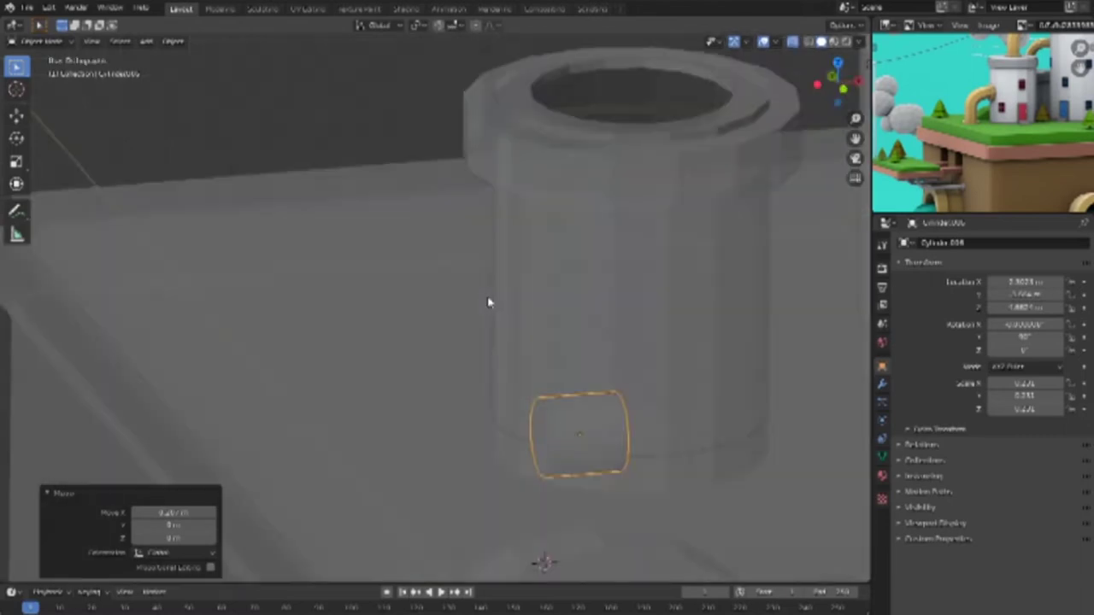
key(shift+z)
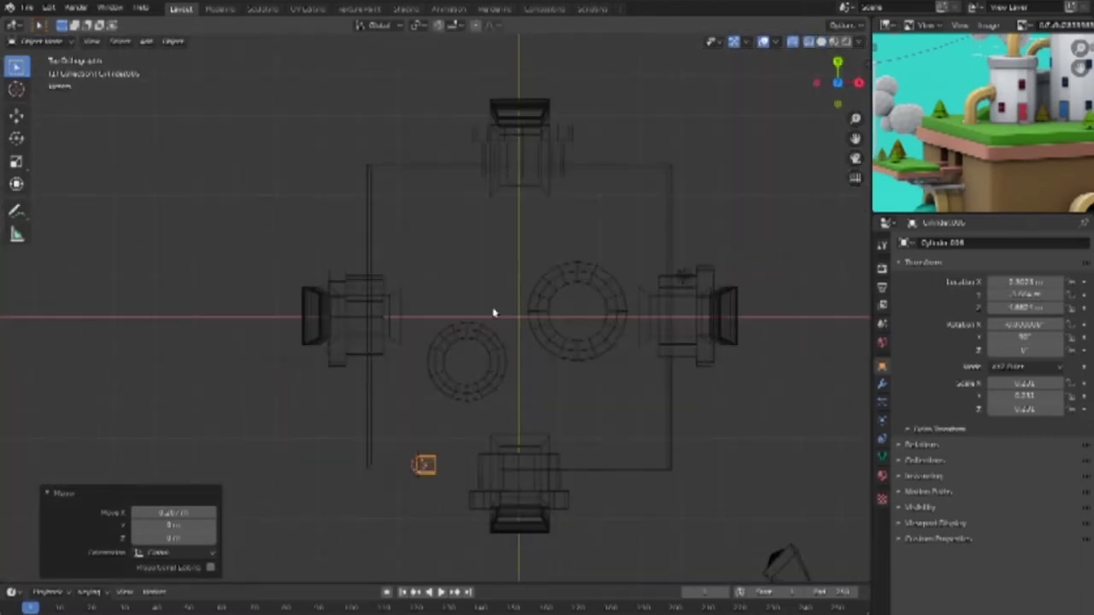
key(g)
key(y)
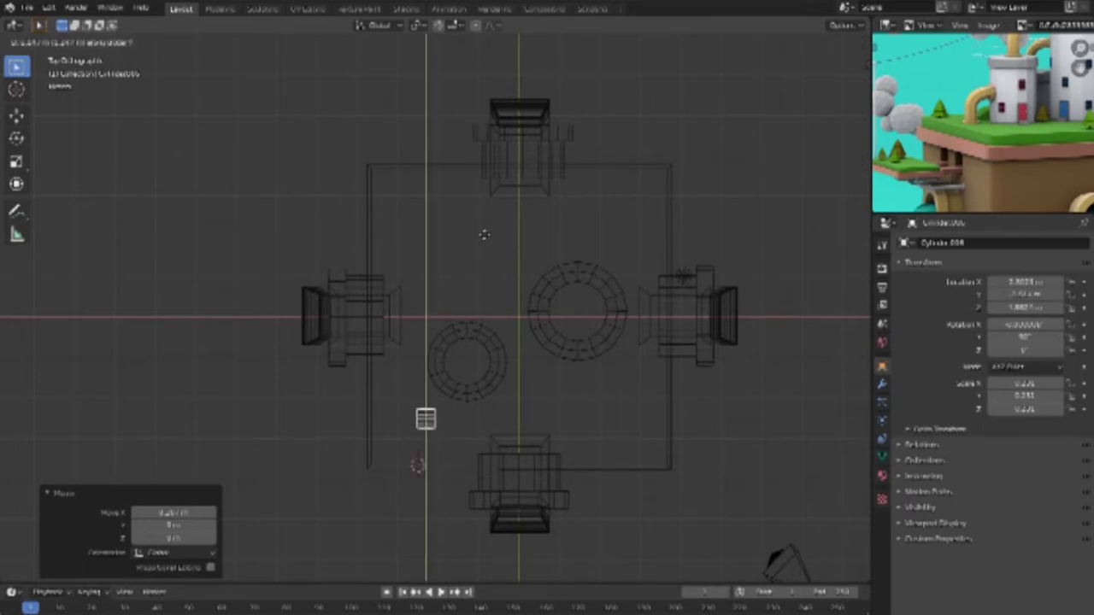
click(484, 202)
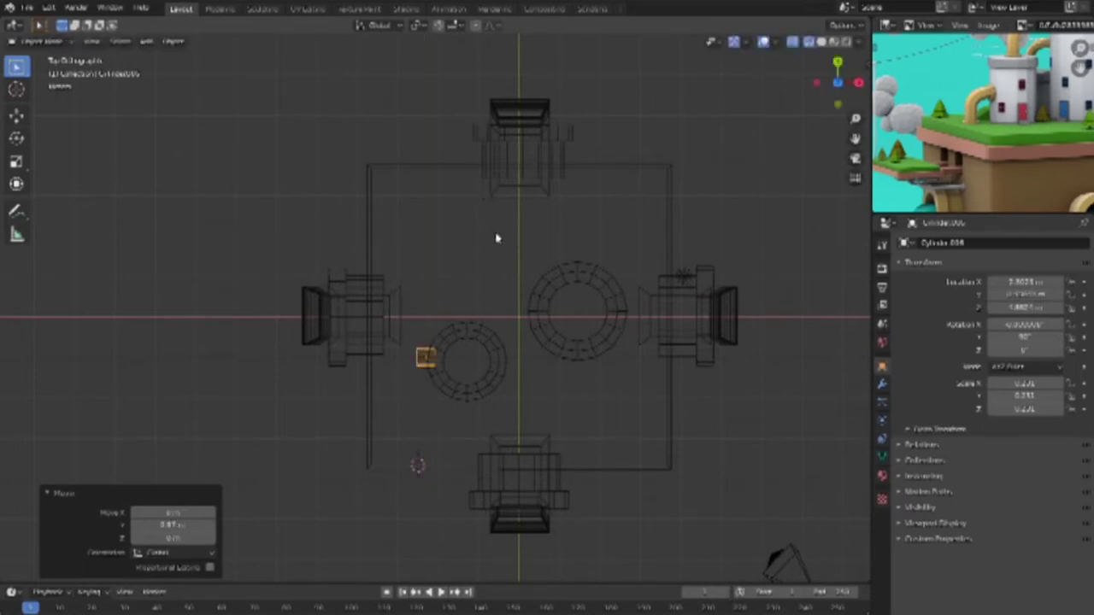
Step: Zoom in from the front to check the side pipe's position against the short chimney
key(KP_1)
scroll(488, 293, up, 2)
scroll(488, 293, up, 2)
scroll(487, 292, up, 2)
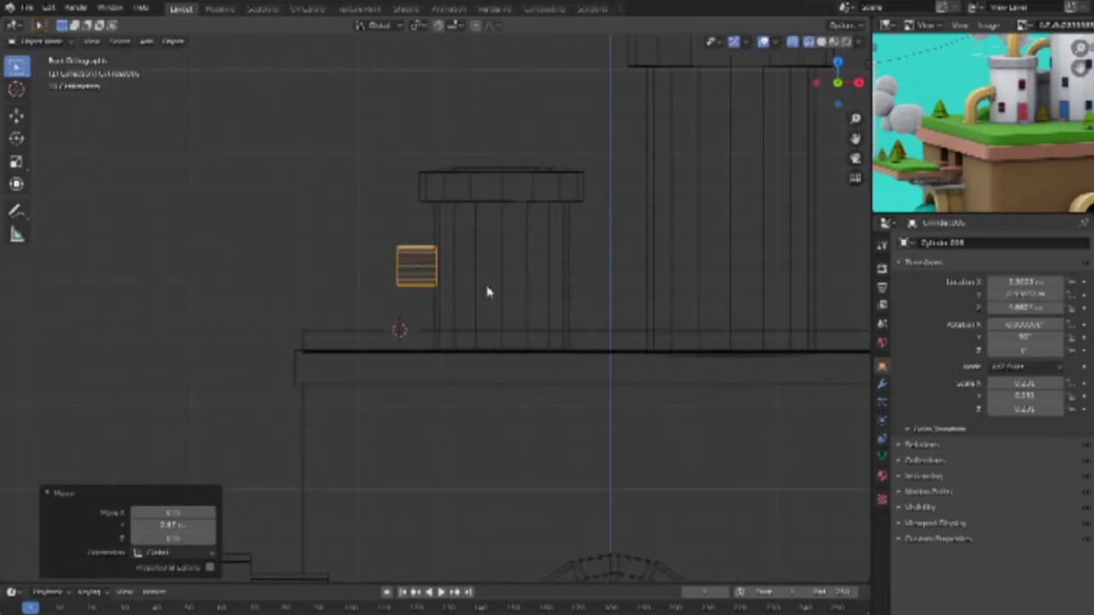
scroll(488, 293, up, 3)
scroll(488, 293, up, 1)
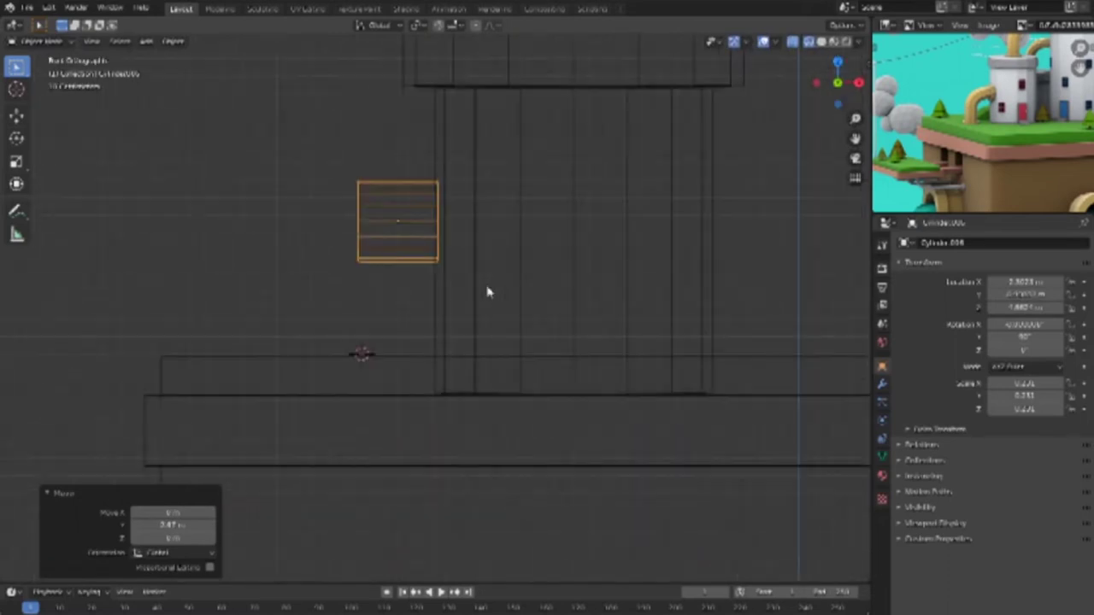
mouse_move(539, 317)
middle_down()
mouse_move(552, 327)
mouse_move(537, 323)
middle_up()
key(Tab)
Step: In front view, trial-spin the cylinder's end faces to a -90° angle, then undo it
click(110, 43)
mouse_move(339, 229)
middle_down()
mouse_move(319, 228)
mouse_move(361, 185)
middle_up()
key(KP_1)
scroll(395, 322, up, 1)
click(15, 397)
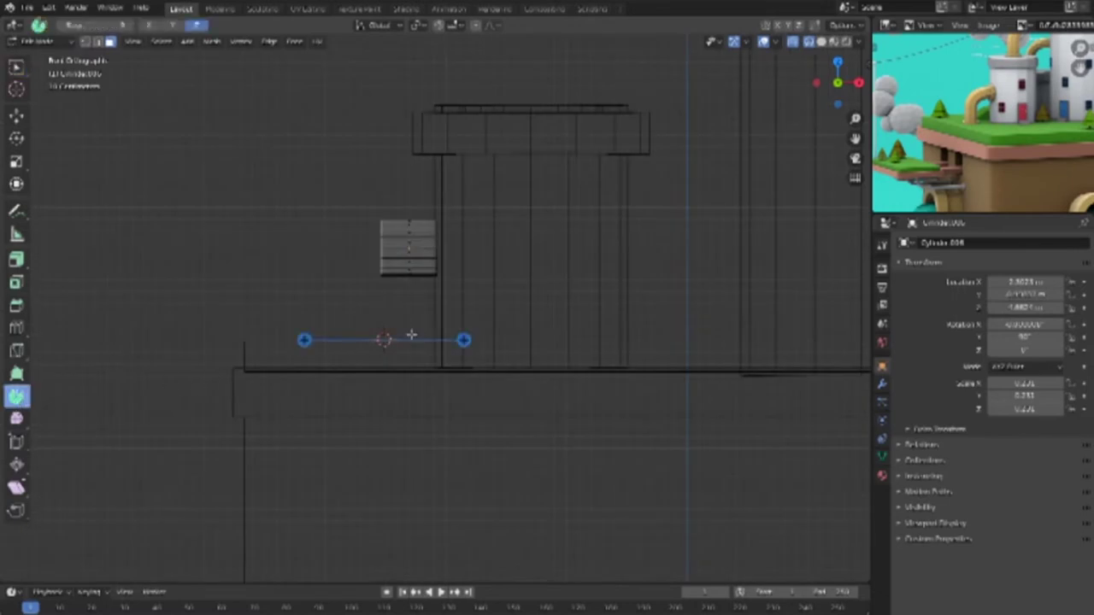
mouse_move(345, 350)
mouse_down()
mouse_move(362, 481)
mouse_move(414, 496)
mouse_move(393, 499)
mouse_up()
click(171, 458)
text(-90)
key(Return)
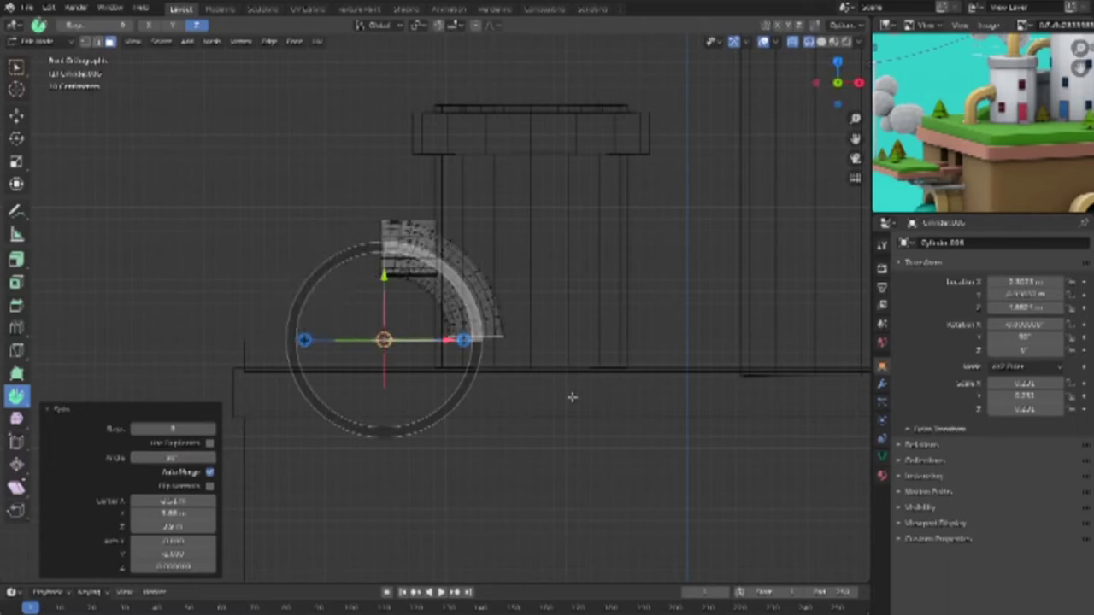
key(ctrl+z)
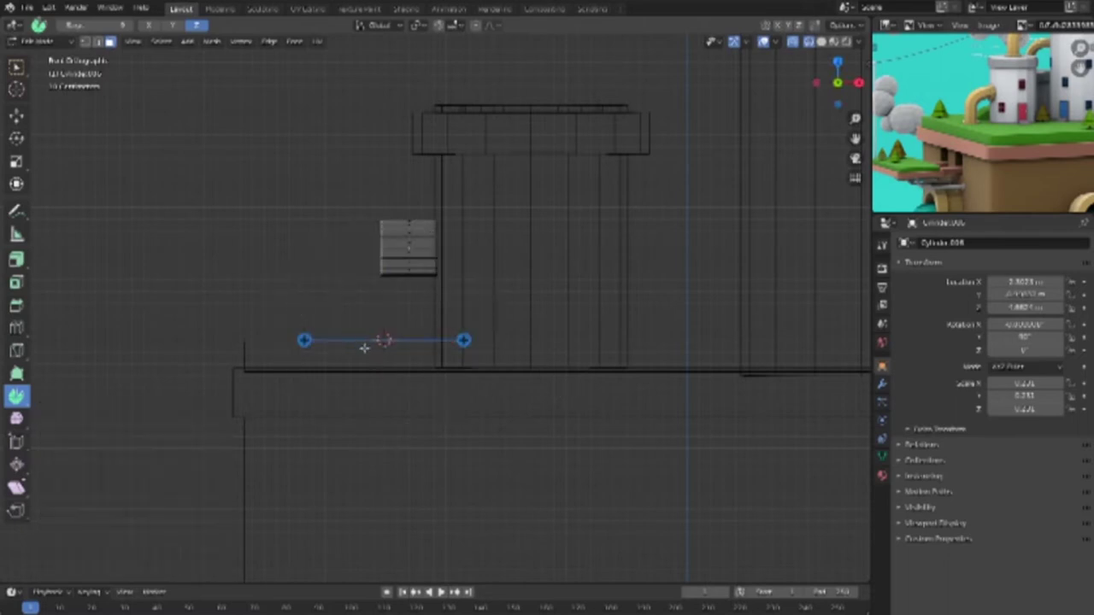
Step: Spin the end faces 90° downward into a bend with extra steps, then leave Edit Mode
drag(364, 345, 372, 456)
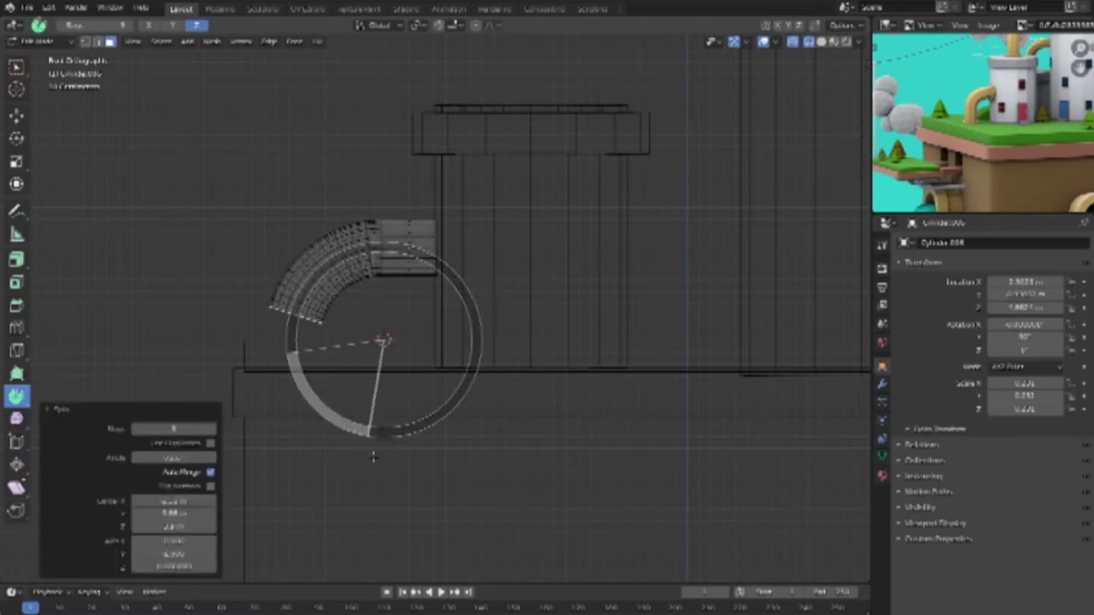
drag(371, 455, 379, 510)
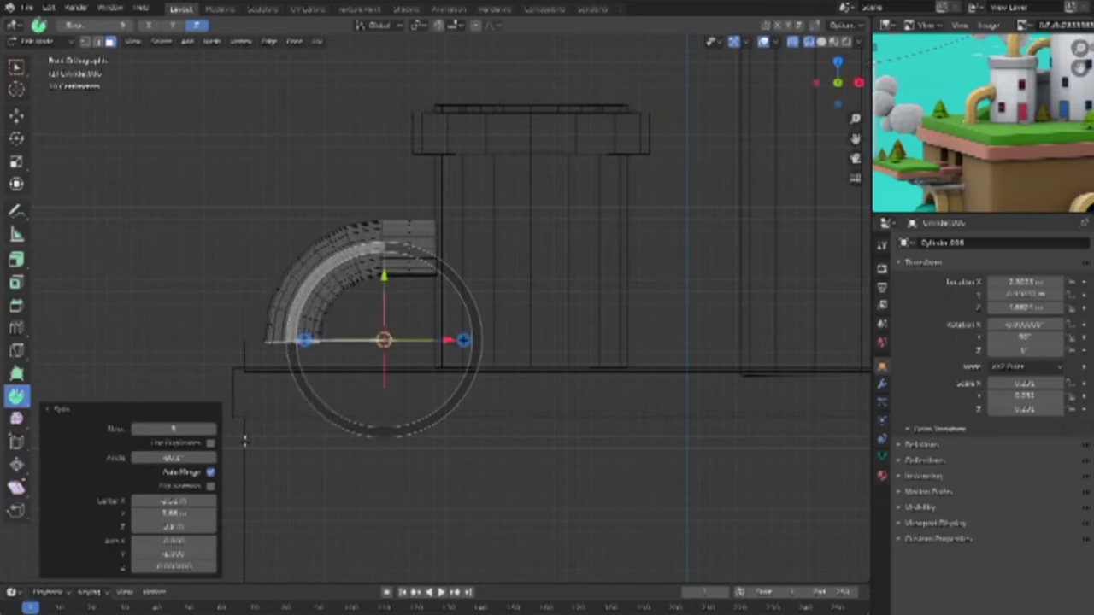
click(210, 429)
click(211, 429)
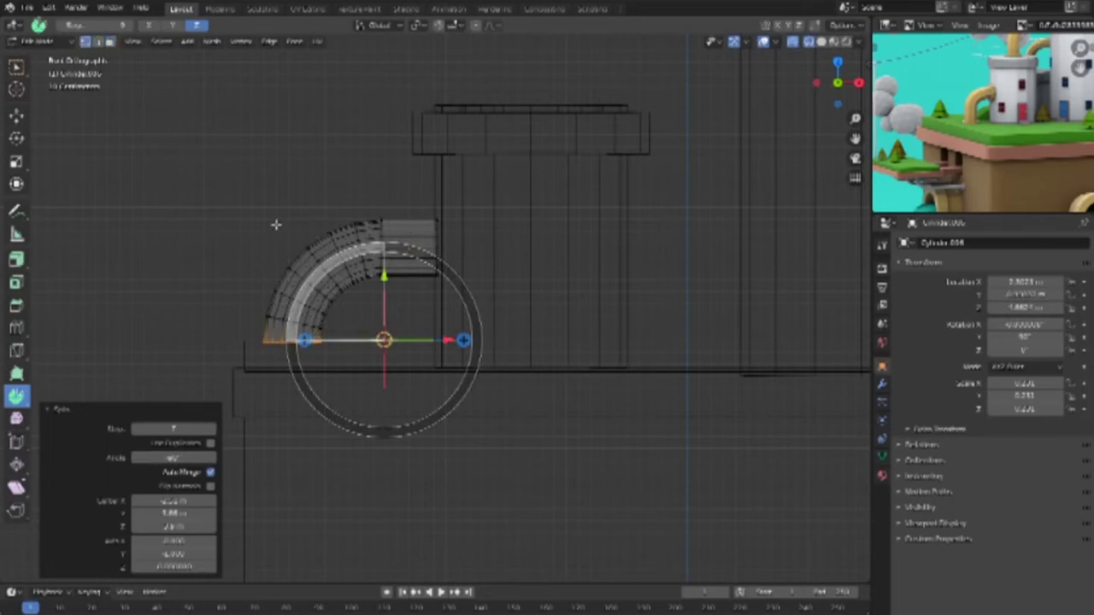
key(Tab)
middle_drag(291, 224, 374, 318)
Step: Shrink the elbow pipe and slide it along X against the short chimney
key(KP_1)
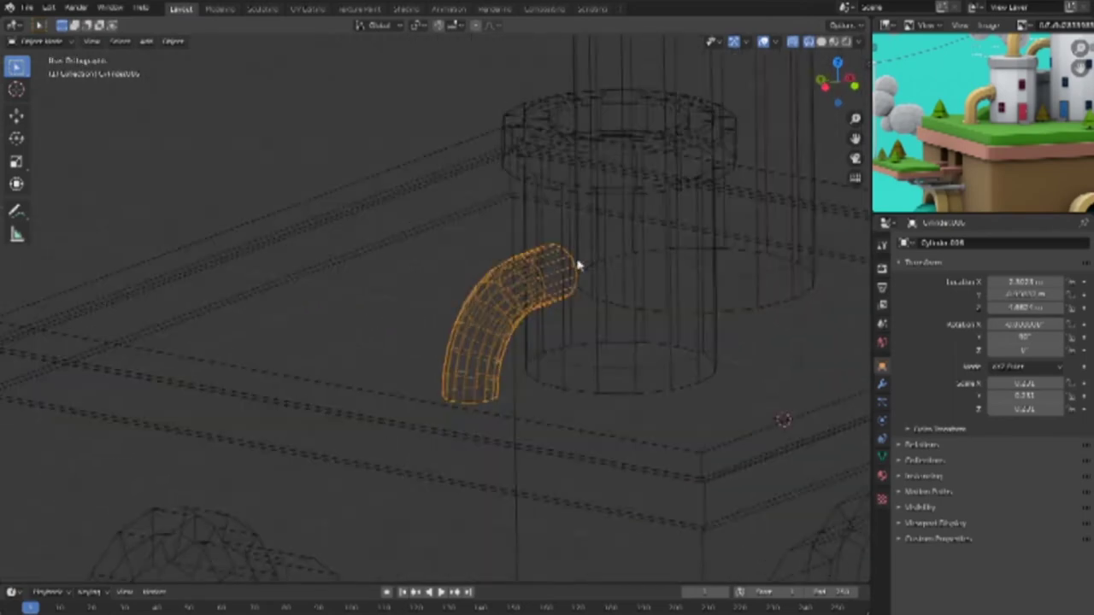
key(shift+z)
scroll(384, 329, up, 1)
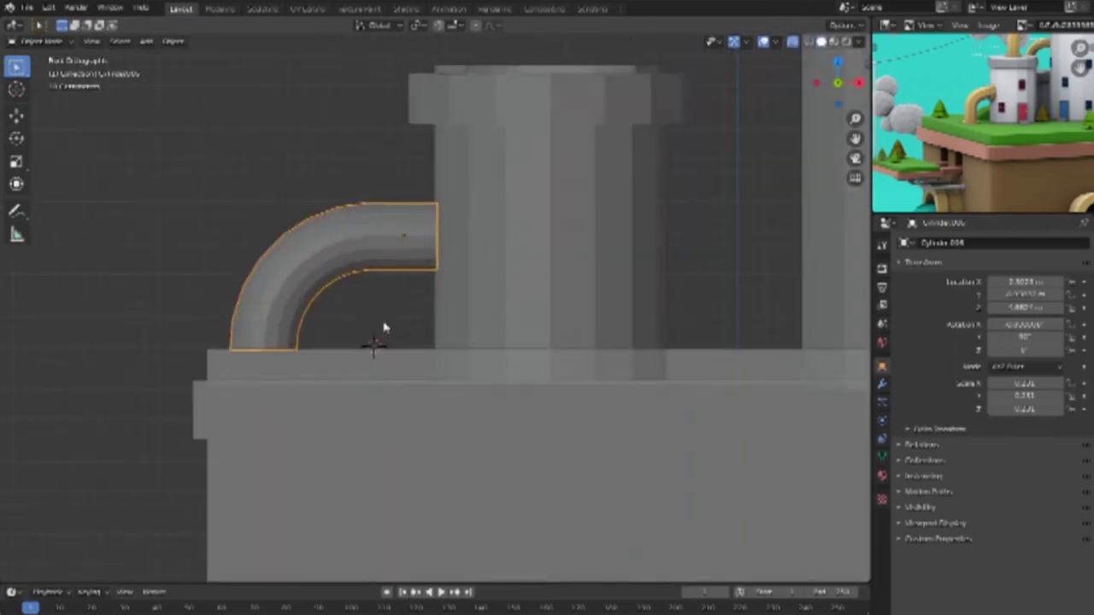
key(s)
click(396, 287)
key(g)
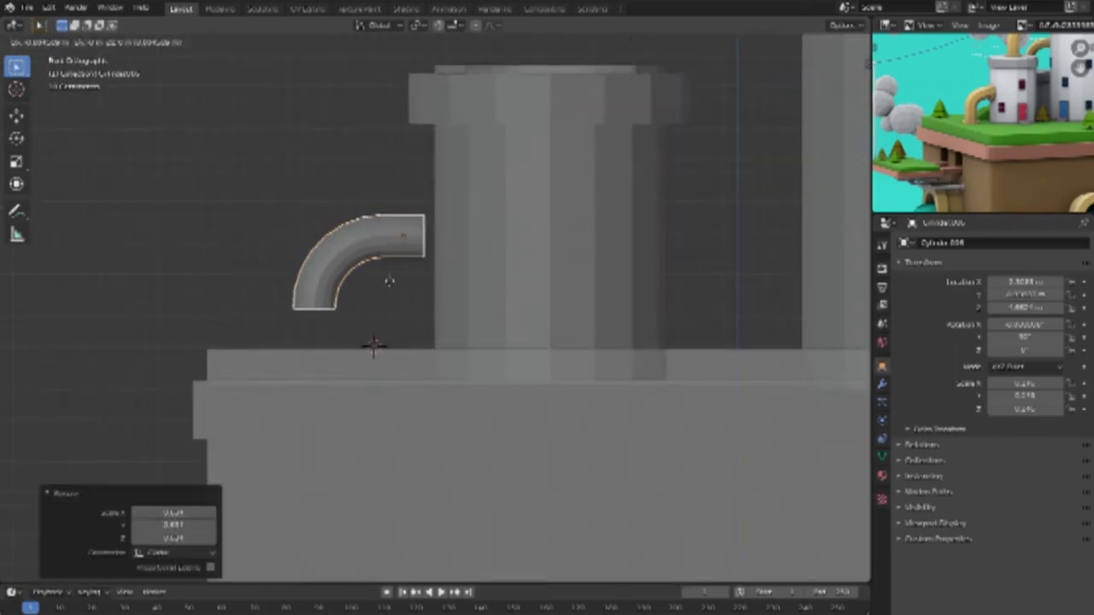
key(x)
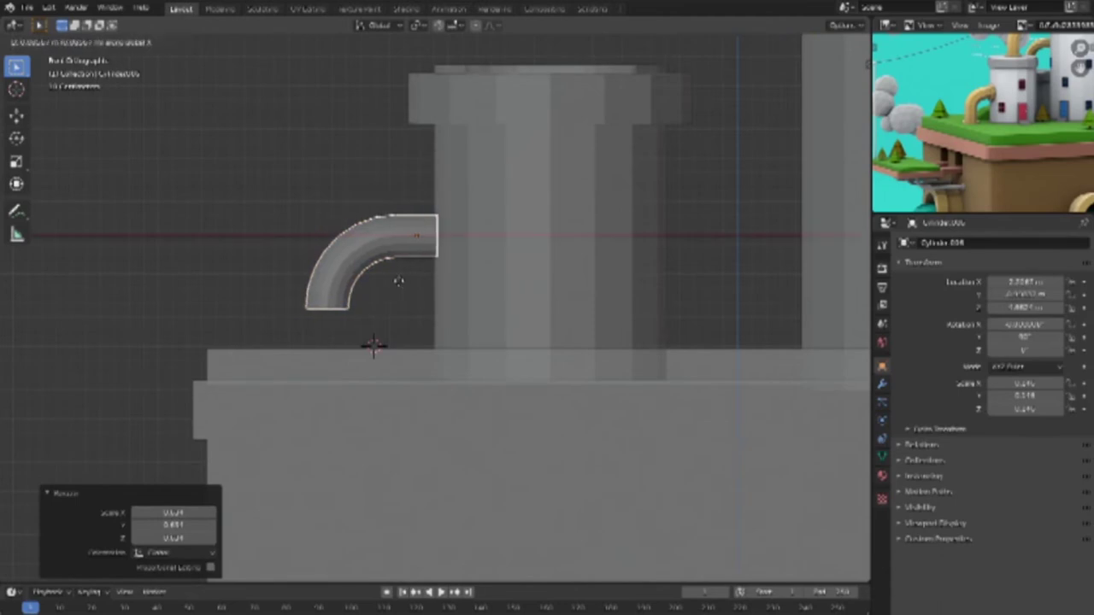
click(386, 291)
Step: In Edit Mode, try another spin on the pipe end, undo it, and switch to wireframe
key(Tab)
click(17, 395)
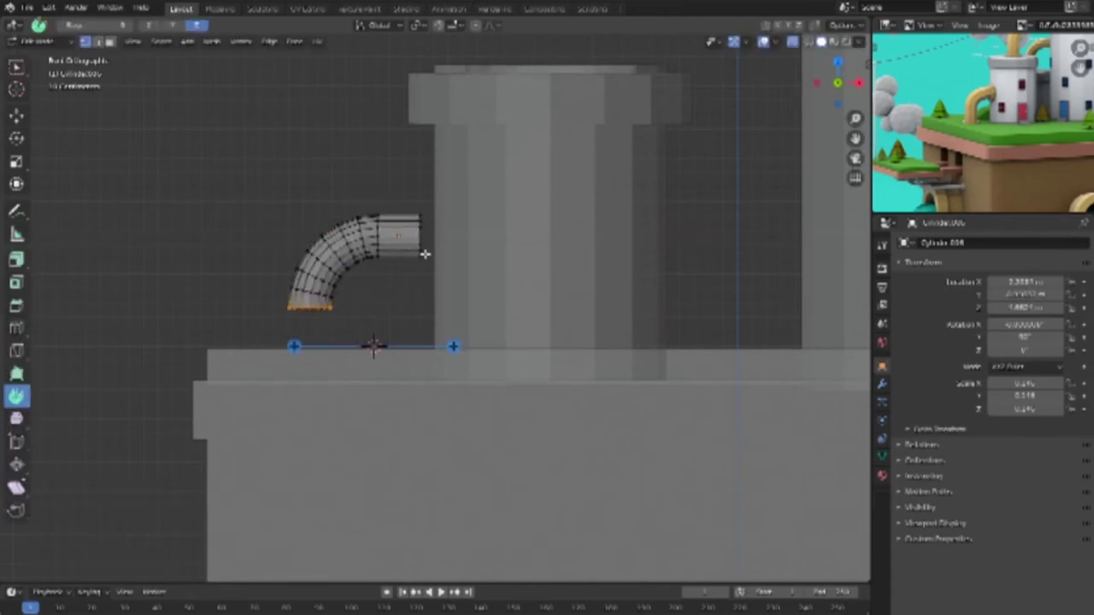
drag(453, 346, 462, 256)
key(ctrl+z)
click(809, 41)
key(w)
Step: Extrude the pipe's upper end sideways and its lower end straight down
drag(407, 199, 459, 325)
key(e)
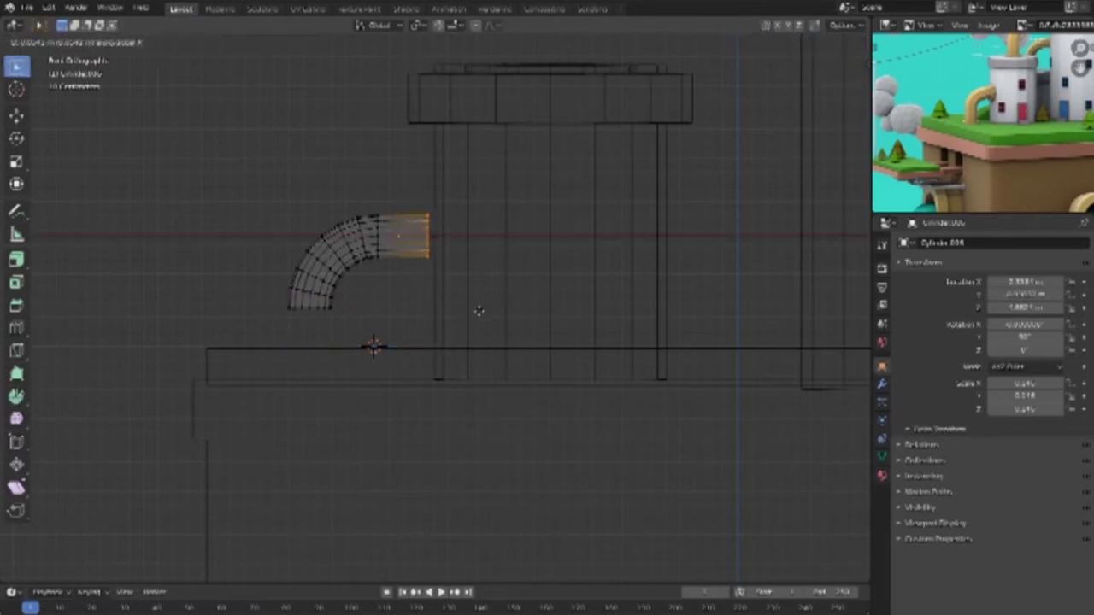
click(478, 312)
drag(277, 295, 346, 325)
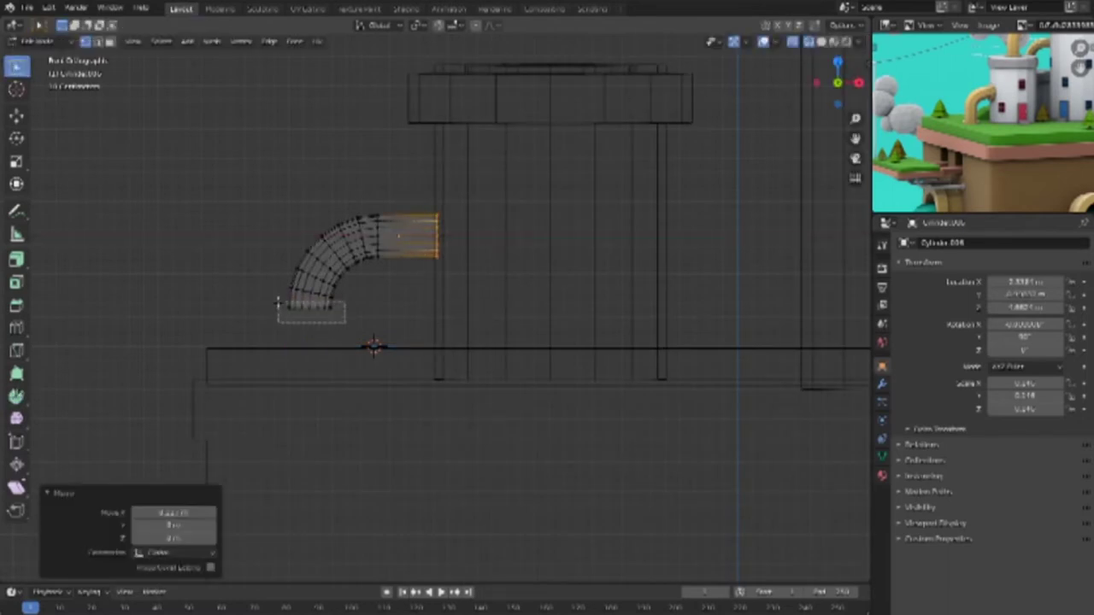
key(e)
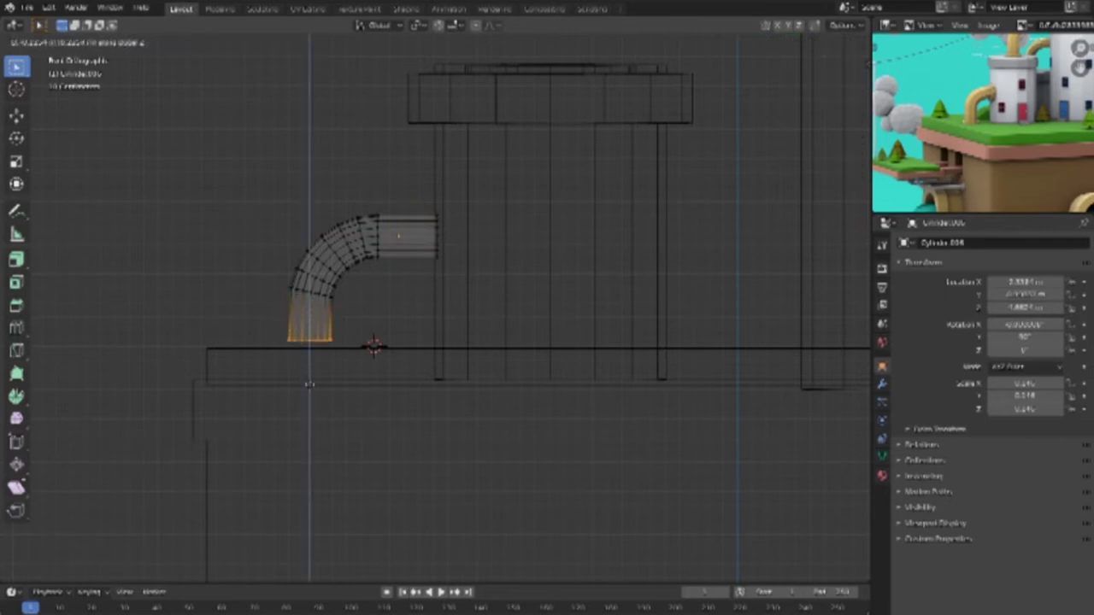
click(310, 388)
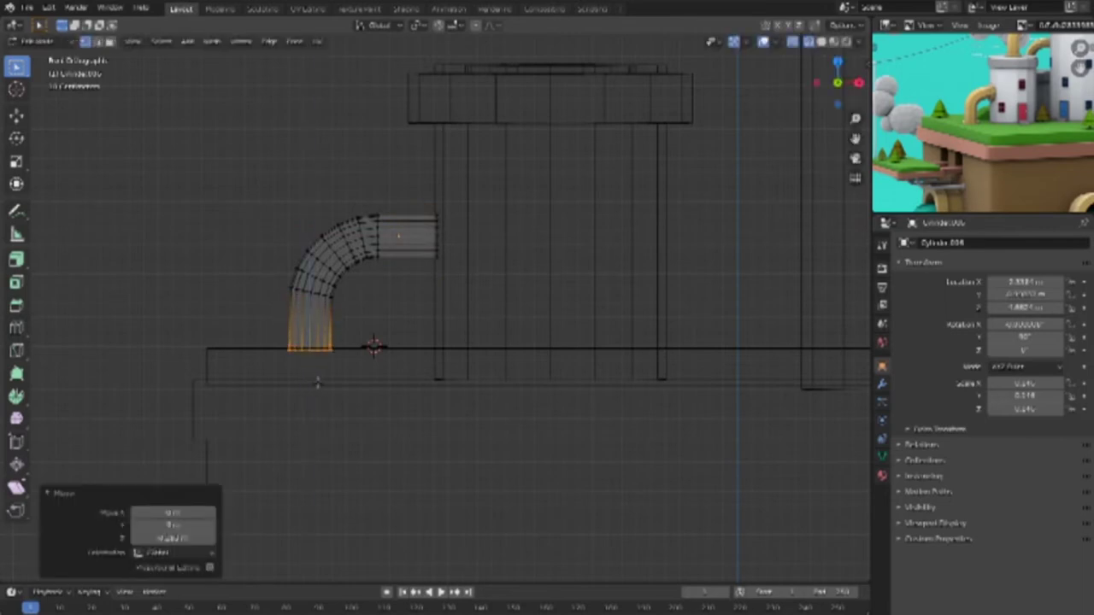
middle_drag(480, 270, 552, 344)
key(shift+z)
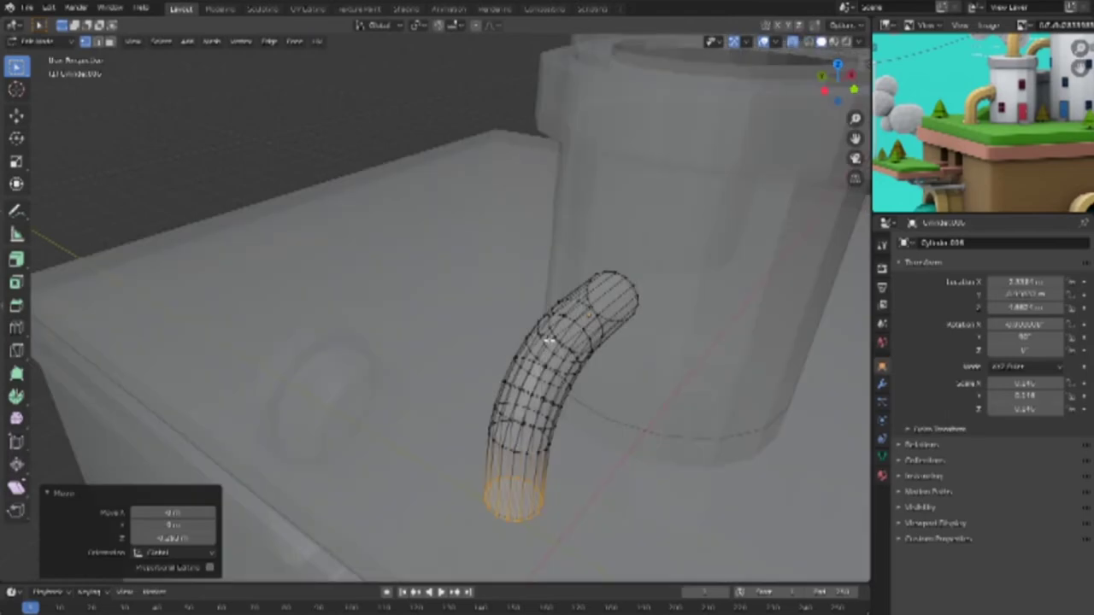
Step: In top wireframe view, move the elbow pipe along Y to meet the short chimney's side
click(792, 41)
middle_drag(569, 334, 510, 318)
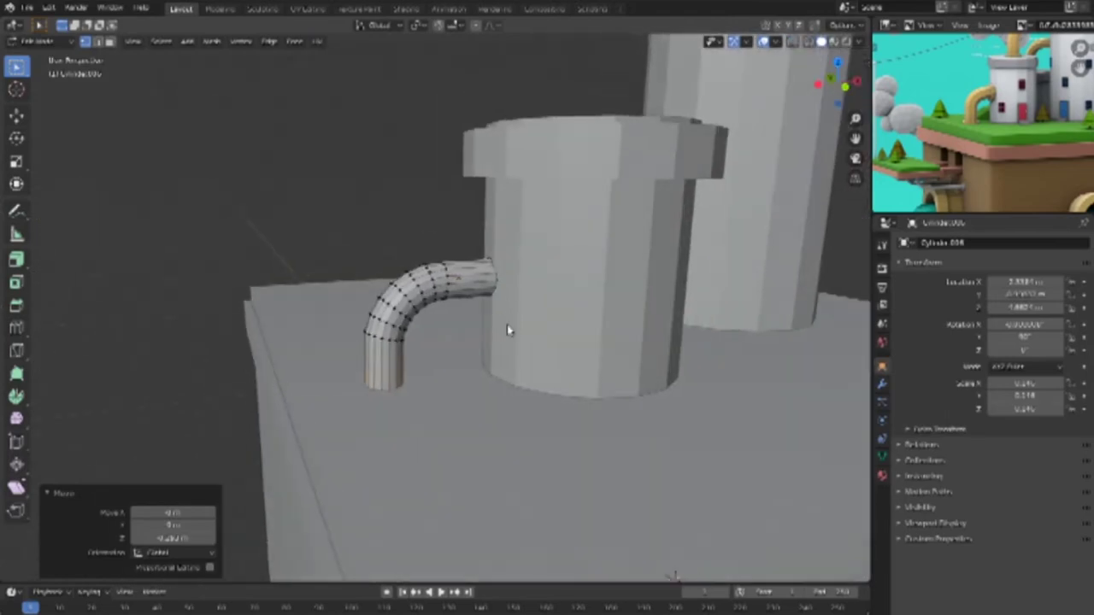
key(Tab)
mouse_move(398, 378)
middle_down()
mouse_move(510, 386)
mouse_move(660, 373)
middle_up()
key(KP_7)
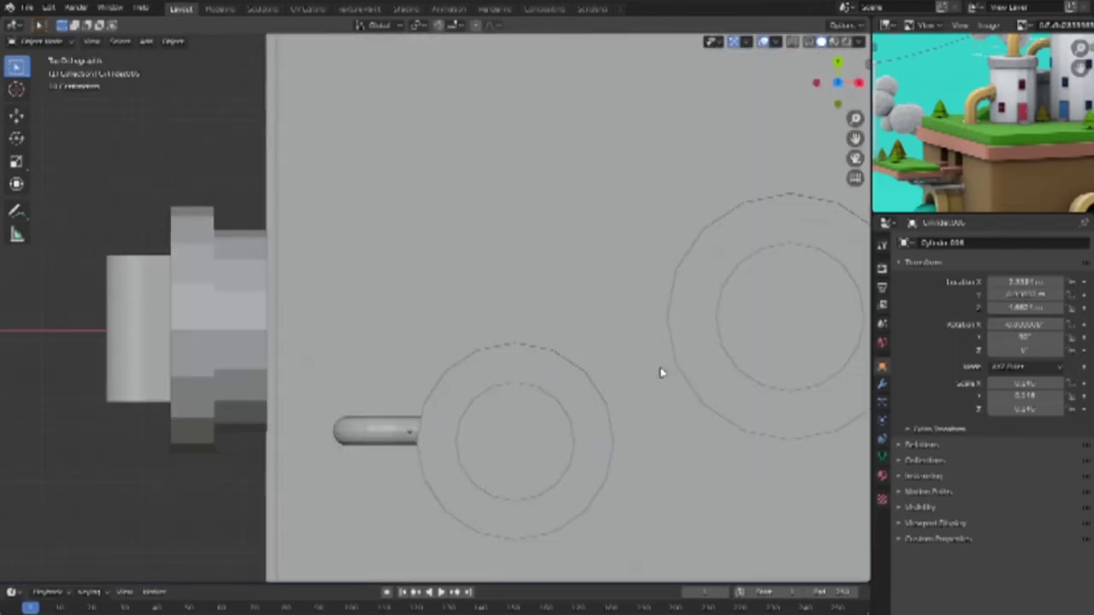
key(shift+z)
click(398, 433)
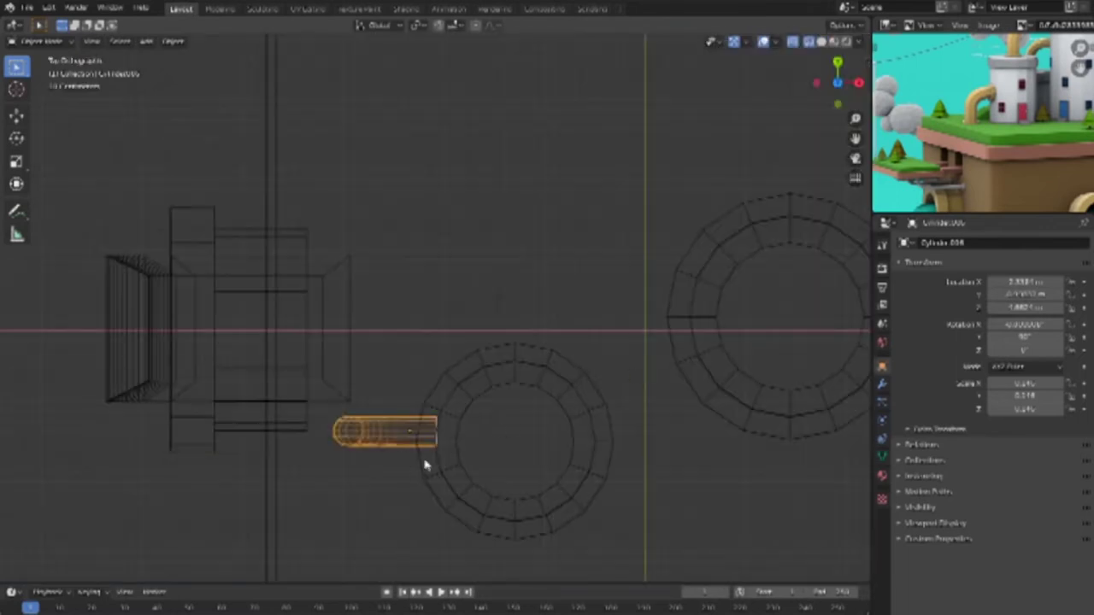
key(g)
key(y)
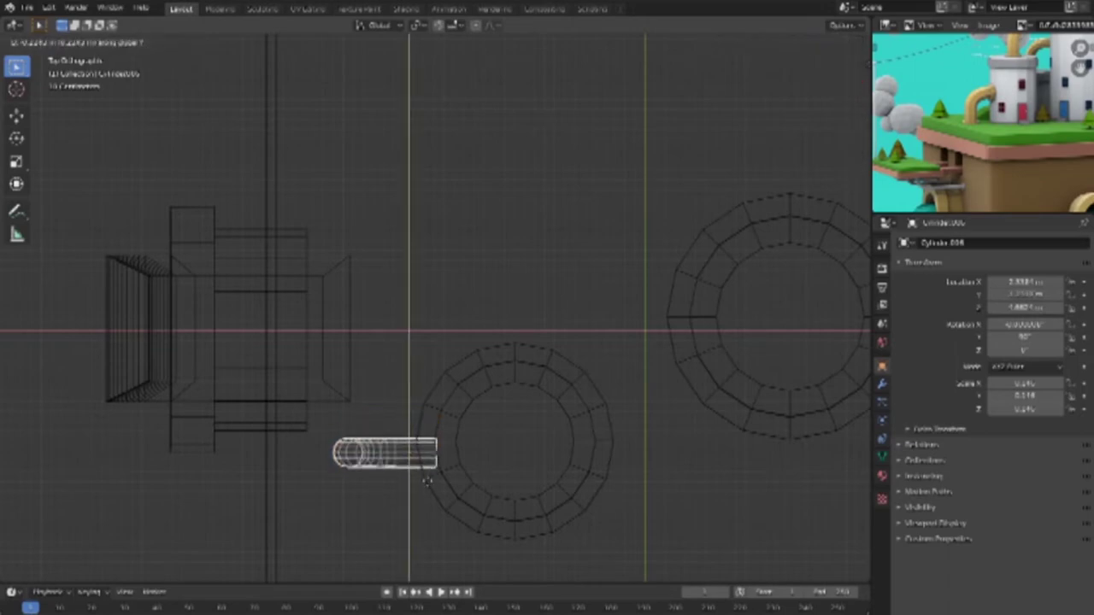
click(427, 475)
Step: Scale the elbow pipe slightly larger and view it from the front
mouse_move(471, 487)
middle_down()
mouse_move(541, 397)
mouse_move(526, 392)
middle_up()
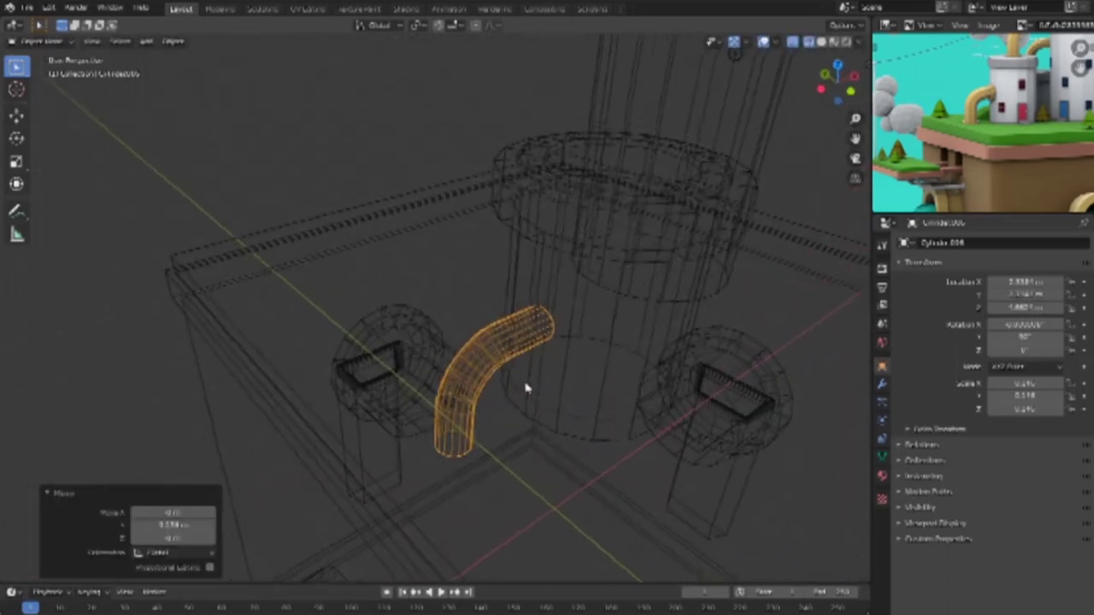
key(shift+z)
mouse_move(538, 429)
middle_down()
mouse_move(476, 410)
mouse_move(488, 390)
mouse_move(593, 384)
mouse_move(683, 409)
mouse_move(496, 407)
mouse_move(439, 379)
mouse_move(440, 364)
mouse_move(480, 371)
middle_up()
scroll(428, 381, up, 4)
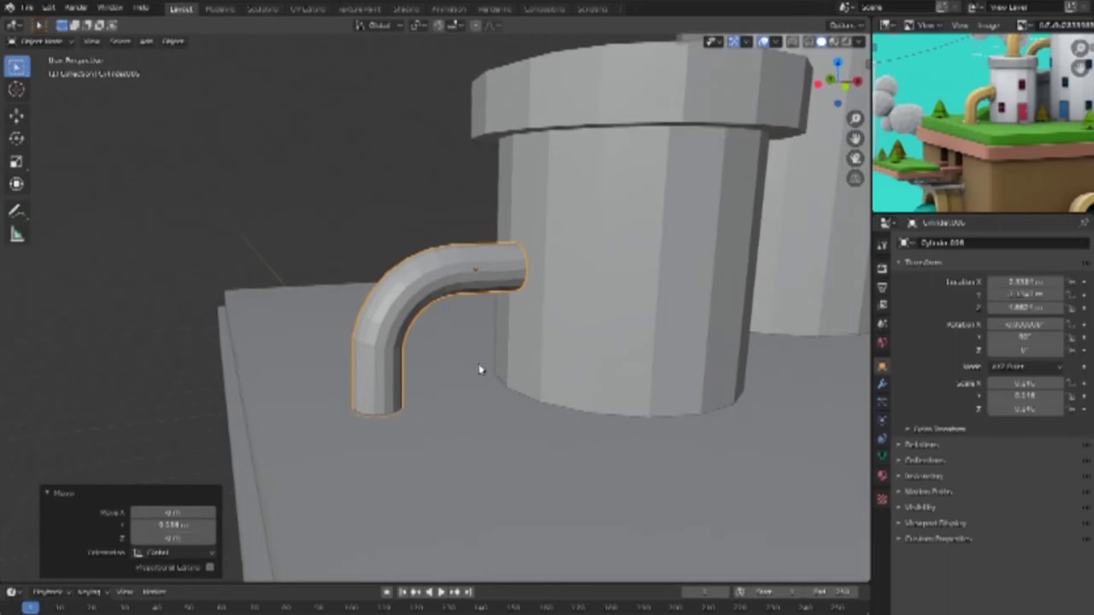
scroll(466, 350, up, 2)
key(s)
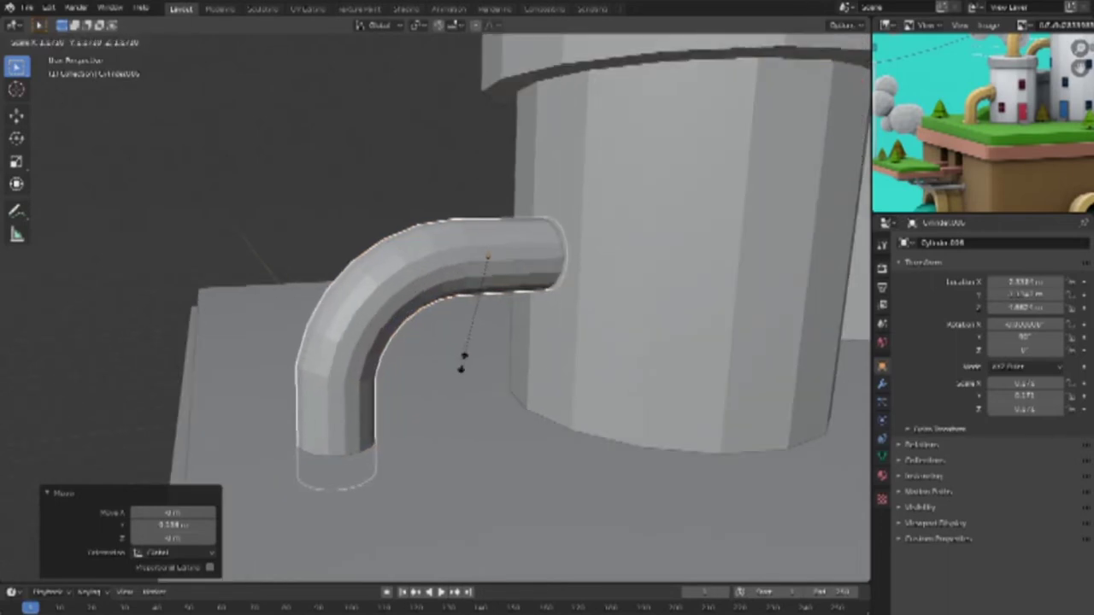
click(468, 363)
scroll(479, 399, down, 5)
mouse_move(435, 383)
middle_down()
mouse_move(425, 379)
mouse_move(471, 401)
middle_up()
scroll(384, 371, up, 3)
scroll(385, 373, up, 2)
key(ctrl+KP_1)
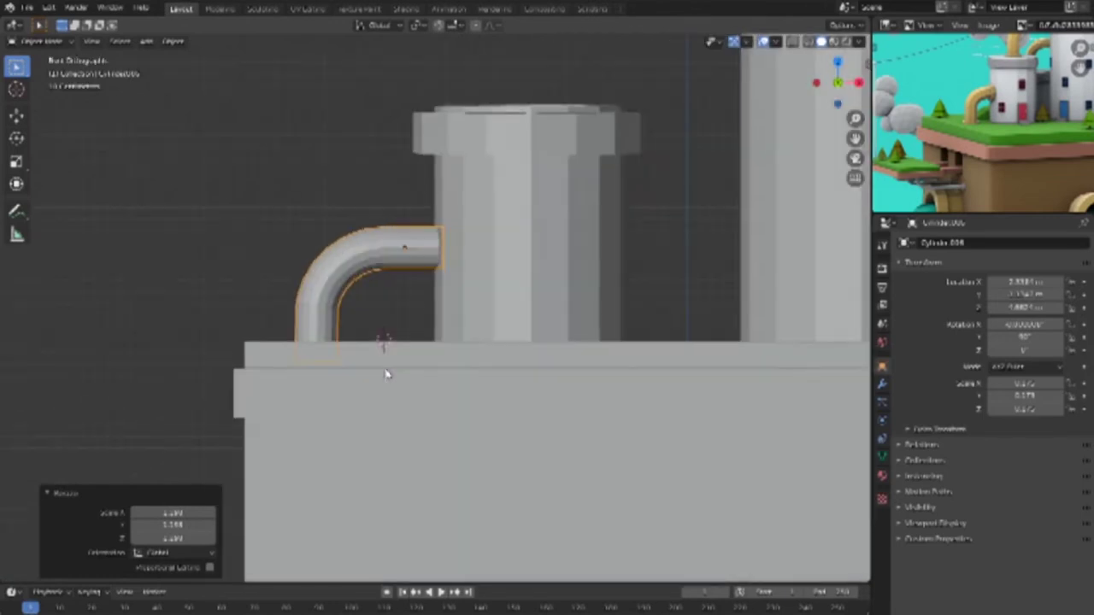
Step: Move the pipe's lower-end vertices along Z down onto the box top
scroll(385, 369, up, 1)
key(shift+z)
scroll(384, 380, up, 1)
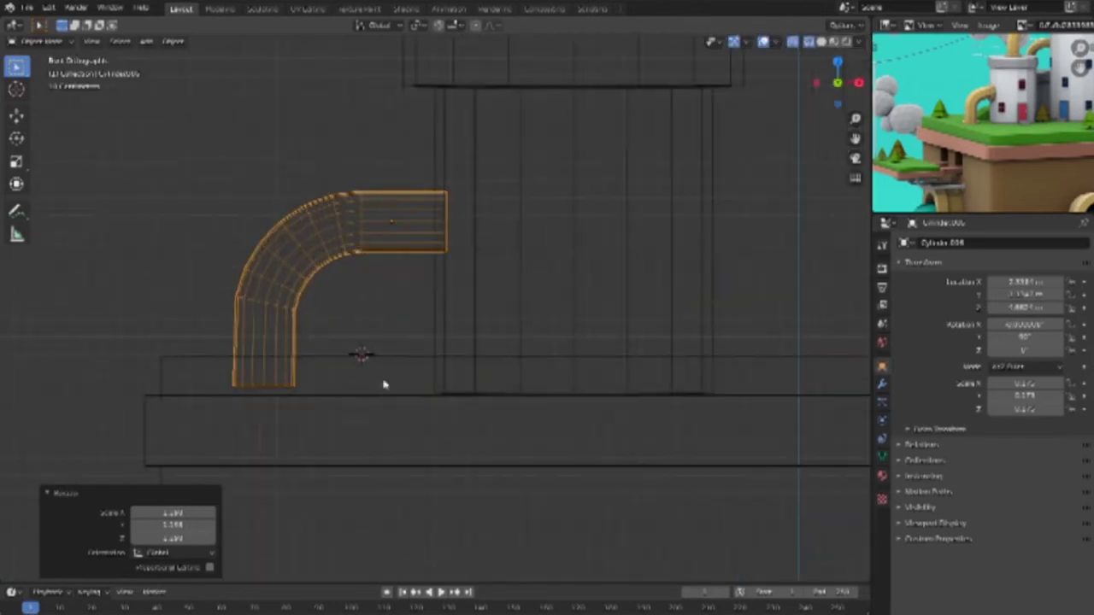
key(Tab)
drag(335, 431, 202, 367)
key(g)
key(z)
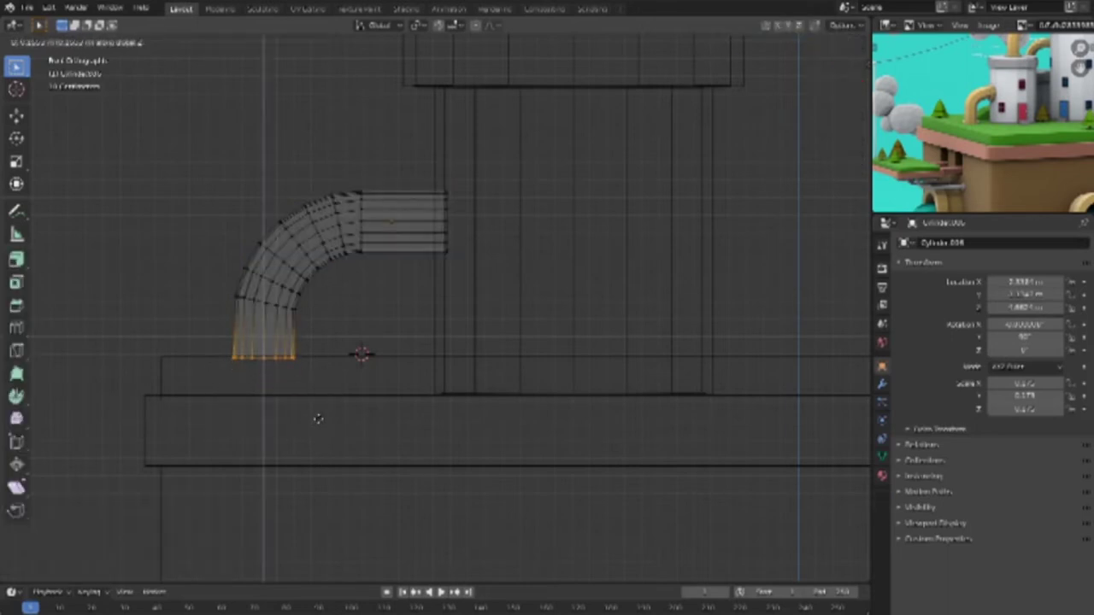
click(317, 420)
Step: Move the horizontal end along X flush with the chimney wall and add an edge loop near it
drag(472, 314, 355, 184)
key(g)
key(z)
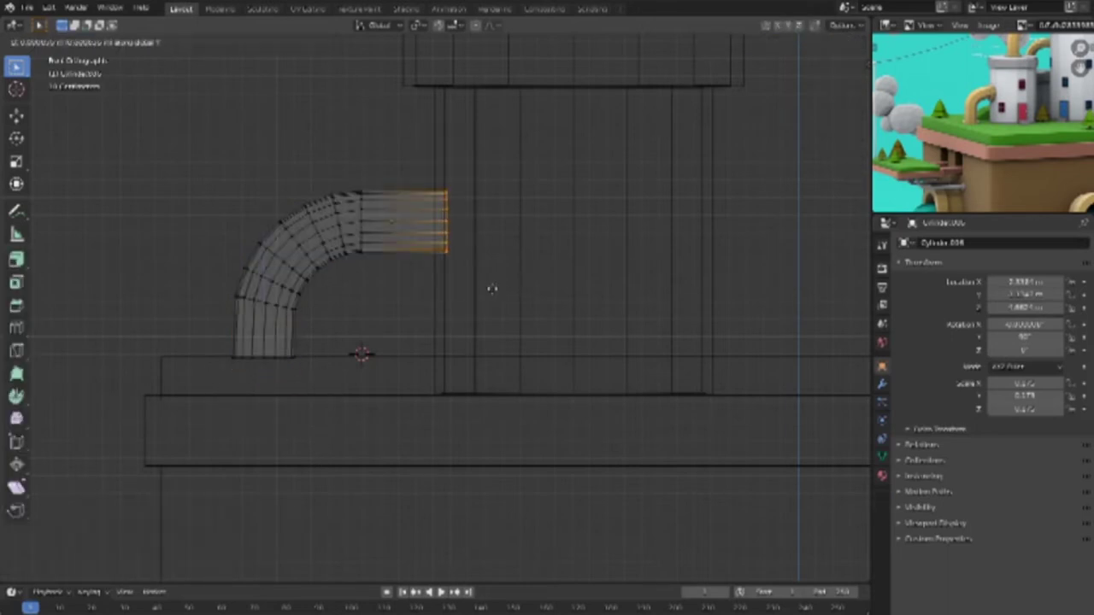
key(x)
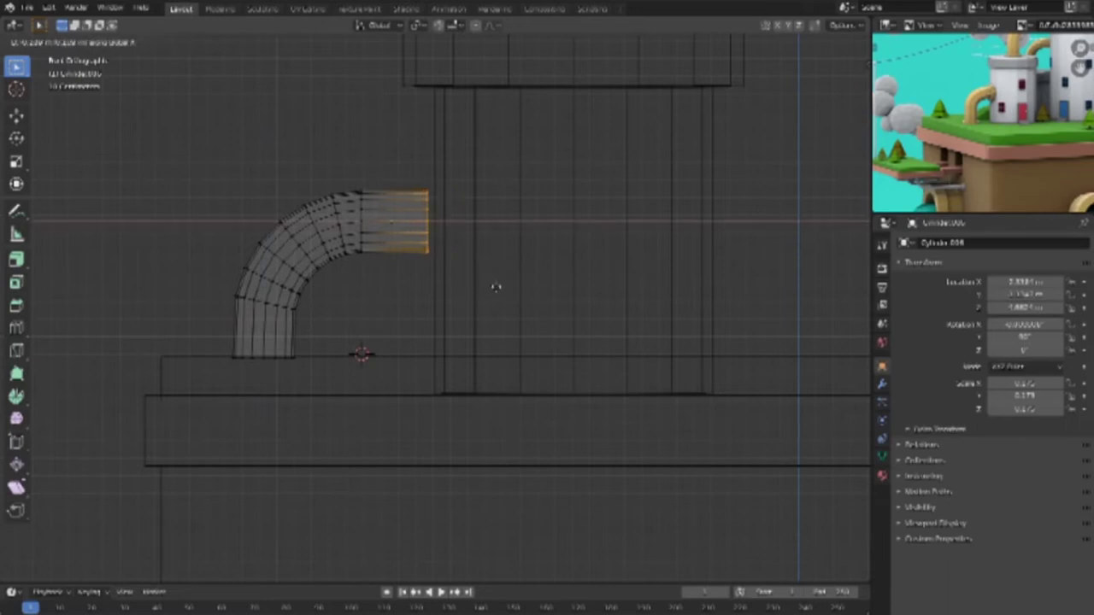
click(497, 291)
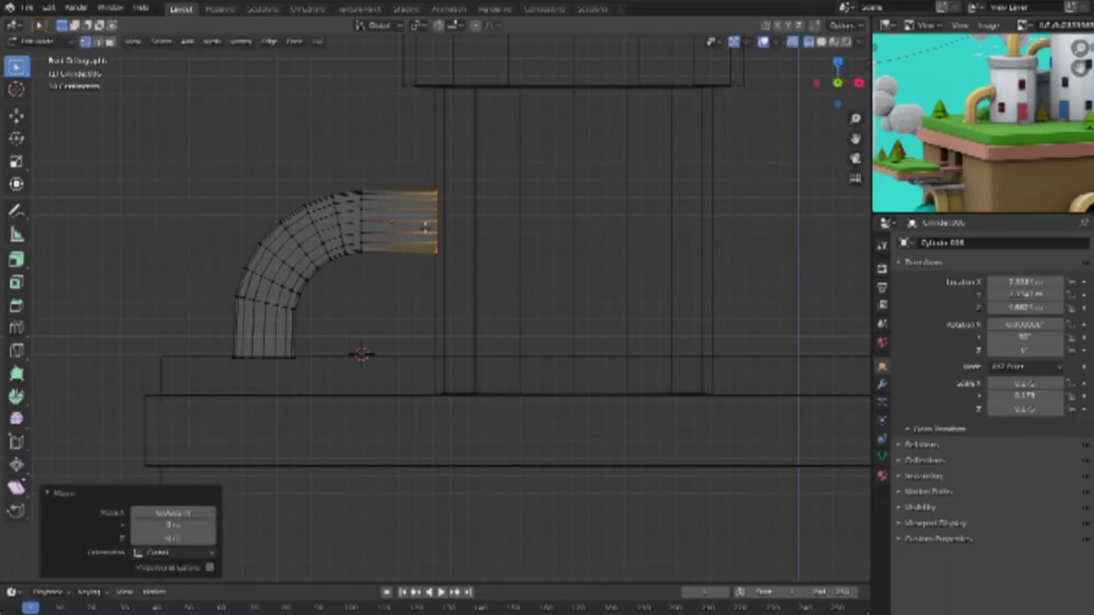
key(ctrl+r)
click(432, 220)
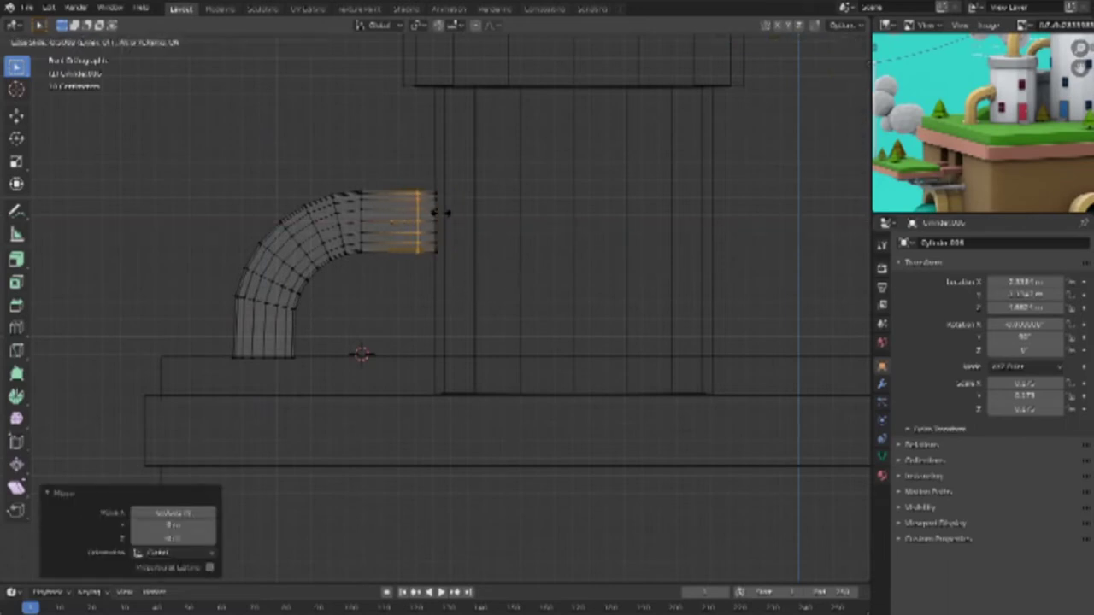
click(442, 221)
mouse_move(470, 306)
middle_down()
mouse_move(518, 395)
mouse_move(500, 380)
middle_up()
Step: Select the pipe's end face ring at the chimney and extrude it outward into a rim
click(110, 42)
key(shift+z)
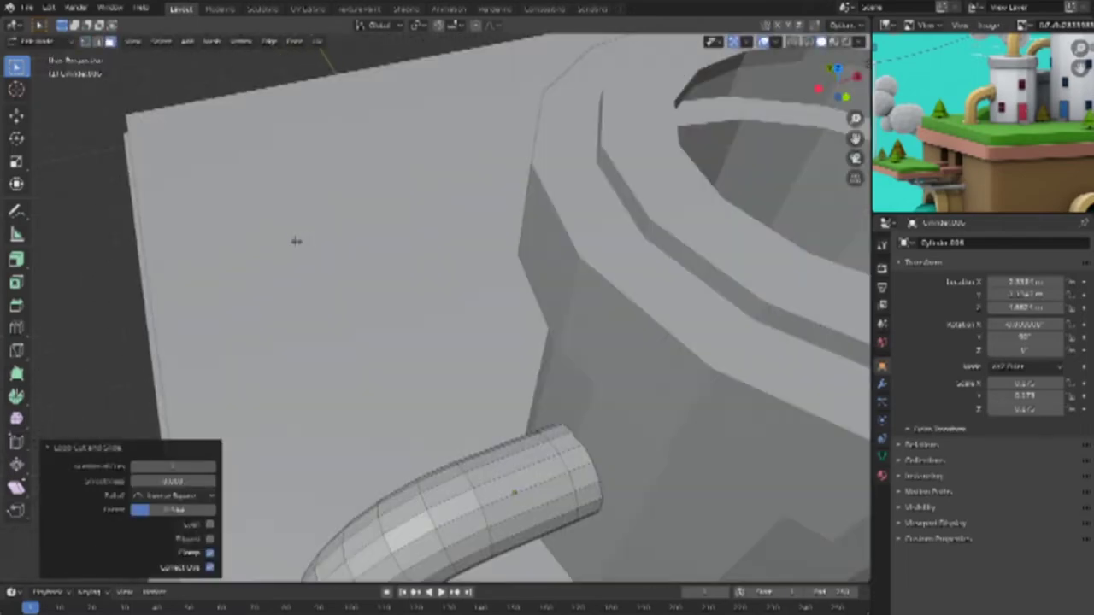
click(563, 439)
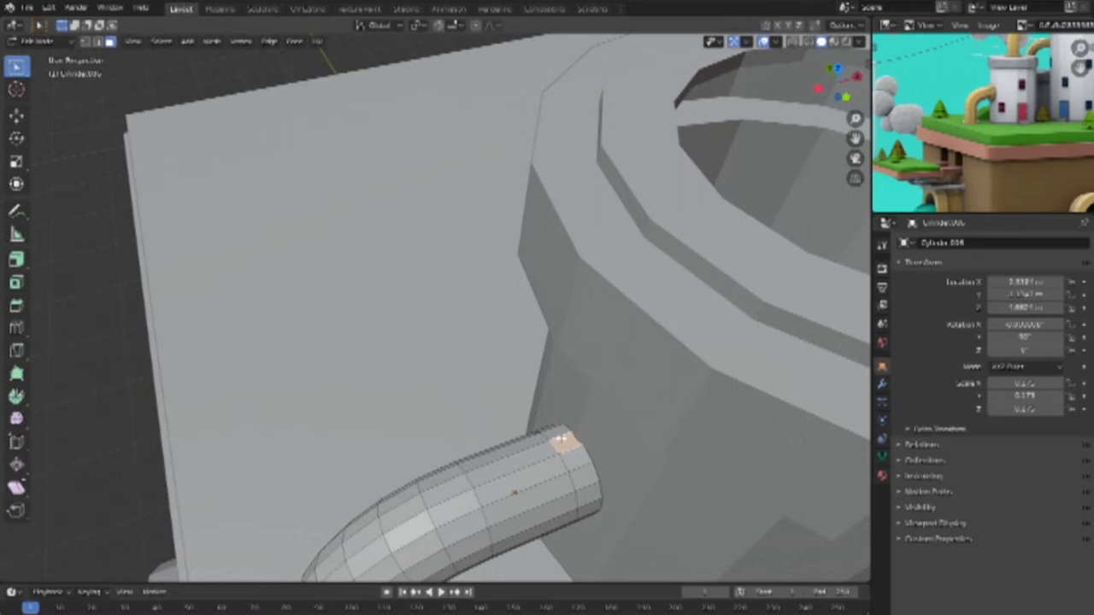
shift+click(596, 512)
alt+click(585, 476)
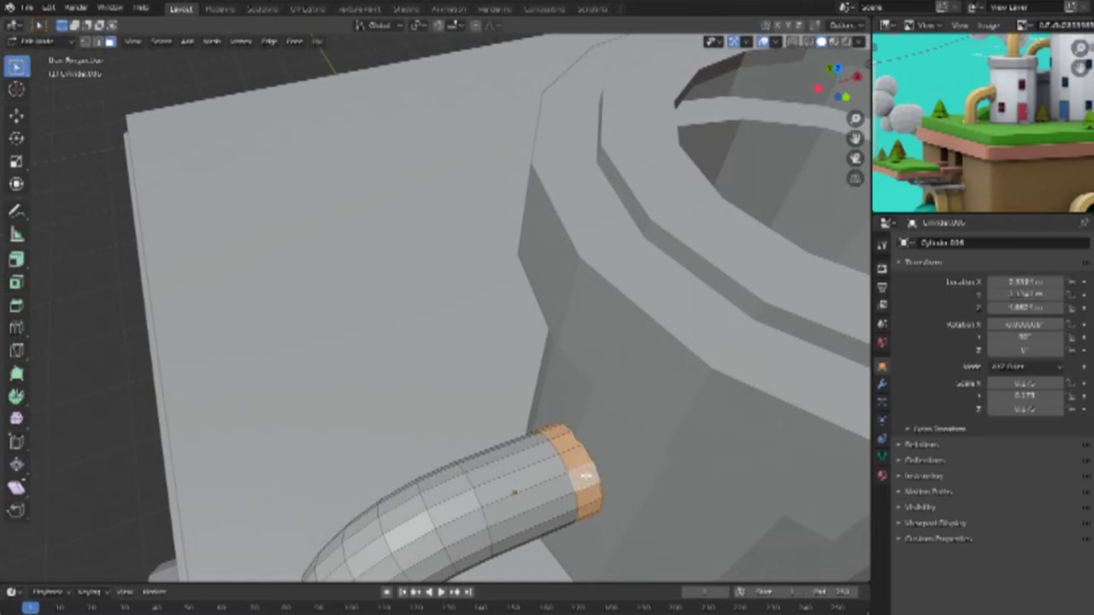
click(16, 258)
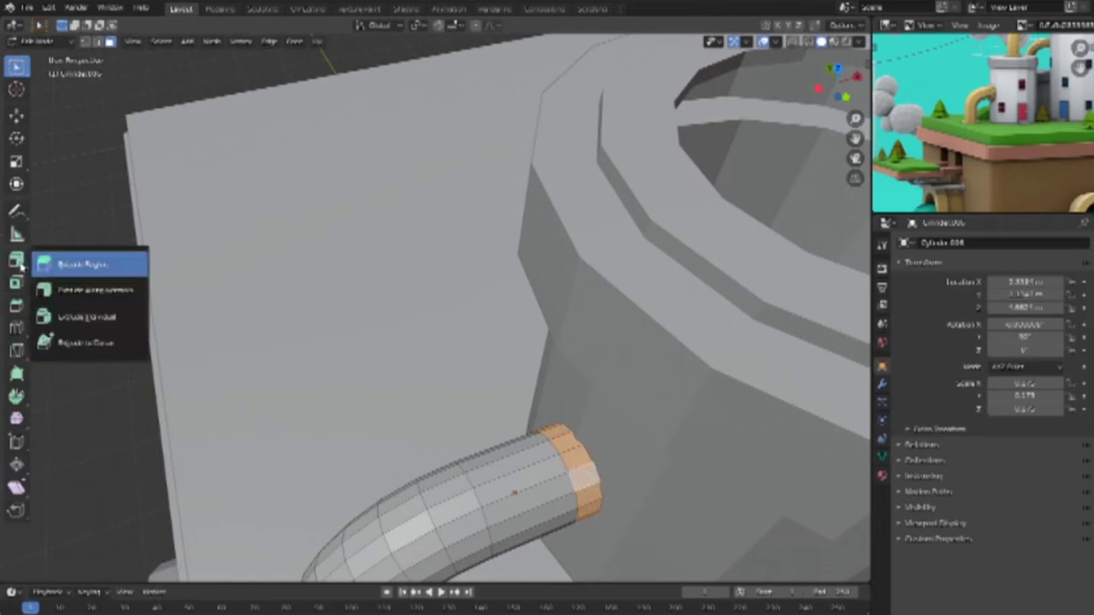
drag(541, 485, 568, 454)
middle_drag(568, 455, 427, 348)
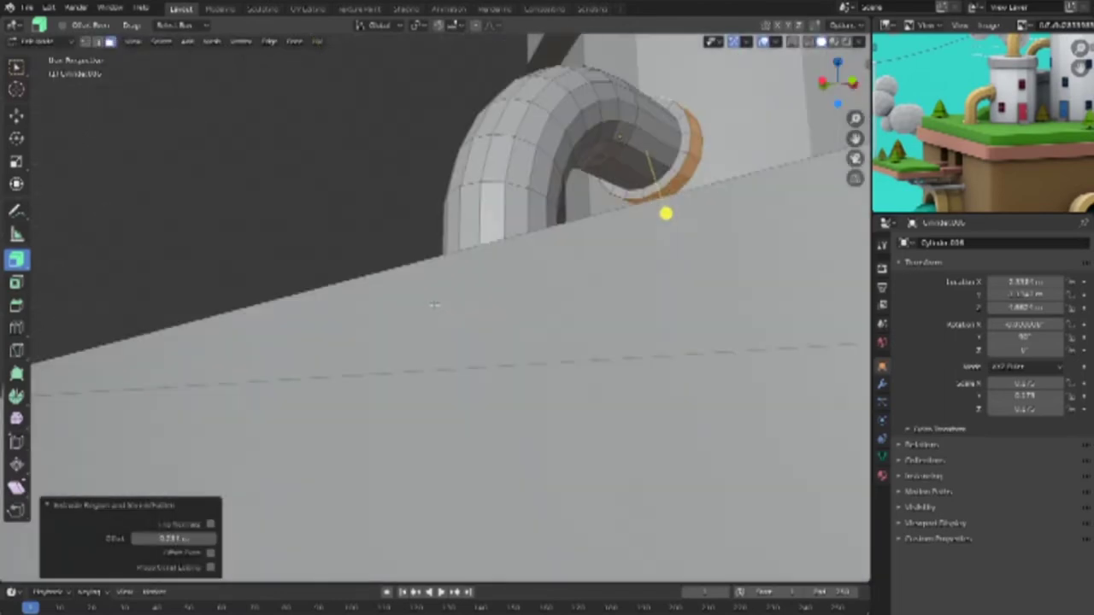
scroll(426, 349, down, 2)
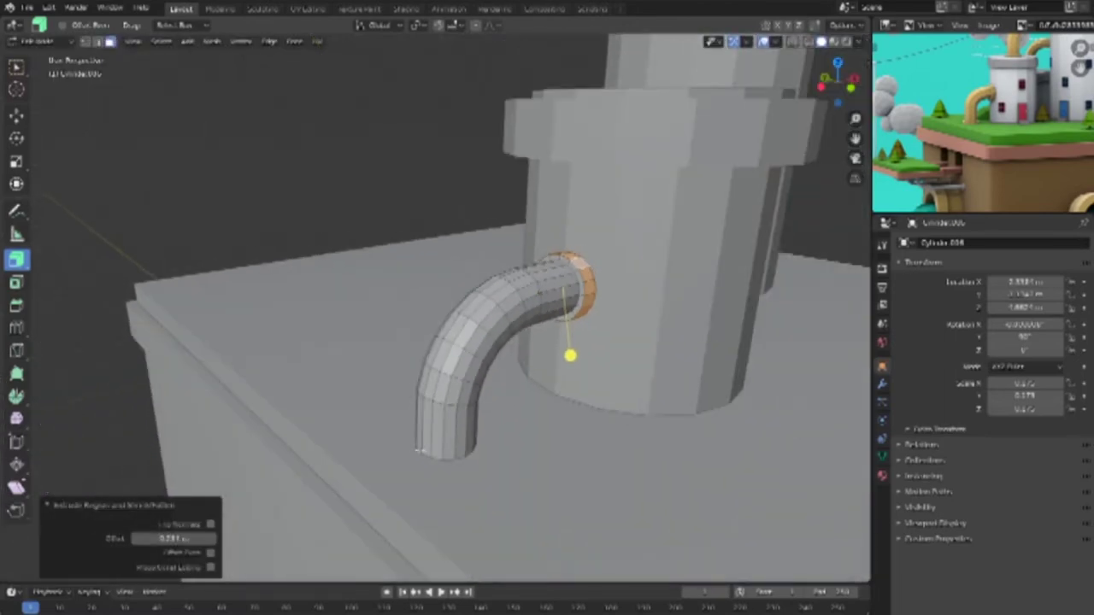
Step: Loop-cut near the lower end, scale the bottom face ring outward into a rim, and exit Edit Mode
key(ctrl+r)
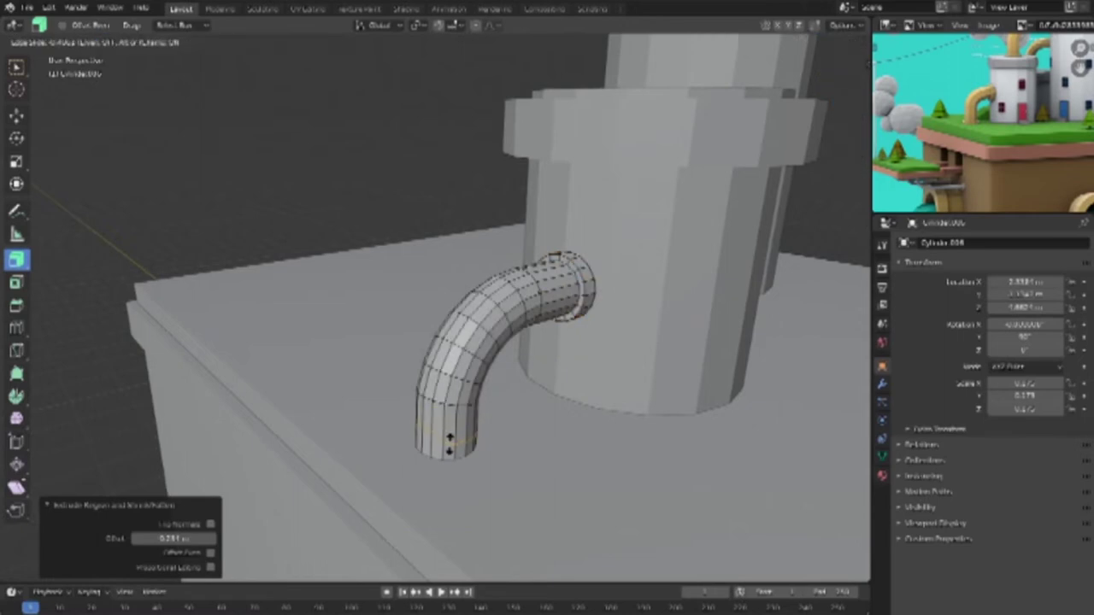
click(450, 440)
key(e)
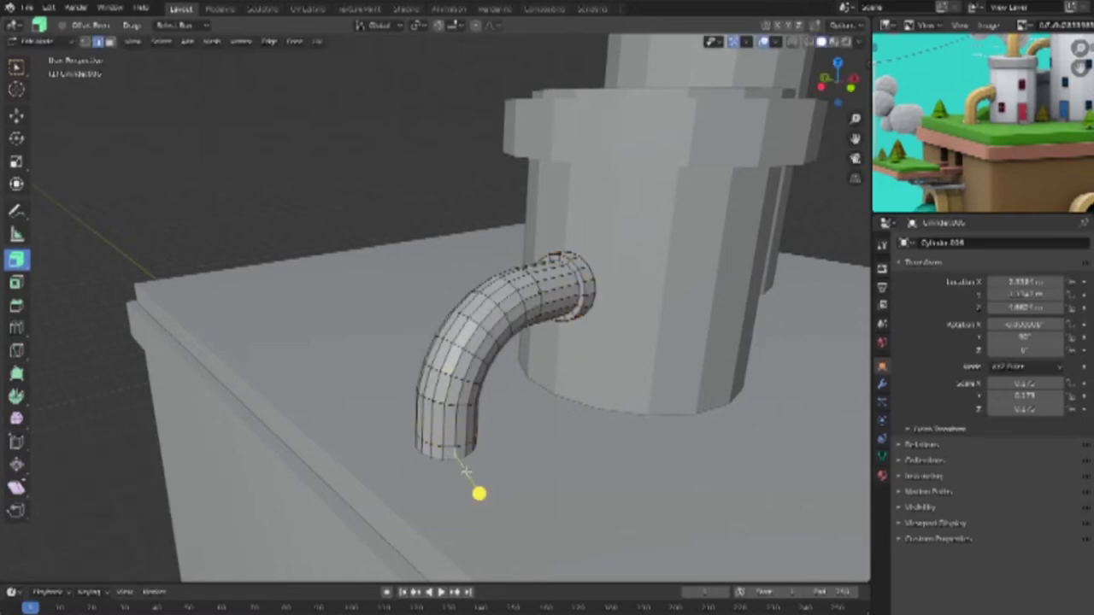
right_click(478, 493)
click(451, 456)
key(e)
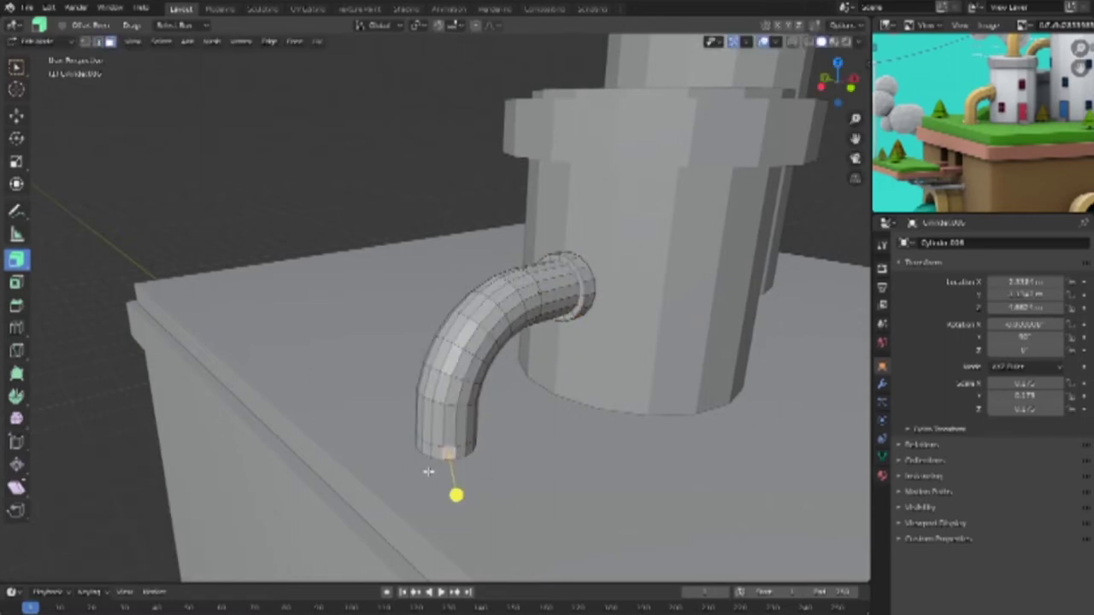
alt+click(449, 371)
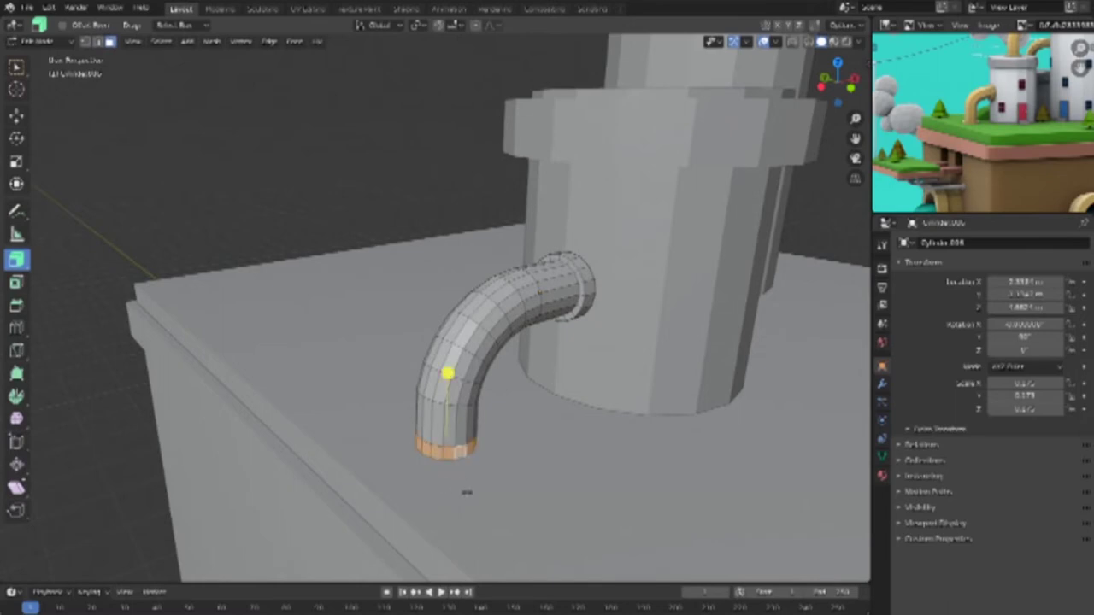
key(s)
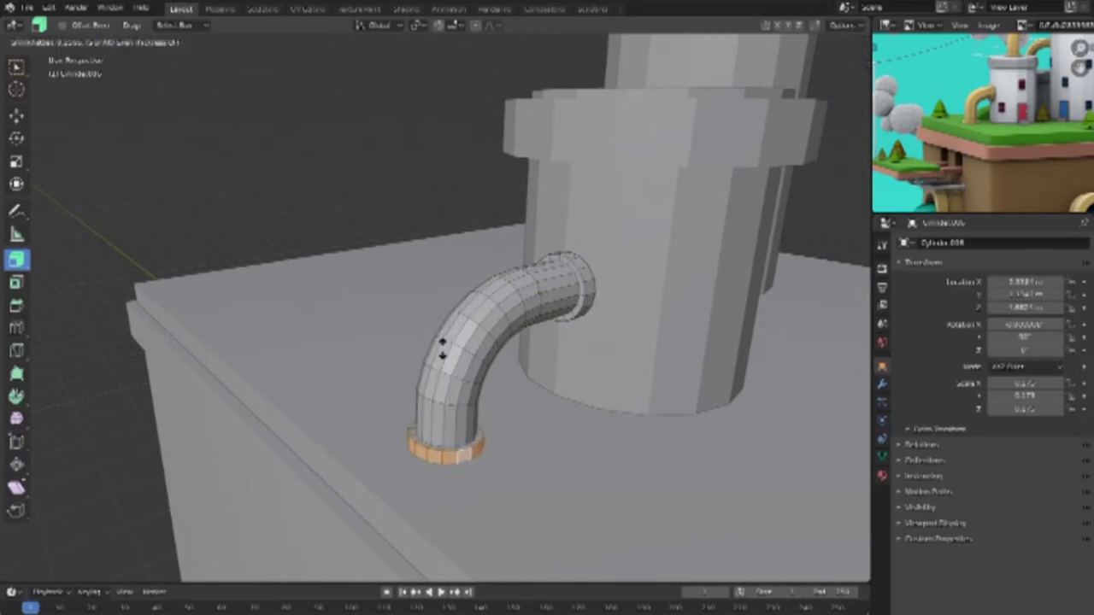
click(443, 374)
key(Tab)
key(alt+a)
mouse_move(590, 447)
middle_down()
mouse_move(542, 398)
mouse_move(476, 371)
middle_up()
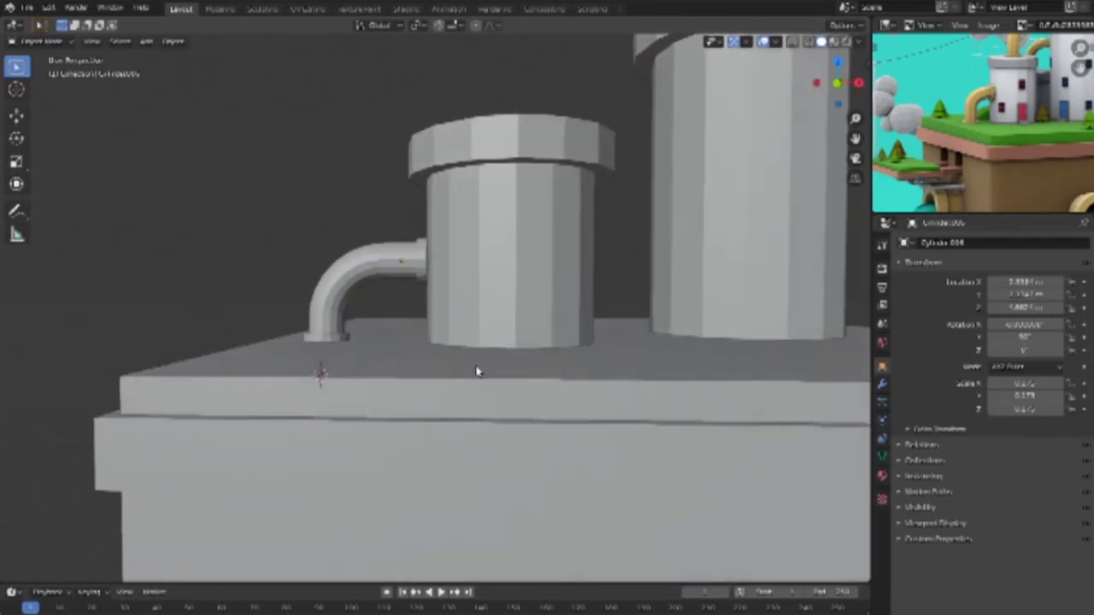
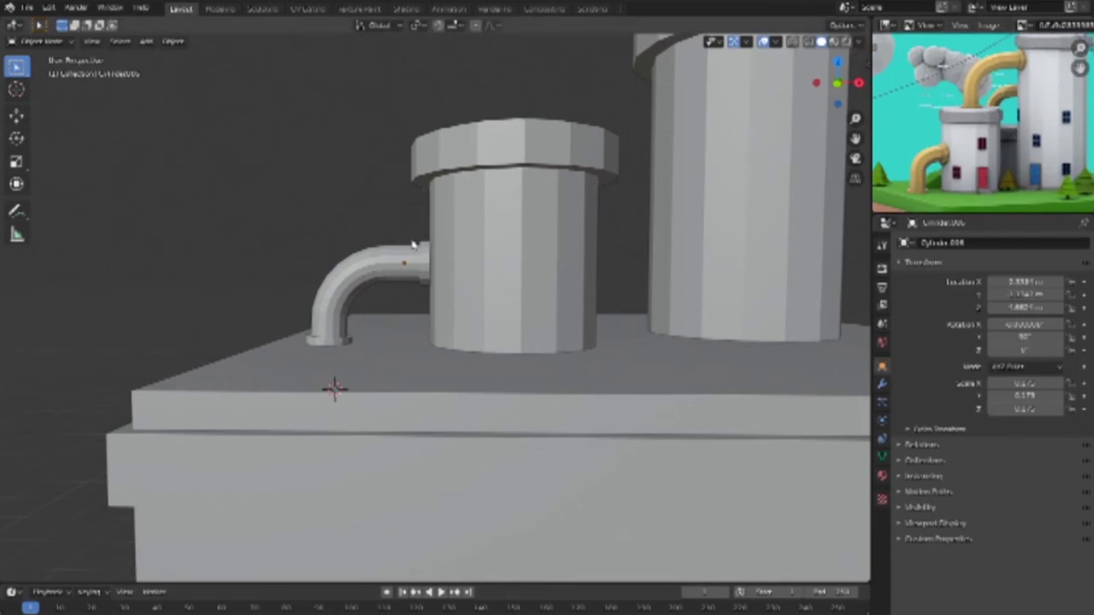
Step: In top wireframe view, duplicate the small bent pipe and drop the copy at the ring centre
key(KP_7)
key(x)
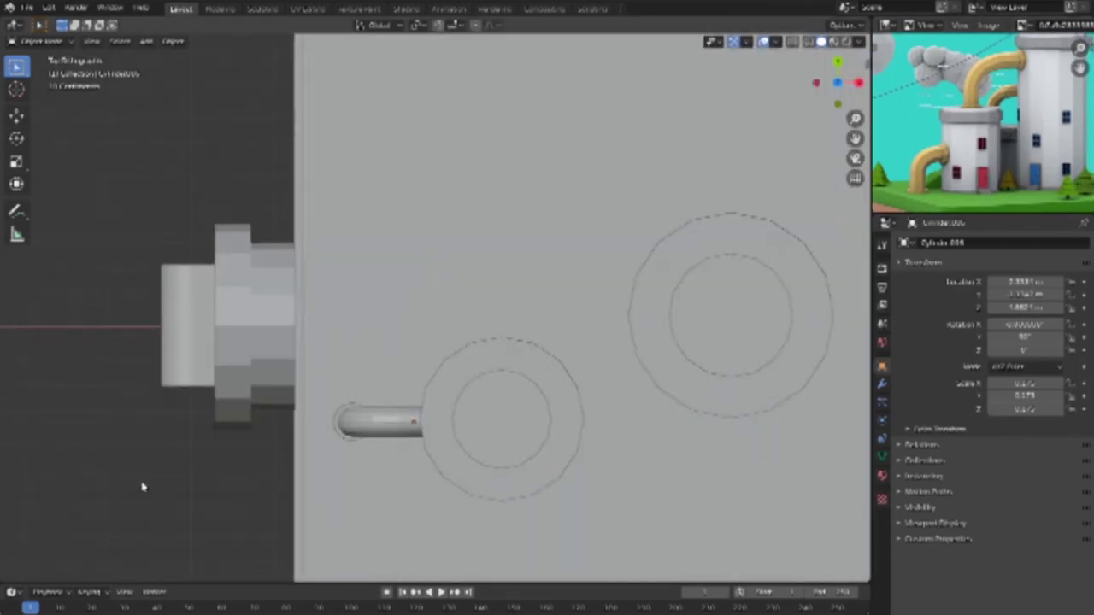
key(shift+z)
click(390, 420)
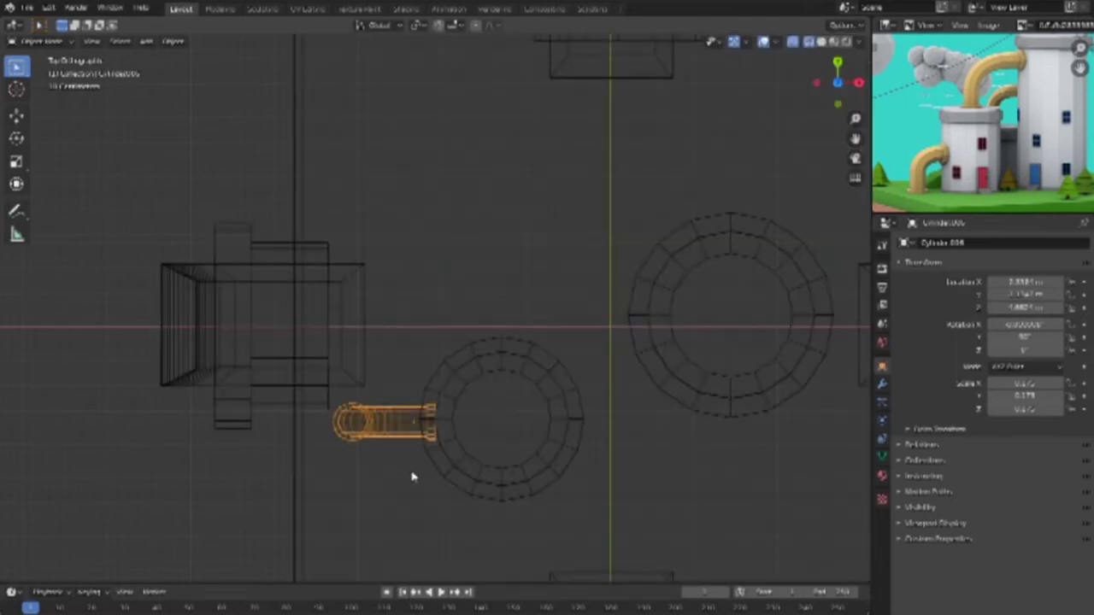
key(shift+d)
click(564, 473)
Step: Scale the pipe copy up, then refine its size and position against the taller tower
key(s)
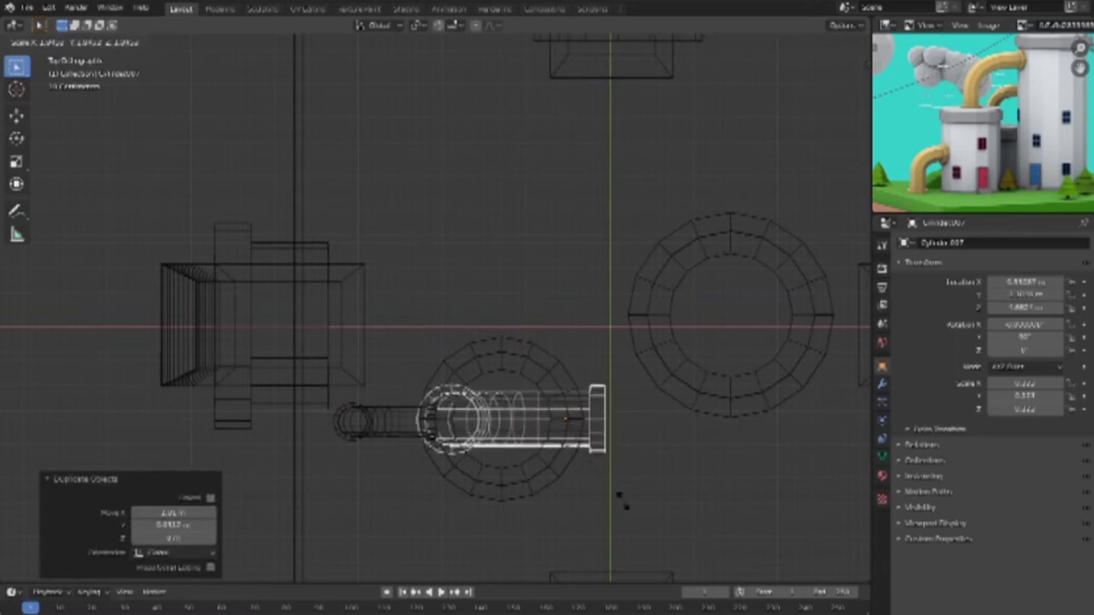
click(654, 527)
key(g)
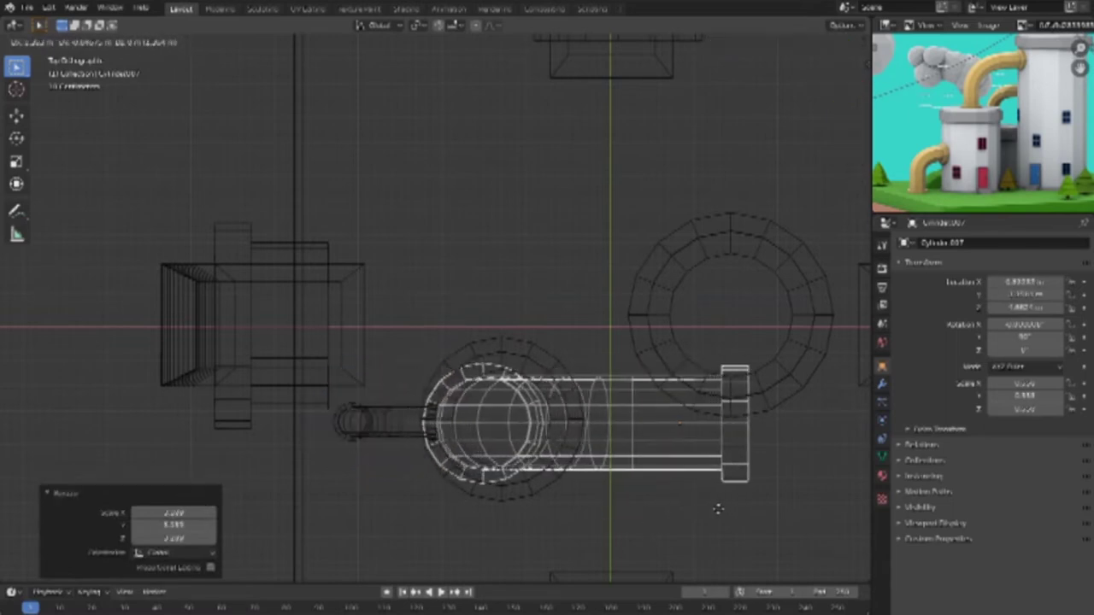
click(732, 513)
key(s)
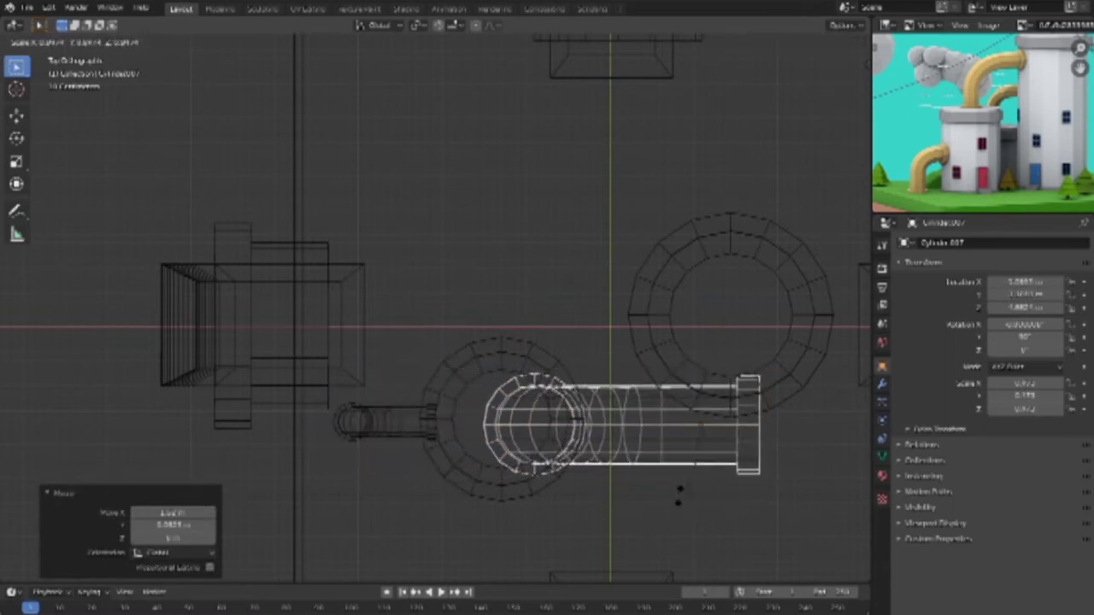
click(681, 493)
key(g)
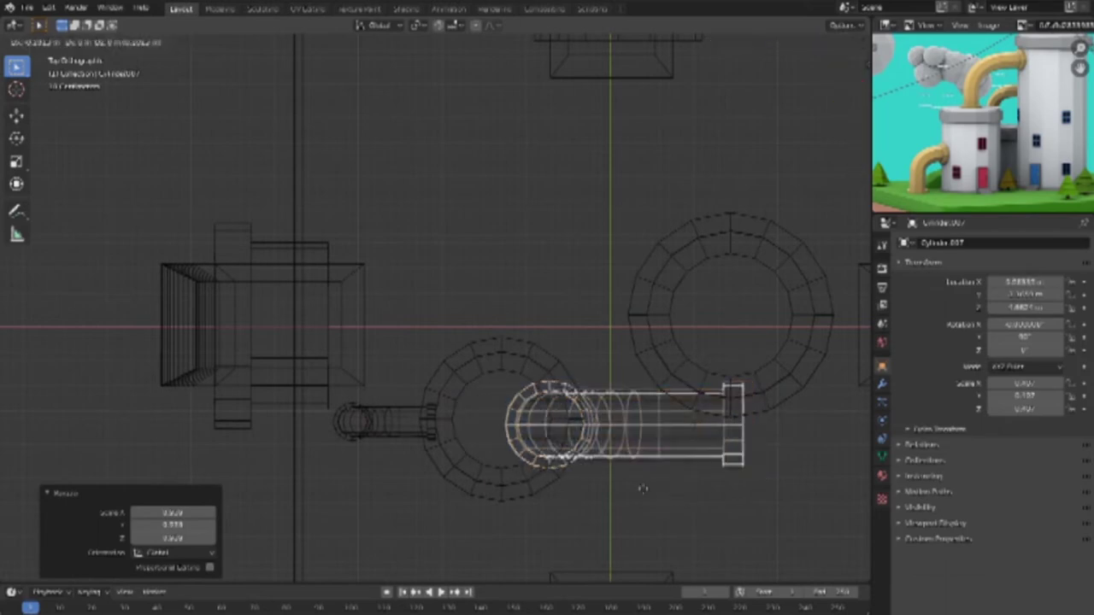
click(608, 489)
mouse_move(650, 420)
middle_down()
mouse_move(655, 361)
mouse_move(707, 373)
middle_up()
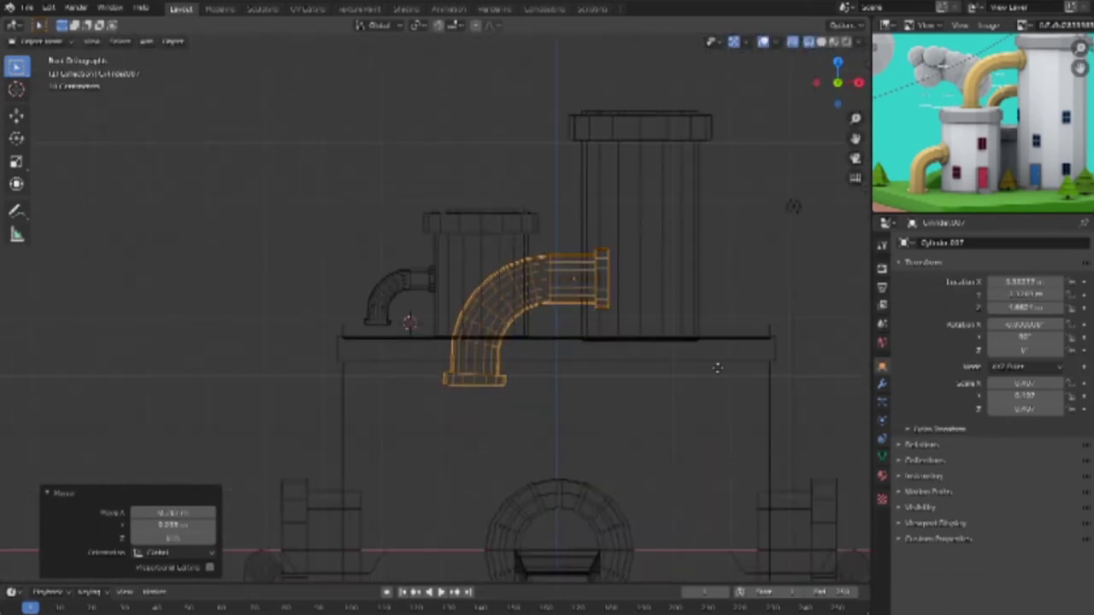
Step: Raise the larger pipe vertically, shrink it, and set it atop the small cylinder
key(g)
key(z)
click(736, 263)
key(s)
click(681, 235)
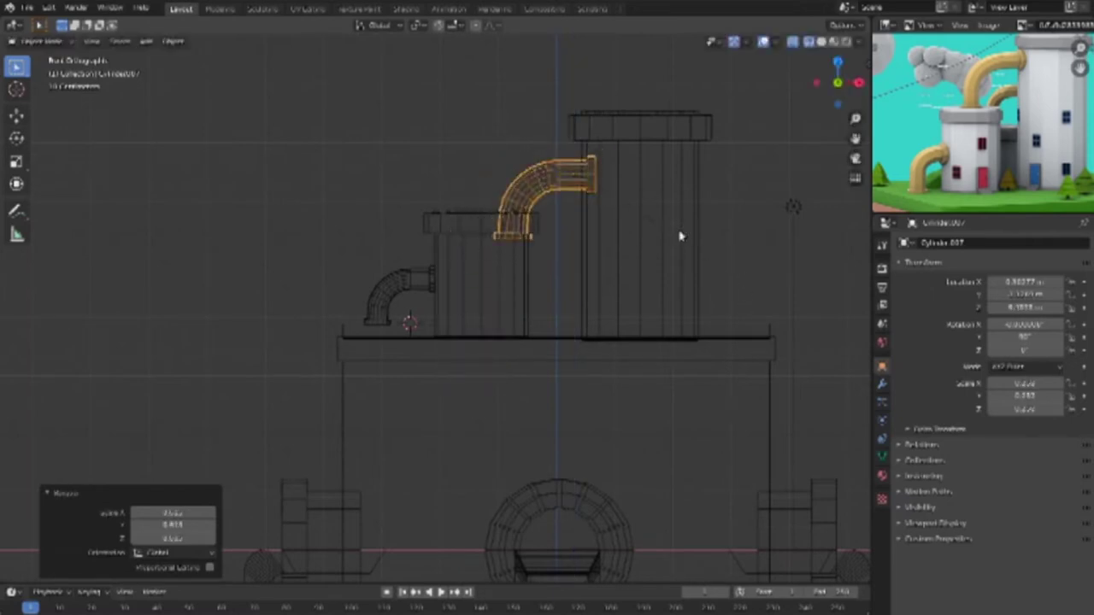
key(g)
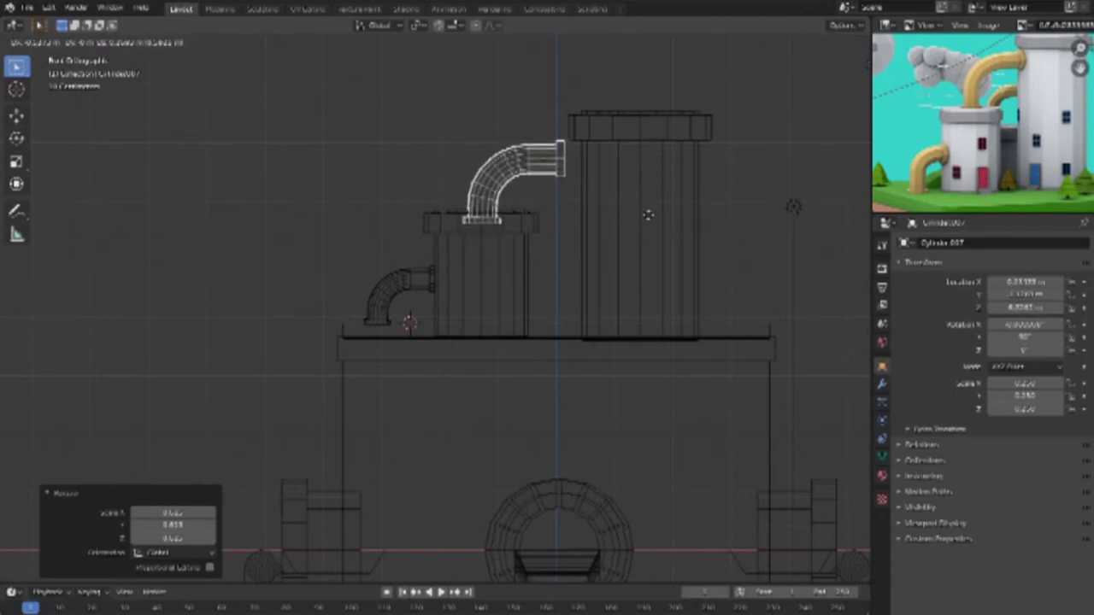
click(647, 215)
Step: In Edit Mode, box-select the pipe's far end and extend it along X into the tall chimney
key(Tab)
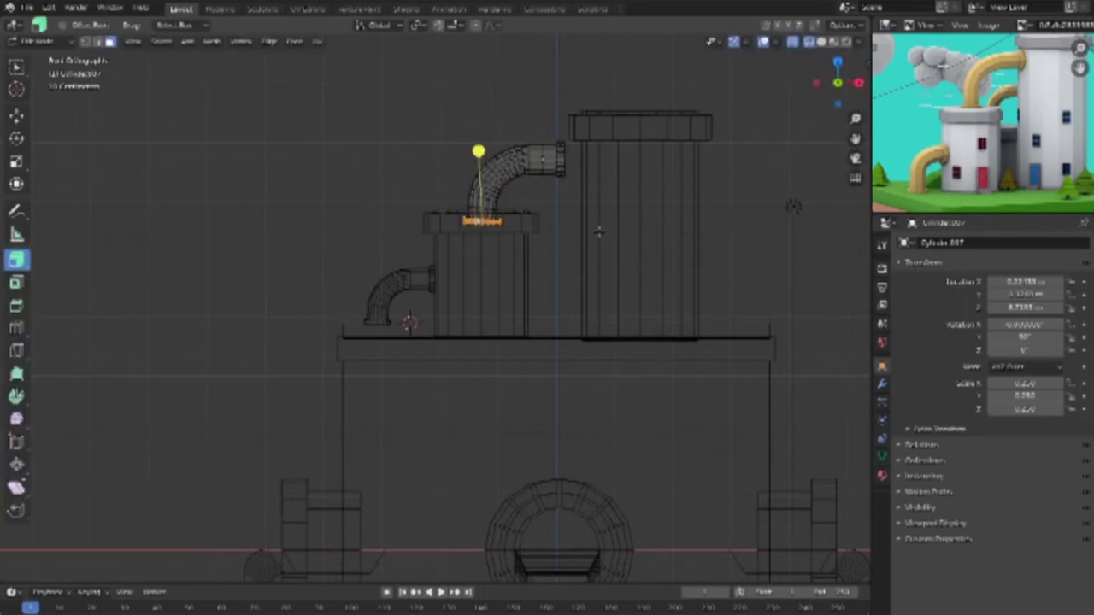
click(16, 66)
drag(546, 121, 598, 234)
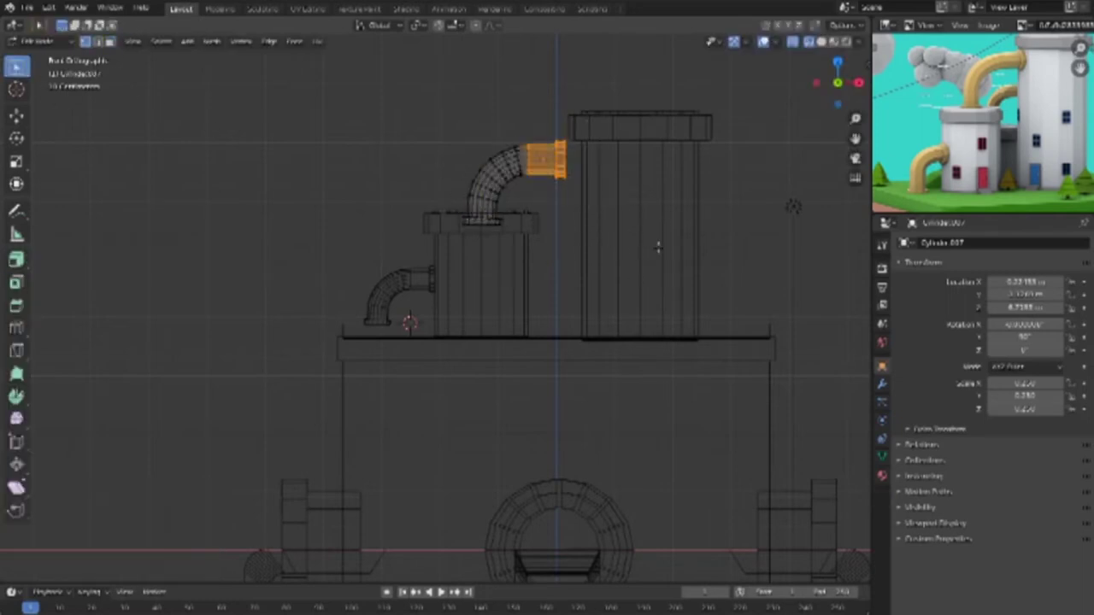
drag(542, 123, 601, 234)
key(g)
key(x)
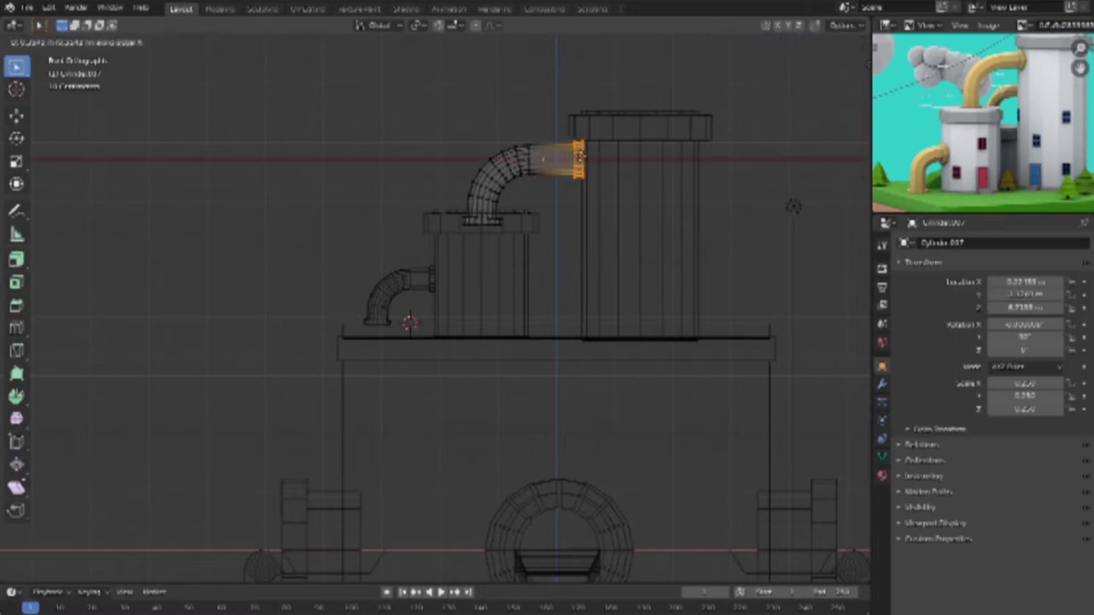
click(579, 157)
Step: Raise the pipe's lower flange face slightly along Z, then check the joint in solid shading
drag(525, 256, 443, 208)
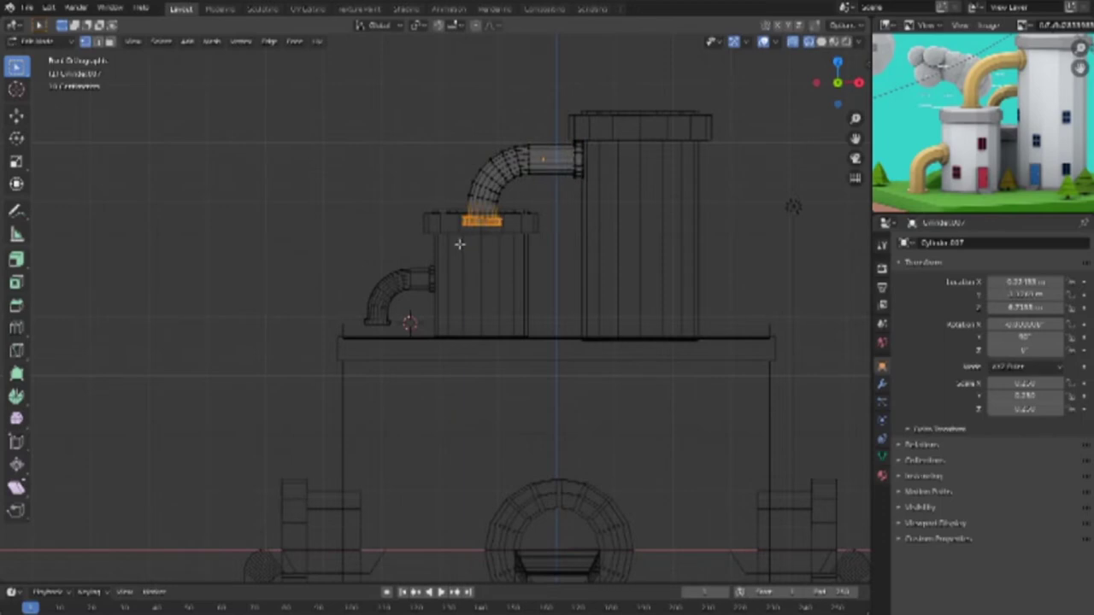
key(g)
key(z)
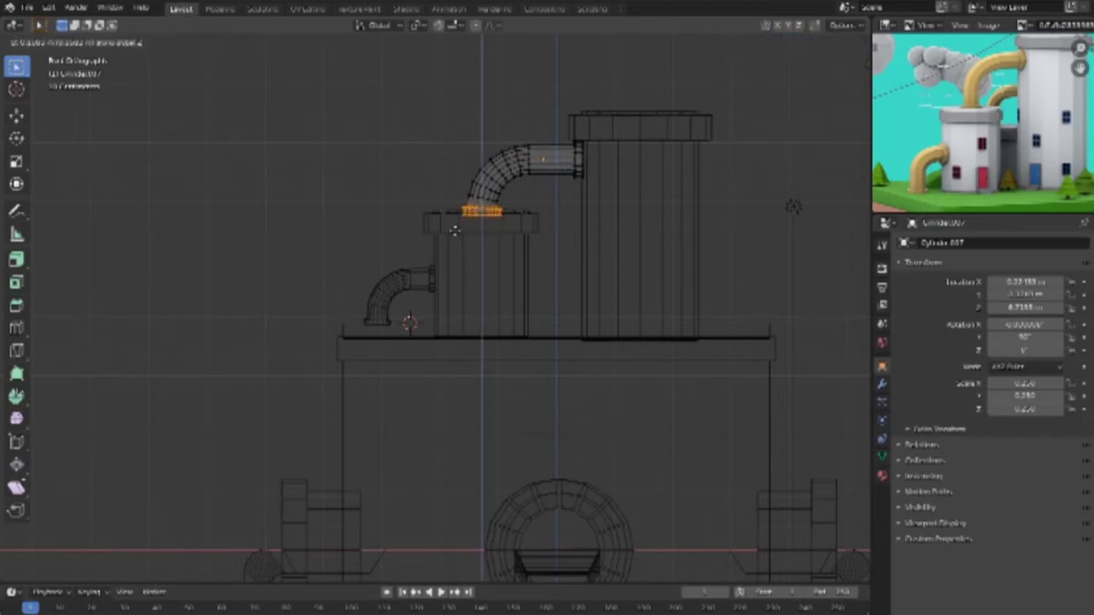
click(454, 228)
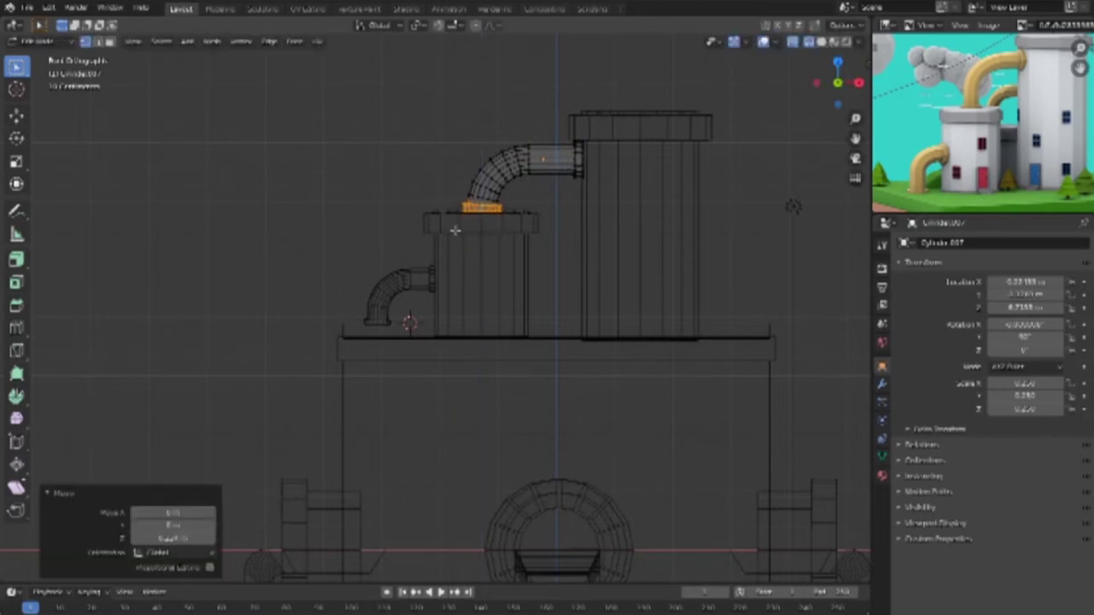
key(shift+z)
mouse_move(591, 280)
middle_down()
mouse_move(649, 325)
mouse_move(723, 319)
mouse_move(557, 292)
middle_up()
key(KP_7)
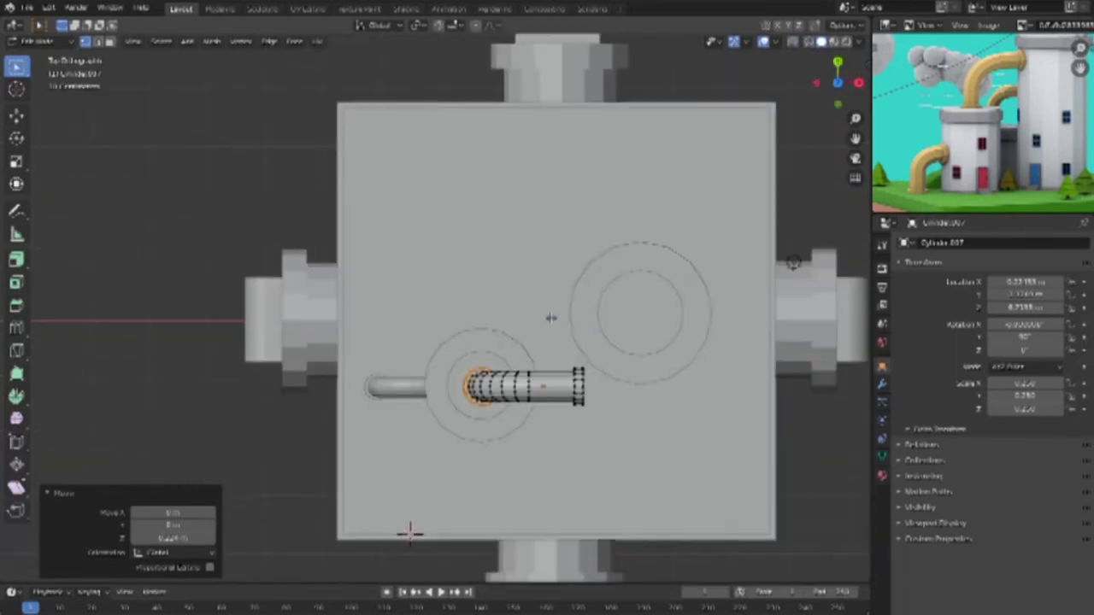
Step: Back in Object Mode, move the tall chimney cylinder so the larger pipe's end meets its side
key(Tab)
click(610, 337)
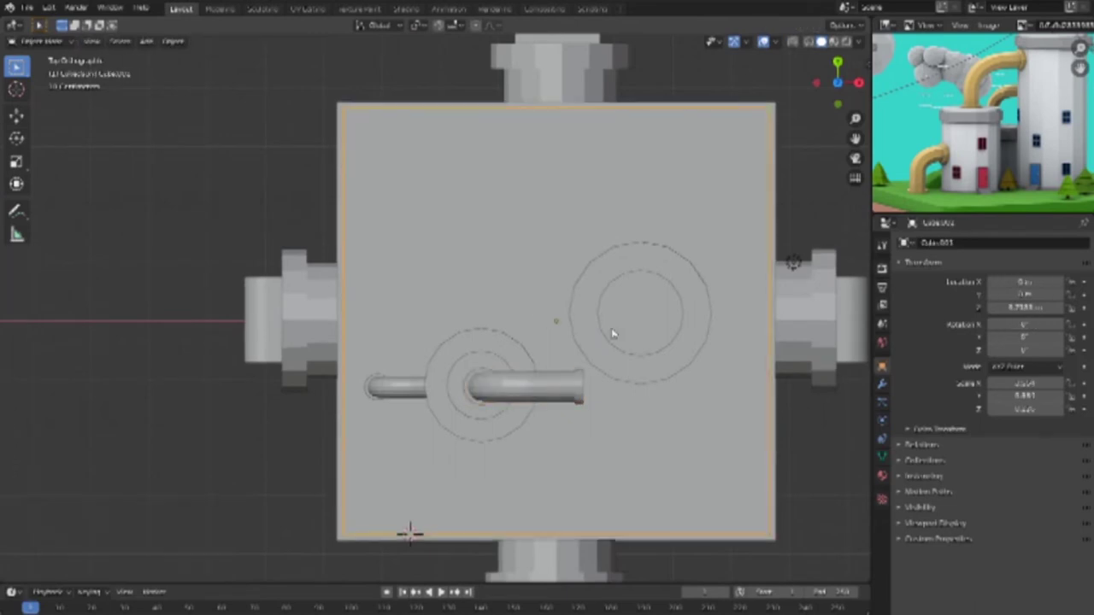
click(593, 289)
key(shift+z)
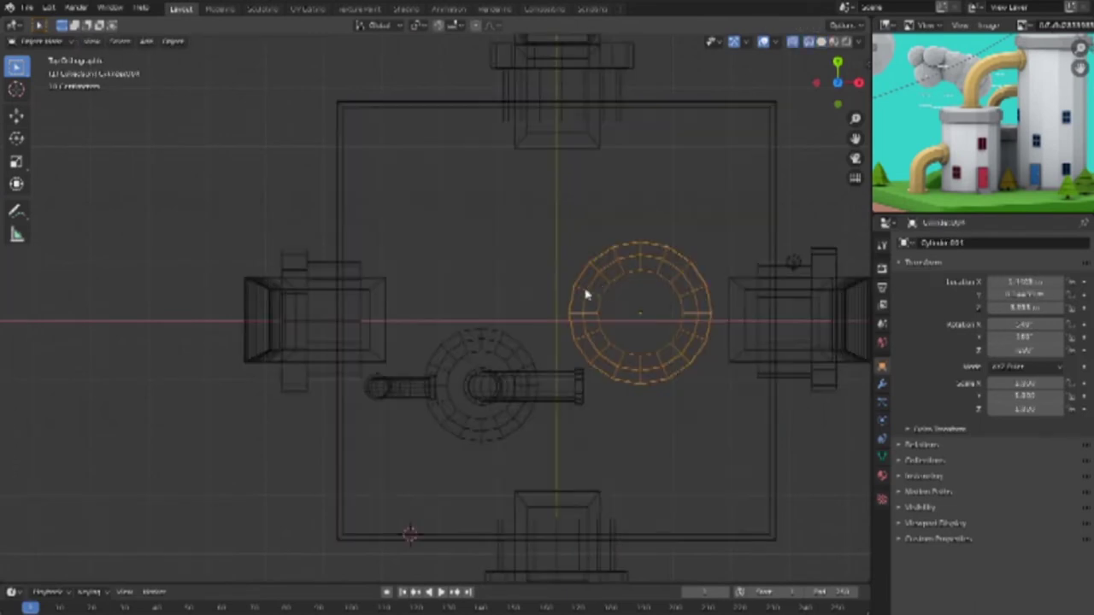
key(g)
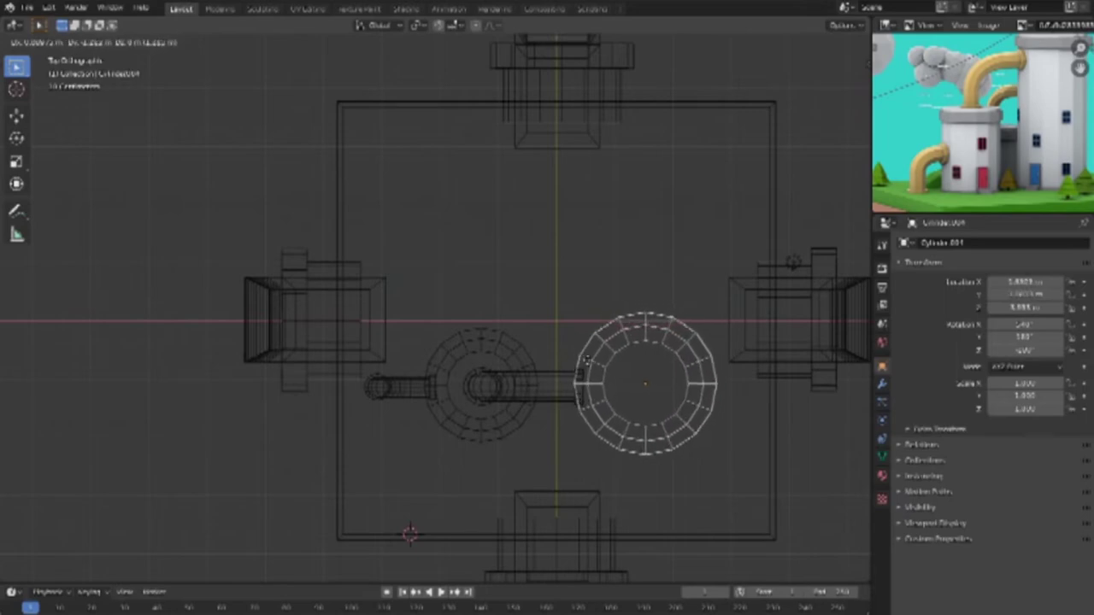
click(584, 363)
mouse_move(605, 283)
middle_down()
mouse_move(613, 170)
mouse_move(605, 203)
mouse_move(737, 240)
middle_up()
key(shift+z)
click(737, 239)
mouse_move(518, 347)
middle_down()
mouse_move(740, 347)
mouse_move(740, 407)
mouse_move(629, 364)
mouse_move(523, 373)
middle_up()
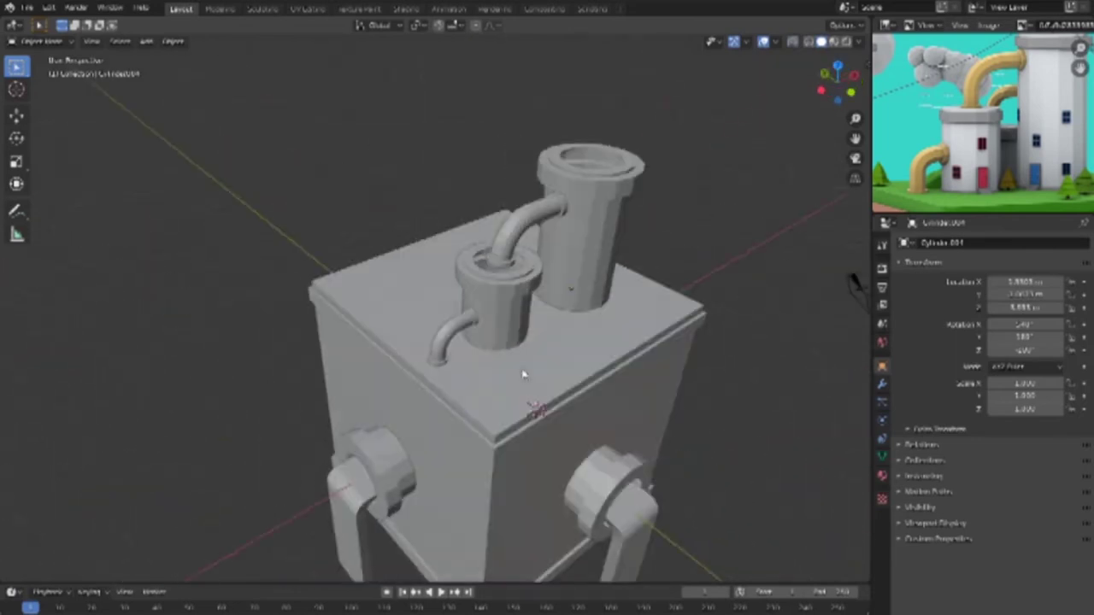
Step: Fill the small cup cylinder's inner top opening with a face in edge select mode
scroll(513, 307, up, 3)
scroll(538, 235, up, 3)
click(574, 214)
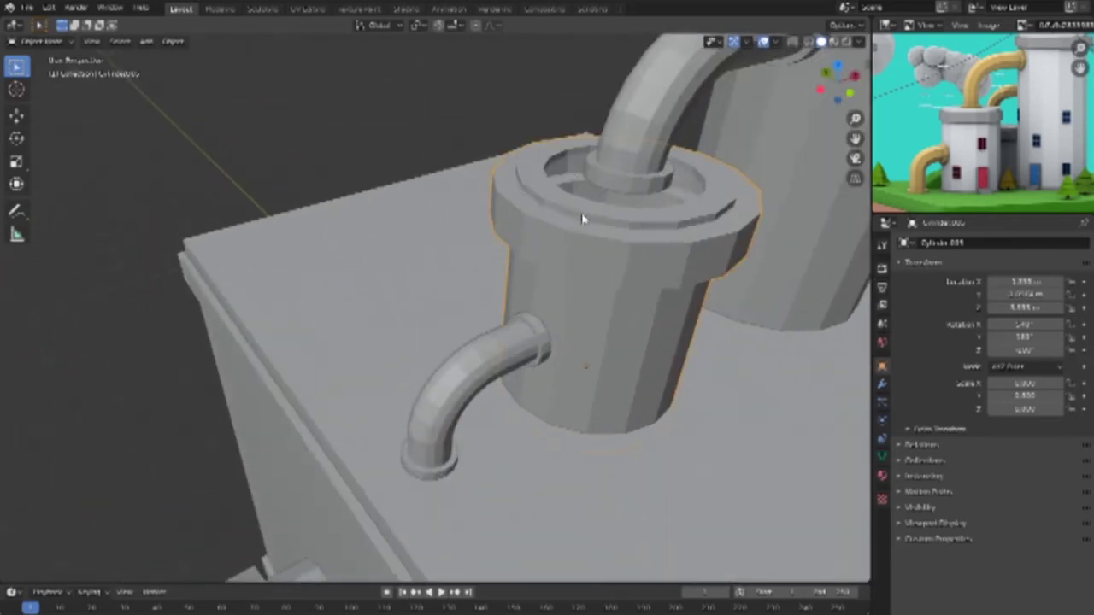
key(Tab)
click(99, 42)
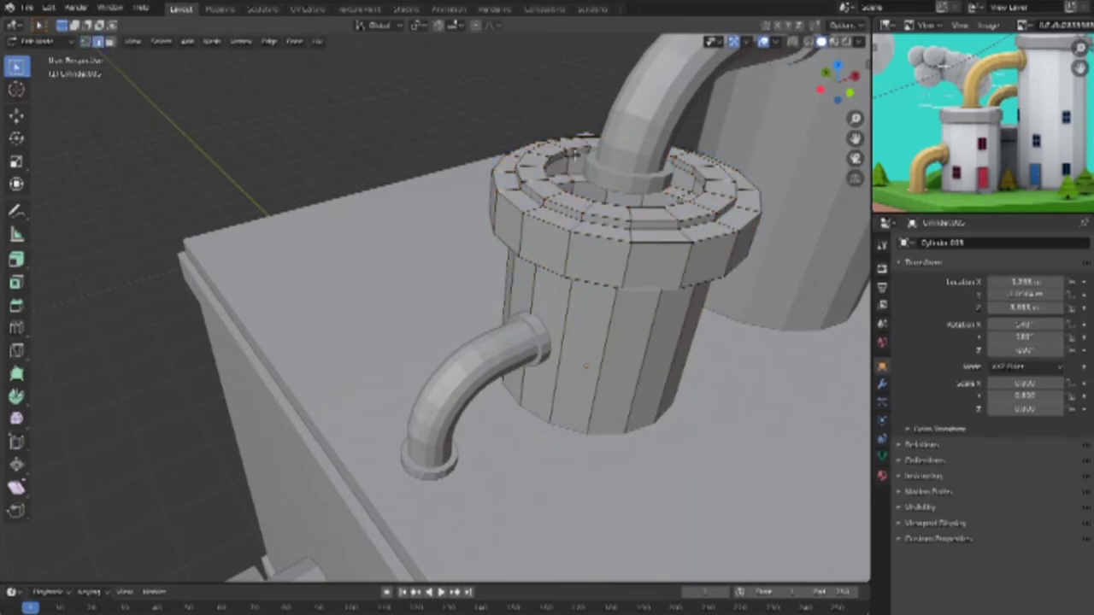
middle_drag(596, 203, 779, 360)
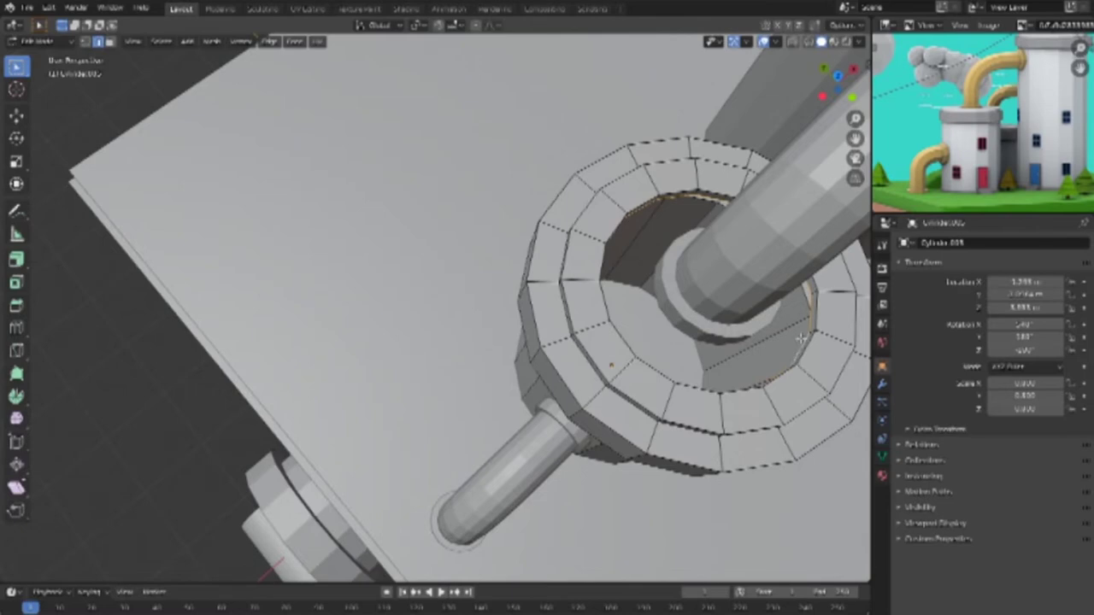
key(f)
key(Tab)
Step: Cap the tall chimney's inner top opening with a new face
scroll(425, 236, down, 4)
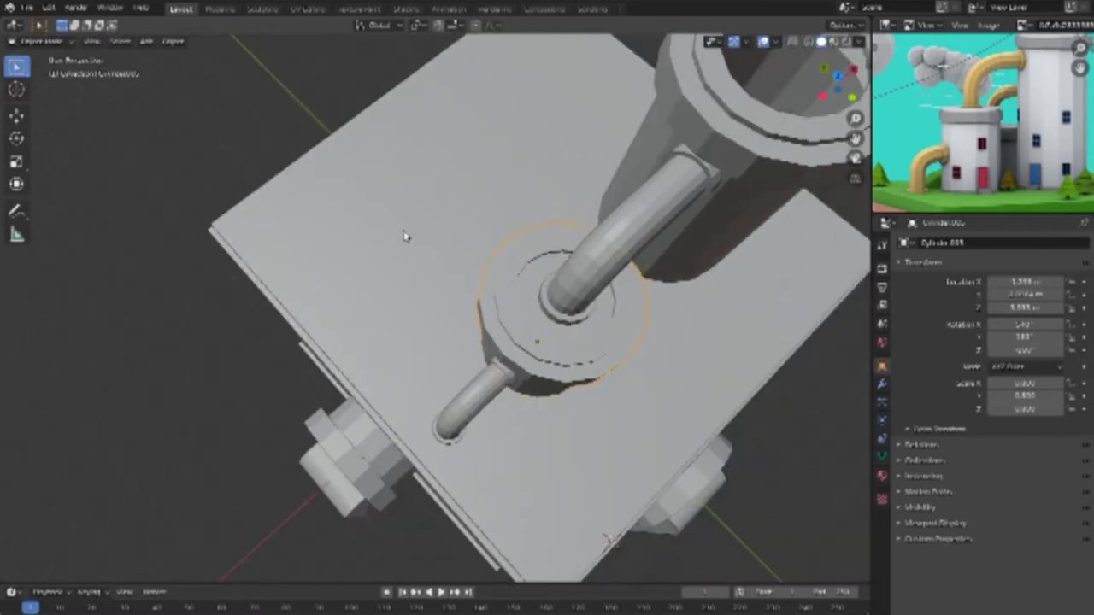
scroll(405, 236, down, 4)
mouse_move(425, 249)
middle_down()
mouse_move(325, 248)
mouse_move(598, 402)
middle_up()
scroll(630, 420, up, 3)
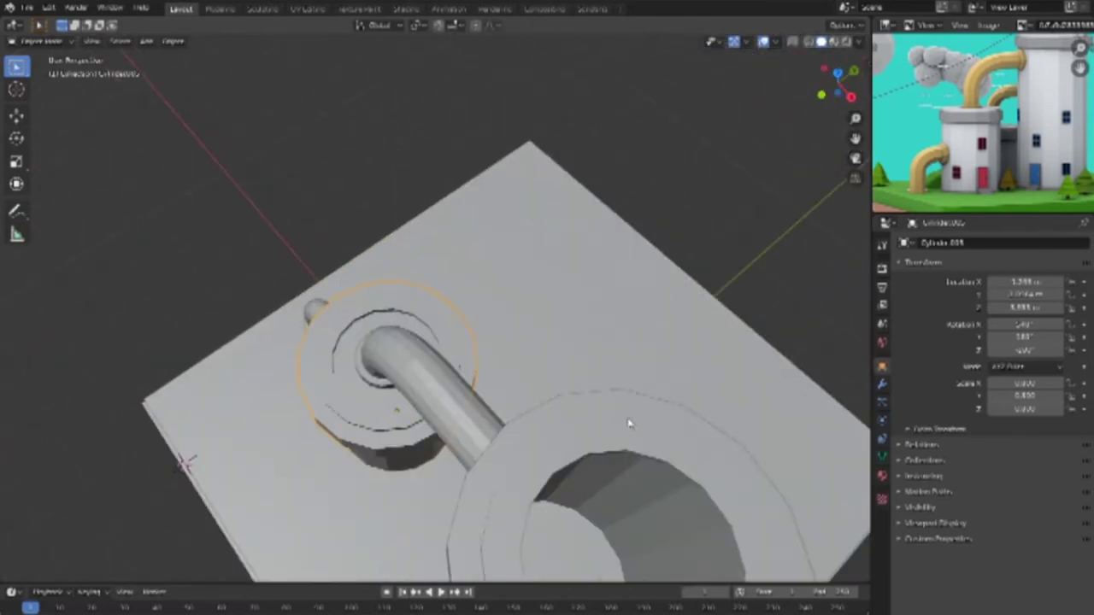
scroll(547, 283, up, 1)
scroll(551, 226, up, 3)
click(551, 226)
key(Tab)
scroll(496, 214, up, 3)
scroll(501, 154, up, 3)
scroll(470, 118, down, 2)
key(alt+a)
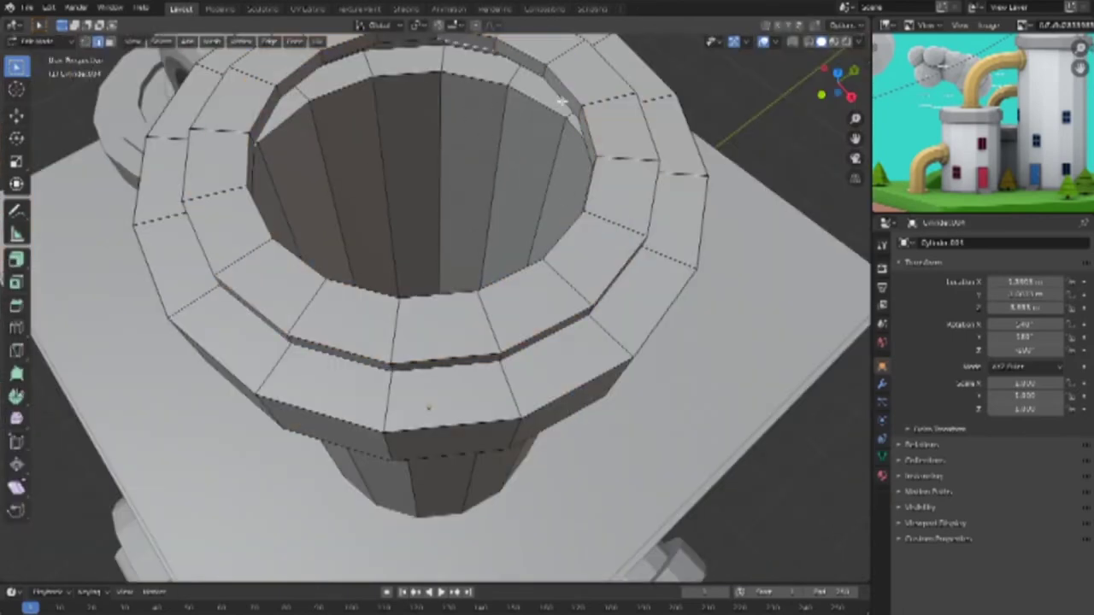
key(f)
scroll(572, 256, down, 6)
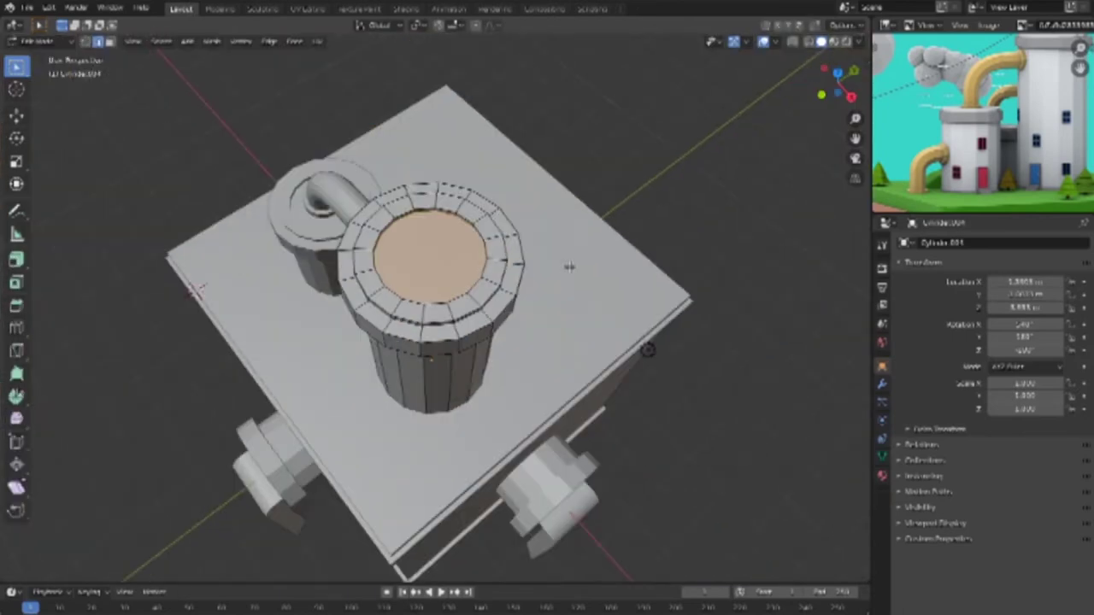
middle_drag(507, 323, 575, 290)
key(Tab)
Step: Switch to a top wireframe view and select the small cup cylinder
key(alt+a)
mouse_move(501, 274)
middle_down()
mouse_move(416, 270)
mouse_move(336, 356)
mouse_move(571, 344)
mouse_move(596, 281)
mouse_move(464, 325)
mouse_move(479, 367)
middle_up()
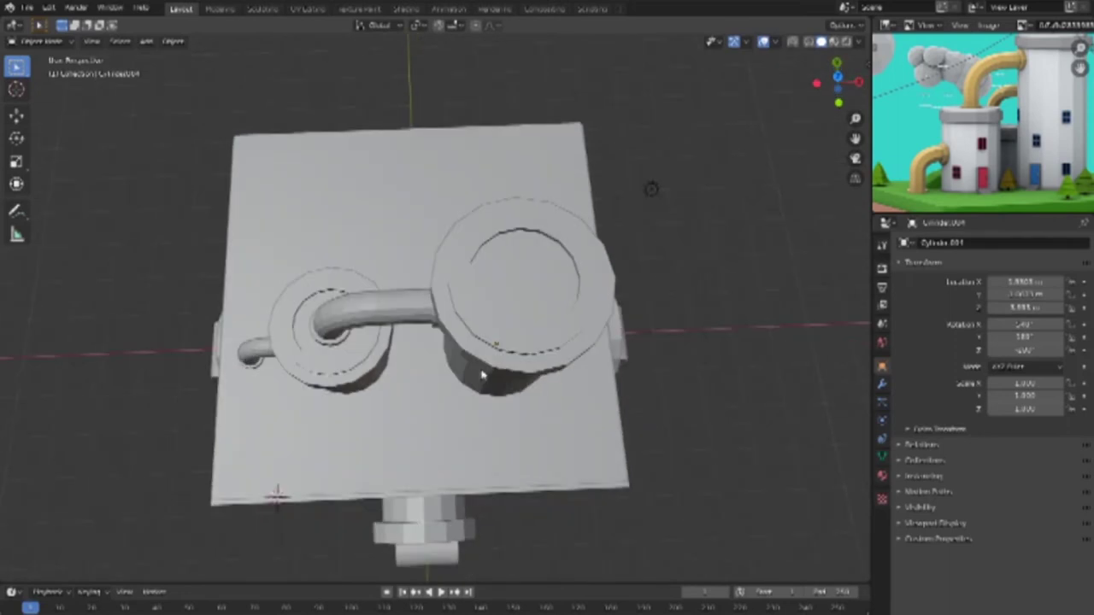
key(KP_7)
key(shift+z)
click(376, 342)
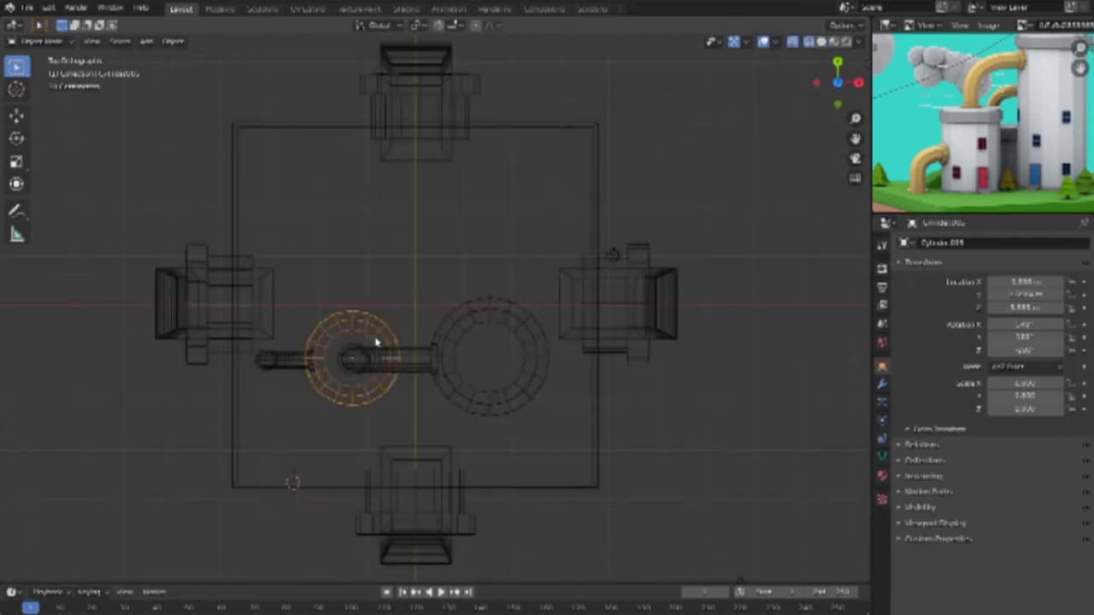
Step: Duplicate the cup cylinder and shorten the copy by lowering its top vertex ring along Z
key(shift+d)
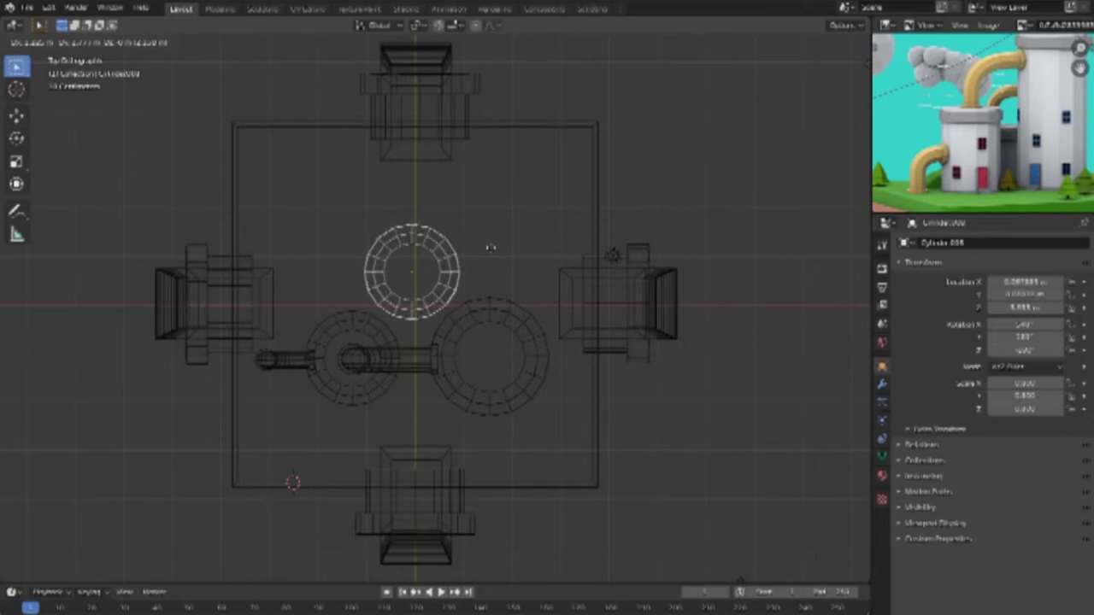
click(493, 244)
key(KP_1)
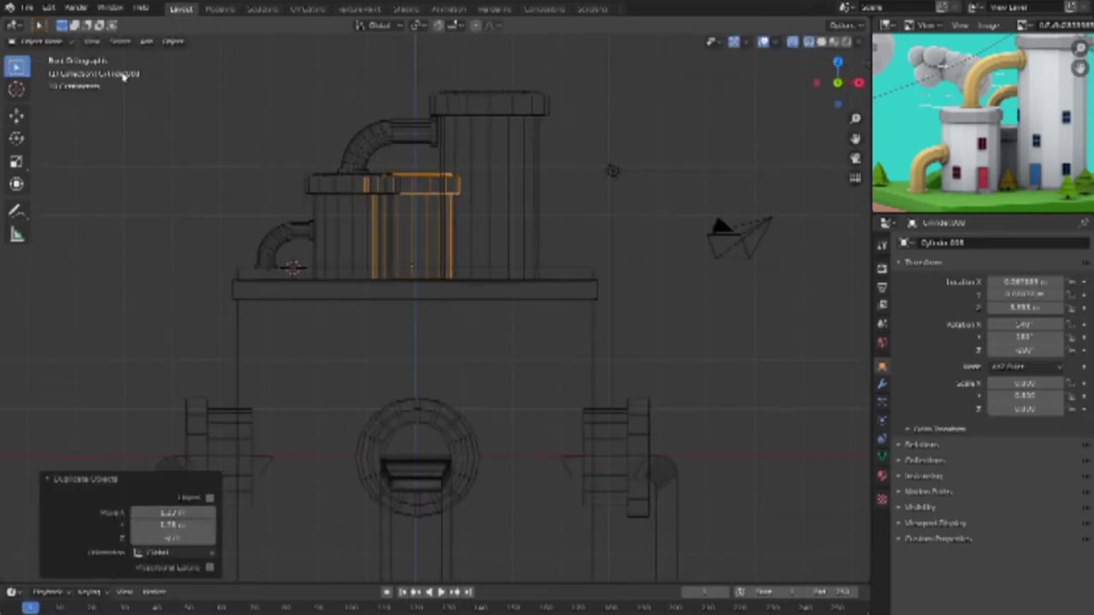
key(Tab)
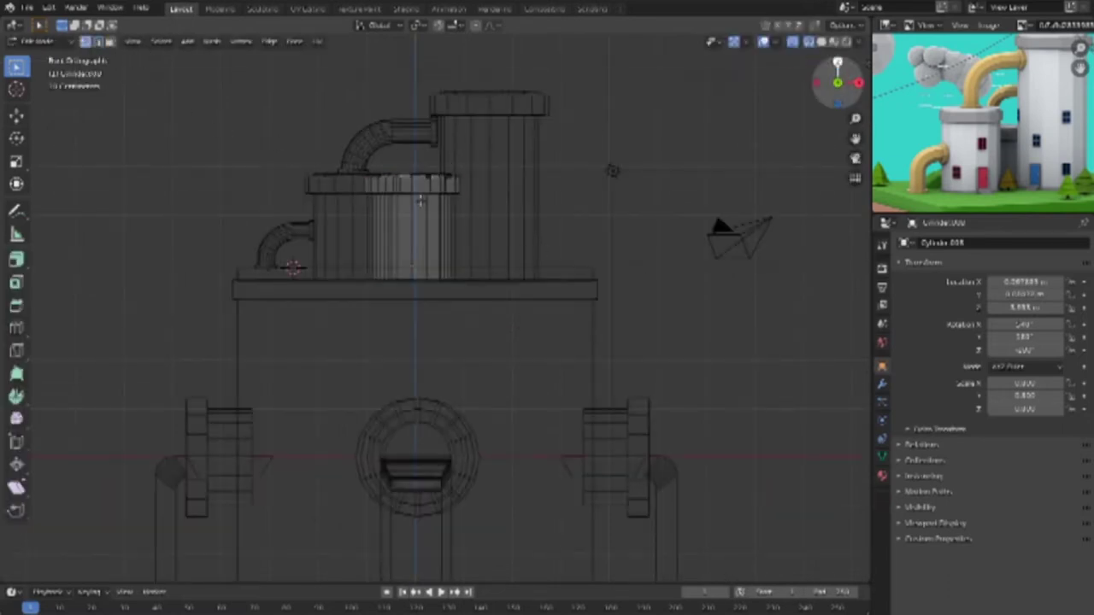
drag(342, 157, 525, 214)
key(g)
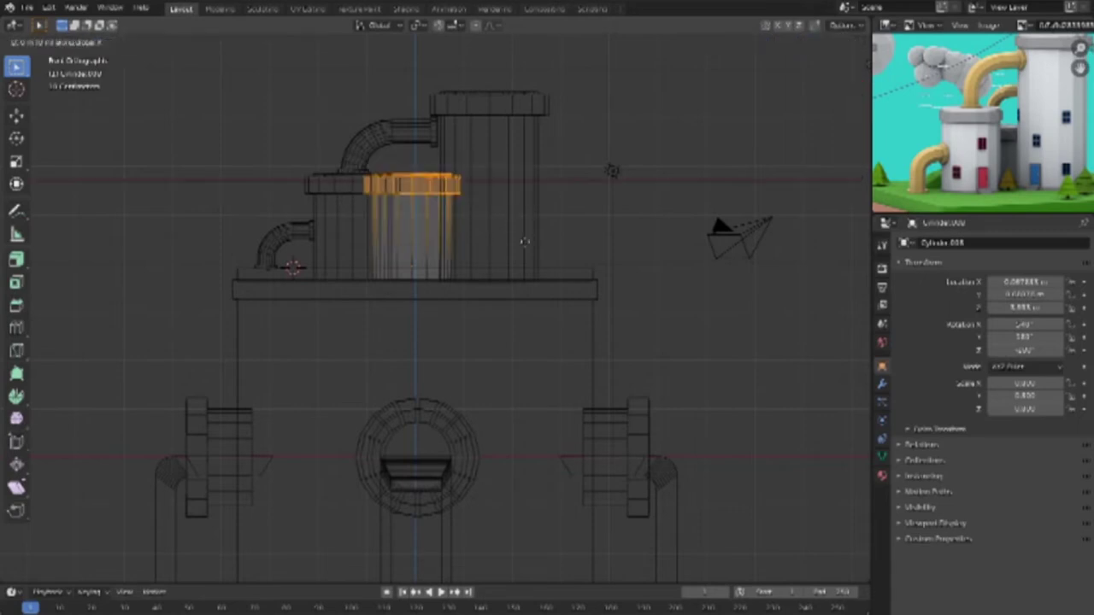
key(z)
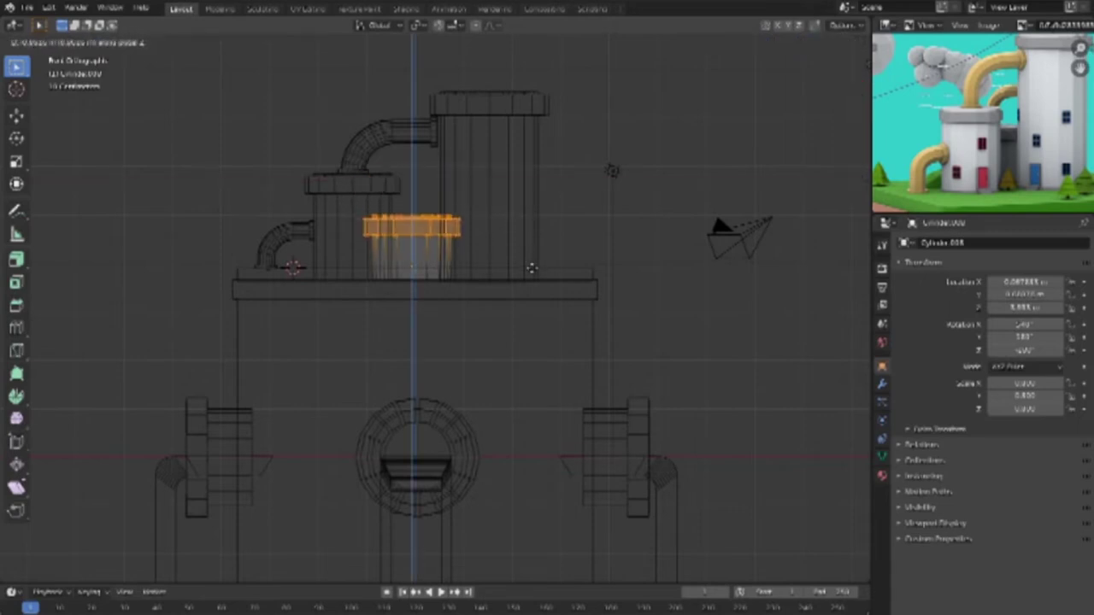
click(531, 252)
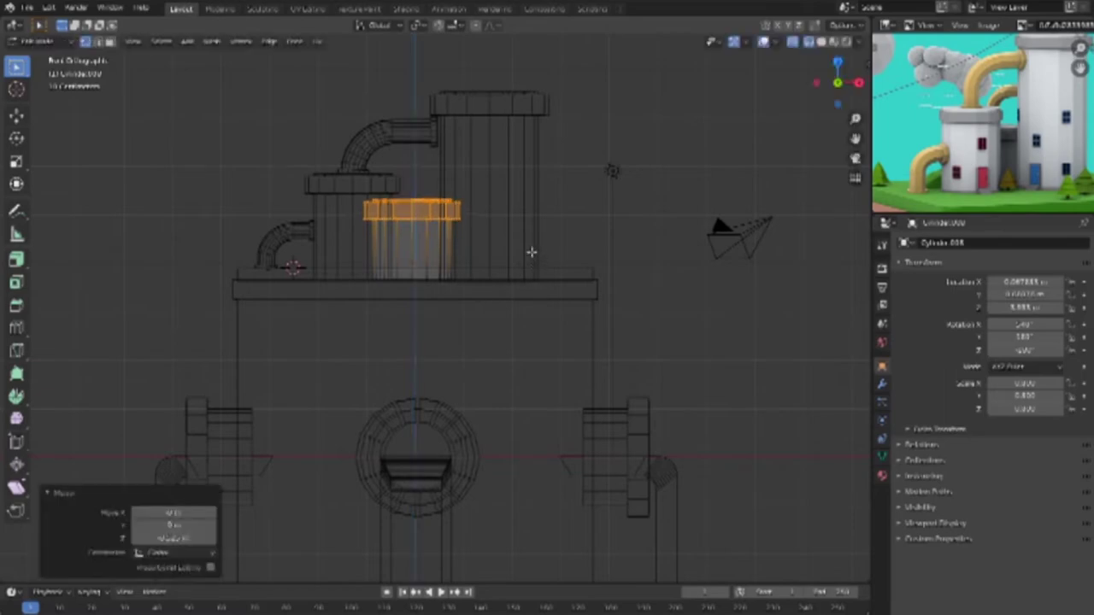
key(Tab)
Step: In top view, move the shortened cylinder back along the Y axis on the roof
mouse_move(525, 257)
middle_down()
mouse_move(607, 333)
mouse_move(677, 362)
mouse_move(777, 347)
middle_up()
key(KP_7)
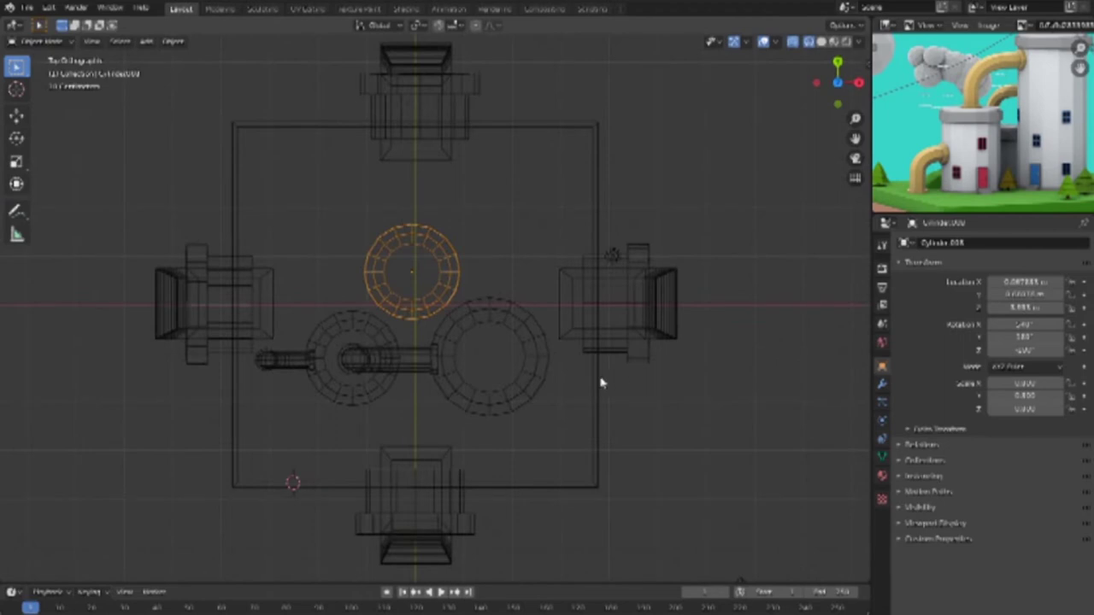
key(g)
key(x)
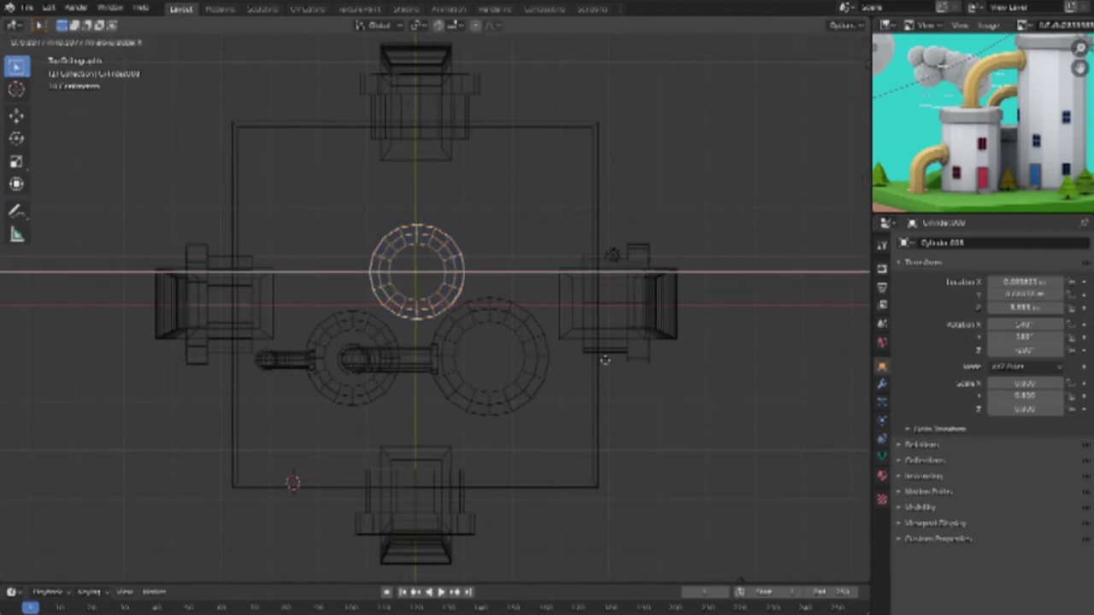
key(y)
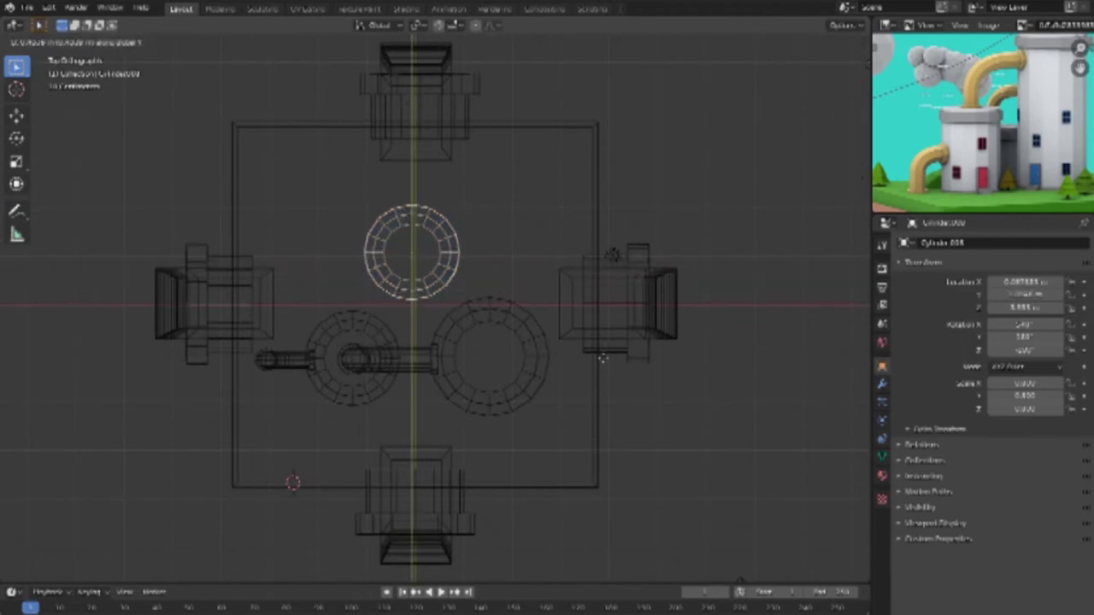
click(607, 360)
Step: Duplicate the bent pipe, rotate the copy, and seat it on top of the shortened cylinder
click(408, 369)
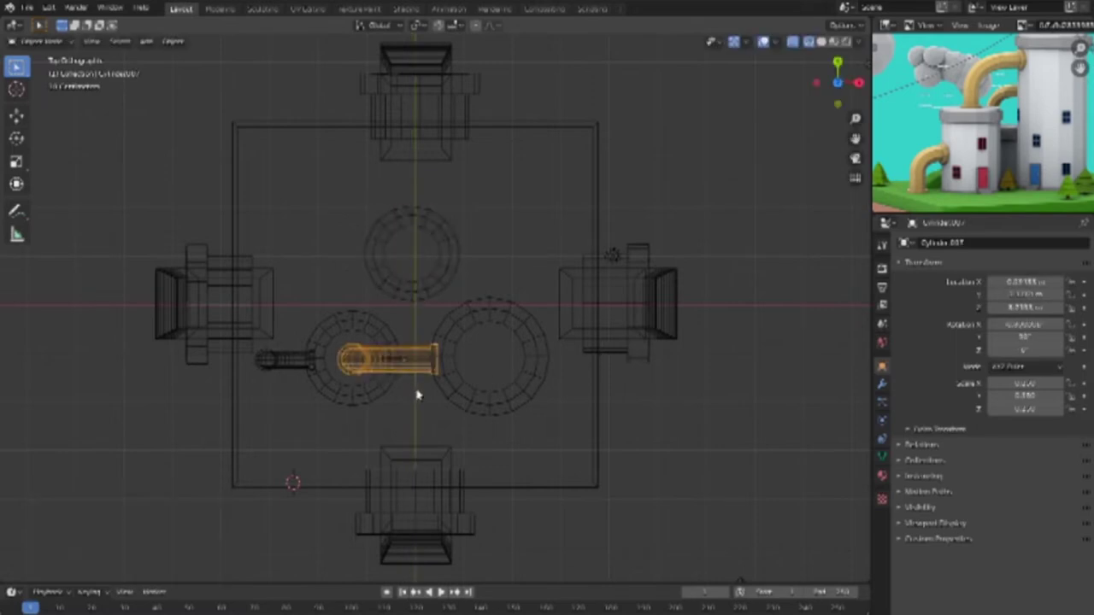
key(shift+d)
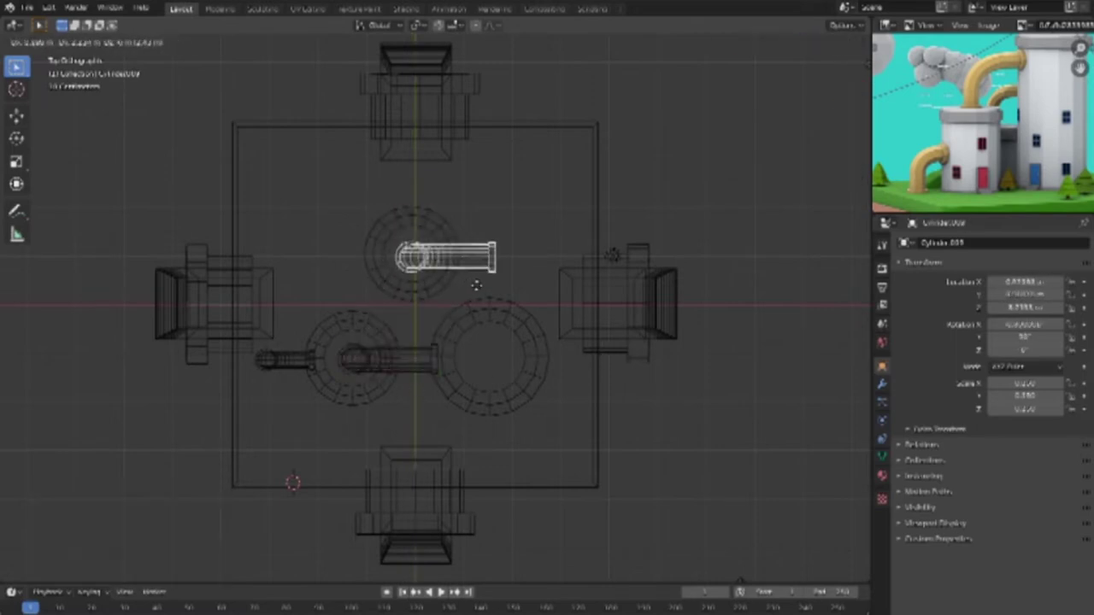
click(475, 284)
key(r)
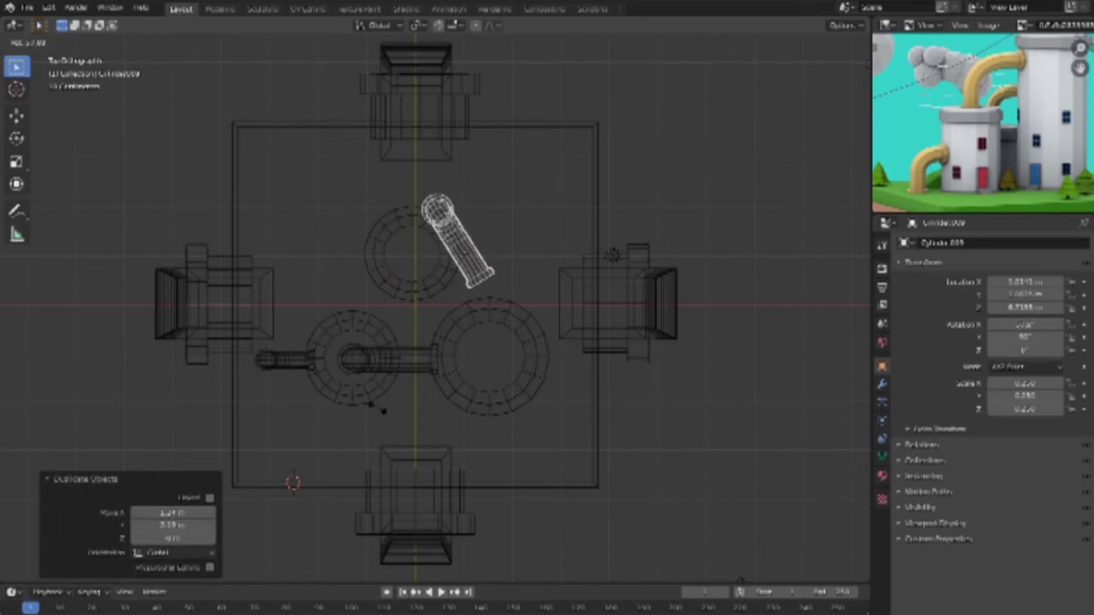
key(g)
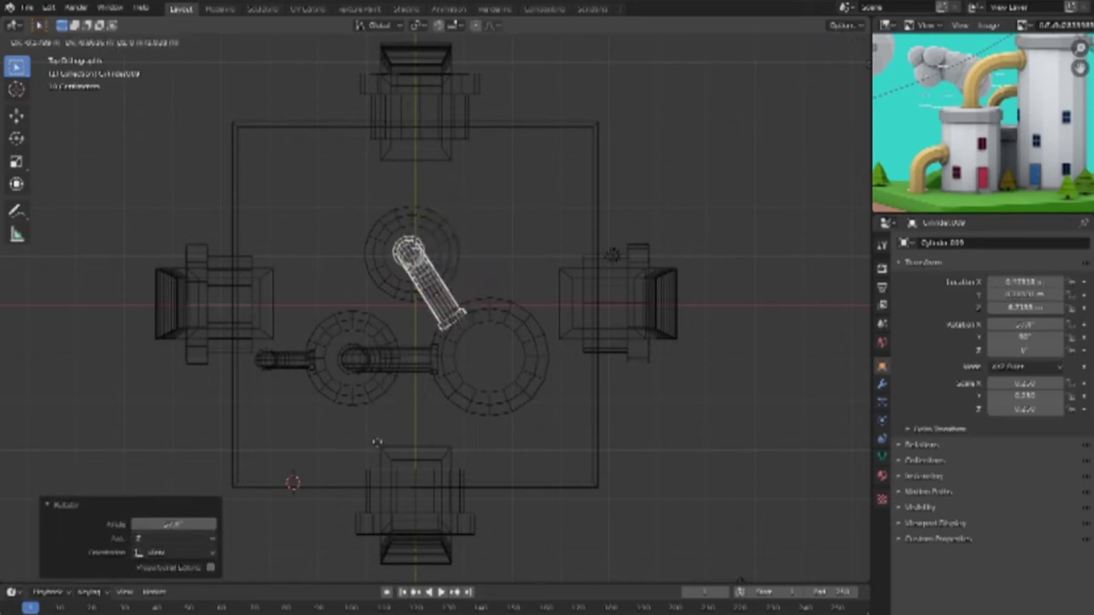
click(382, 443)
key(KP_1)
key(g)
key(z)
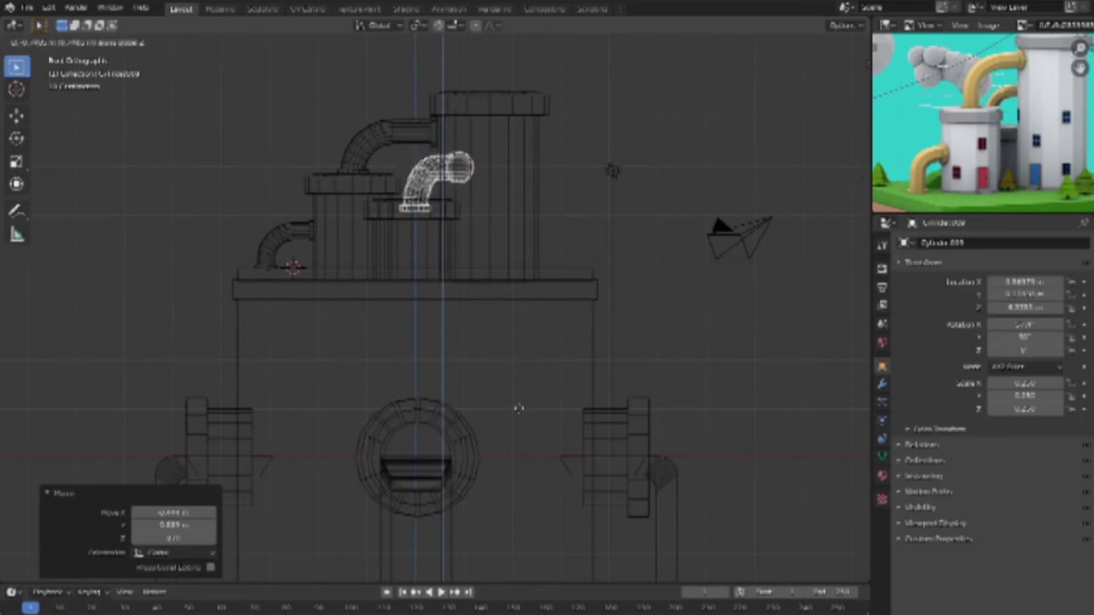
click(519, 400)
mouse_move(598, 269)
middle_down()
mouse_move(693, 378)
mouse_move(596, 361)
mouse_move(225, 378)
mouse_move(220, 361)
mouse_move(335, 220)
mouse_move(427, 436)
mouse_move(576, 419)
mouse_move(757, 379)
mouse_move(732, 366)
mouse_move(743, 359)
mouse_move(812, 363)
middle_up()
key(shift+z)
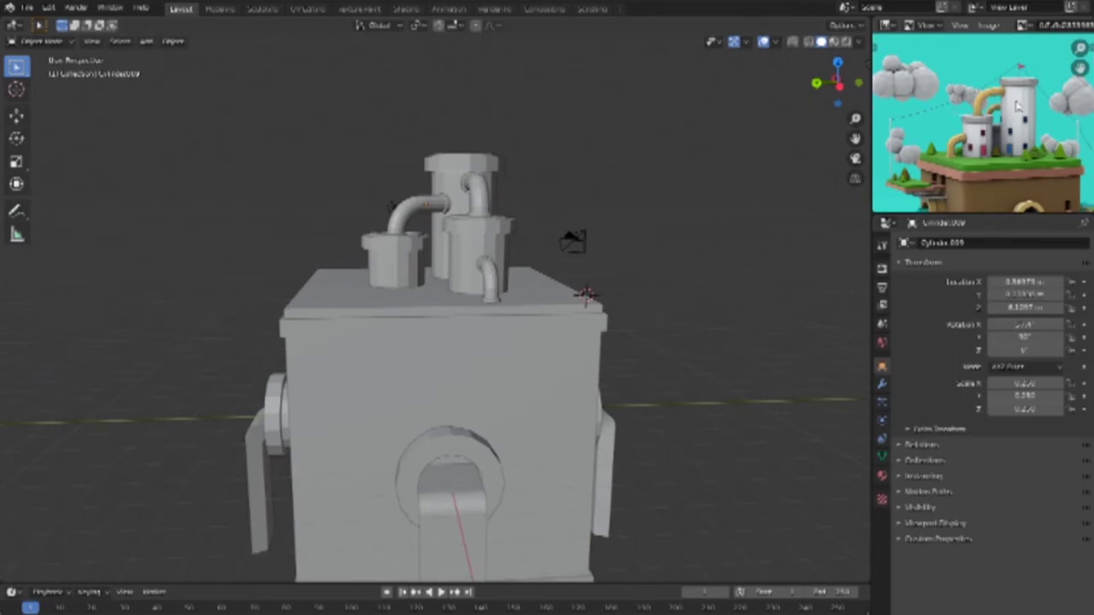
Step: Nudge the shortened cylinder so it lines up beneath the bent pipe's end
mouse_move(549, 255)
middle_down()
mouse_move(488, 291)
mouse_move(402, 312)
mouse_move(508, 310)
mouse_move(489, 306)
middle_up()
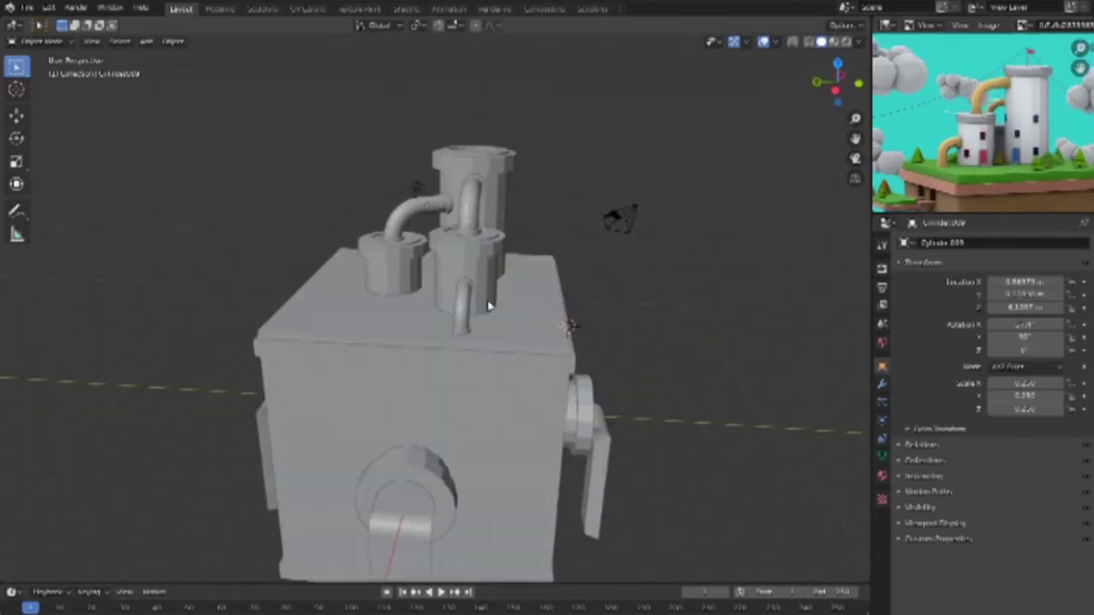
key(KP_7)
key(shift+z)
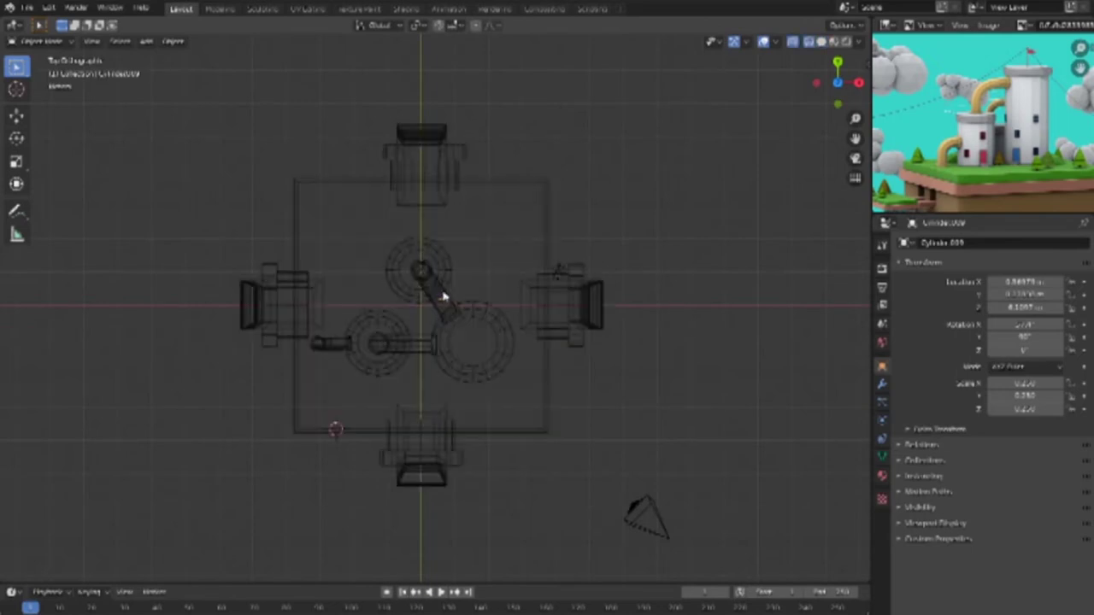
scroll(445, 295, up, 4)
click(446, 289)
key(g)
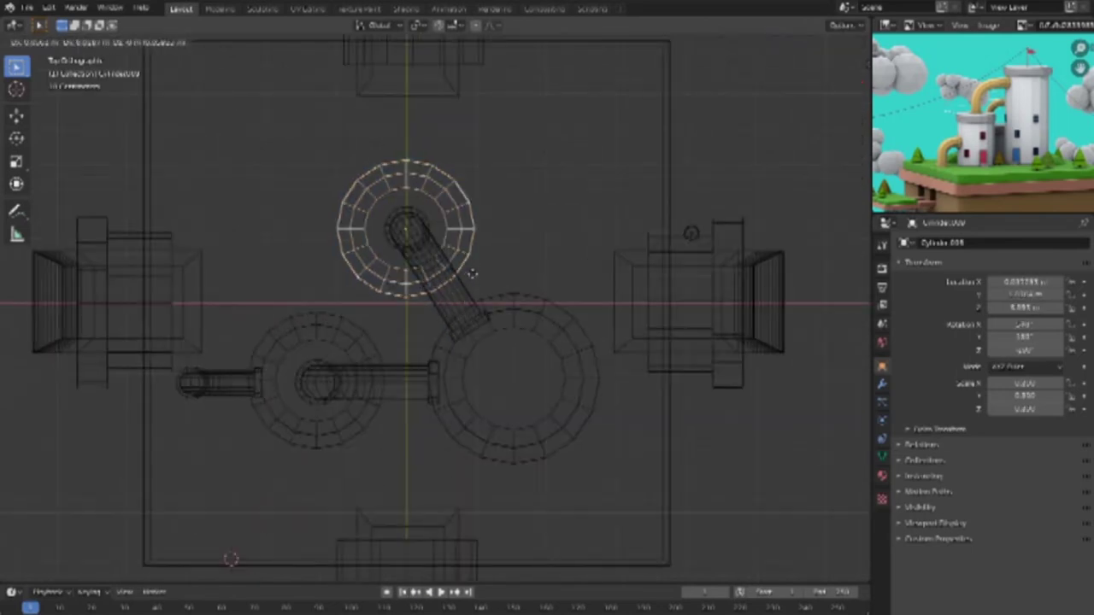
click(473, 279)
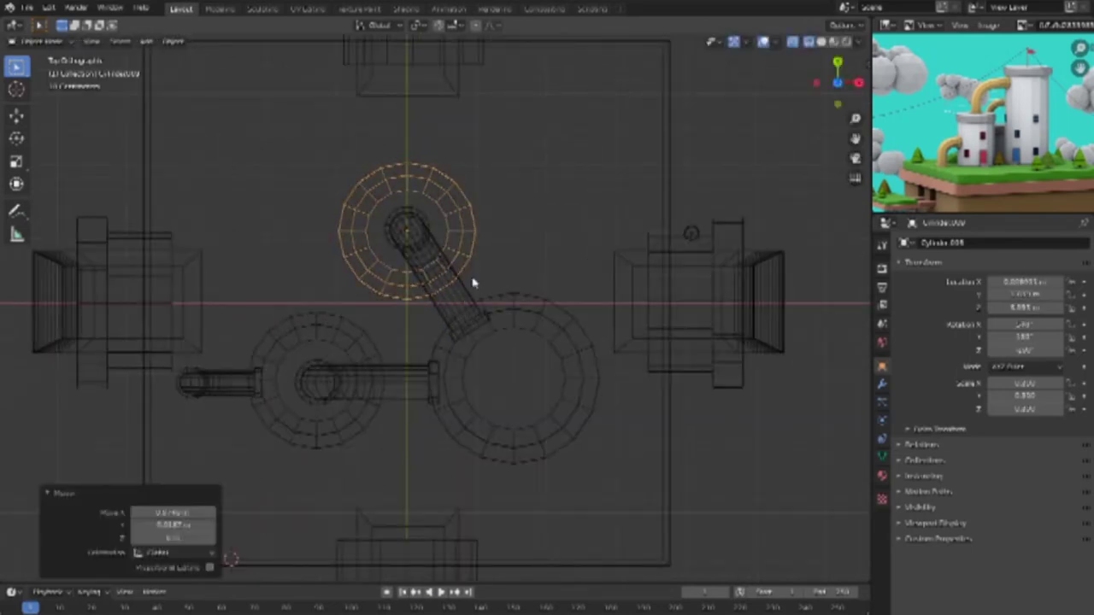
click(514, 380)
Step: Add a small cylinder and frame it in the front view
key(shift+a)
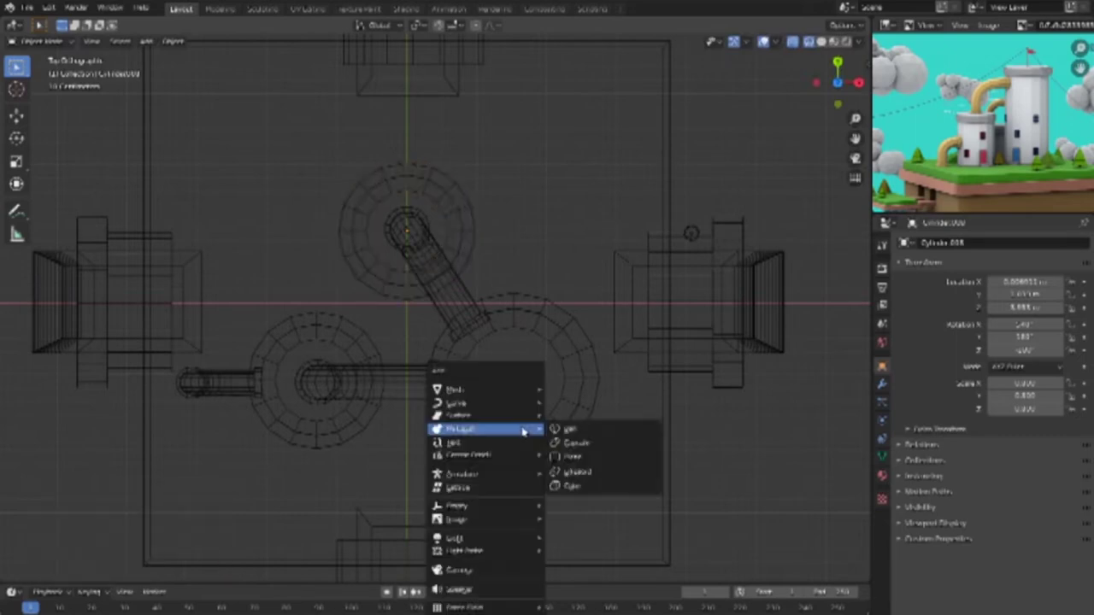
click(577, 455)
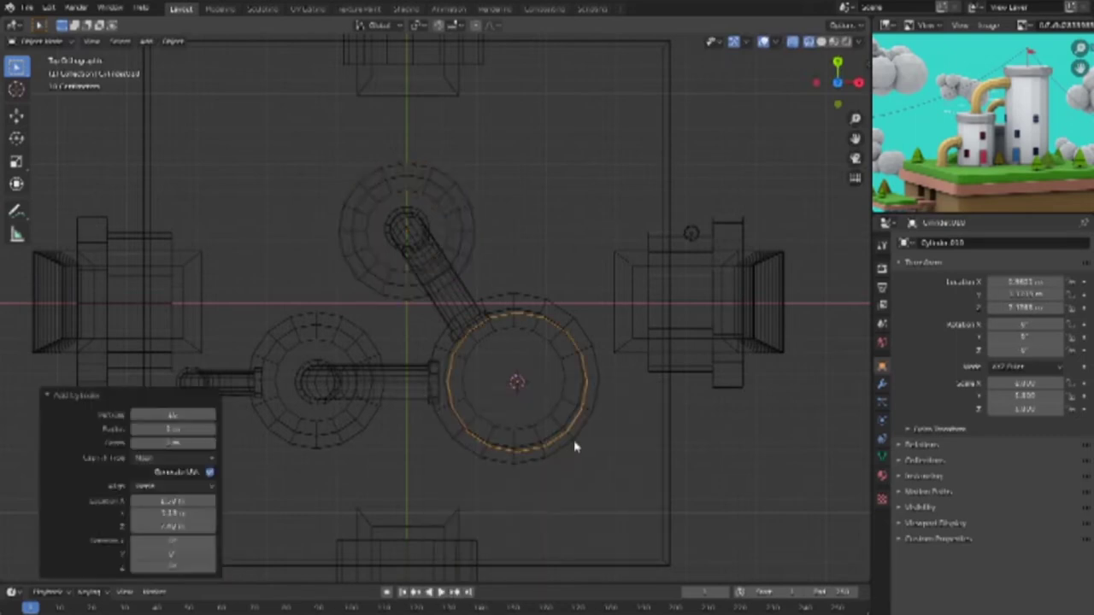
key(s)
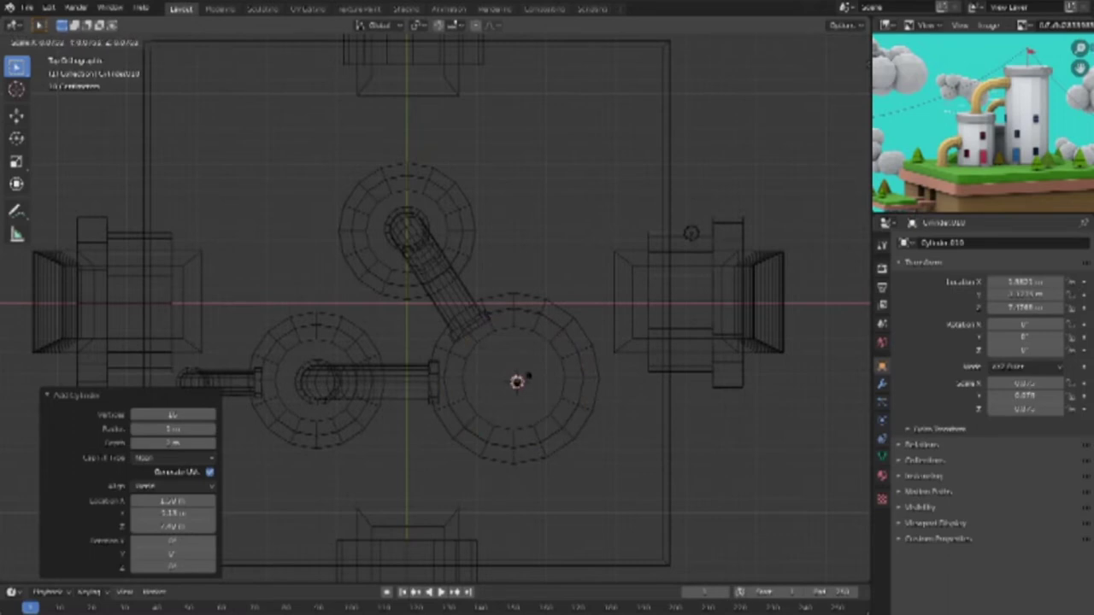
click(517, 382)
key(KP_1)
scroll(572, 379, down, 5)
scroll(576, 371, up, 3)
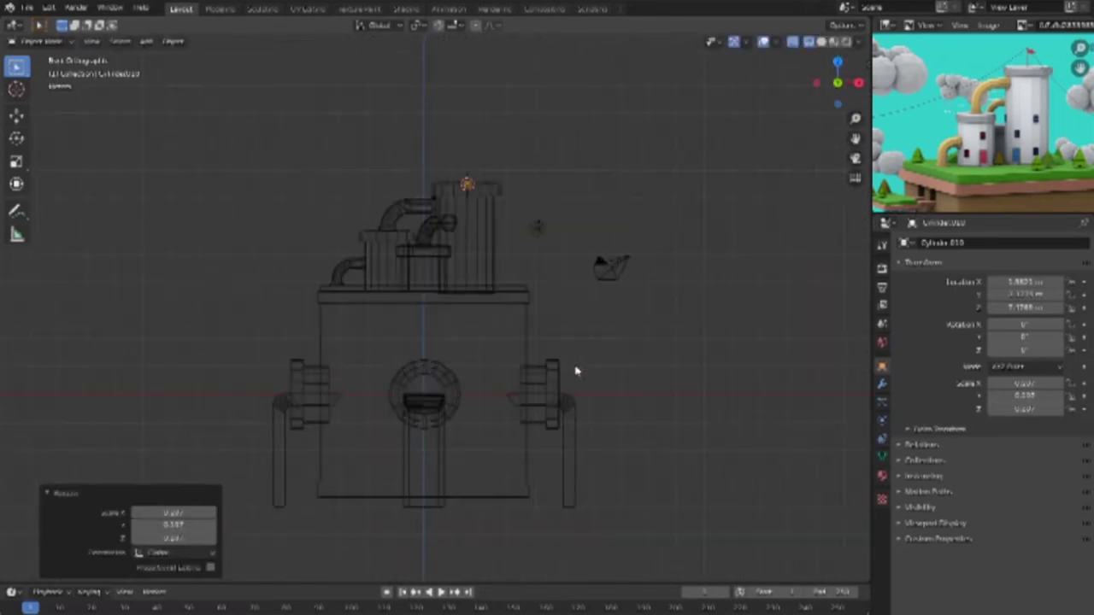
middle_drag(596, 369, 564, 317)
key(KP_Decimal)
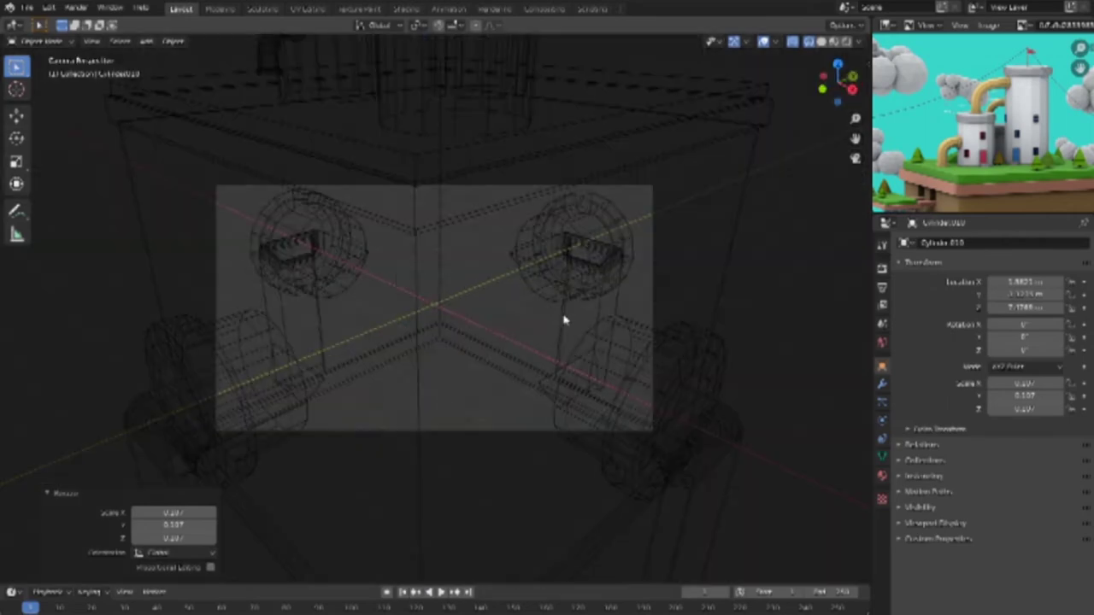
scroll(546, 323, down, 3)
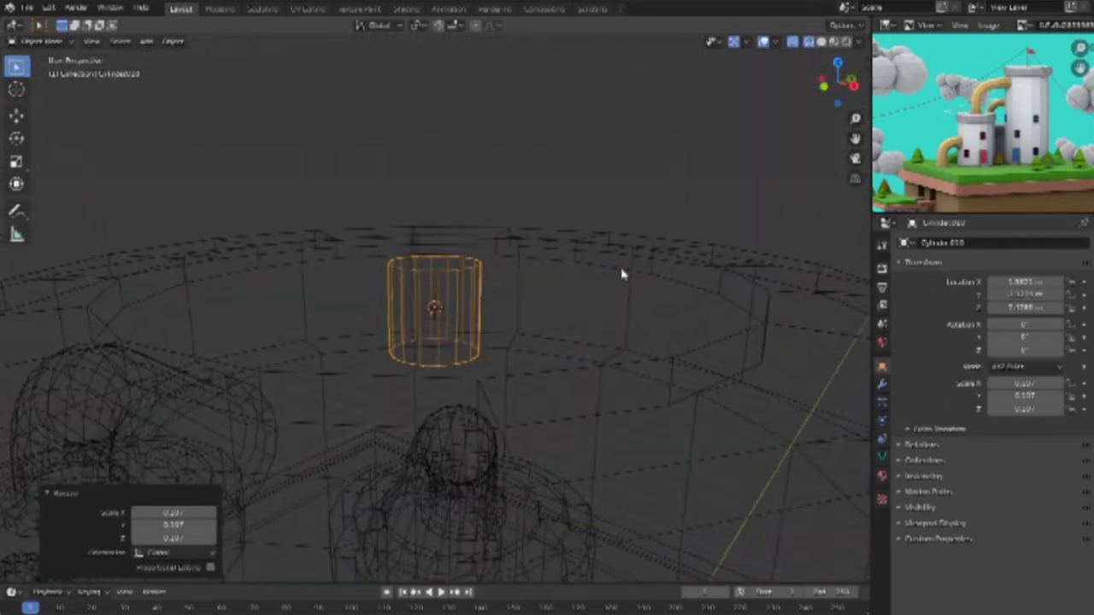
key(KP_1)
scroll(465, 301, down, 3)
scroll(467, 301, down, 1)
Step: Raise the cylinder vertically onto the chimney lid and make it thinner
key(g)
key(z)
click(473, 287)
key(s)
click(468, 286)
Step: Extrude the cylinder's top face upward into a tall thin pole
key(Tab)
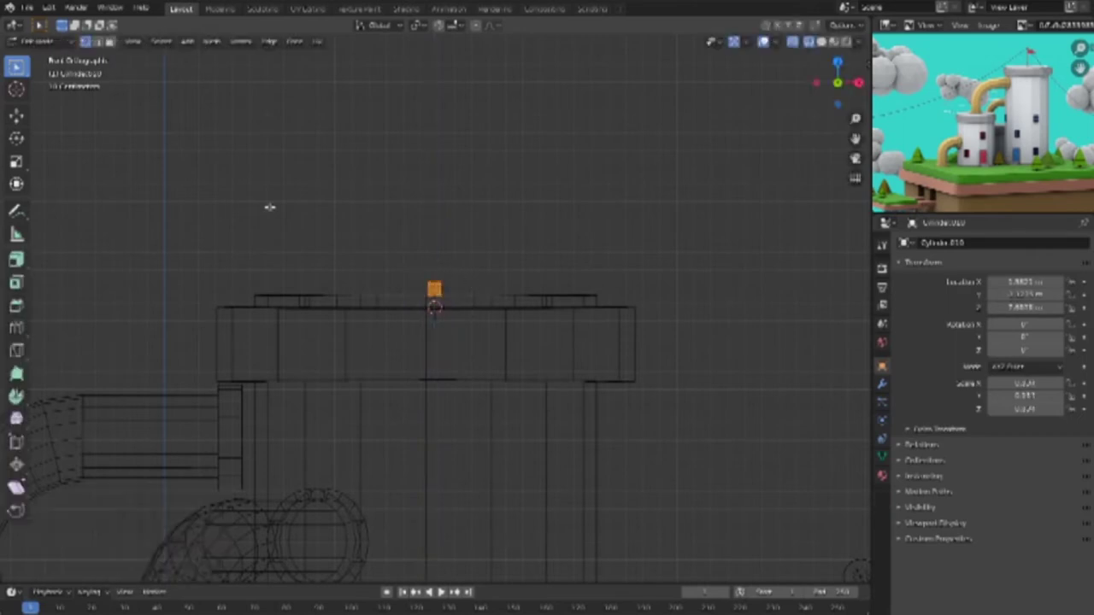
key(e)
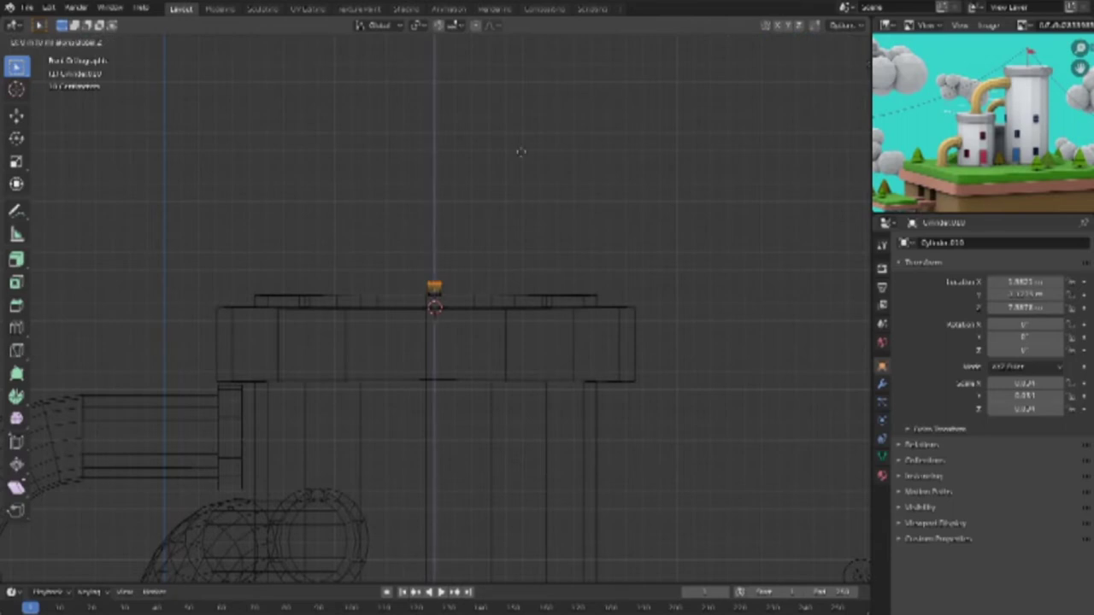
click(534, 406)
scroll(533, 389, down, 2)
scroll(532, 376, down, 4)
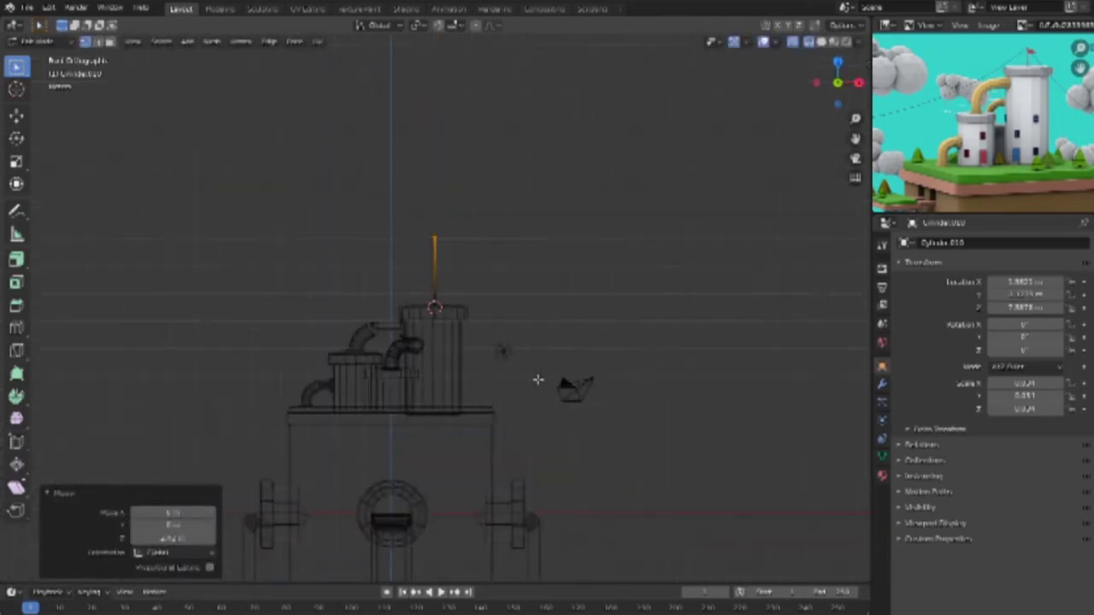
scroll(534, 363, down, 1)
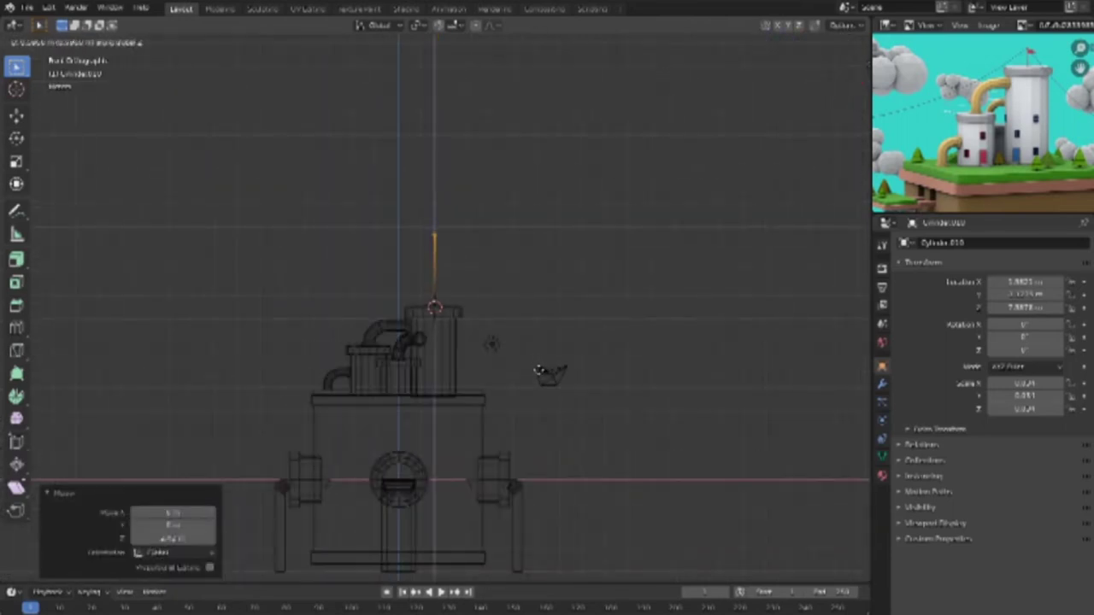
click(536, 385)
key(Tab)
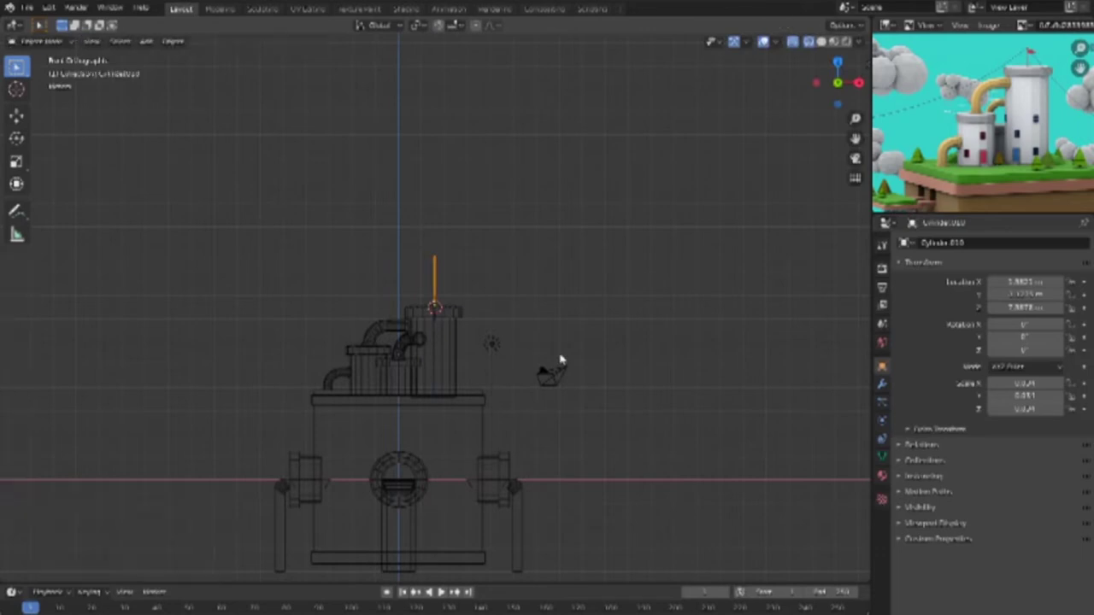
Step: In solid shading, inspect the pole from several angles and begin scaling it along Z
key(shift+z)
middle_drag(297, 293, 461, 400)
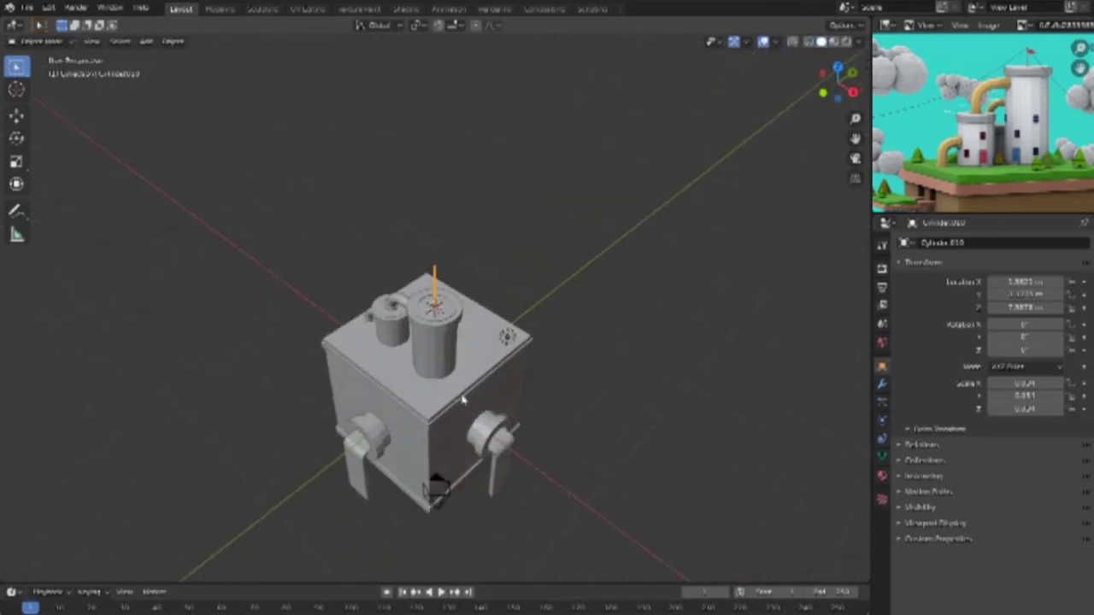
mouse_move(576, 441)
middle_down()
mouse_move(644, 403)
mouse_move(622, 427)
middle_up()
scroll(622, 427, up, 3)
mouse_move(559, 366)
middle_down()
mouse_move(532, 249)
mouse_move(541, 254)
middle_up()
scroll(567, 213, up, 2)
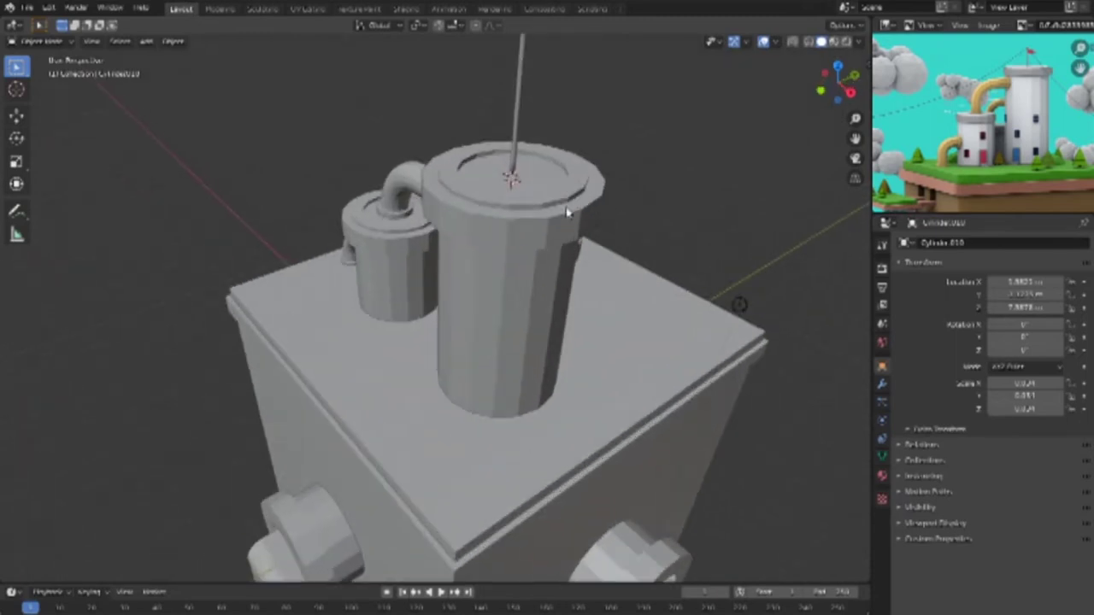
scroll(581, 182, up, 2)
mouse_move(581, 182)
middle_down()
mouse_move(508, 245)
mouse_move(595, 191)
mouse_move(556, 175)
mouse_move(454, 330)
mouse_move(468, 245)
middle_up()
key(s)
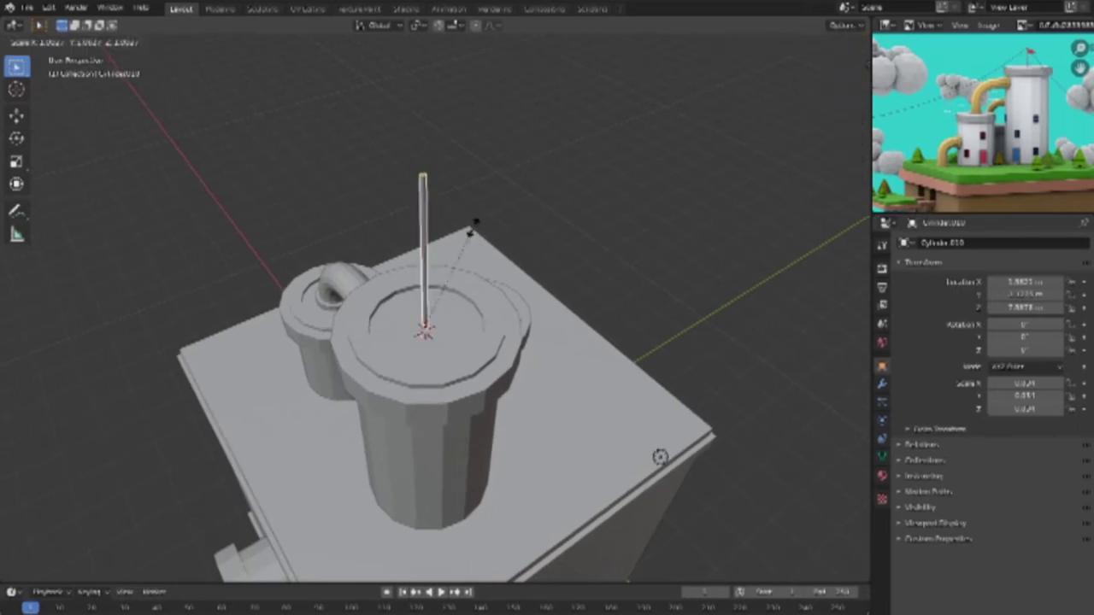
key(z)
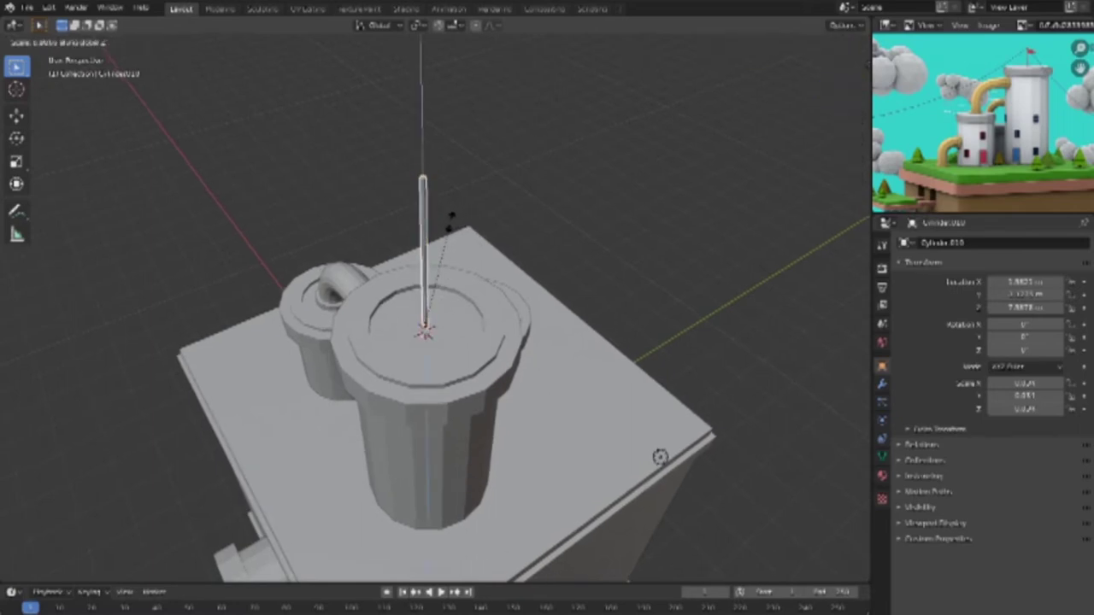
Step: Confirm the pole's new length and frame the chimney and bent pipe in front view
click(451, 399)
key(KP_1)
mouse_move(568, 188)
shift+middle_down()
mouse_move(454, 403)
mouse_move(454, 361)
mouse_move(459, 430)
mouse_move(483, 254)
shift+middle_up()
scroll(461, 324, up, 2)
scroll(401, 384, up, 2)
shift+middle_drag(401, 384, 325, 282)
scroll(311, 298, up, 1)
Step: Select the ring at the bent pipe's open end in Edit Mode
click(311, 298)
key(Tab)
alt+click(313, 272)
key(g)
key(x)
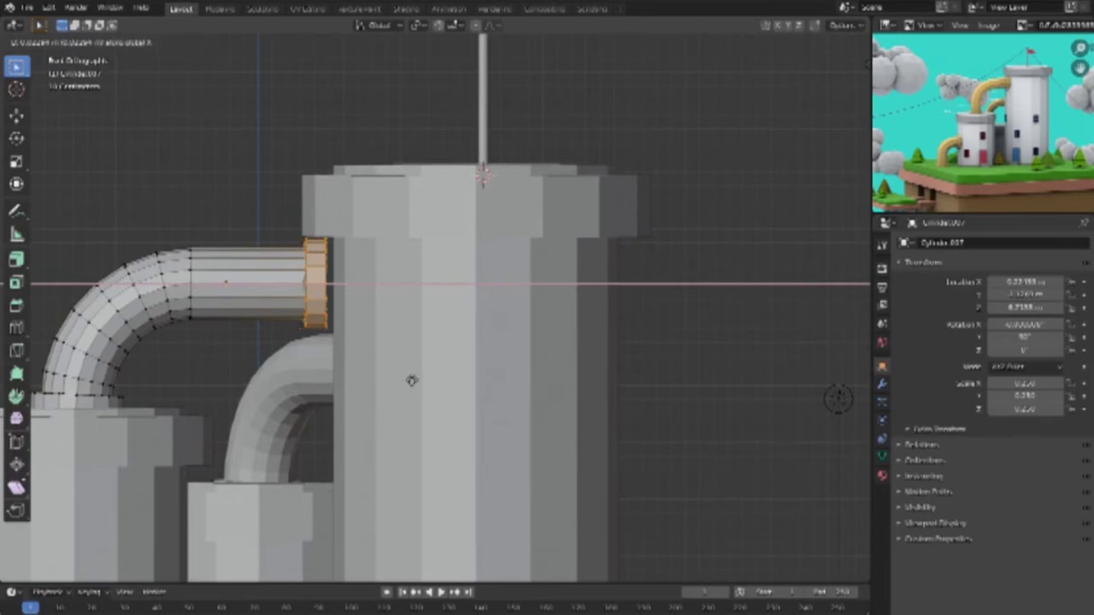
key(Escape)
Step: With X-ray on, slide the end ring along X into the chimney side and exit Edit Mode
click(792, 43)
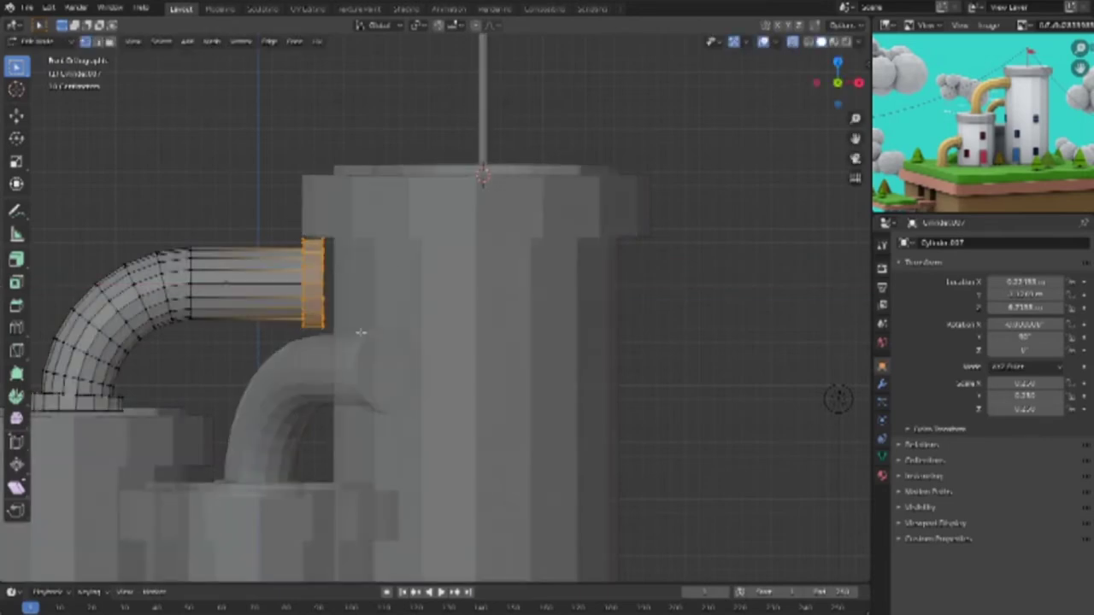
key(ctrl+g)
key(Escape)
key(g)
key(x)
click(404, 370)
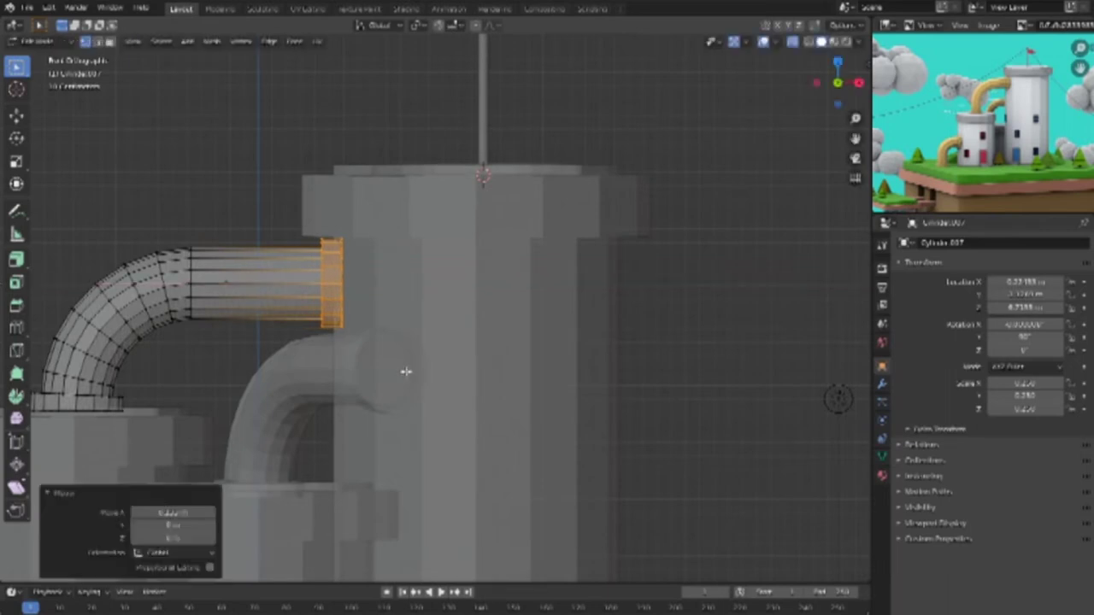
scroll(461, 376, down, 1)
key(Tab)
Step: Orbit to a side view to check where the pipe meets the chimney
scroll(459, 376, down, 3)
mouse_move(459, 365)
middle_down()
mouse_move(488, 379)
mouse_move(475, 385)
mouse_move(753, 342)
mouse_move(659, 350)
middle_up()
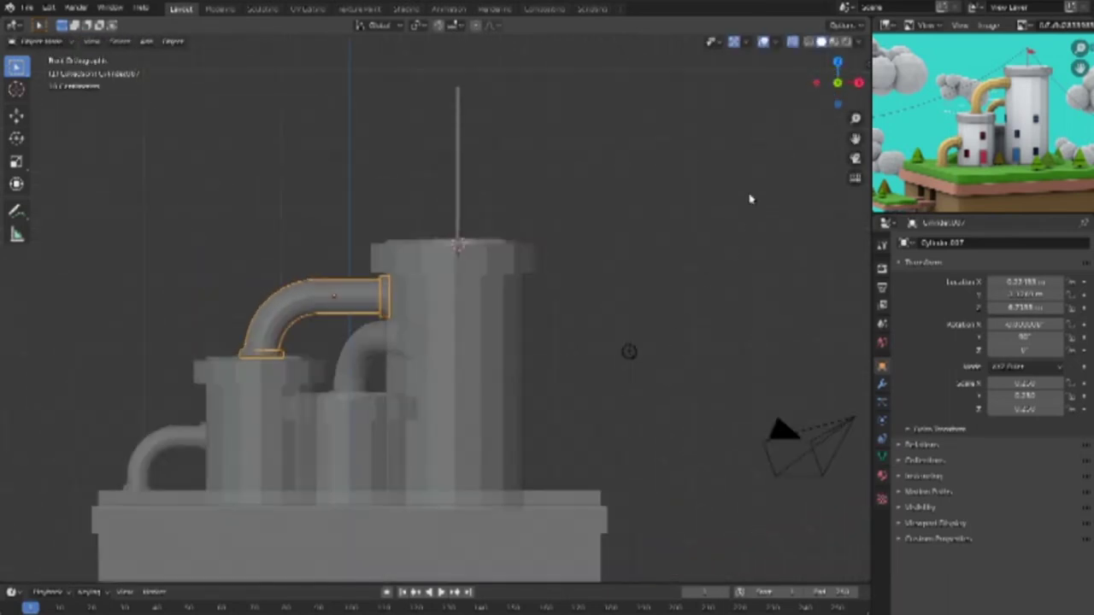
alt+middle_drag(674, 177, 569, 285)
scroll(512, 313, up, 2)
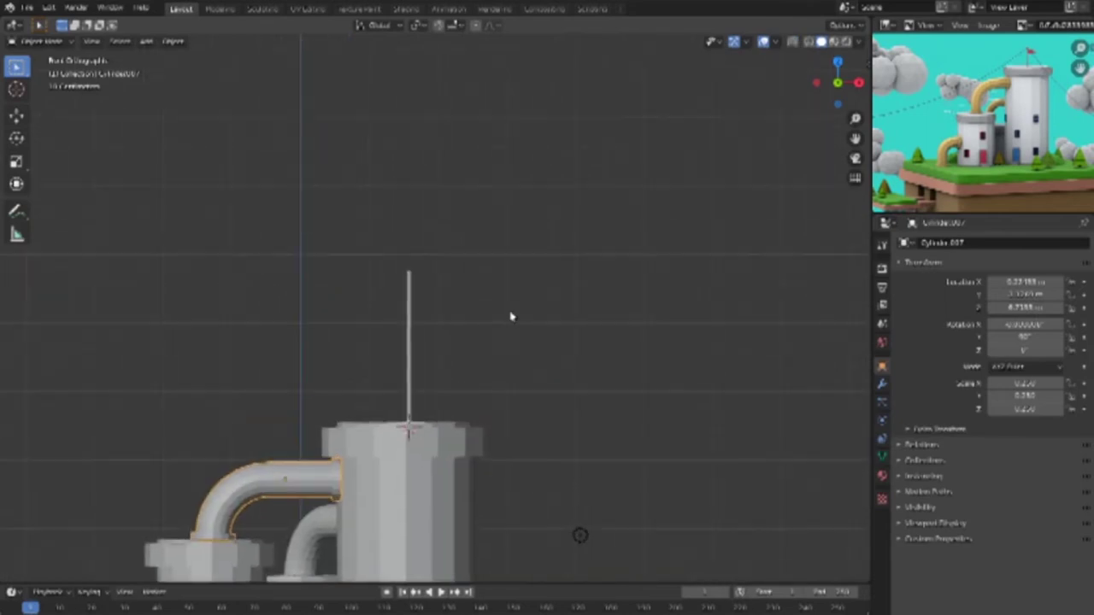
scroll(511, 314, up, 3)
scroll(479, 286, up, 1)
scroll(447, 307, up, 1)
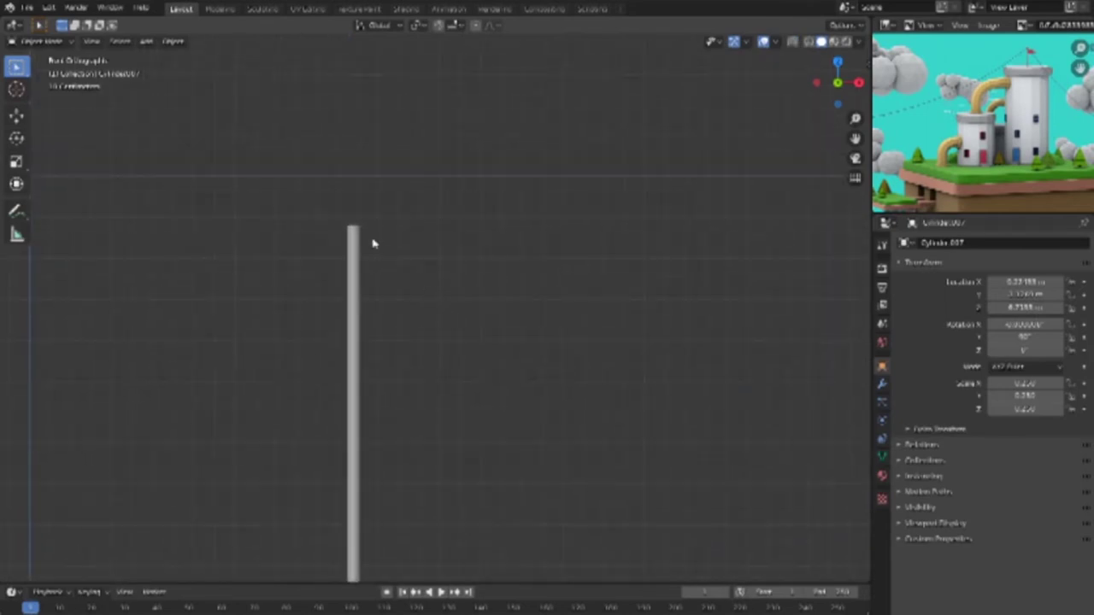
Step: Add a plane, rotate it upright on X, shrink it and place it beside the pole
key(shift+a)
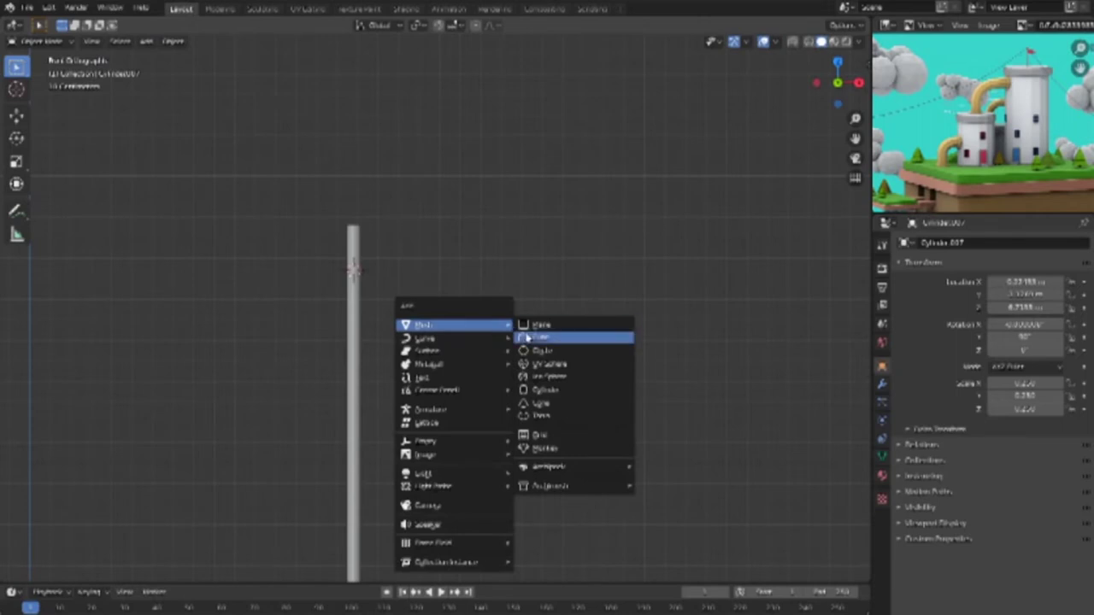
click(554, 328)
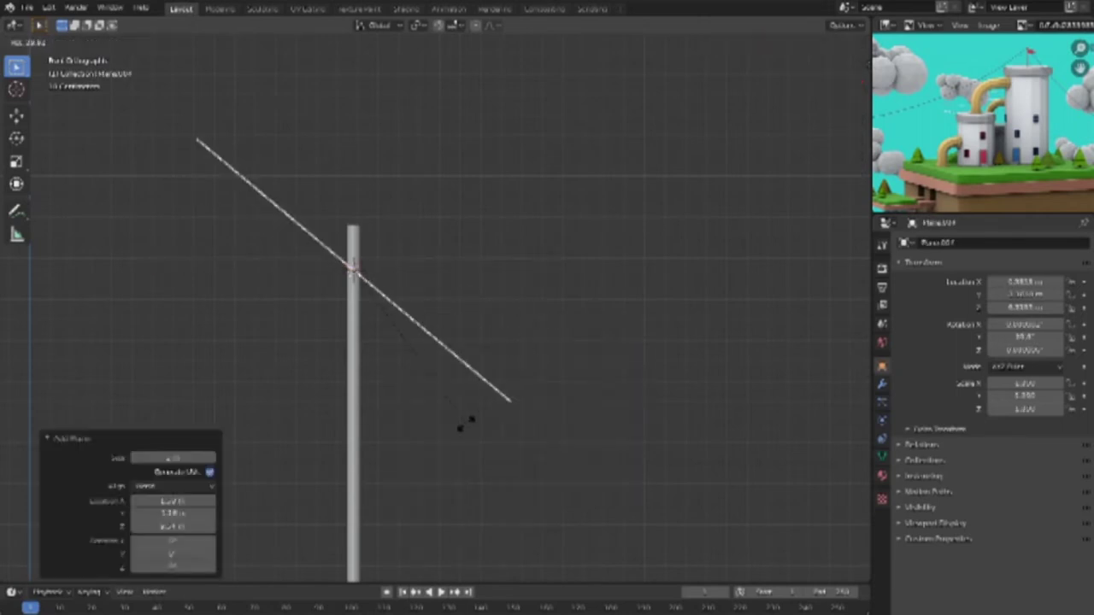
key(x)
click(461, 479)
key(s)
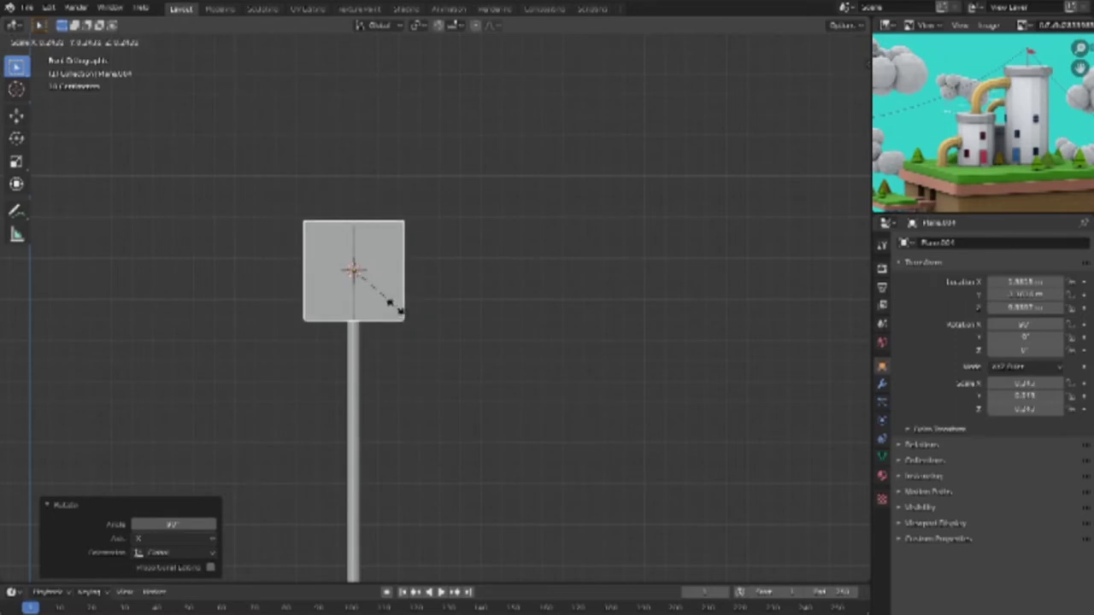
click(430, 344)
key(g)
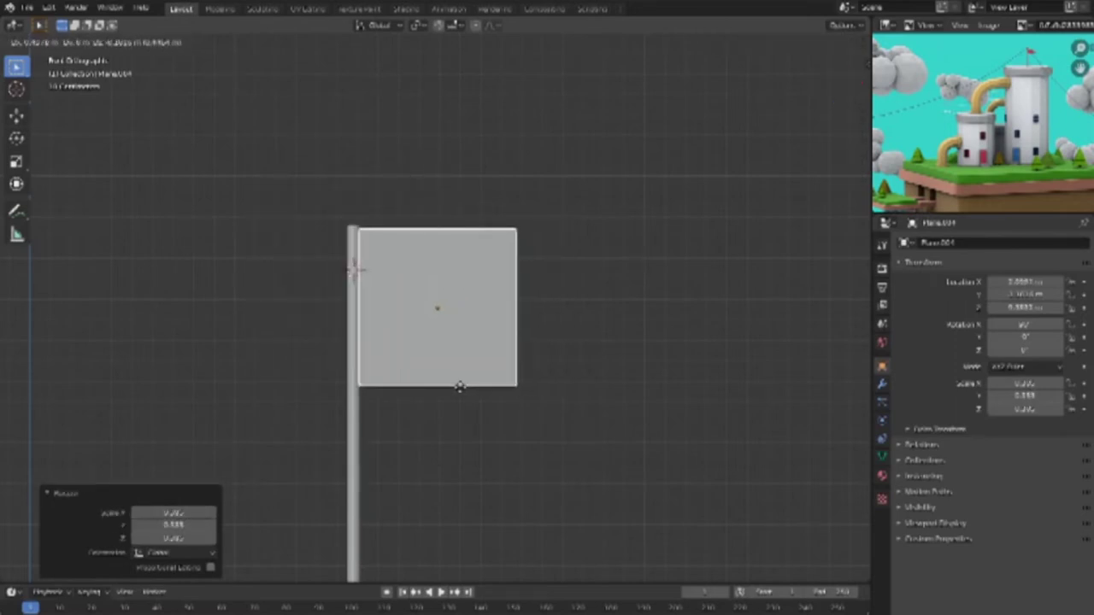
click(465, 395)
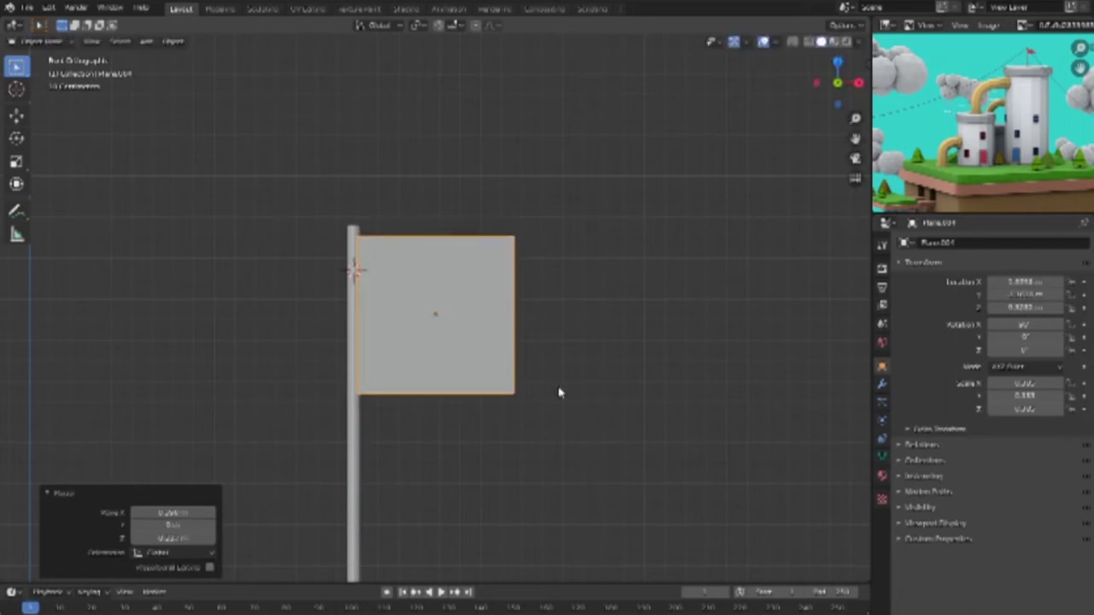
Step: In Edit Mode, bring both right-hand corners together into a pennant tip
key(Tab)
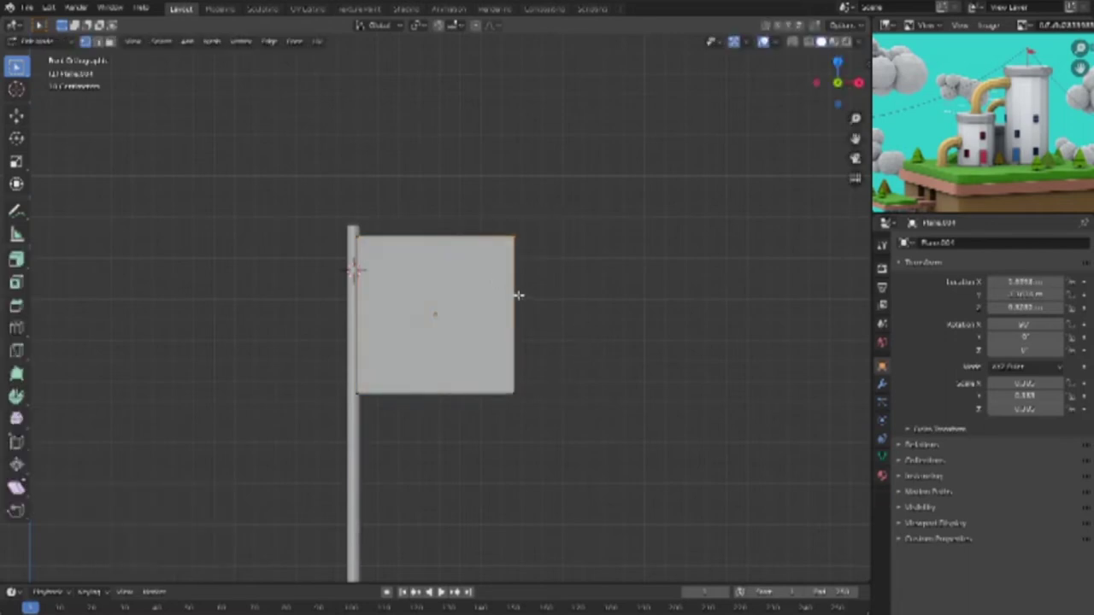
key(g)
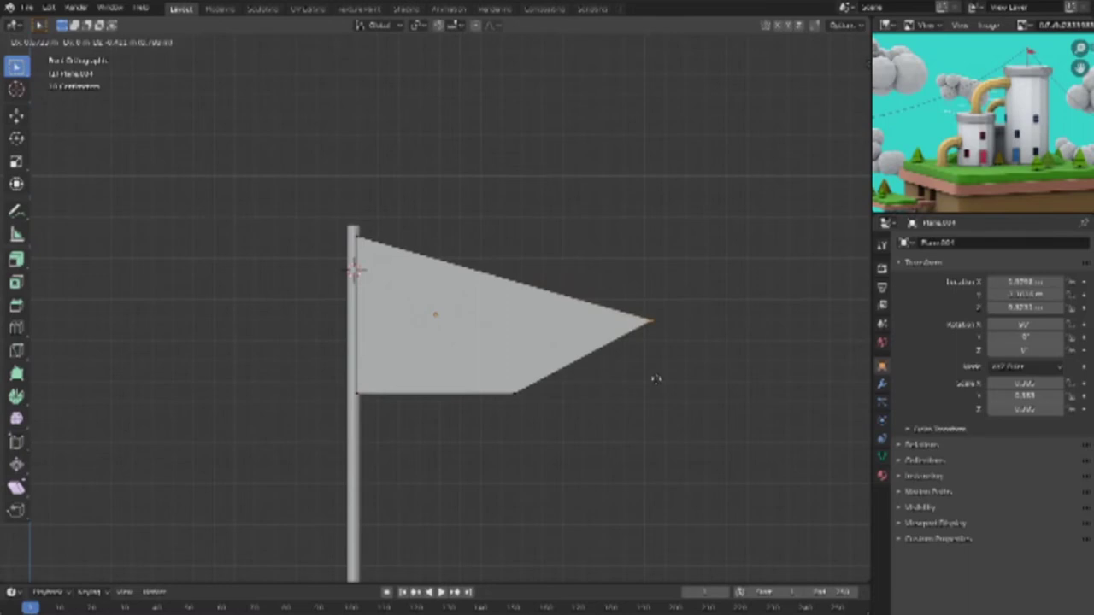
click(655, 378)
click(505, 392)
key(g)
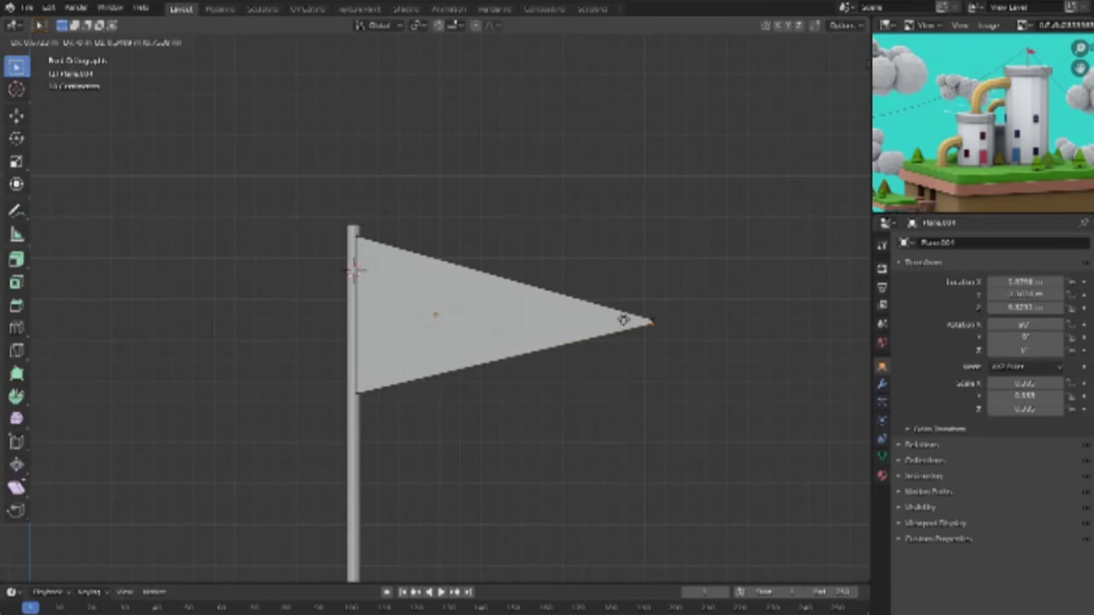
click(622, 320)
Step: In top wireframe view, move the pennant so its inner edge sits on the pole's centre
key(KP_7)
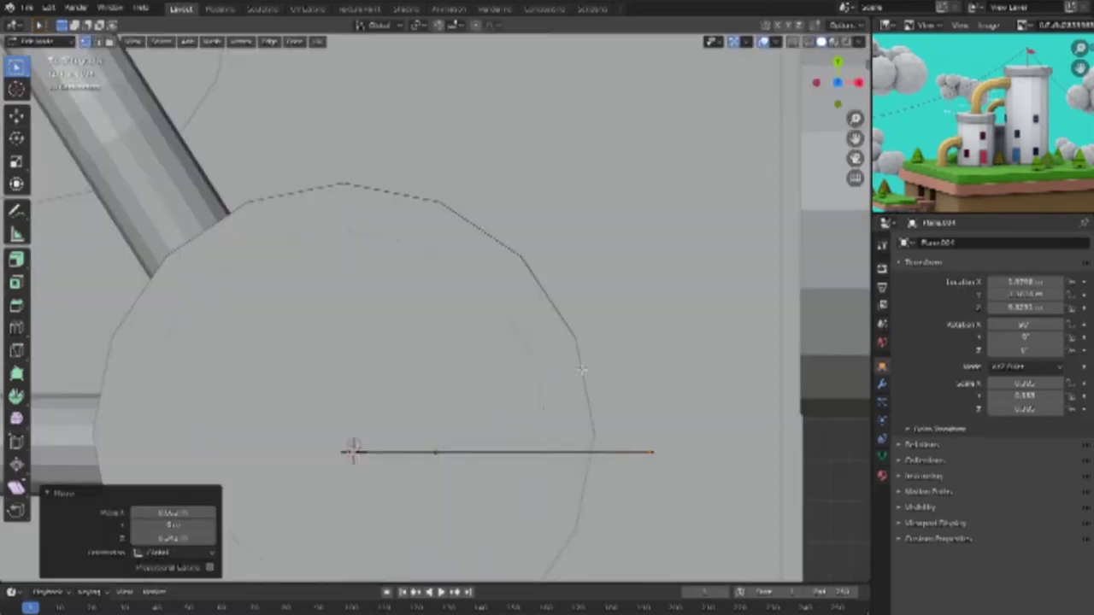
key(Tab)
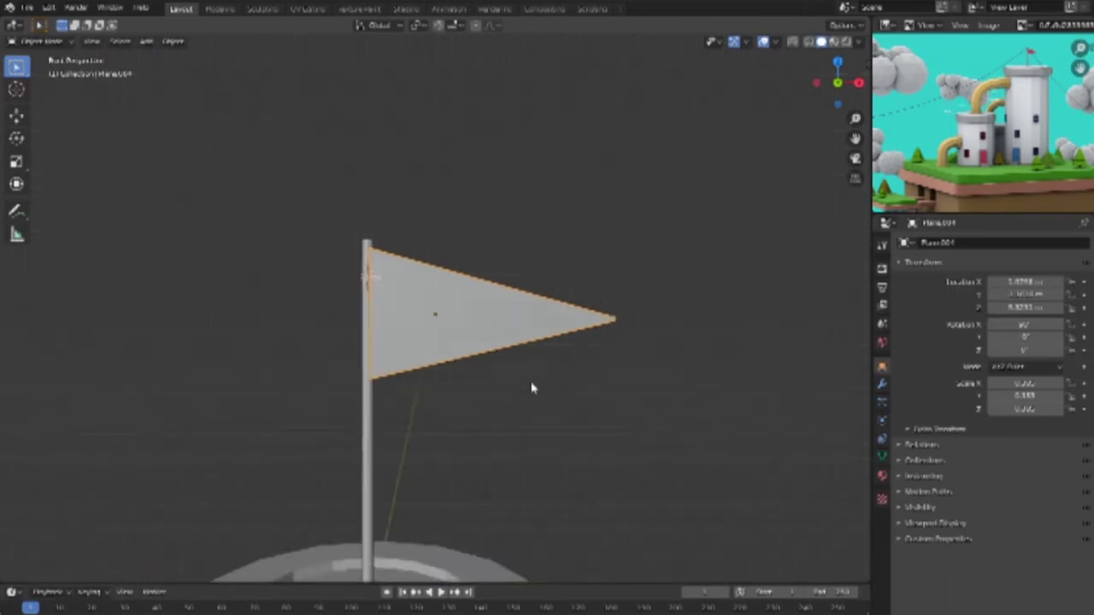
mouse_move(531, 388)
middle_down()
mouse_move(579, 407)
mouse_move(605, 445)
mouse_move(607, 496)
mouse_move(566, 475)
mouse_move(487, 391)
mouse_move(542, 379)
middle_up()
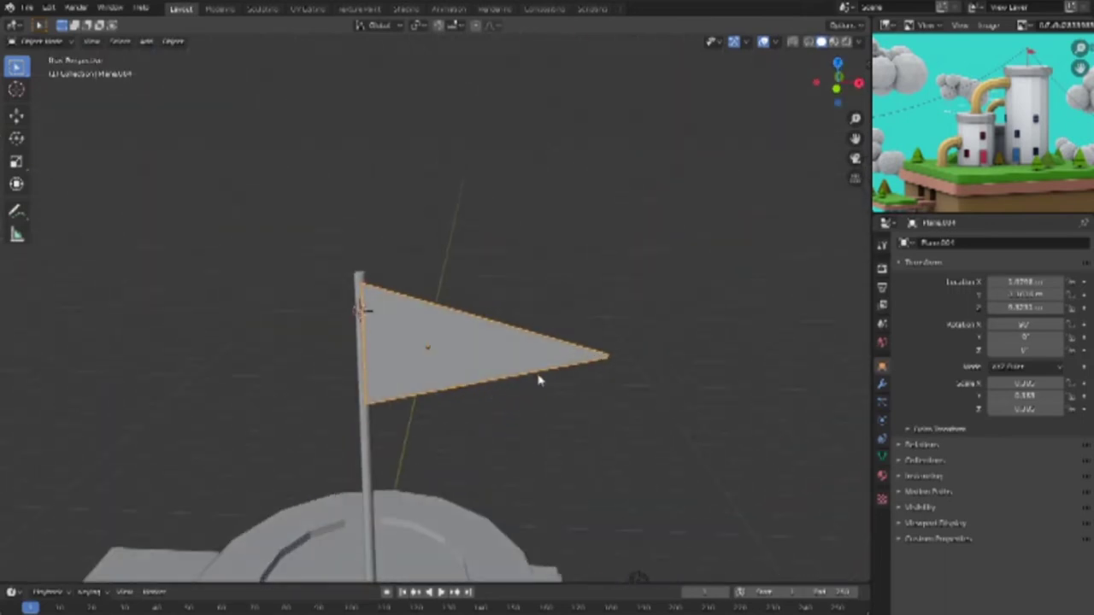
key(KP_1)
key(KP_7)
key(shift+z)
scroll(478, 397, up, 3)
scroll(440, 430, up, 2)
key(g)
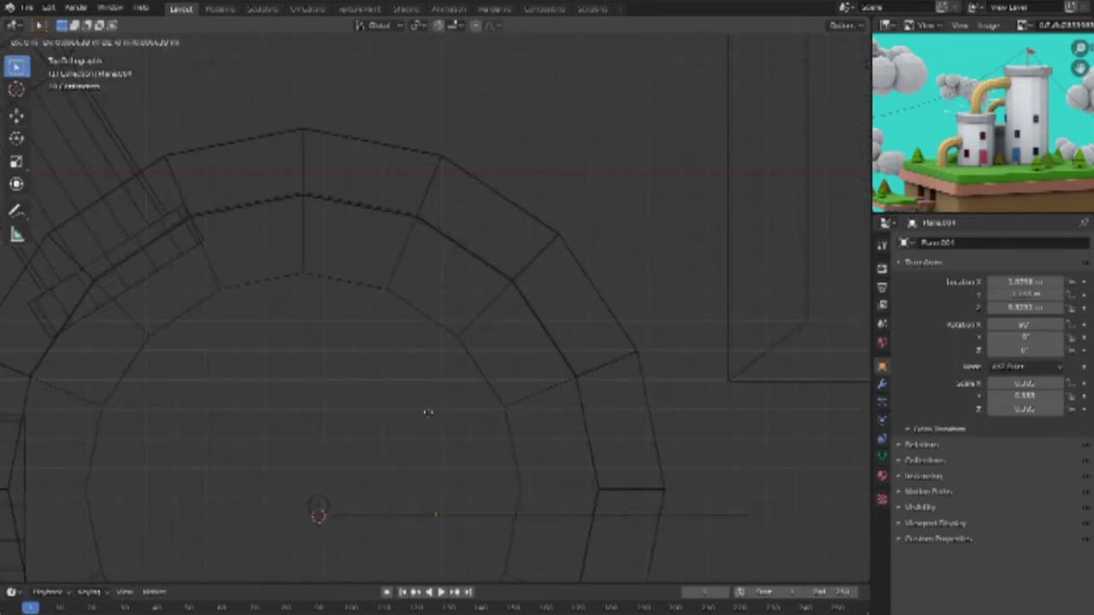
click(427, 408)
key(KP_1)
Step: Add a loop cut near the top of the flagpole
key(KP_3)
click(325, 189)
key(Tab)
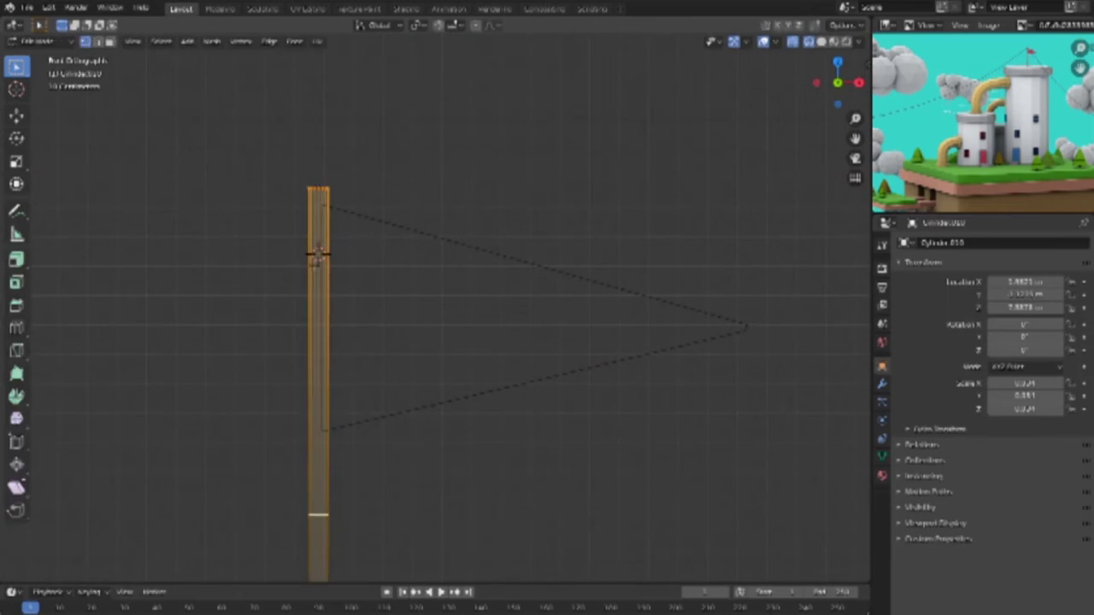
click(318, 514)
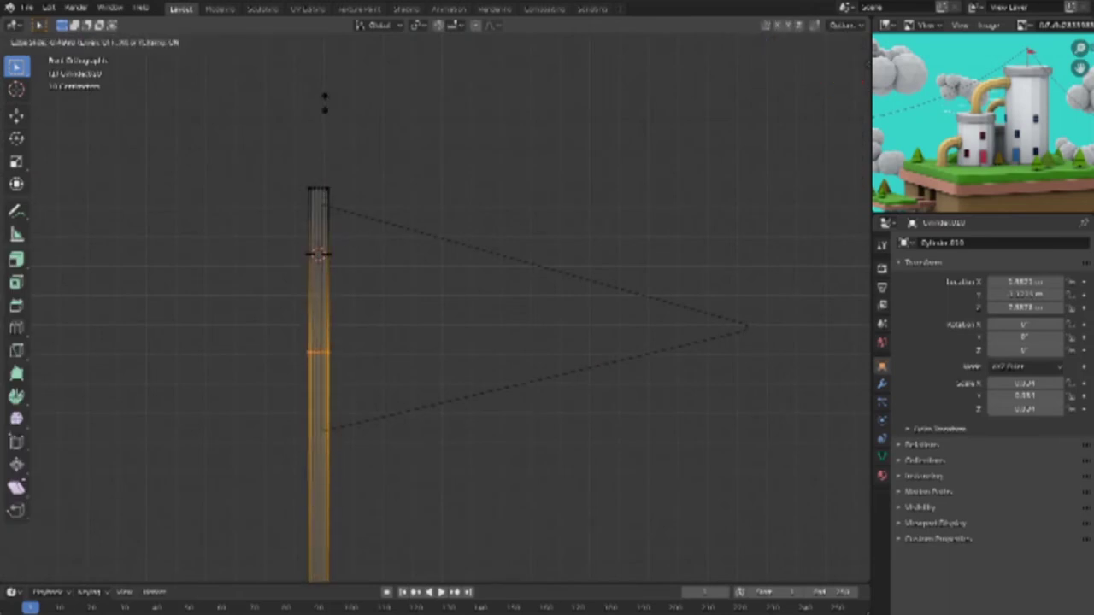
click(327, 498)
Step: Extrude the pole's top face upward by 0.037 to form a small tip
click(98, 41)
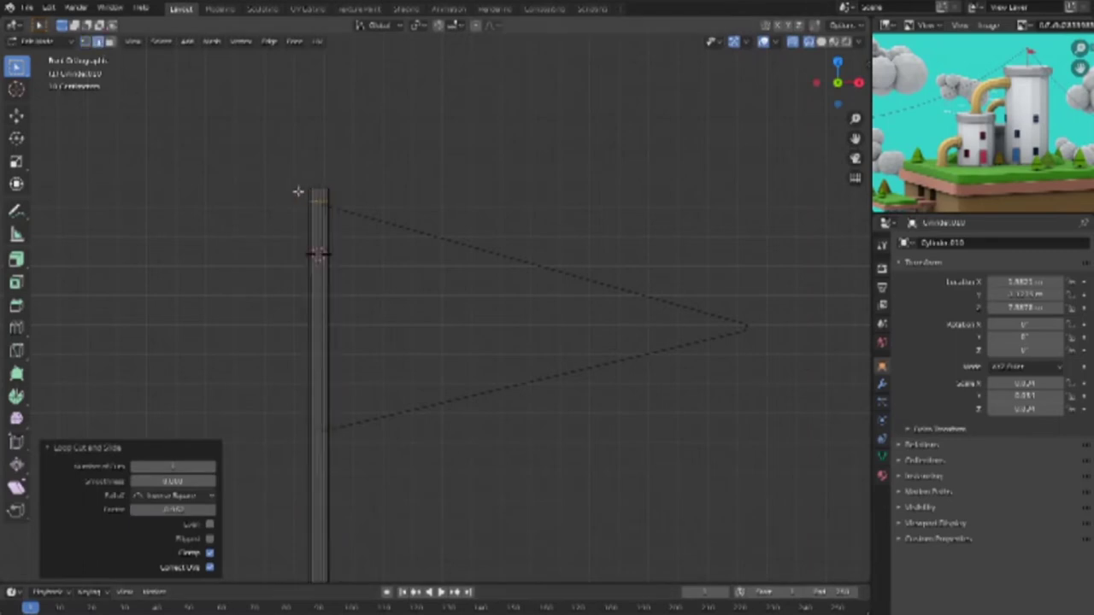
click(318, 194)
click(19, 261)
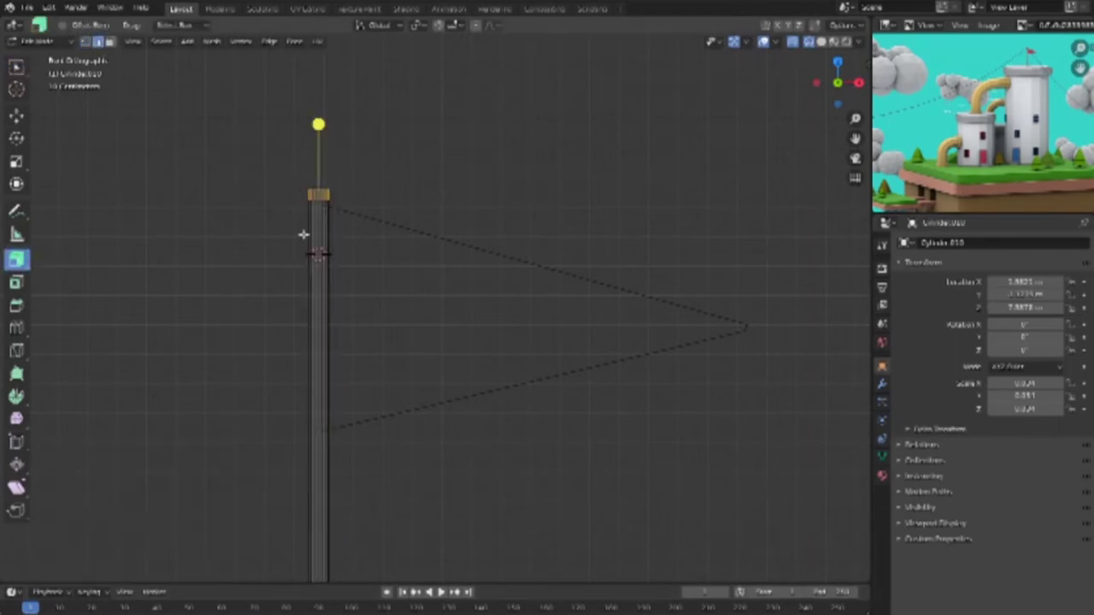
drag(317, 124, 316, 109)
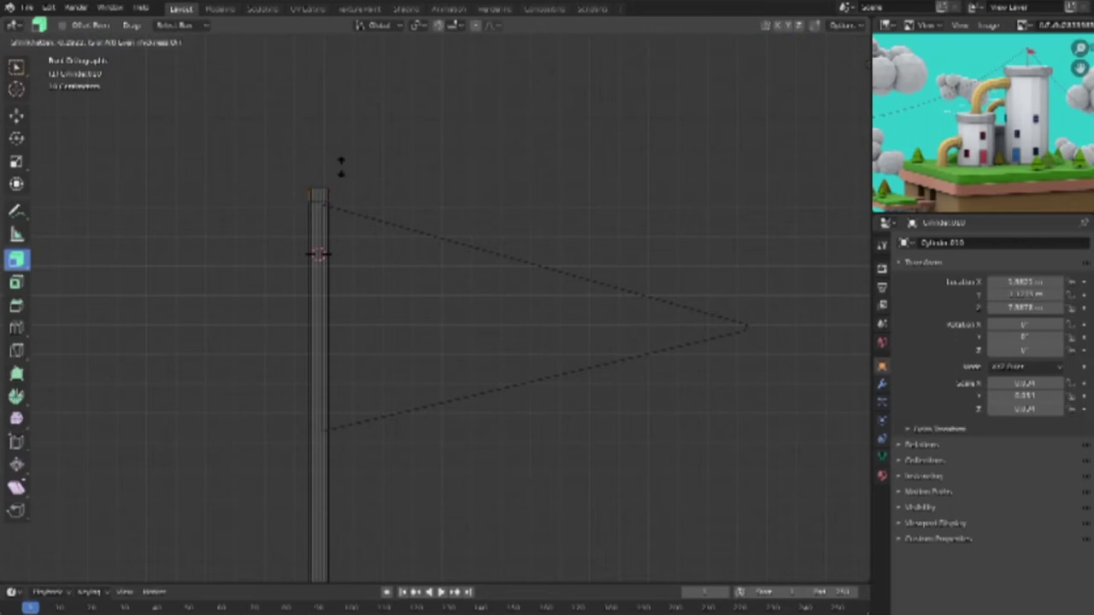
click(326, 107)
middle_drag(325, 106, 434, 402)
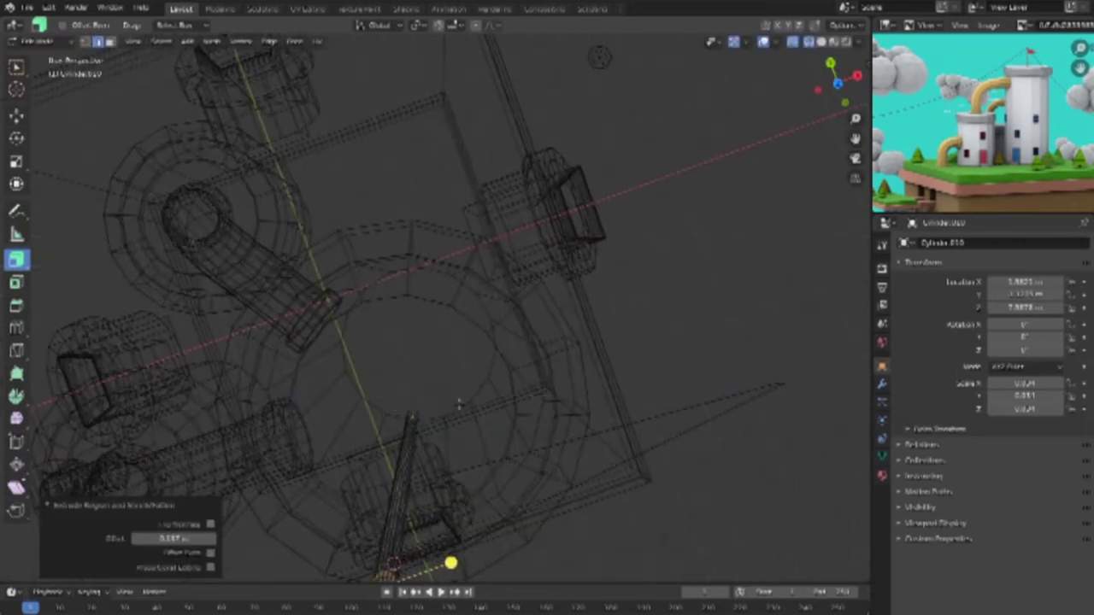
Step: Select the face loop around the pole's upper band and widen it into a thicker cap
key(grave)
middle_drag(428, 398, 316, 413)
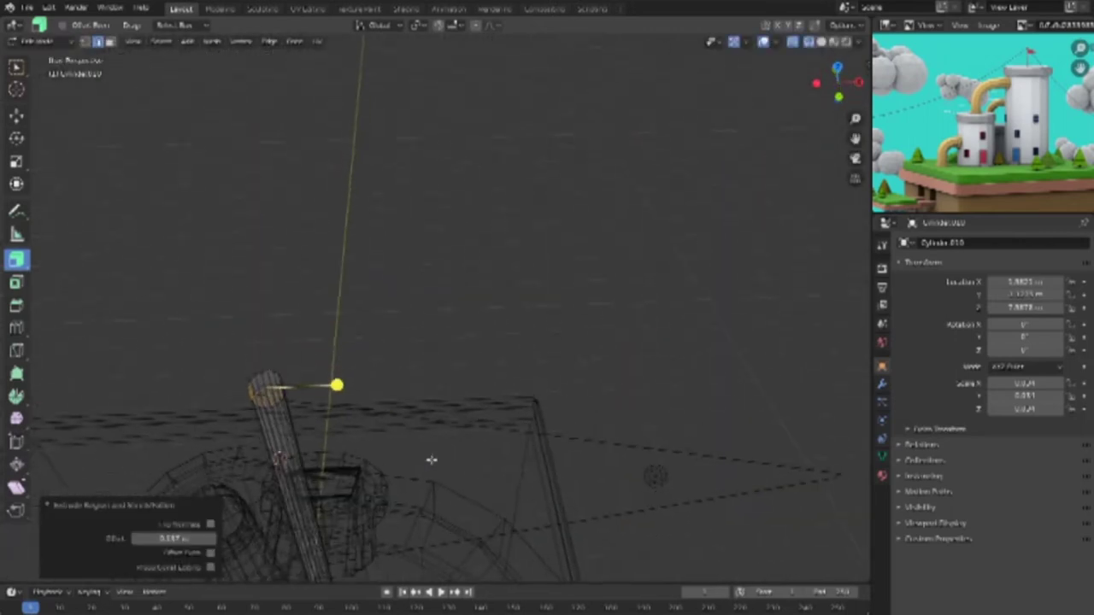
click(110, 43)
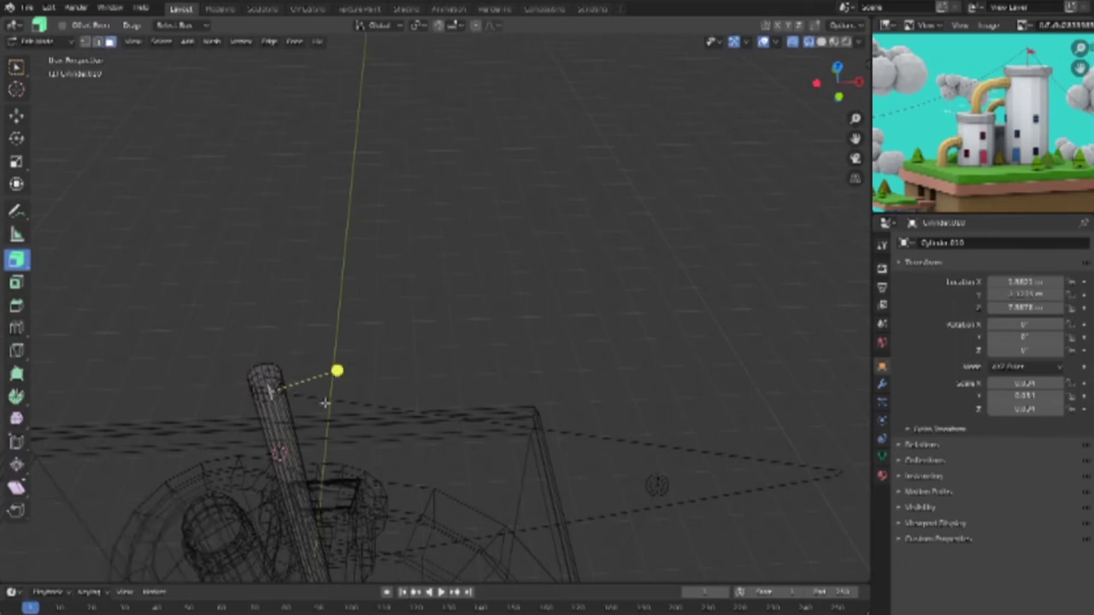
middle_drag(279, 406, 256, 393)
key(KP_Decimal)
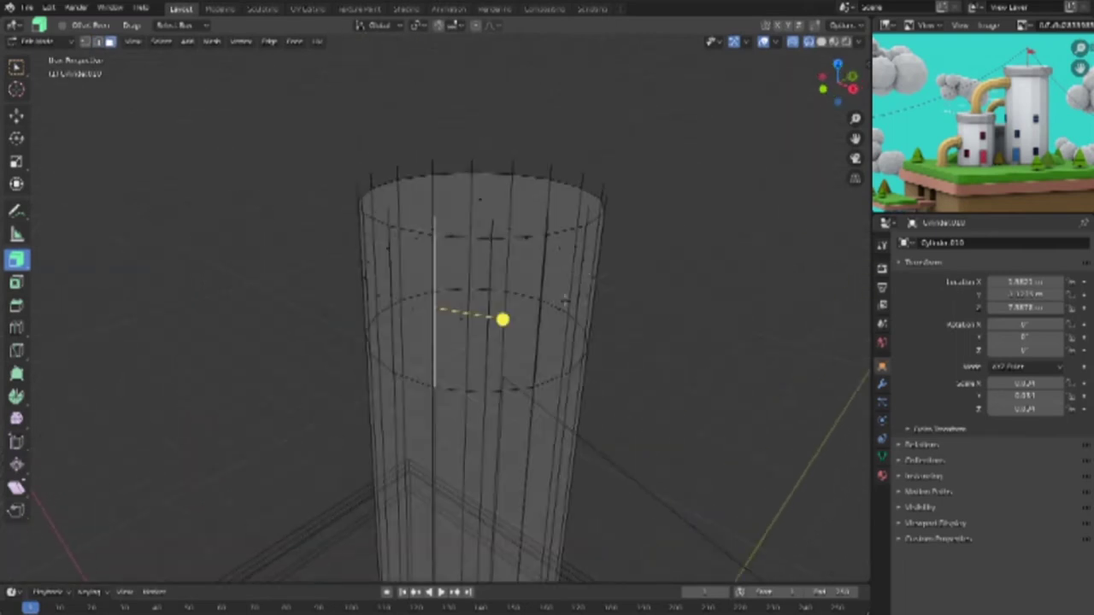
alt+click(566, 301)
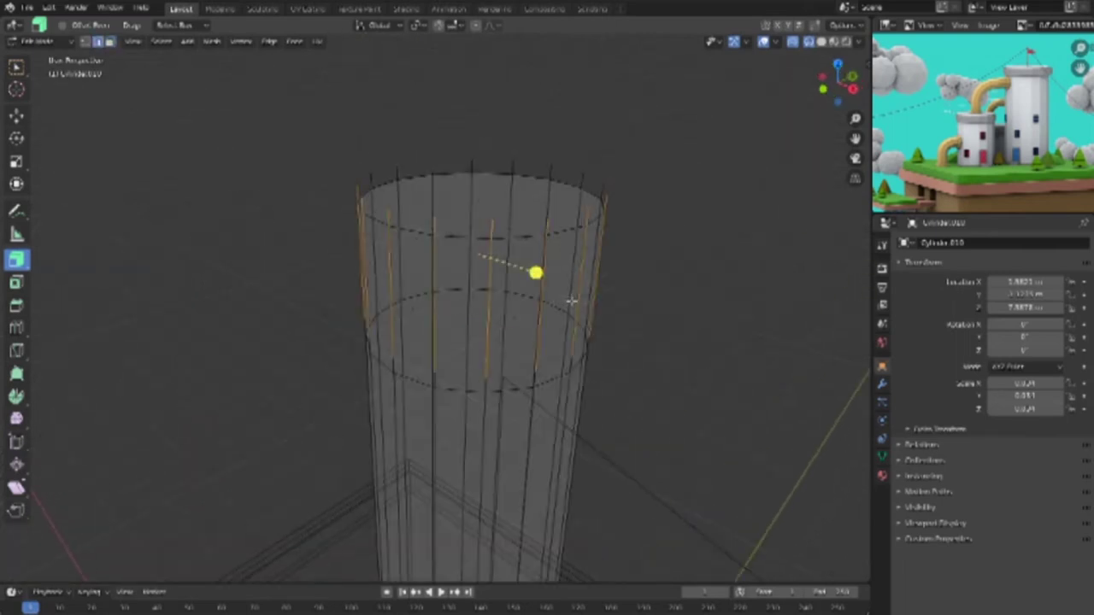
click(623, 321)
click(459, 314)
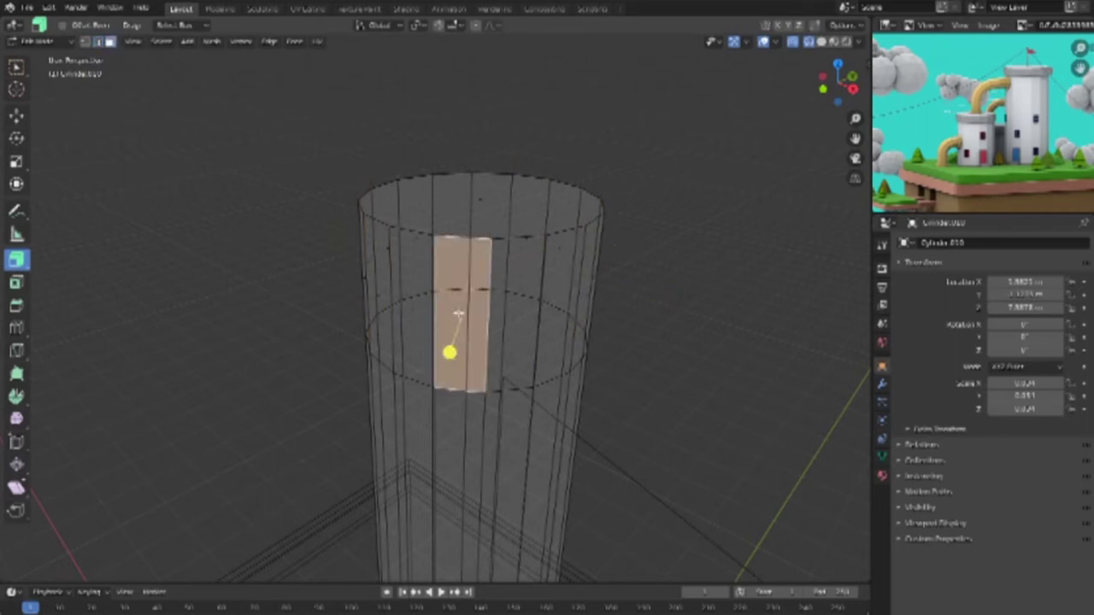
alt+click(382, 272)
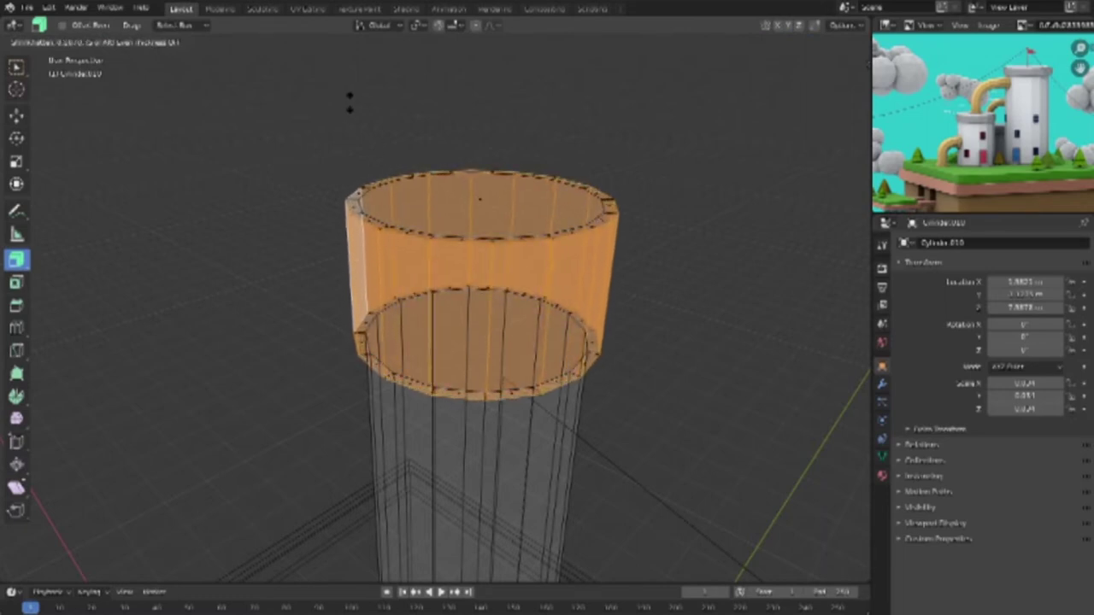
click(540, 286)
Step: Deselect everything, turn off X-ray, and return to Object Mode
click(85, 41)
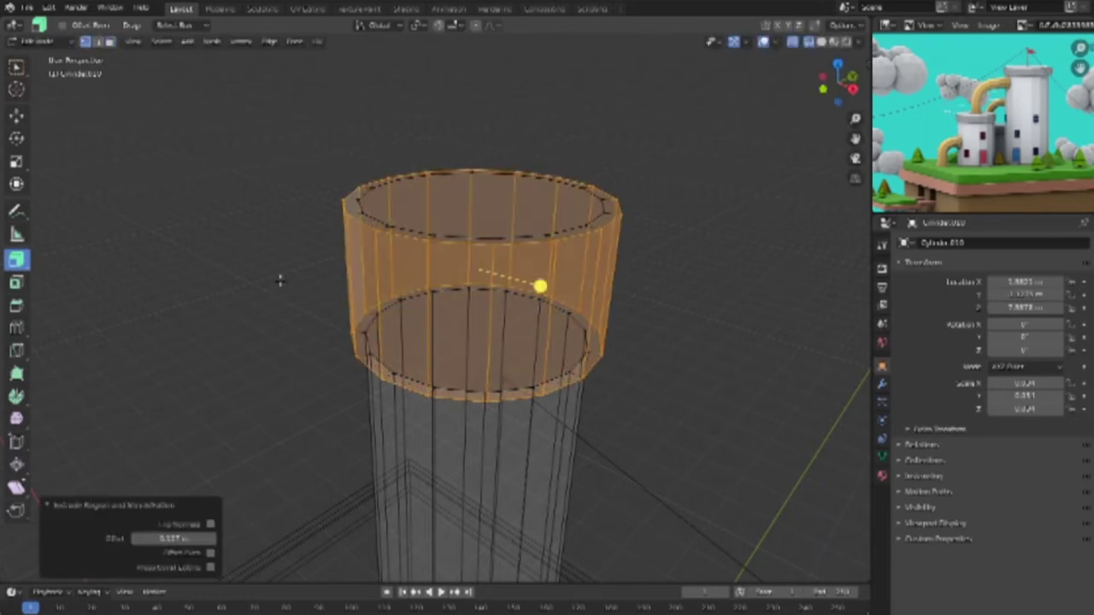
key(alt+z)
click(276, 279)
scroll(342, 329, down, 5)
mouse_move(343, 328)
middle_down()
mouse_move(415, 347)
mouse_move(325, 322)
mouse_move(384, 359)
mouse_move(459, 379)
mouse_move(615, 380)
middle_up()
key(Tab)
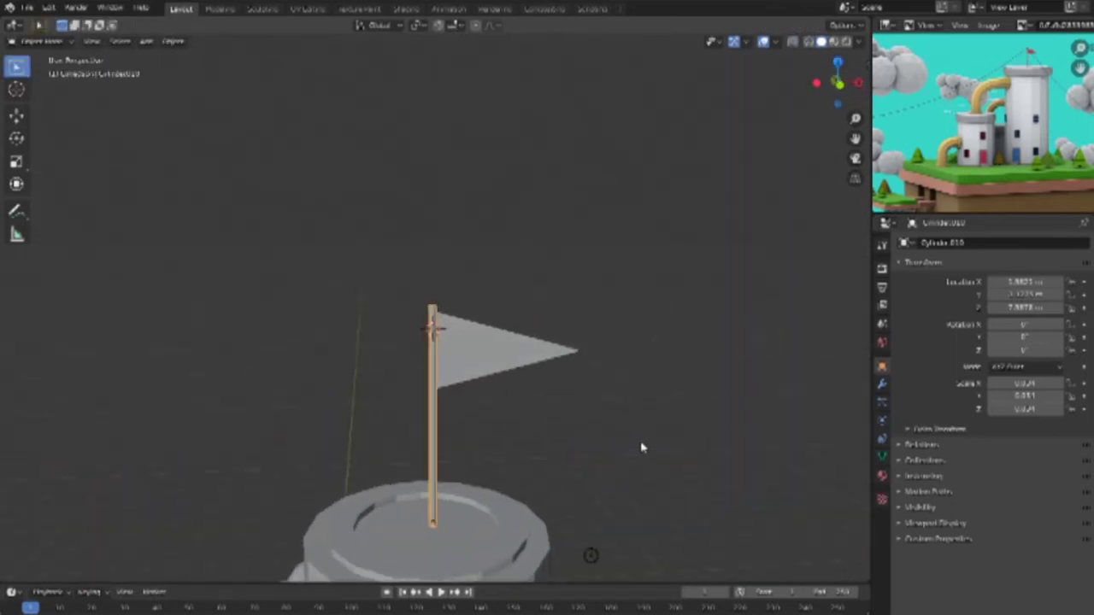
scroll(541, 432, up, 1)
scroll(547, 433, up, 3)
mouse_move(551, 434)
middle_down()
mouse_move(603, 410)
mouse_move(586, 450)
mouse_move(556, 435)
mouse_move(567, 469)
middle_up()
click(581, 459)
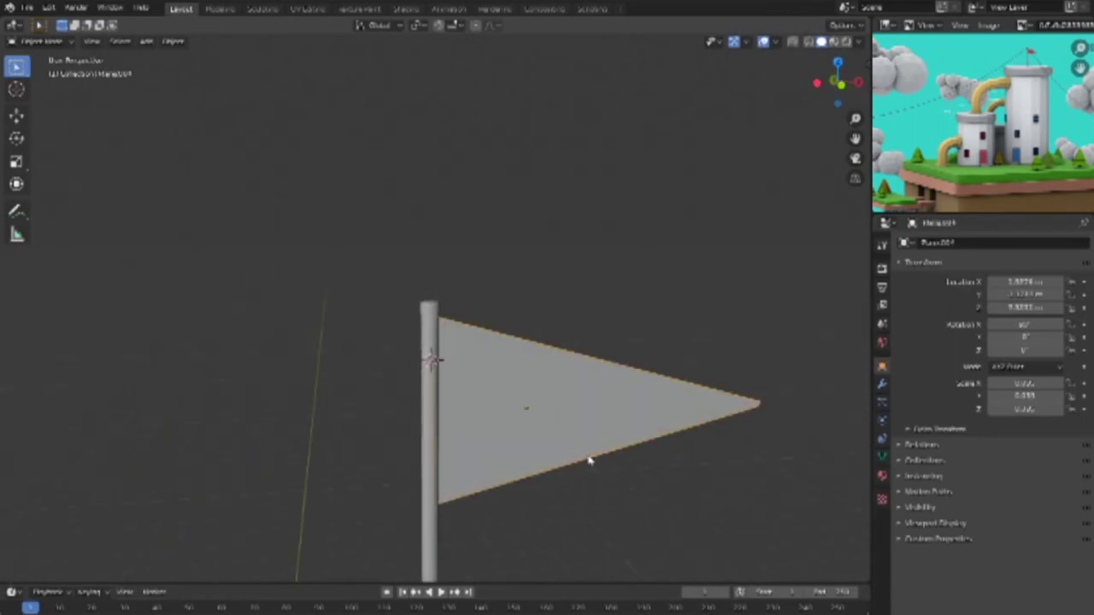
scroll(587, 457, down, 3)
scroll(586, 451, down, 3)
scroll(586, 452, down, 3)
mouse_move(633, 504)
middle_down()
mouse_move(575, 471)
mouse_move(542, 345)
mouse_move(598, 350)
middle_up()
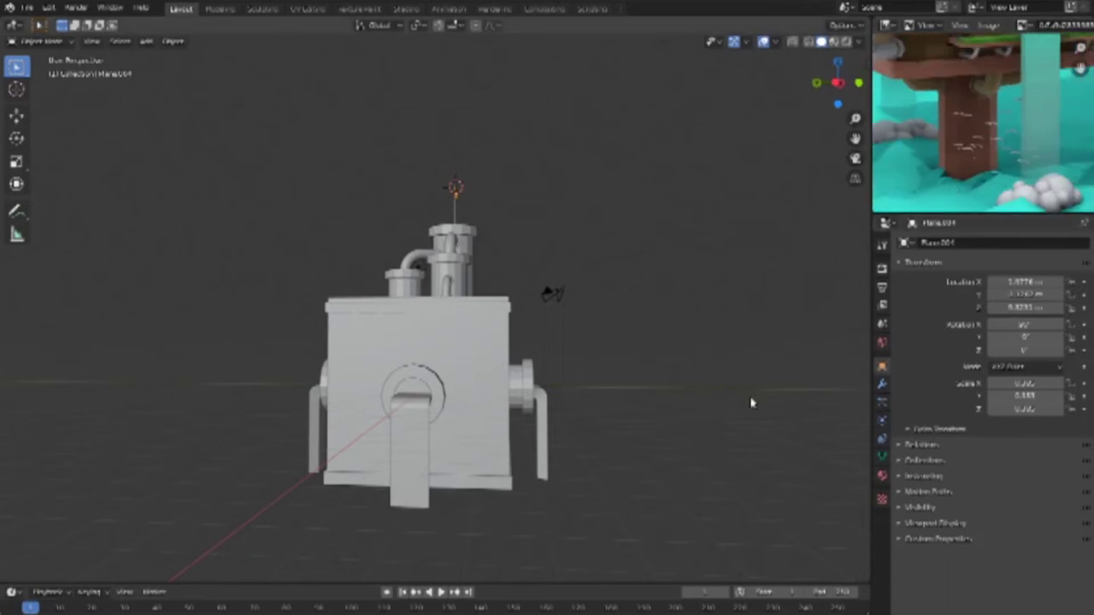
key(KP_7)
Step: In wireframe, duplicate a chimney cylinder and move the copy to the block's centre
scroll(444, 362, up, 3)
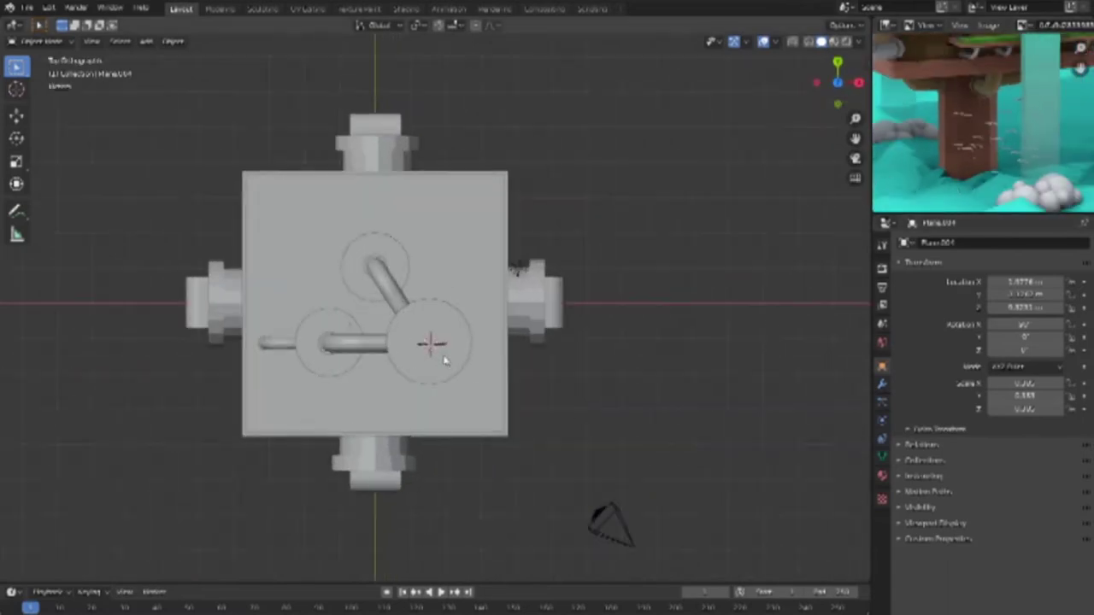
key(shift+z)
click(460, 344)
key(g)
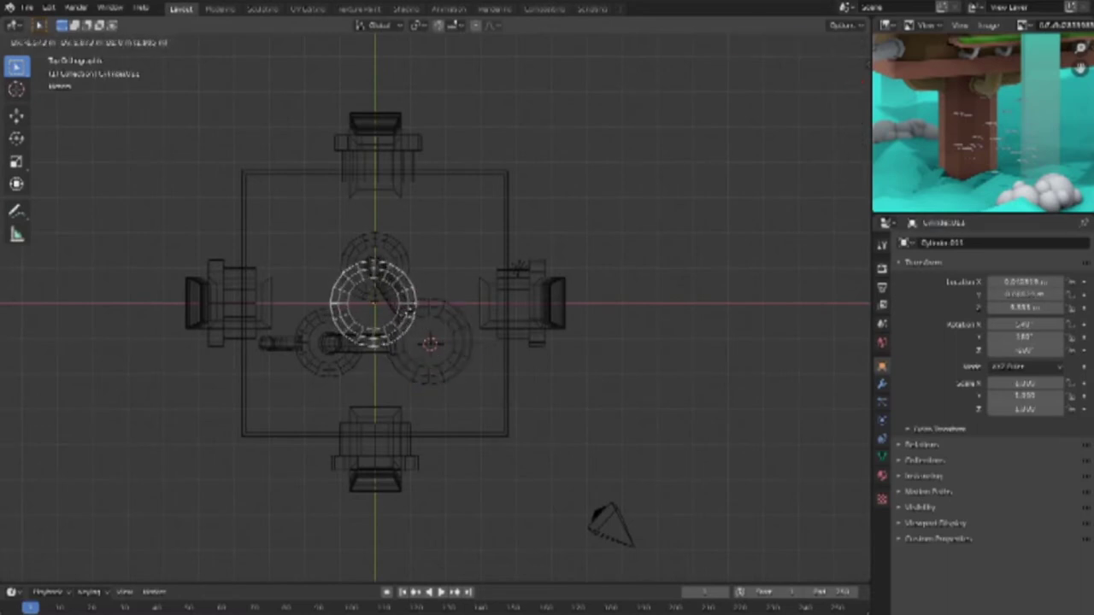
click(415, 310)
Step: Duplicate it again straight down along Z beneath the block and check it in solid shading
key(KP_1)
scroll(488, 320, down, 3)
scroll(489, 321, down, 1)
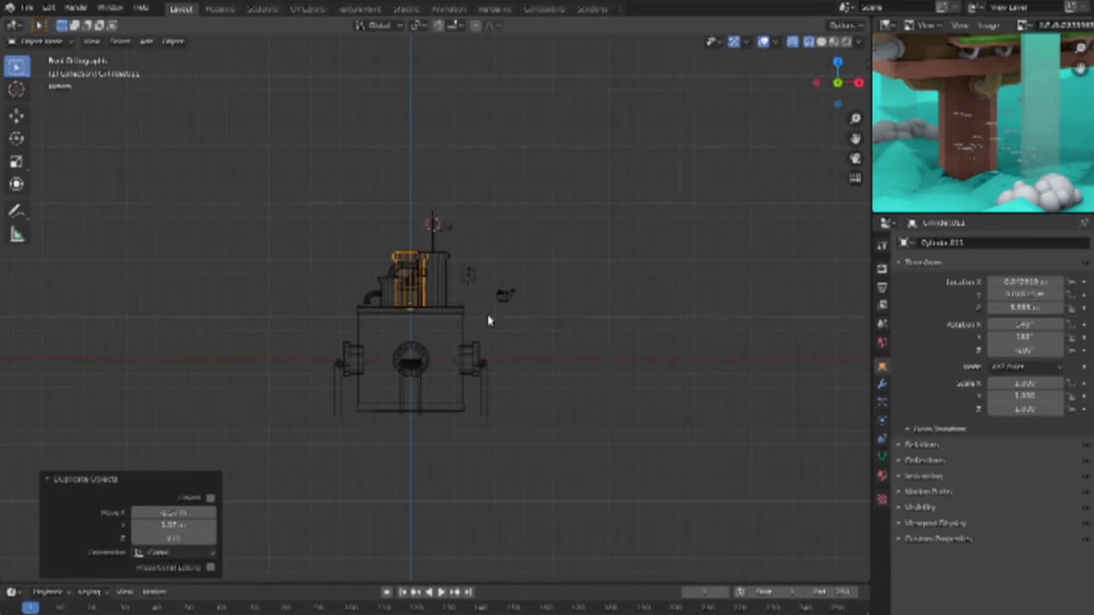
key(shift+d)
key(z)
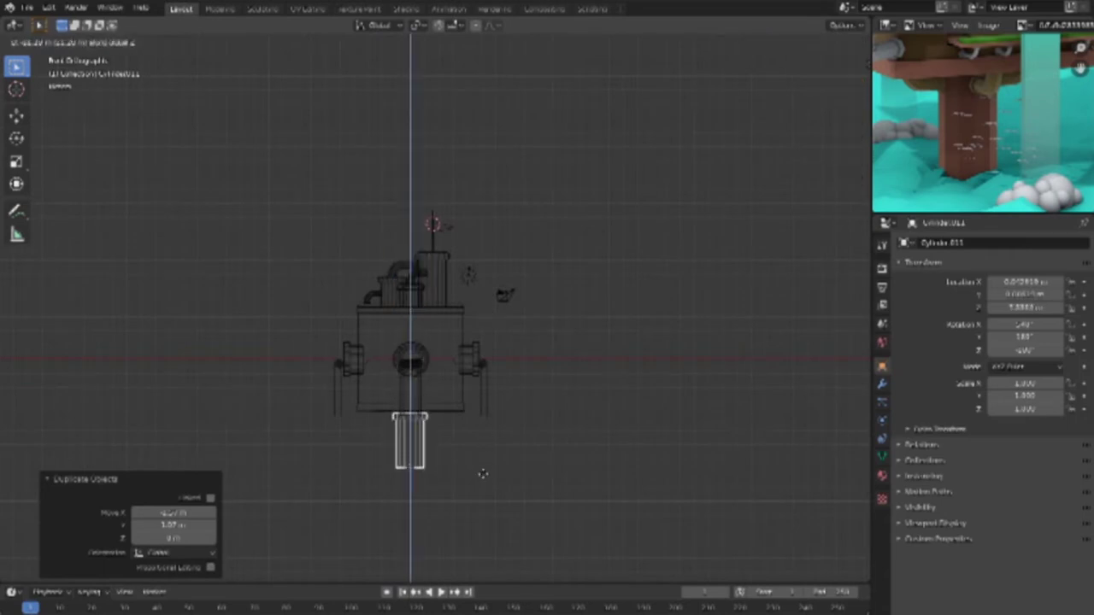
click(483, 481)
middle_drag(482, 480, 610, 512)
key(shift+z)
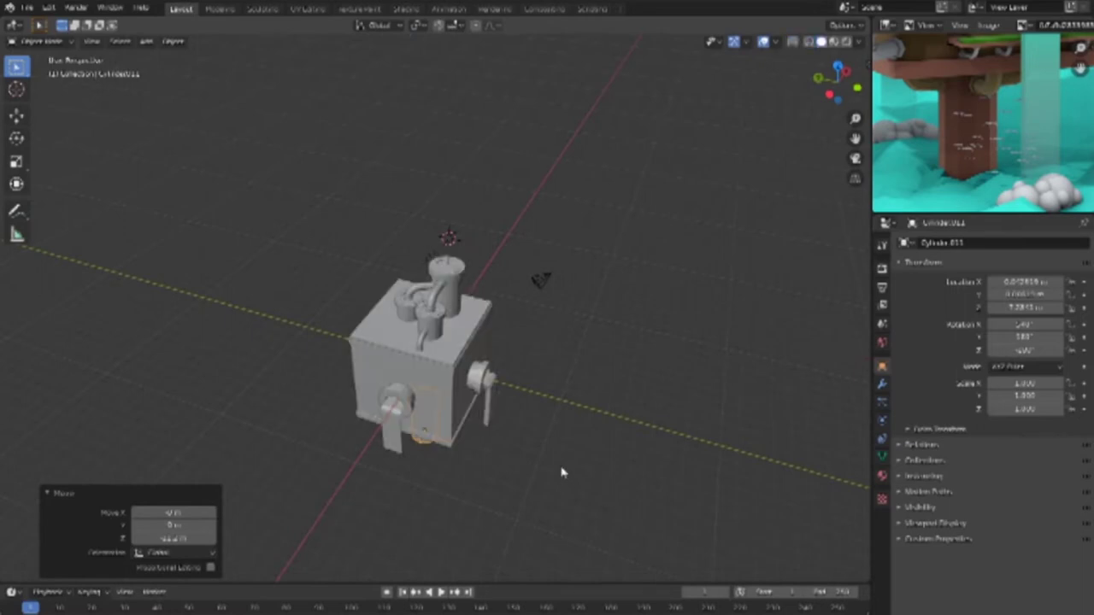
mouse_move(562, 471)
middle_down()
mouse_move(491, 383)
mouse_move(364, 444)
mouse_move(584, 415)
mouse_move(561, 428)
mouse_move(536, 414)
middle_up()
click(469, 373)
key(KP_1)
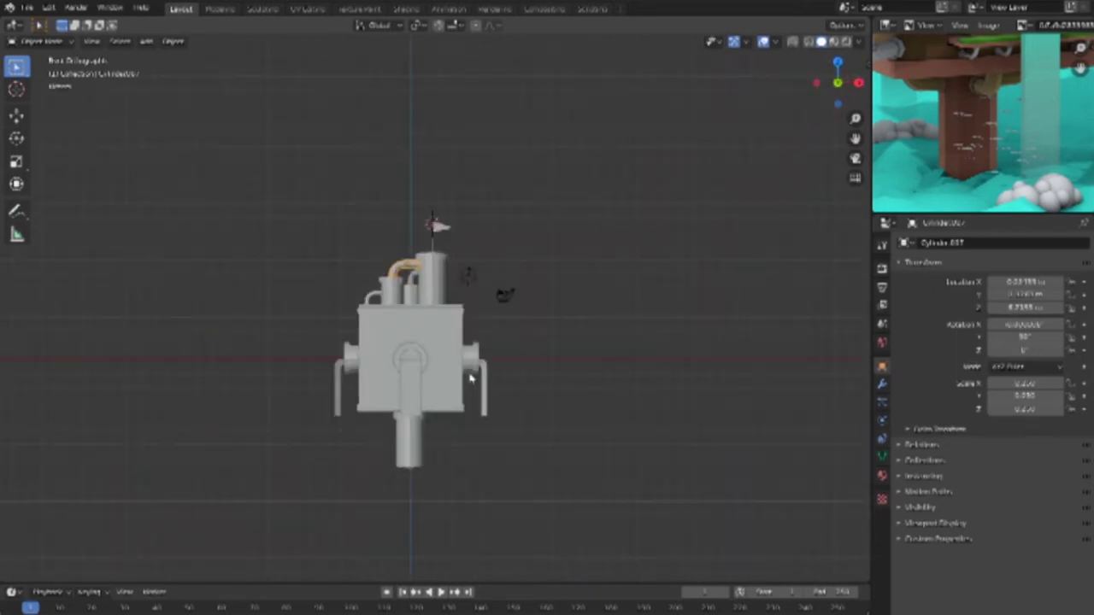
Step: Duplicate the bent pipe and drop the copy below the block, viewed from the front
key(shift+d)
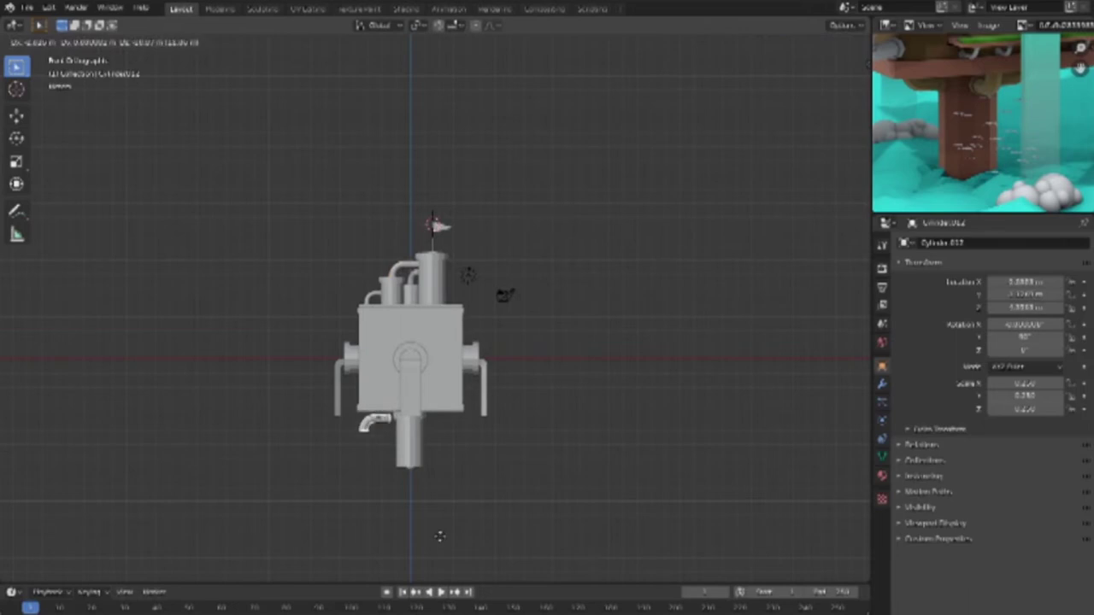
click(449, 546)
scroll(481, 464, up, 3)
scroll(481, 464, up, 5)
middle_drag(481, 464, 483, 468)
key(KP_Decimal)
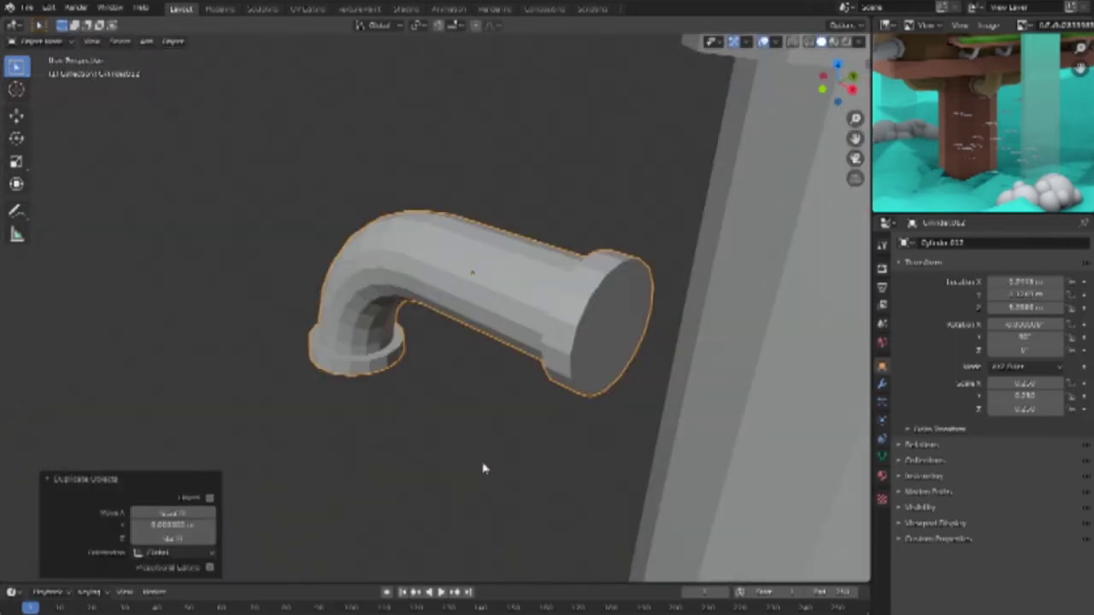
key(KP_1)
scroll(483, 444, down, 2)
scroll(489, 423, down, 2)
Step: Flip the pipe copy 180 degrees around the Y axis
click(544, 379)
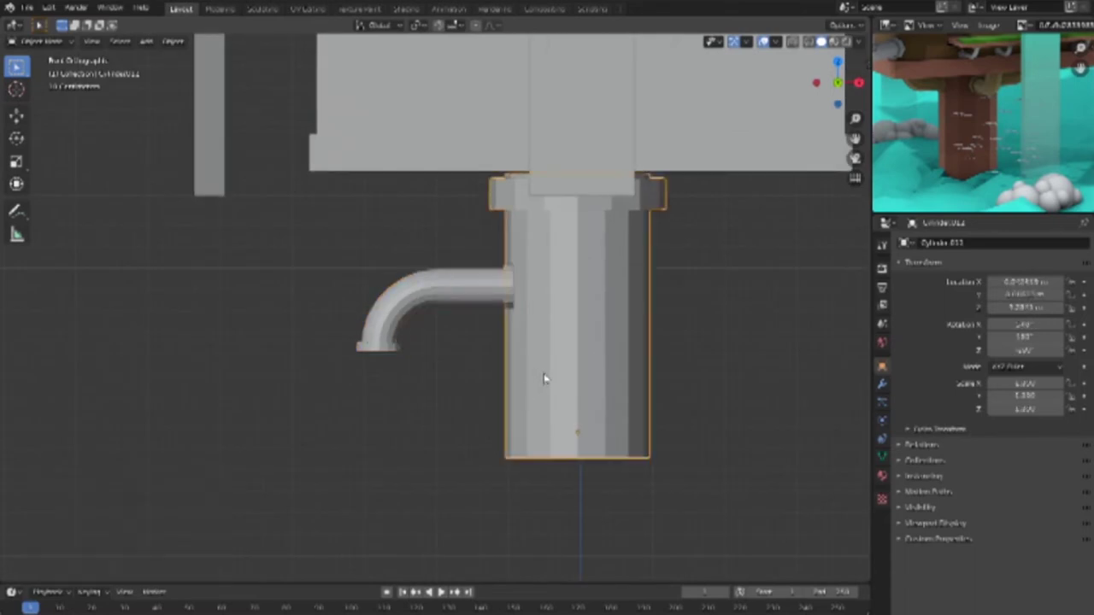
key(g)
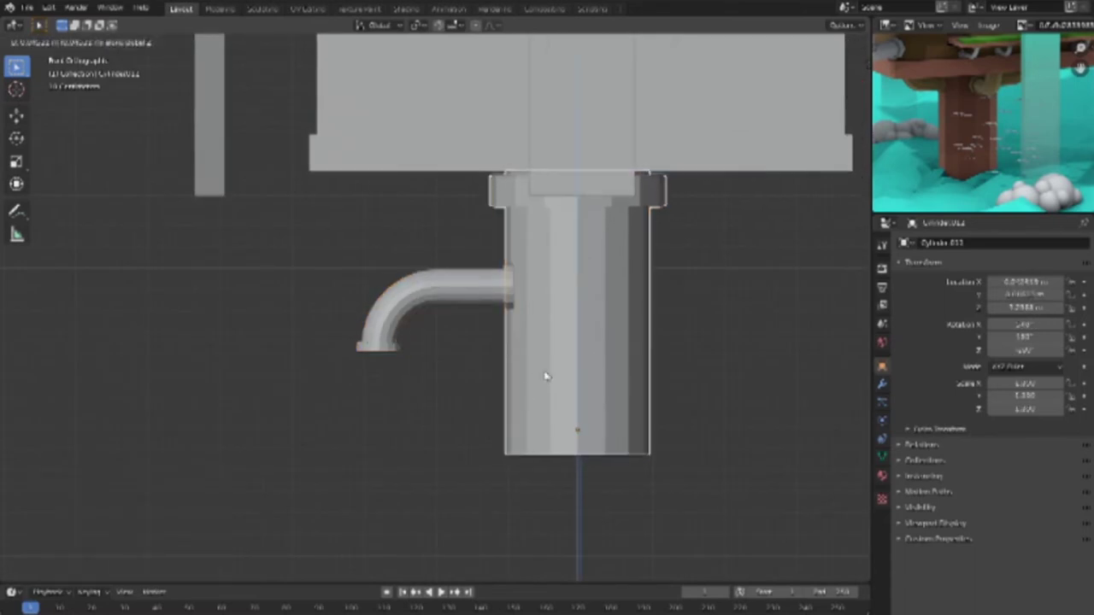
click(545, 376)
click(452, 303)
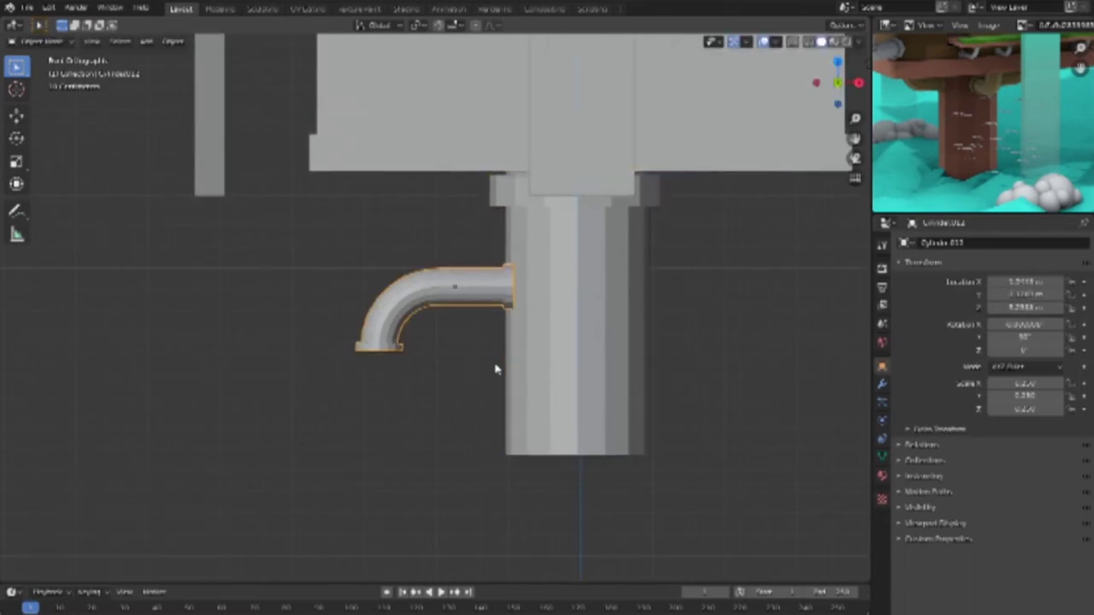
key(r)
key(z)
key(y)
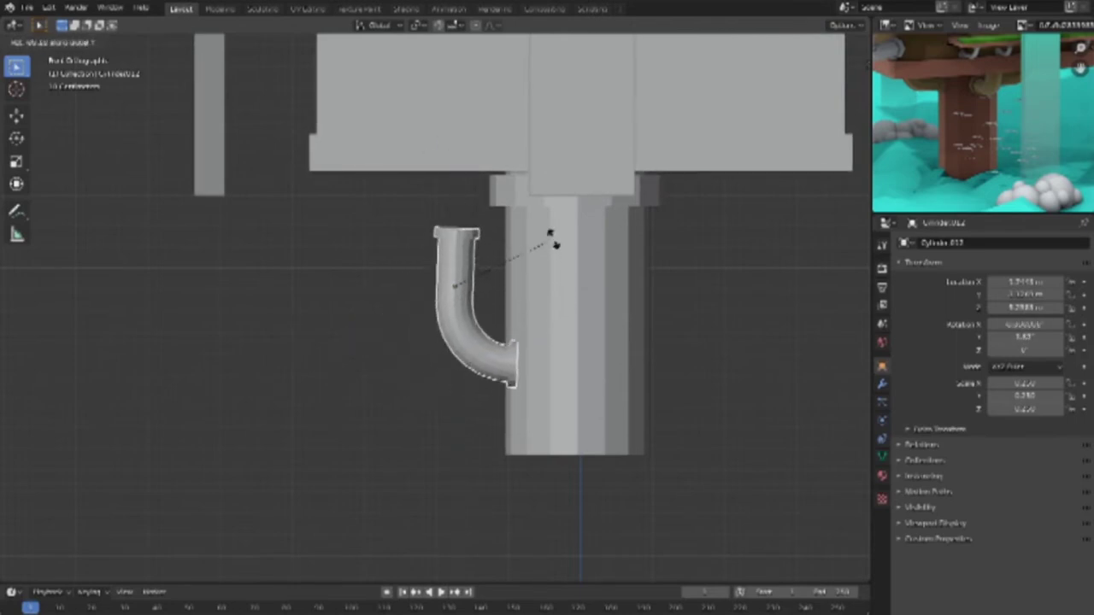
text(180)
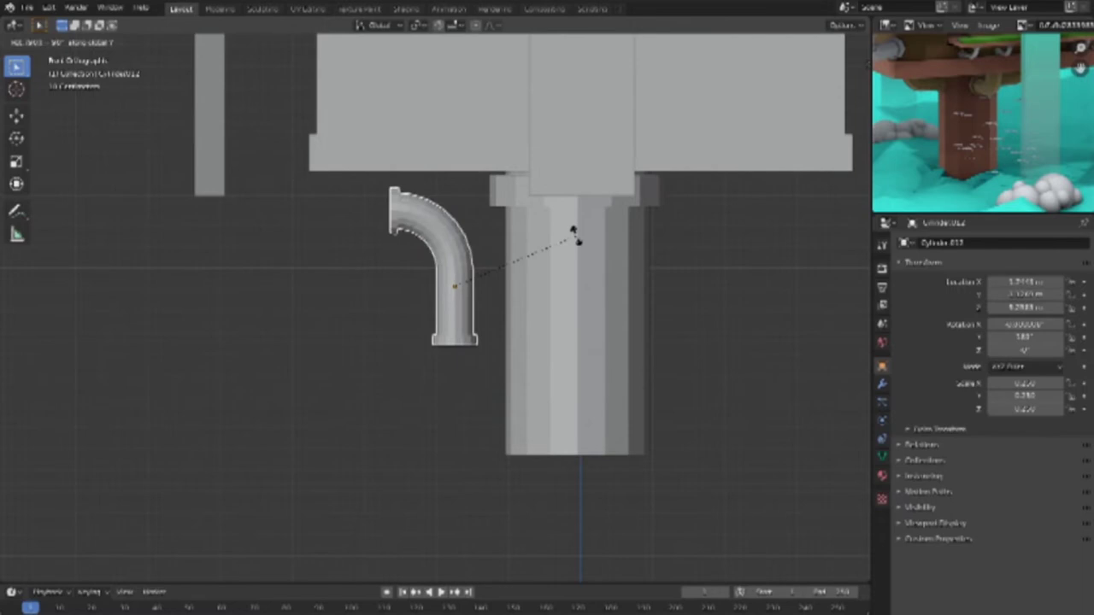
key(Return)
Step: Move and rotate the flipped pipe so it hangs from the block's underside beside the column
key(g)
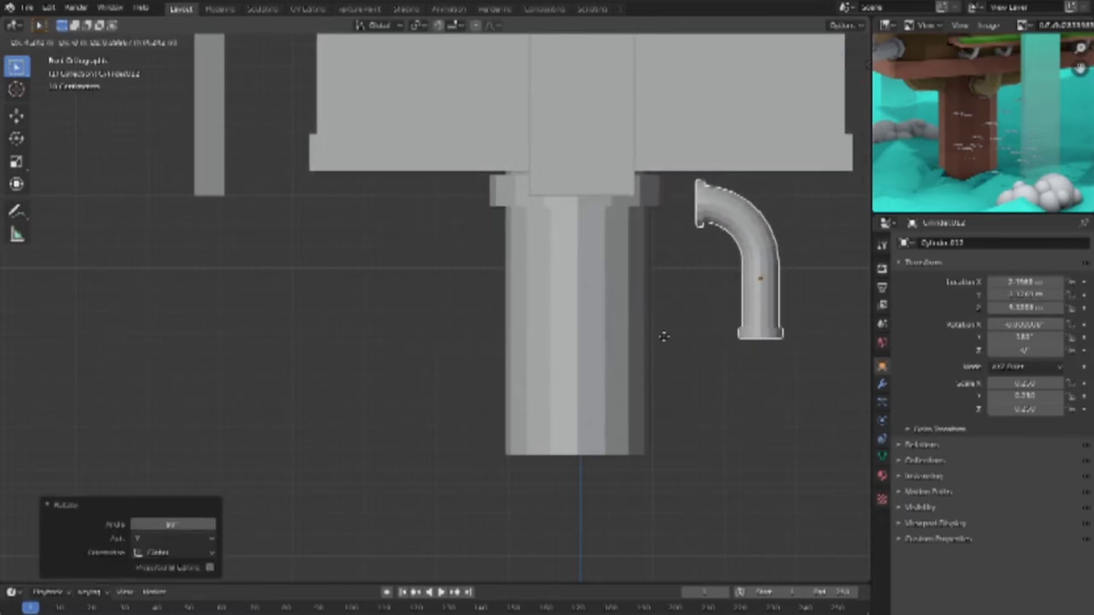
click(336, 348)
key(r)
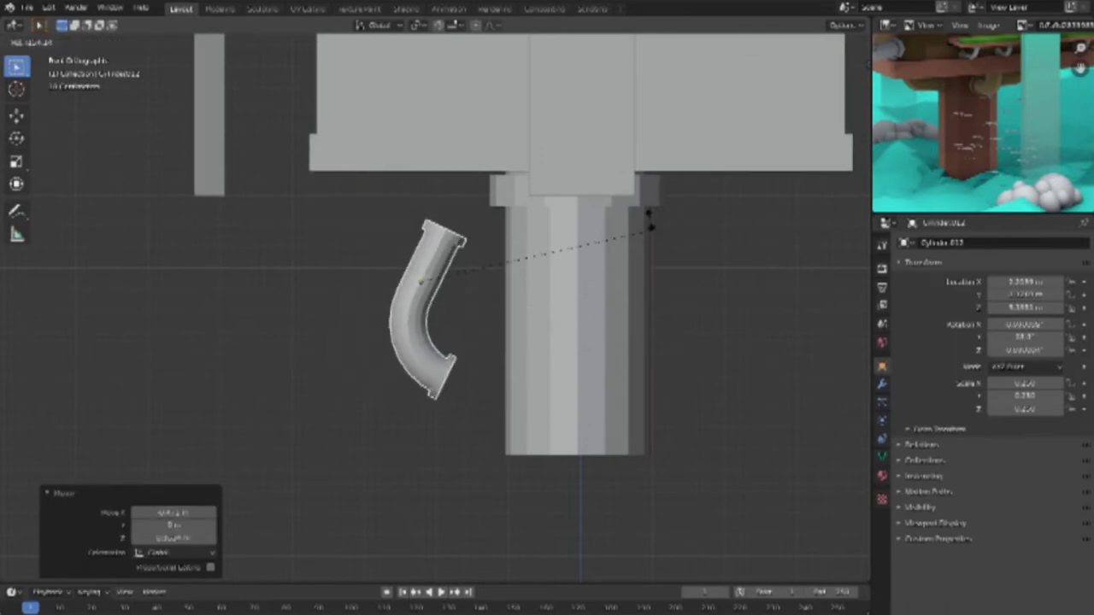
click(632, 116)
key(g)
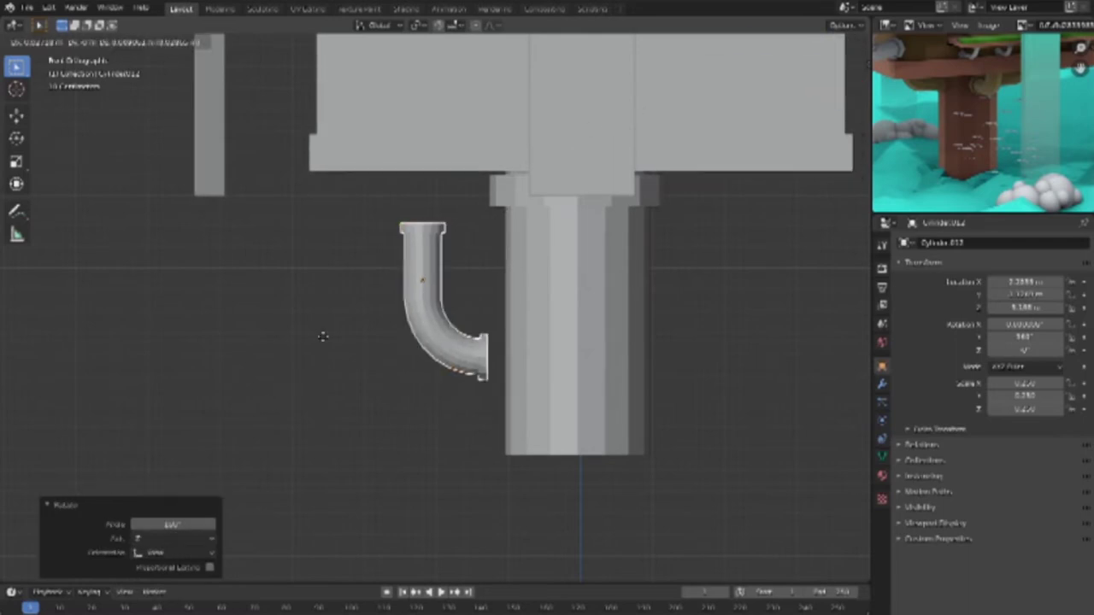
click(267, 341)
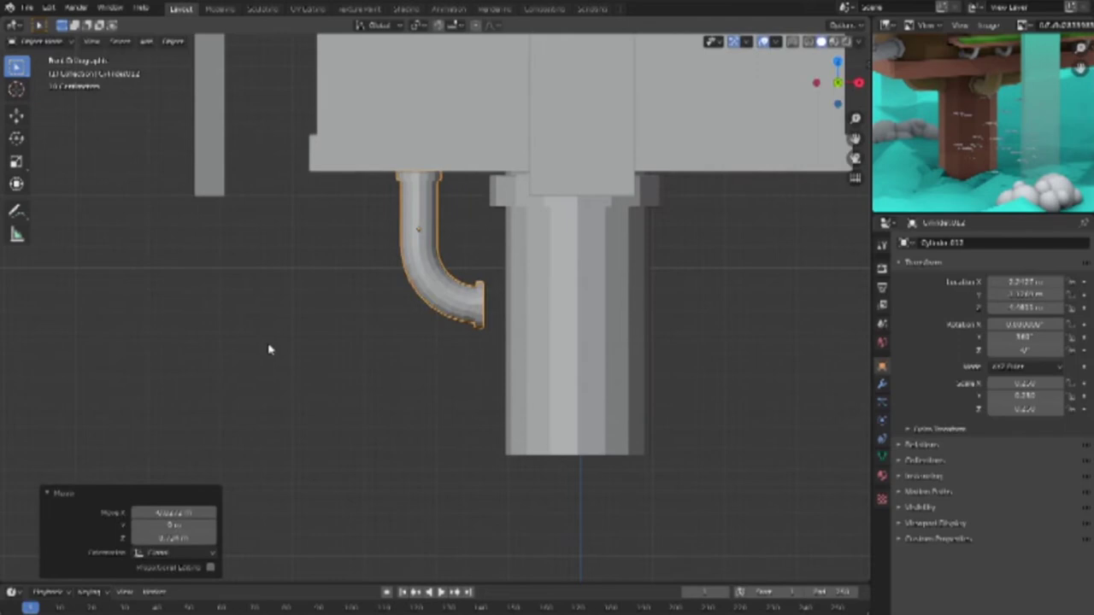
key(Tab)
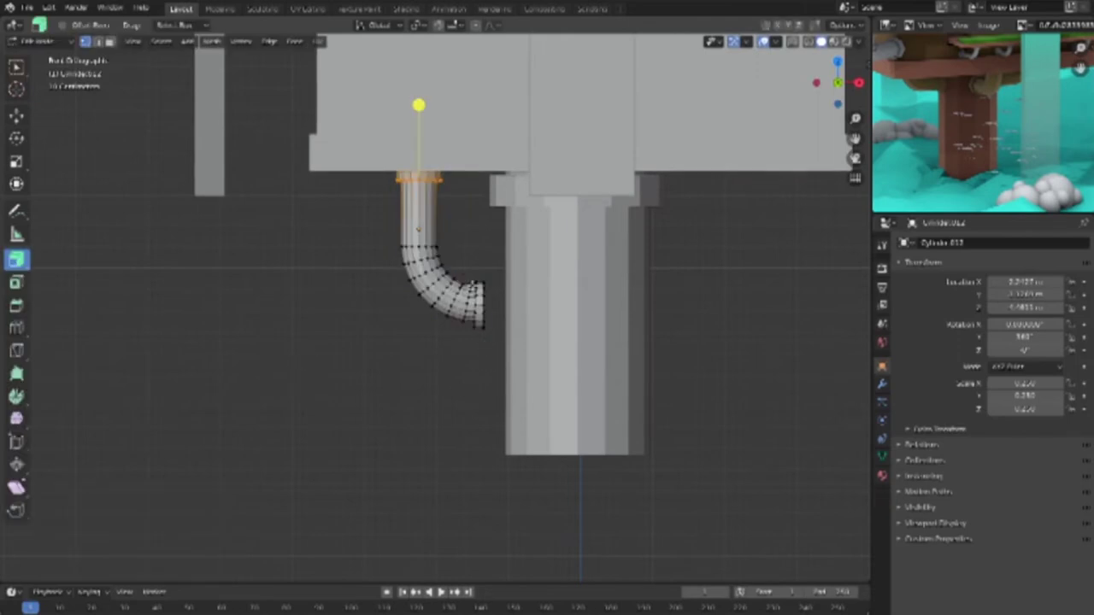
Step: With X-ray on, extrude the pipe's open end horizontally along X toward the column
key(alt+z)
drag(488, 264, 472, 345)
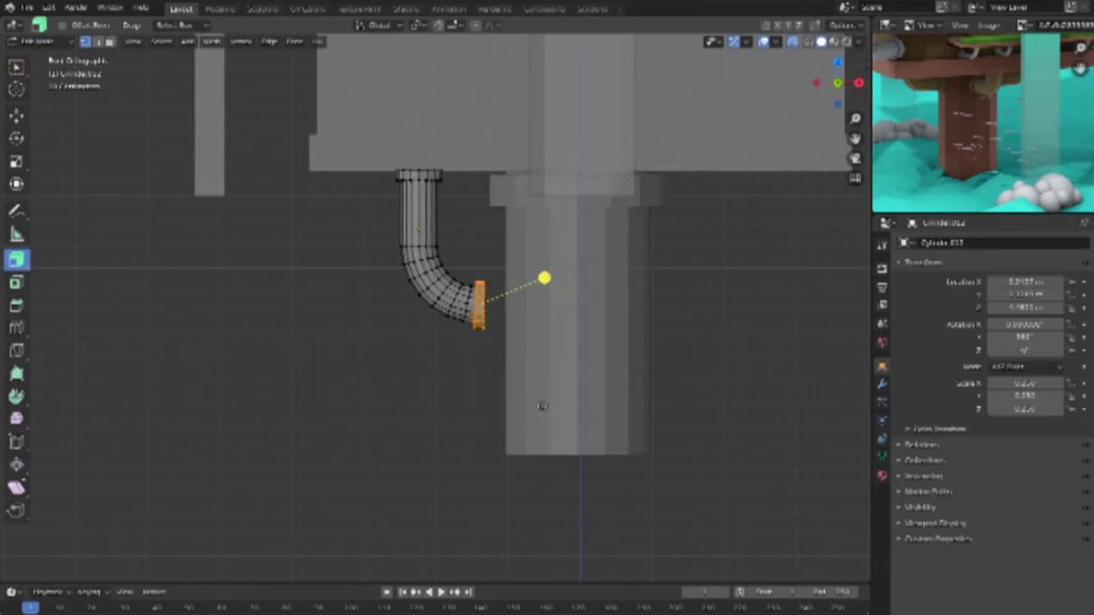
key(e)
key(x)
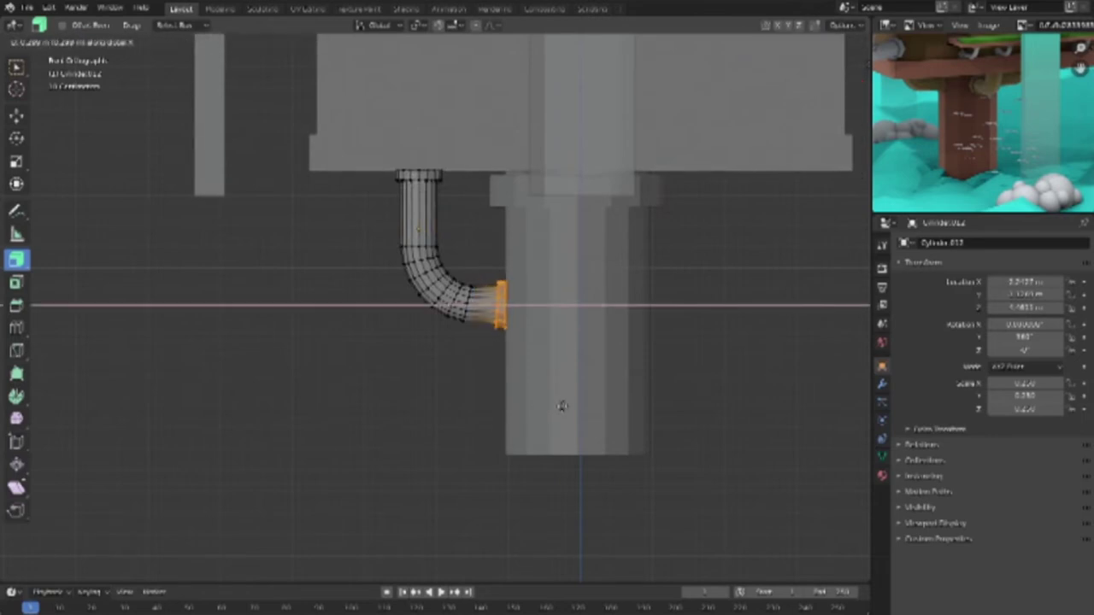
click(566, 405)
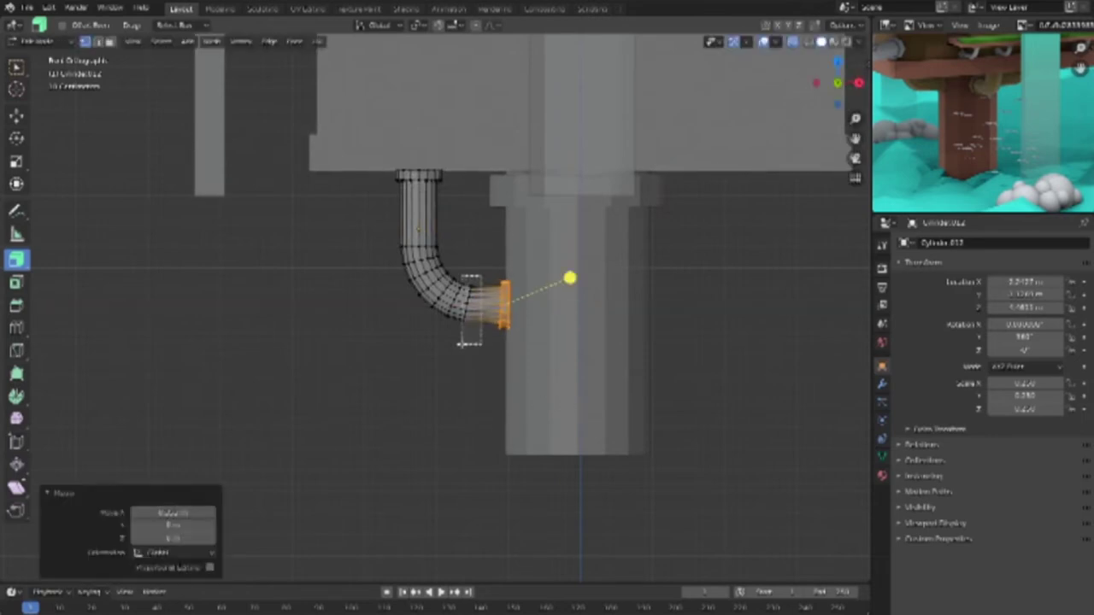
click(458, 295)
Step: Shift the pipe section beside the bend along X, then return to Object Mode in wireframe
drag(485, 361, 468, 278)
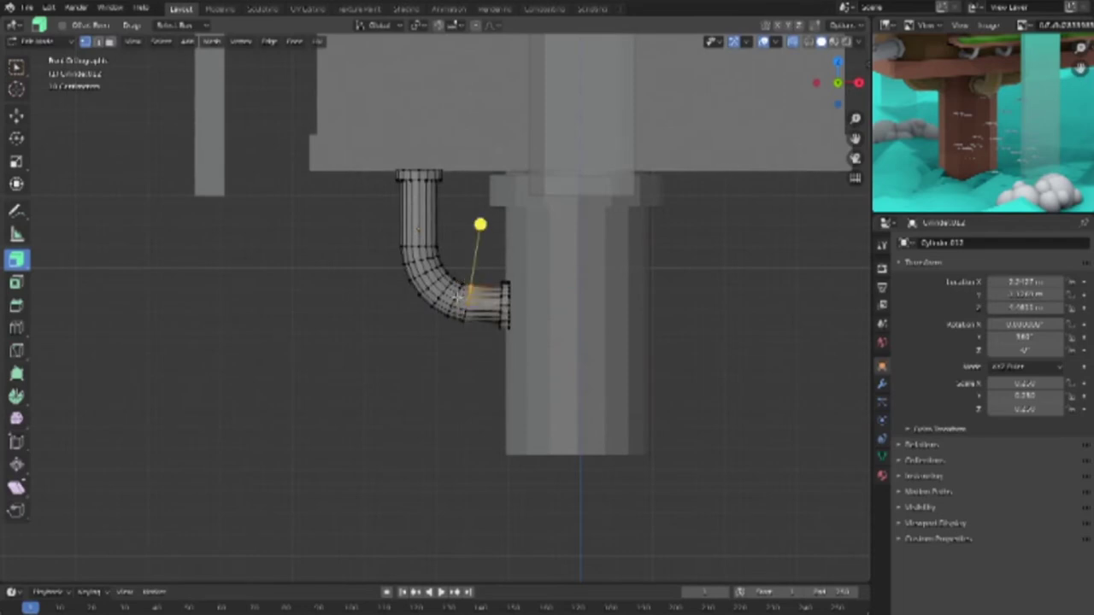
key(g)
key(x)
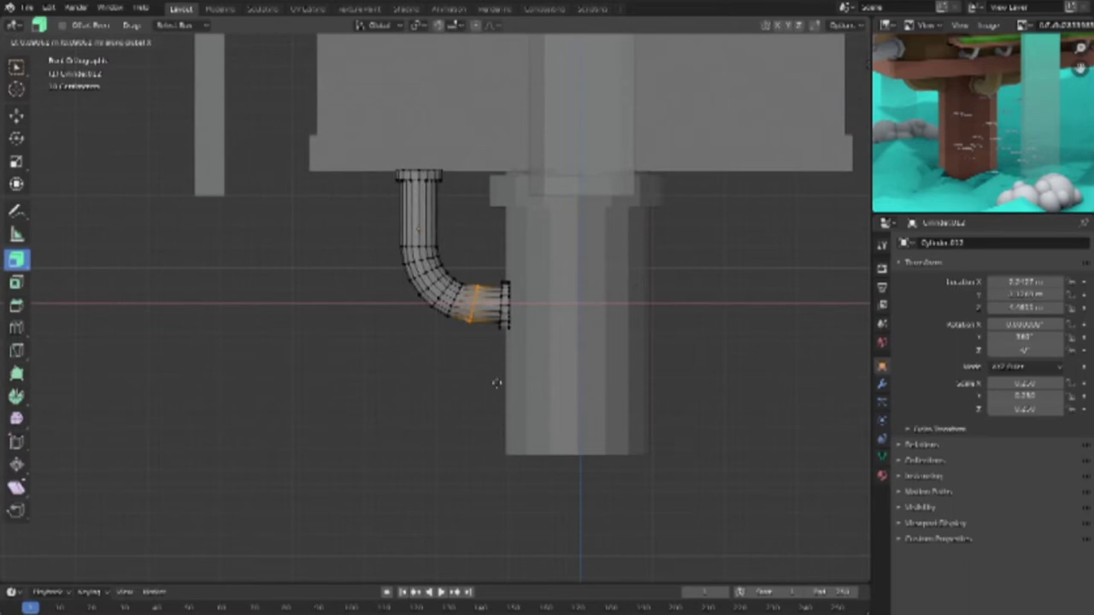
click(498, 382)
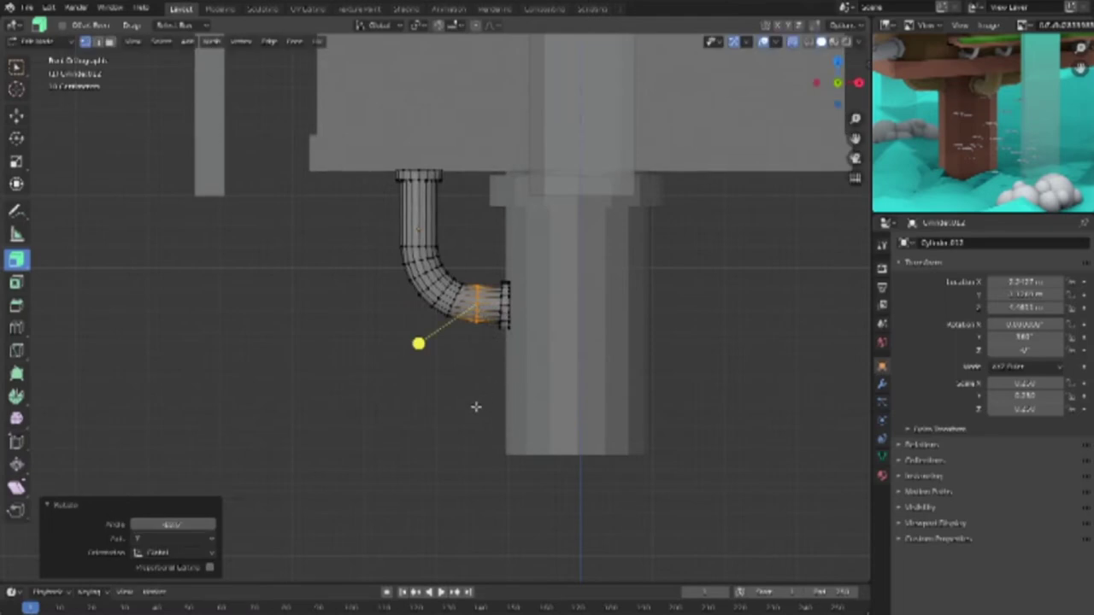
click(468, 405)
scroll(461, 406, down, 1)
key(shift+z)
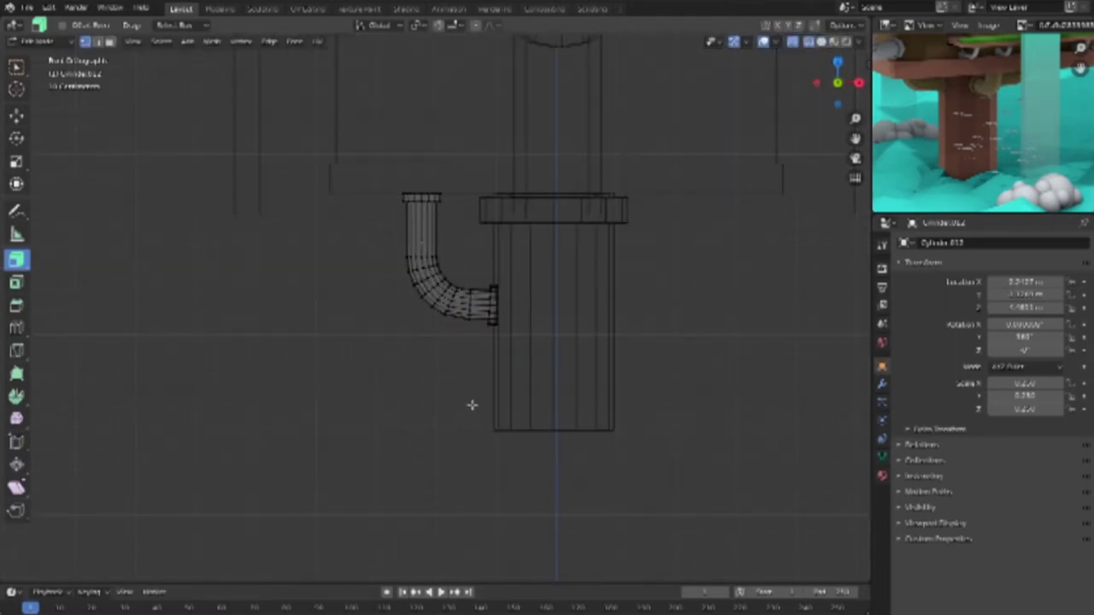
key(Tab)
key(KP_7)
mouse_move(477, 419)
middle_down()
mouse_move(607, 274)
mouse_move(706, 276)
mouse_move(746, 303)
mouse_move(722, 276)
middle_up()
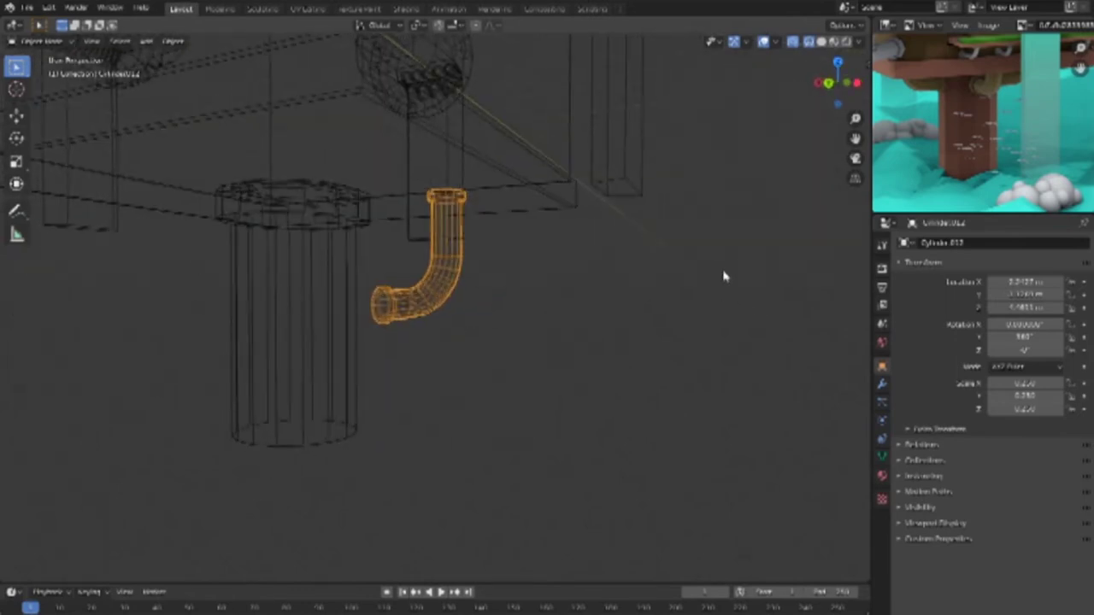
Step: In top view, move the left bent pipe along Y and rotate it toward the chimney
key(KP_1)
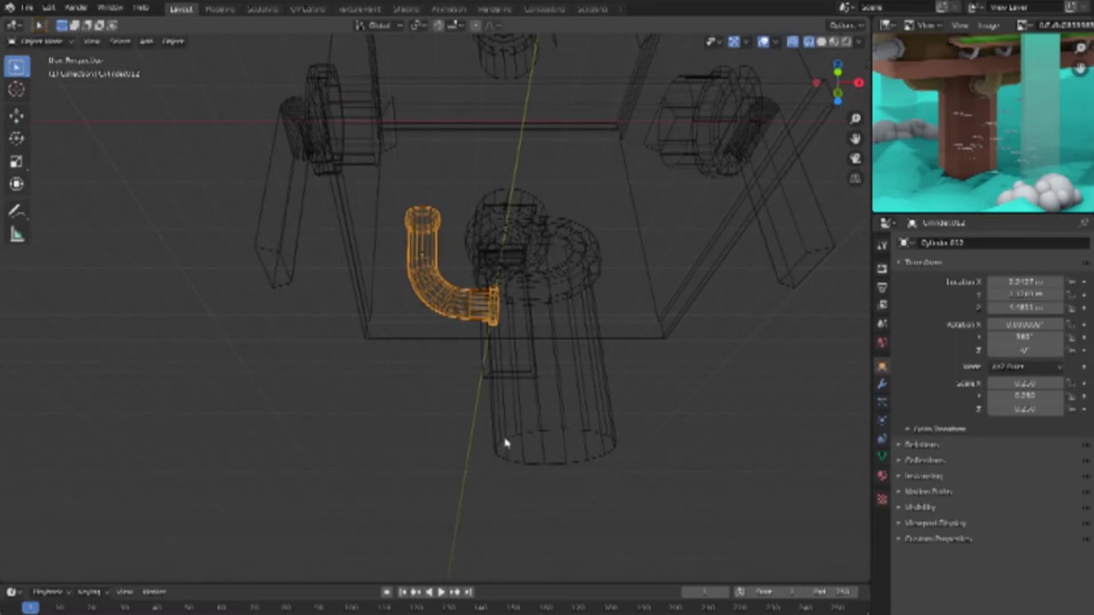
key(KP_7)
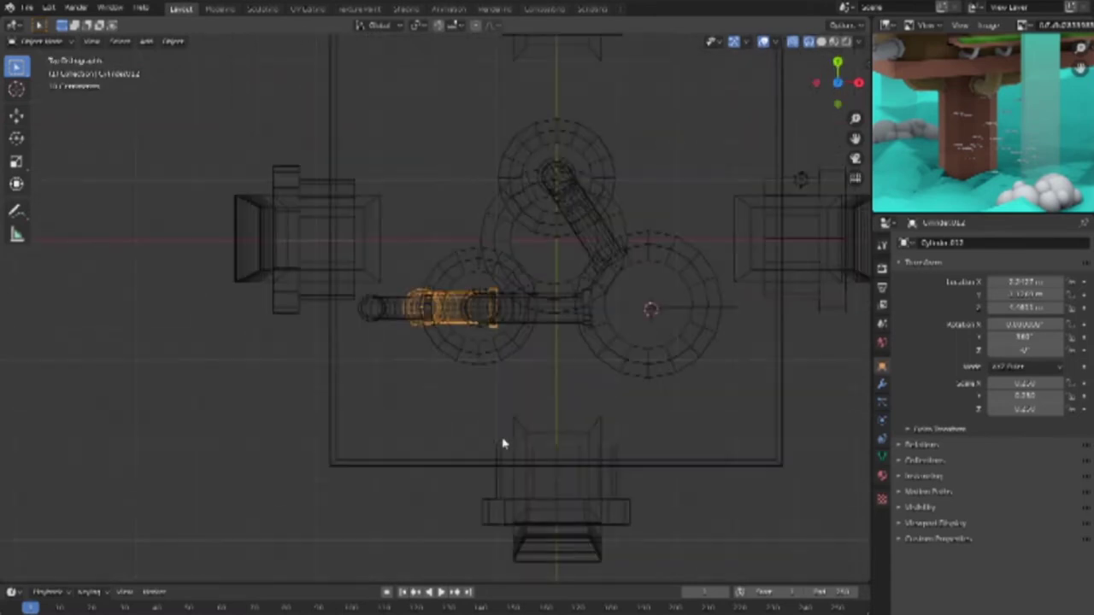
key(g)
key(y)
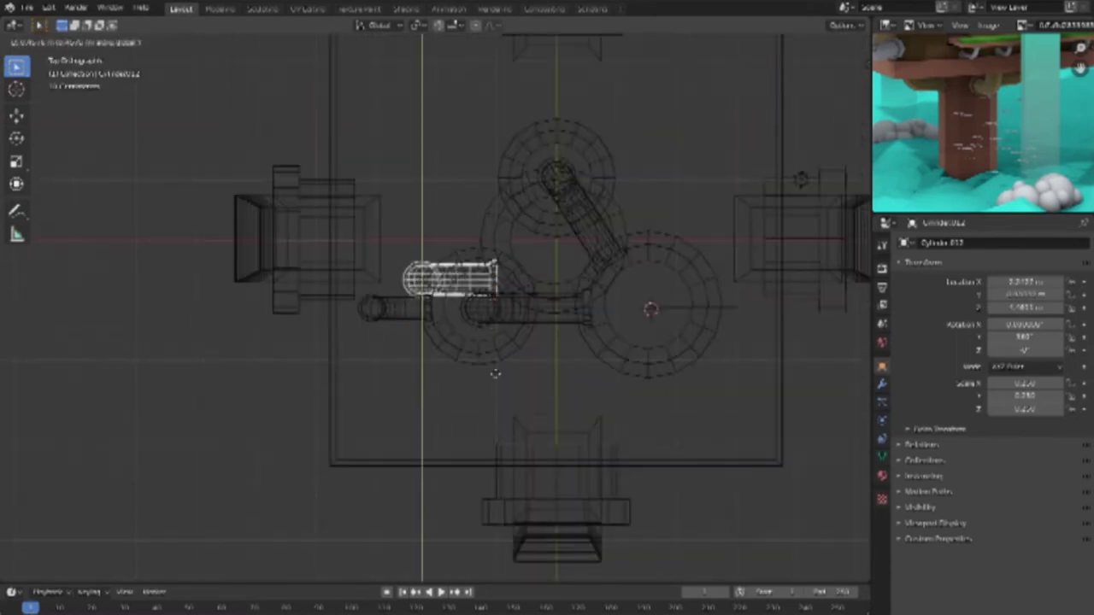
click(499, 369)
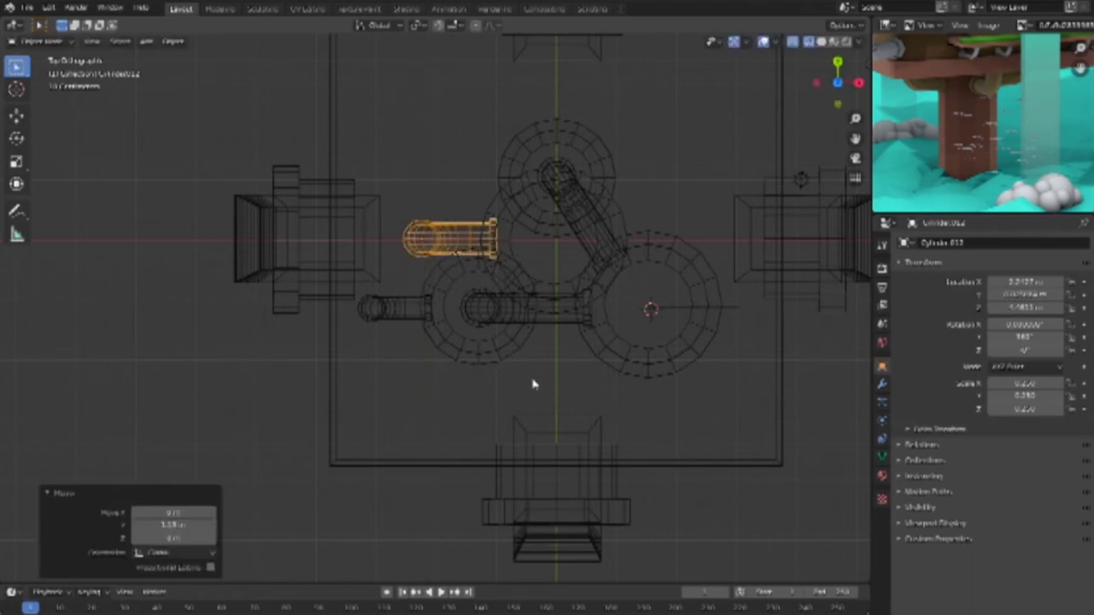
key(r)
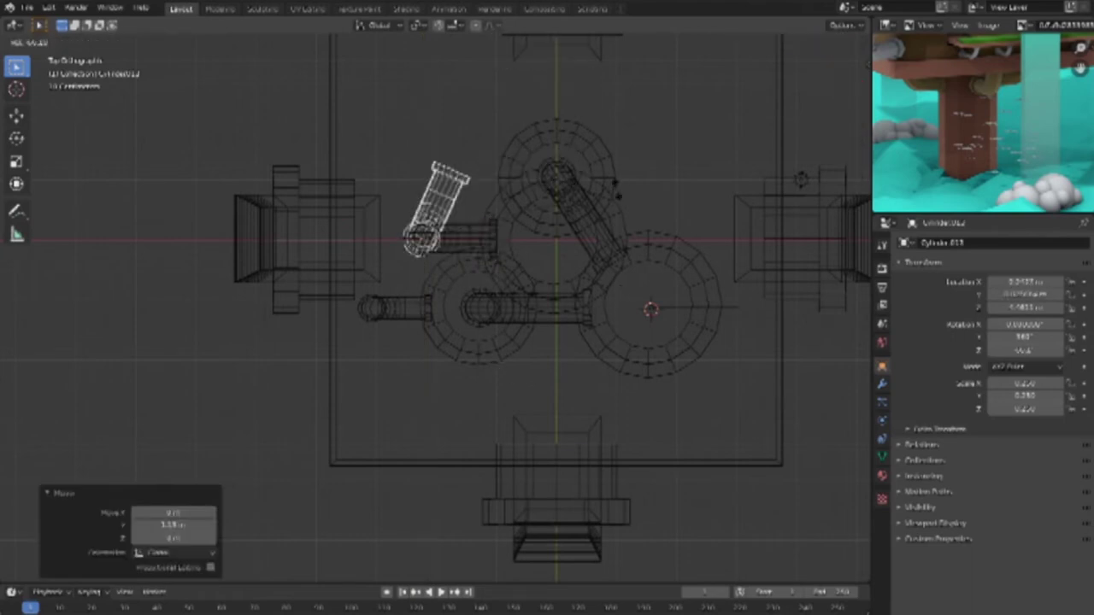
click(591, 397)
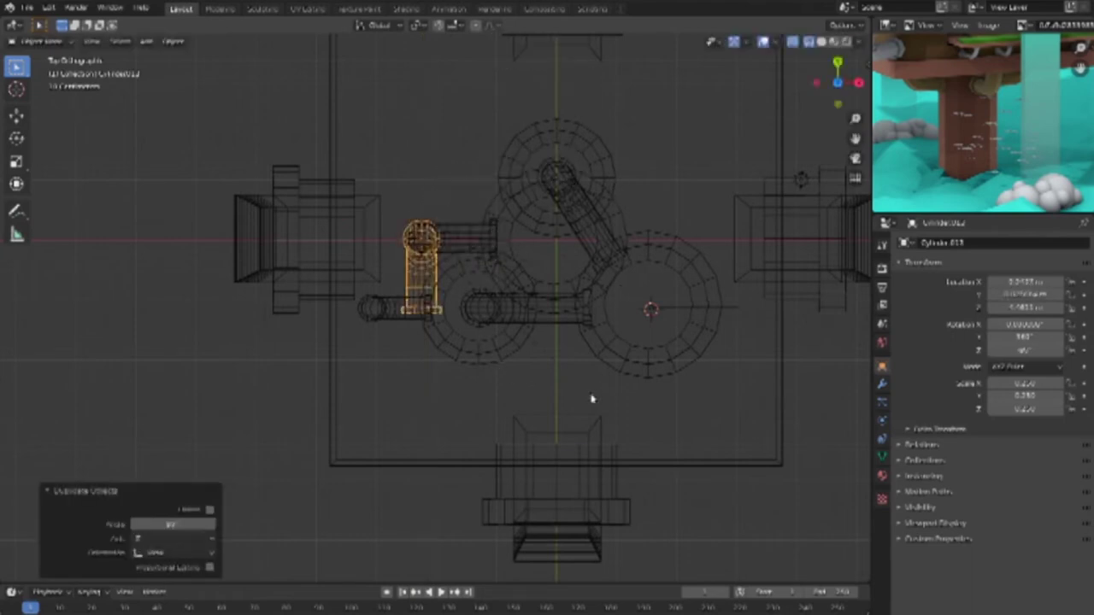
Step: Duplicate the pipe behind the central chimney, abandon the rotation attempts, and delete the extra copies
key(shift+d)
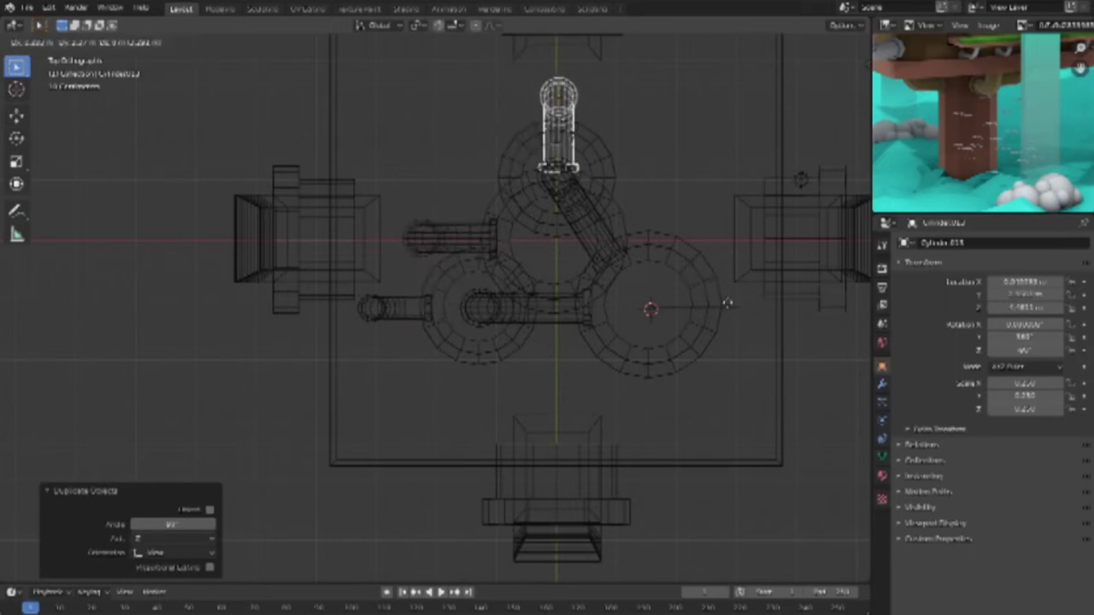
click(727, 302)
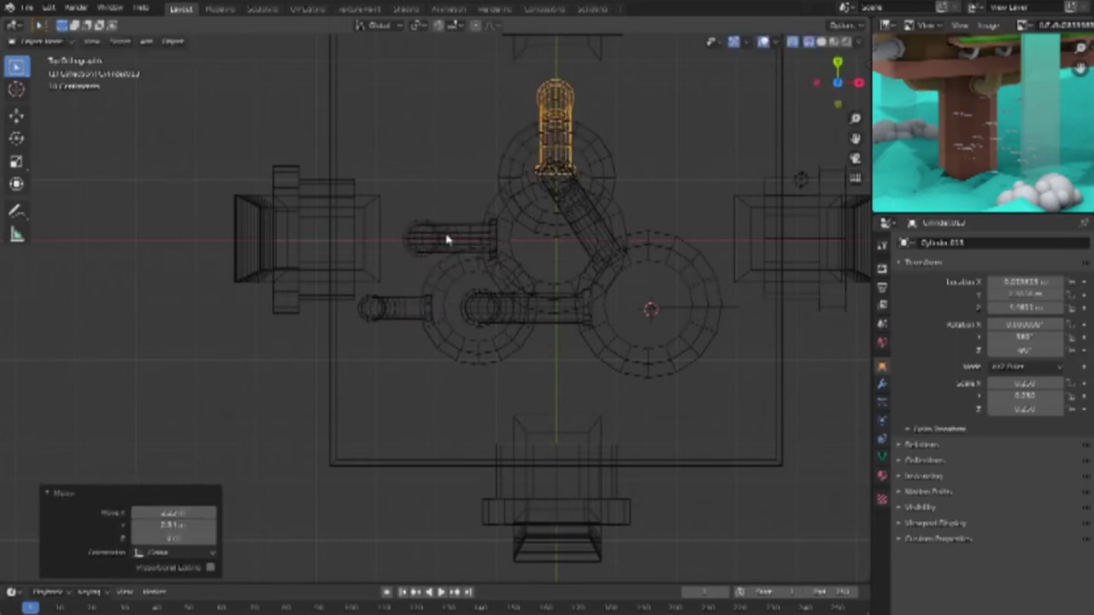
shift+click(446, 240)
key(r)
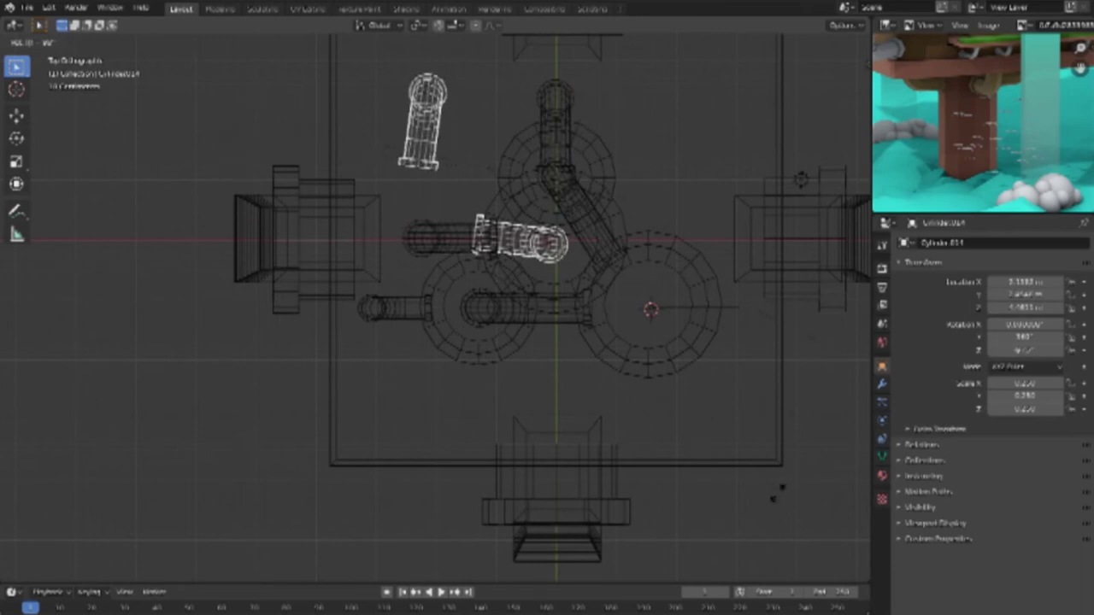
key(Escape)
key(r)
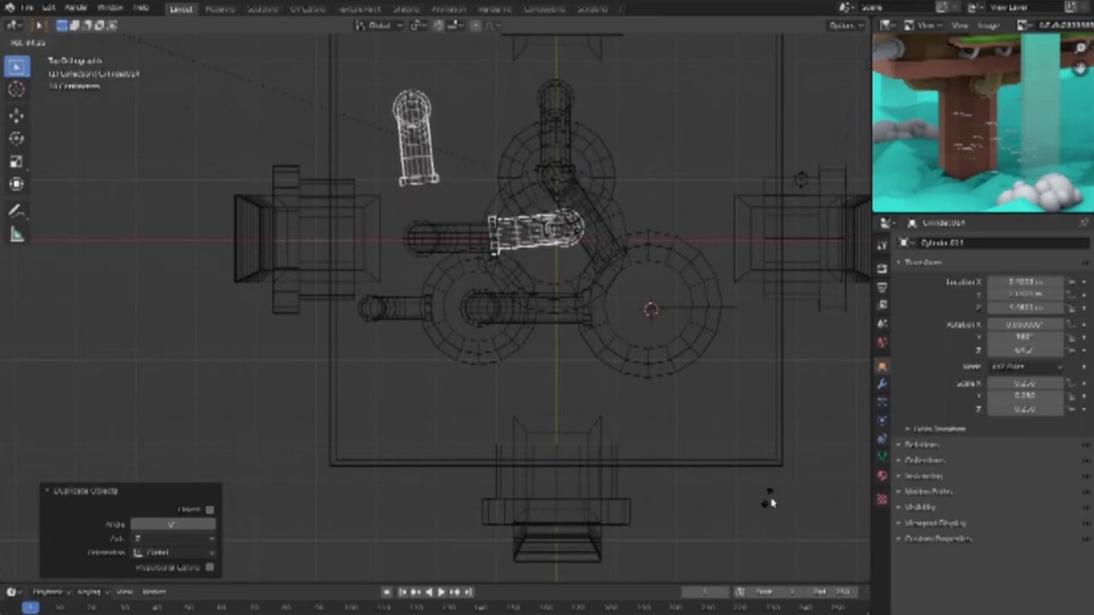
key(Escape)
key(Delete)
click(550, 88)
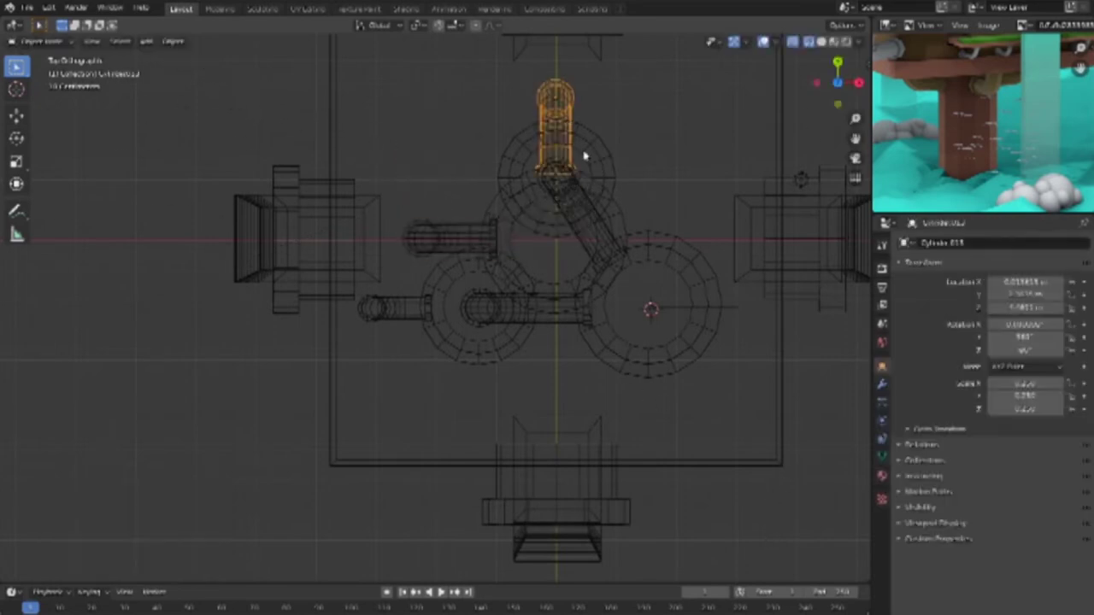
Step: Copy the back pipe along Y to the chimney's front and turn it 180 degrees
key(shift+d)
key(y)
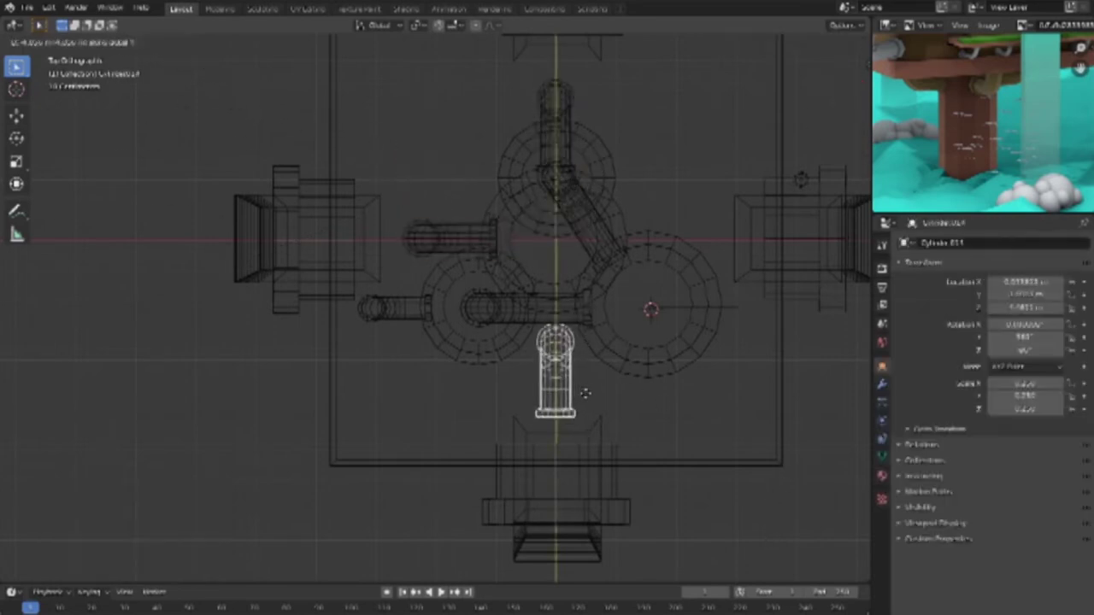
click(586, 398)
key(r)
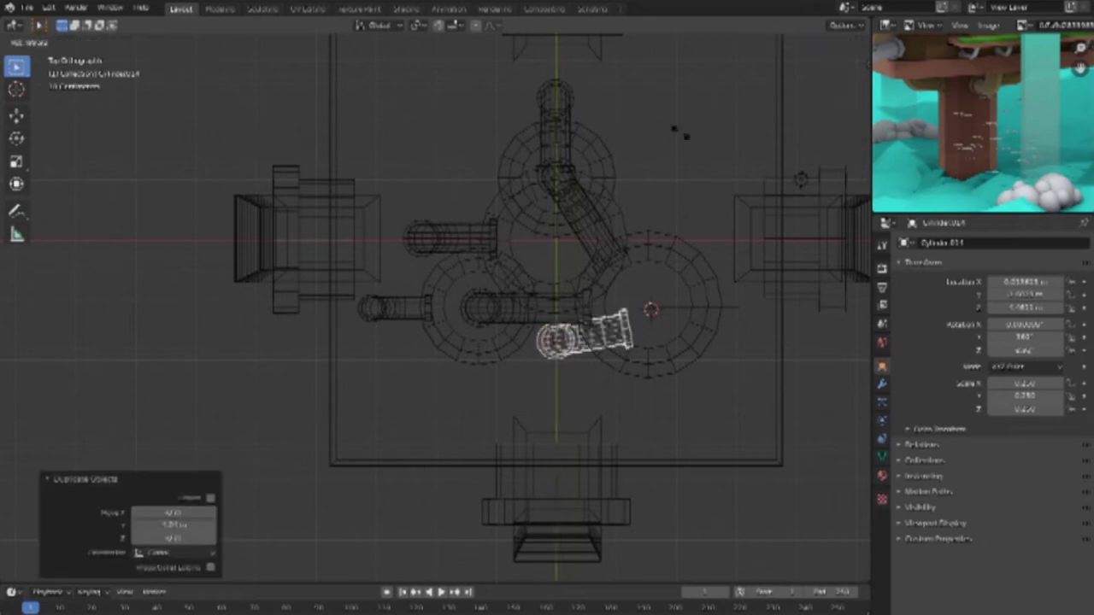
text(180)
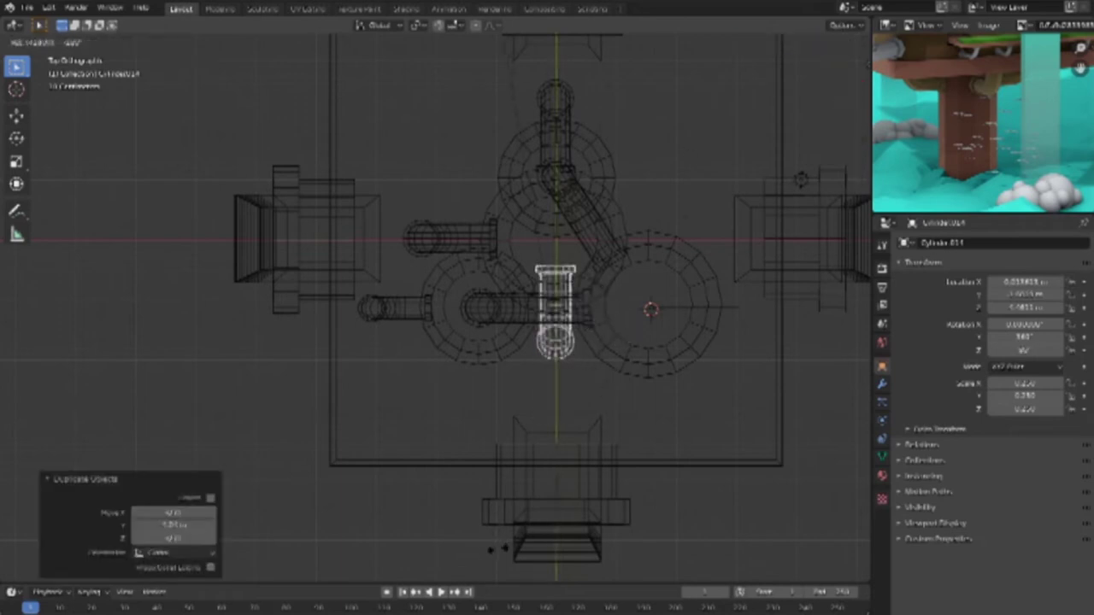
click(500, 556)
mouse_move(612, 558)
middle_down()
mouse_move(657, 447)
mouse_move(698, 420)
mouse_move(705, 430)
middle_up()
key(shift+z)
mouse_move(627, 376)
middle_down()
mouse_move(567, 368)
mouse_move(464, 415)
mouse_move(442, 385)
mouse_move(358, 410)
mouse_move(435, 415)
mouse_move(520, 391)
middle_up()
scroll(464, 425, up, 3)
scroll(464, 425, down, 3)
key(KP_7)
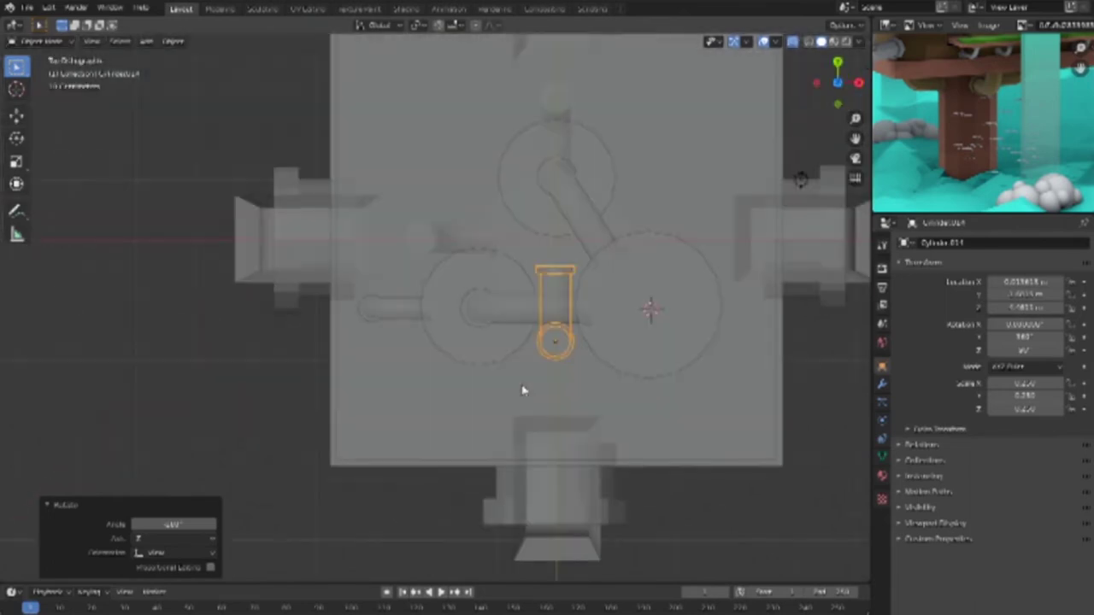
key(shift+z)
Step: Slide the pipe behind the chimney along Y to adjust its position
click(565, 108)
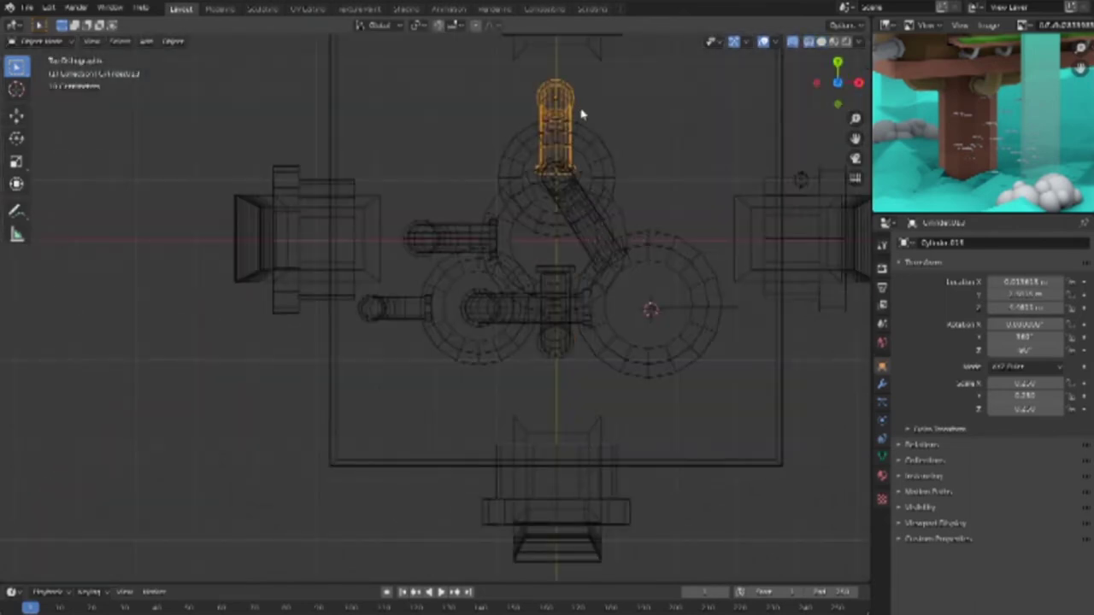
mouse_move(603, 177)
middle_down()
mouse_move(686, 142)
mouse_move(706, 103)
mouse_move(690, 162)
middle_up()
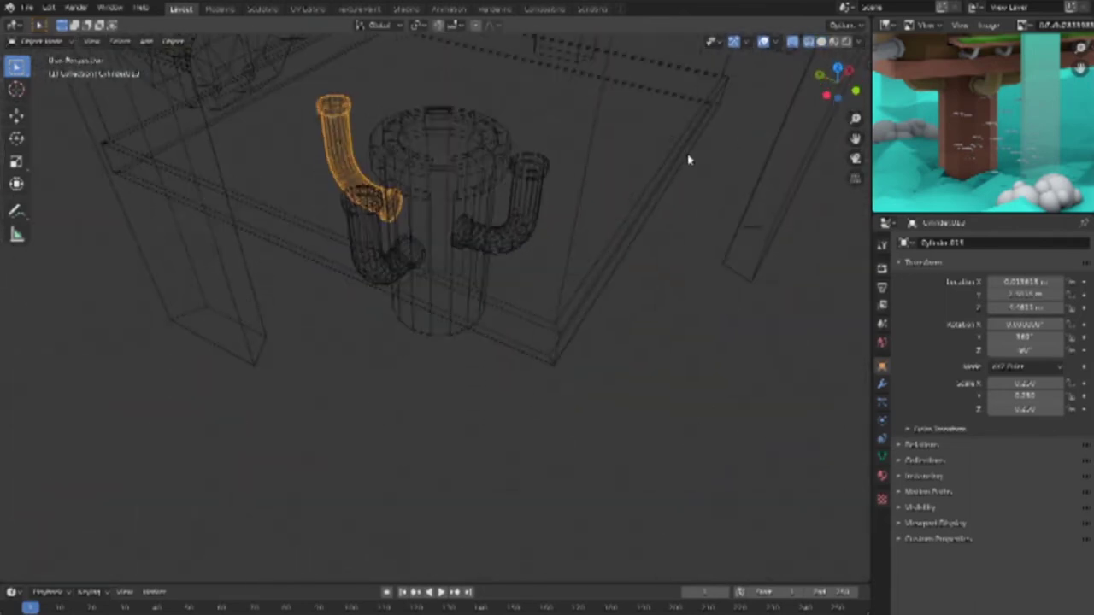
key(KP_7)
key(g)
key(y)
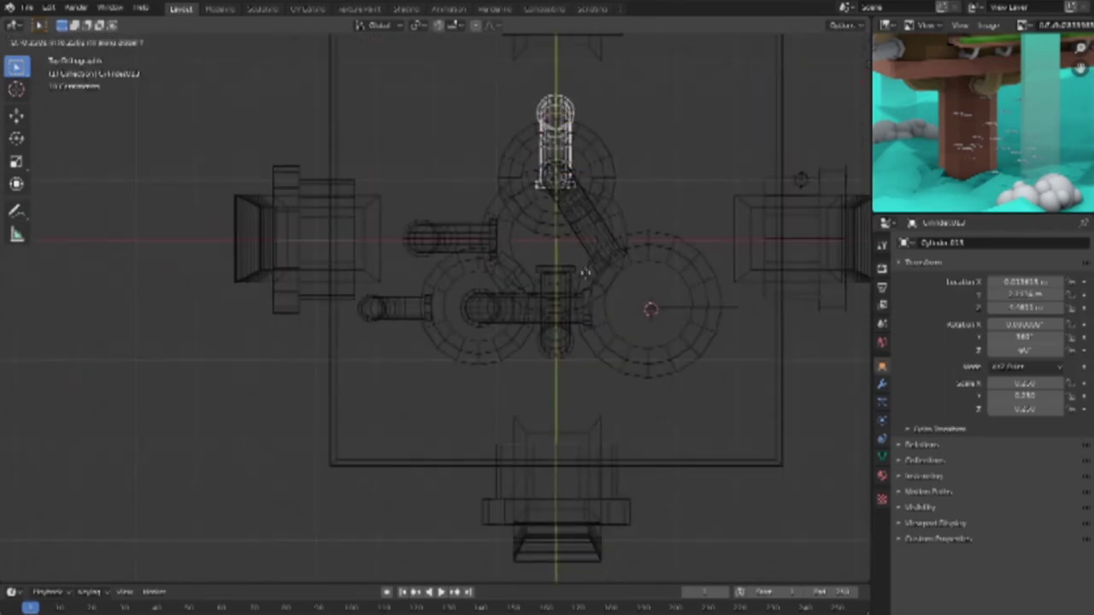
click(585, 276)
mouse_move(586, 276)
middle_down()
mouse_move(581, 313)
mouse_move(535, 247)
mouse_move(491, 268)
mouse_move(510, 281)
mouse_move(538, 344)
mouse_move(569, 313)
mouse_move(525, 324)
middle_up()
key(shift+z)
Step: Slide the left bent pipe along Y into place, ending in top wireframe view
click(453, 290)
key(g)
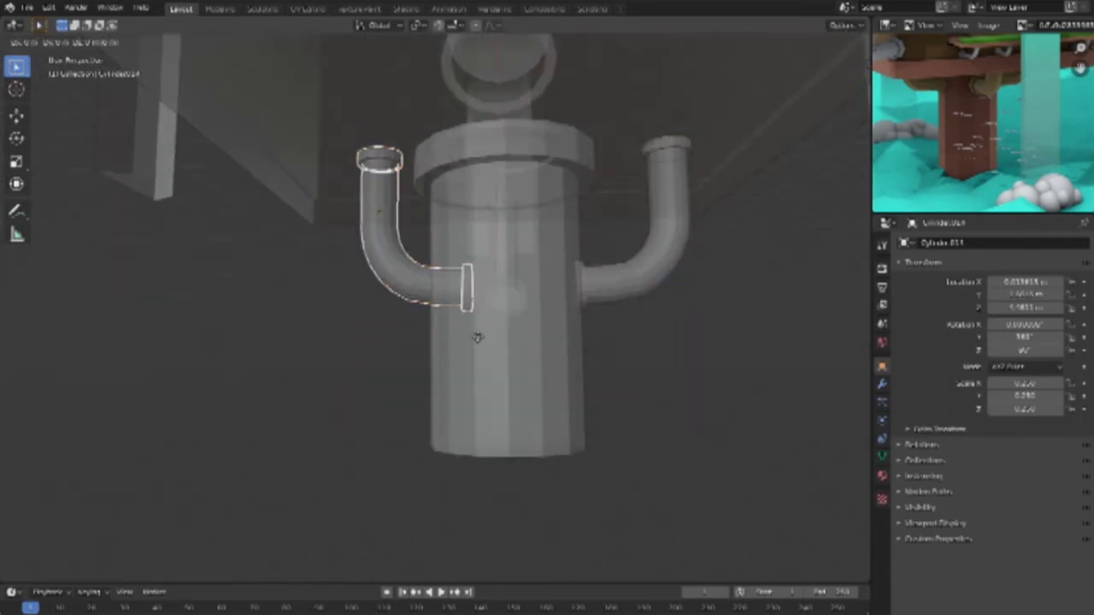
key(y)
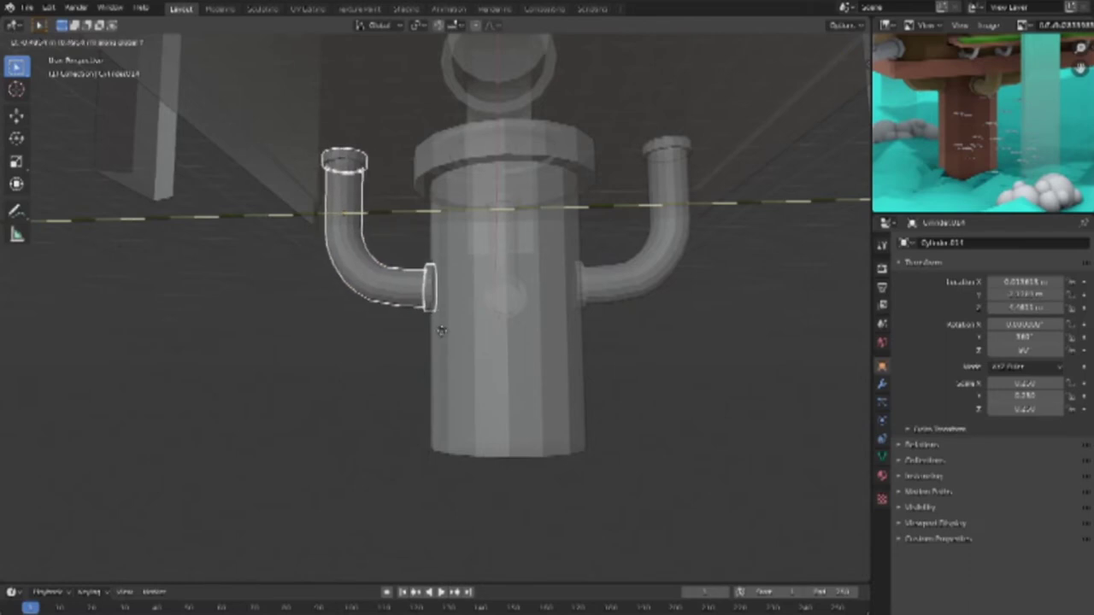
click(441, 330)
middle_drag(678, 379, 792, 413)
mouse_move(11, 414)
middle_down()
mouse_move(691, 325)
mouse_move(725, 373)
middle_up()
key(KP_7)
key(shift+z)
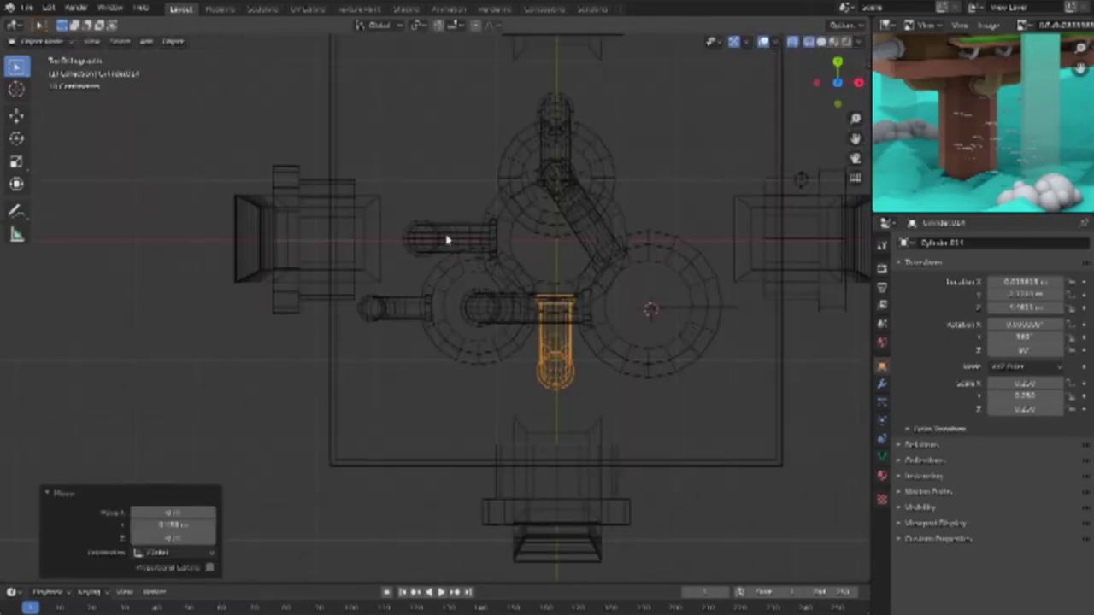
Step: Move the front bent pipe along X to the chimney's right and rotate it into place
click(454, 244)
key(g)
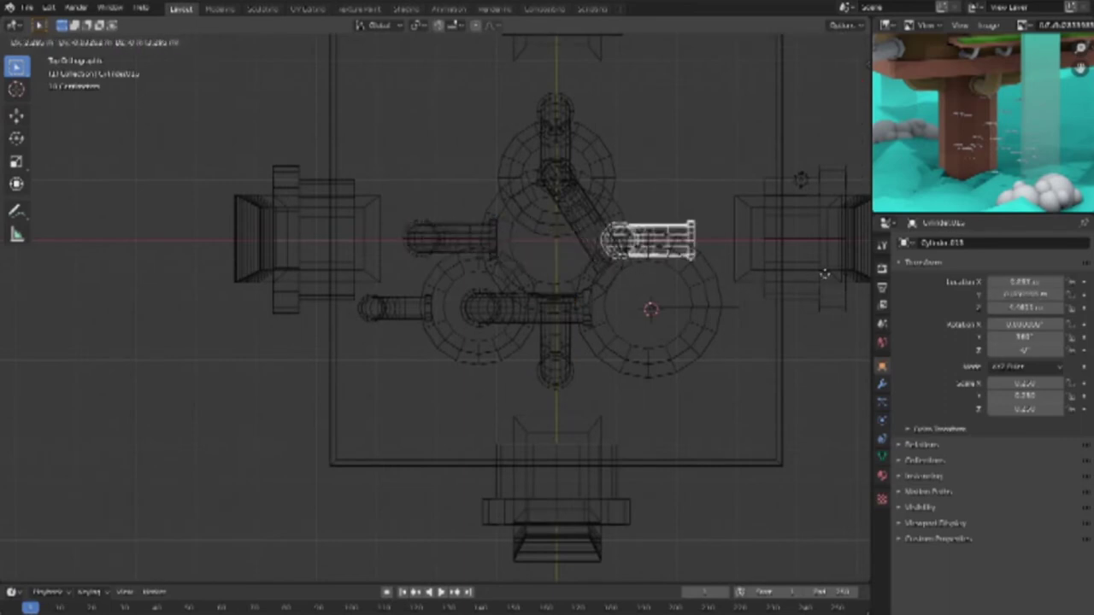
key(x)
click(825, 281)
key(r)
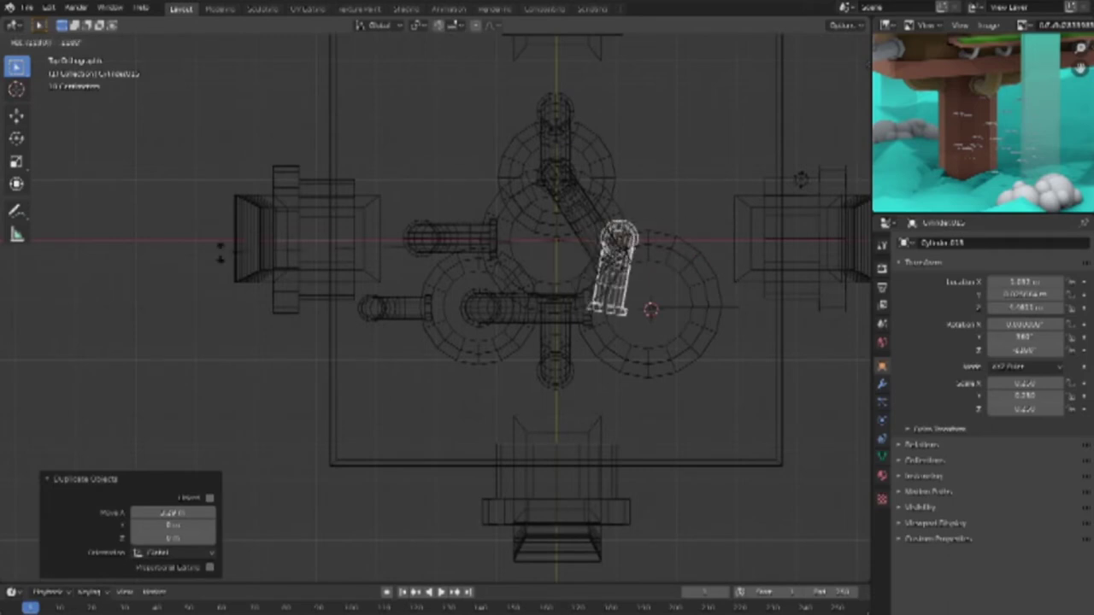
click(220, 254)
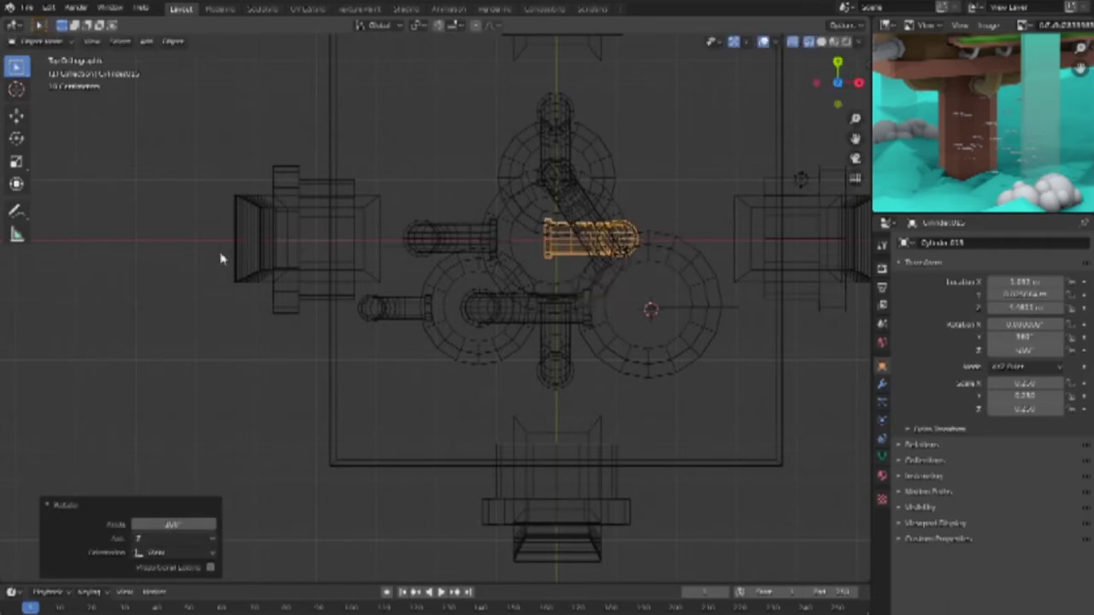
key(KP_Decimal)
middle_drag(671, 287, 723, 293)
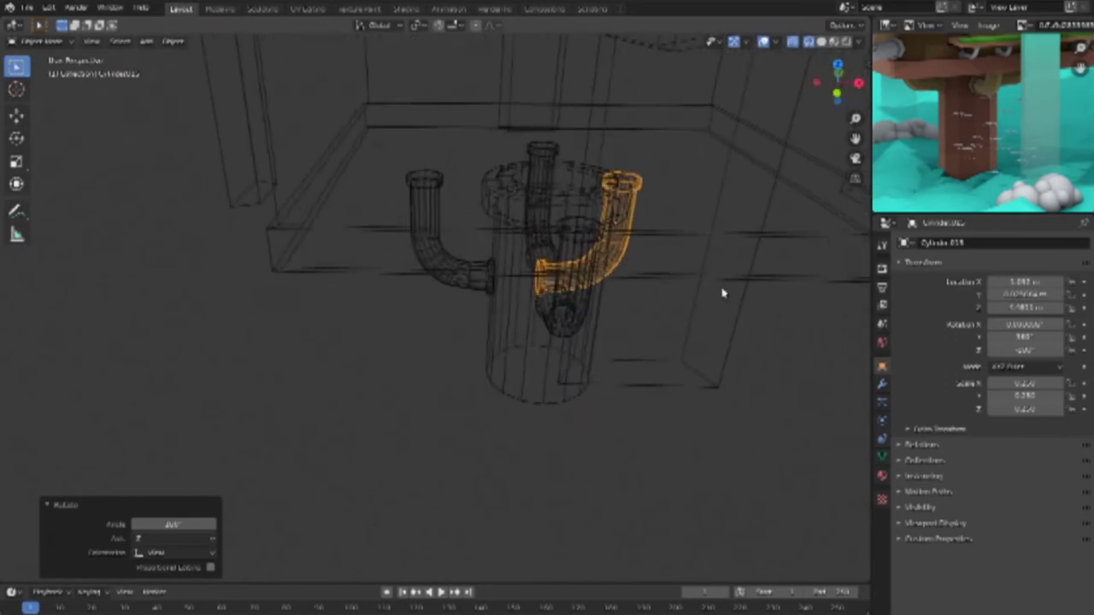
key(KP_1)
key(g)
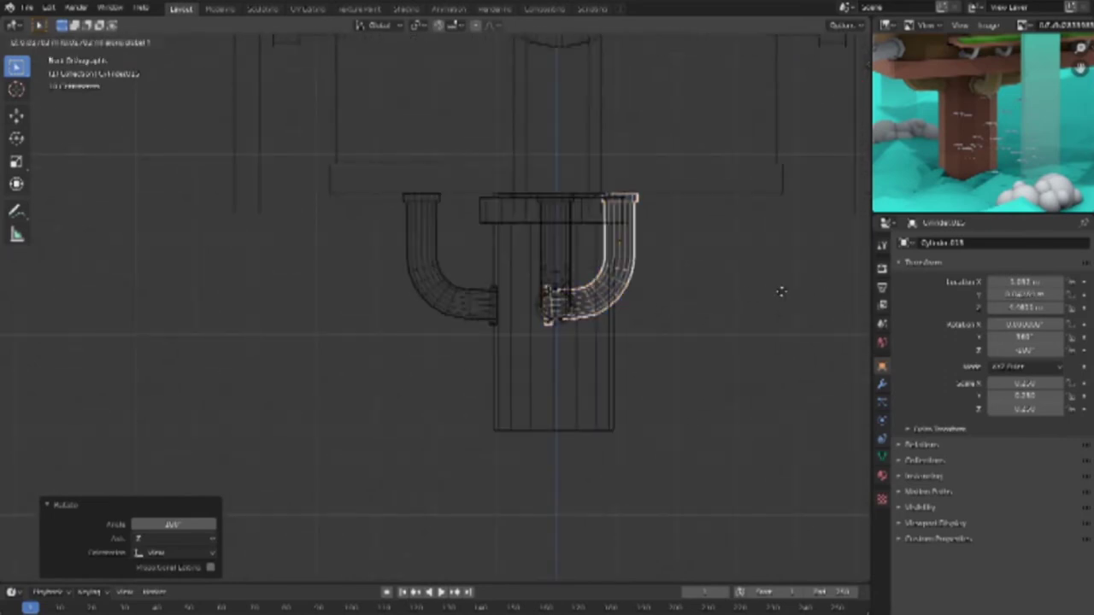
key(x)
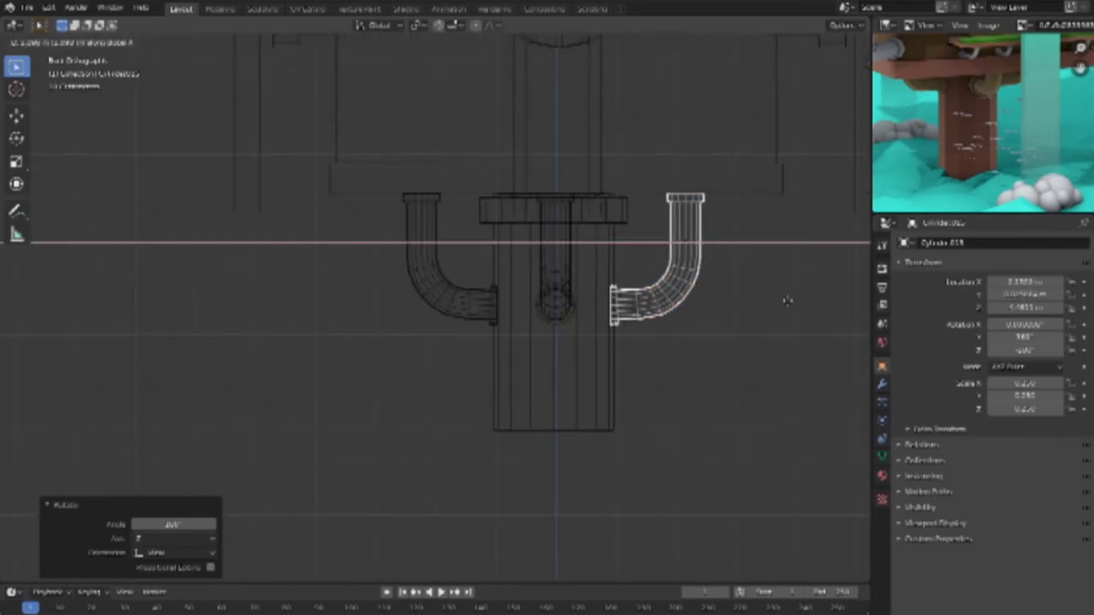
click(787, 301)
Step: In right view, slide both U-pipes along Y so they sit opposite each other under the box
key(KP_3)
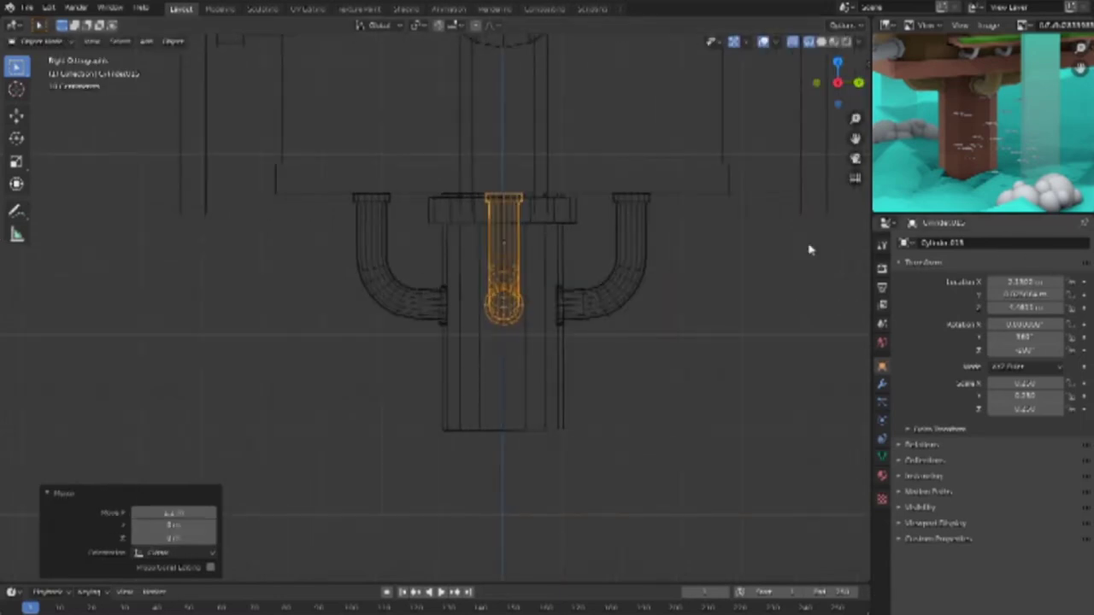
click(637, 307)
key(g)
key(y)
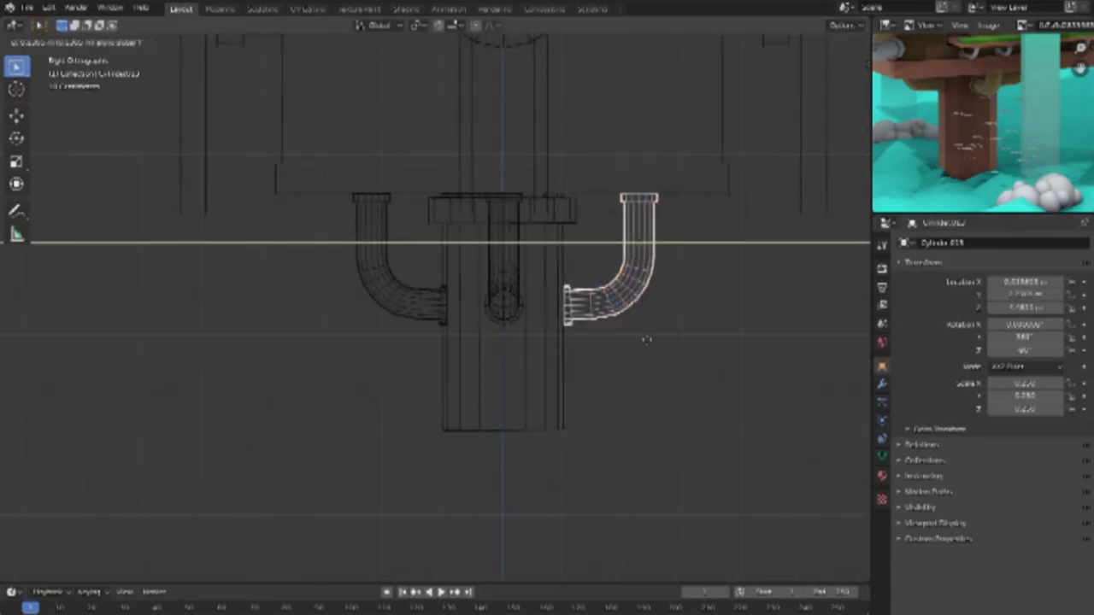
click(644, 338)
click(398, 316)
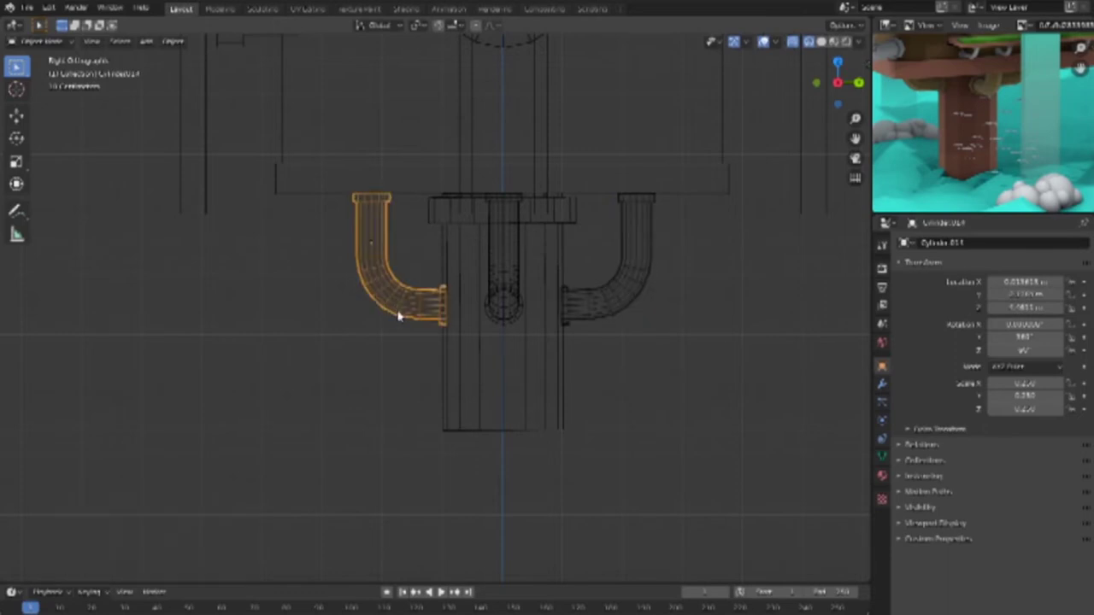
key(g)
key(y)
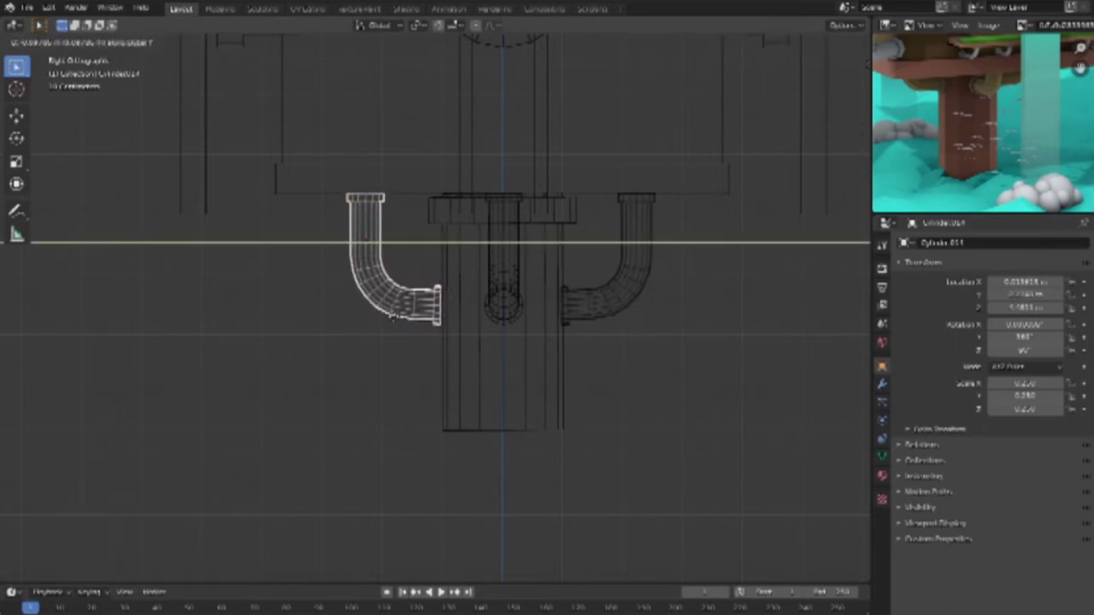
click(395, 316)
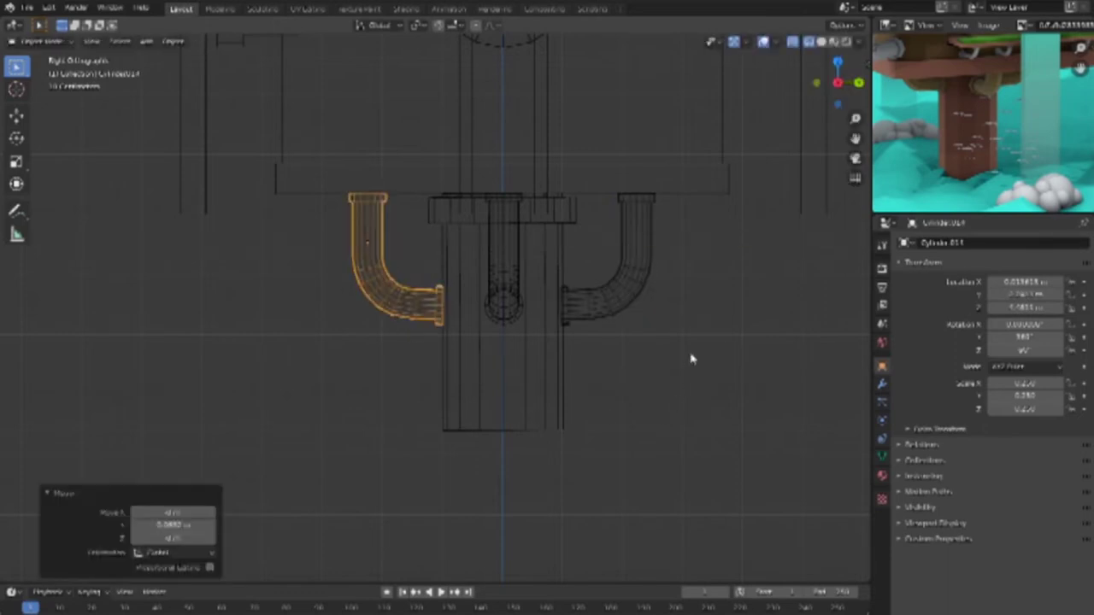
scroll(688, 353, down, 3)
scroll(666, 367, down, 3)
middle_drag(637, 389, 683, 366)
scroll(692, 369, up, 2)
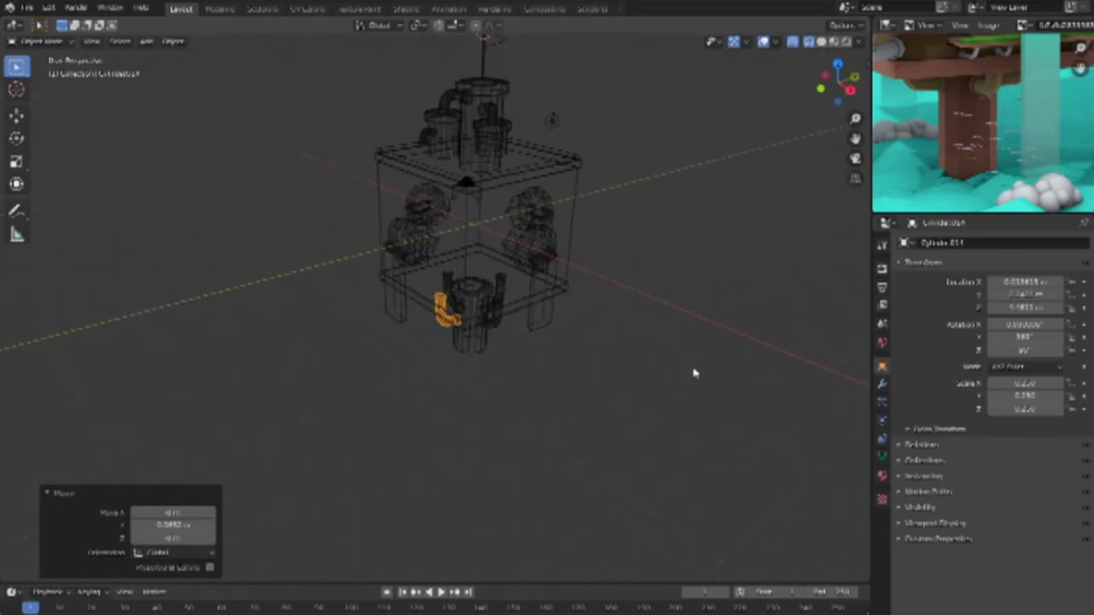
Step: Save the factory model as a new file under a new name
key(ctrl+shift+s)
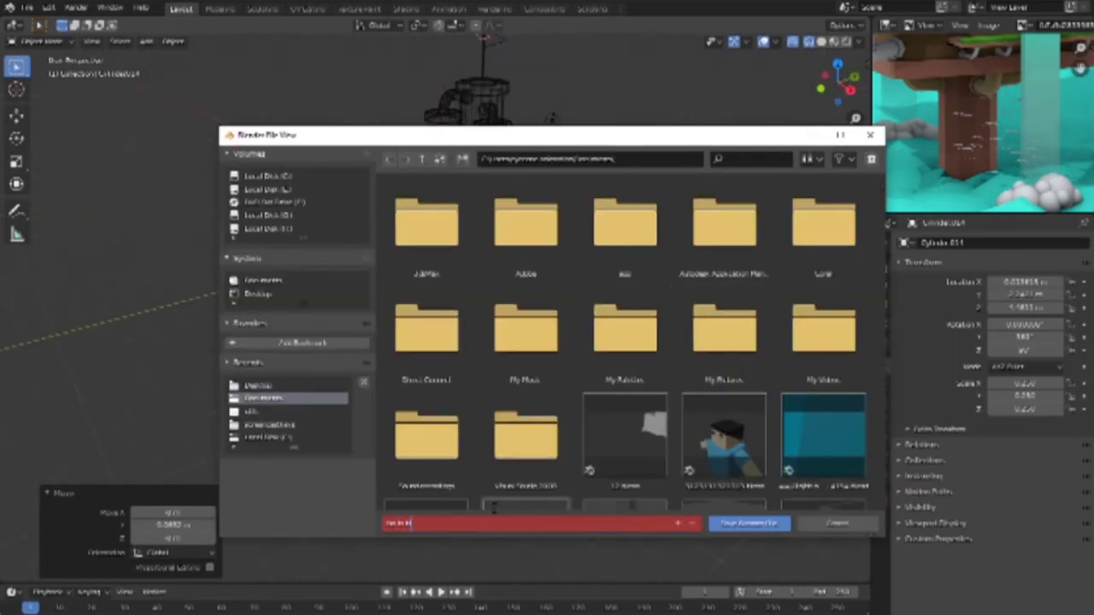
key(Return)
click(725, 525)
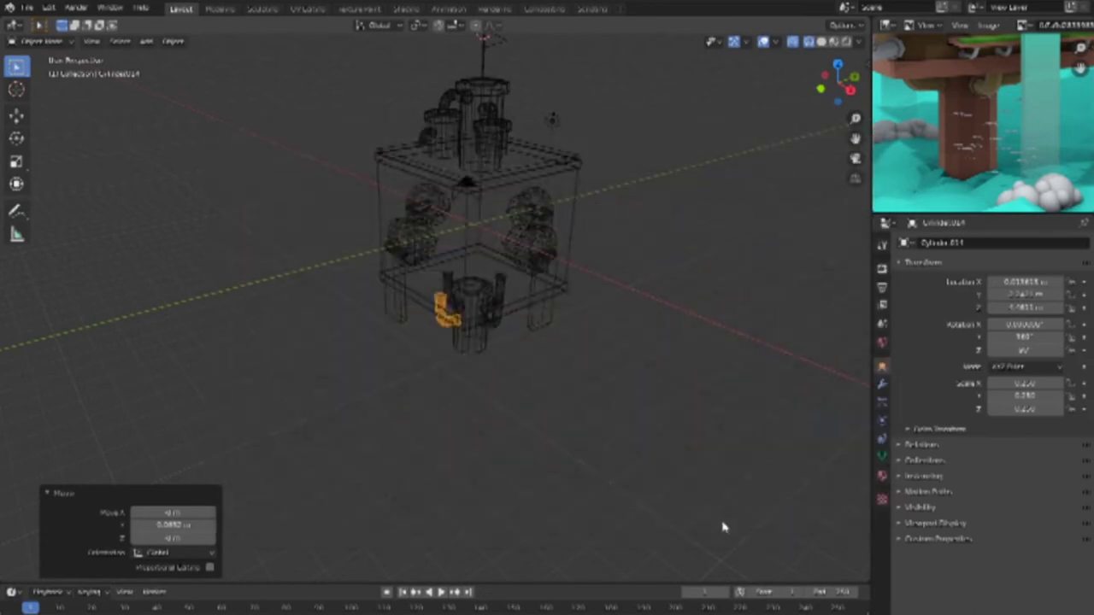
Step: Turn off X-ray, switch to opaque Solid shading and deselect the pipe
key(shift+z)
middle_drag(620, 368, 501, 342)
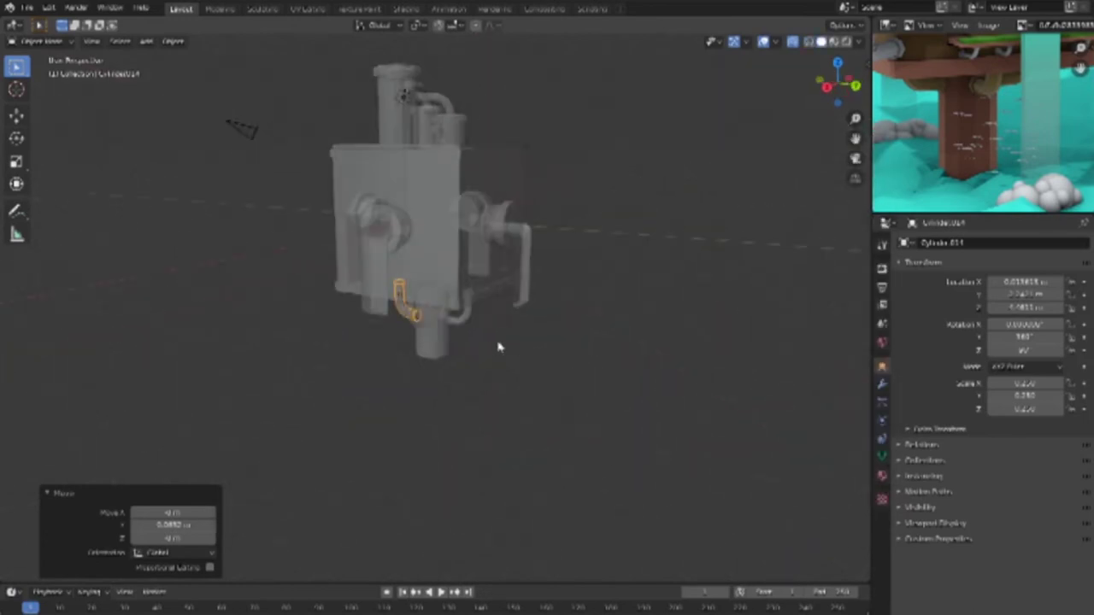
click(792, 41)
click(635, 462)
Step: Orbit and zoom around the model to inspect it from elevated, front and left angles
mouse_move(593, 415)
middle_down()
mouse_move(564, 361)
mouse_move(473, 481)
mouse_move(373, 463)
mouse_move(334, 430)
middle_up()
mouse_move(983, 137)
middle_down()
mouse_move(966, 122)
mouse_move(976, 164)
middle_up()
scroll(973, 144, down, 5)
mouse_move(674, 376)
middle_down()
mouse_move(557, 393)
mouse_move(466, 384)
mouse_move(350, 346)
mouse_move(271, 367)
mouse_move(283, 420)
middle_up()
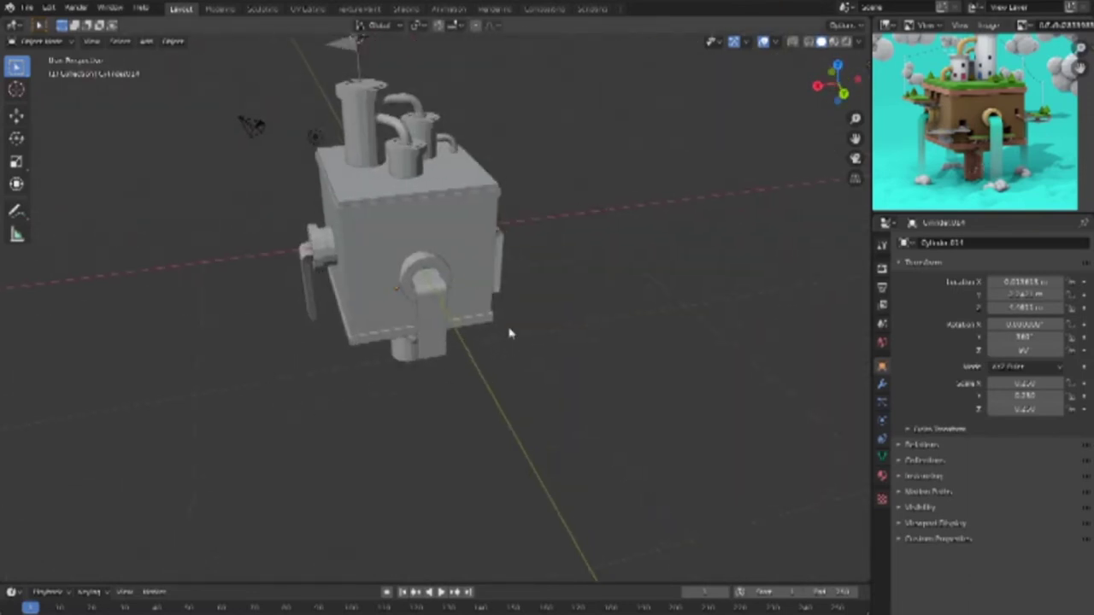
middle_drag(510, 332, 542, 385)
scroll(556, 376, up, 2)
scroll(573, 364, up, 2)
mouse_move(630, 361)
middle_down()
mouse_move(518, 371)
mouse_move(560, 356)
mouse_move(727, 350)
mouse_move(542, 306)
mouse_move(458, 381)
mouse_move(462, 348)
mouse_move(539, 327)
mouse_move(568, 350)
mouse_move(632, 338)
middle_up()
scroll(459, 381, down, 2)
scroll(1008, 87, up, 1)
scroll(1008, 87, up, 1)
scroll(1008, 87, up, 1)
scroll(1010, 87, up, 2)
scroll(1021, 103, up, 2)
scroll(1034, 124, up, 2)
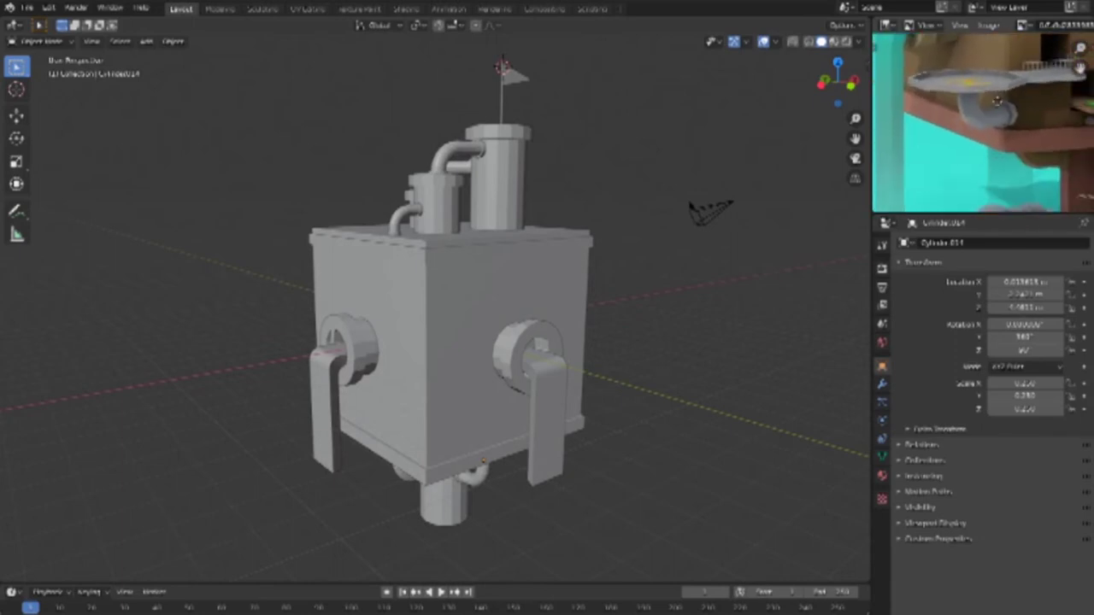
scroll(1048, 143, up, 1)
Step: Compare with the reference's corner platform, orbit to low and side views, ending in Front view
shift+middle_drag(1047, 144, 1043, 155)
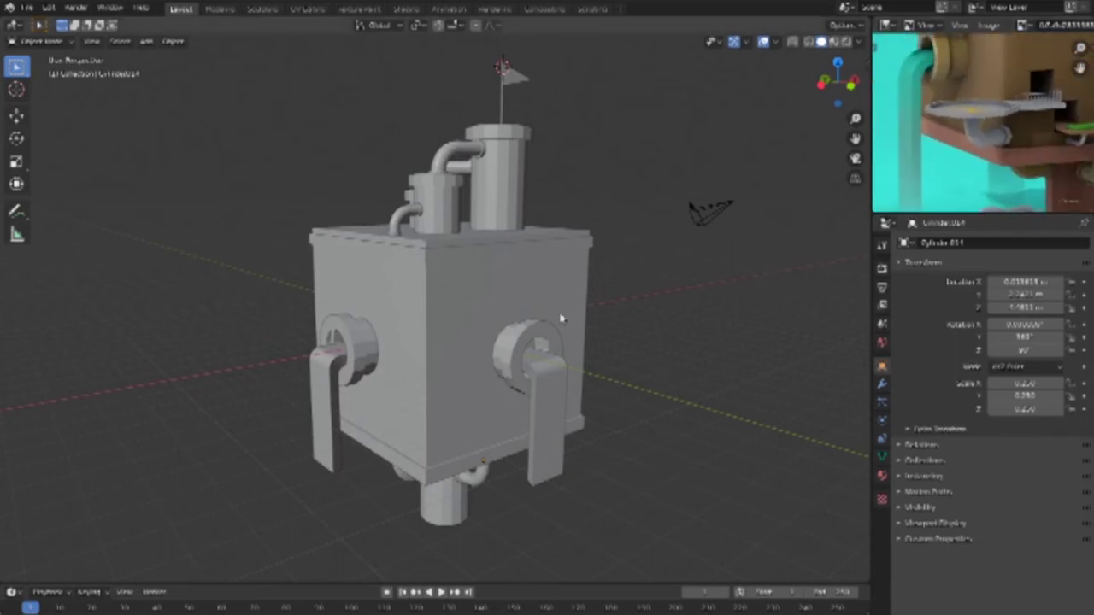
middle_drag(559, 317, 817, 305)
scroll(730, 288, down, 4)
scroll(982, 119, down, 4)
scroll(983, 128, up, 2)
scroll(983, 133, up, 2)
middle_drag(529, 410, 317, 457)
scroll(424, 428, up, 3)
scroll(425, 428, up, 1)
scroll(428, 410, up, 1)
scroll(471, 395, up, 1)
scroll(464, 404, up, 1)
shift+middle_drag(464, 404, 462, 412)
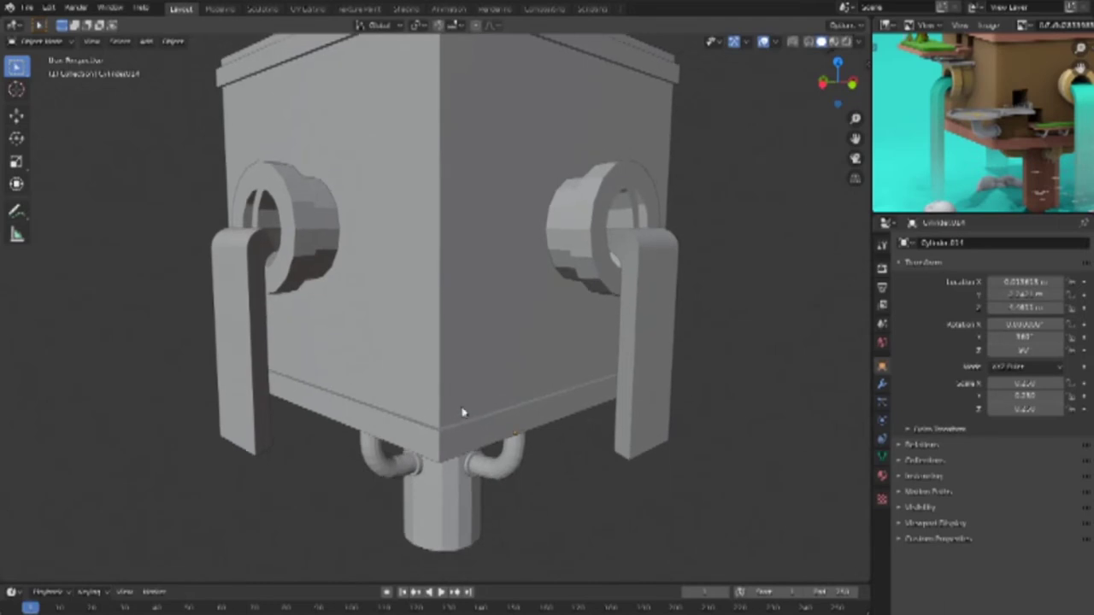
key(KP_1)
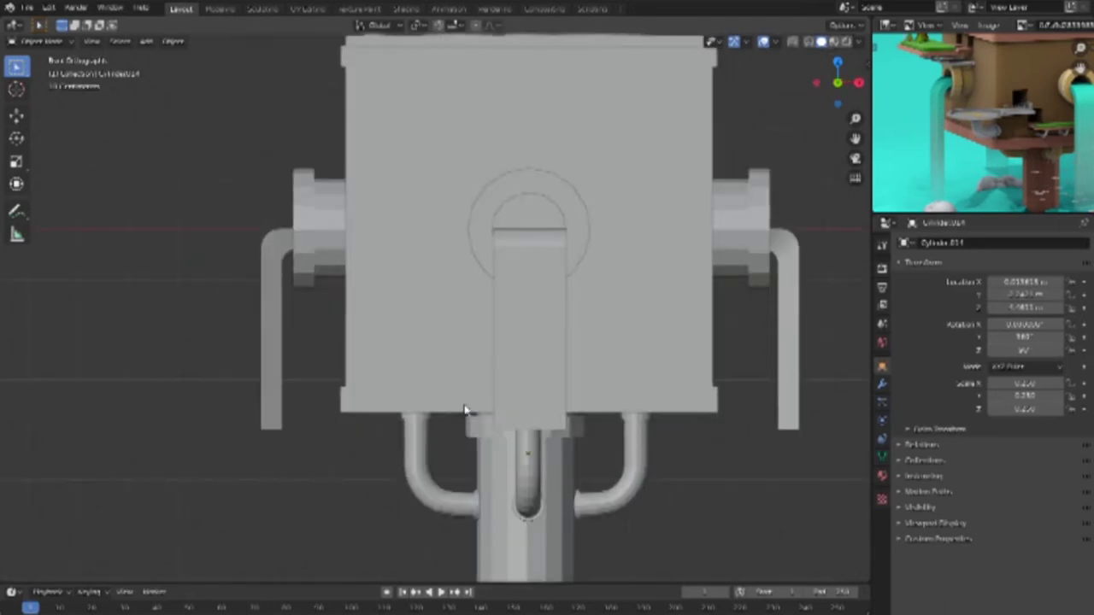
Step: Switch to wireframe Top view framed on the box's upper corner
key(KP_7)
key(shift+z)
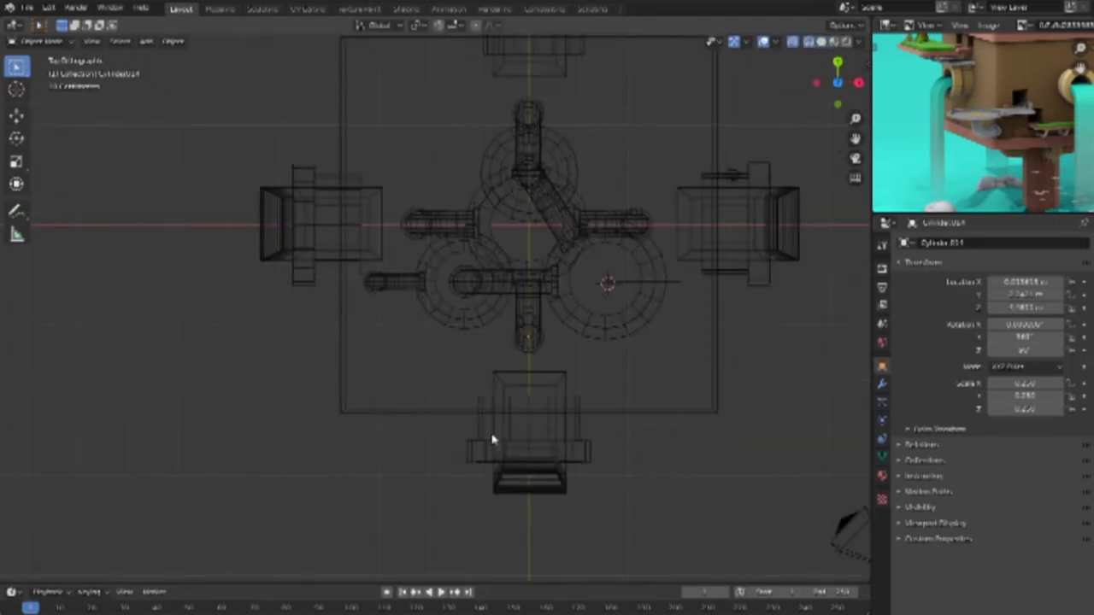
mouse_move(503, 246)
middle_down()
mouse_move(519, 415)
mouse_move(367, 240)
middle_up()
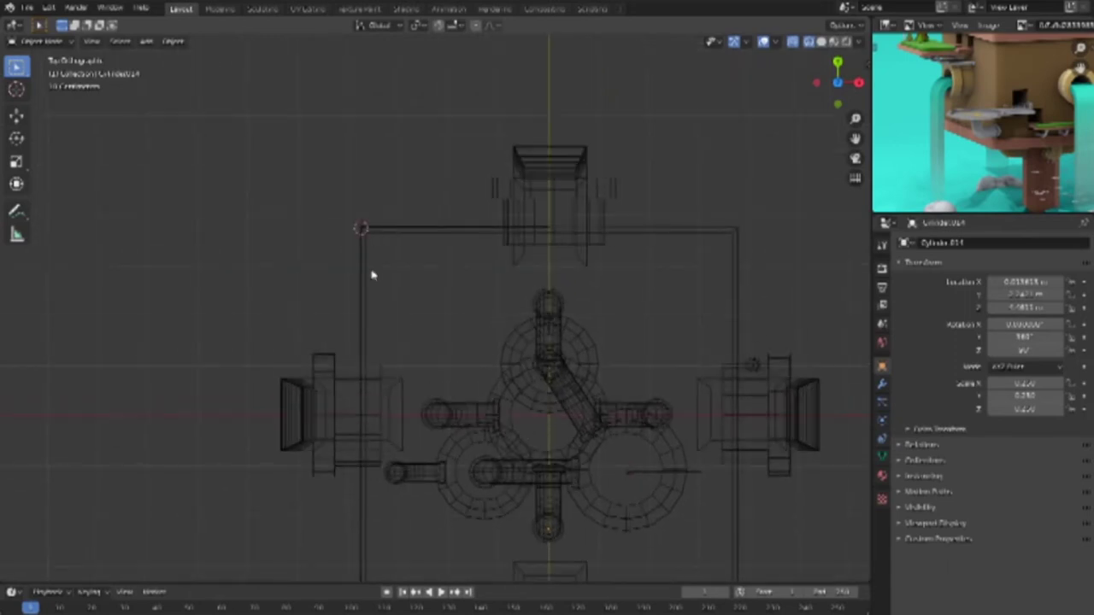
Step: Delete the Ico Sphere that was accidentally added at the box corner
key(shift+a)
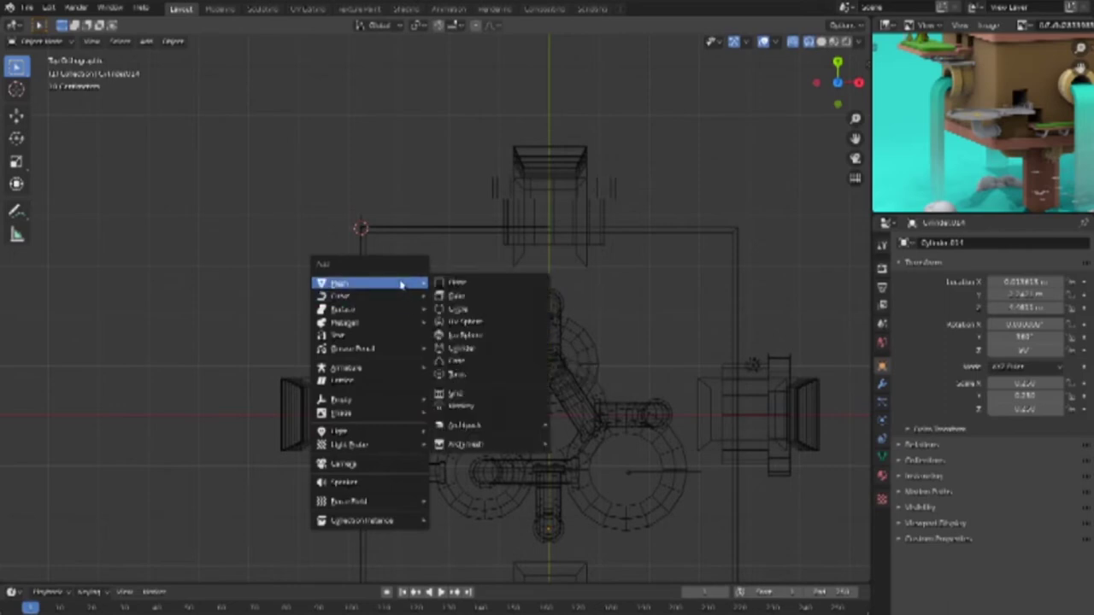
mouse_move(367, 309)
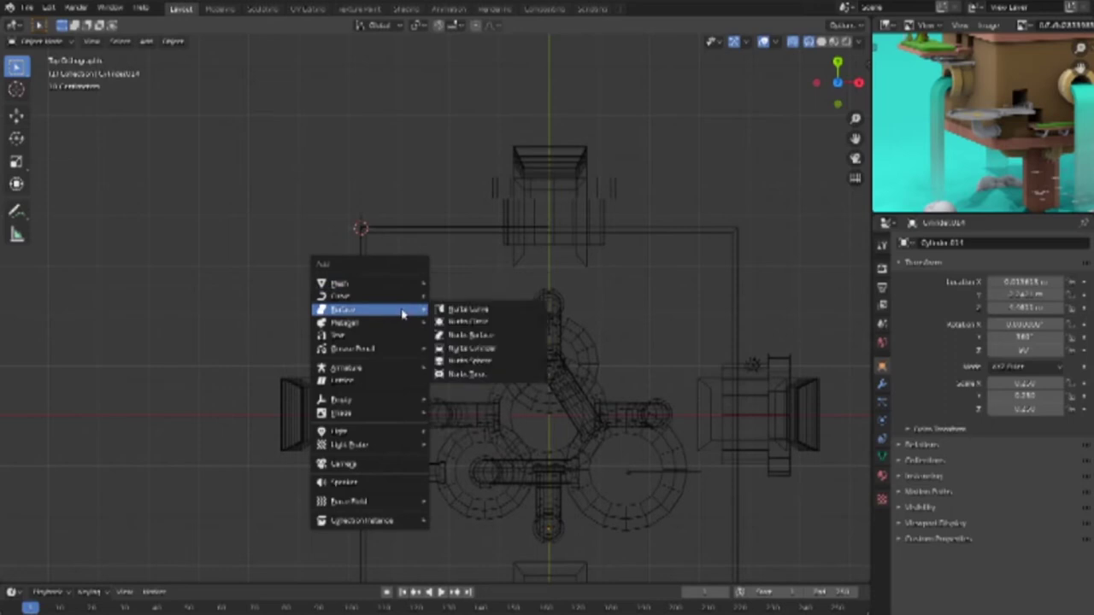
click(146, 40)
mouse_move(167, 82)
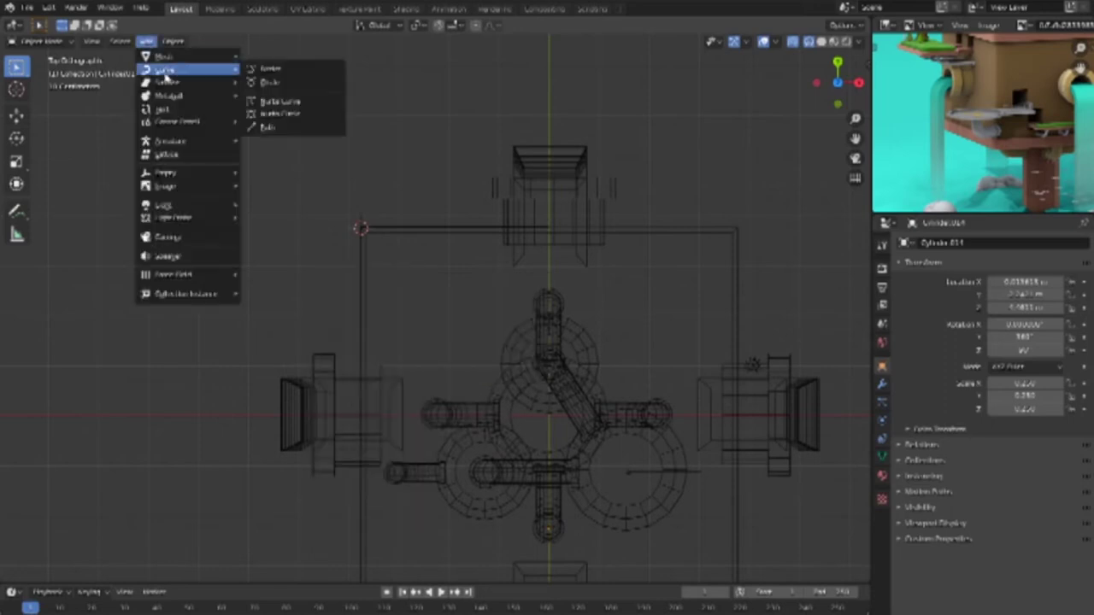
mouse_move(184, 55)
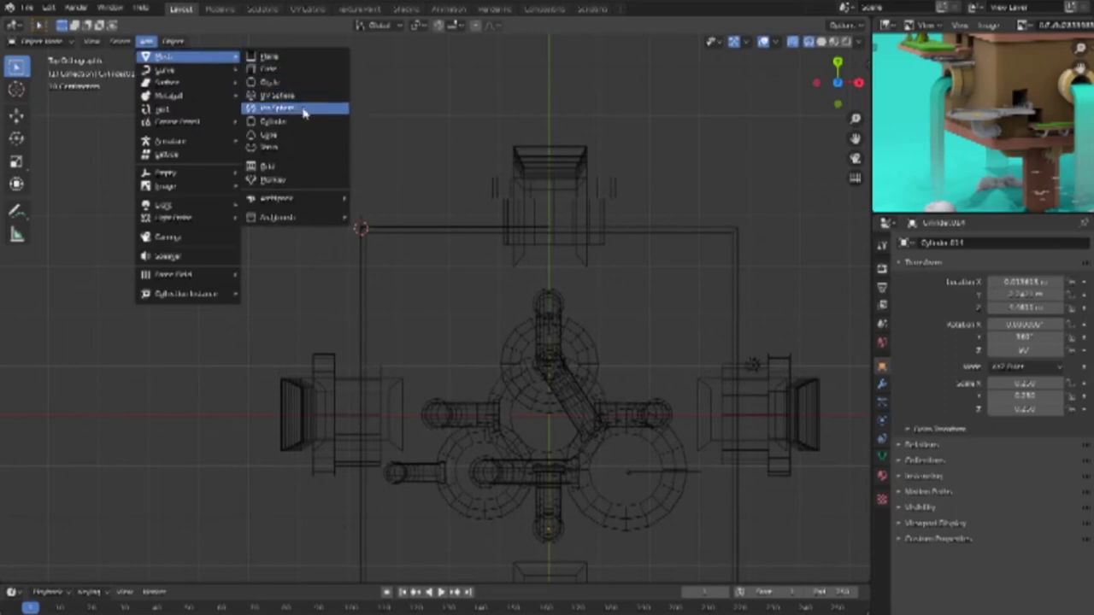
click(304, 111)
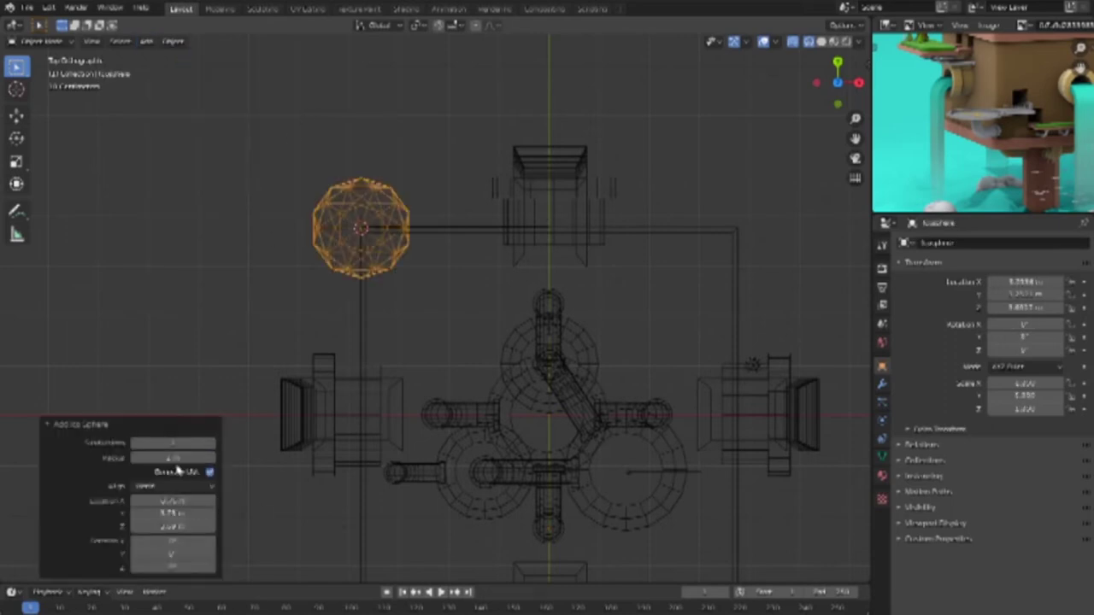
click(290, 251)
click(329, 234)
key(Delete)
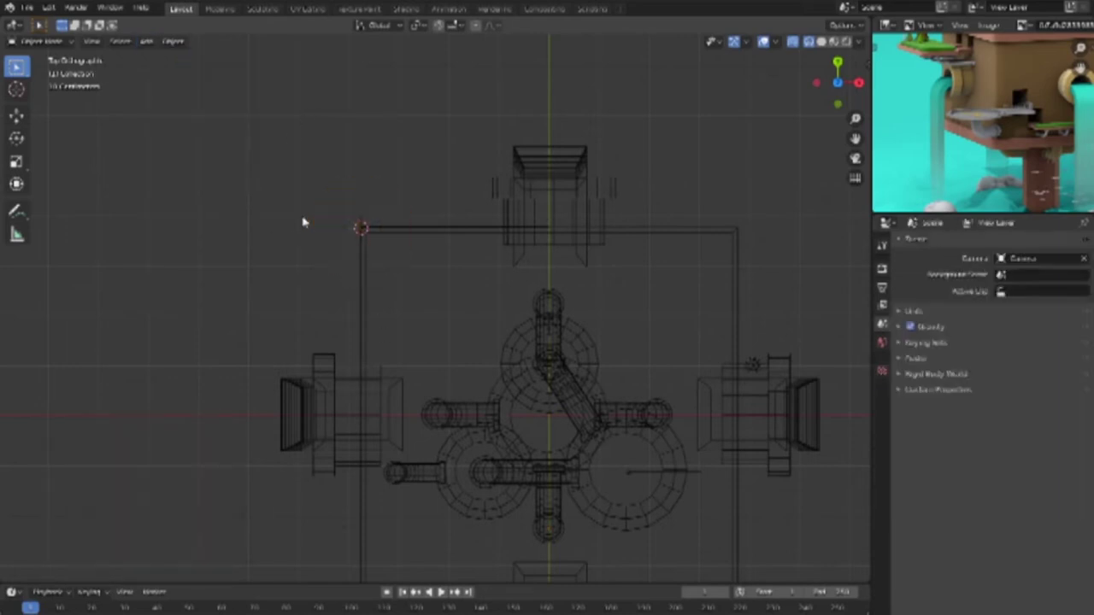
Step: Add a seven-sided cylinder at the 3D cursor on the box's corner
click(145, 40)
mouse_move(184, 56)
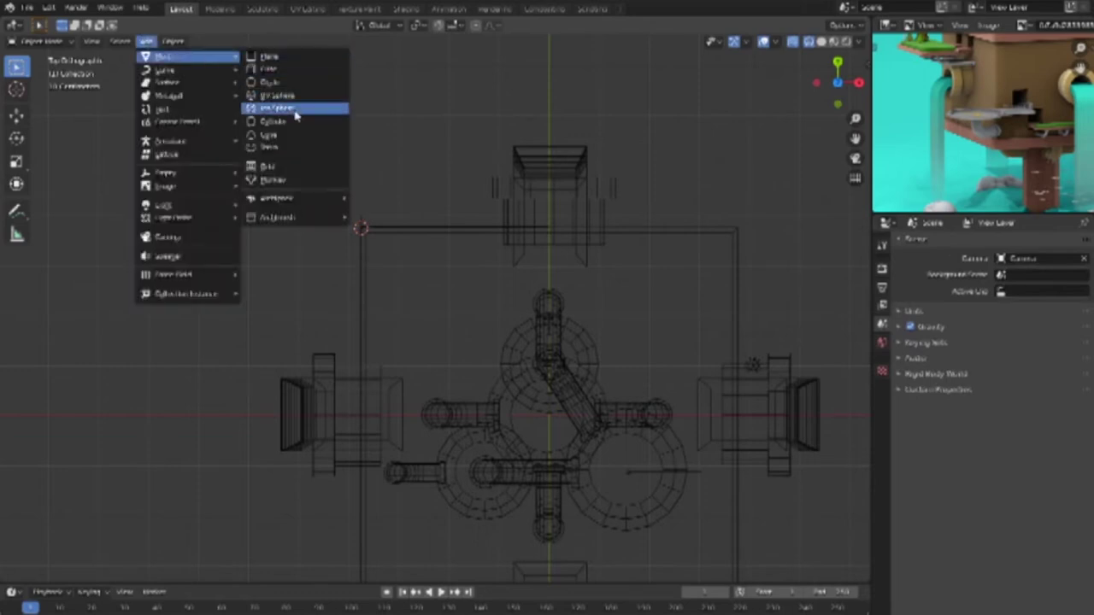
click(299, 122)
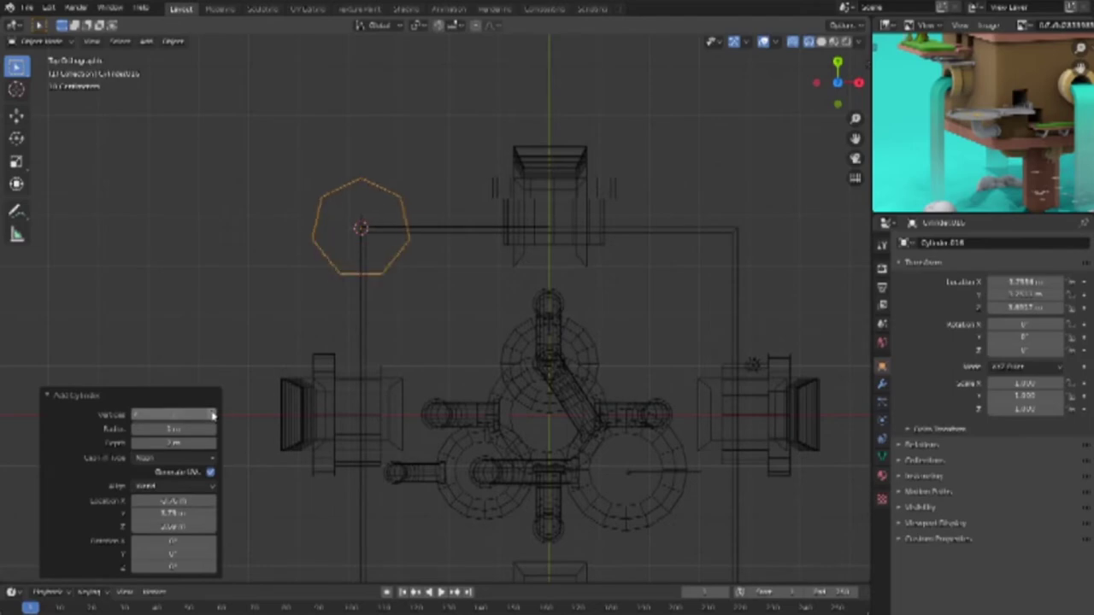
middle_drag(370, 360, 401, 256)
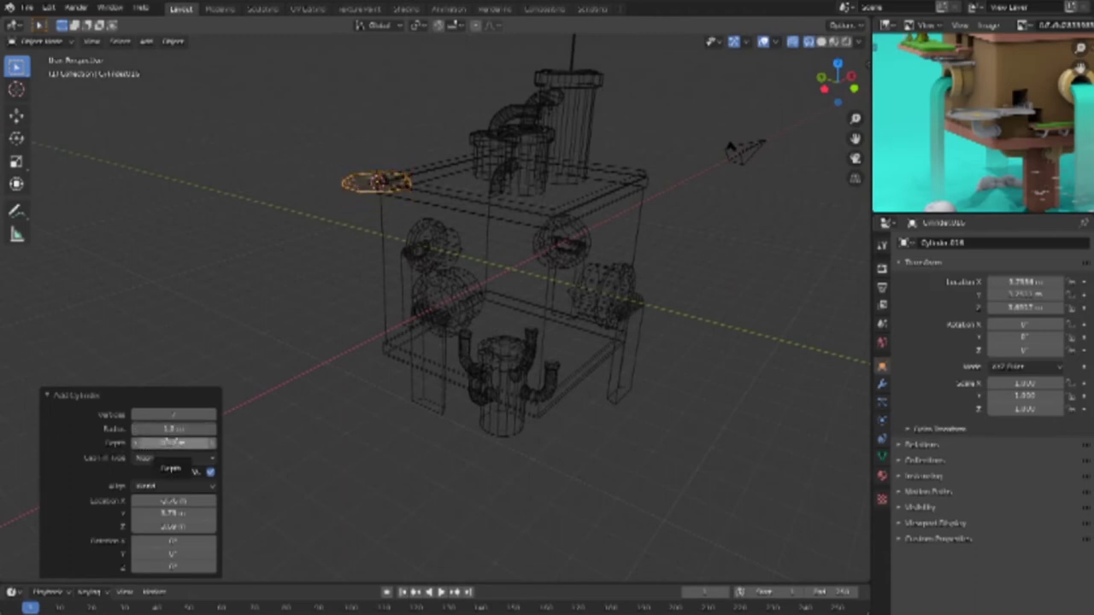
Step: Reduce the cylinder's depth to a thin disc and lower it in Front view
key(KP_1)
drag(171, 442, 171, 439)
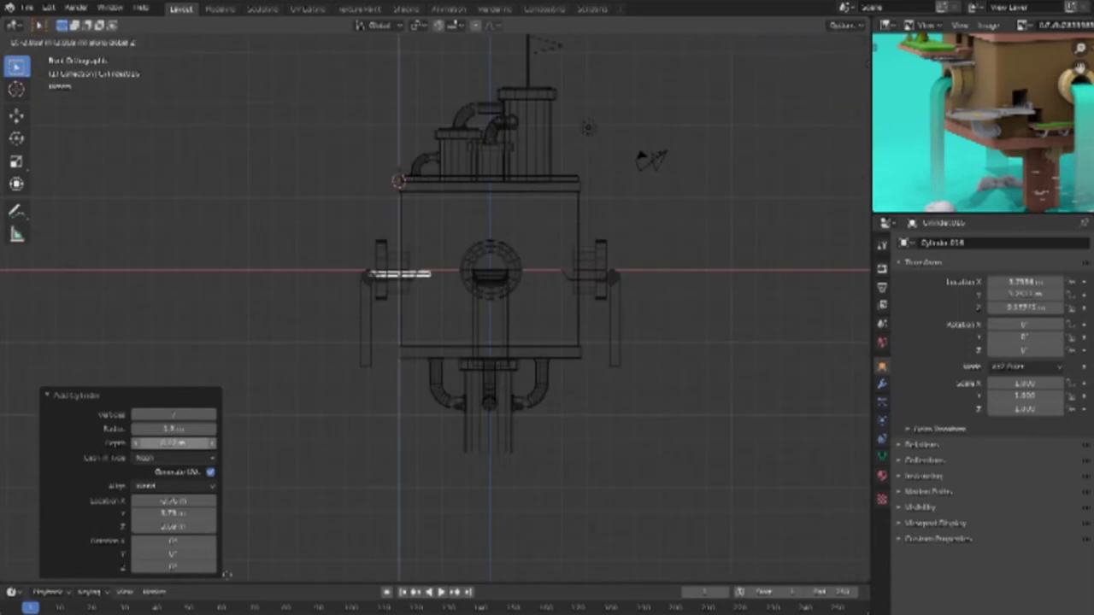
key(Return)
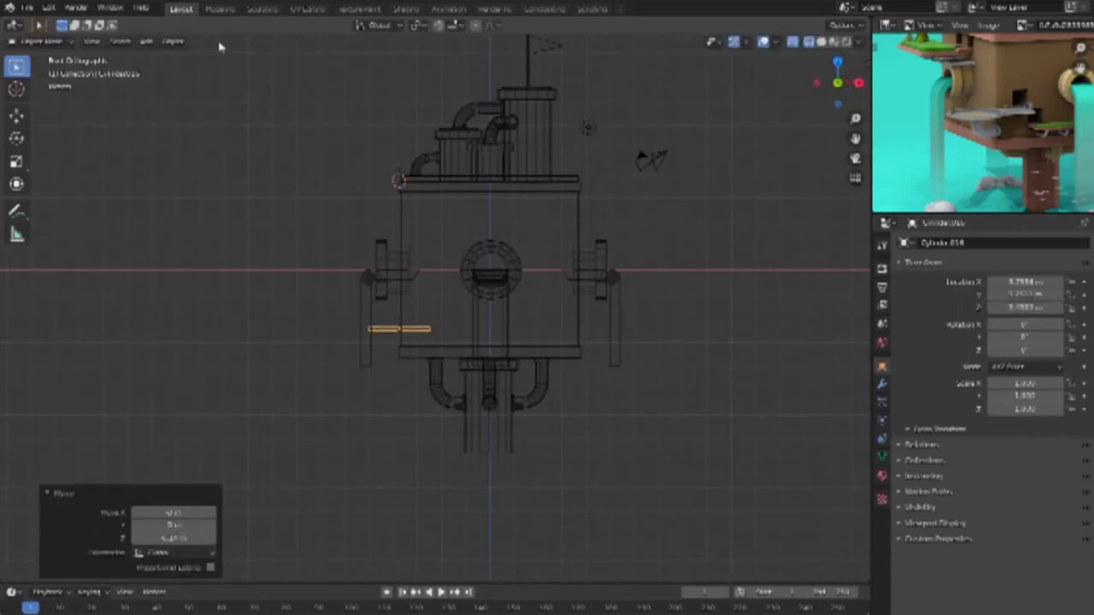
Step: Switch to Solid shading and, from Top view, shift the disc outward beyond the corner
mouse_move(478, 281)
middle_down()
mouse_move(556, 371)
mouse_move(589, 374)
middle_up()
key(shift+z)
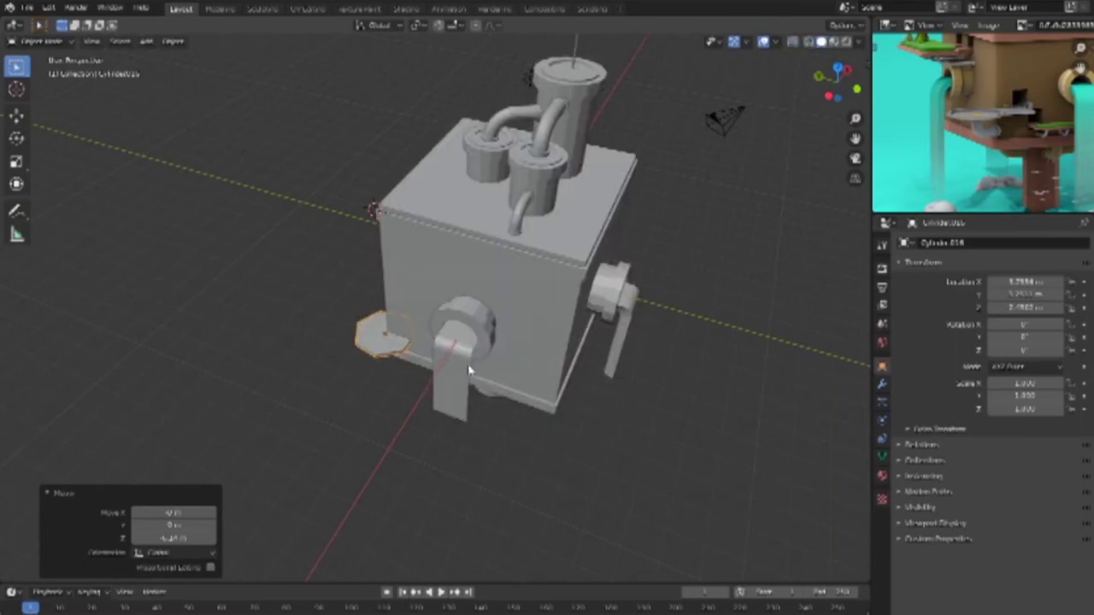
mouse_move(517, 373)
middle_down()
mouse_move(581, 359)
mouse_move(521, 384)
mouse_move(528, 373)
middle_up()
scroll(519, 387, up, 5)
key(KP_7)
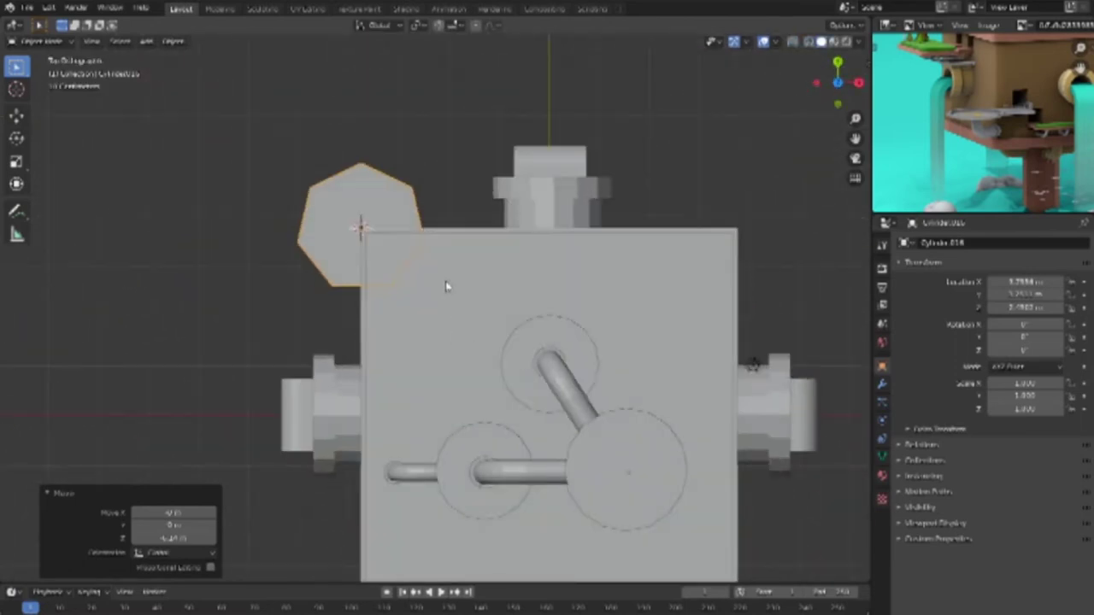
key(g)
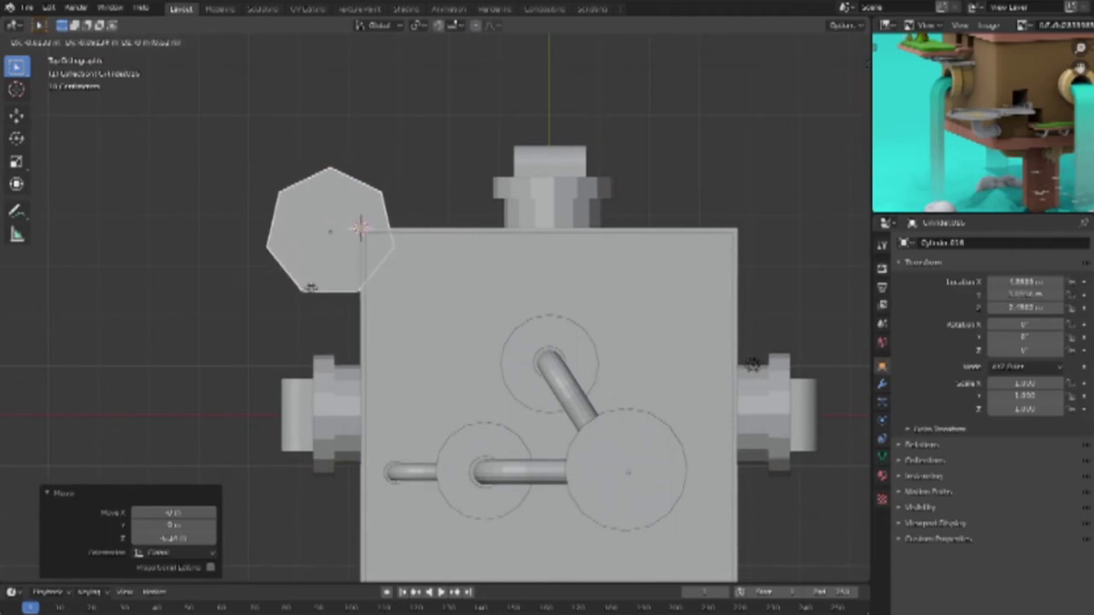
click(297, 287)
Step: Rotate the disc and move it to the block's corner
key(r)
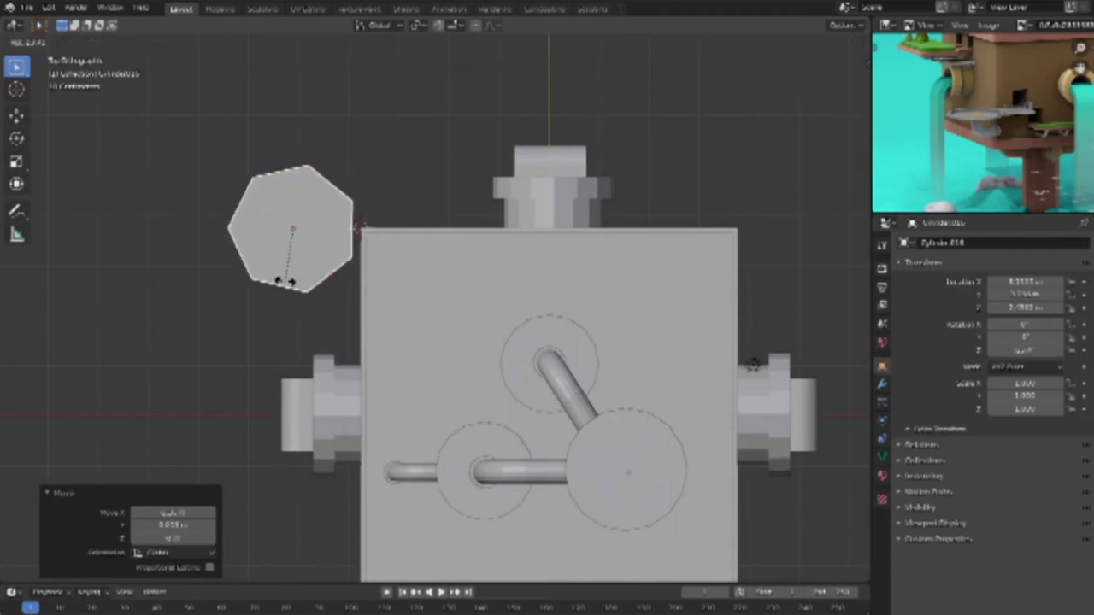
click(287, 285)
key(g)
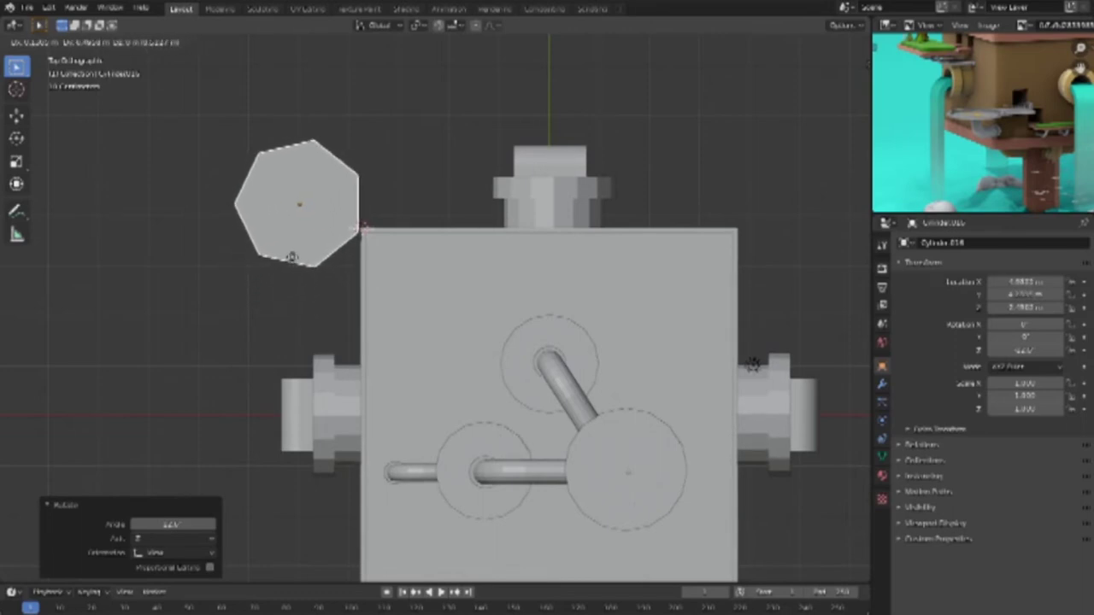
click(292, 256)
mouse_move(292, 256)
middle_down()
mouse_move(667, 253)
mouse_move(1018, 122)
middle_up()
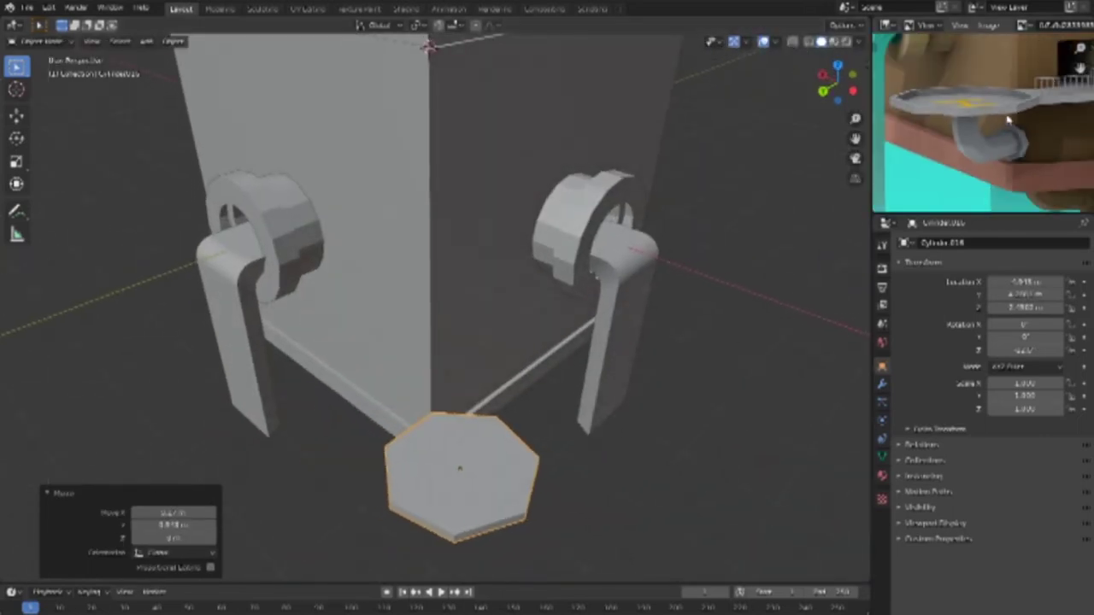
mouse_move(598, 410)
middle_down()
mouse_move(481, 432)
mouse_move(521, 491)
mouse_move(515, 465)
mouse_move(490, 459)
middle_up()
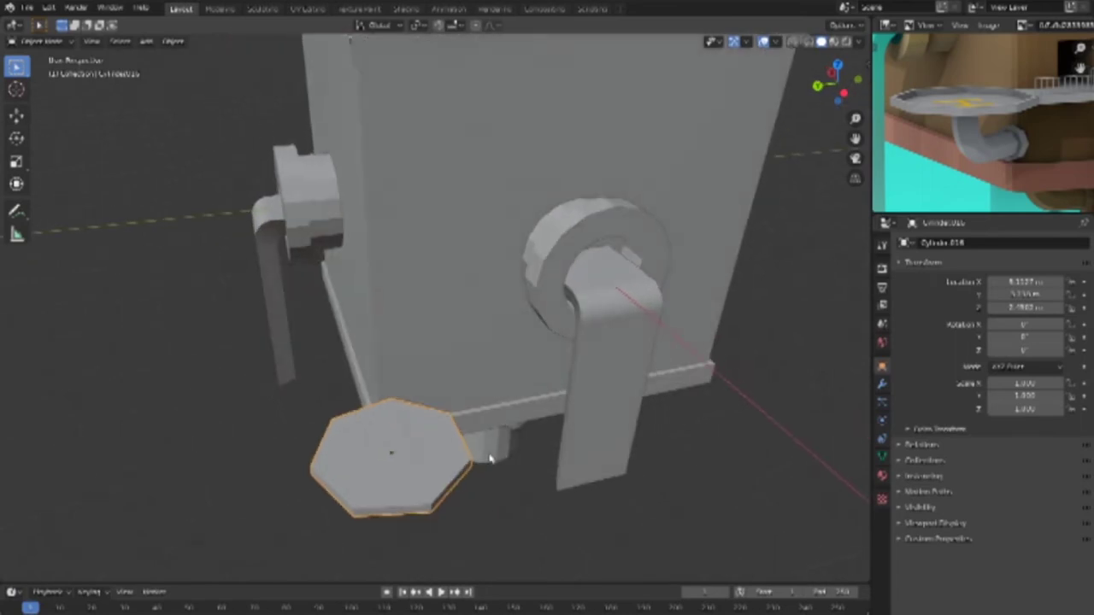
click(48, 7)
click(70, 39)
Step: Reposition the disc again from Top view and perspective, checking it from the front
mouse_move(157, 112)
middle_down()
mouse_move(603, 349)
mouse_move(605, 330)
mouse_move(654, 324)
middle_up()
key(KP_7)
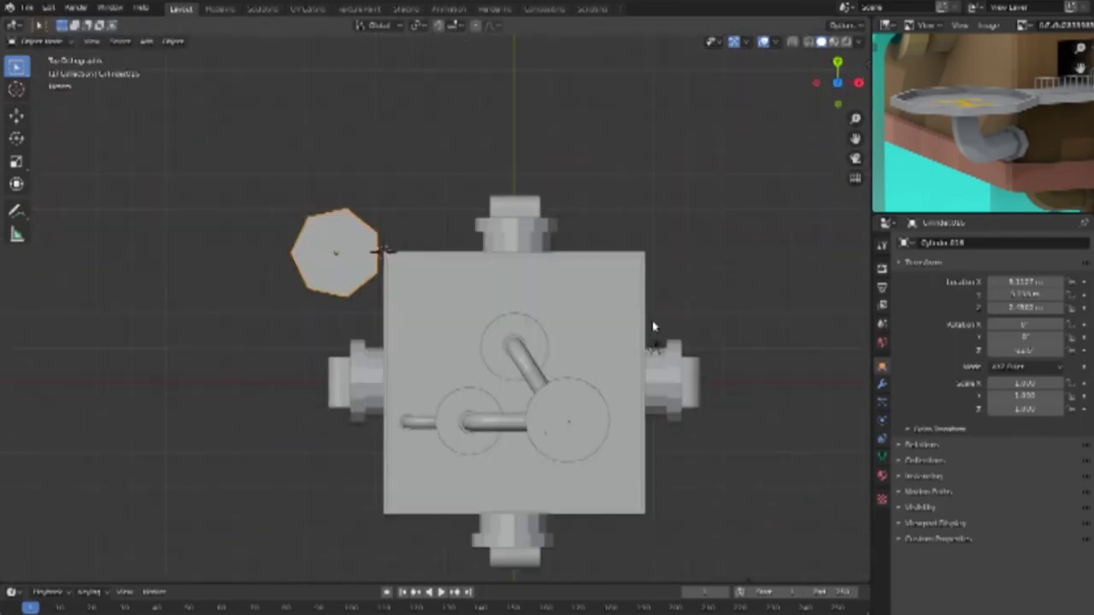
key(g)
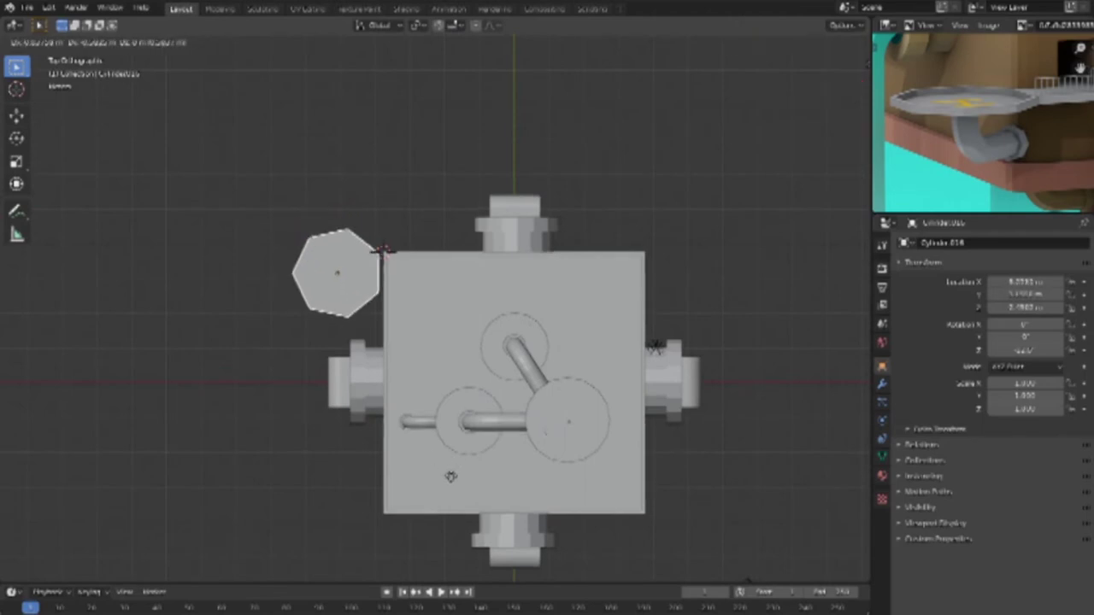
click(456, 479)
mouse_move(457, 480)
middle_down()
mouse_move(442, 374)
mouse_move(518, 268)
mouse_move(560, 252)
mouse_move(547, 225)
mouse_move(504, 250)
middle_up()
key(g)
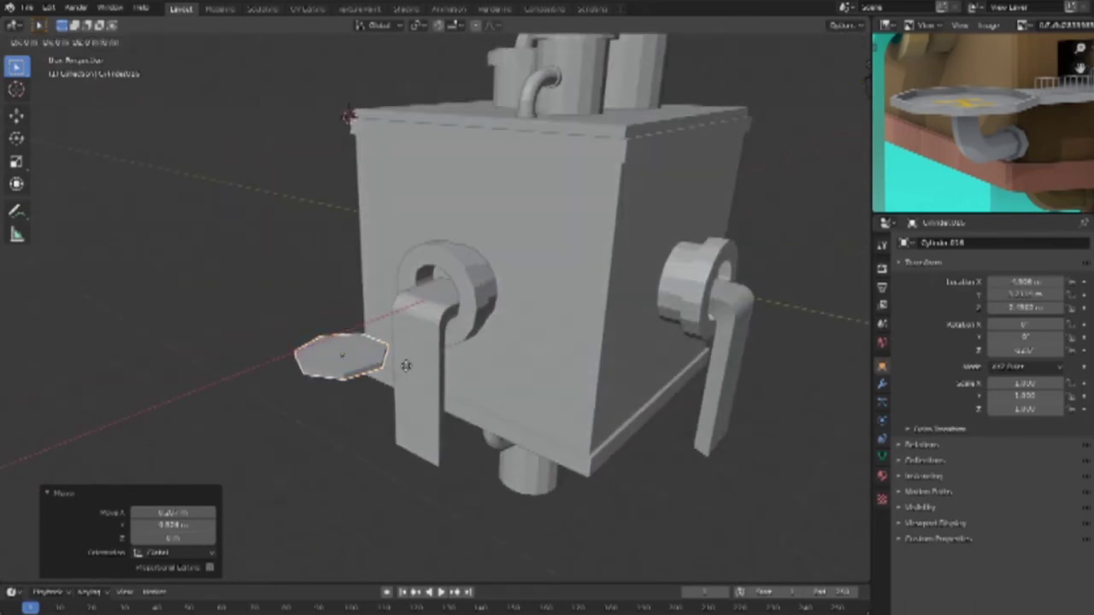
click(428, 384)
scroll(518, 391, down, 5)
scroll(518, 390, down, 3)
mouse_move(518, 390)
middle_down()
mouse_move(666, 386)
mouse_move(515, 383)
middle_up()
scroll(512, 367, up, 3)
scroll(511, 357, up, 3)
scroll(964, 124, down, 5)
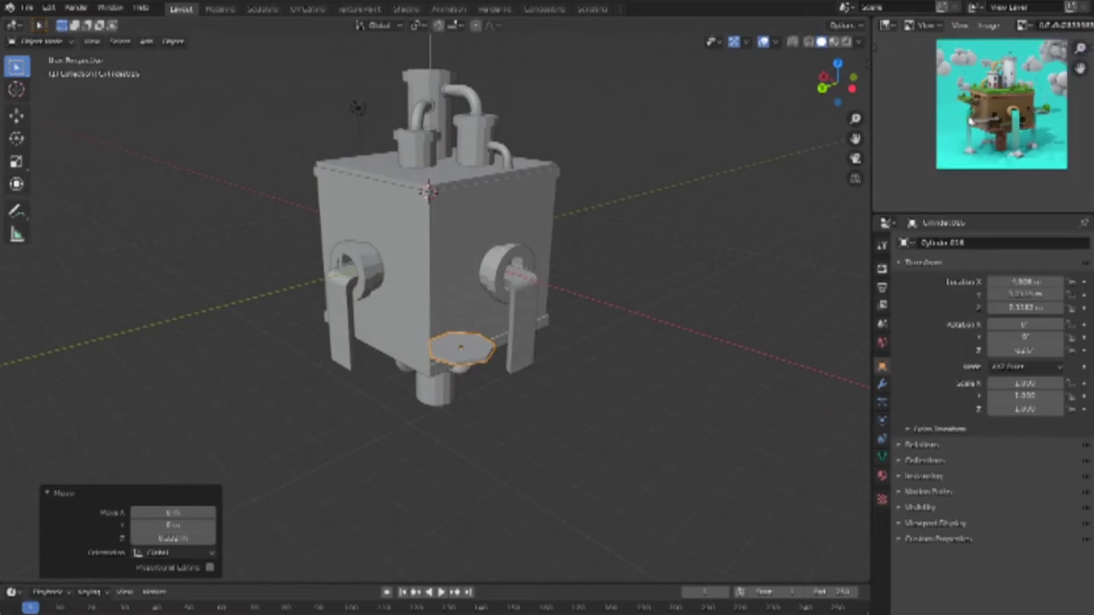
mouse_move(549, 378)
middle_down()
mouse_move(610, 349)
mouse_move(598, 370)
middle_up()
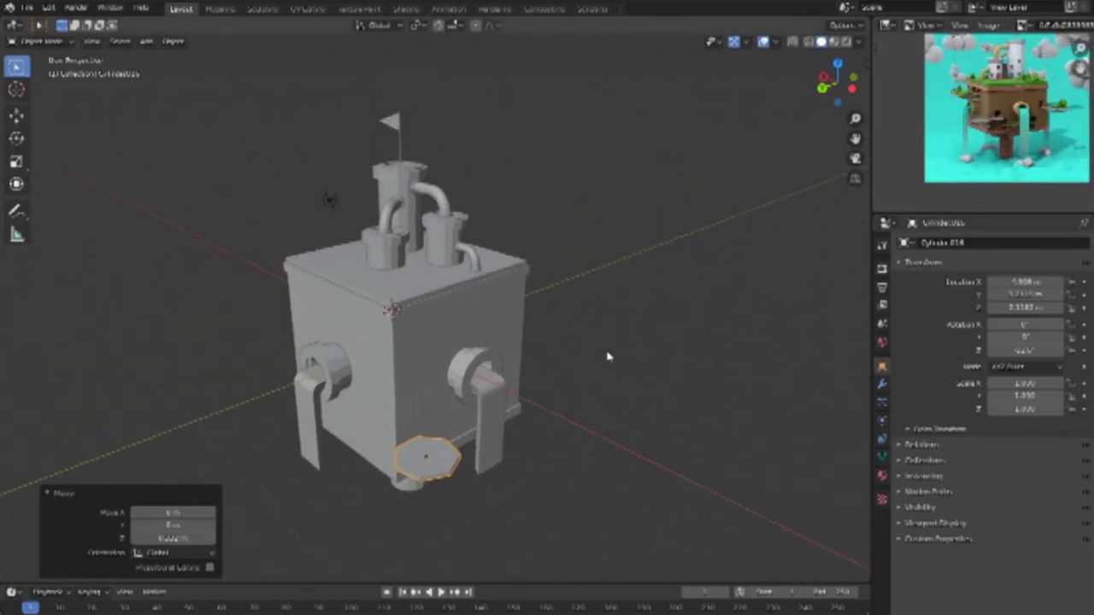
mouse_move(549, 416)
middle_down()
mouse_move(451, 403)
mouse_move(318, 408)
middle_up()
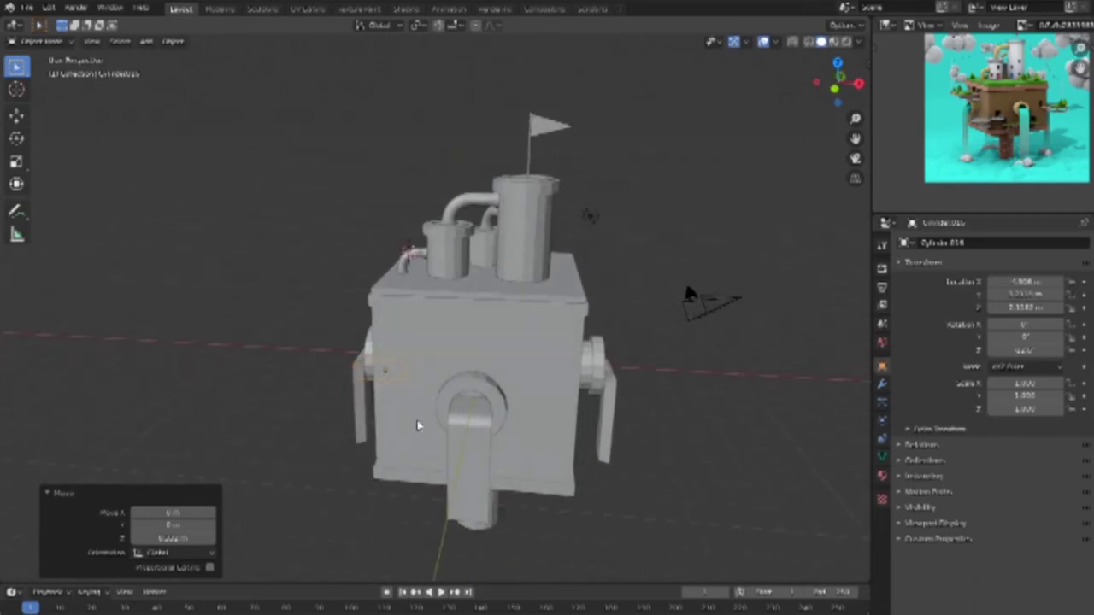
Step: Slide the disk along the Y axis and scale it down
key(g)
key(y)
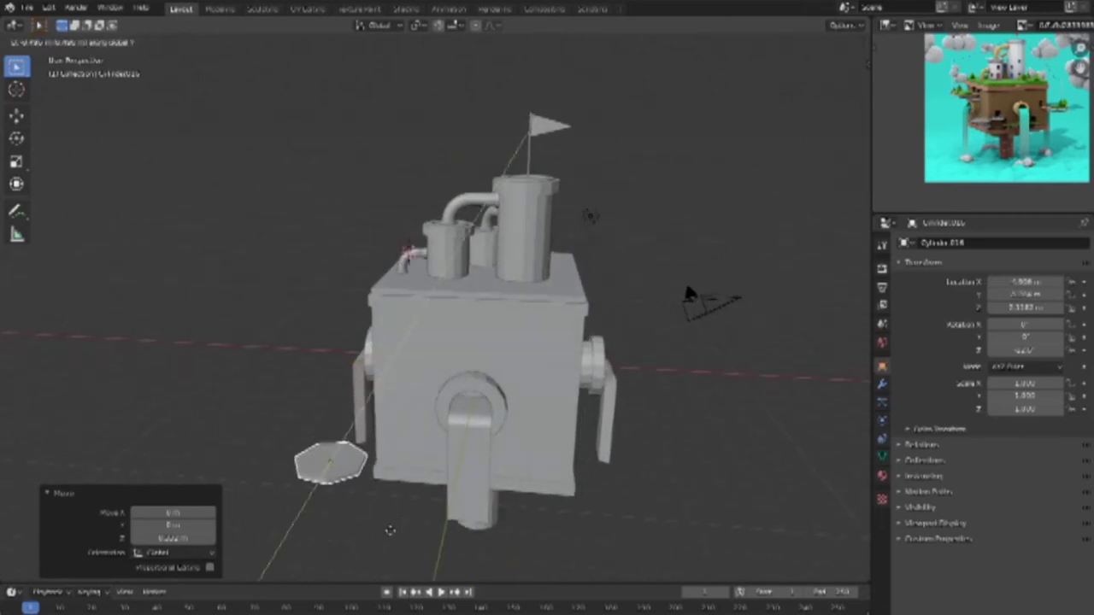
click(398, 520)
mouse_move(398, 519)
middle_down()
mouse_move(481, 520)
mouse_move(456, 490)
mouse_move(479, 492)
mouse_move(432, 495)
mouse_move(453, 498)
middle_up()
scroll(453, 498, up, 5)
mouse_move(464, 454)
middle_down()
mouse_move(576, 446)
mouse_move(524, 336)
mouse_move(553, 517)
mouse_move(547, 325)
mouse_move(510, 387)
mouse_move(516, 371)
middle_up()
key(s)
click(481, 384)
Step: From Top view, place the shrunken disk at the block's lower corner
key(KP_7)
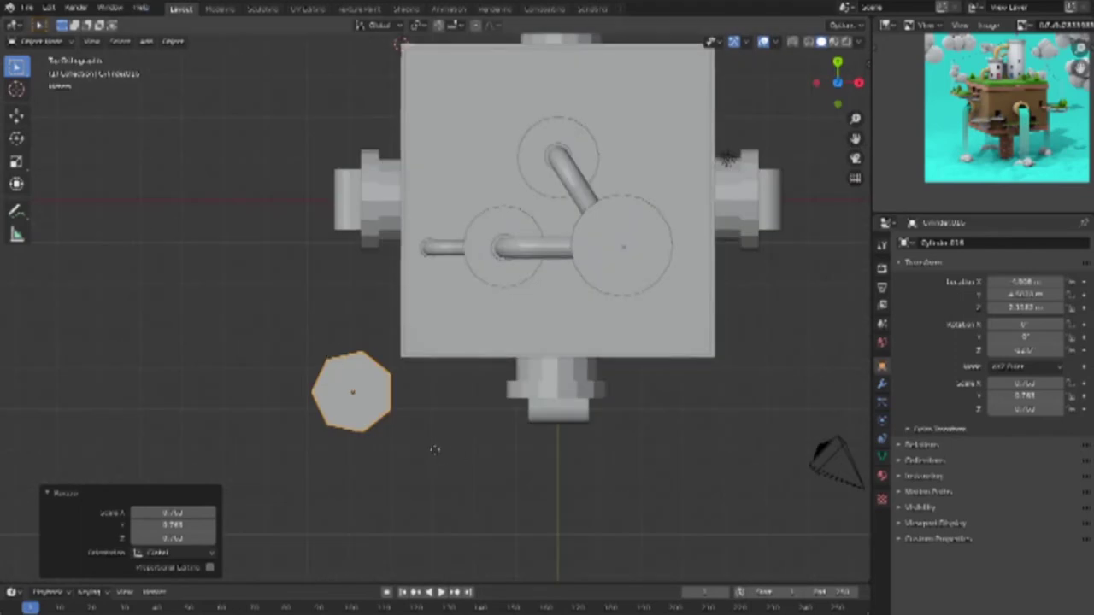
key(g)
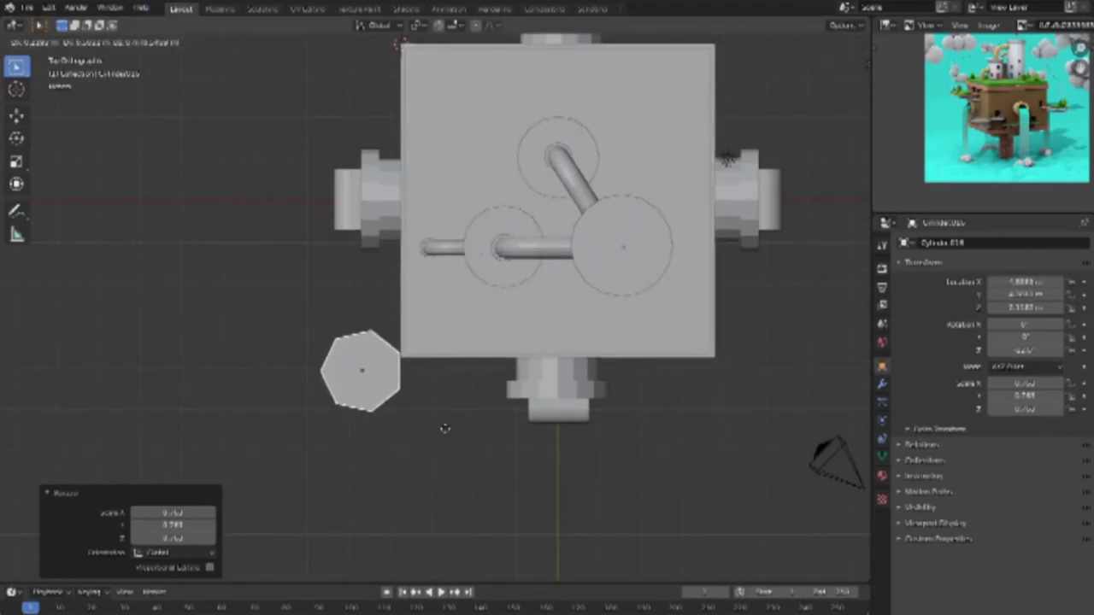
click(417, 444)
mouse_move(464, 415)
middle_down()
mouse_move(481, 288)
mouse_move(501, 334)
mouse_move(448, 424)
middle_up()
scroll(445, 425, up, 2)
scroll(433, 431, up, 1)
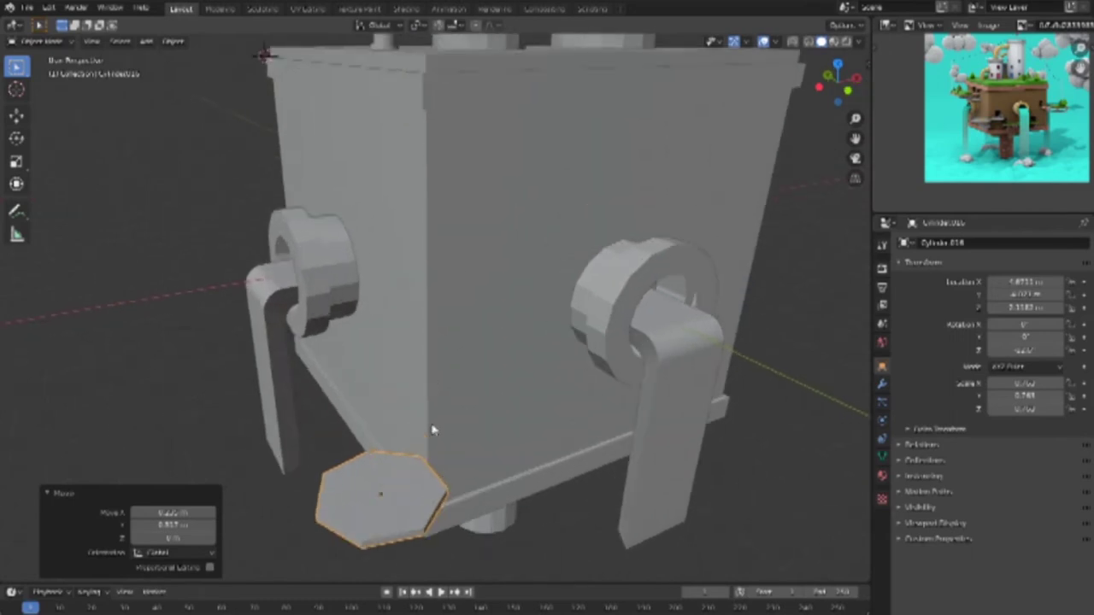
scroll(462, 368, down, 5)
scroll(474, 350, up, 1)
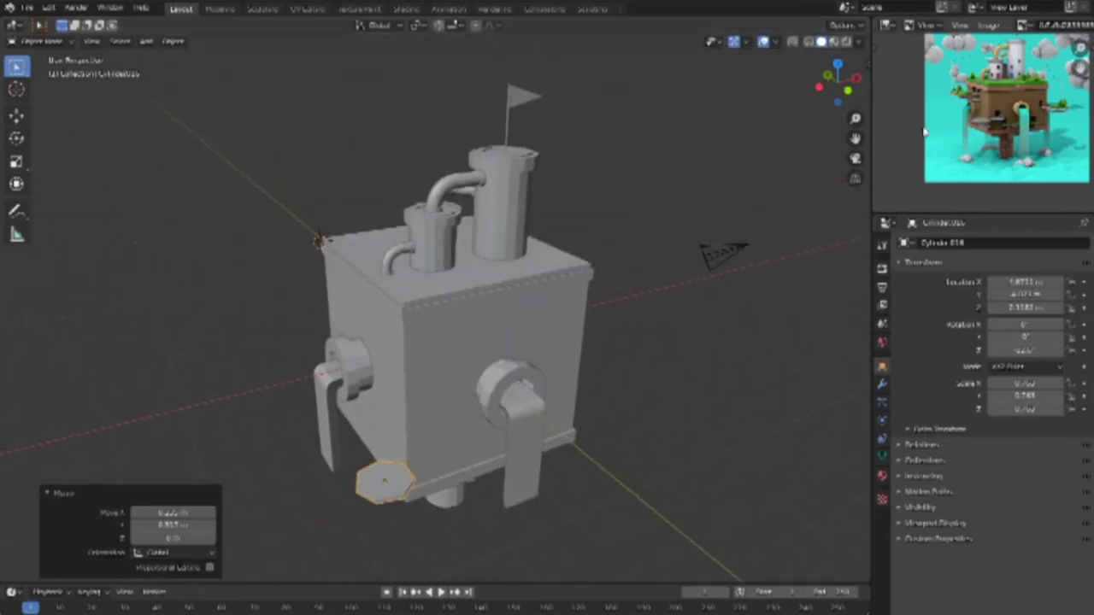
scroll(1014, 130, up, 2)
scroll(1014, 131, up, 2)
scroll(1015, 130, up, 2)
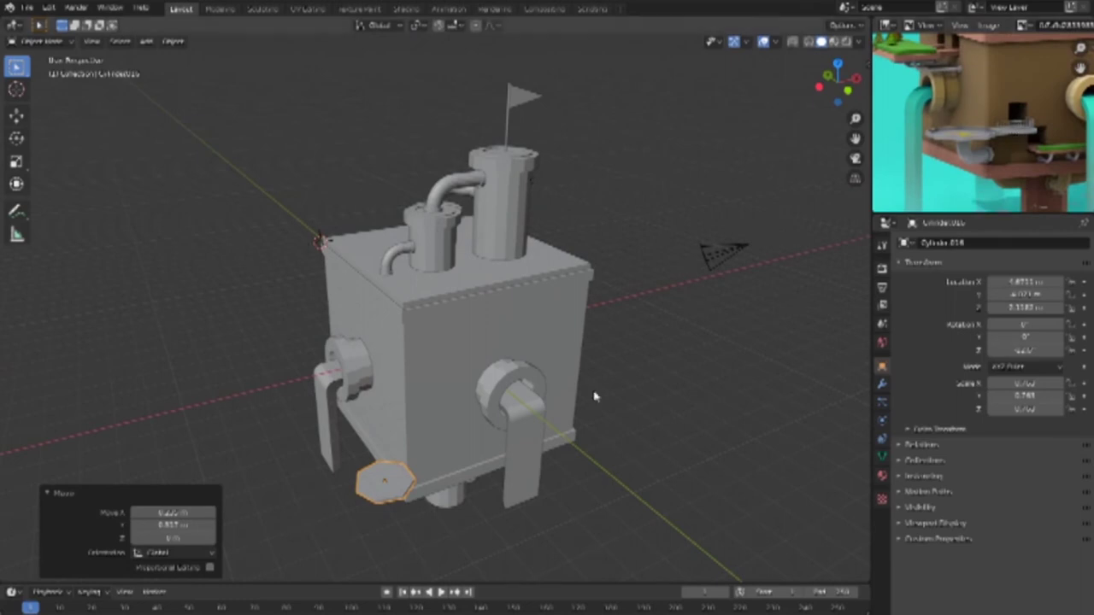
shift+middle_drag(471, 447, 471, 393)
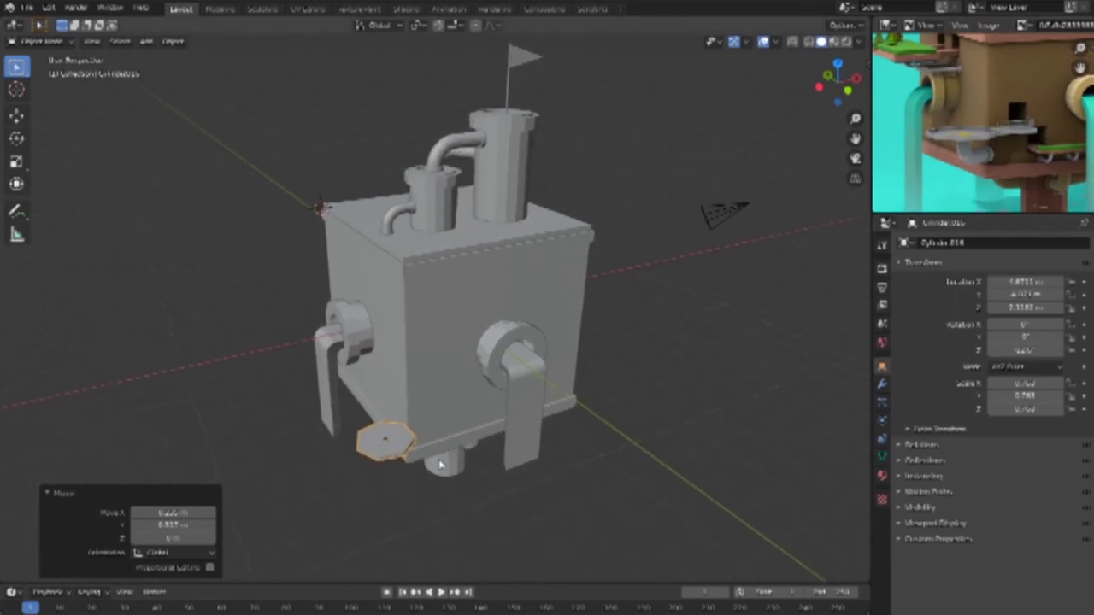
Step: Enter Edit Mode on the disk and pick the Inset Faces tool
key(Tab)
middle_drag(351, 481, 340, 516)
key(shift+space)
key(i)
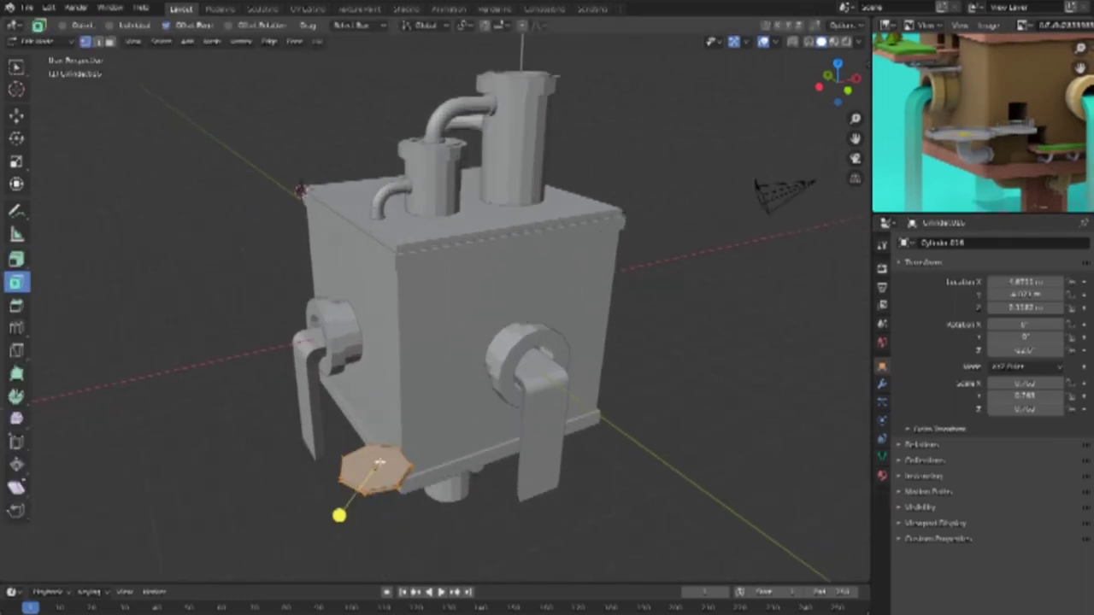
Step: Inset the disk's top face into a rim and extrude it into a shallow recess
click(377, 462)
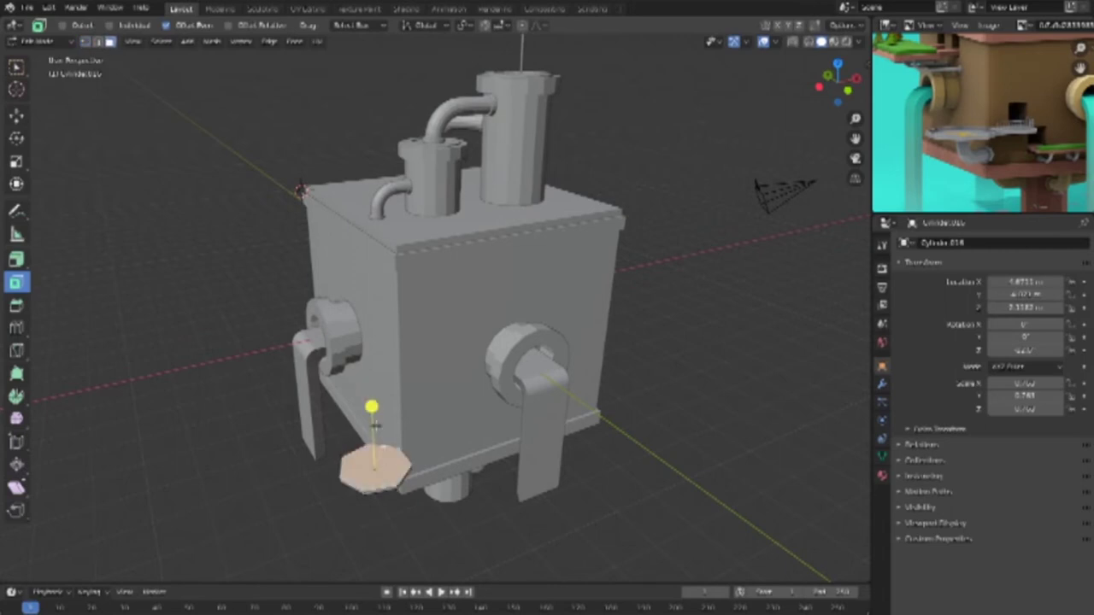
drag(370, 407, 306, 450)
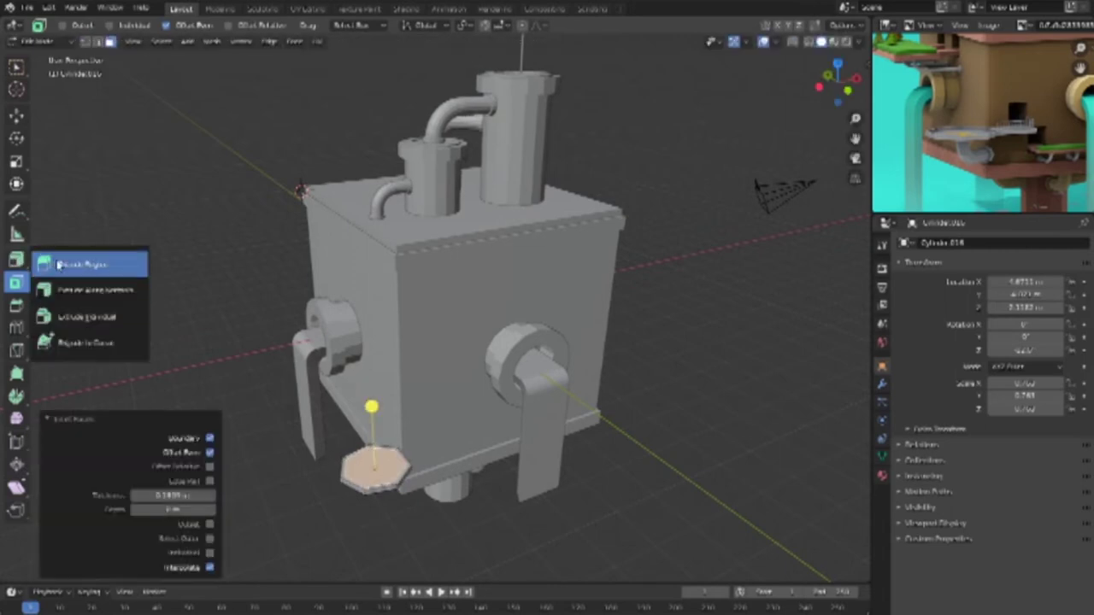
drag(19, 261, 68, 262)
drag(371, 409, 371, 426)
click(299, 536)
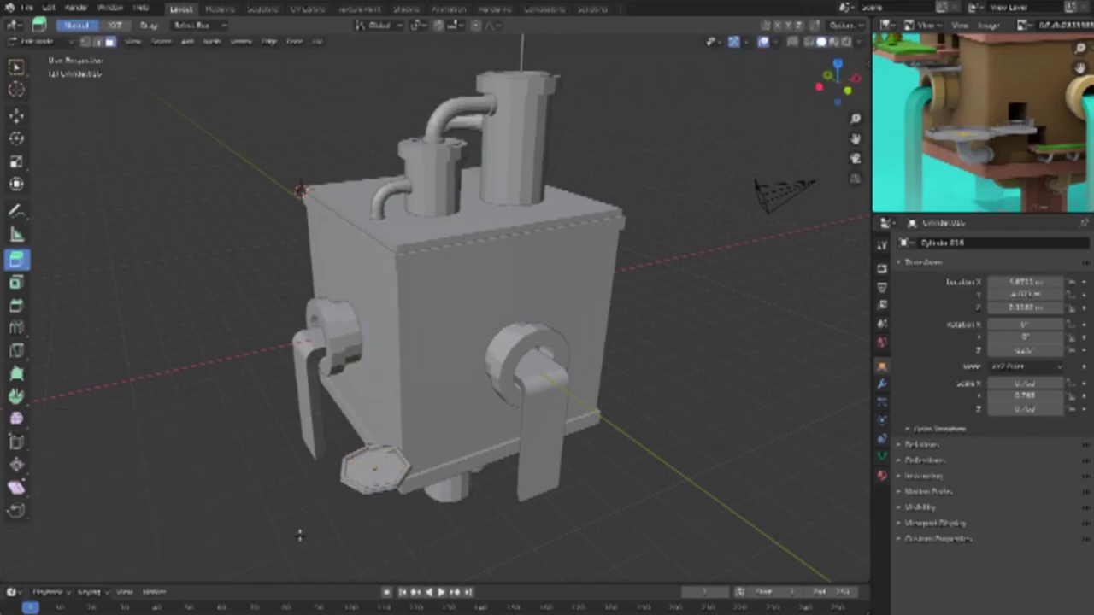
Step: In Back view, shift the platform along X so it sits snug against the block
middle_drag(411, 518, 576, 471)
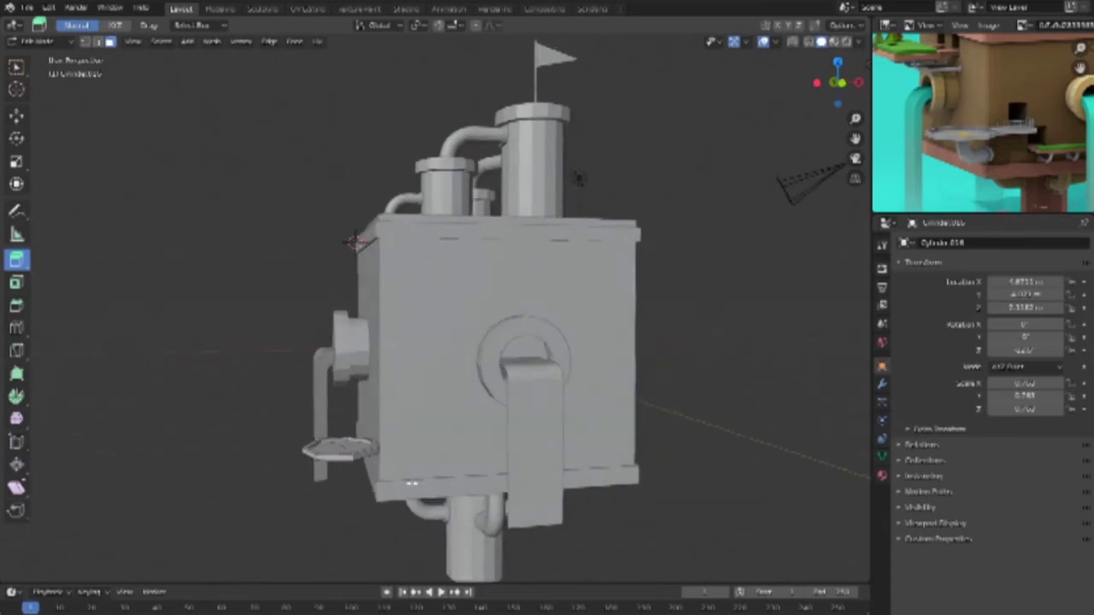
key(Tab)
click(651, 394)
mouse_move(651, 395)
middle_down()
mouse_move(578, 390)
mouse_move(573, 410)
mouse_move(618, 390)
middle_up()
key(ctrl+KP_1)
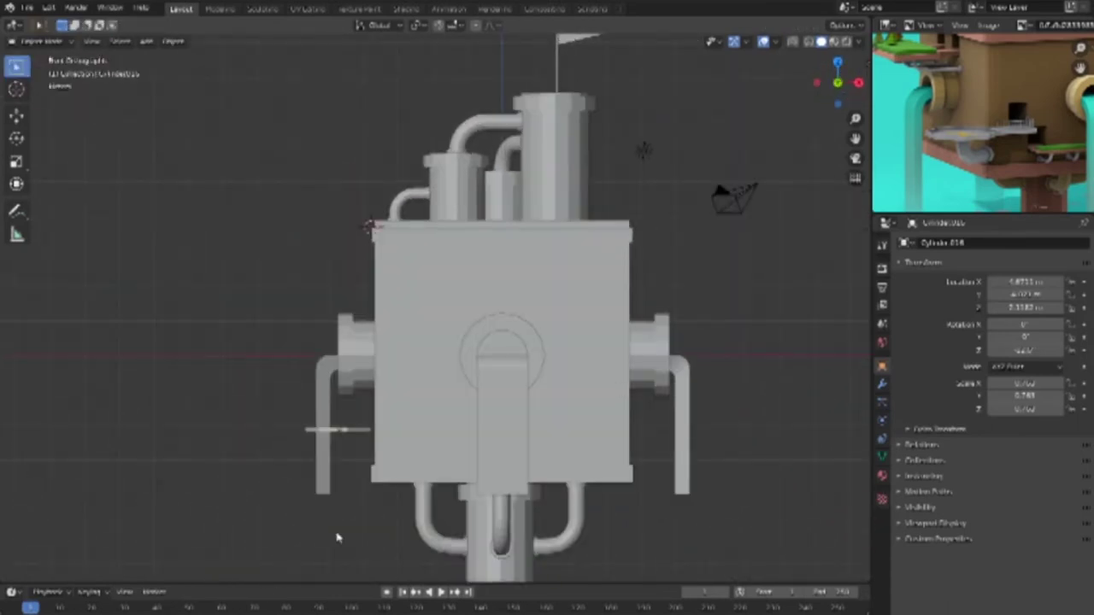
scroll(376, 435, up, 3)
scroll(415, 298, up, 2)
scroll(339, 432, up, 1)
scroll(340, 432, up, 4)
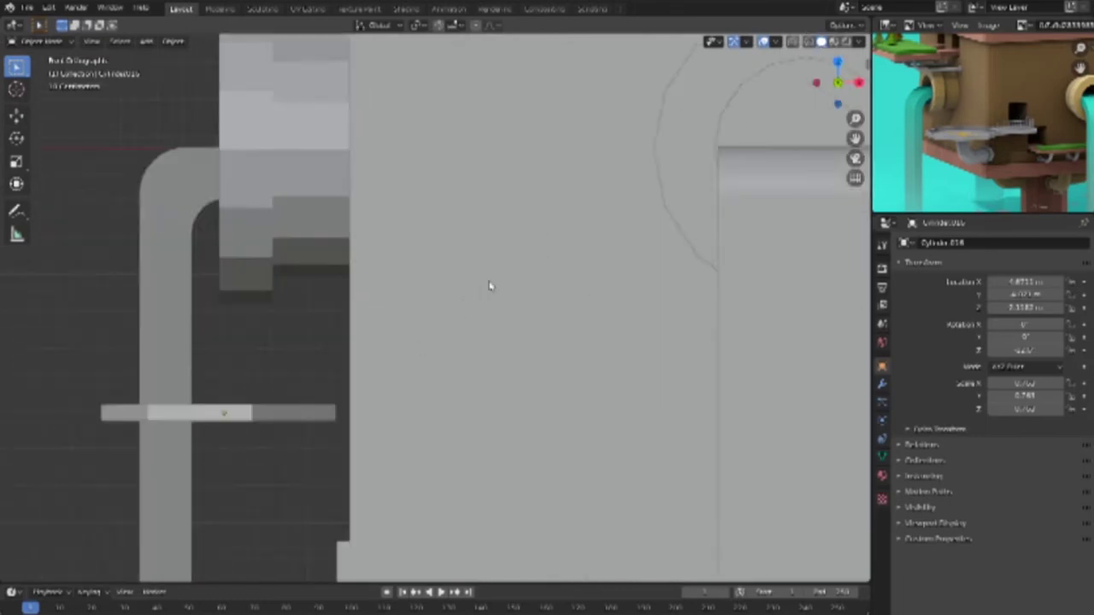
shift+middle_drag(489, 286, 550, 234)
click(342, 360)
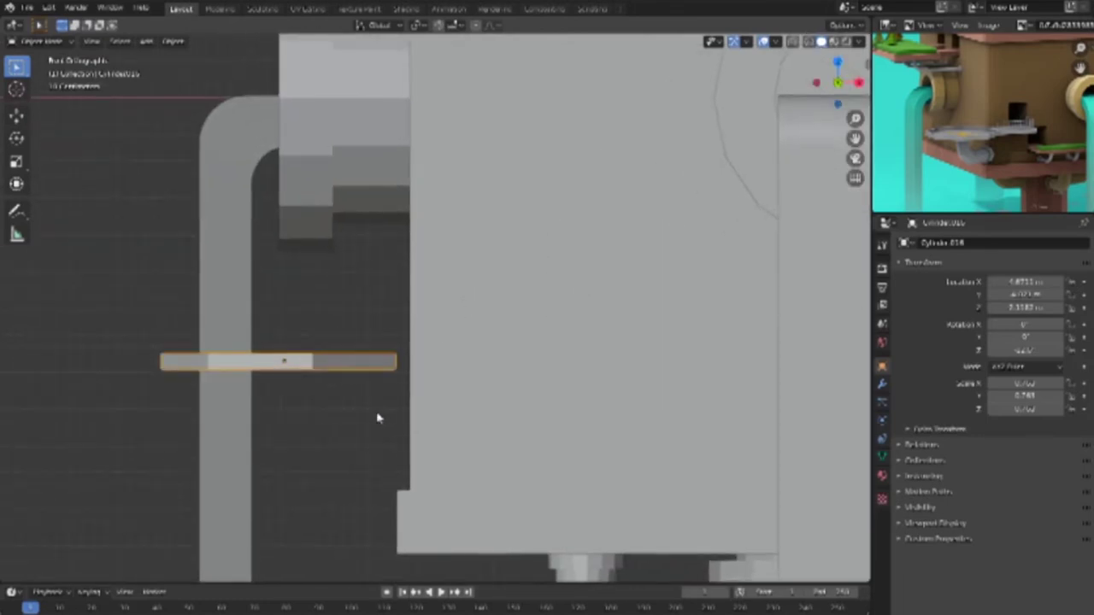
key(g)
key(x)
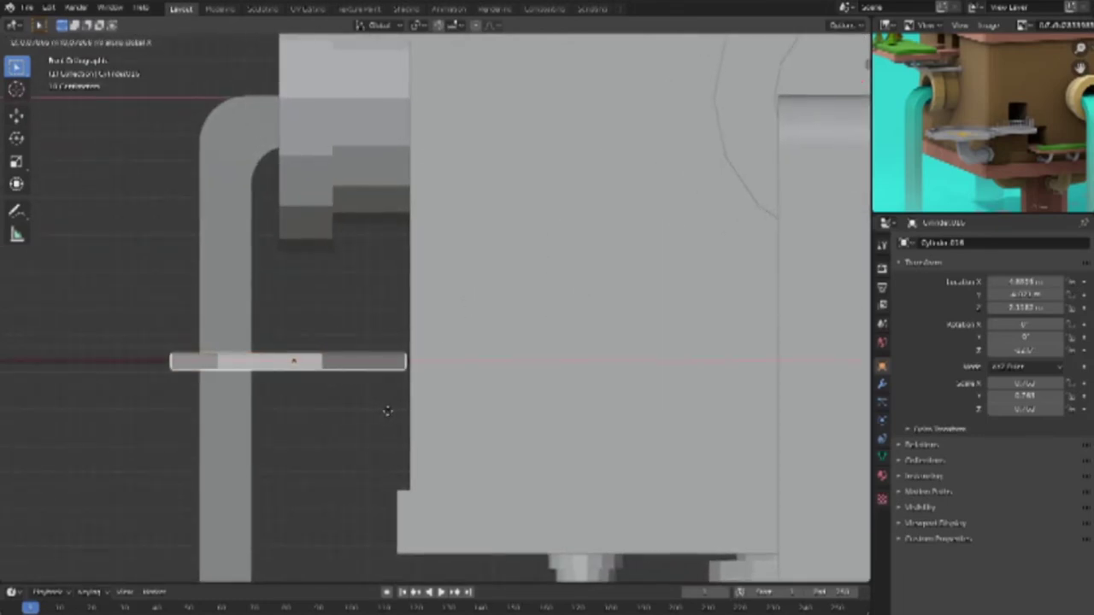
click(393, 410)
Step: With X-ray on, box-select the whole platform and extrude it downward to thicken it
key(Tab)
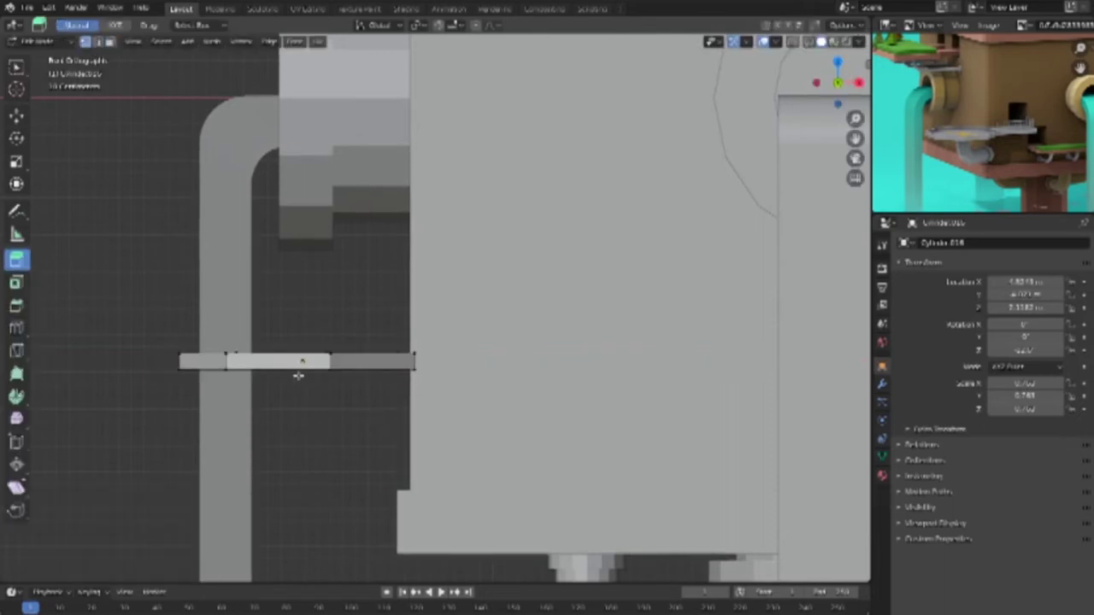
key(alt+z)
key(e)
right_click(150, 360)
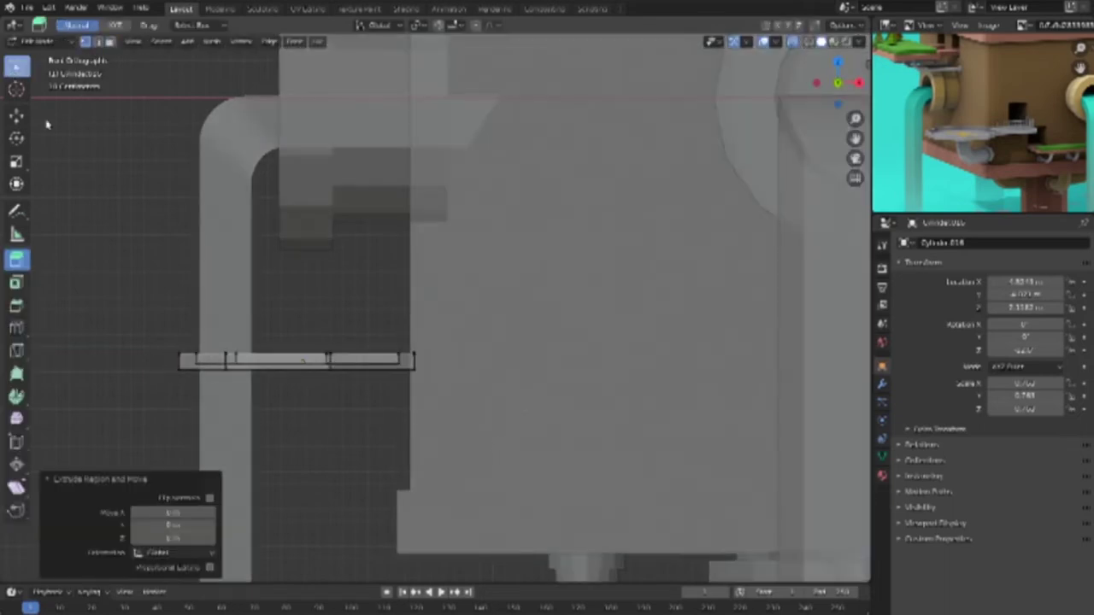
key(w)
drag(419, 399, 150, 350)
key(e)
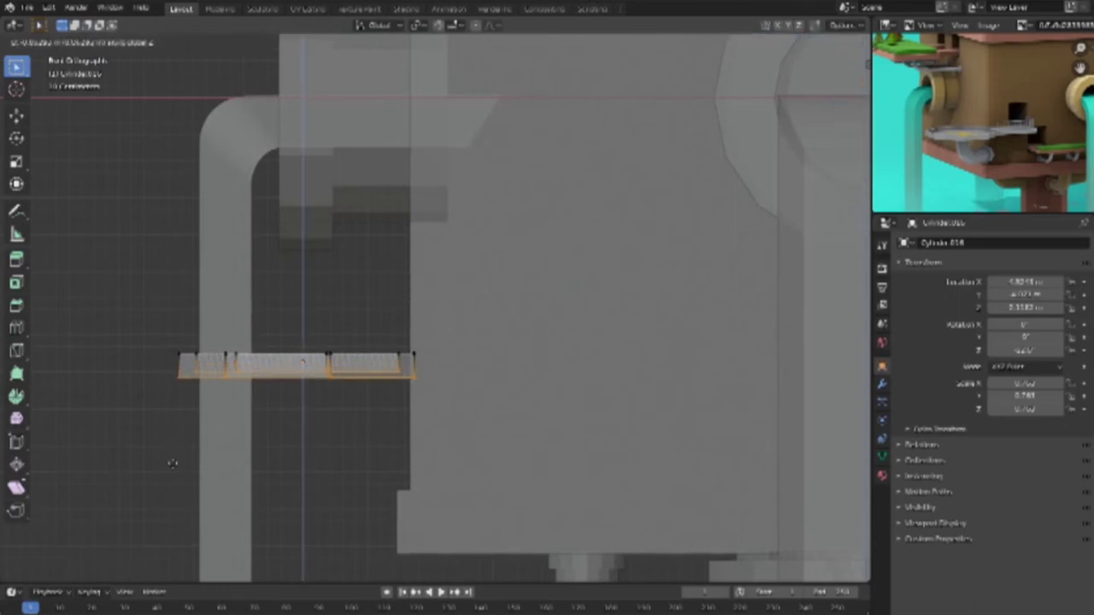
click(177, 460)
key(Tab)
mouse_move(390, 427)
middle_down()
mouse_move(462, 472)
mouse_move(555, 444)
mouse_move(541, 444)
middle_up()
key(alt+z)
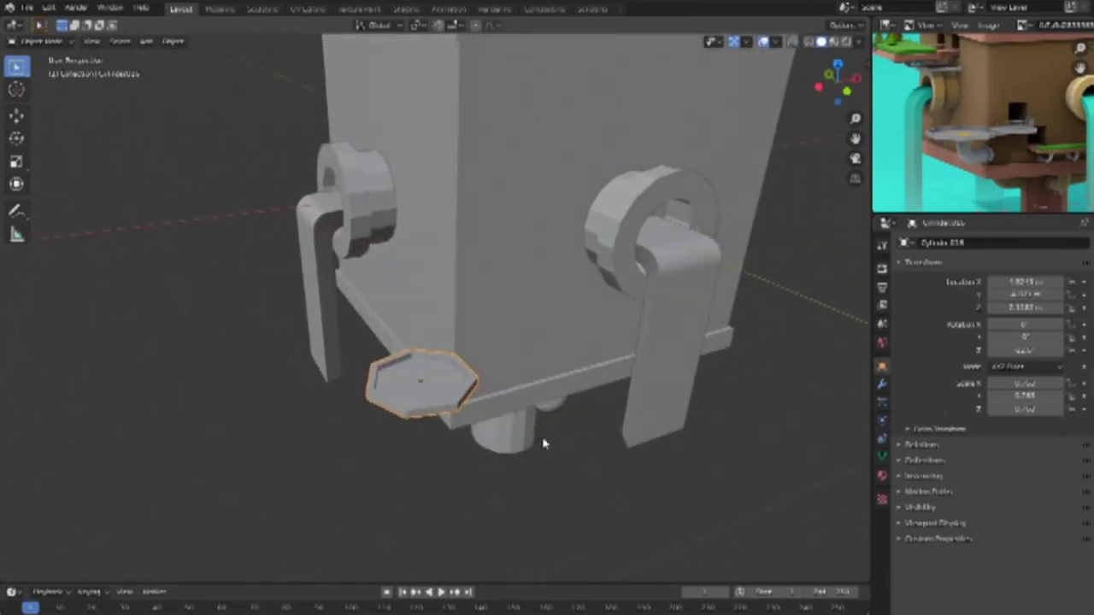
Step: In back view, duplicate the elbow pipe and place a rotated copy under the platform
scroll(543, 443, up, 2)
scroll(545, 440, down, 5)
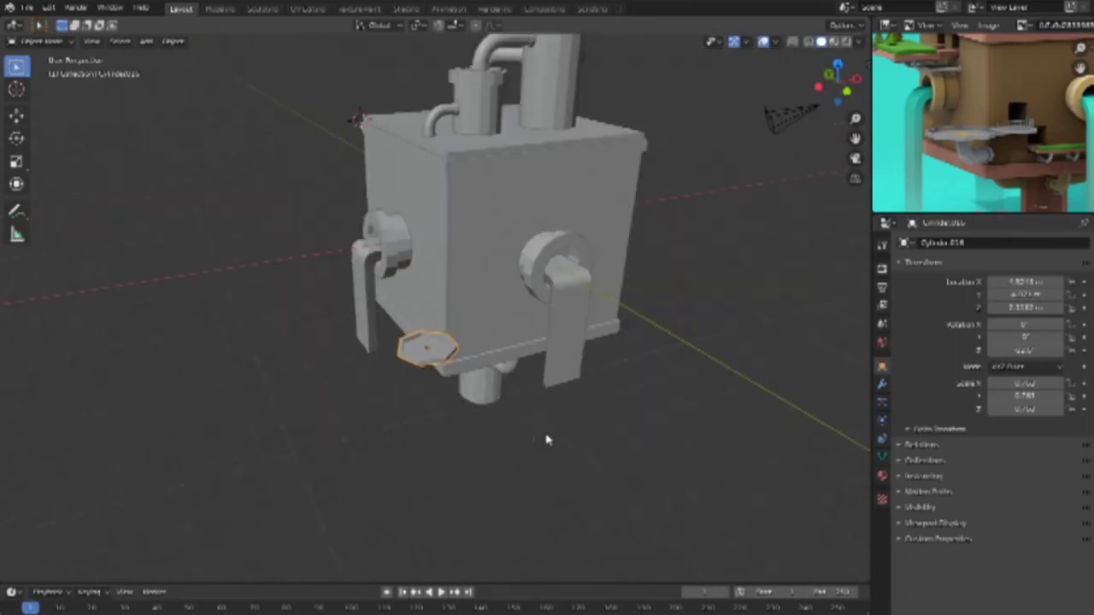
click(440, 137)
key(ctrl+KP_1)
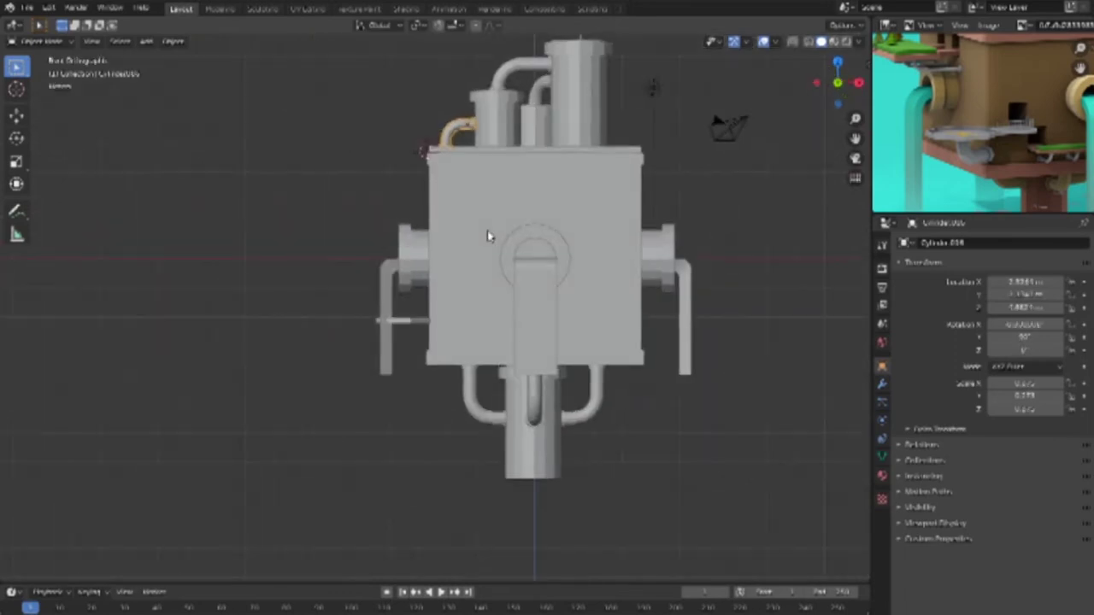
key(shift+d)
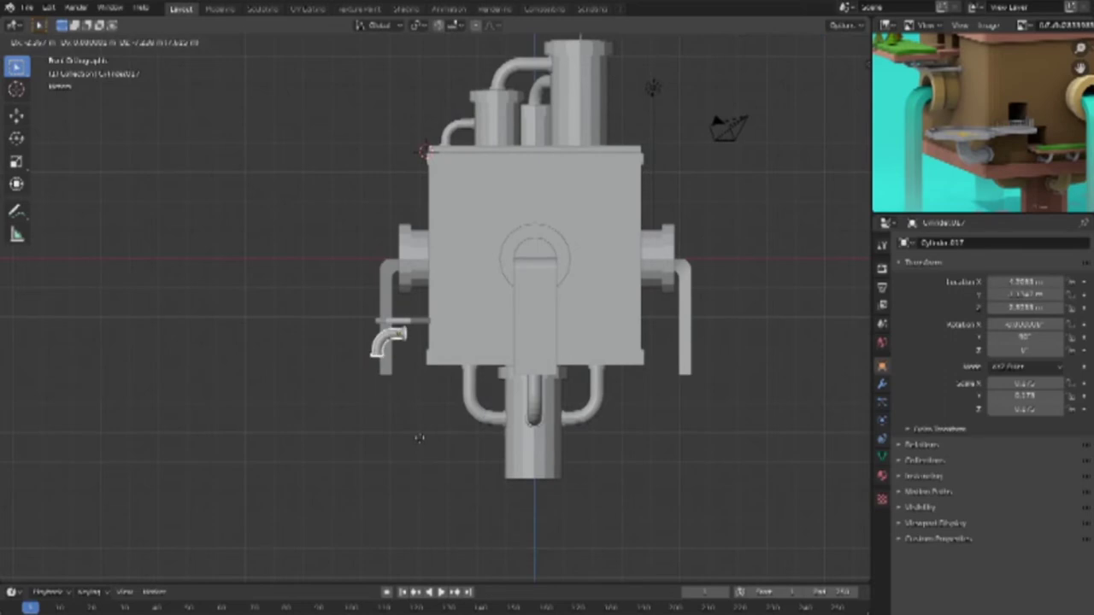
click(419, 442)
key(r)
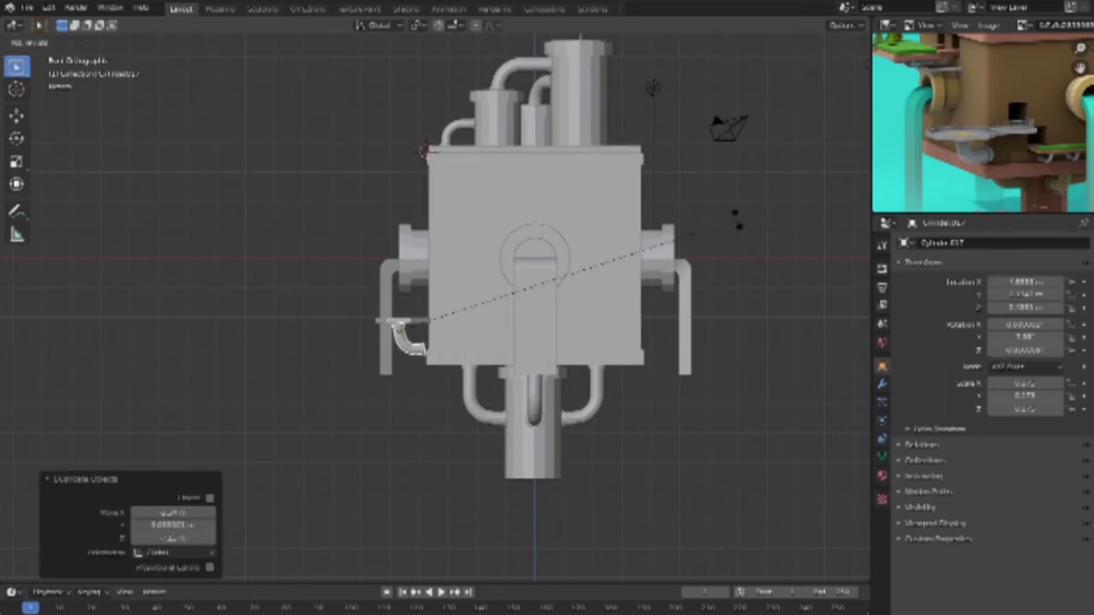
click(729, 260)
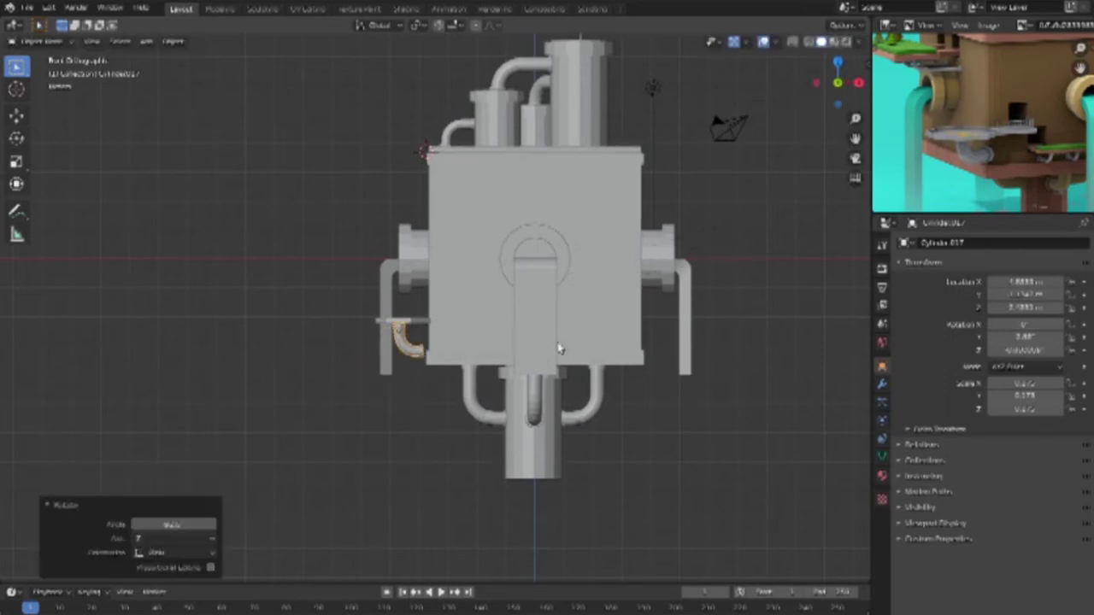
Step: Rotate the elbow pipe further to angle it beneath the platform
scroll(355, 489, up, 3)
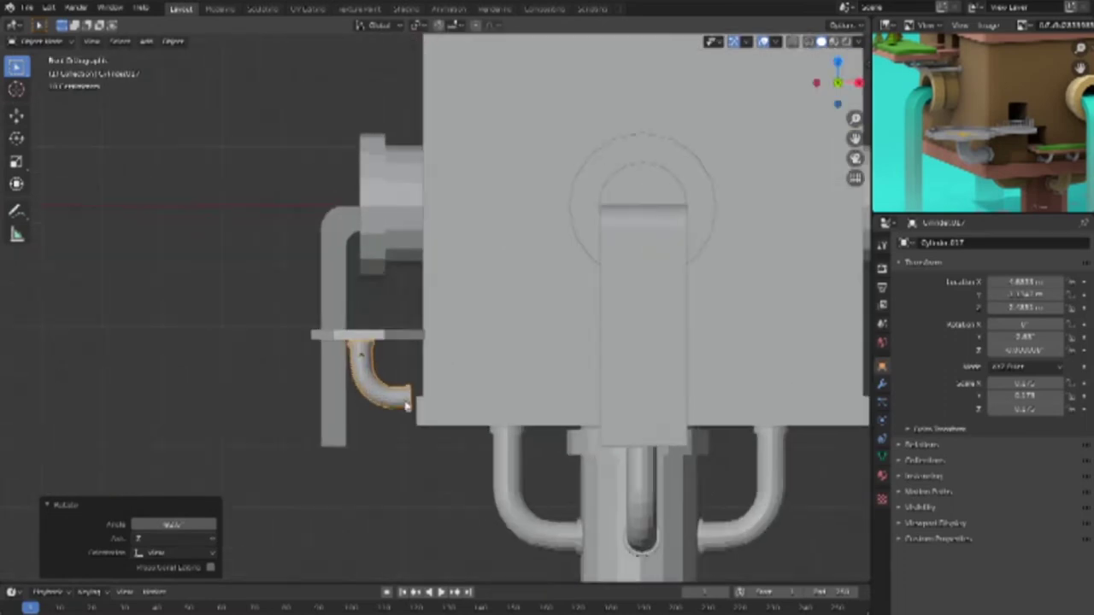
scroll(401, 342, up, 3)
scroll(433, 325, up, 4)
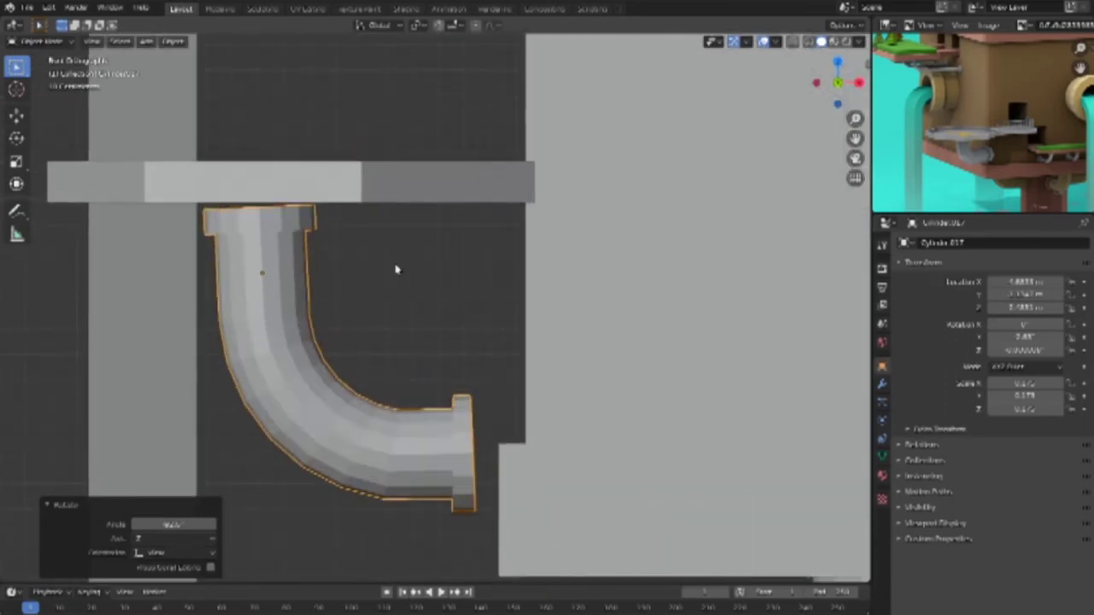
shift+scroll(390, 268, down, 2)
key(r)
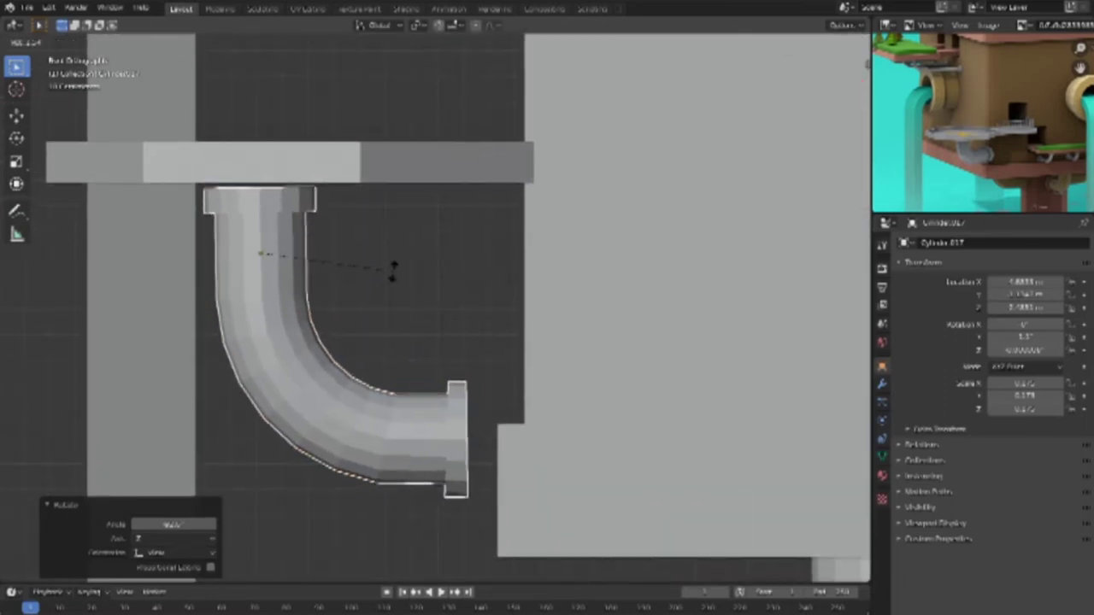
click(390, 274)
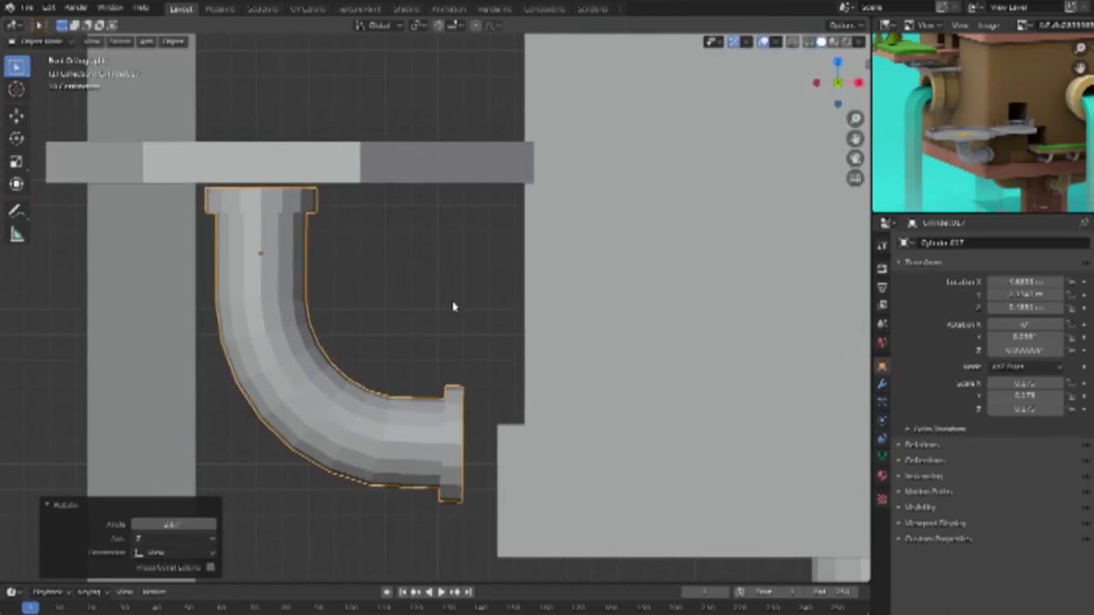
Step: Raise the pipe and horizontal bar together along Z until the pipe meets the bar's underside
scroll(453, 306, down, 2)
shift+click(389, 207)
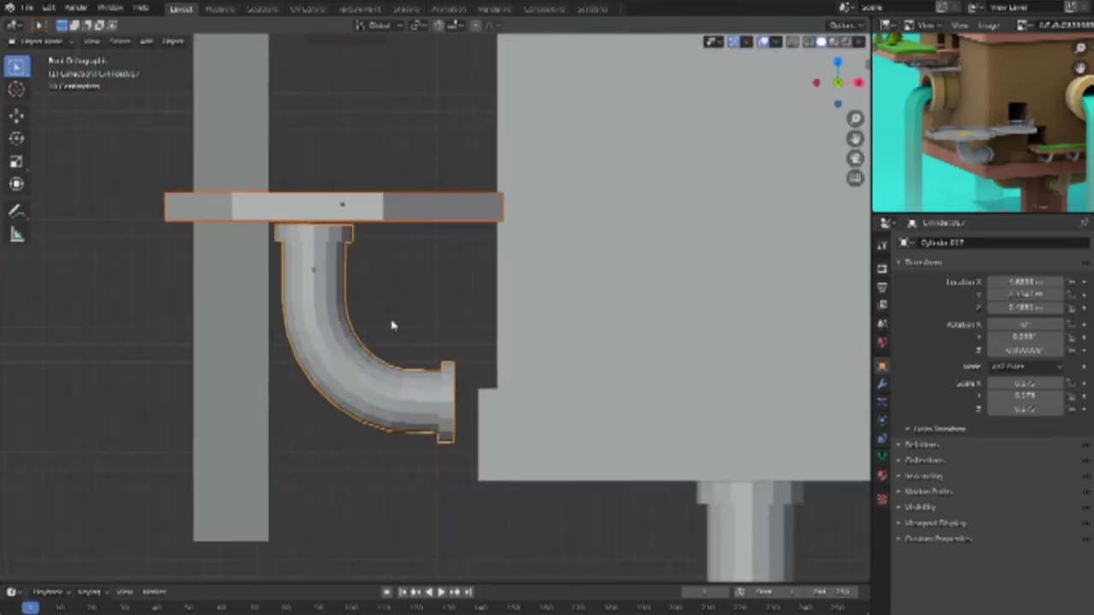
key(g)
key(z)
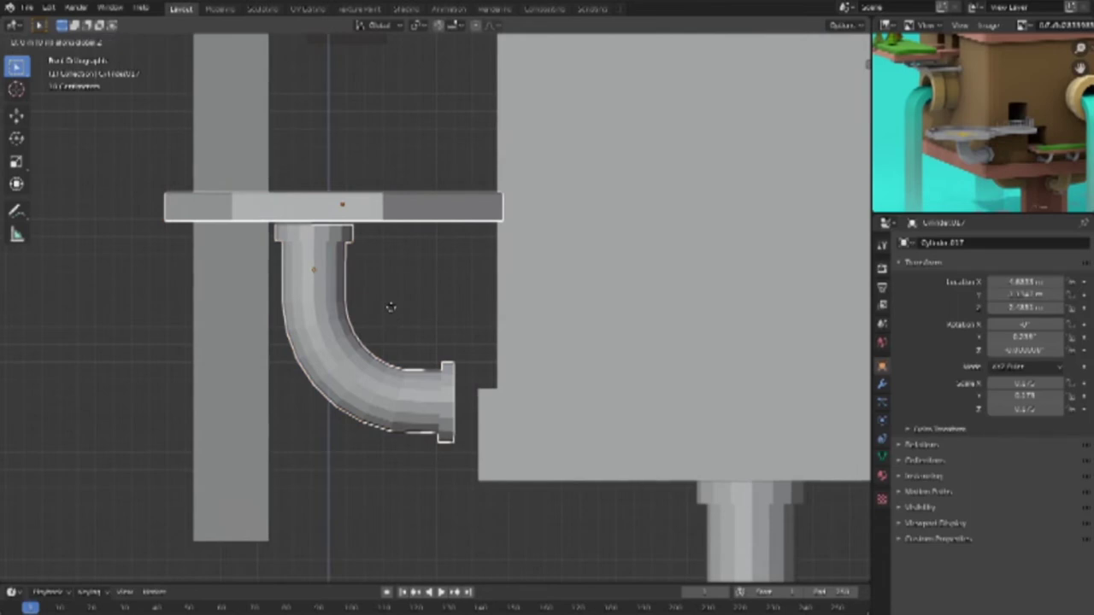
click(395, 335)
Step: Scale the bent pipe down slightly
click(439, 374)
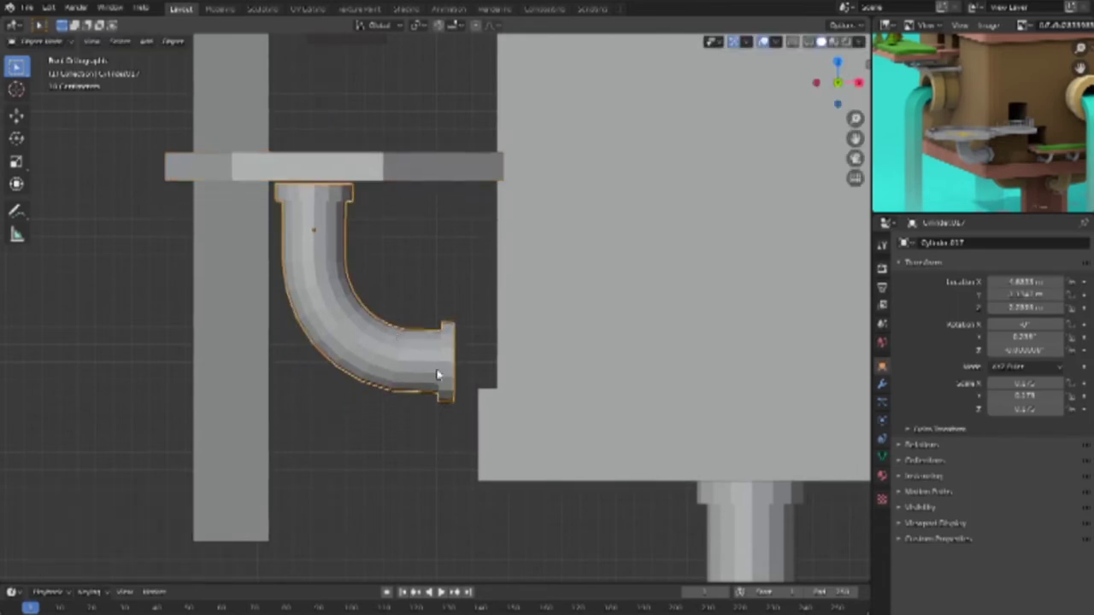
key(s)
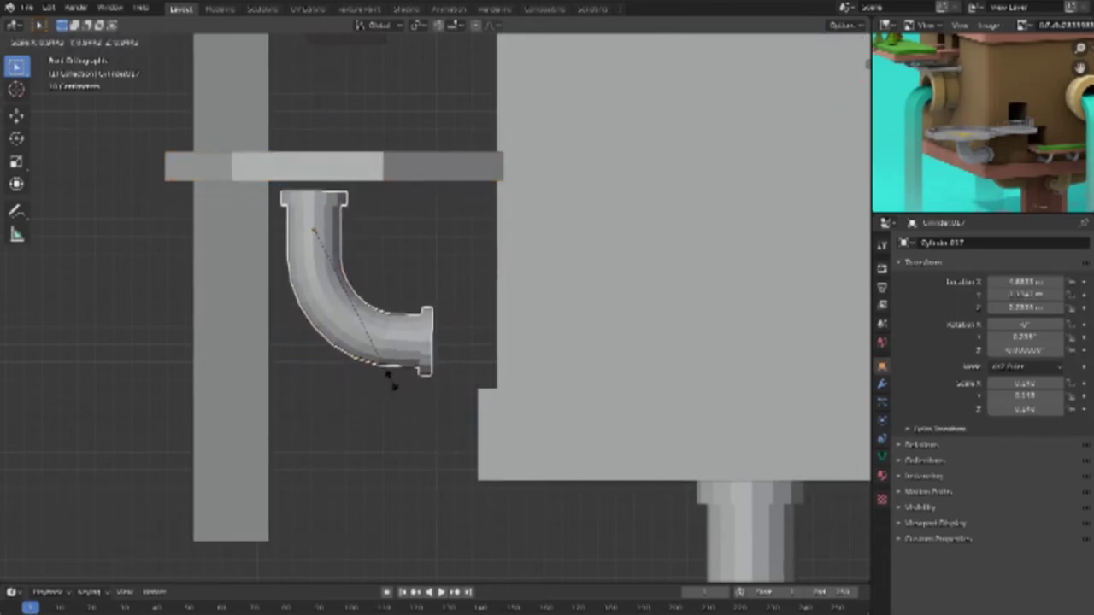
click(389, 379)
Step: In Edit Mode with X-ray on, extrude the pipe's end loop along X to reach the wall
key(Tab)
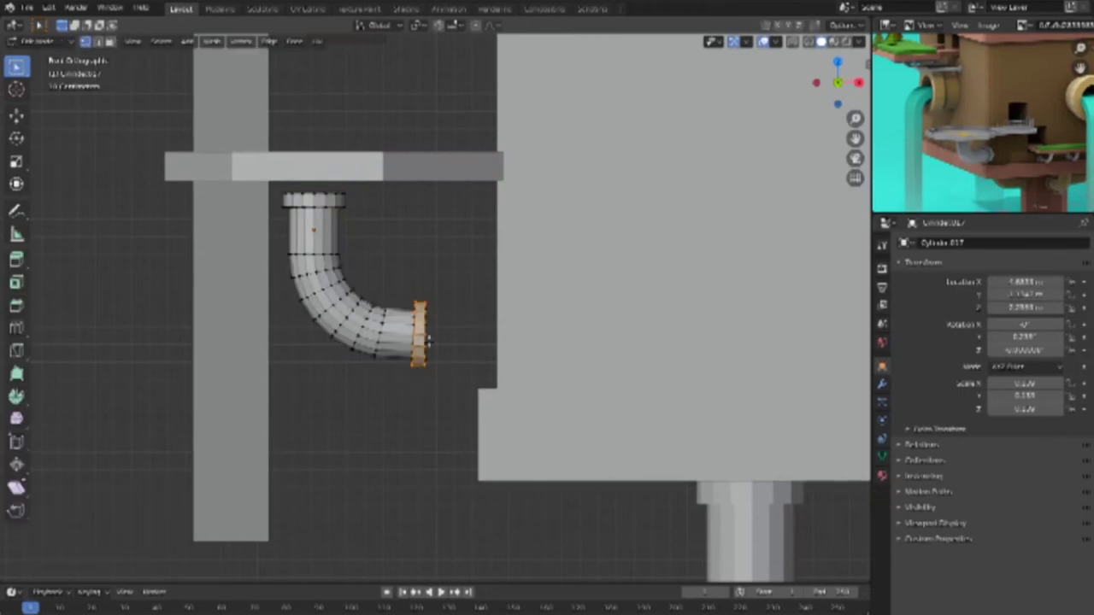
click(792, 43)
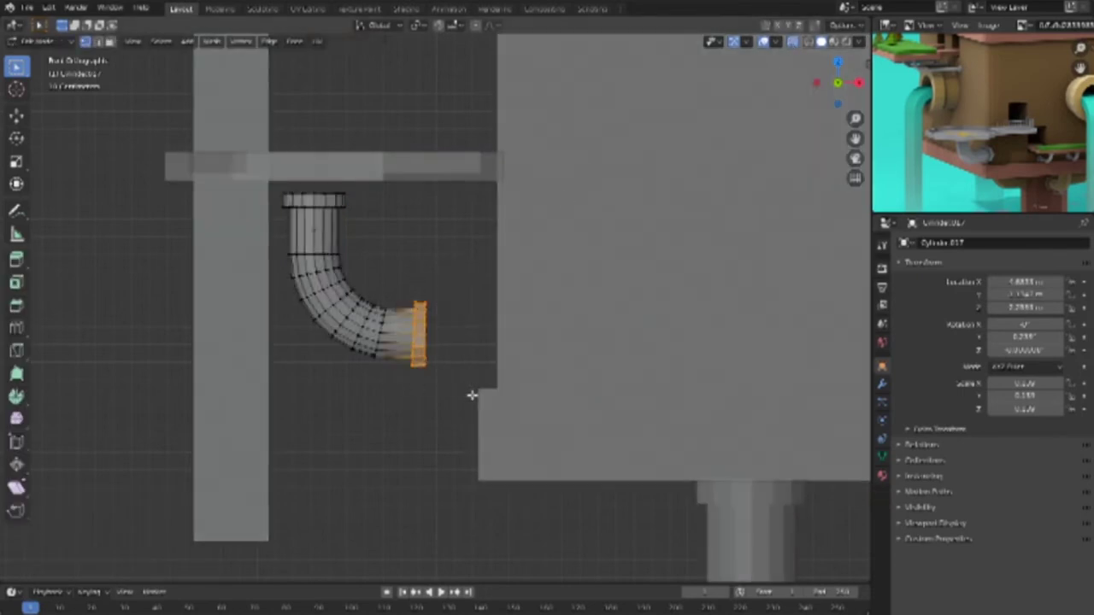
key(e)
key(x)
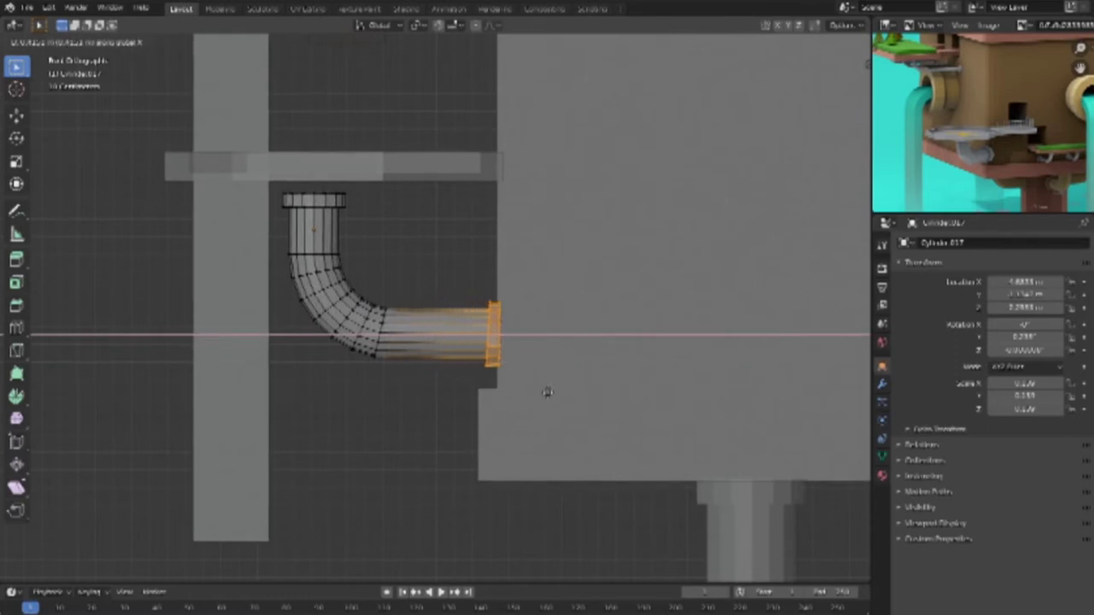
click(547, 392)
Step: Move the pipe's top end loop up along Z to reach the bar, then return to Object Mode
alt+click(328, 213)
key(Delete)
key(ctrl+z)
key(g)
key(z)
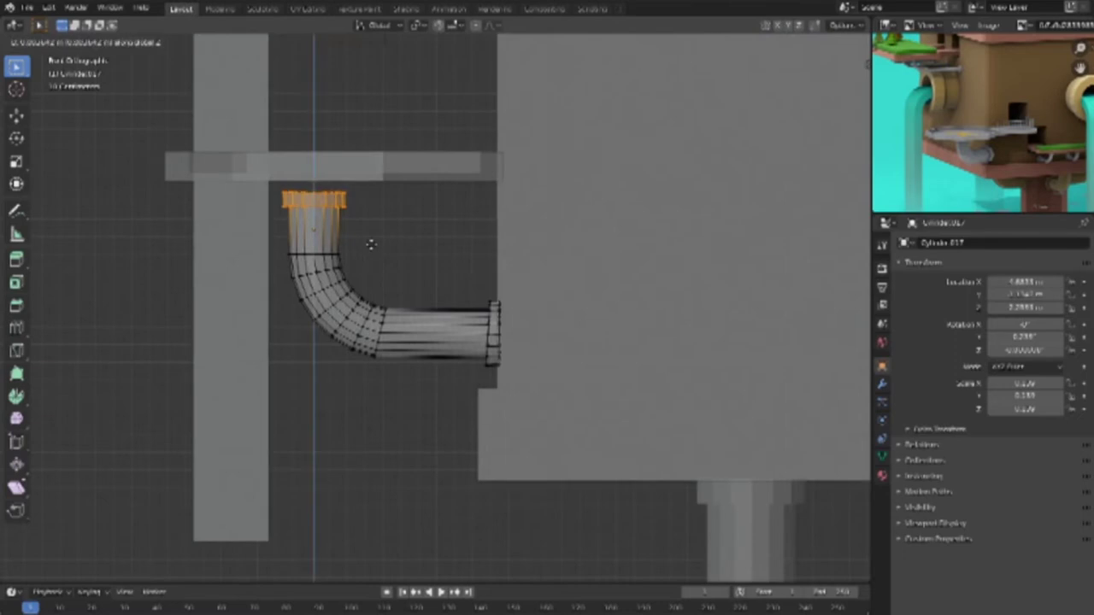
click(393, 257)
key(Tab)
key(KP_7)
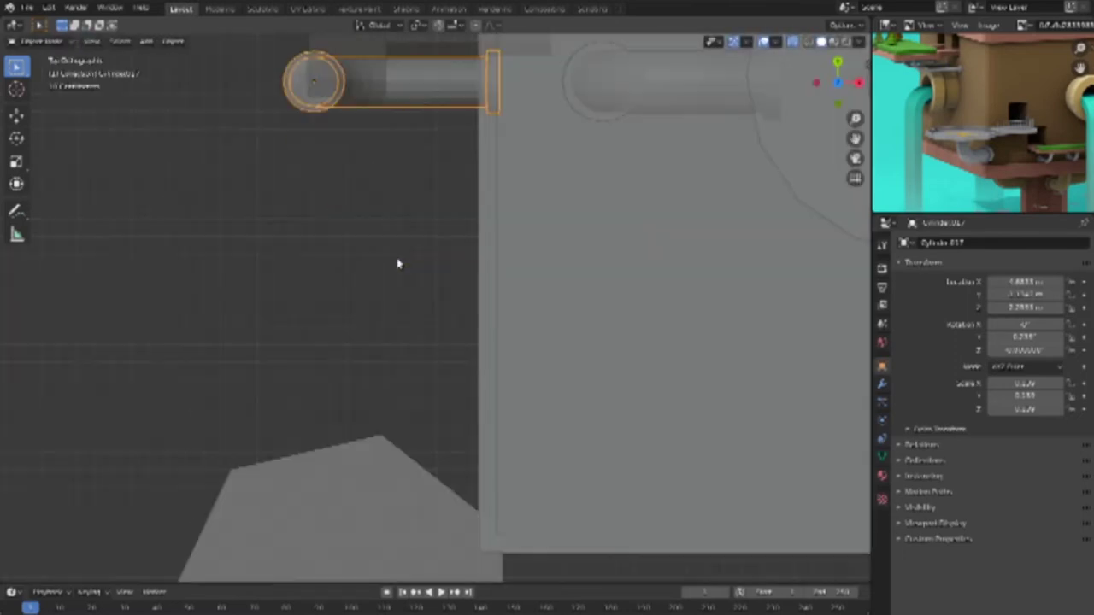
Step: In top view, move the pipe along Y, rotate it, and place it under the octagon platform
scroll(434, 260, down, 4)
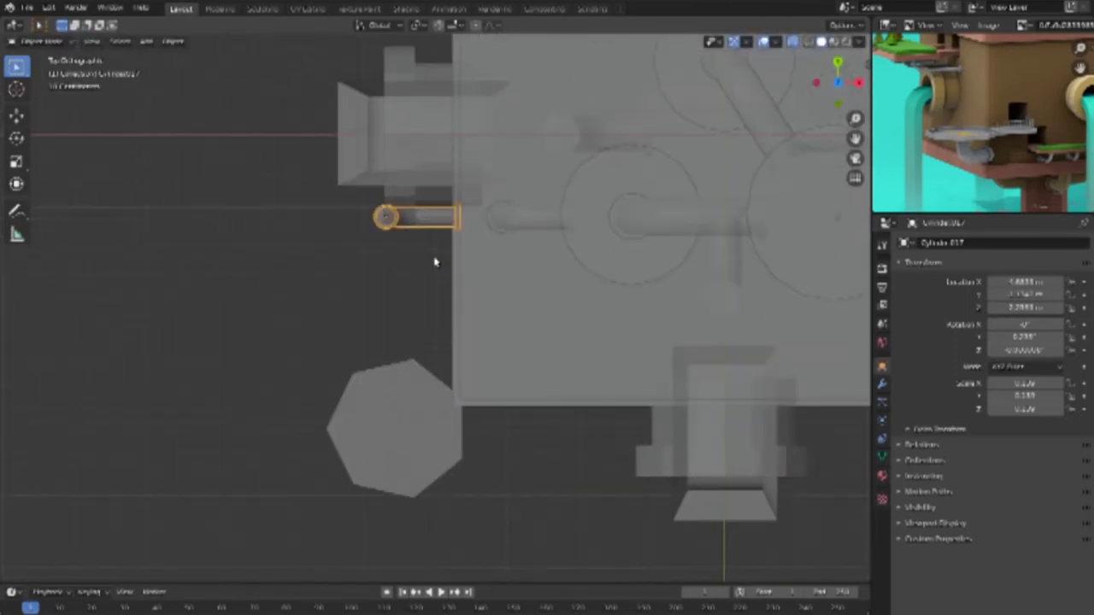
key(g)
key(y)
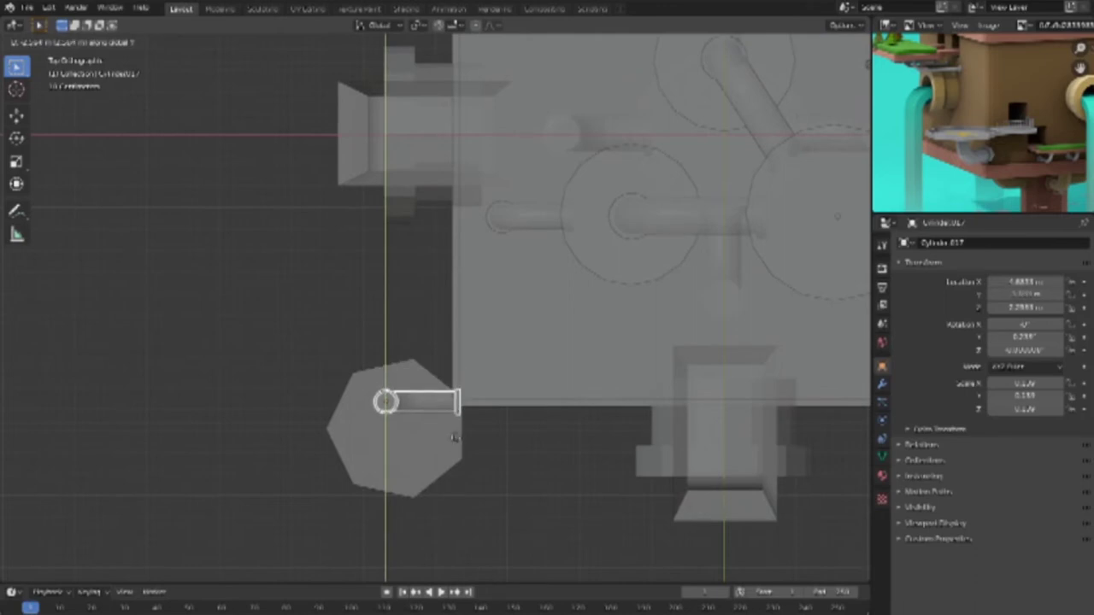
click(457, 443)
key(r)
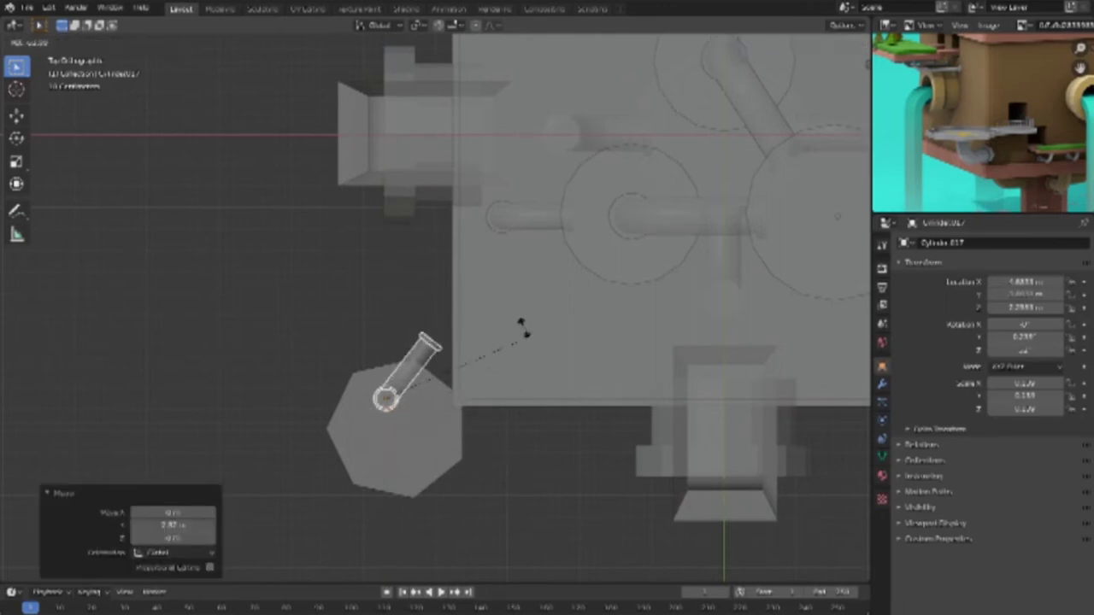
click(521, 329)
key(g)
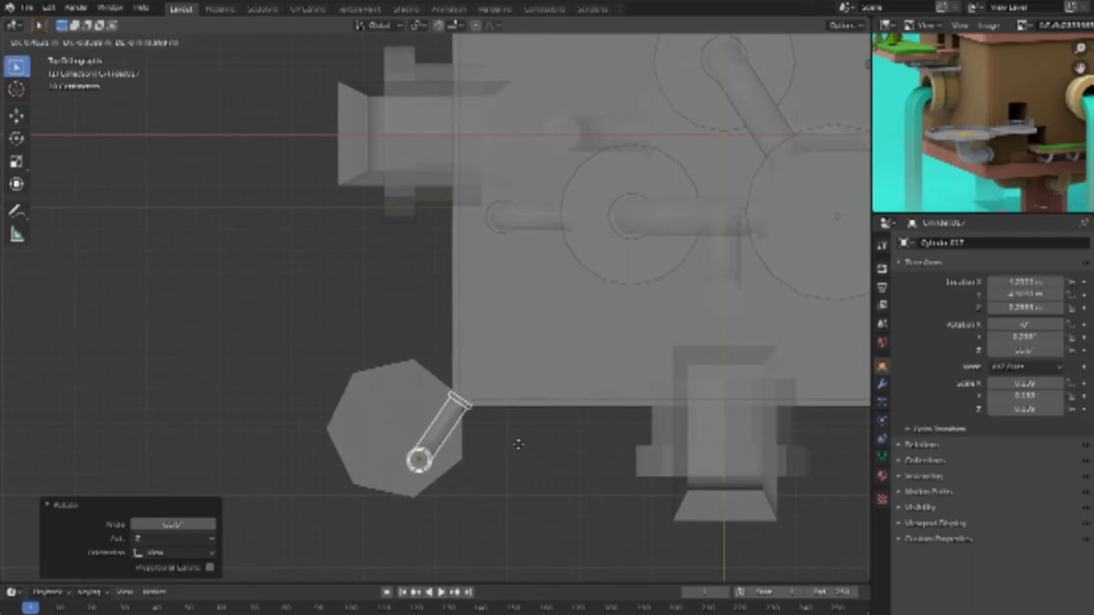
click(518, 453)
Step: Turn off X-ray, inspect the pipe's placement in perspective, and clear the selection
mouse_move(519, 453)
middle_down()
mouse_move(498, 370)
mouse_move(839, 72)
middle_up()
click(792, 42)
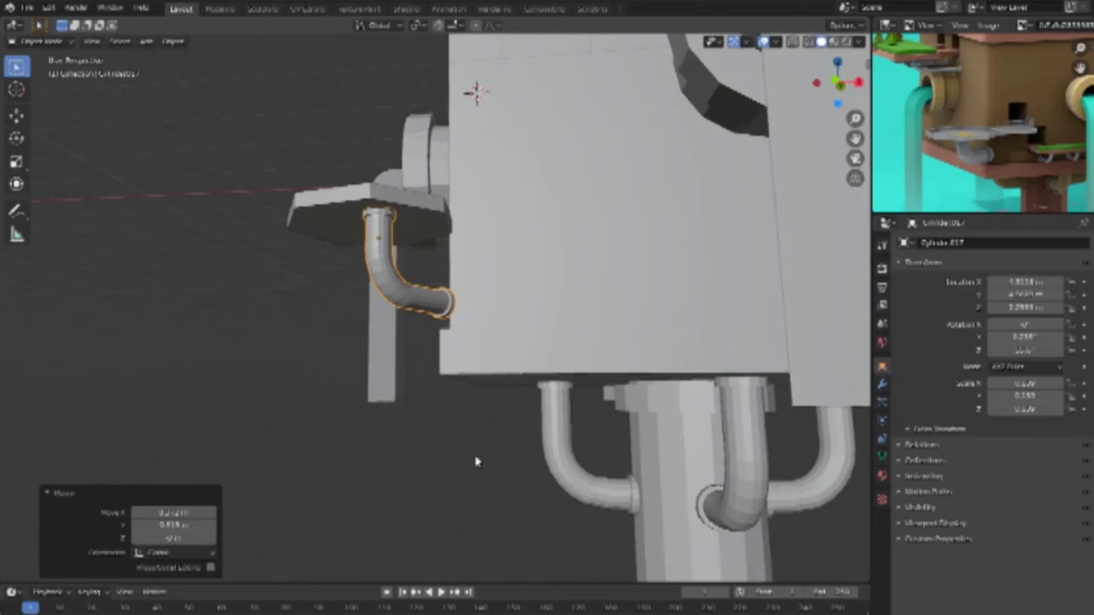
mouse_move(501, 416)
middle_down()
mouse_move(613, 385)
mouse_move(717, 385)
mouse_move(513, 395)
mouse_move(447, 364)
mouse_move(457, 330)
mouse_move(562, 374)
mouse_move(573, 452)
mouse_move(518, 427)
mouse_move(481, 393)
mouse_move(570, 390)
mouse_move(459, 393)
mouse_move(709, 408)
mouse_move(678, 397)
mouse_move(544, 415)
mouse_move(557, 410)
mouse_move(469, 447)
mouse_move(501, 449)
mouse_move(510, 381)
middle_up()
scroll(570, 391, down, 10)
scroll(556, 397, up, 5)
scroll(556, 386, up, 3)
click(469, 447)
key(KP_7)
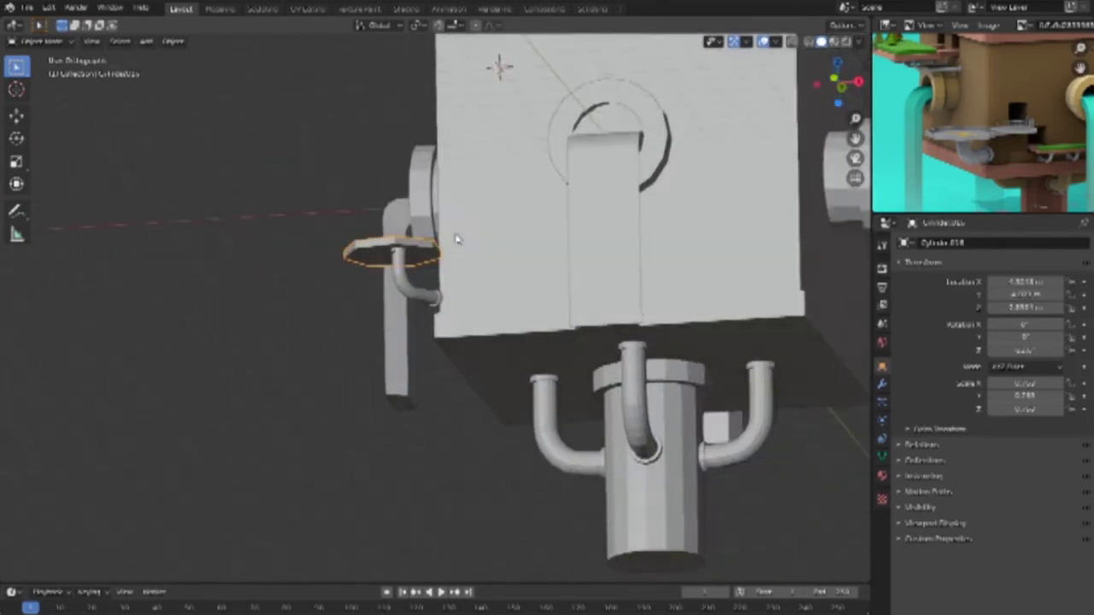
Step: In wireframe top view, rotate and shift the support pipe beneath the octagonal platform
key(shift+z)
scroll(464, 452, up, 1)
click(418, 440)
key(r)
click(451, 487)
key(g)
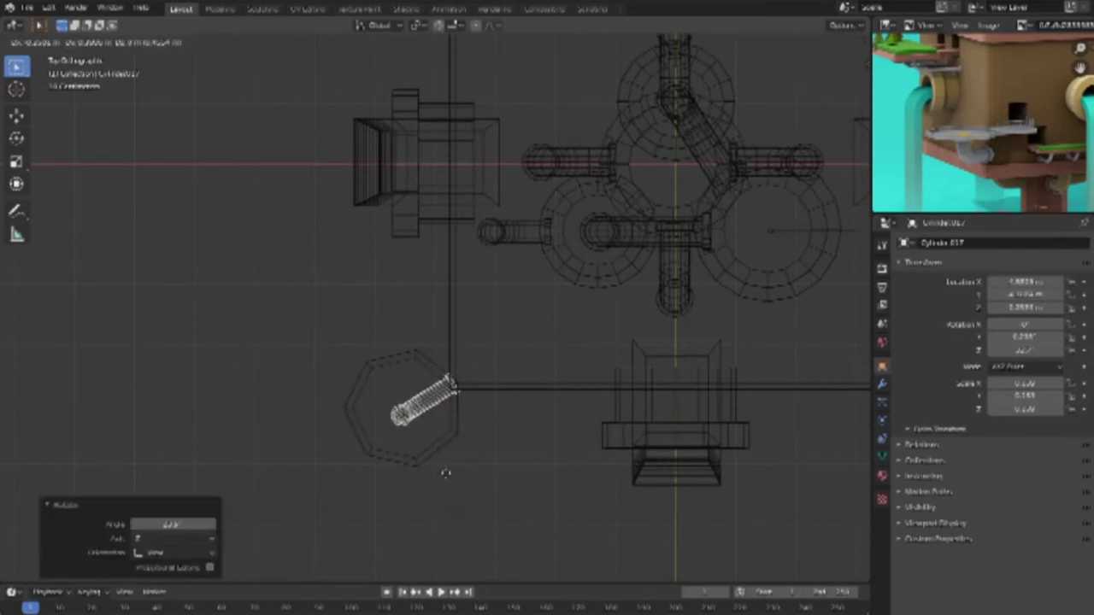
click(453, 483)
Step: Return to solid shading and check the pipe from front and angled views
mouse_move(496, 447)
middle_down()
mouse_move(501, 350)
mouse_move(504, 368)
middle_up()
key(shift+z)
mouse_move(632, 339)
middle_down()
mouse_move(519, 298)
mouse_move(500, 356)
mouse_move(534, 363)
middle_up()
scroll(513, 346, down, 1)
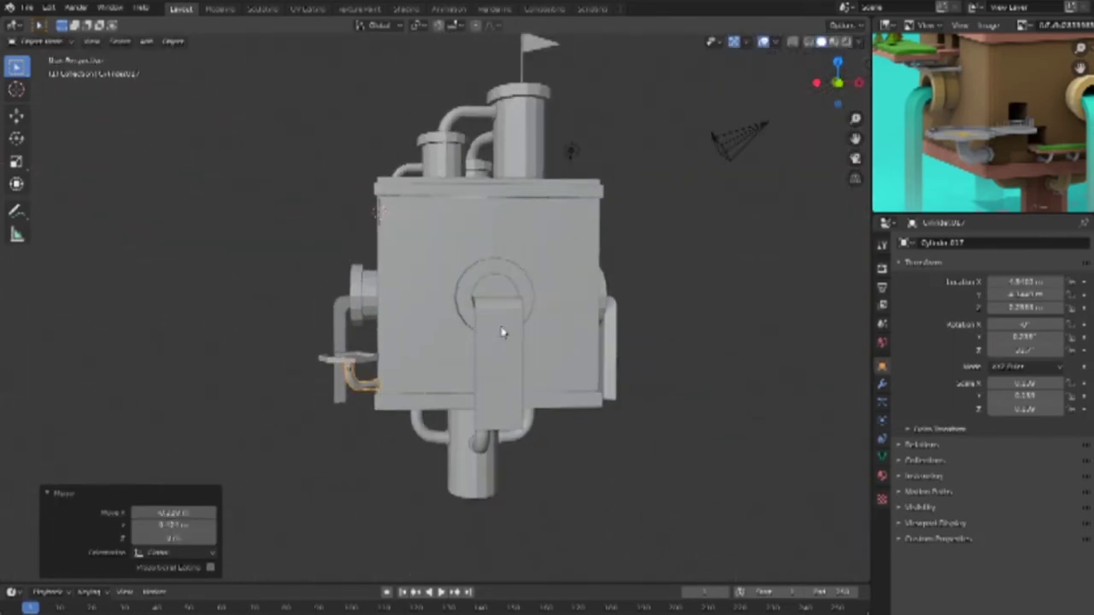
key(KP_1)
scroll(527, 345, down, 2)
mouse_move(527, 345)
middle_down()
mouse_move(458, 356)
mouse_move(536, 358)
mouse_move(222, 298)
mouse_move(178, 274)
mouse_move(264, 225)
mouse_move(479, 310)
mouse_move(542, 295)
mouse_move(553, 280)
middle_up()
scroll(553, 280, up, 3)
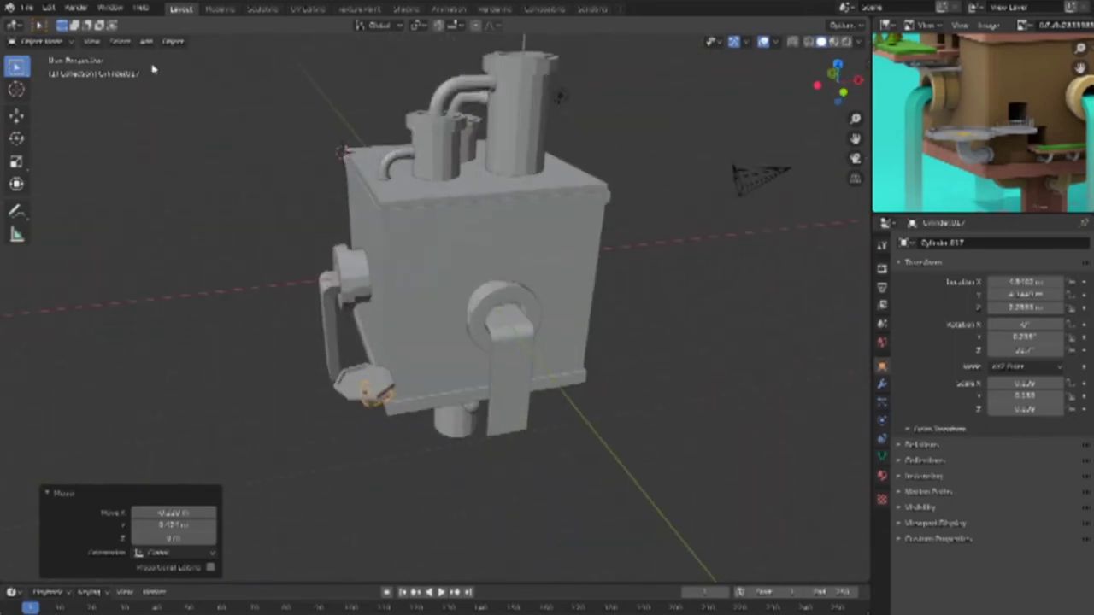
Step: Save the project file via File > Save
click(26, 8)
click(61, 98)
scroll(478, 484, up, 3)
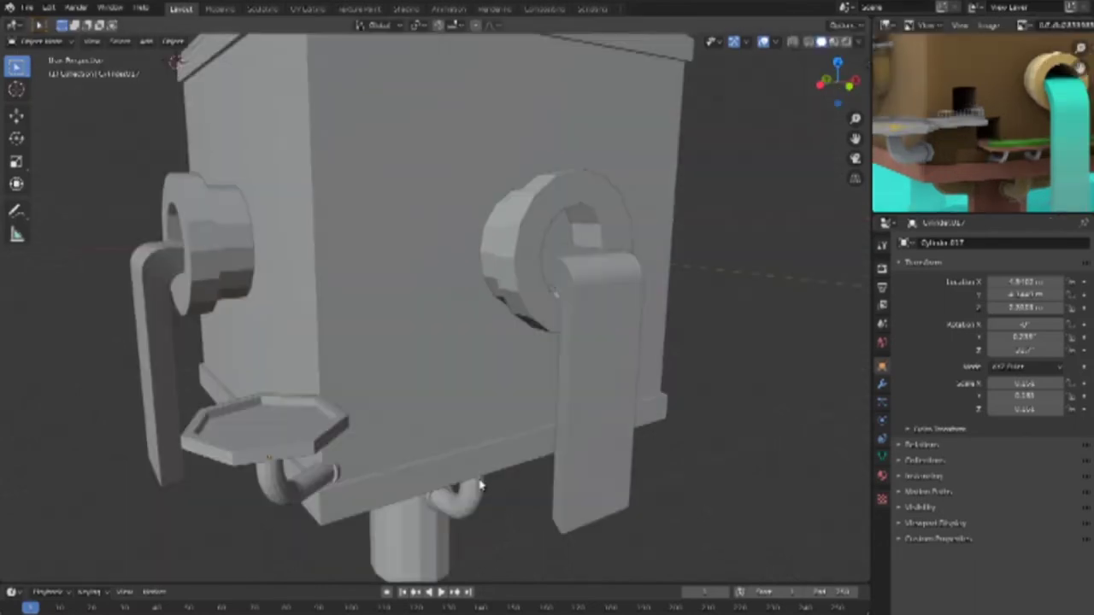
scroll(480, 489, up, 1)
click(369, 419)
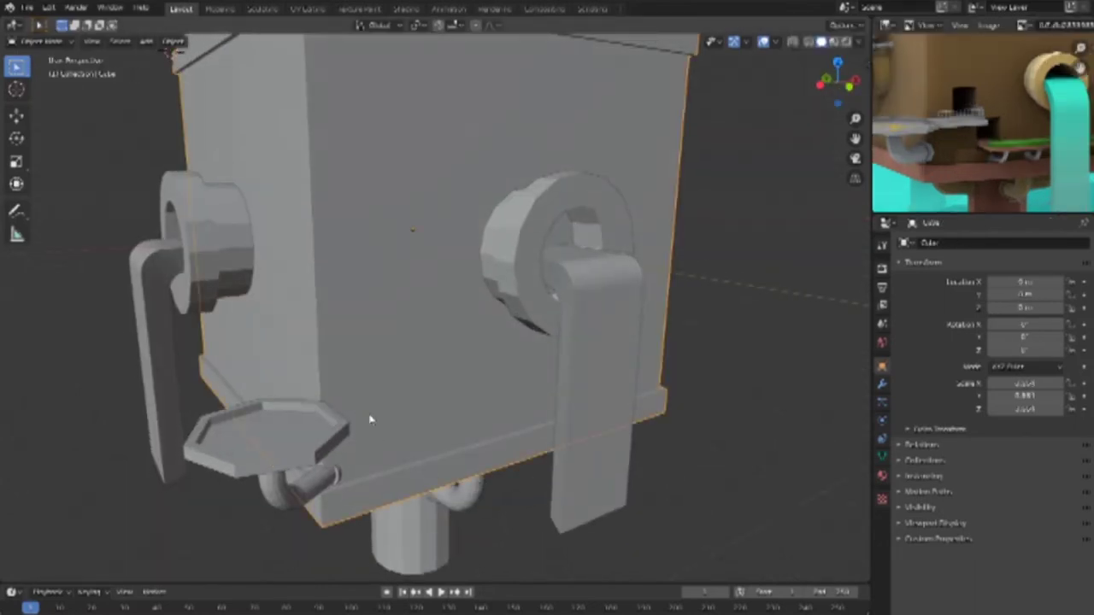
Step: In Edit Mode, add a loop cut with 2 cuts across the building block's front face
key(Tab)
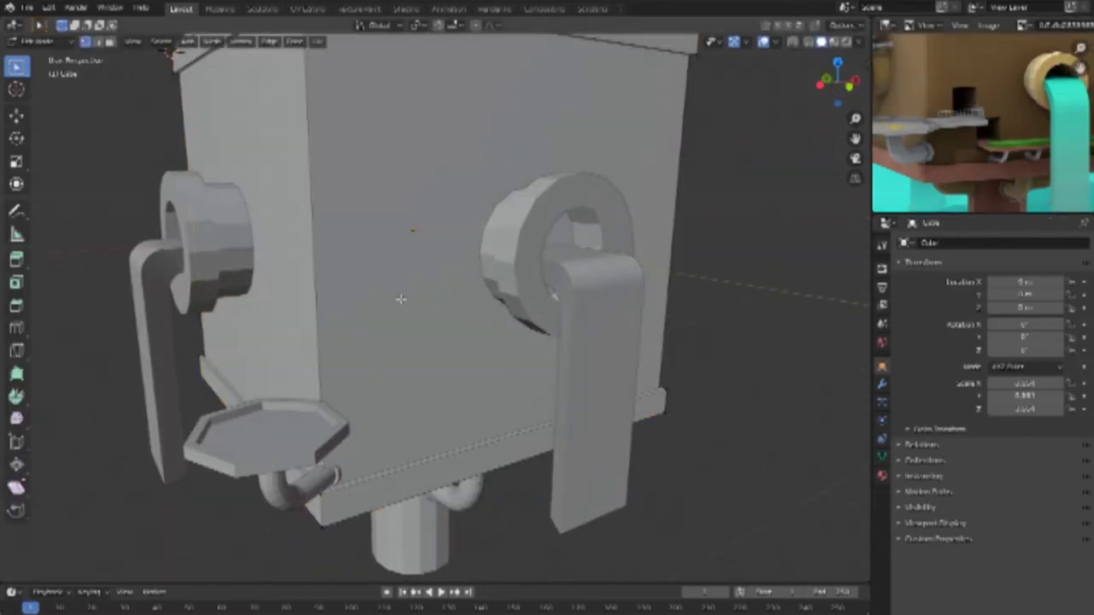
key(ctrl+r)
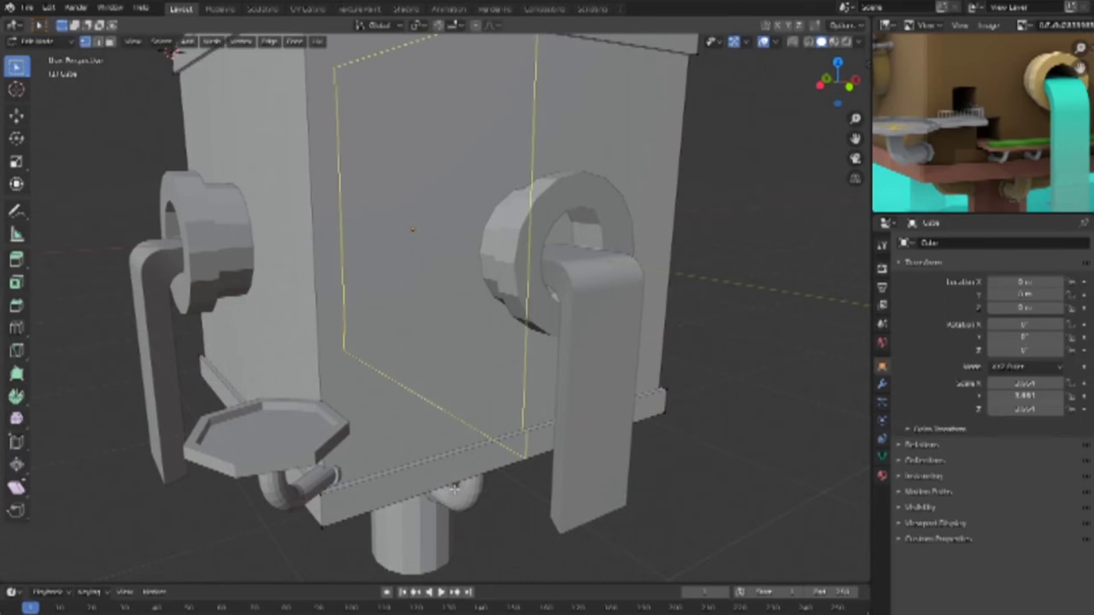
click(454, 487)
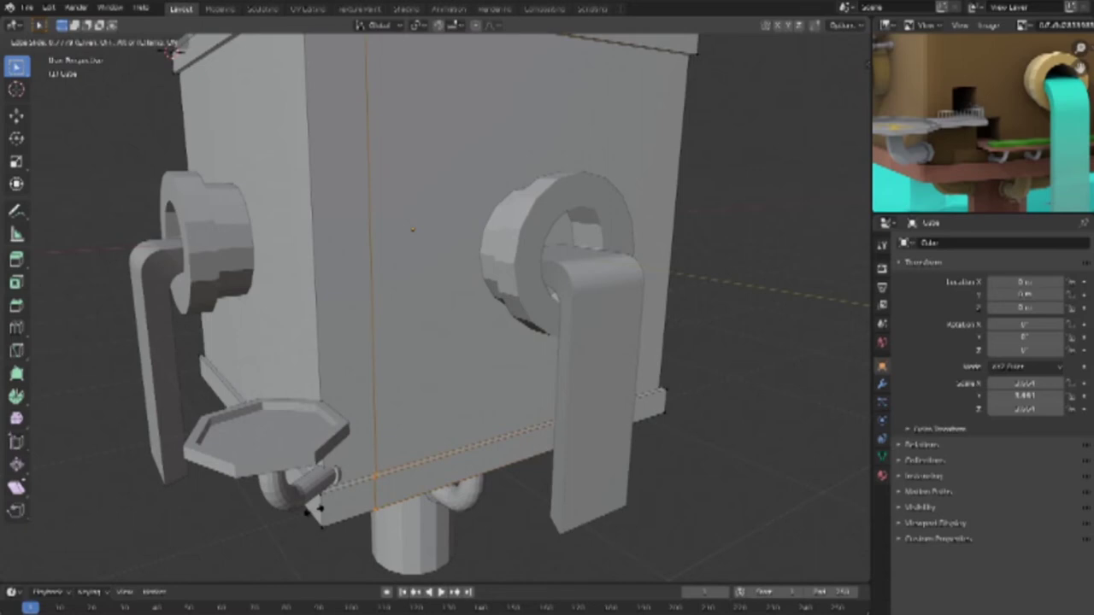
click(316, 508)
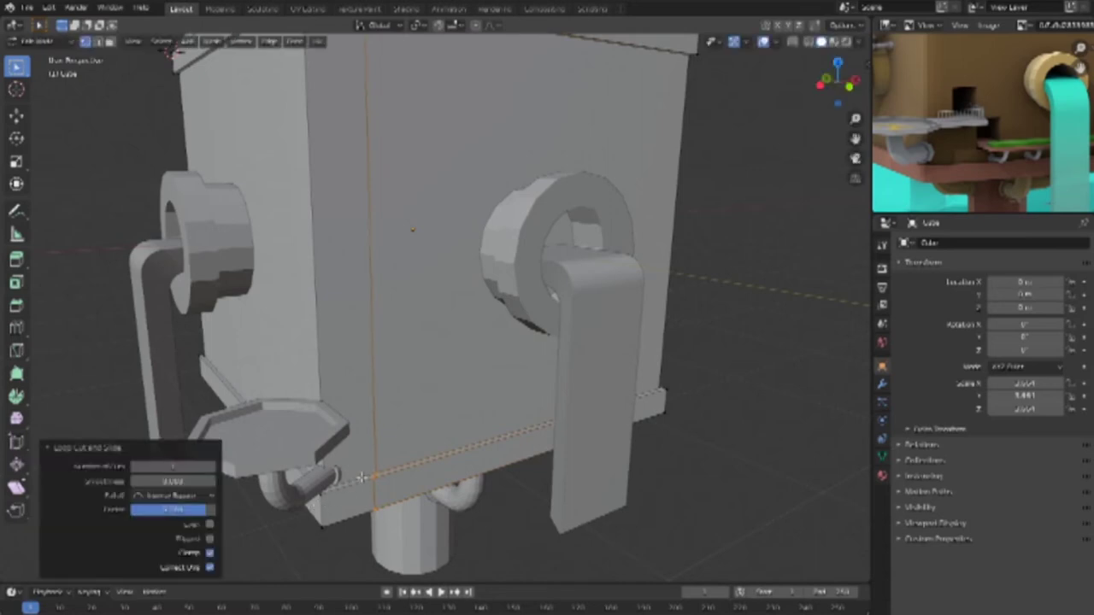
click(212, 466)
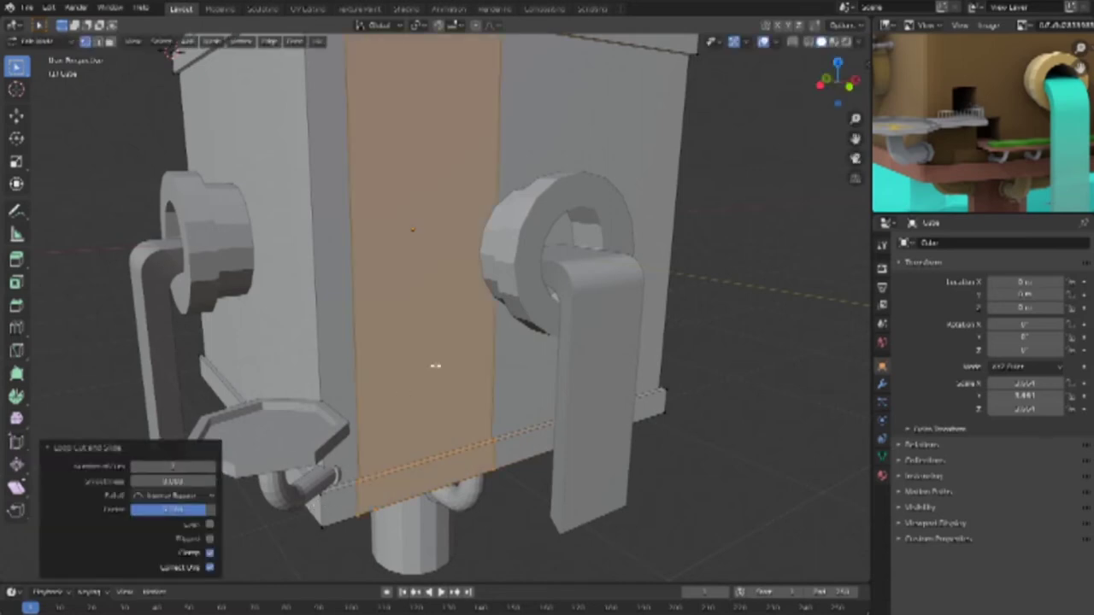
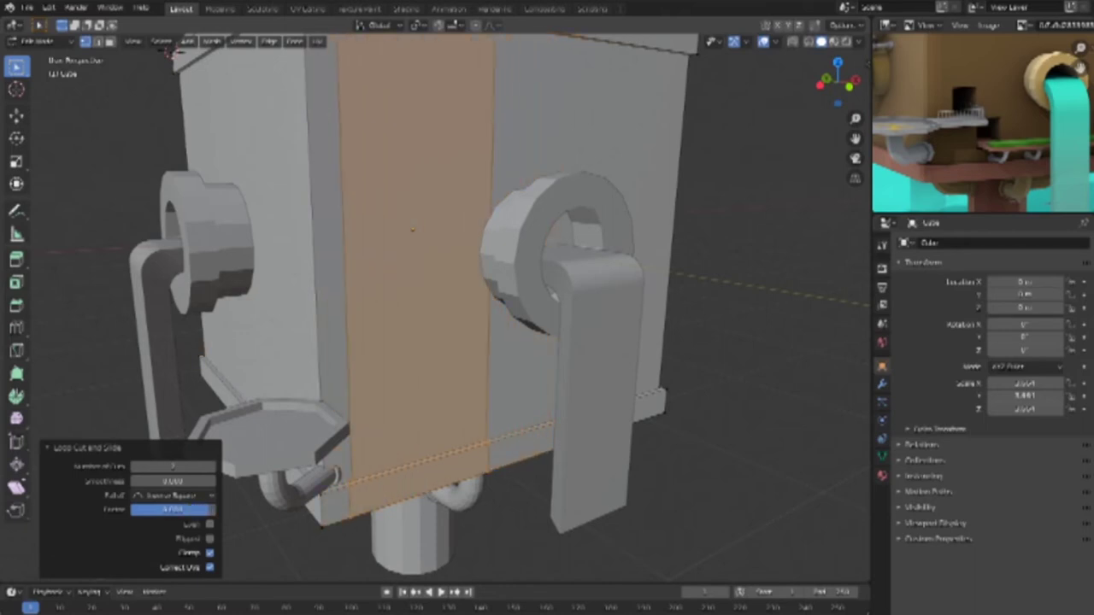
Step: Add three vertical loop cuts across the front face of the body
click(266, 434)
key(ctrl+r)
click(400, 466)
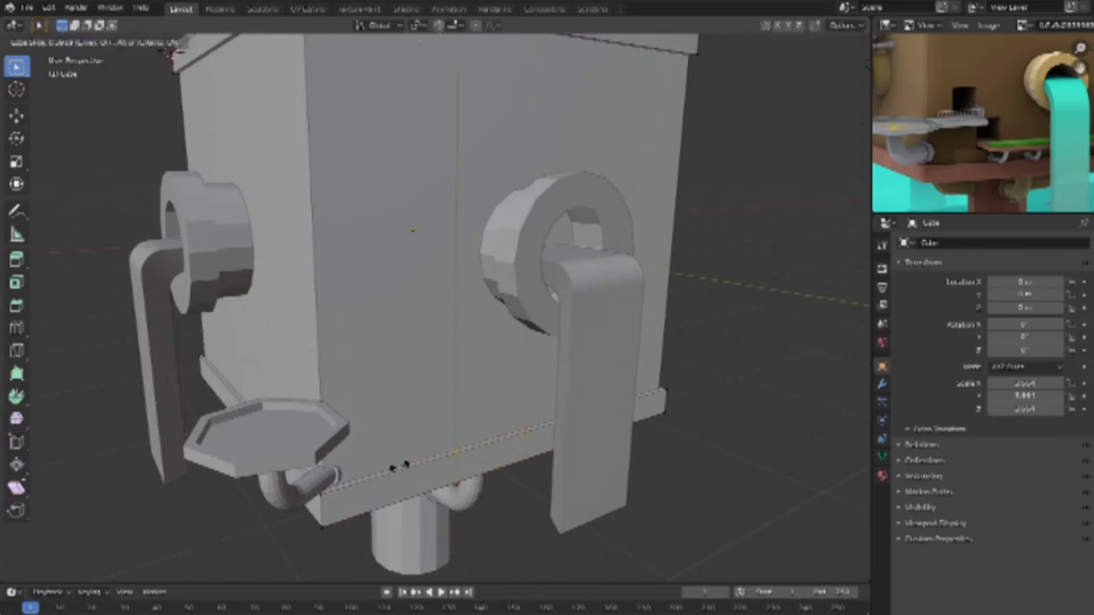
click(346, 473)
key(ctrl+r)
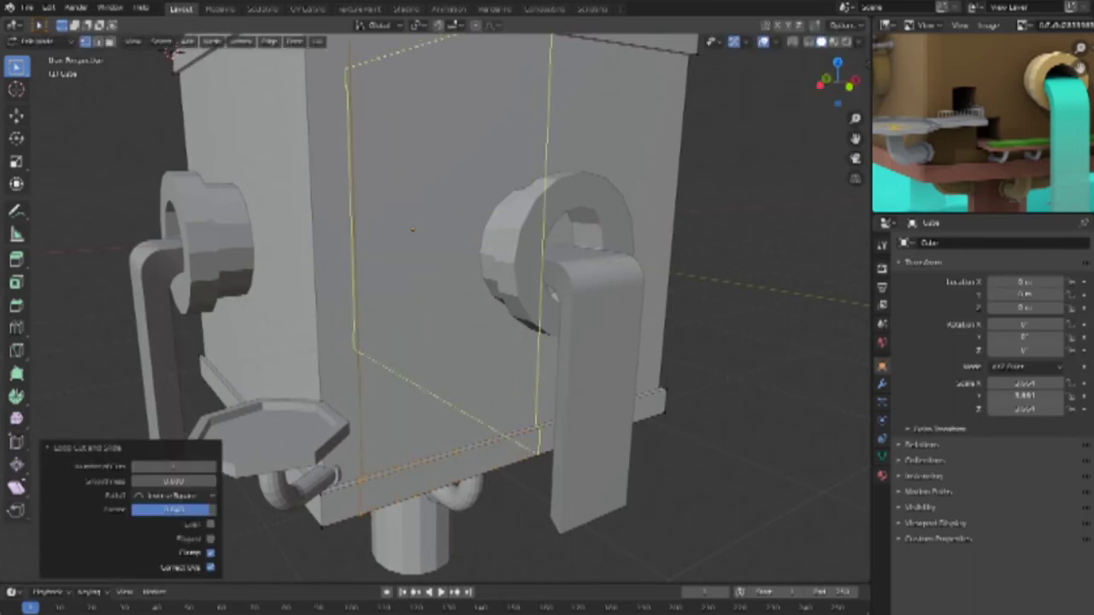
click(472, 458)
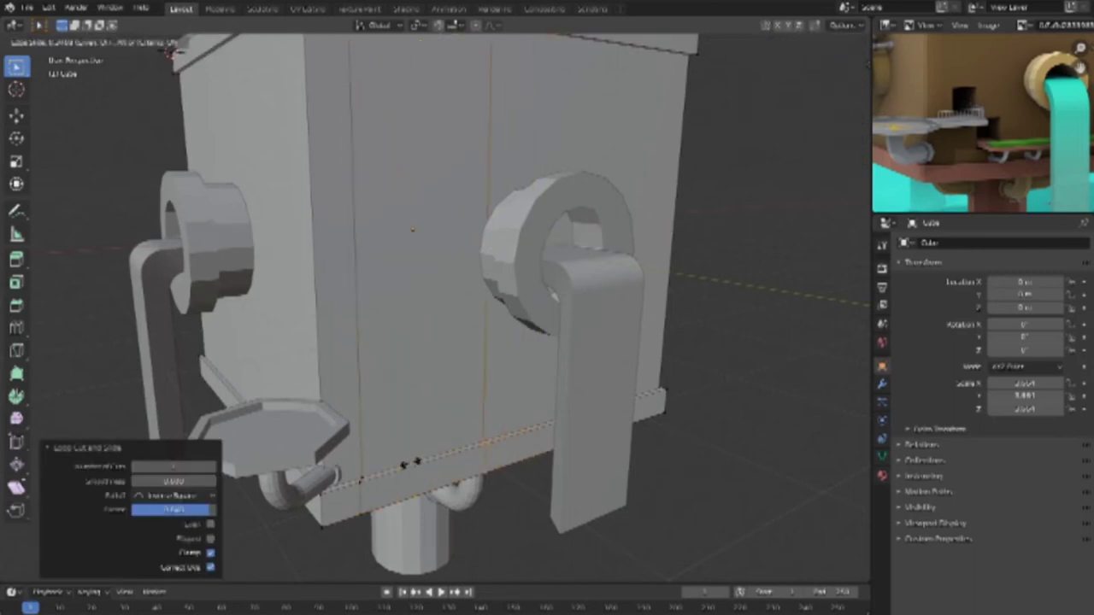
click(338, 473)
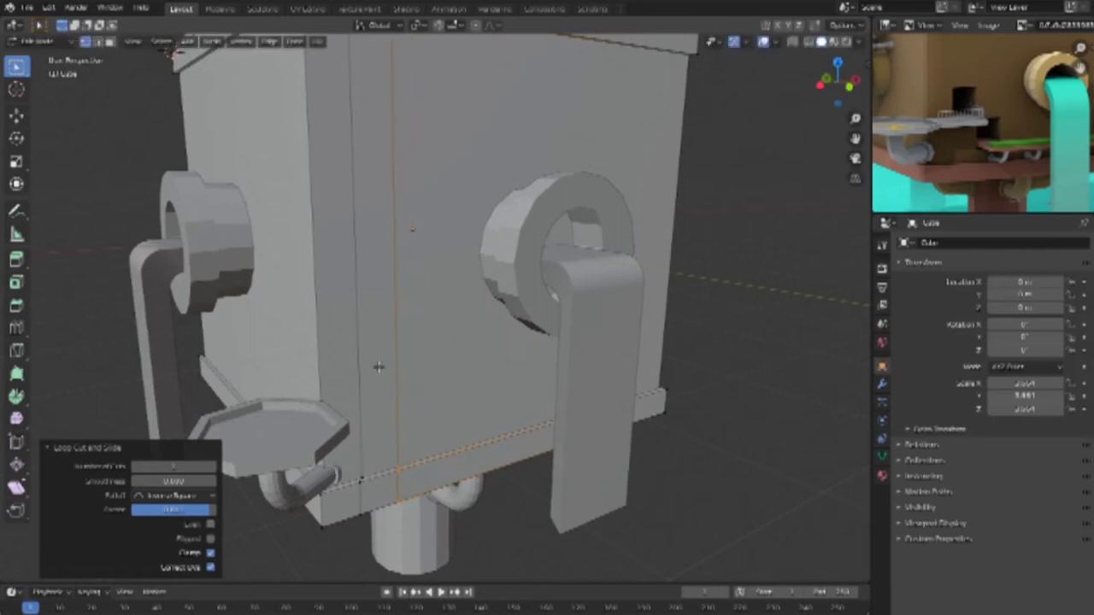
click(454, 471)
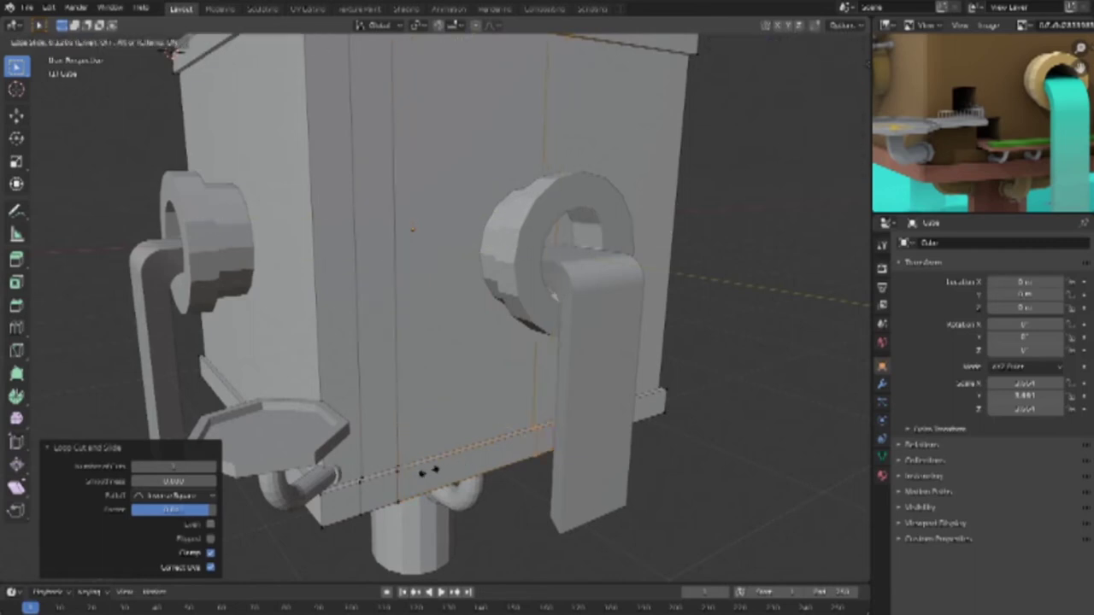
click(337, 483)
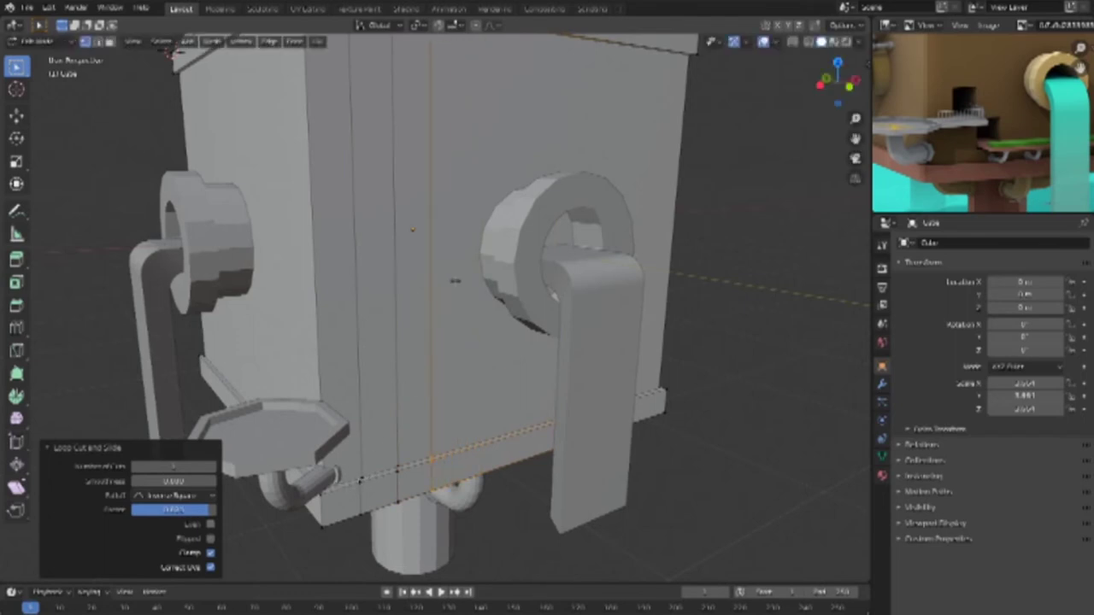
Step: Cut three horizontal edge loops around the body at different heights
key(ctrl+r)
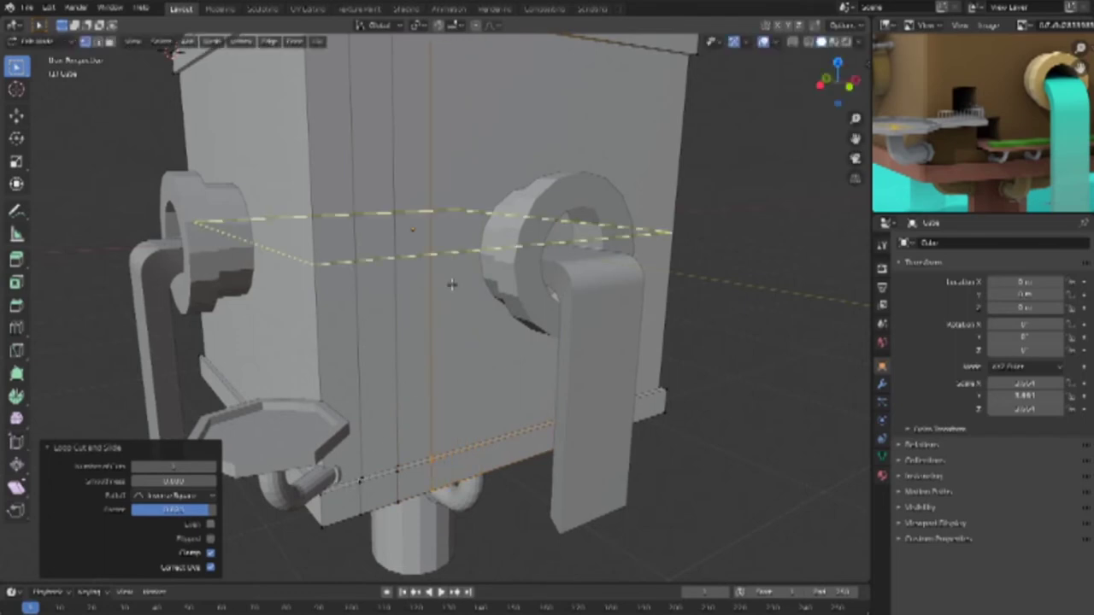
click(452, 284)
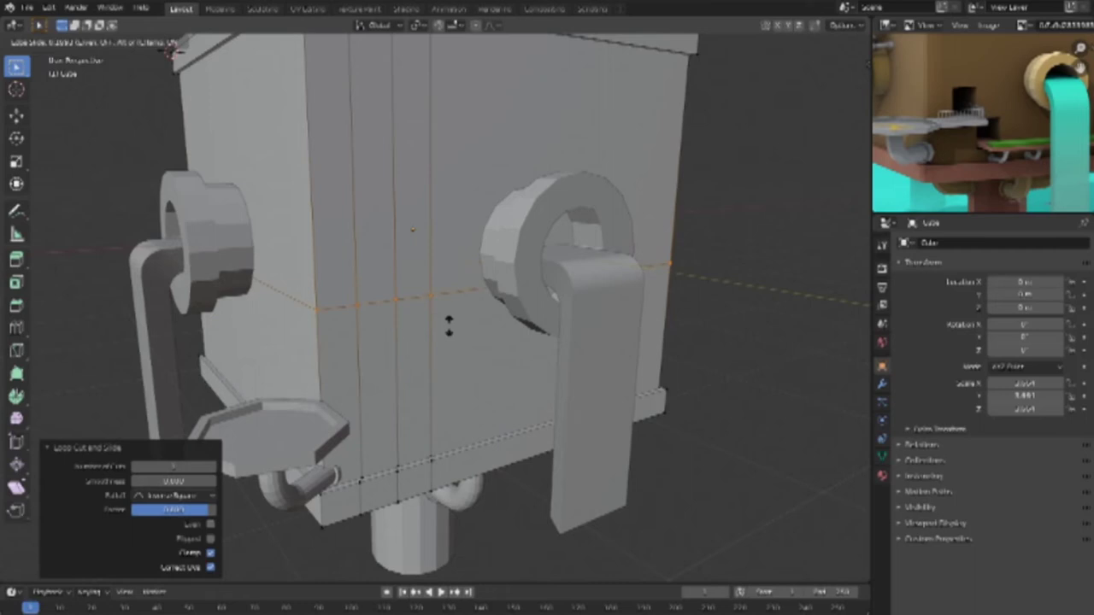
click(444, 314)
key(ctrl+r)
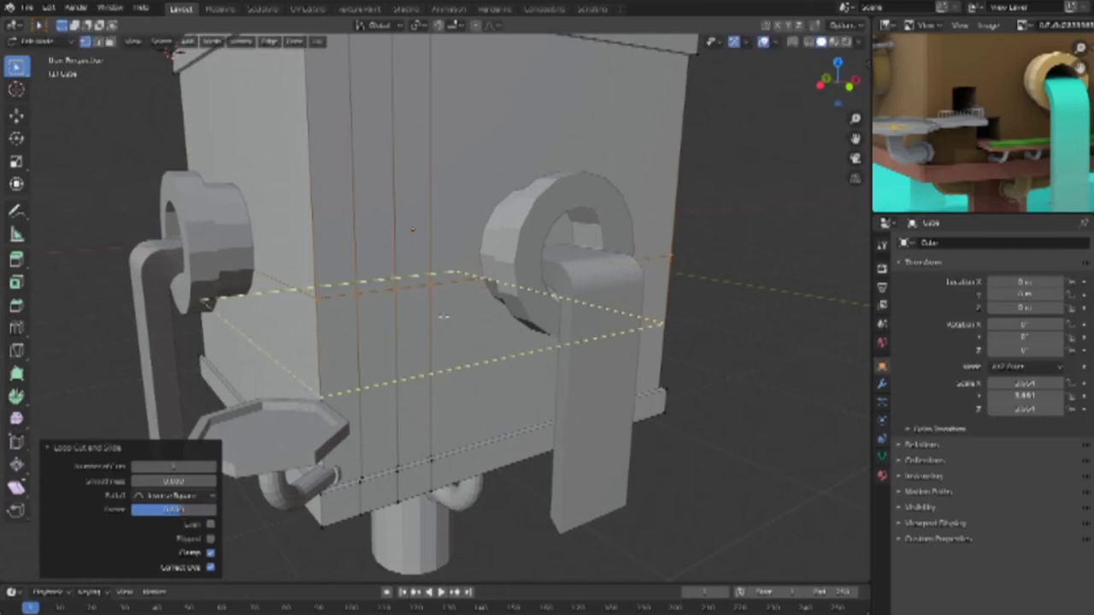
click(446, 331)
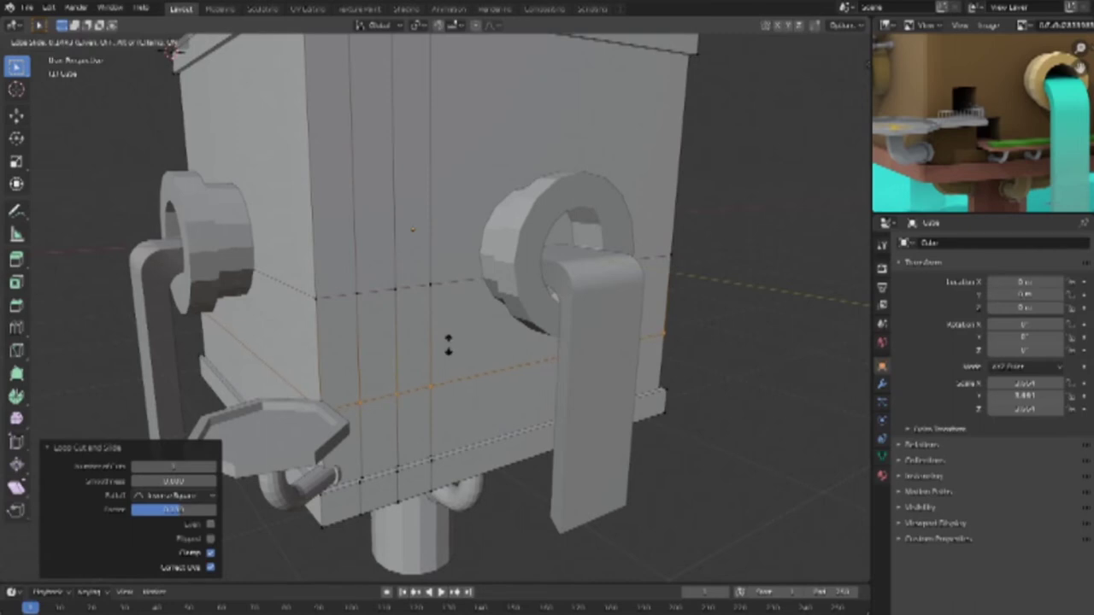
click(447, 344)
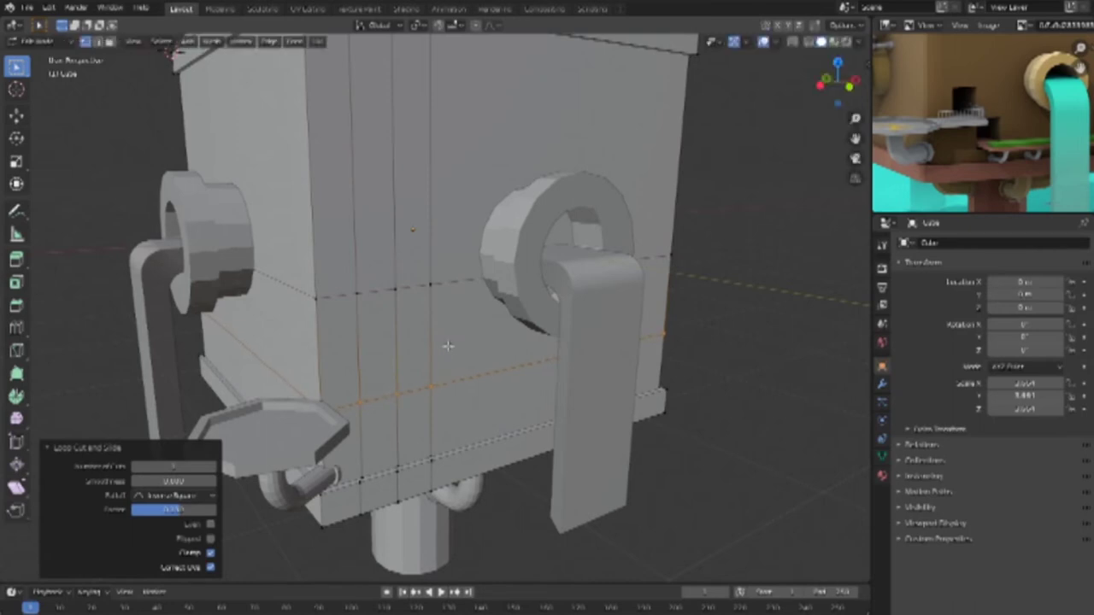
click(436, 421)
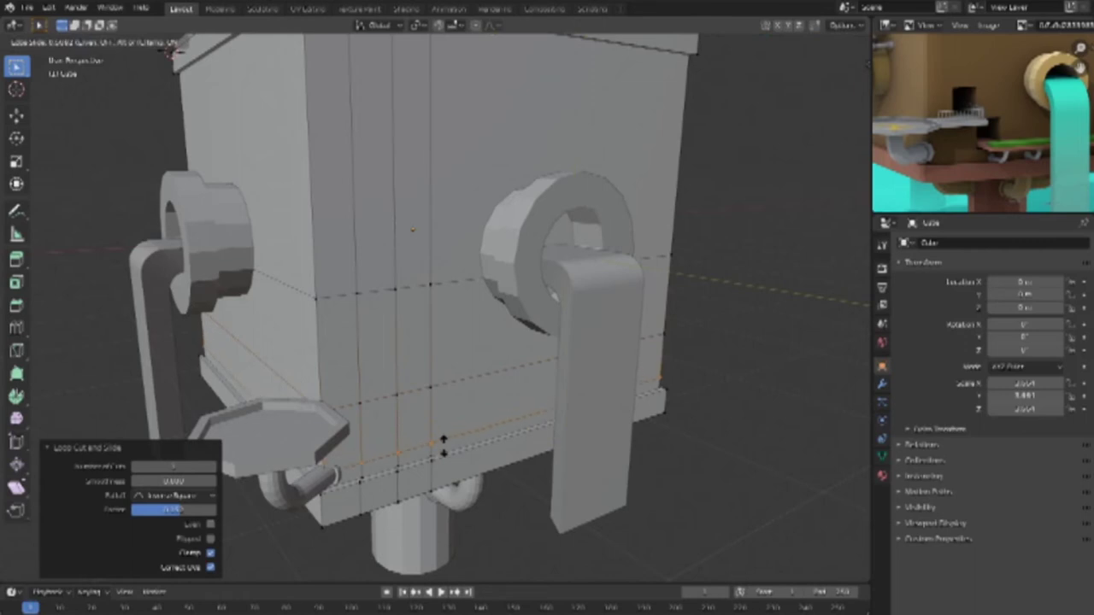
click(443, 445)
Step: Lower the upper horizontal edge loop along Z, then select one front panel face
click(98, 43)
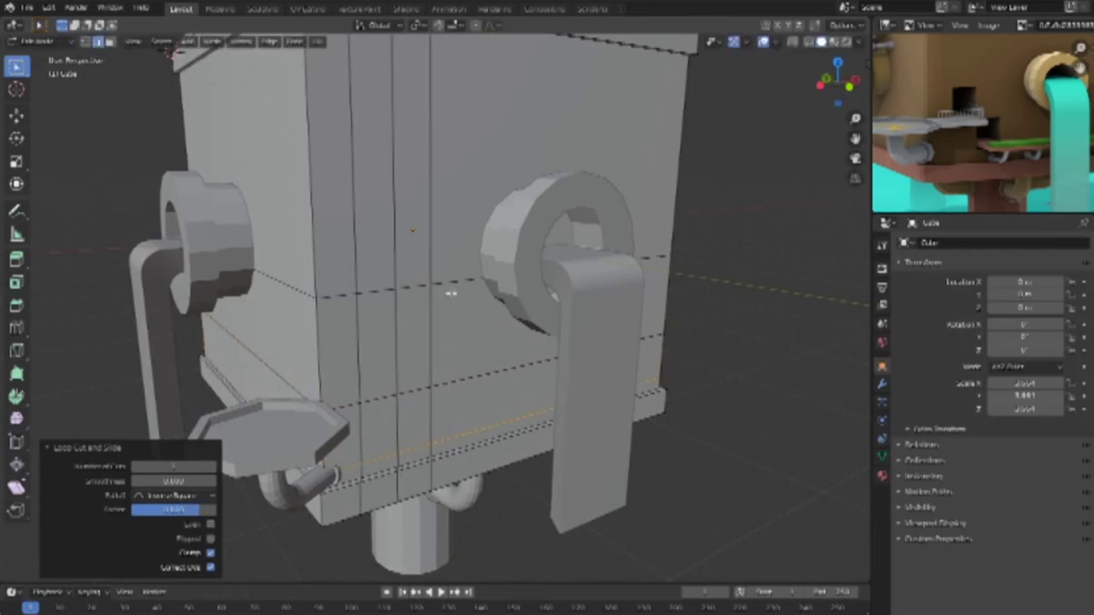
click(444, 284)
alt+click(419, 292)
key(g)
key(z)
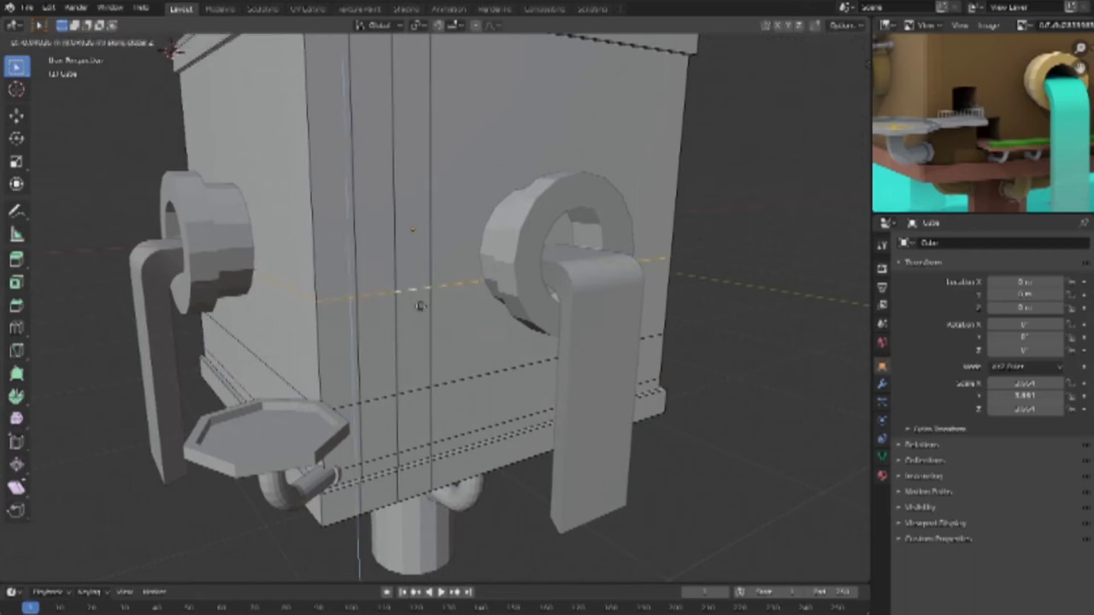
click(419, 313)
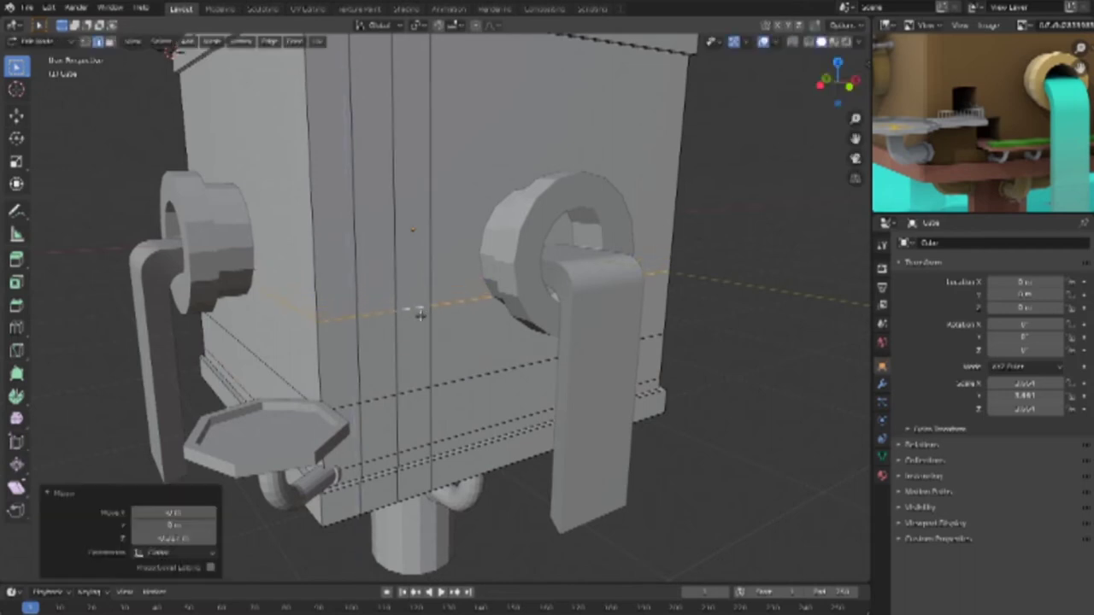
click(109, 42)
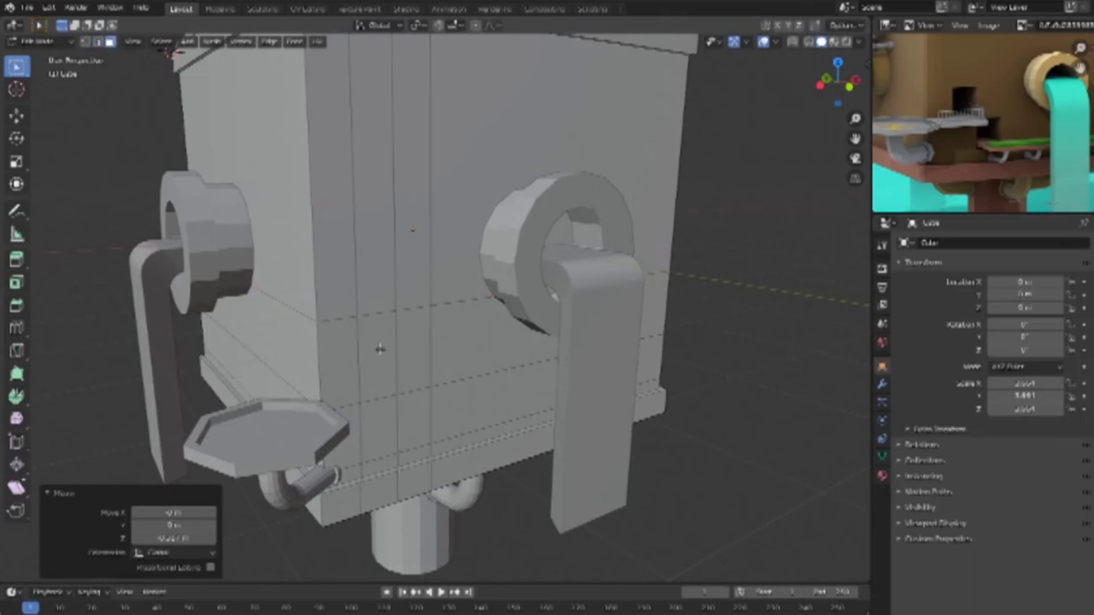
click(380, 349)
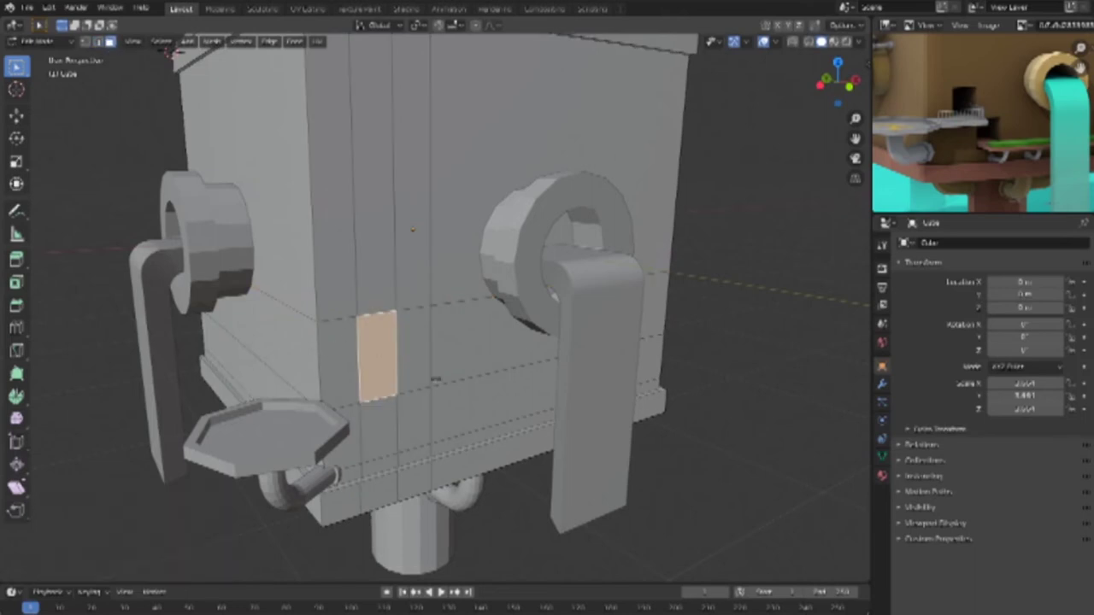
Step: Inset the selected panel face and push a lower front panel face inward
click(14, 259)
mouse_move(403, 371)
mouse_down()
mouse_move(379, 366)
mouse_move(358, 344)
mouse_up()
key(c)
click(414, 419)
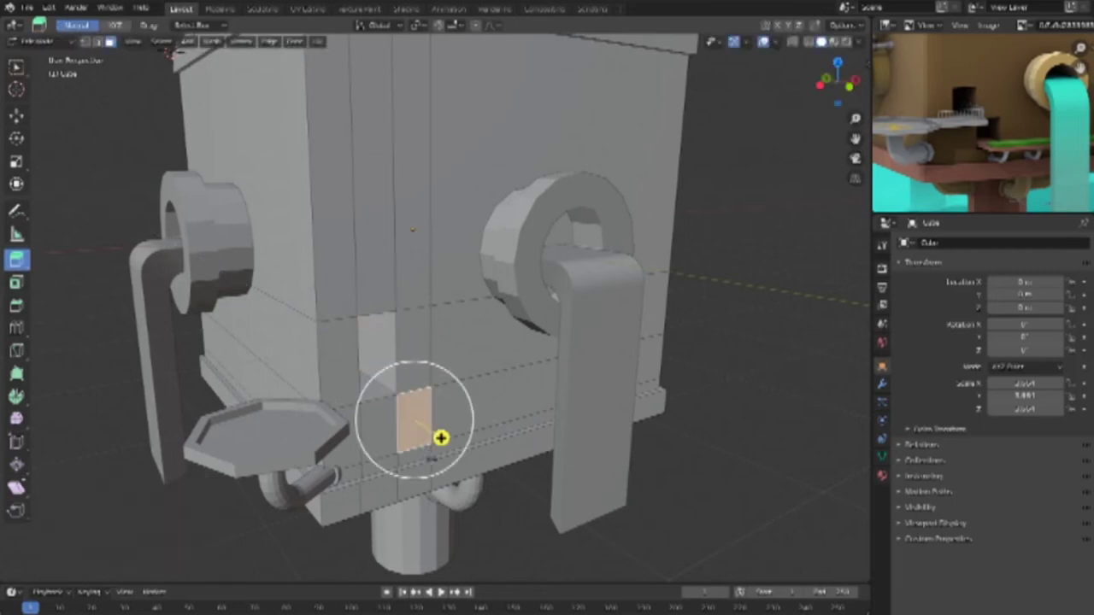
mouse_move(415, 437)
mouse_down()
mouse_move(373, 391)
mouse_move(380, 397)
mouse_up()
Step: Inspect the recessed front slots from several angles and select the octagonal tray
middle_drag(709, 477, 598, 256)
middle_drag(594, 435, 700, 465)
scroll(357, 455, up, 1)
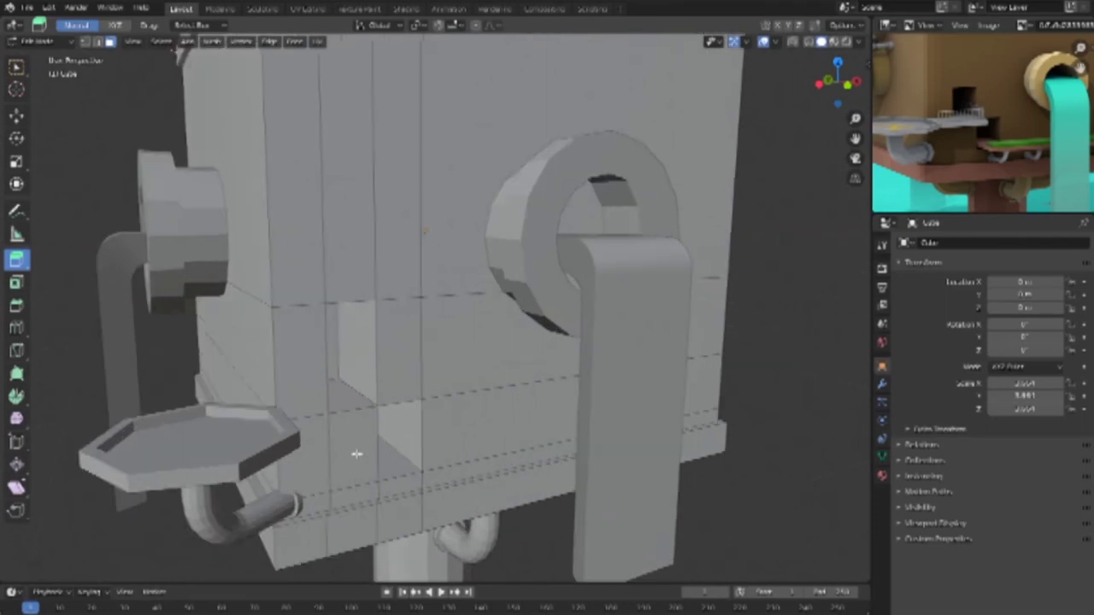
mouse_move(354, 433)
middle_down()
mouse_move(353, 402)
mouse_move(376, 398)
middle_up()
scroll(352, 391, up, 2)
scroll(372, 402, up, 1)
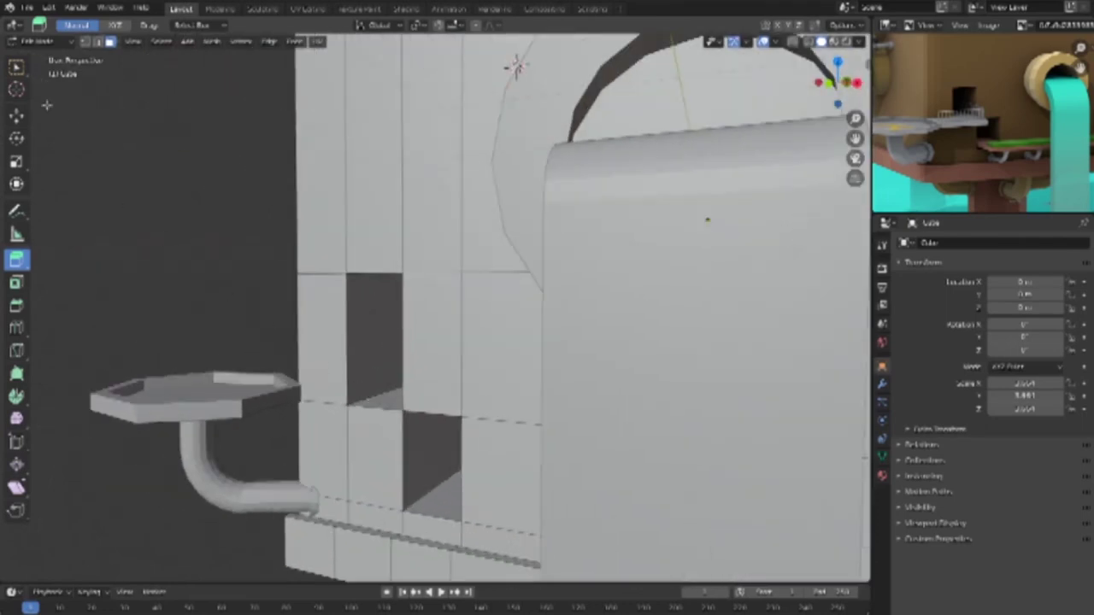
click(205, 392)
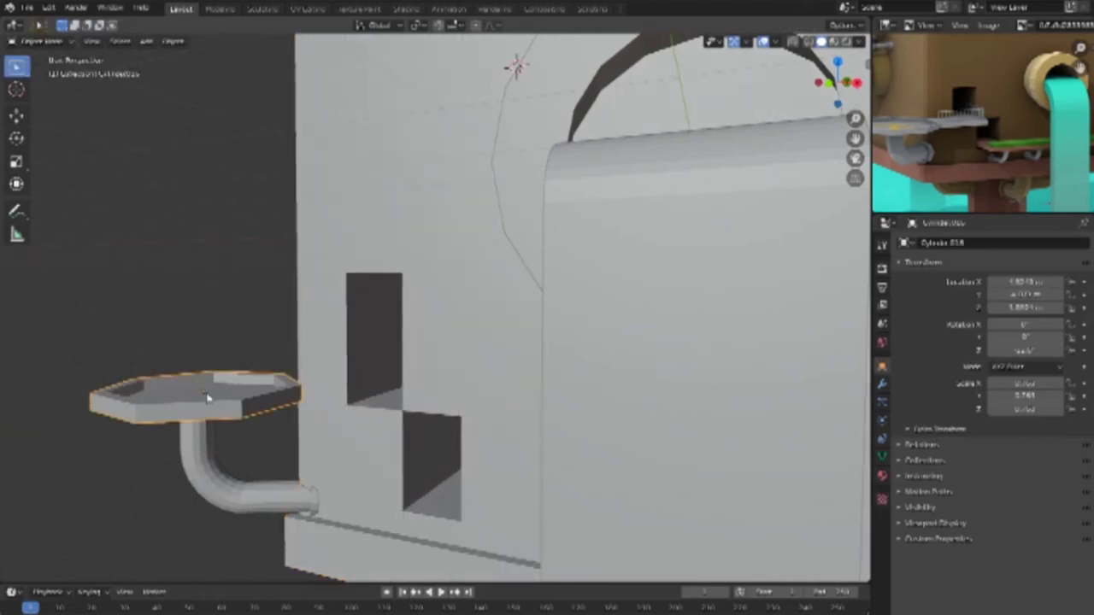
Step: Extend the tray's edge face toward the body and add a loop along the extension
drag(200, 369, 312, 407)
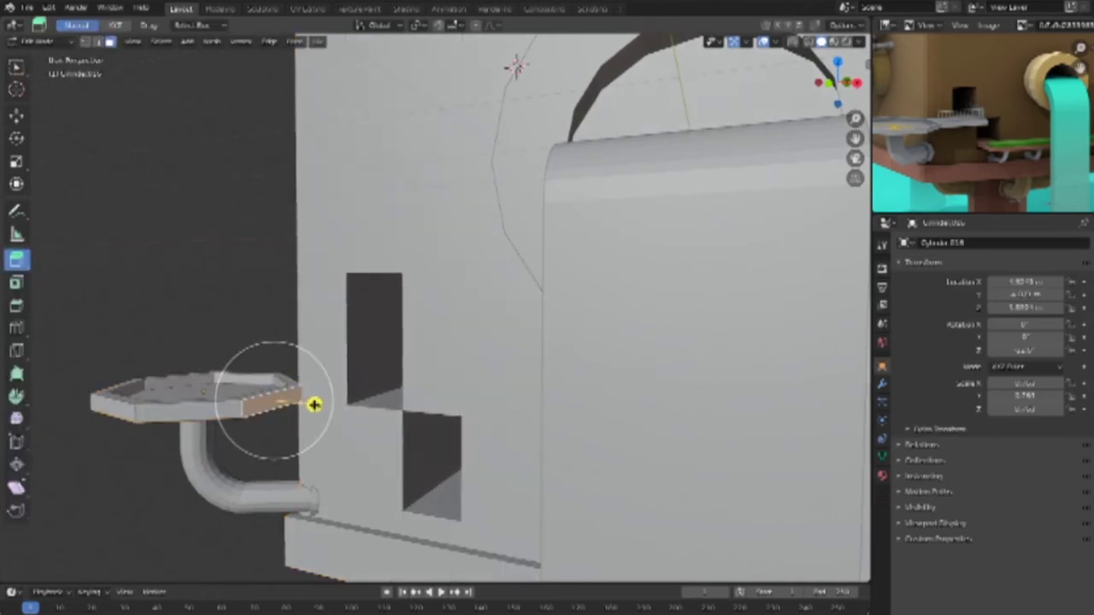
key(g)
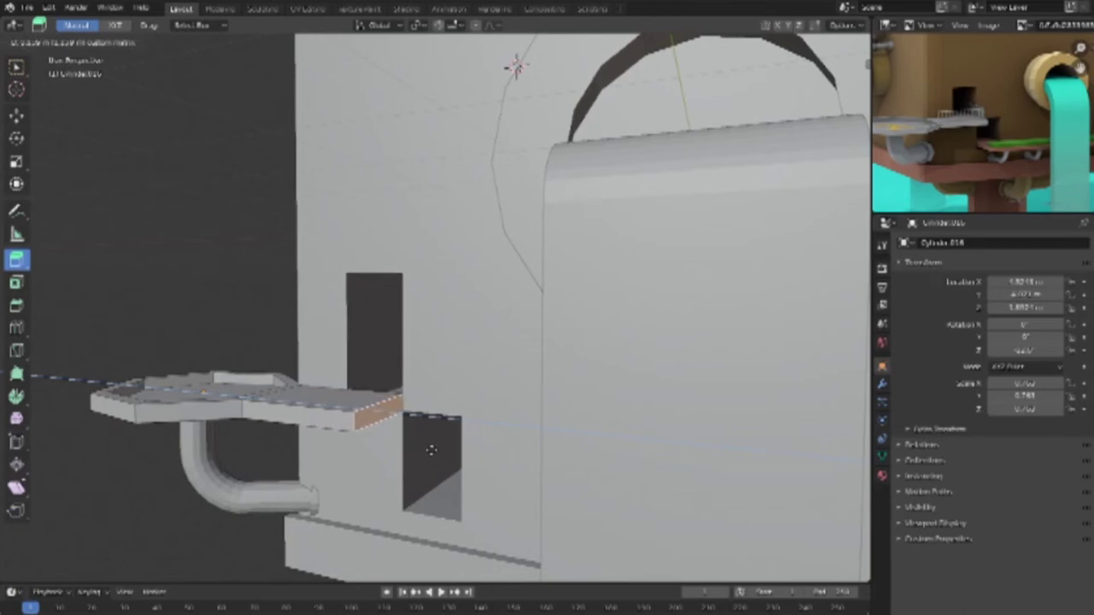
click(430, 450)
middle_drag(431, 451, 372, 404)
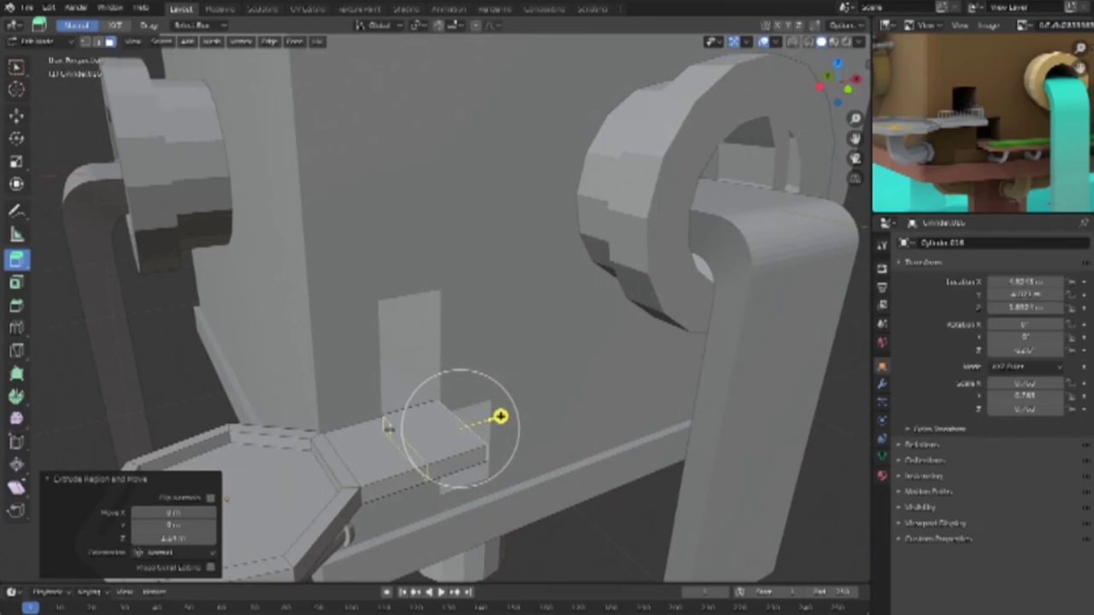
drag(500, 417, 389, 429)
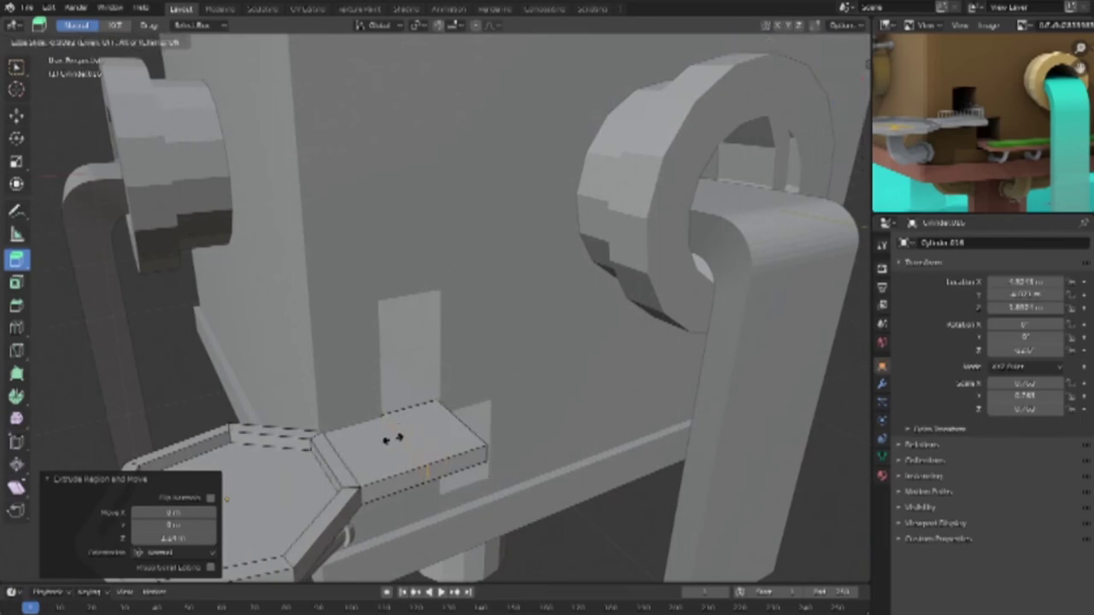
click(389, 437)
Step: Extrude a small face on the tray extension downward into a block
middle_drag(397, 440, 393, 405)
scroll(487, 428, up, 5)
mouse_move(486, 427)
middle_down()
mouse_move(501, 403)
mouse_move(498, 419)
mouse_move(479, 384)
mouse_move(498, 414)
middle_up()
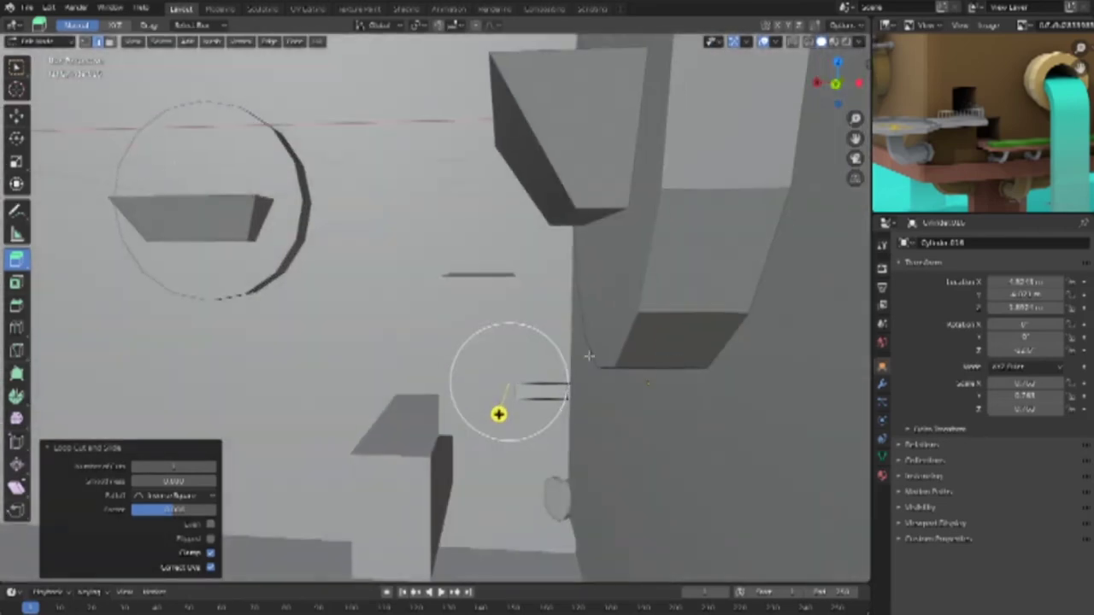
key(3)
click(541, 397)
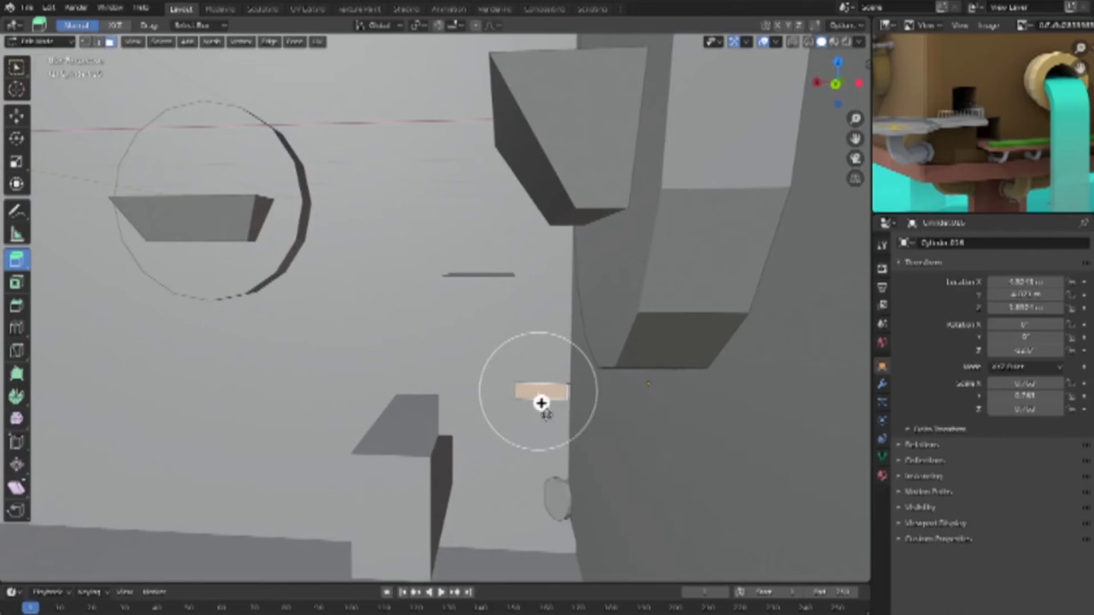
key(e)
click(556, 447)
Step: Extrude the selected face strip upward using wireframe view, then clear the selection
mouse_move(556, 447)
middle_down()
mouse_move(354, 485)
mouse_move(276, 464)
middle_up()
scroll(339, 379, down, 3)
mouse_move(339, 379)
middle_down()
mouse_move(317, 347)
mouse_move(389, 276)
mouse_move(379, 285)
middle_up()
scroll(379, 286, up, 2)
scroll(344, 295, up, 2)
scroll(317, 395, up, 2)
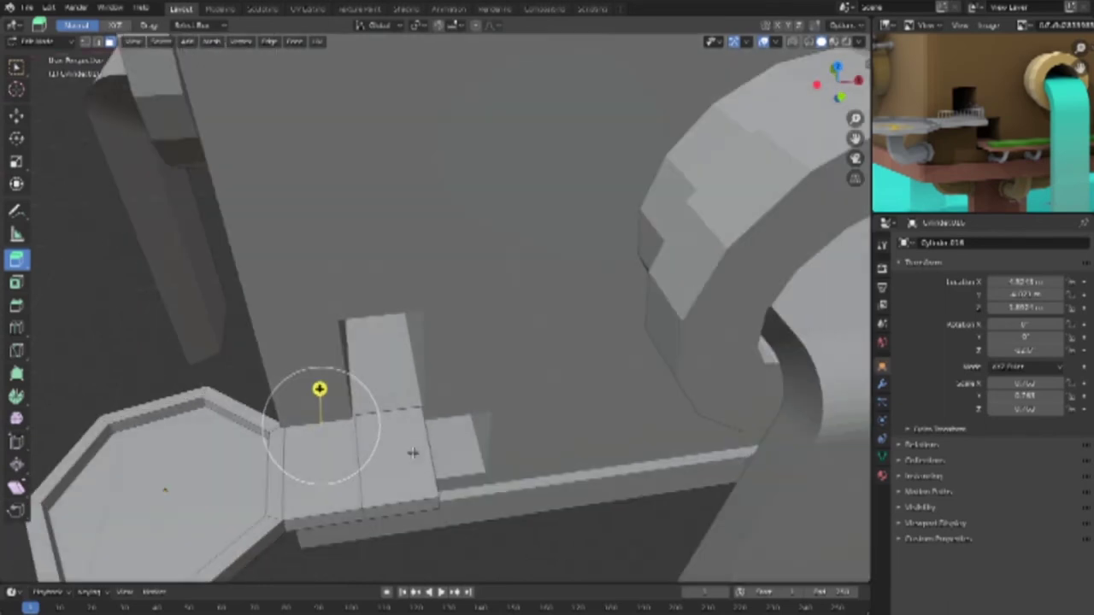
key(shift+z)
click(389, 417)
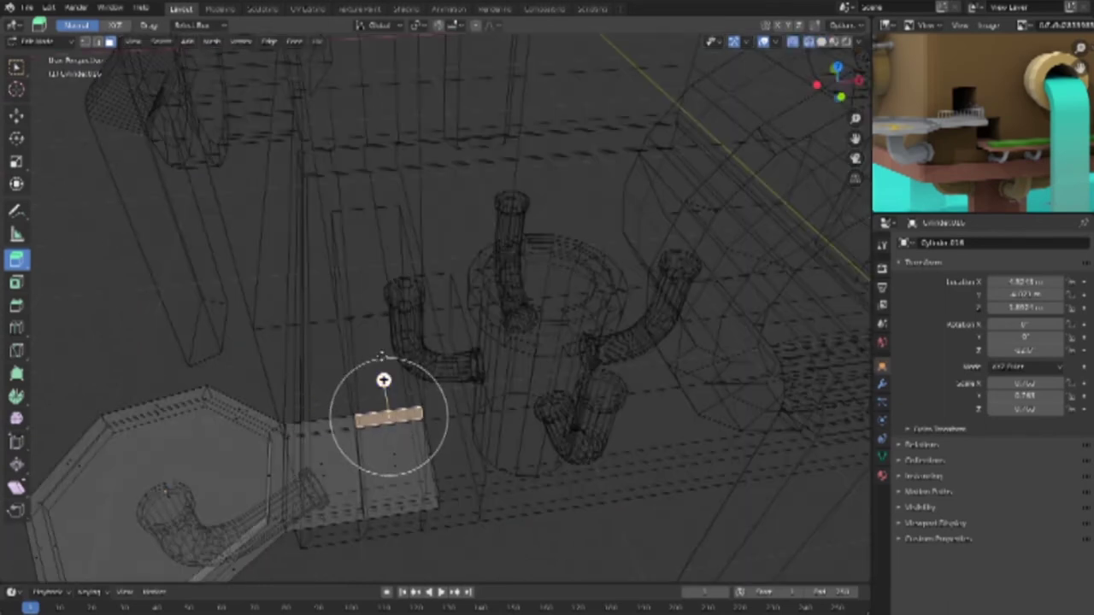
drag(383, 382, 368, 280)
click(368, 286)
key(shift+z)
key(alt+a)
Step: Brush-select the shelf's front top edge in edge mode
mouse_move(539, 516)
middle_down()
mouse_move(559, 479)
mouse_move(481, 442)
middle_up()
scroll(491, 440, up, 2)
scroll(470, 452, up, 2)
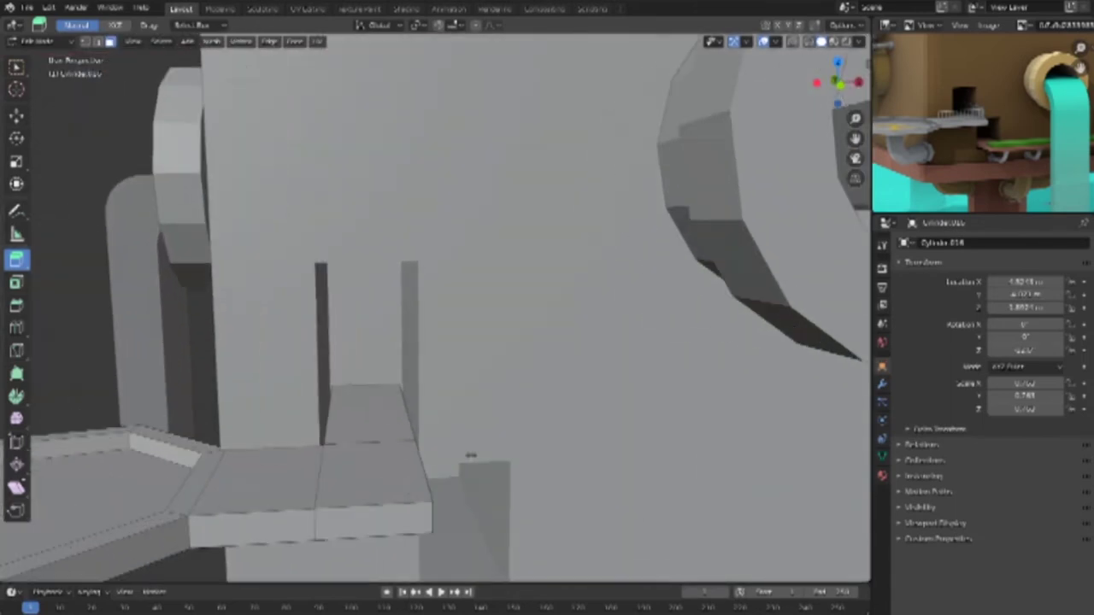
key(2)
key(c)
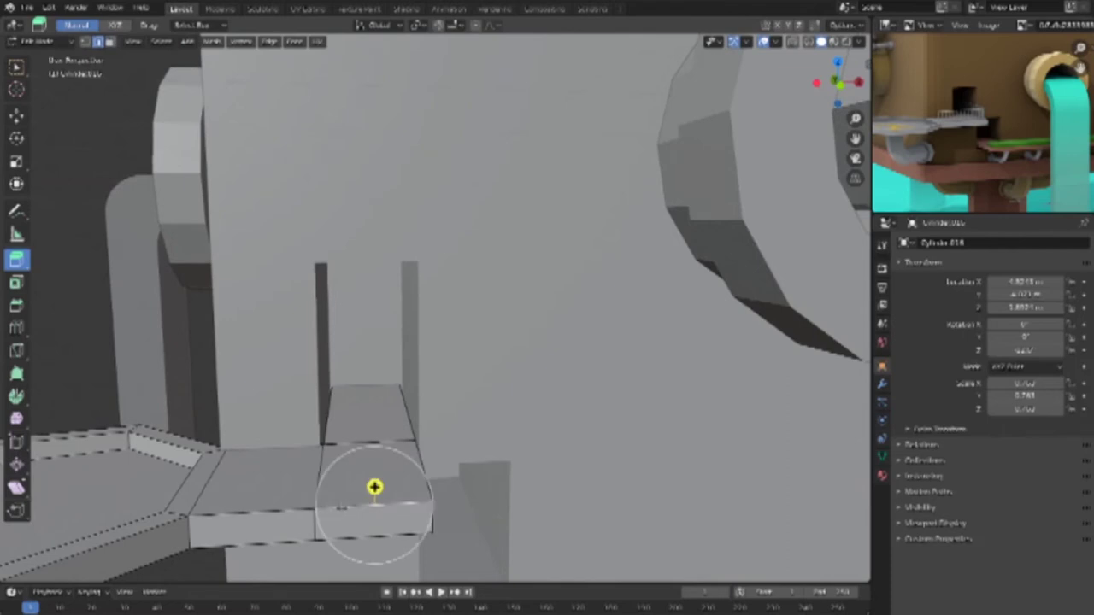
mouse_move(373, 487)
mouse_down()
mouse_move(313, 458)
mouse_move(364, 461)
mouse_up()
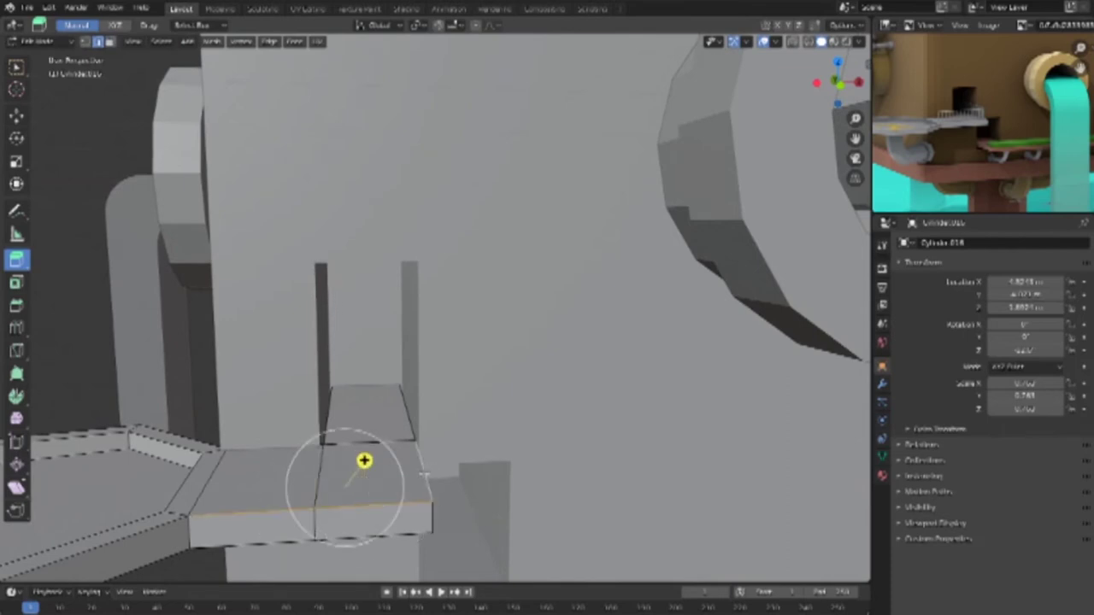
mouse_move(364, 460)
middle_down()
mouse_move(410, 378)
mouse_move(312, 462)
middle_up()
drag(312, 462, 363, 456)
key(Escape)
Step: Drop the shelf edge slightly, then edge-slide it across the shelf top
key(g)
click(369, 363)
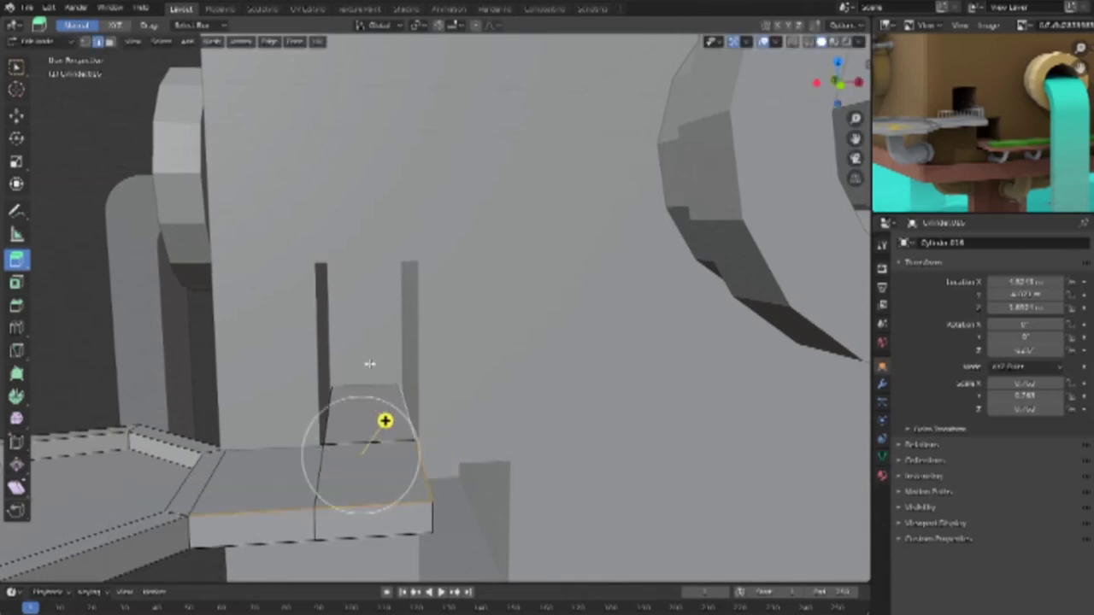
key(g)
key(g)
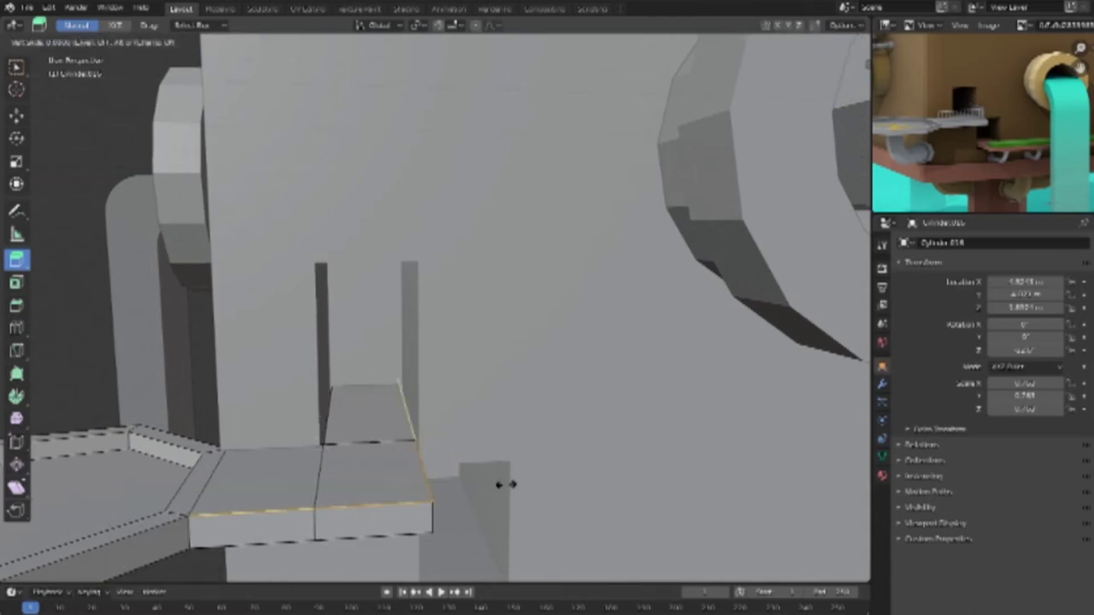
click(485, 384)
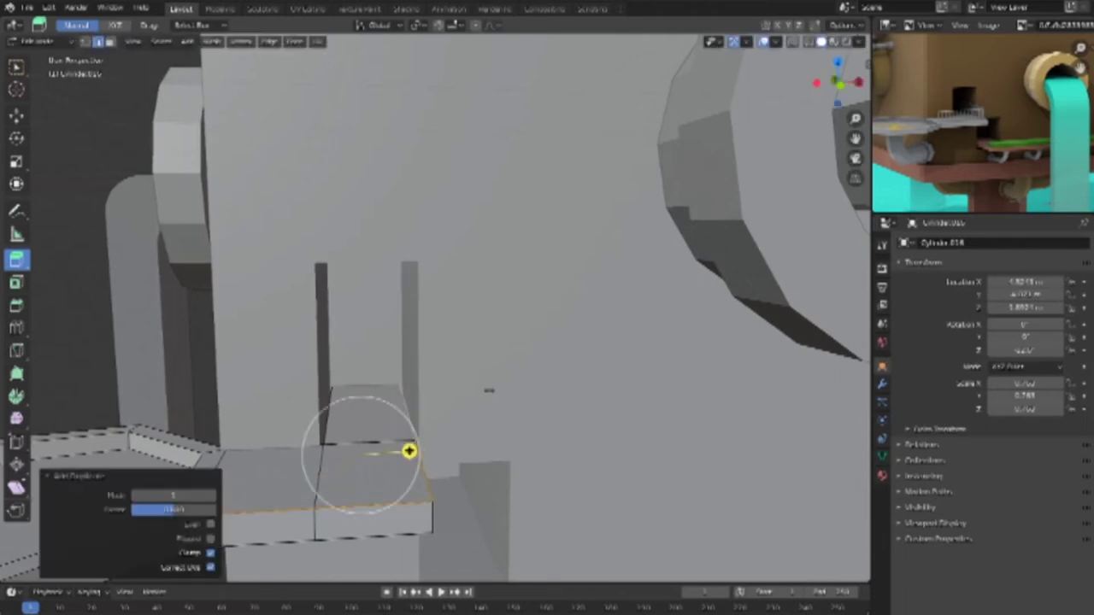
Step: Separate the selected geometry into its own object and raise a ledge edge path along Z
right_click(399, 465)
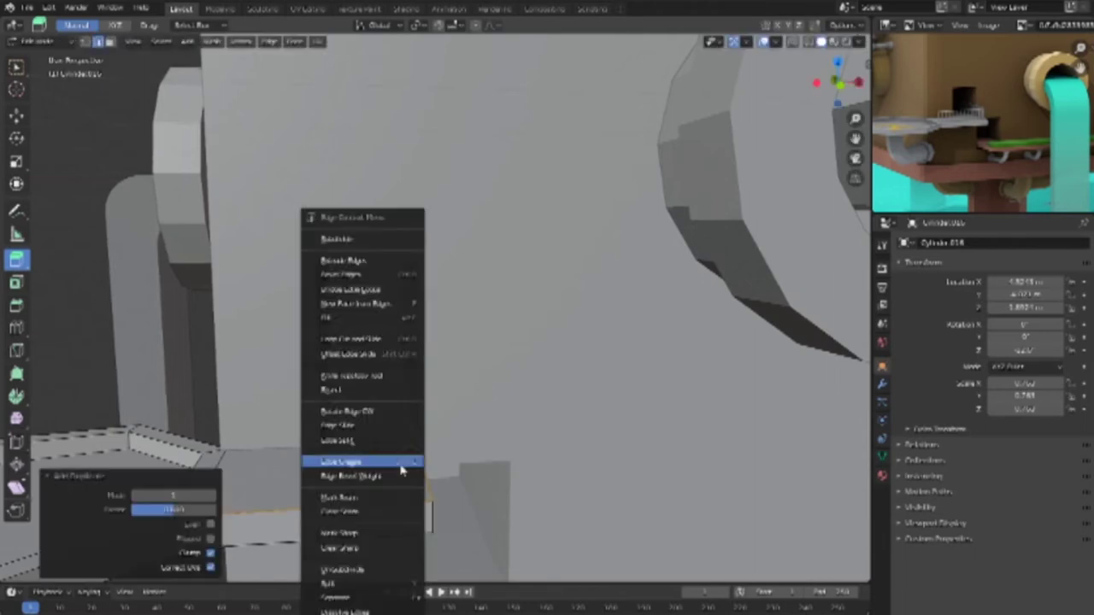
mouse_move(358, 597)
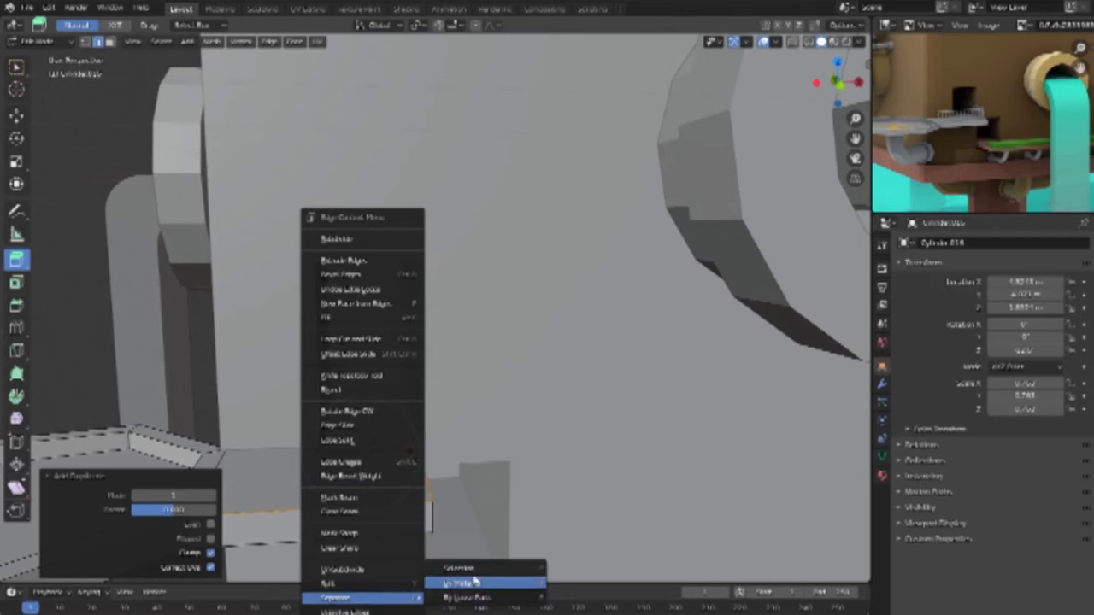
click(467, 566)
key(shift+z)
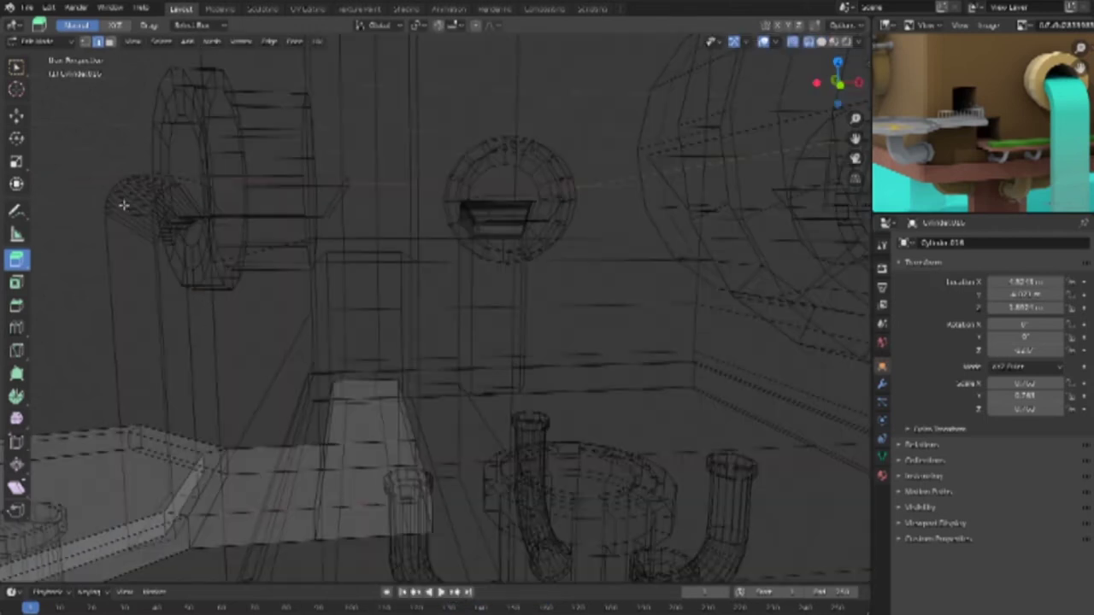
click(16, 115)
click(376, 505)
click(313, 505)
click(422, 466)
ctrl+click(414, 498)
ctrl+click(300, 510)
key(g)
key(z)
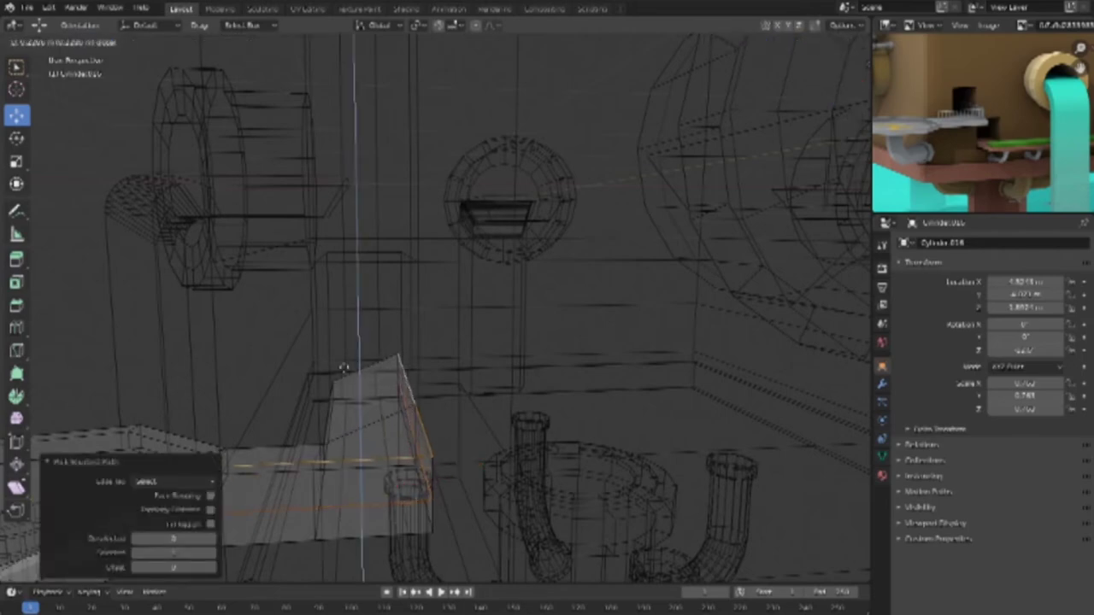
click(421, 540)
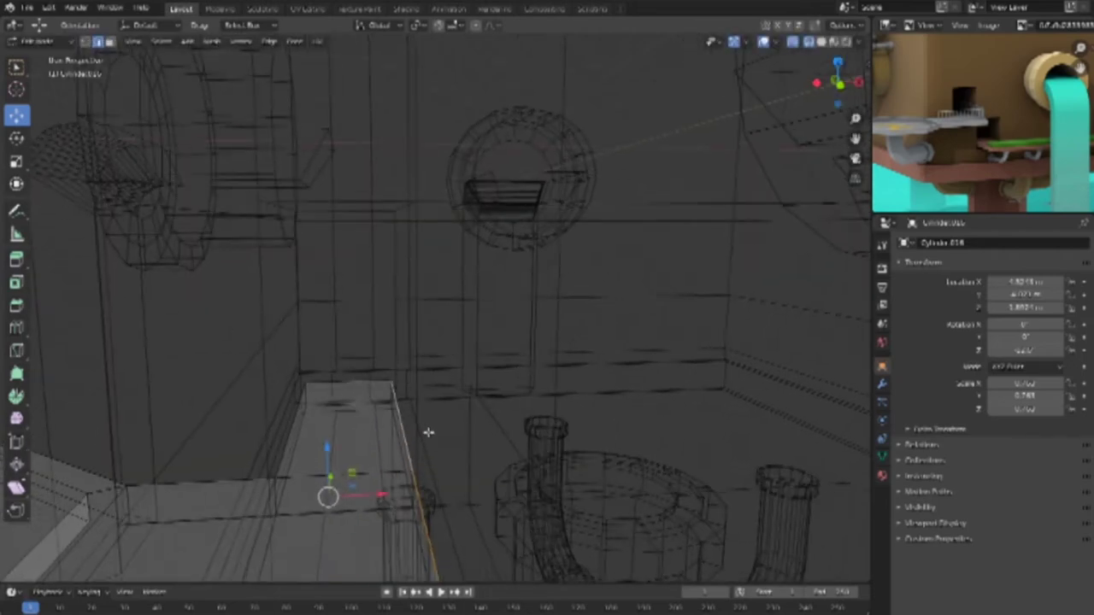
Step: Select the box's right edge, return to Object Mode, and pick the thin rod
middle_drag(420, 541, 484, 459)
click(475, 434)
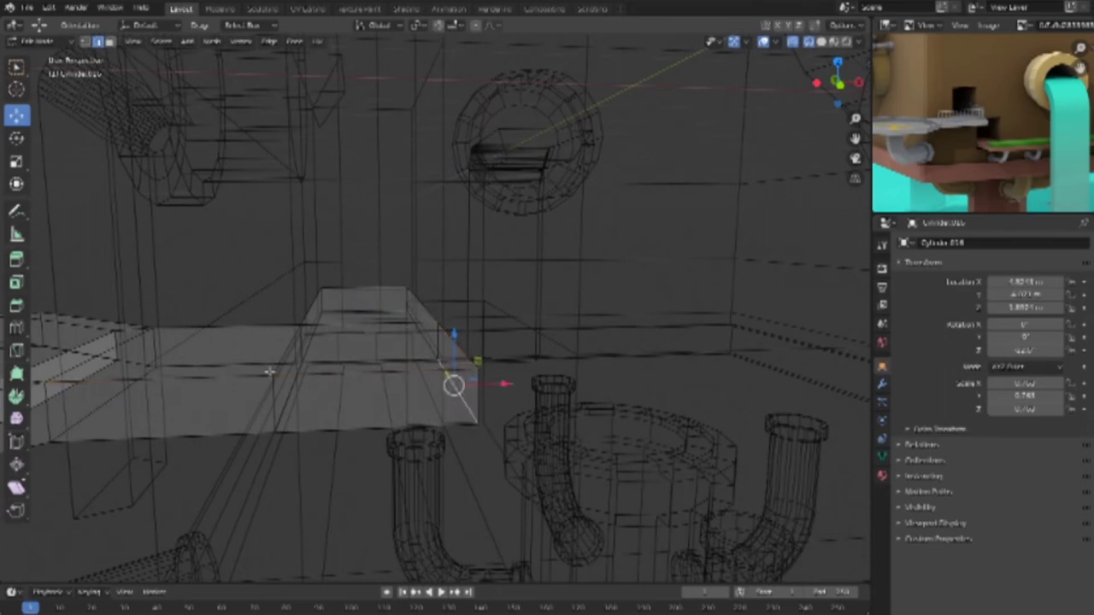
key(Tab)
click(229, 266)
click(298, 378)
Step: Move the thin rod upward and check its placement in solid shading
key(g)
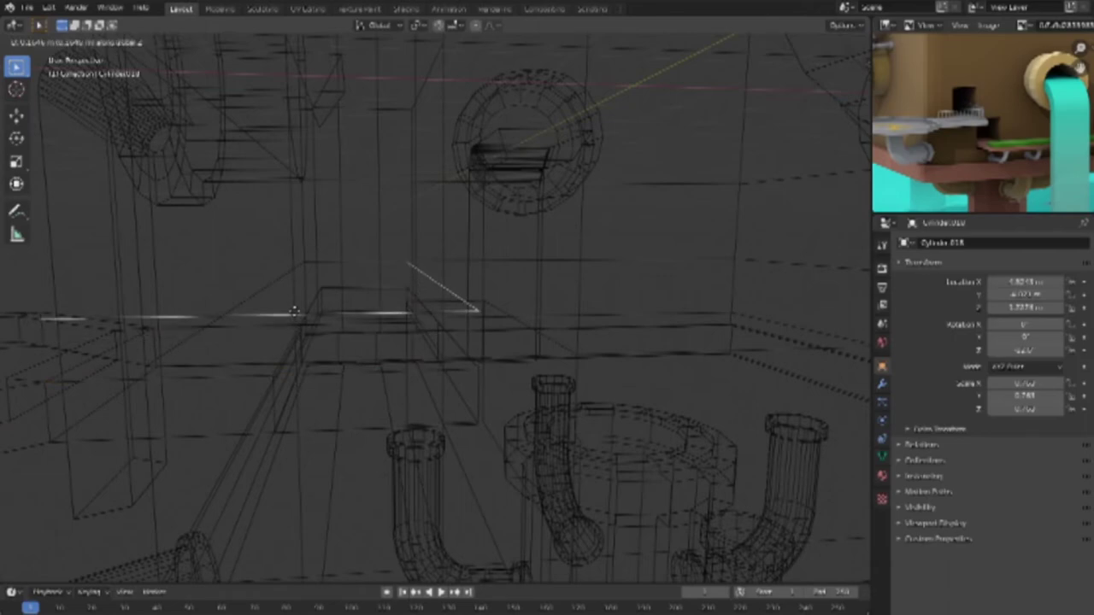
click(287, 266)
key(shift+z)
scroll(410, 390, up, 5)
scroll(410, 384, down, 2)
mouse_move(410, 383)
middle_down()
mouse_move(452, 415)
mouse_move(541, 396)
mouse_move(337, 361)
mouse_move(361, 398)
mouse_move(462, 474)
middle_up()
key(shift+z)
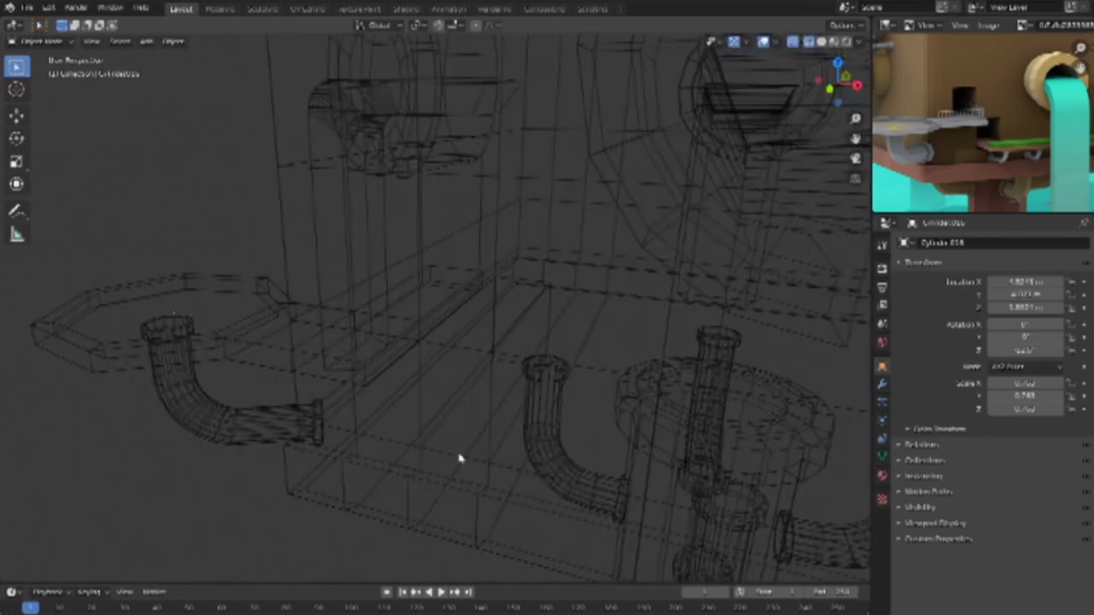
Step: Pick Cylinder.018 out of the overlapping objects and move it up and left
click(447, 305)
click(446, 308)
click(439, 317)
click(441, 313)
click(347, 367)
click(347, 367)
shift+click(346, 366)
shift+click(345, 365)
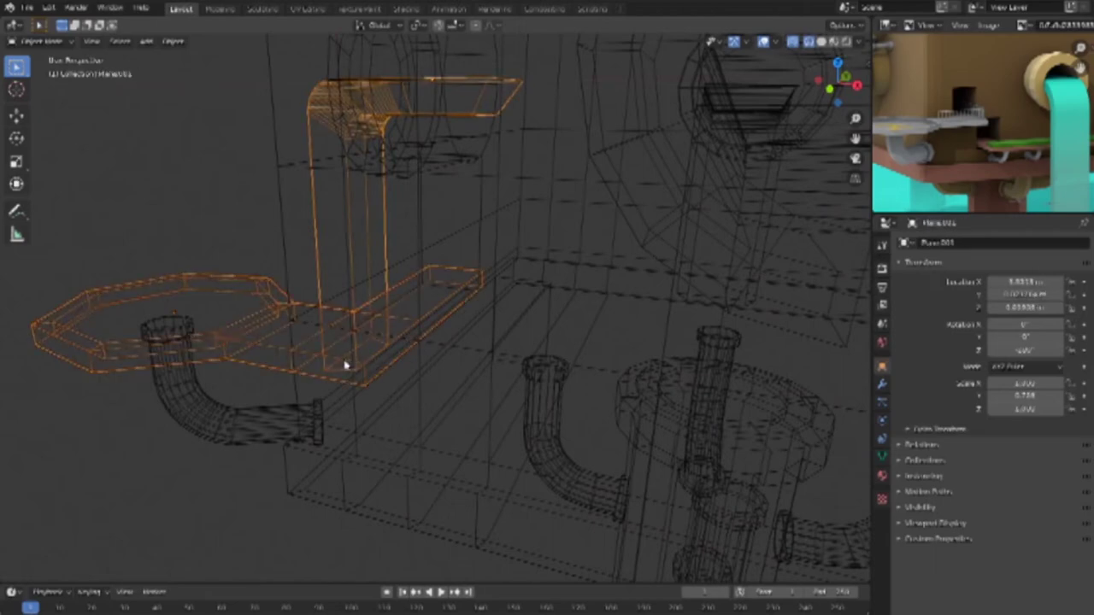
click(345, 366)
scroll(349, 391, up, 3)
click(281, 430)
click(280, 427)
drag(288, 425, 286, 354)
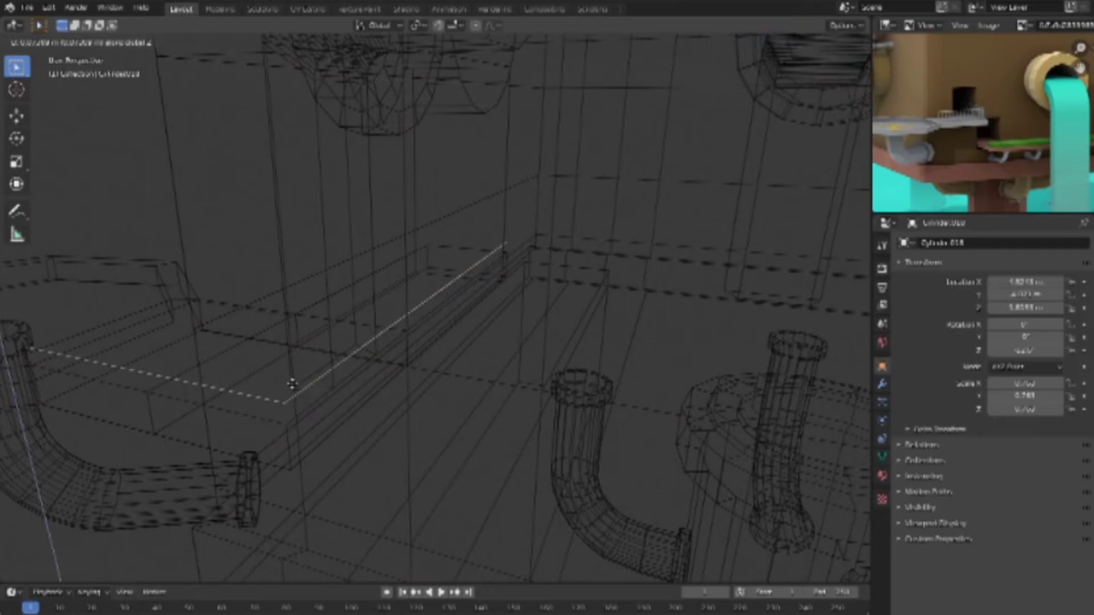
Step: Inspect the rod close up in solid shading and briefly in Edit Mode
key(shift+z)
mouse_move(398, 419)
middle_down()
mouse_move(470, 427)
mouse_move(622, 385)
mouse_move(569, 447)
mouse_move(369, 422)
mouse_move(398, 345)
mouse_move(413, 400)
mouse_move(447, 398)
mouse_move(489, 454)
middle_up()
key(shift+z)
key(Tab)
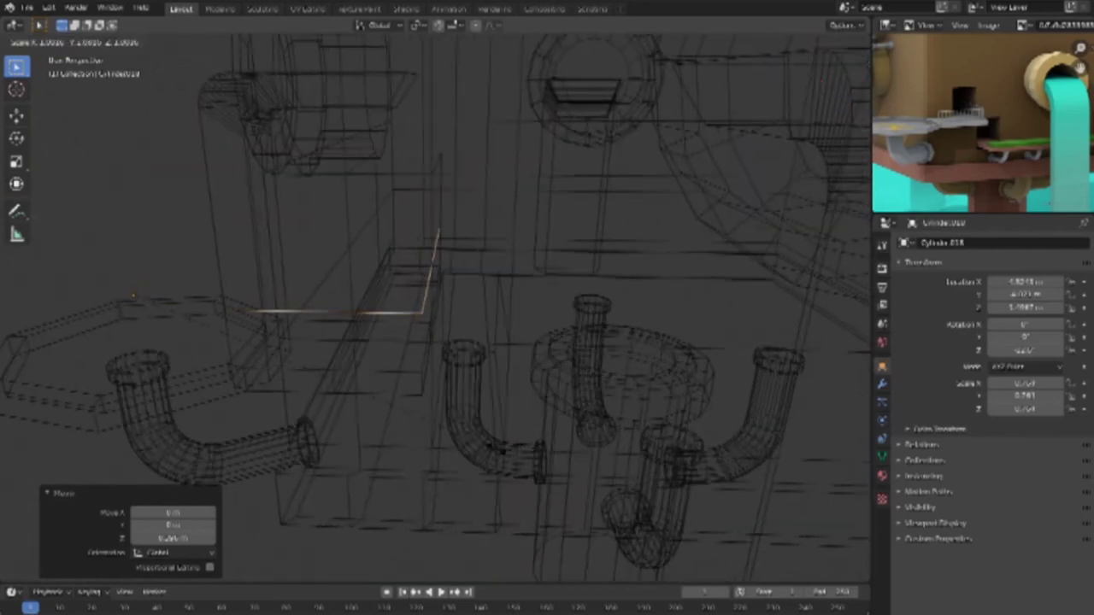
key(Tab)
Step: Try a Solidify modifier on the rod, remove it, then delete the rod
click(882, 387)
click(983, 243)
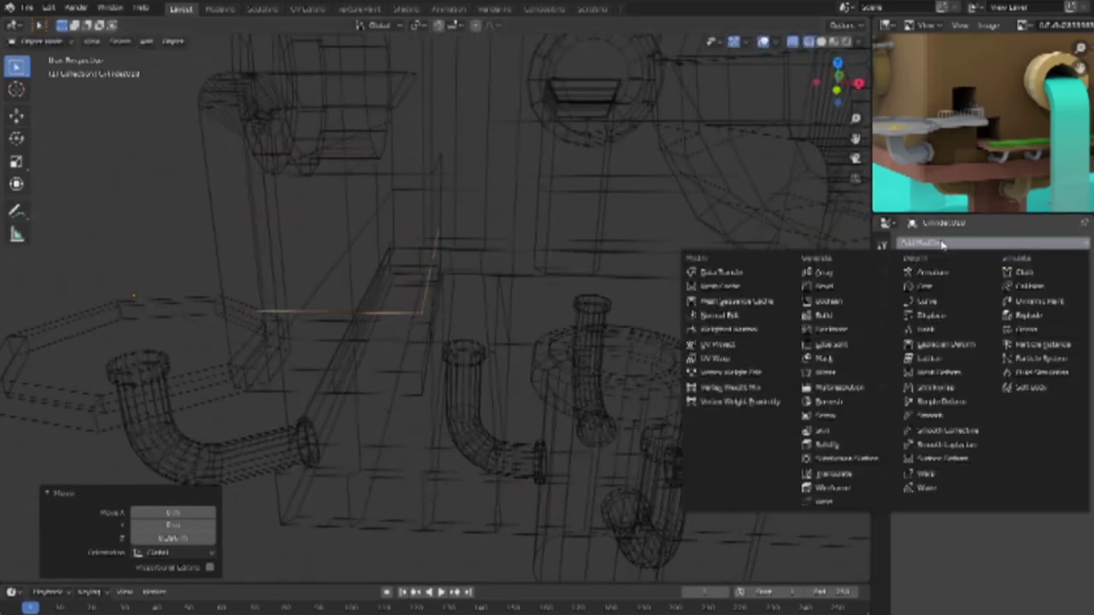
click(845, 447)
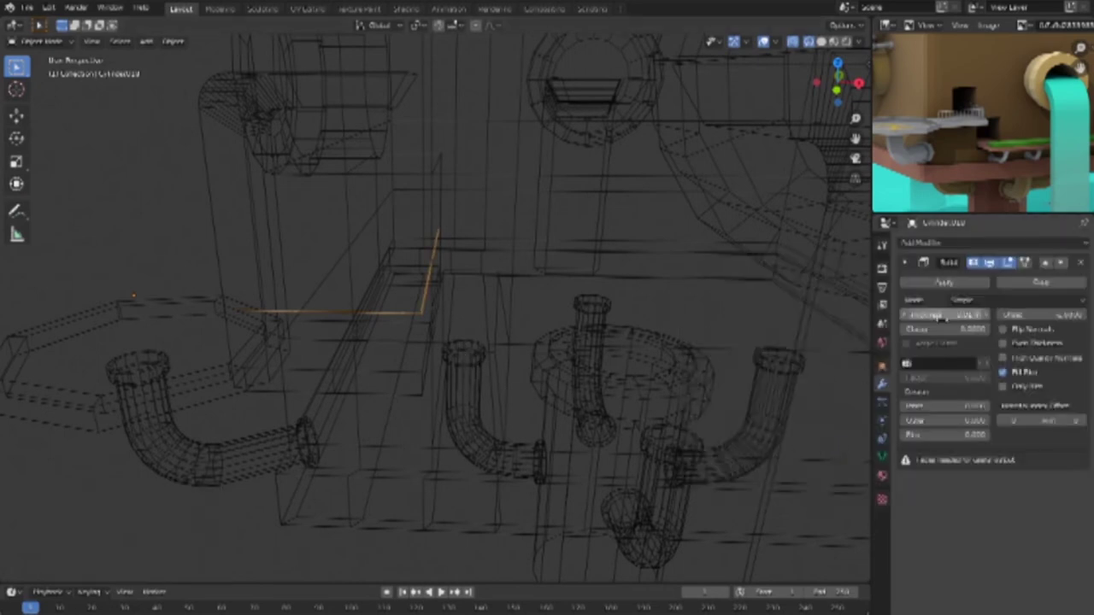
key(shift+z)
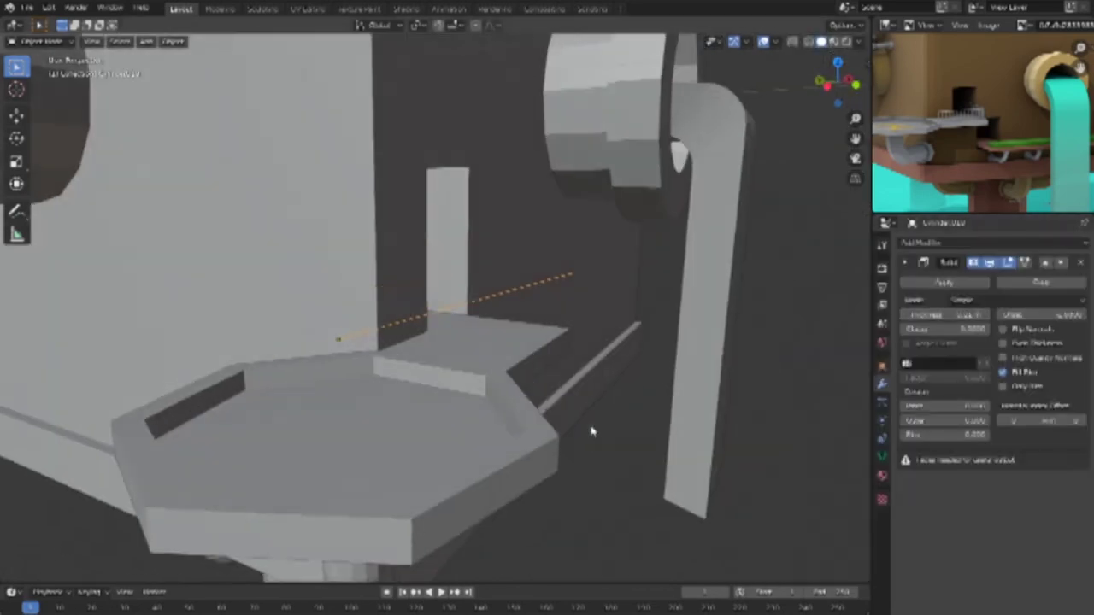
click(1080, 262)
key(Delete)
Step: Open the plate in Edit Mode and select the ledge's vertical edge in edge mode
mouse_move(598, 422)
middle_down()
mouse_move(528, 470)
mouse_move(459, 381)
middle_up()
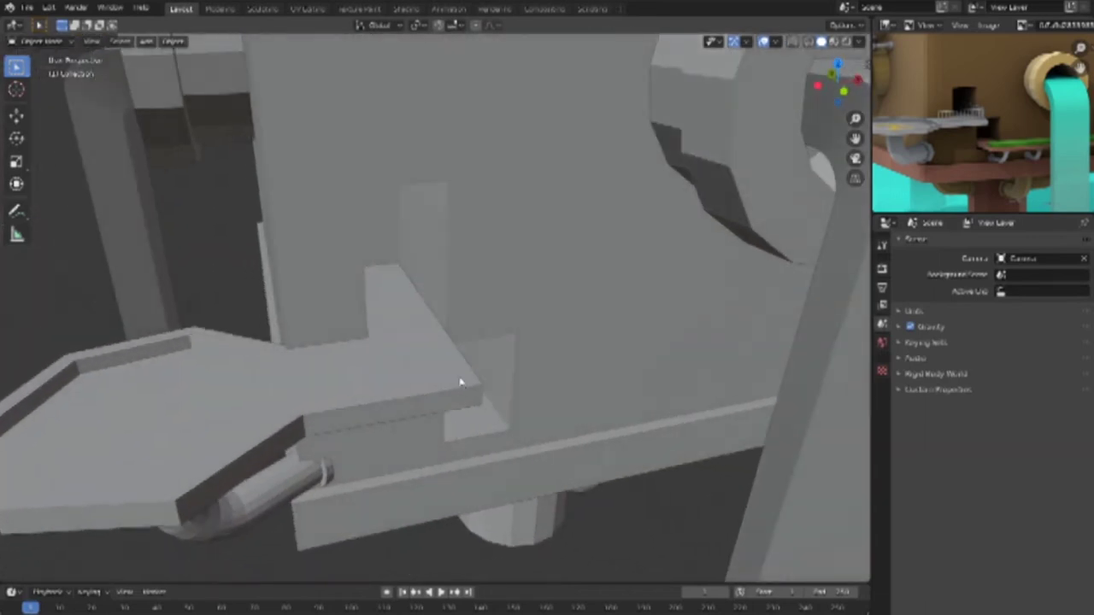
click(513, 454)
middle_drag(512, 454, 495, 449)
key(Tab)
click(98, 41)
click(434, 359)
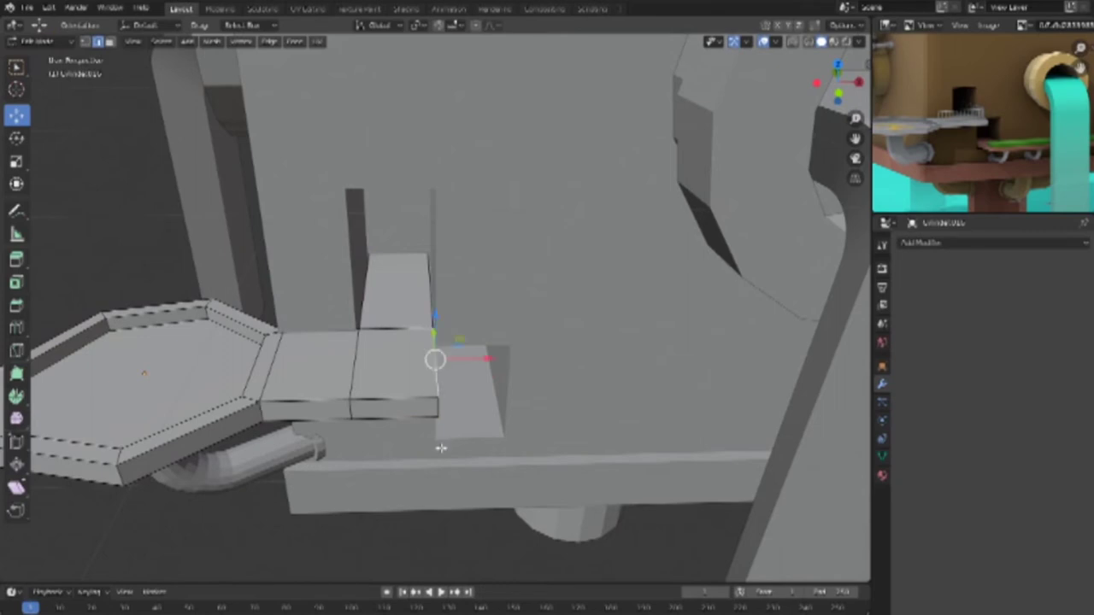
Step: Add edges outlining a face on the ledge and slide the upper edges along it
shift+click(415, 405)
shift+click(342, 415)
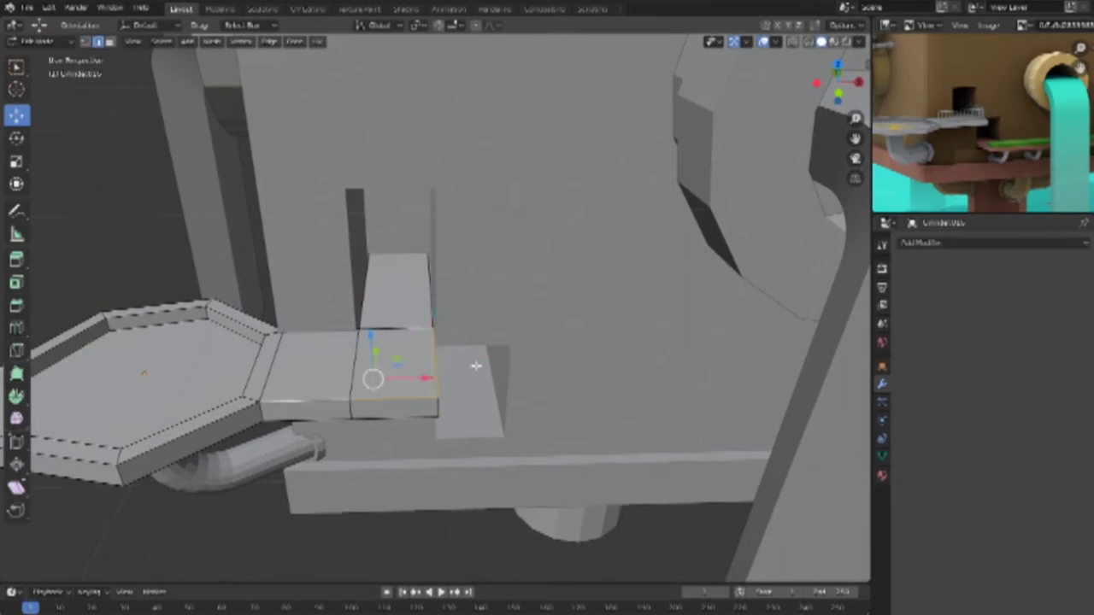
shift+click(432, 316)
key(g)
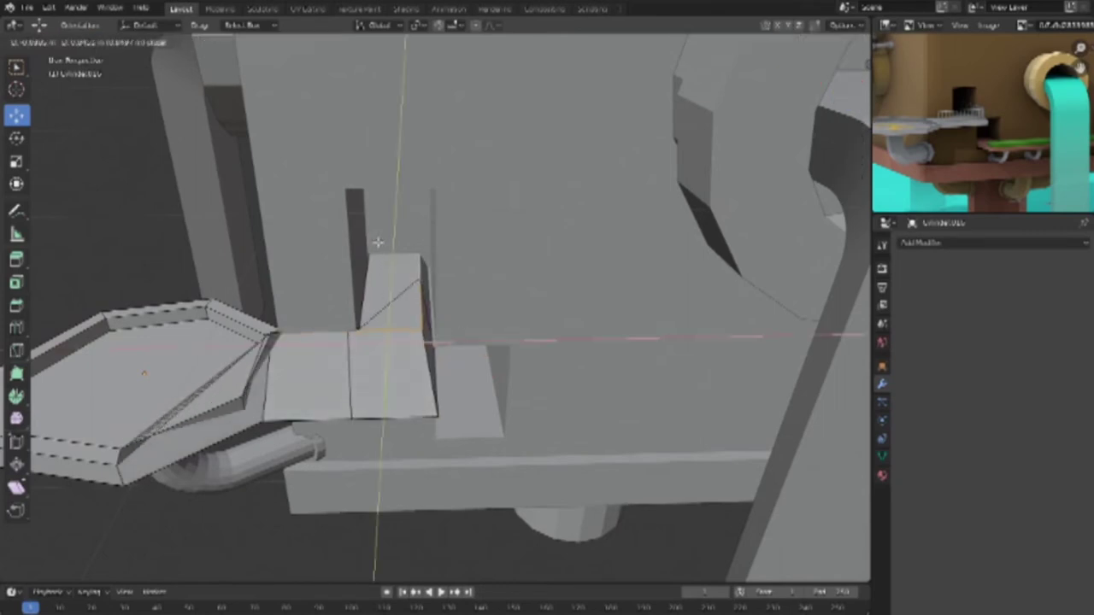
right_click(502, 492)
key(g)
key(g)
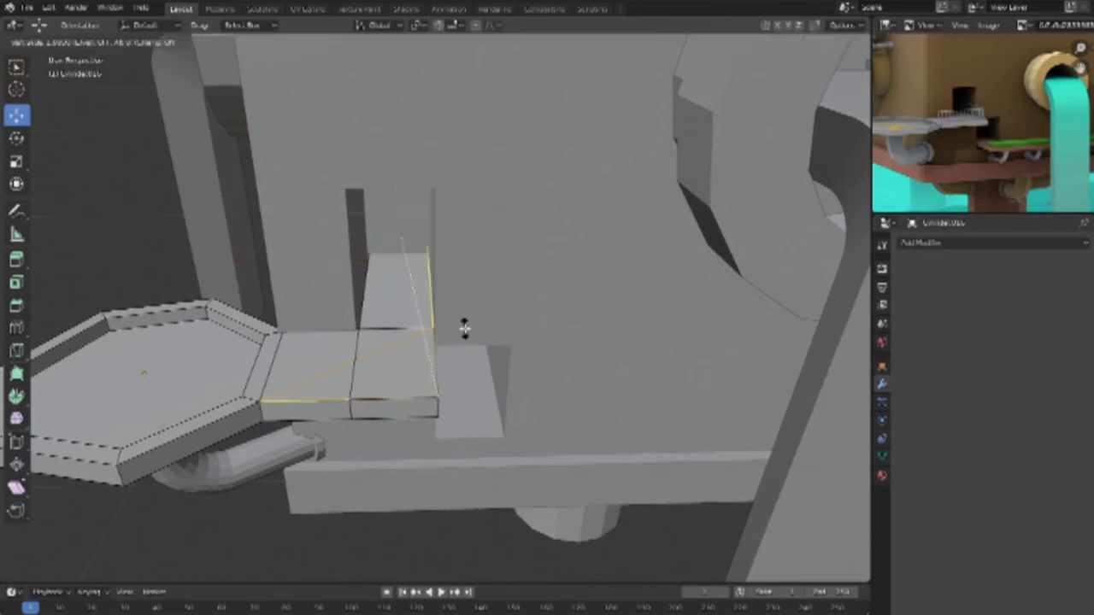
click(464, 327)
Step: Separate the outlined section into its own slab object and select it in wireframe
mouse_move(464, 327)
middle_down()
mouse_move(500, 419)
mouse_move(431, 357)
middle_up()
right_click(431, 356)
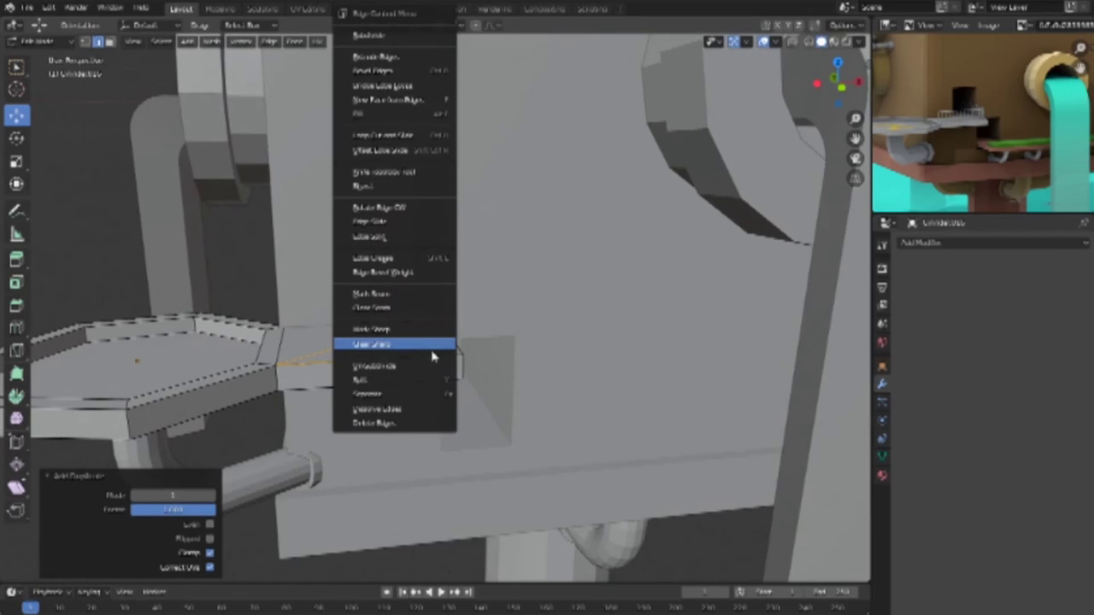
mouse_move(376, 393)
click(478, 394)
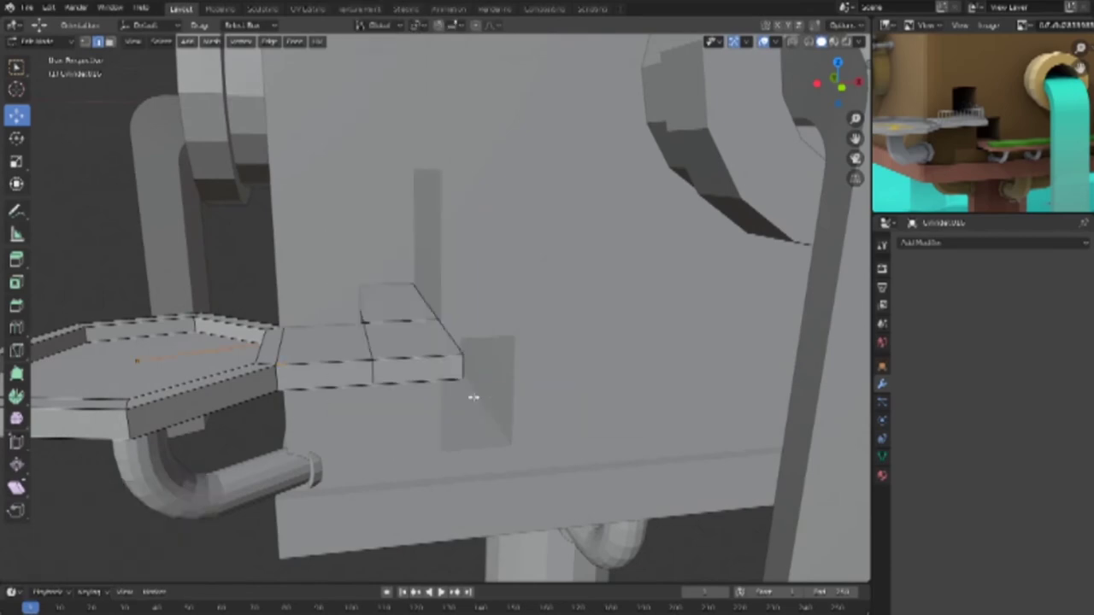
mouse_move(437, 386)
middle_down()
mouse_move(418, 402)
mouse_move(403, 384)
middle_up()
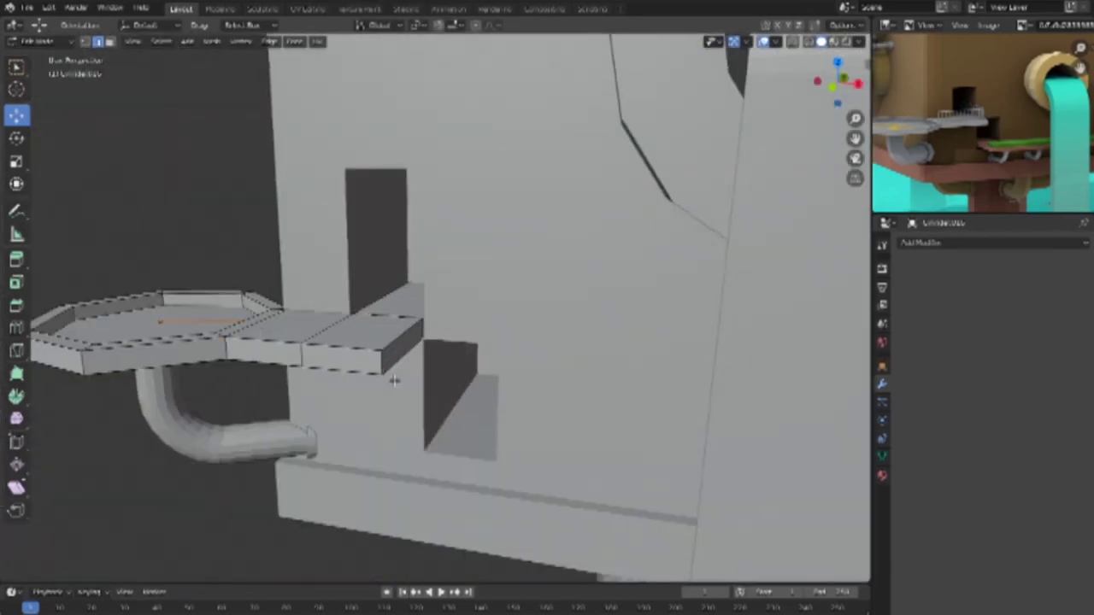
key(alt+z)
click(363, 323)
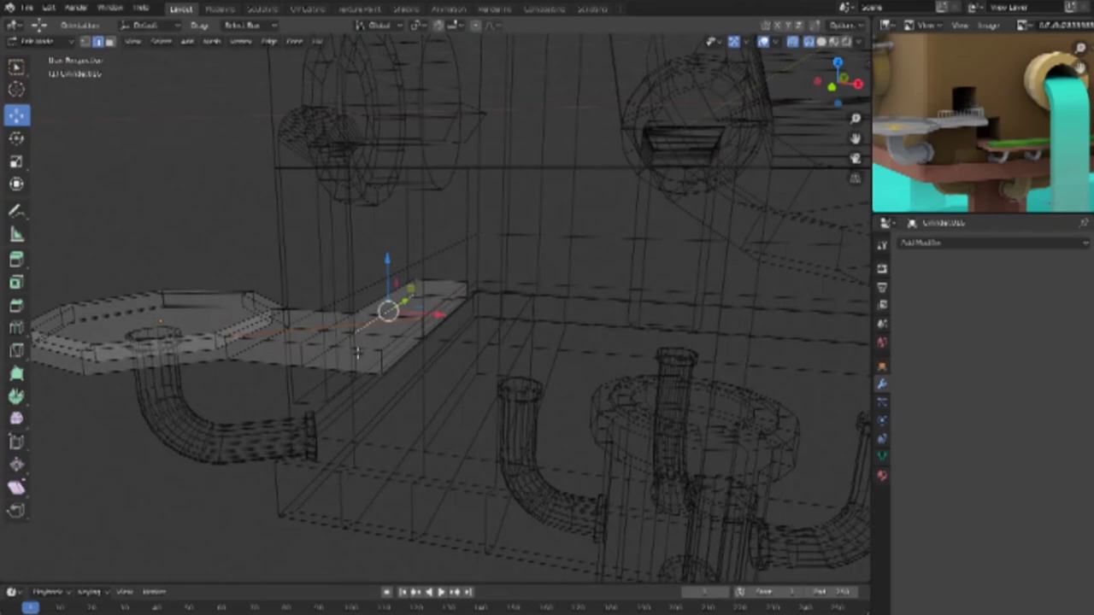
Step: Raise one edge of the separated slab upward and return to solid shading
key(Tab)
click(377, 323)
key(g)
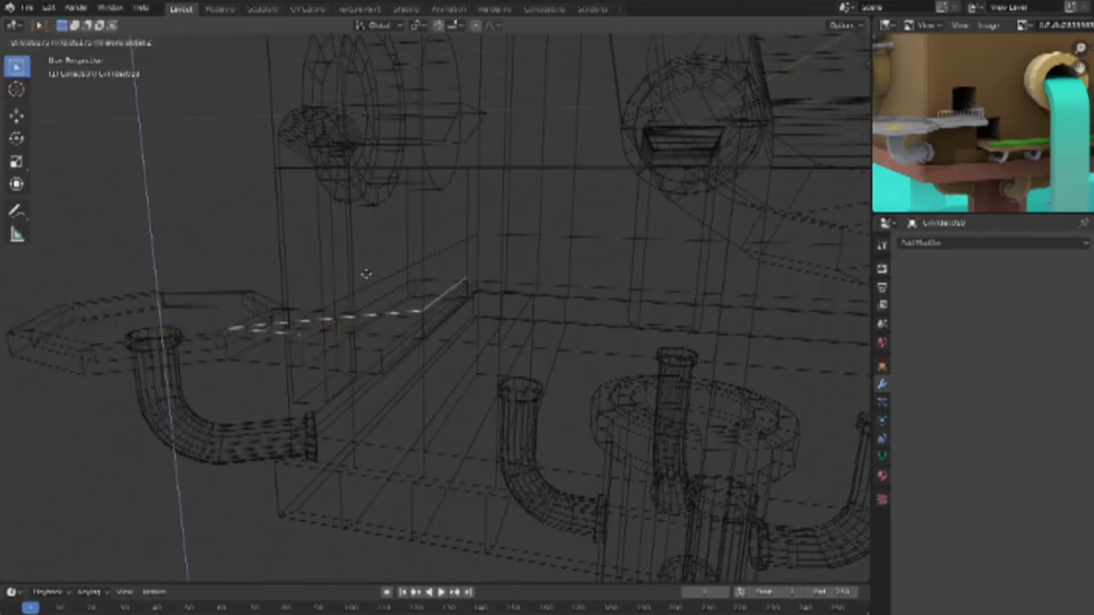
click(366, 257)
mouse_move(366, 256)
middle_down()
mouse_move(501, 419)
mouse_move(501, 406)
mouse_move(403, 399)
middle_up()
key(shift+z)
scroll(501, 407, up, 5)
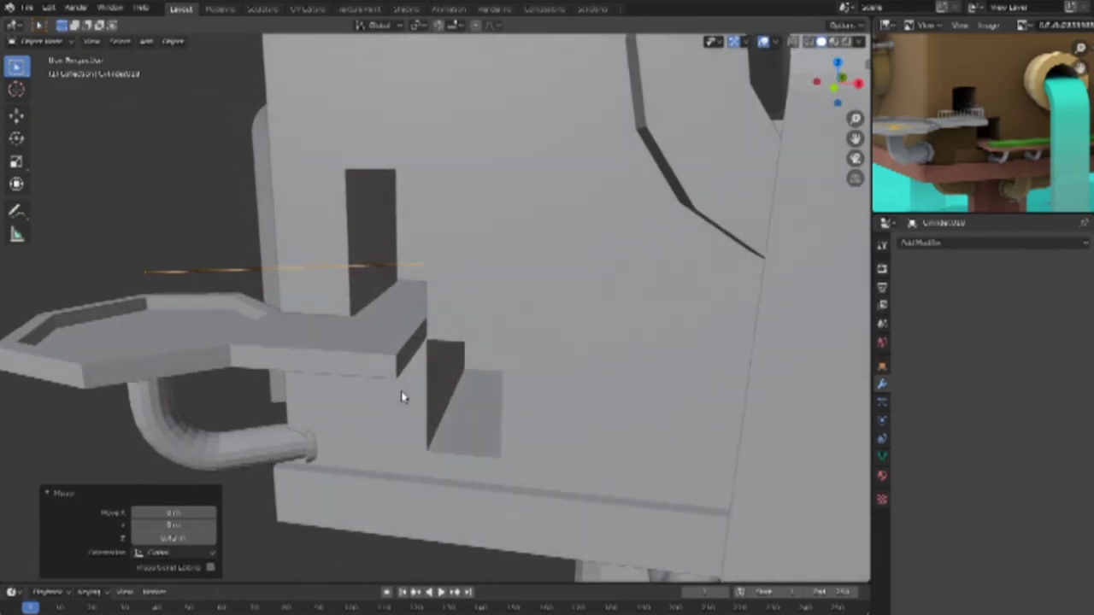
click(935, 243)
Step: Add a modifier to the flat piece and trial some vertex edits, undoing them
click(839, 401)
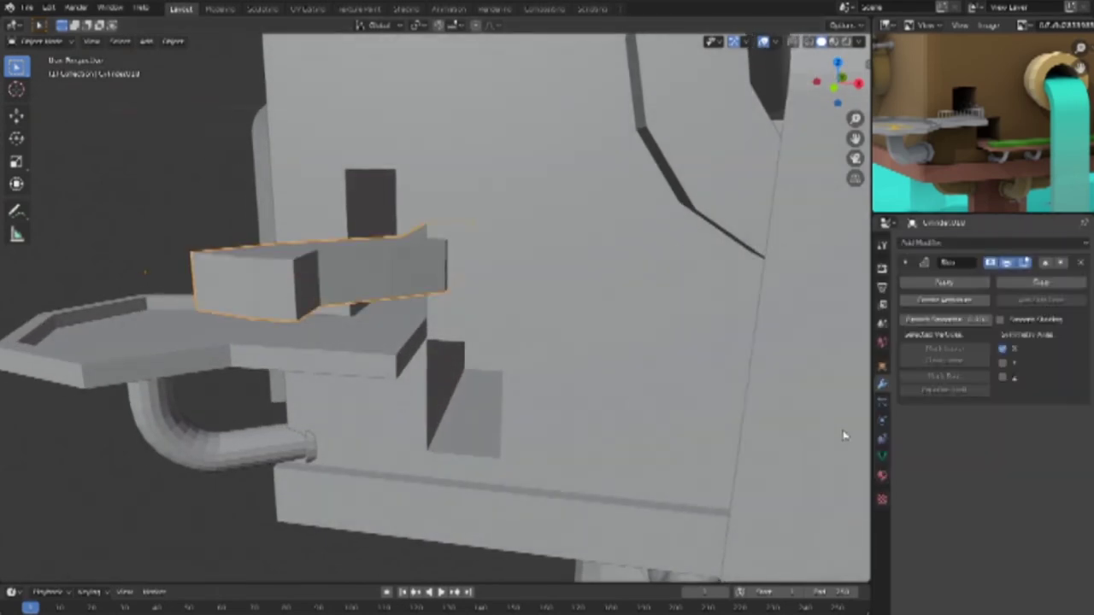
mouse_move(513, 396)
middle_down()
mouse_move(576, 419)
mouse_move(554, 409)
mouse_move(568, 405)
middle_up()
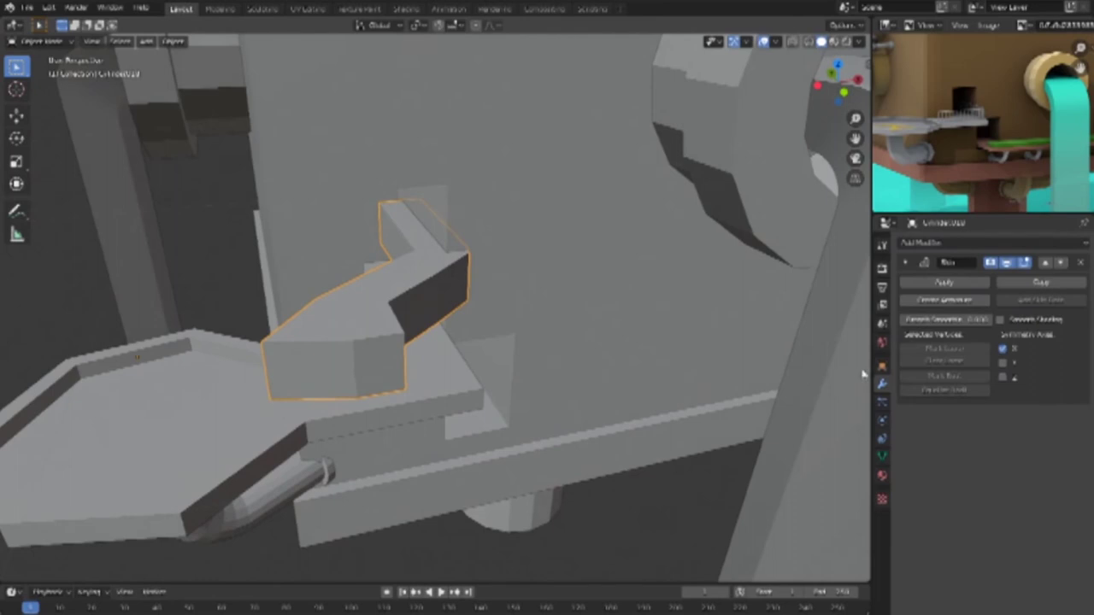
key(Tab)
key(1)
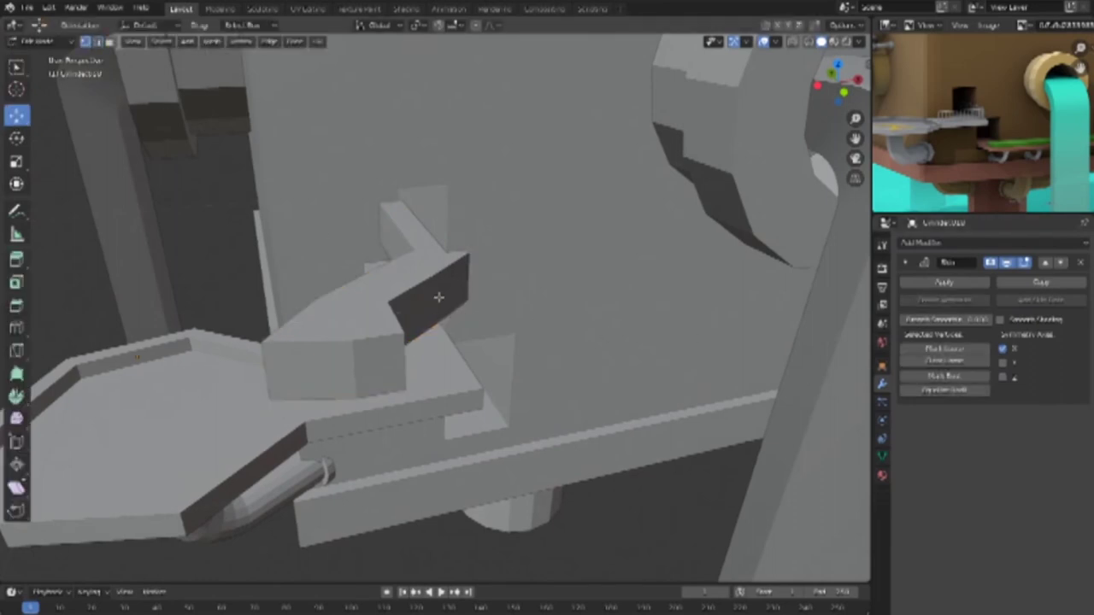
click(393, 279)
key(s)
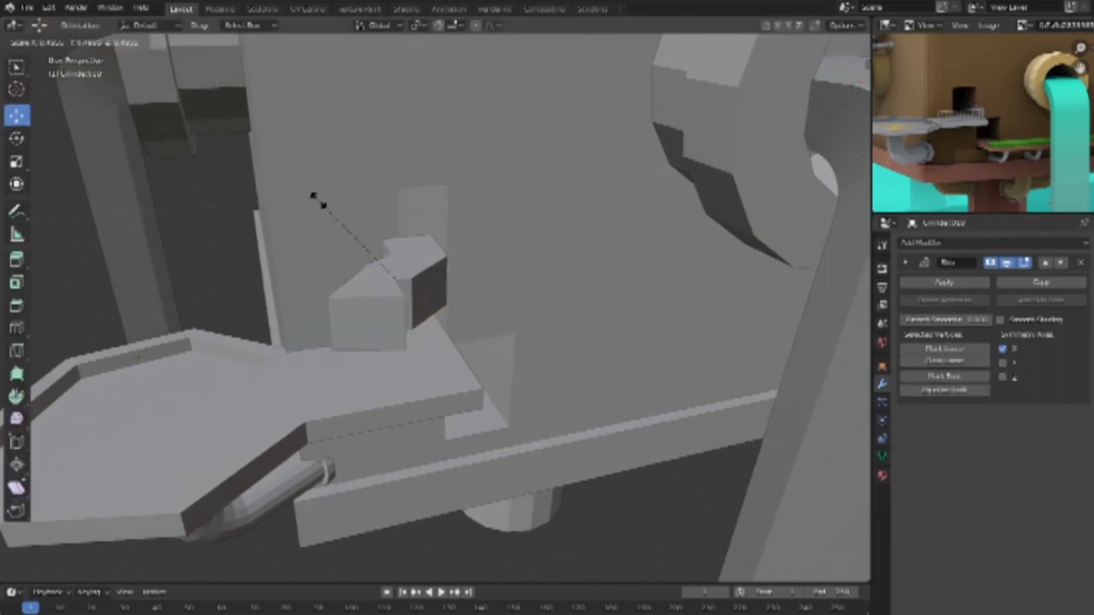
key(Escape)
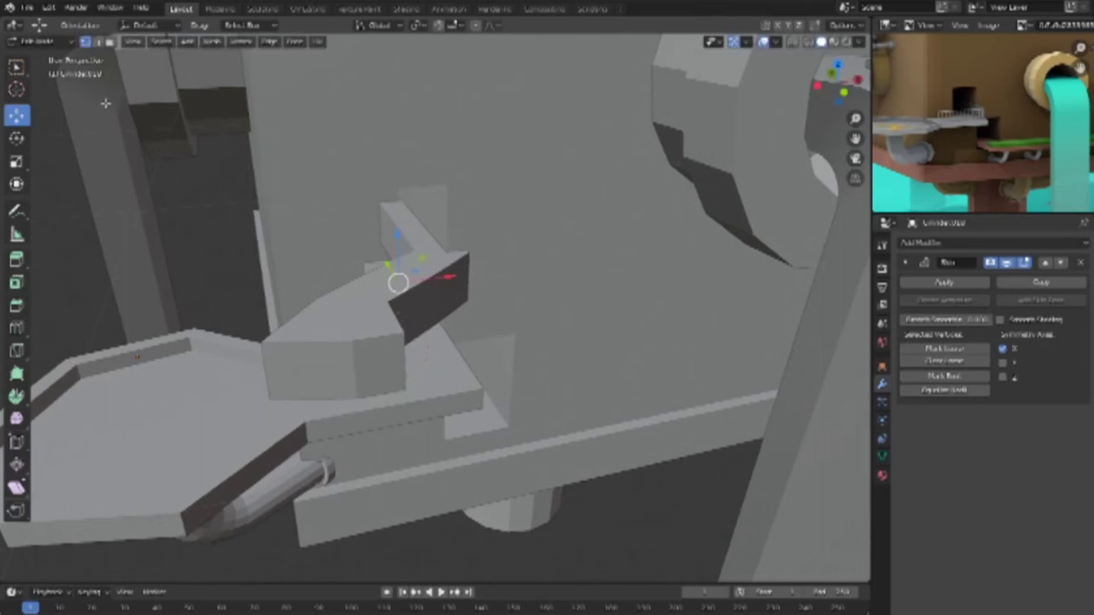
key(alt+a)
key(ctrl+z)
Step: Return to Object Mode and delete the extra block piece above the ledge
key(r)
key(Escape)
key(x)
click(30, 41)
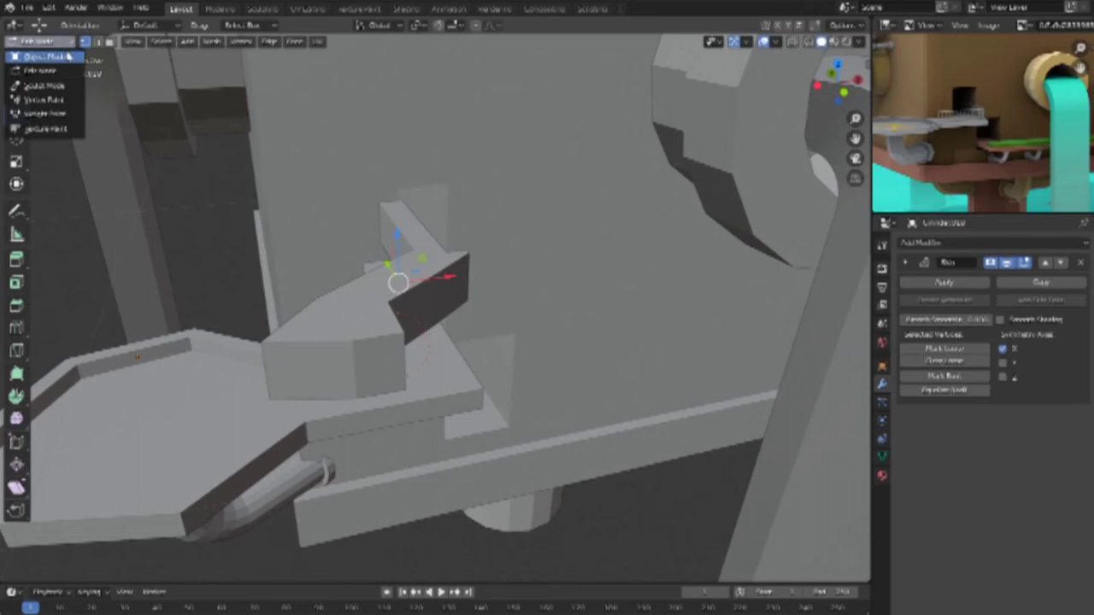
click(38, 53)
key(Delete)
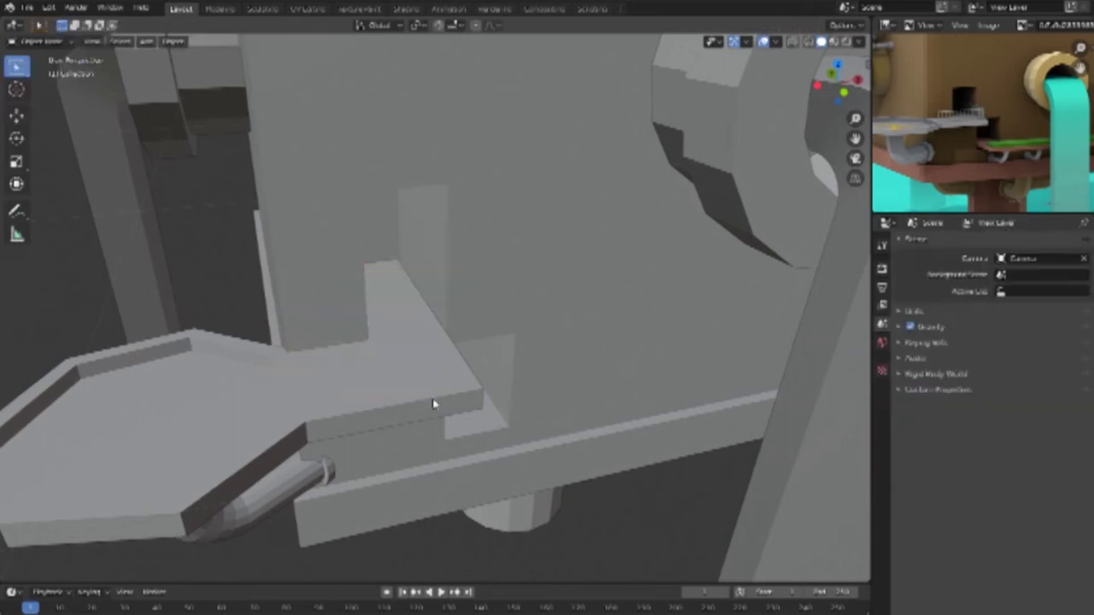
Step: Select the tray plate, view it from the back, and browse the Add > Curve options
click(433, 404)
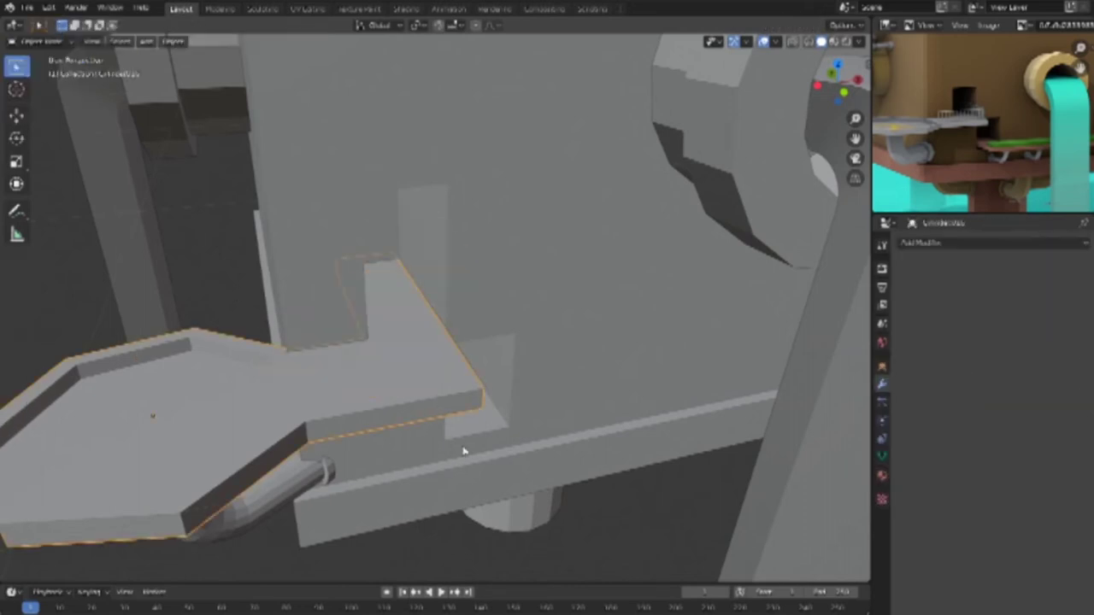
key(KP_7)
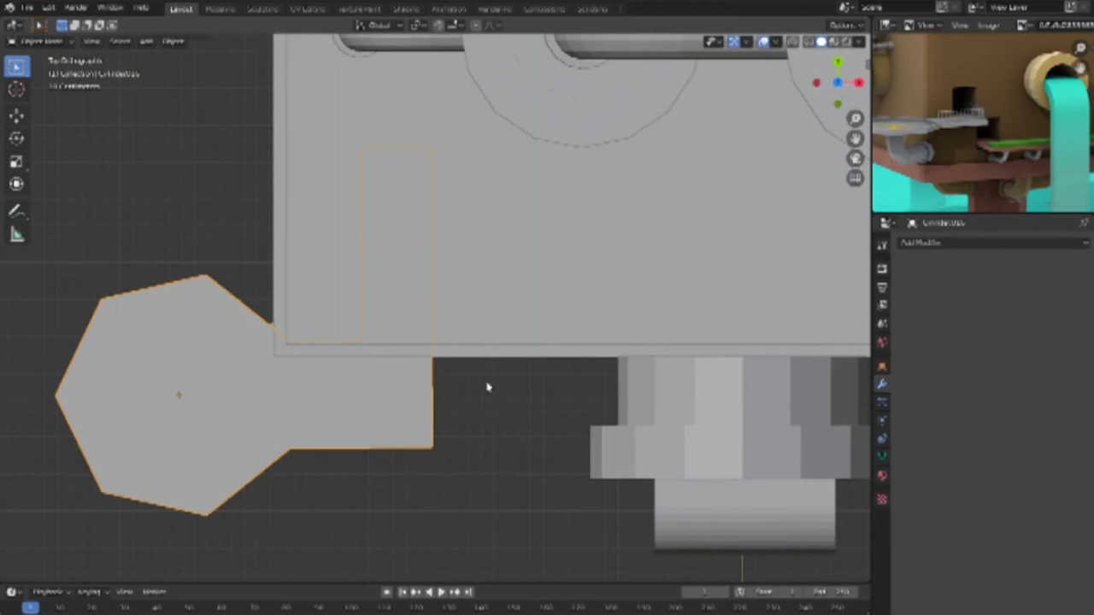
key(ctrl+KP_1)
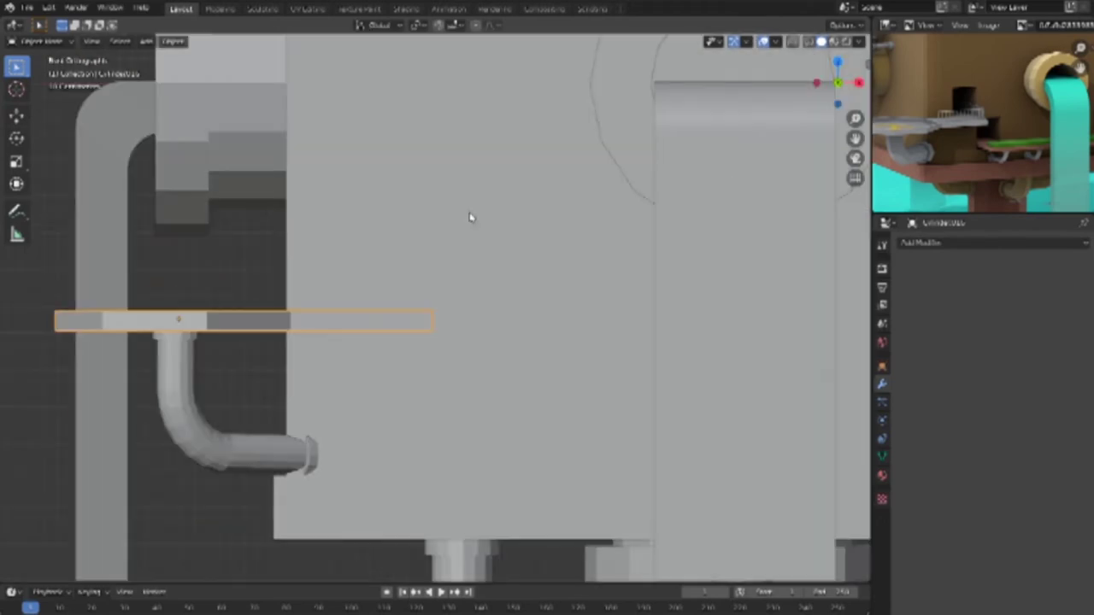
scroll(470, 219, down, 5)
scroll(473, 224, down, 3)
scroll(438, 310, up, 5)
scroll(424, 319, up, 1)
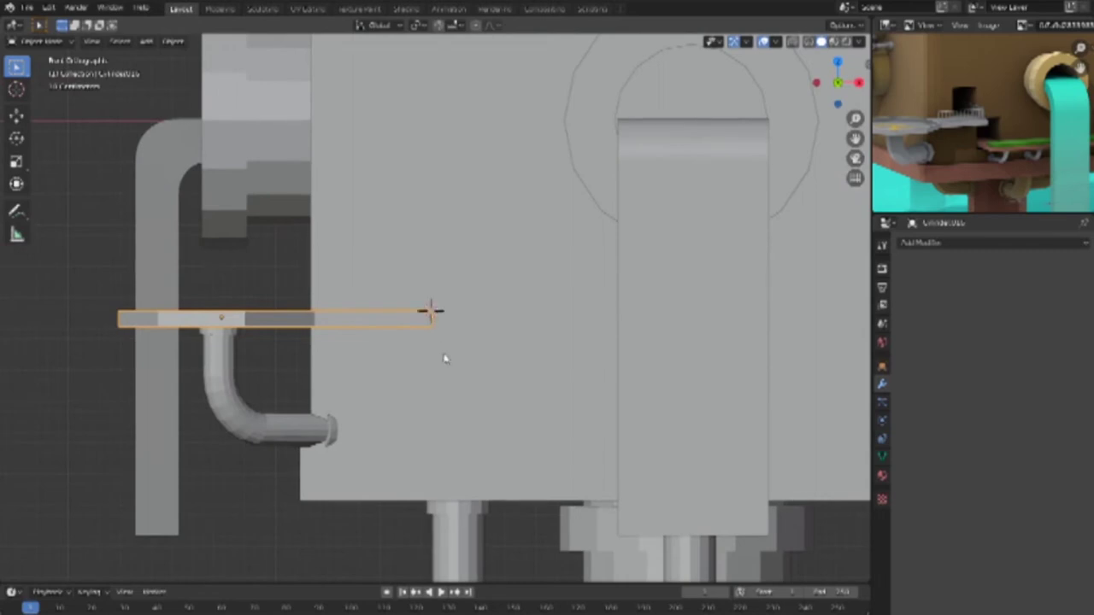
key(shift+a)
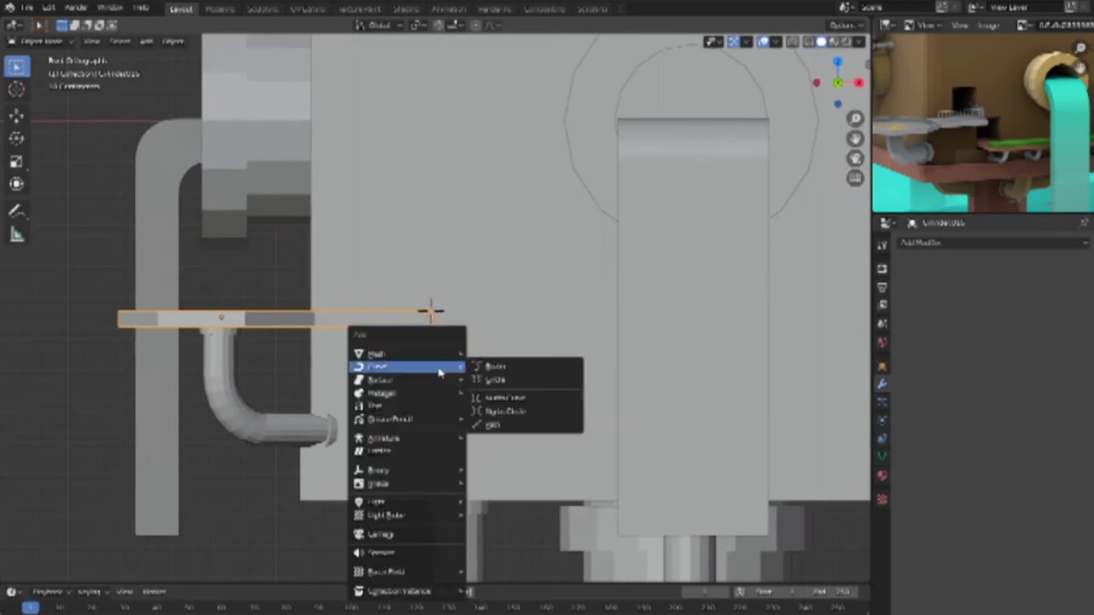
click(146, 41)
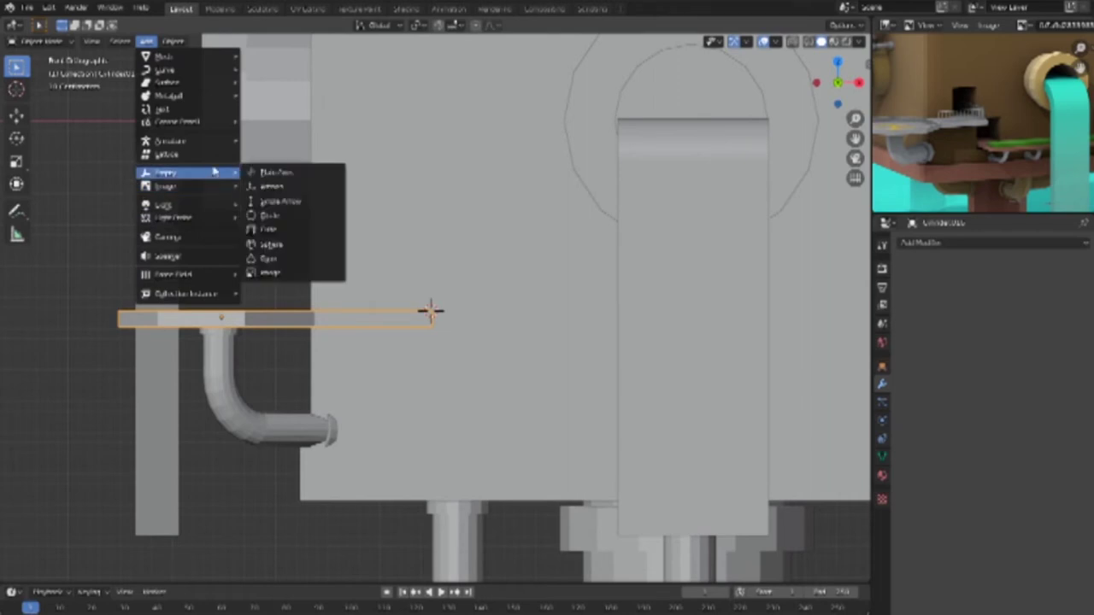
mouse_move(165, 69)
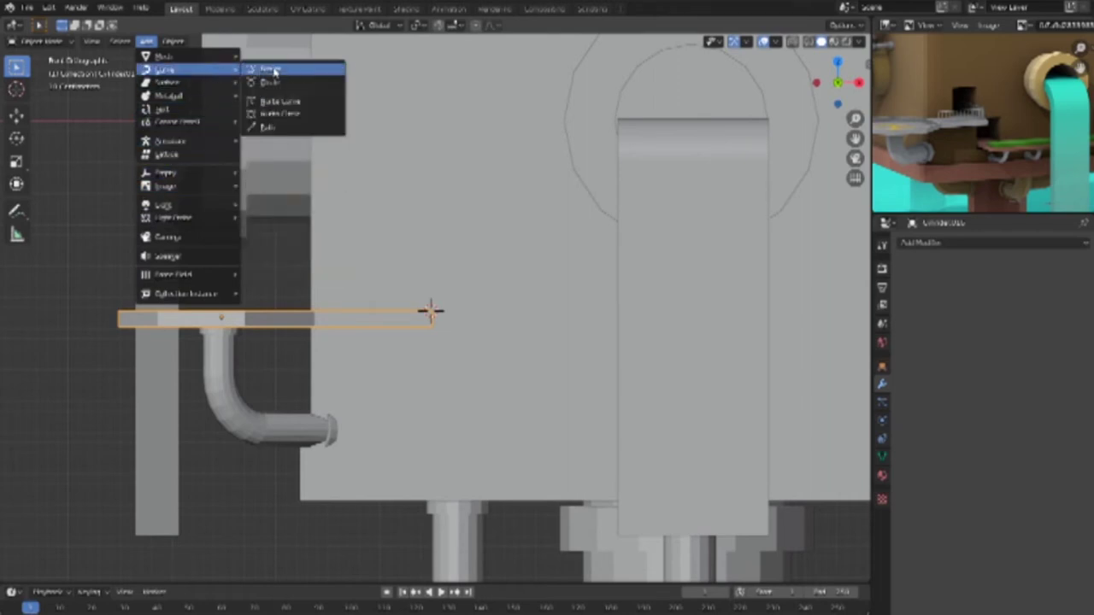
Step: Add a Bezier curve to the scene, then undo it
click(274, 72)
scroll(529, 422, up, 3)
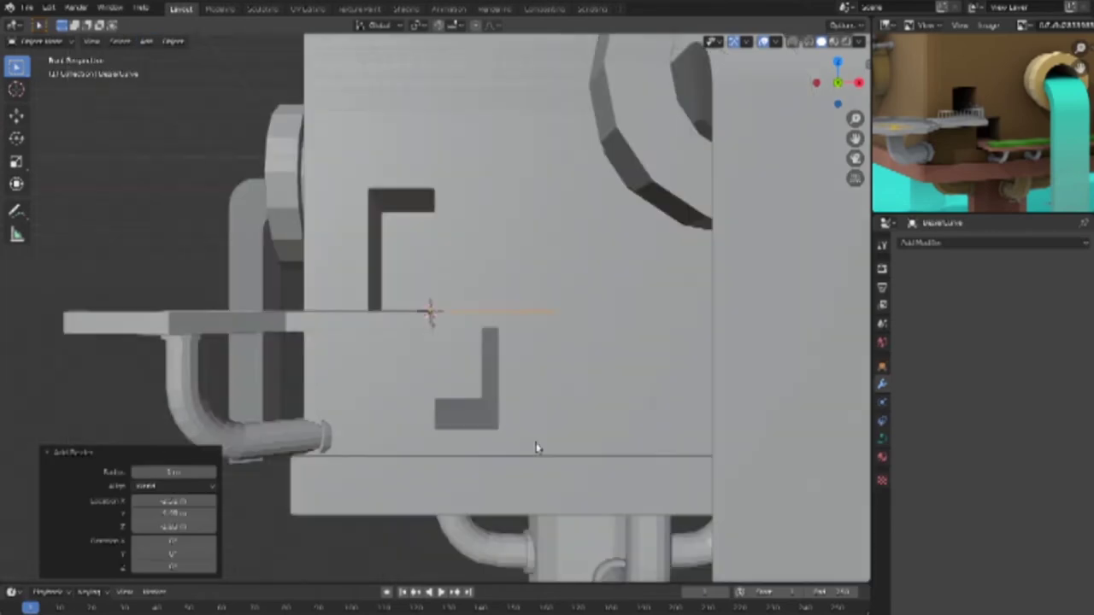
middle_drag(530, 422, 503, 442)
key(ctrl+z)
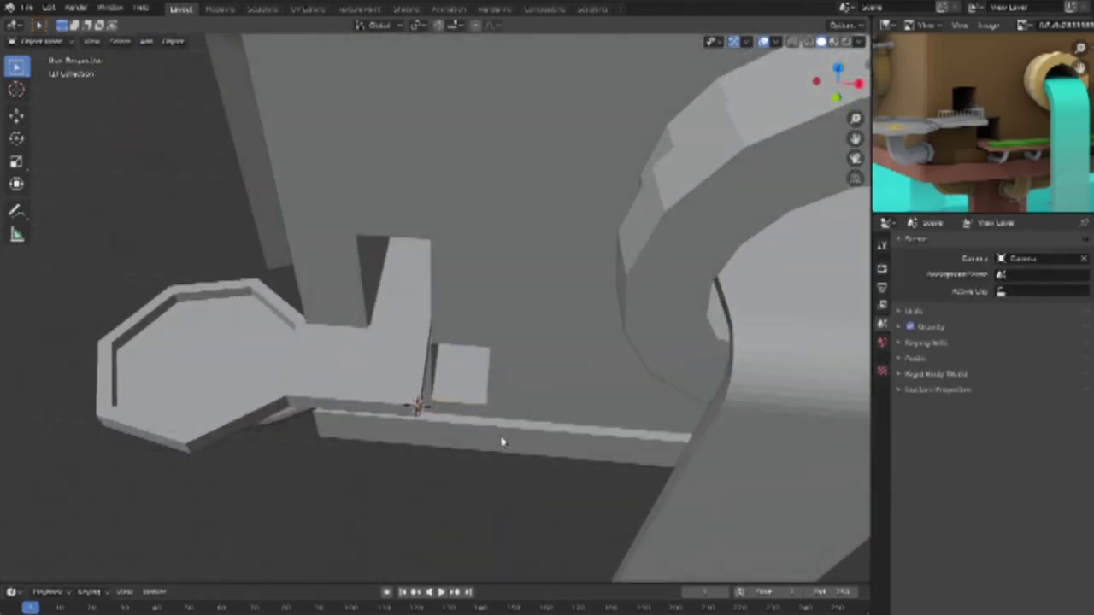
Step: Duplicate faces of the hexagonal tray, move the copy along Z, and separate it into its own object
click(348, 385)
key(Tab)
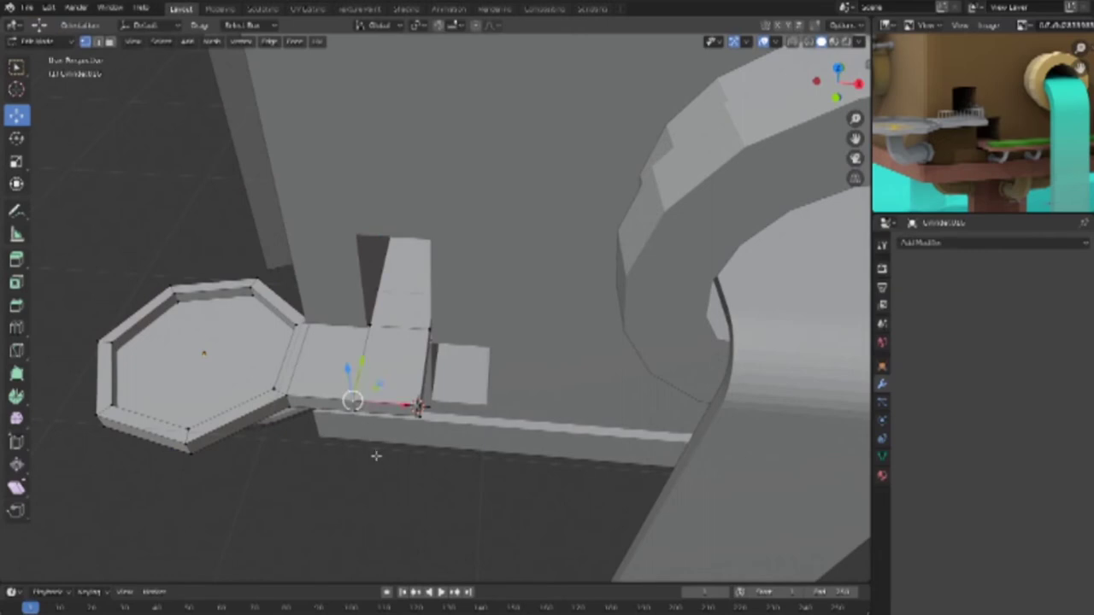
key(g)
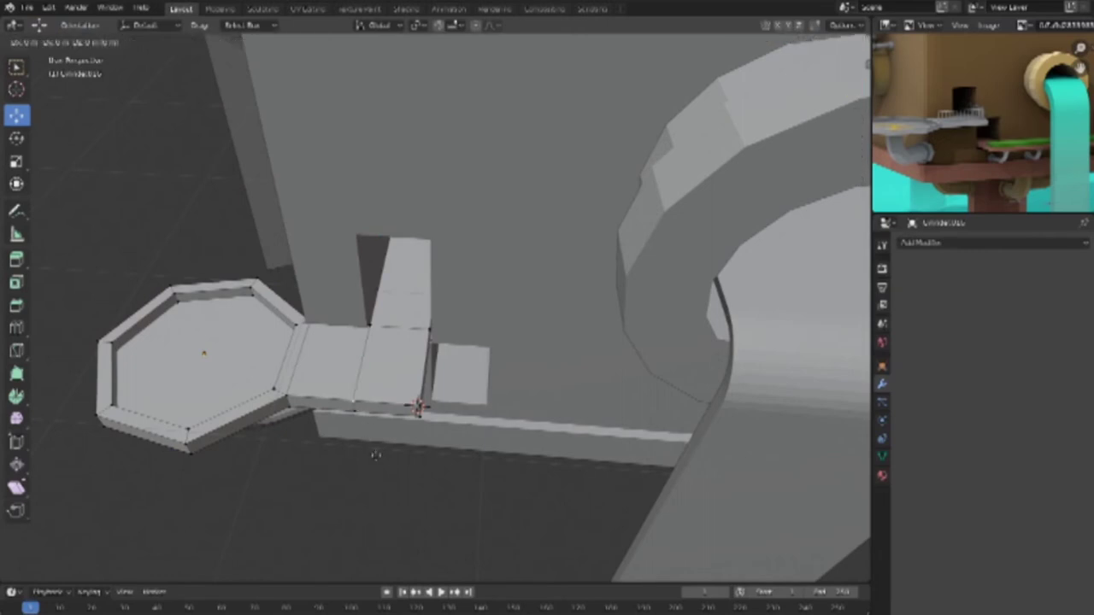
key(z)
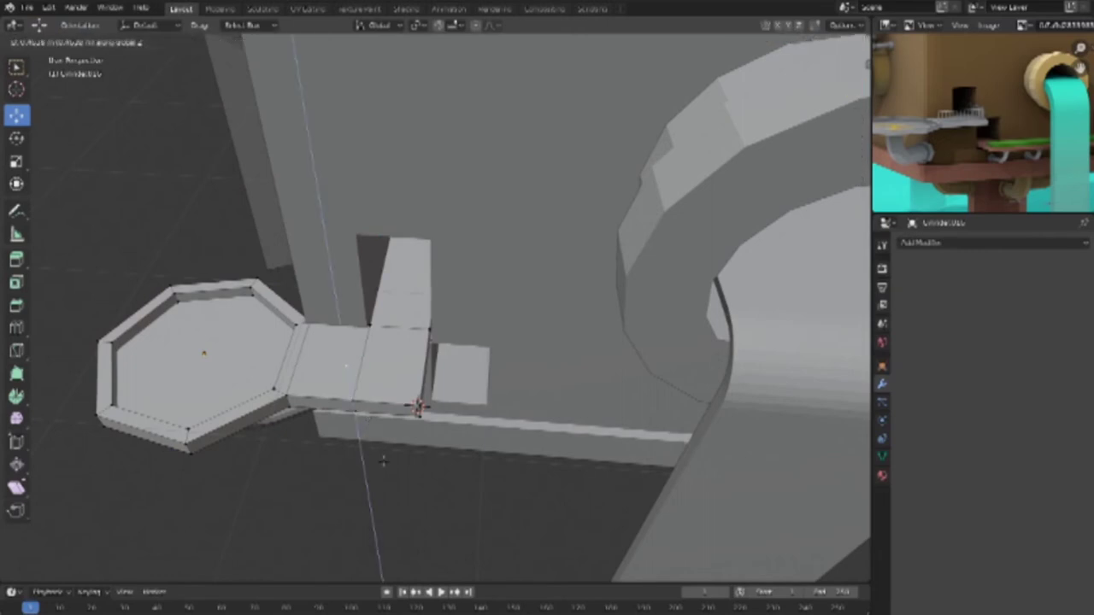
click(383, 461)
right_click(346, 367)
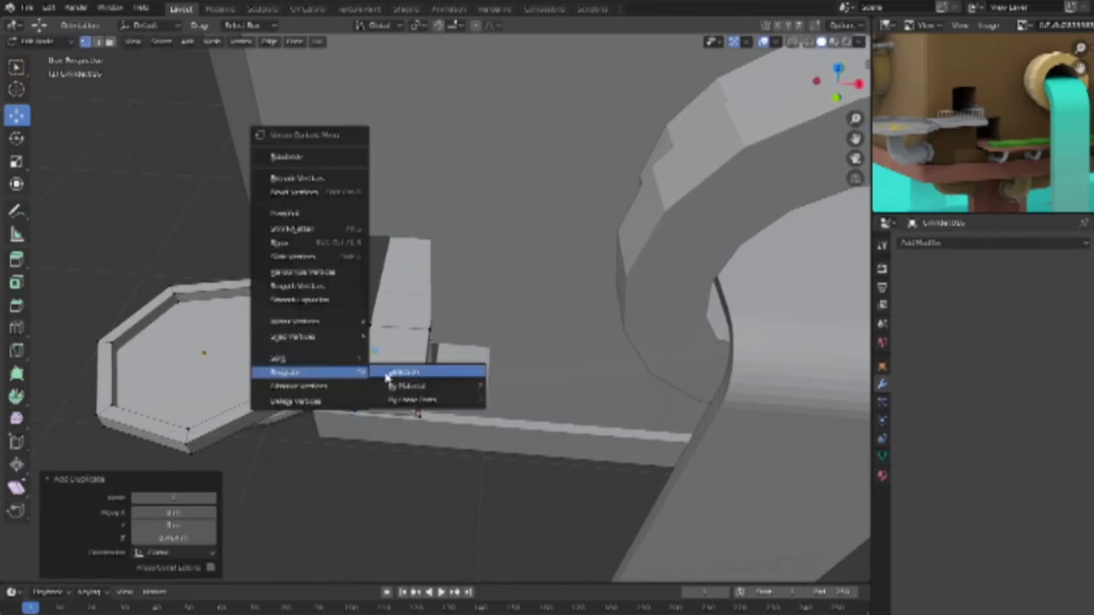
click(387, 383)
Step: In wireframe from the side, box-select the geometry beside the tray arm
mouse_move(407, 472)
middle_down()
mouse_move(419, 396)
mouse_move(364, 396)
middle_up()
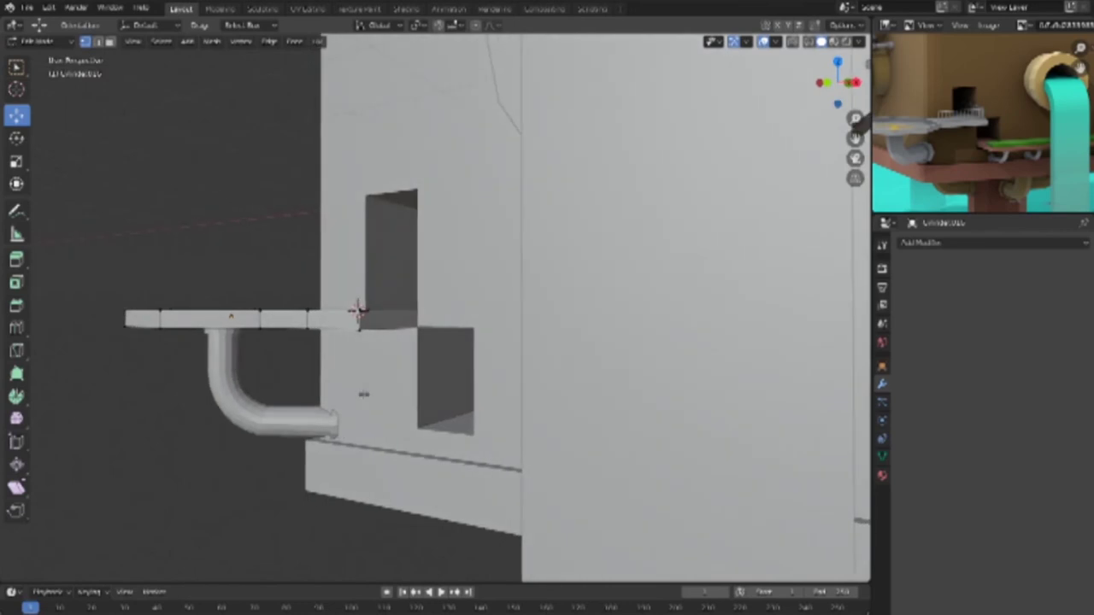
key(shift+z)
drag(270, 228, 338, 287)
click(39, 41)
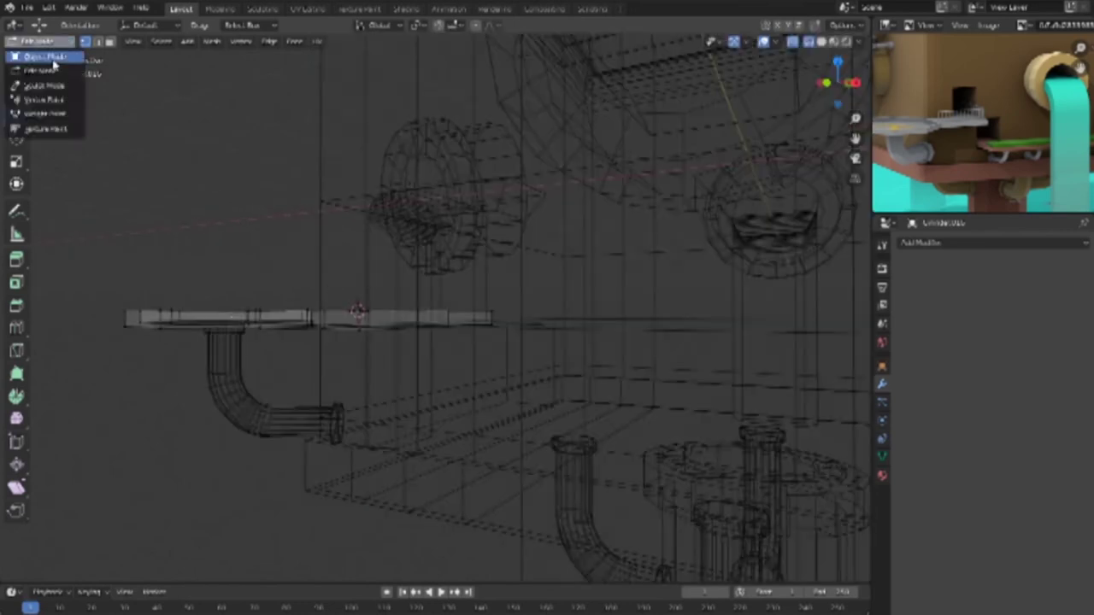
Step: Back in Object Mode, box-select the cabinet body, then select the shelf plank instead
click(43, 57)
drag(220, 190, 362, 301)
click(282, 263)
drag(274, 267, 355, 301)
mouse_move(362, 313)
middle_down()
mouse_move(393, 398)
mouse_move(411, 377)
mouse_move(385, 367)
middle_up()
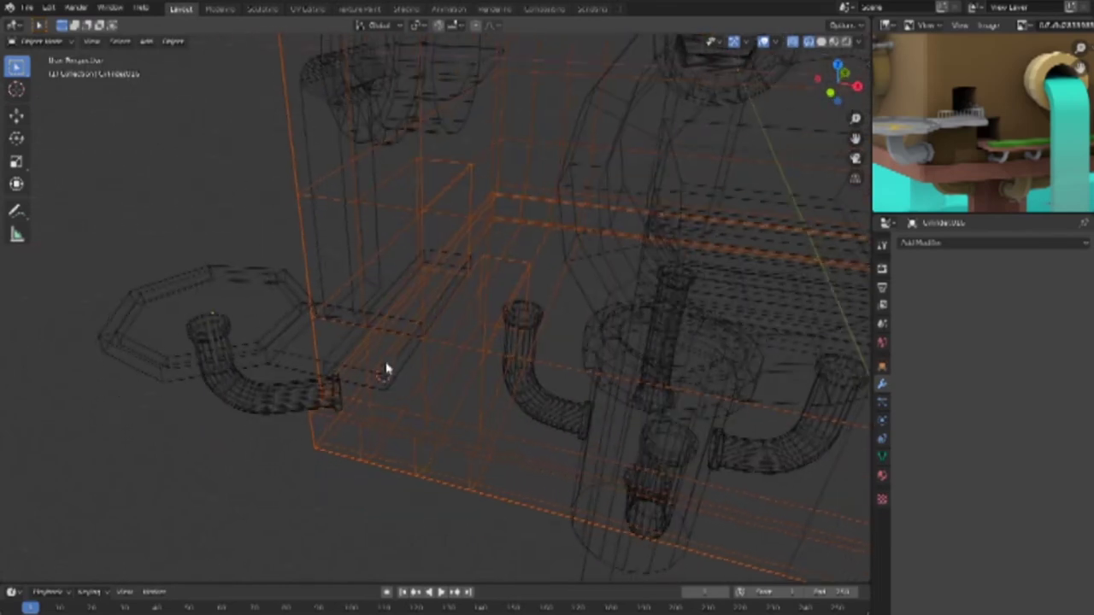
click(288, 408)
click(286, 356)
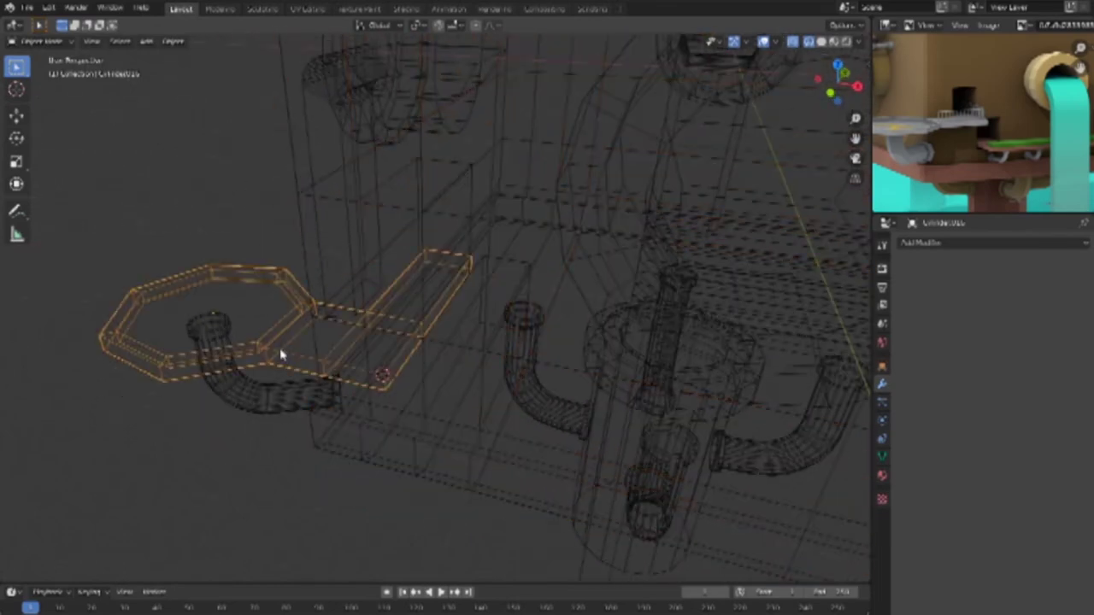
Step: Slide and raise a corner vertex of the shelf plank, then separate the selection into its own object
key(Tab)
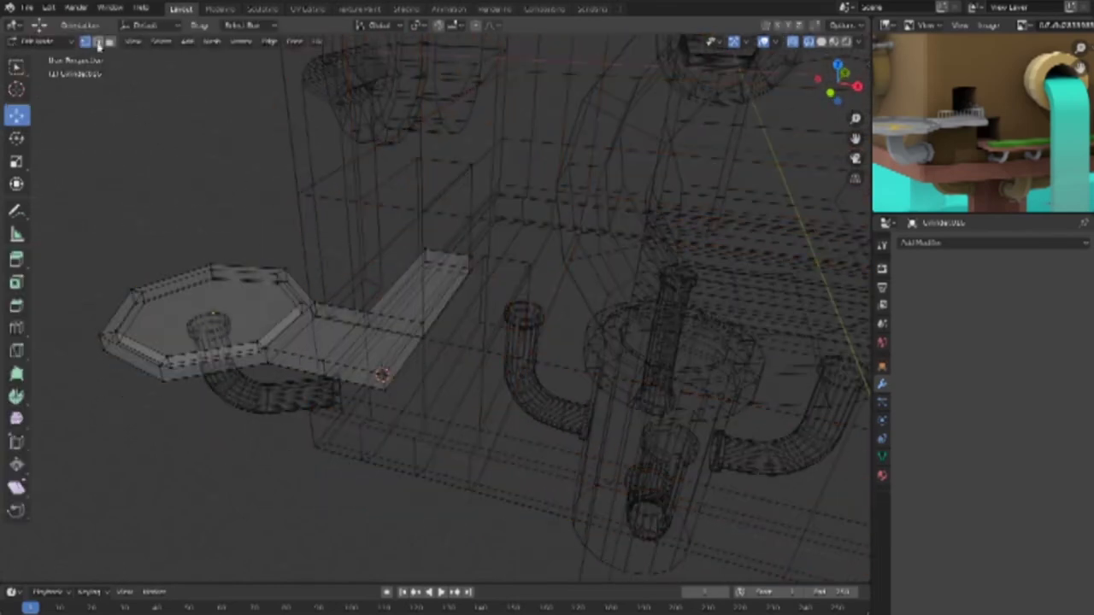
click(304, 356)
key(shift+v)
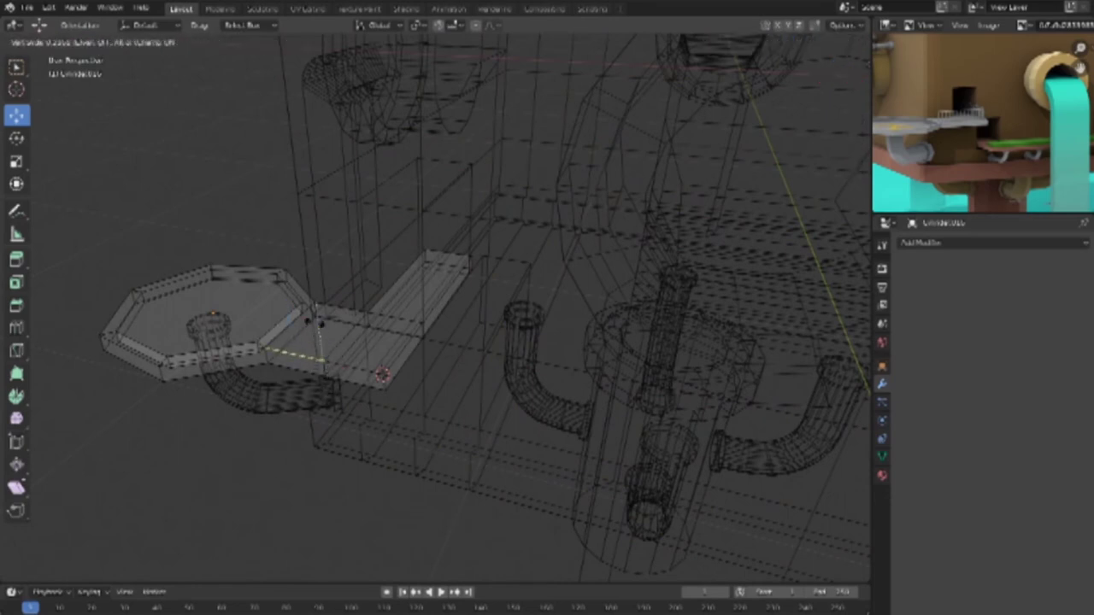
click(427, 387)
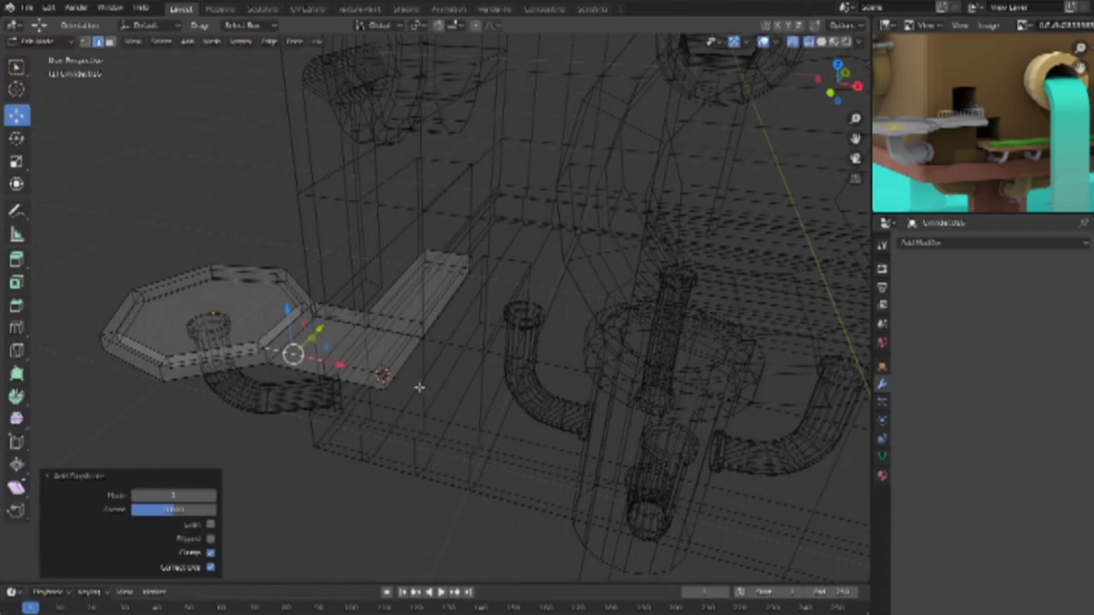
drag(291, 310, 276, 244)
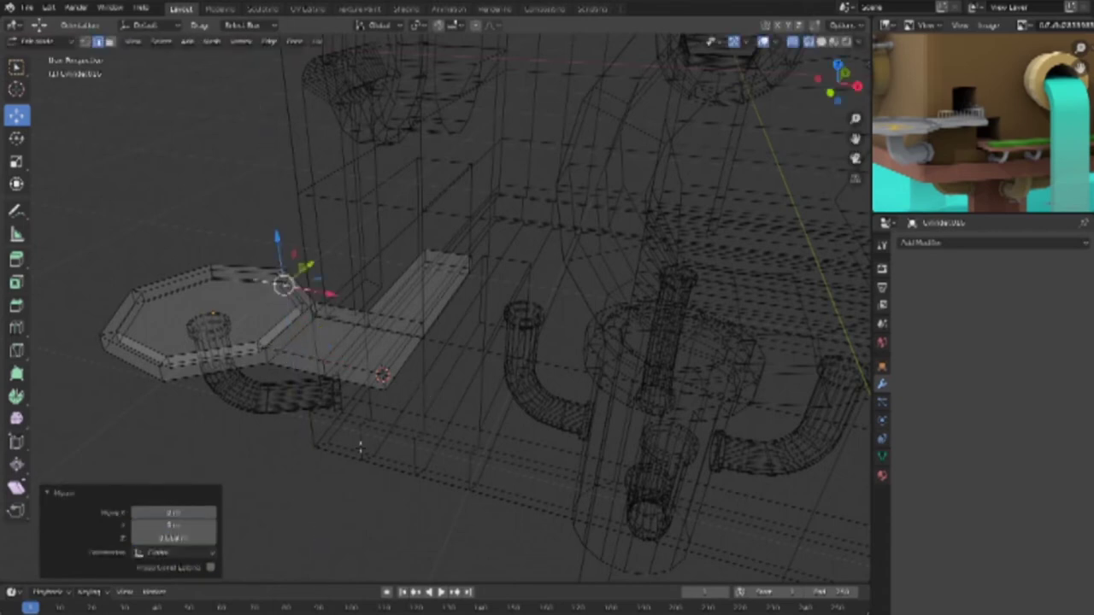
right_click(282, 287)
mouse_move(236, 366)
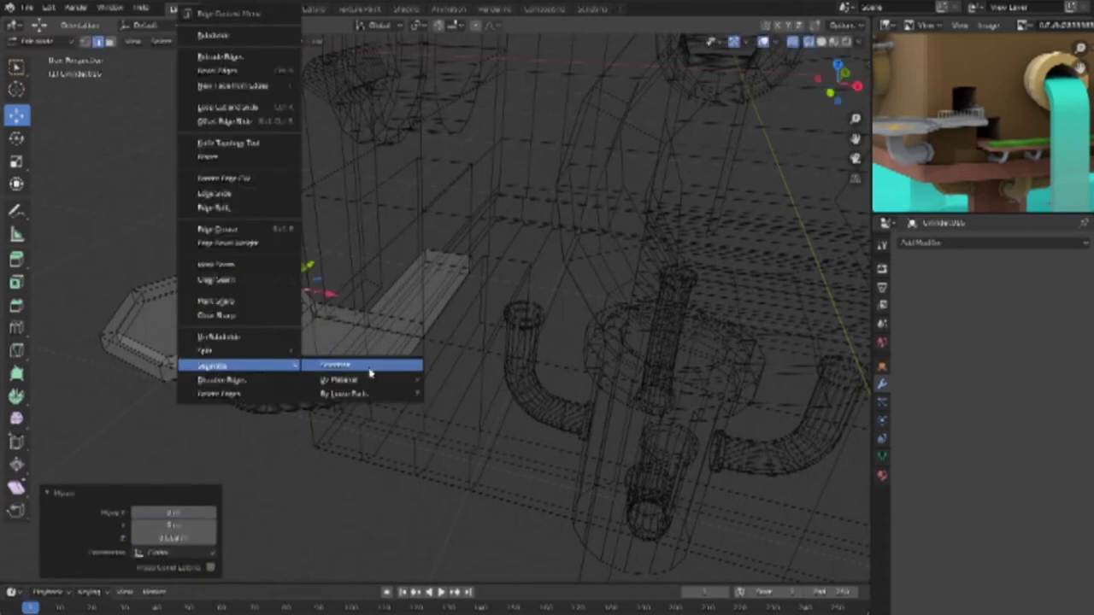
click(370, 370)
Step: Select a corner vertex of the tray arm, then leave Edit Mode and hide the selection
click(300, 288)
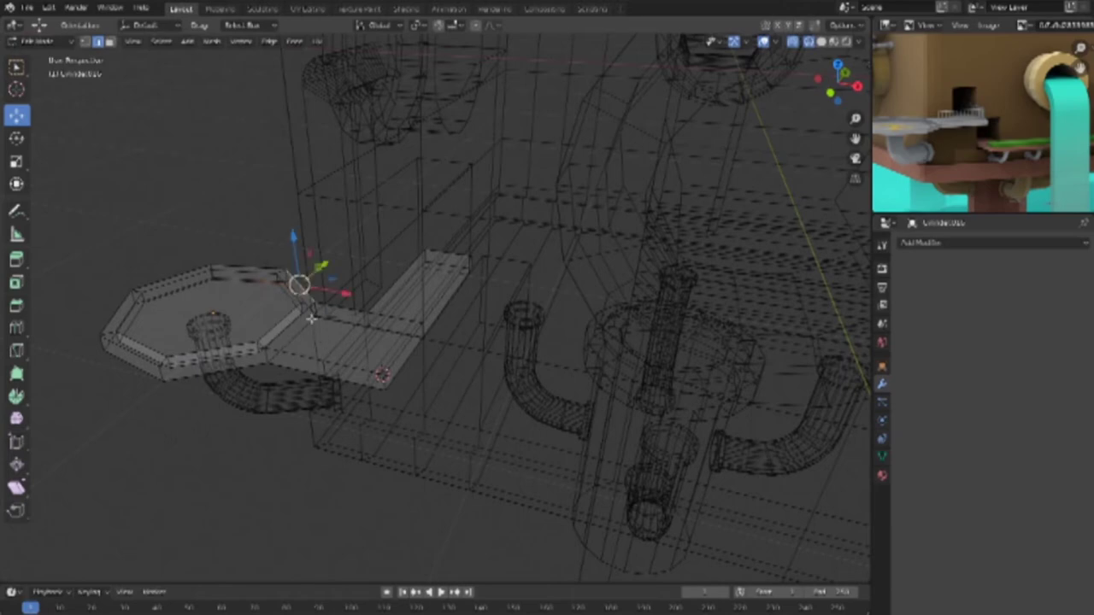
key(Tab)
key(h)
mouse_move(288, 298)
middle_down()
mouse_move(361, 325)
mouse_move(374, 367)
middle_up()
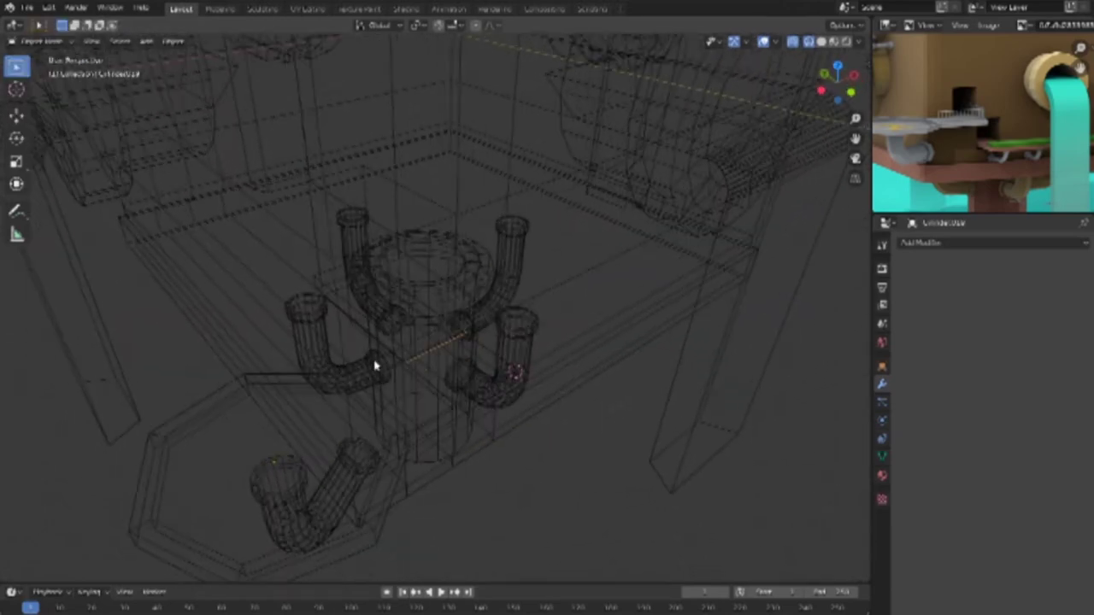
Step: Frame the thin bar in front view and add a modifier to it, then undo it
key(KP_7)
key(KP_1)
scroll(390, 313, up, 3)
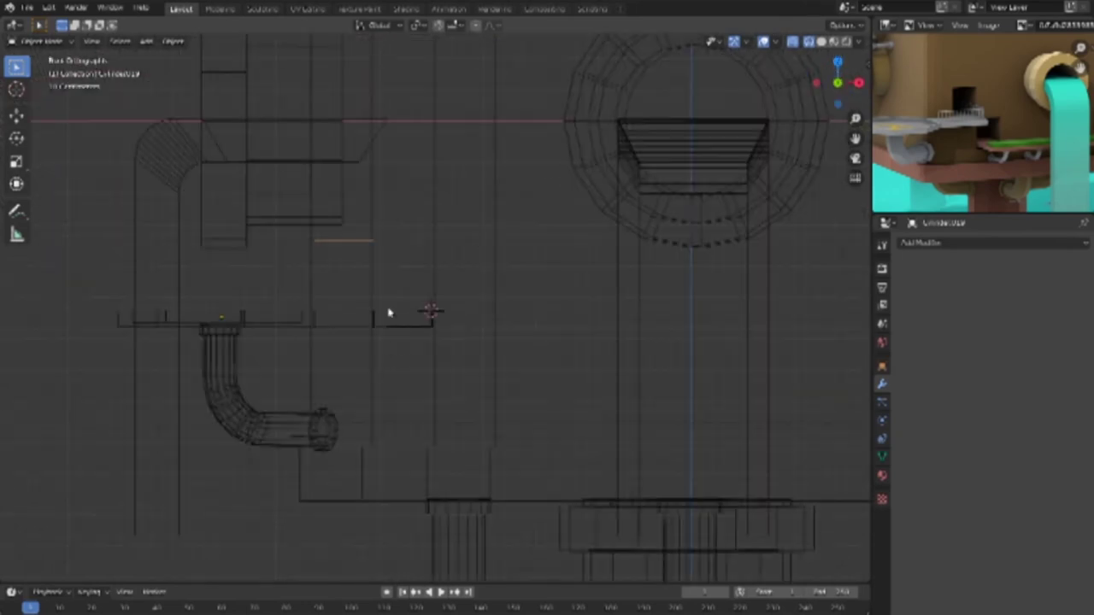
scroll(389, 312, up, 2)
scroll(388, 311, up, 2)
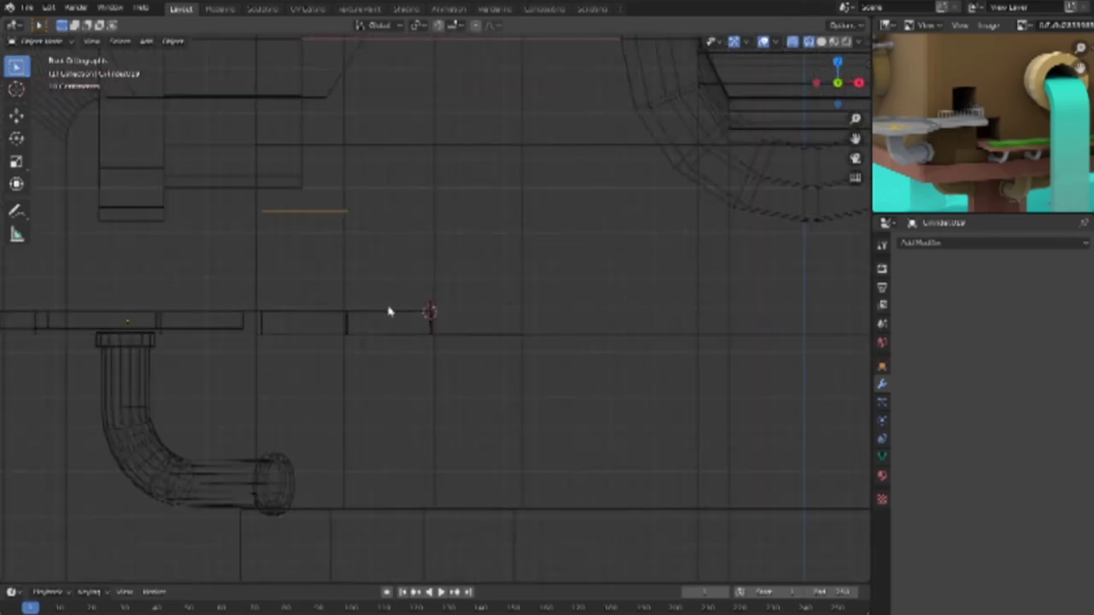
click(991, 243)
click(846, 431)
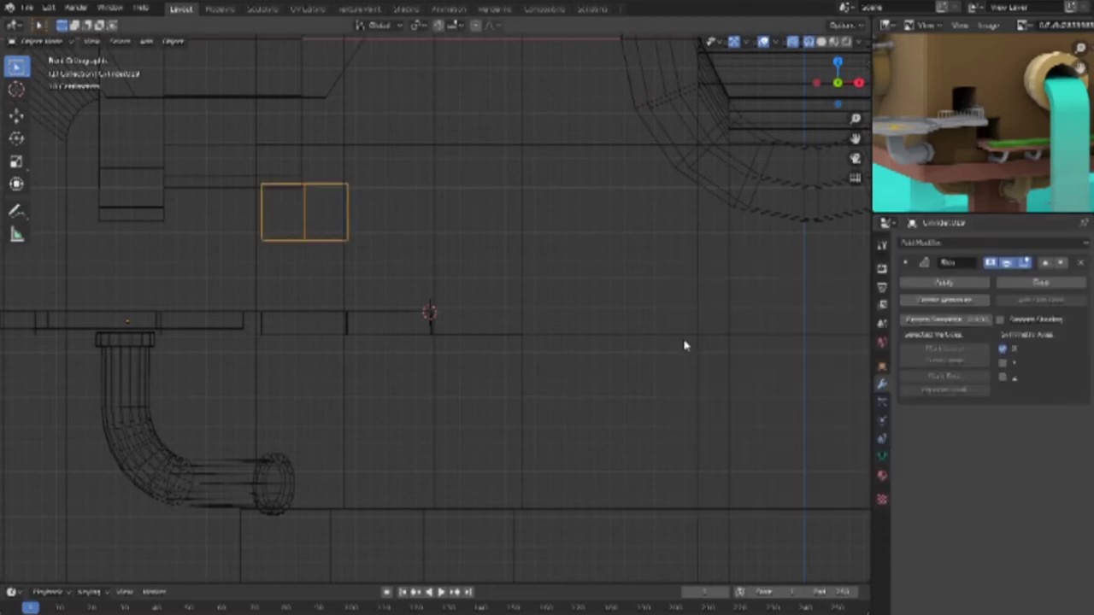
key(ctrl+z)
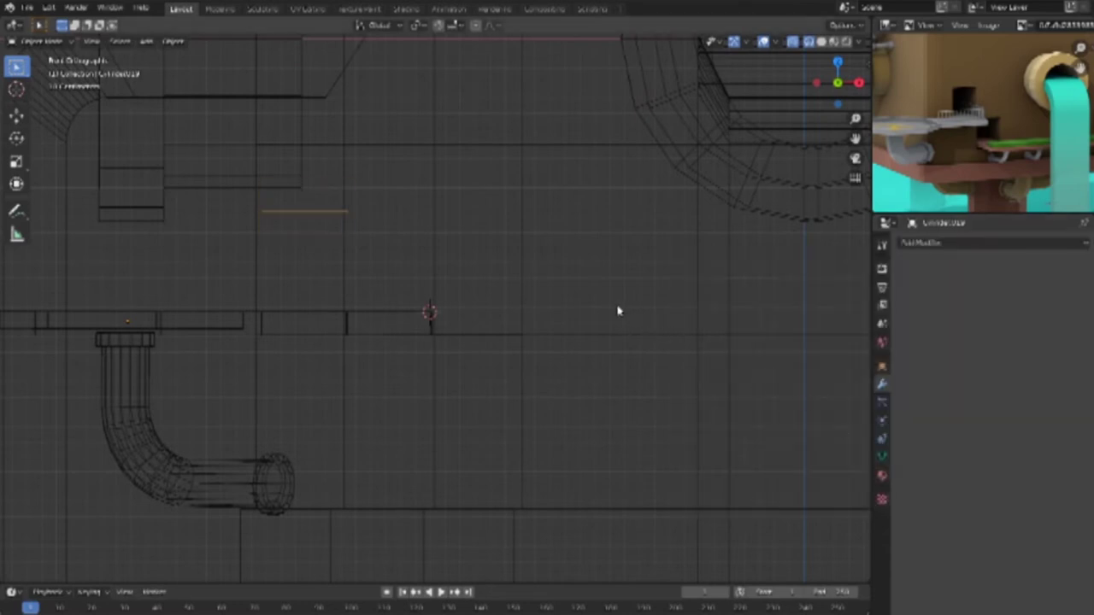
Step: Select all the bar's edges, add the modifier again, and return to solid shading
key(Tab)
drag(238, 205, 447, 259)
click(991, 242)
click(844, 418)
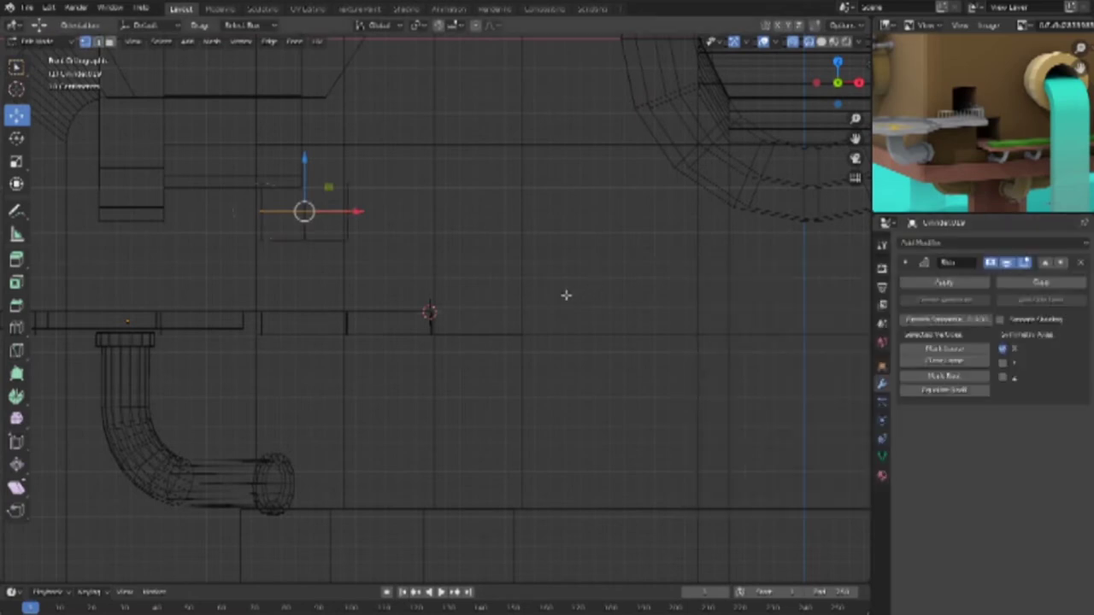
key(Tab)
key(Tab)
key(Tab)
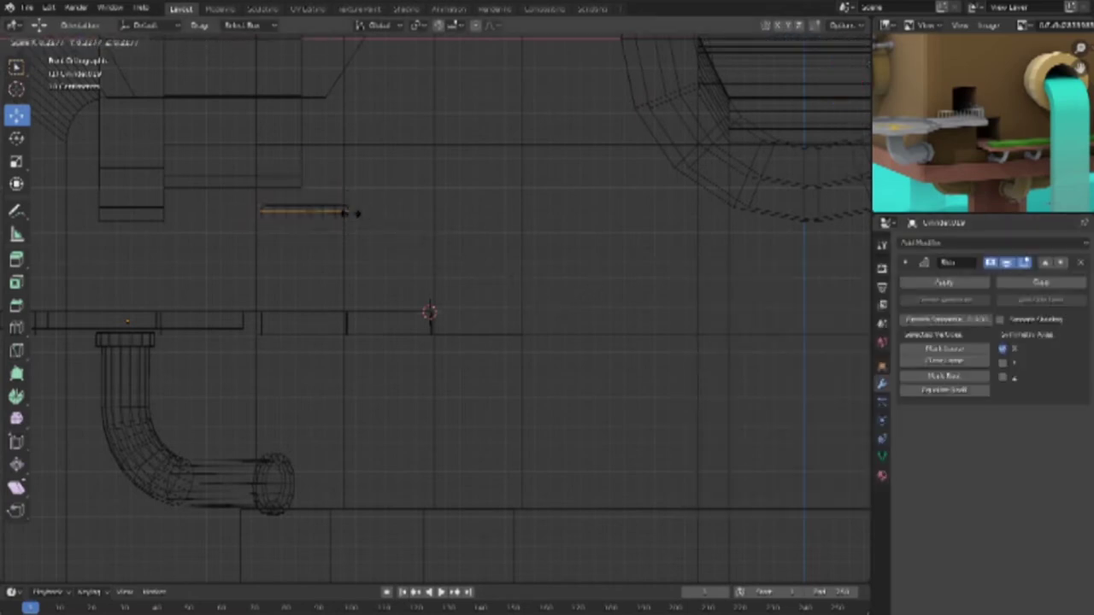
click(356, 213)
key(shift+z)
Step: Lower the thin bar onto the tray arm and scale it down
middle_drag(511, 377, 535, 366)
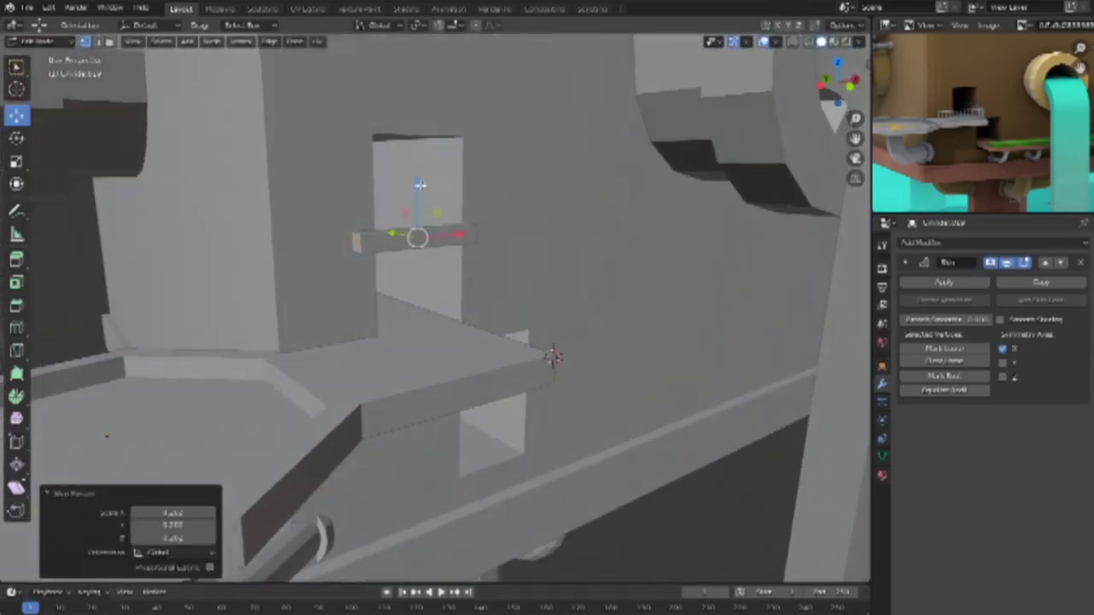
drag(413, 190, 412, 265)
mouse_move(413, 265)
middle_down()
mouse_move(415, 378)
mouse_move(435, 386)
middle_up()
key(s)
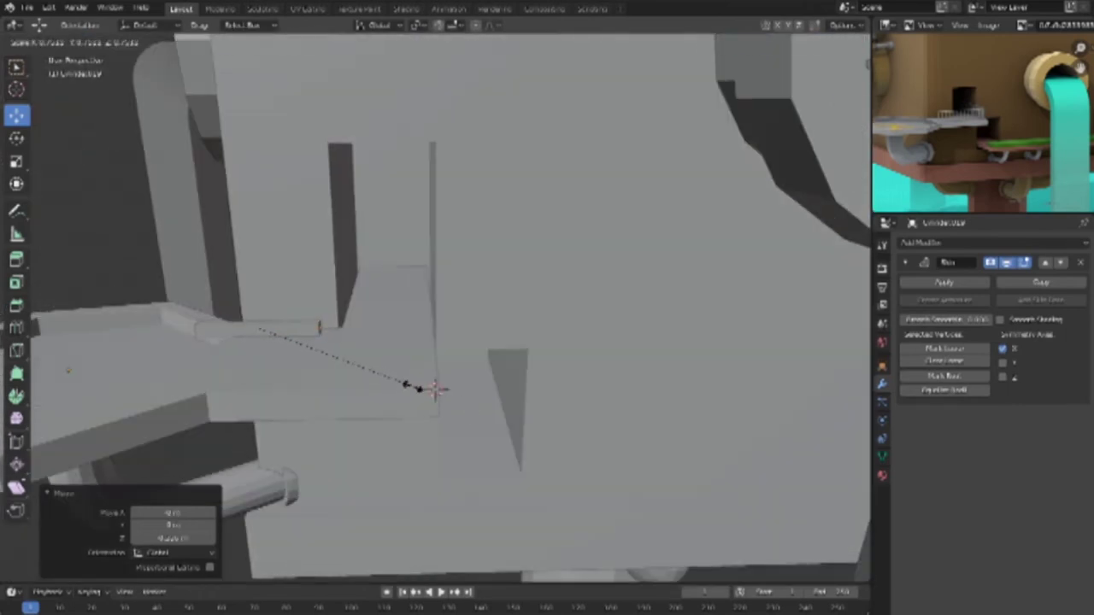
click(350, 365)
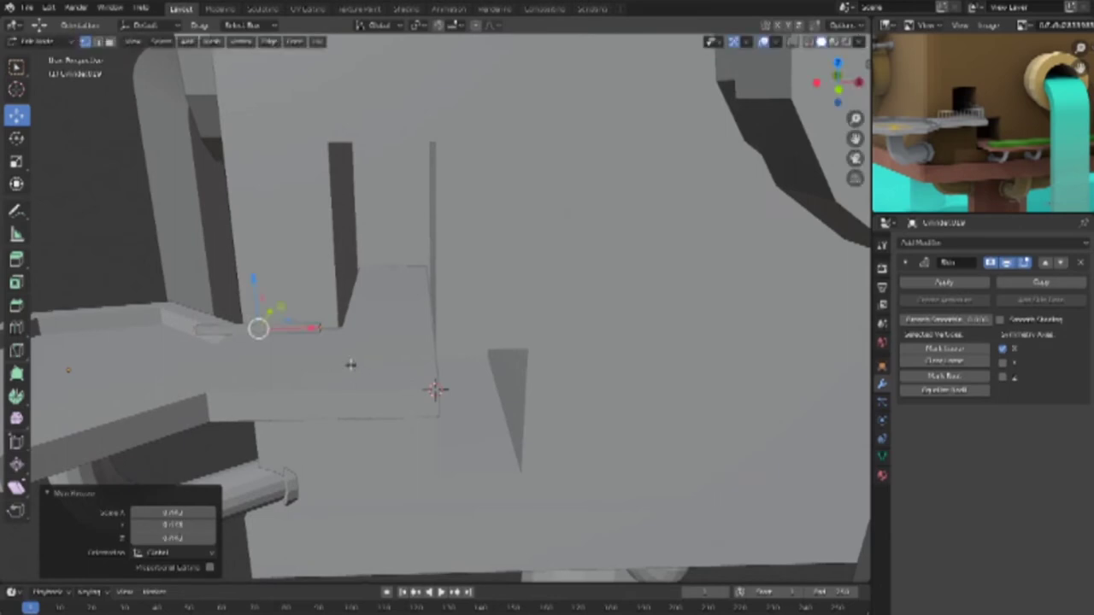
Step: Extend the bar's end edge along the X axis to lengthen the rail
key(KP_1)
scroll(147, 154, up, 1)
scroll(148, 154, up, 1)
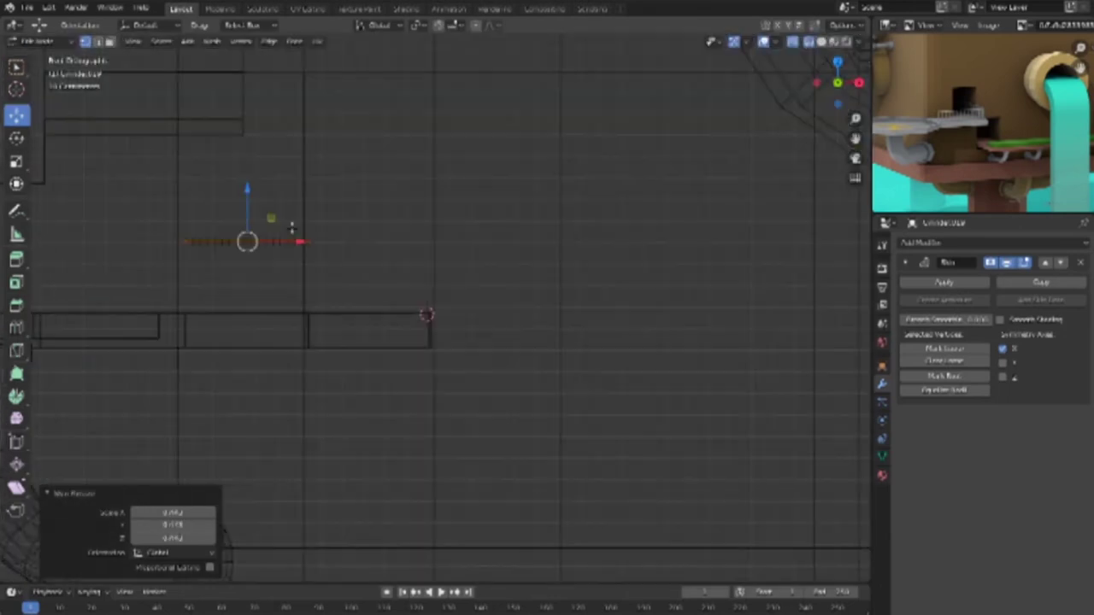
click(343, 271)
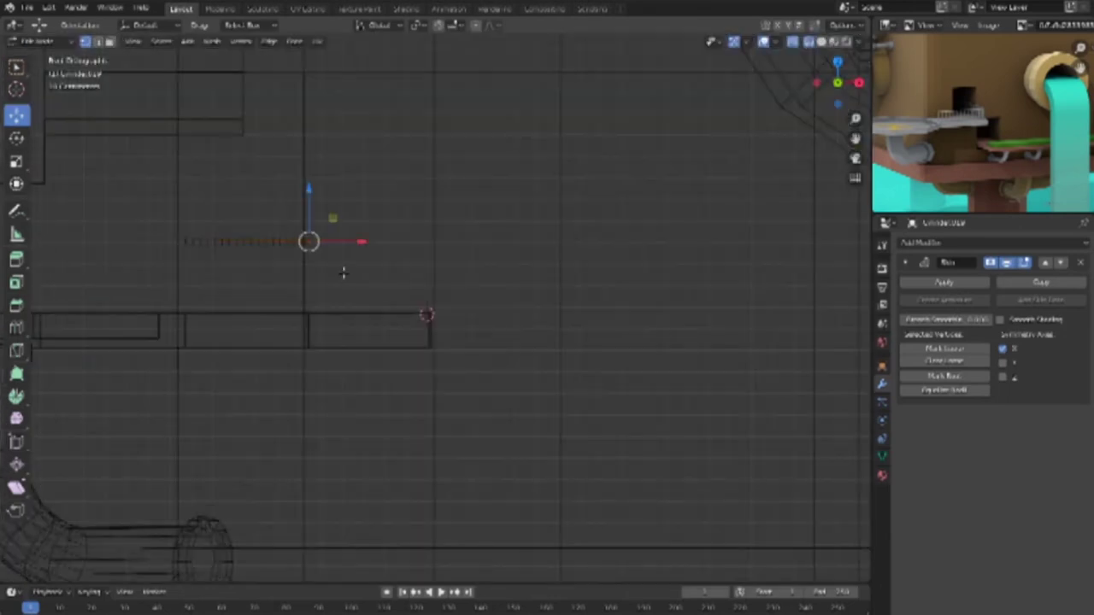
key(g)
key(x)
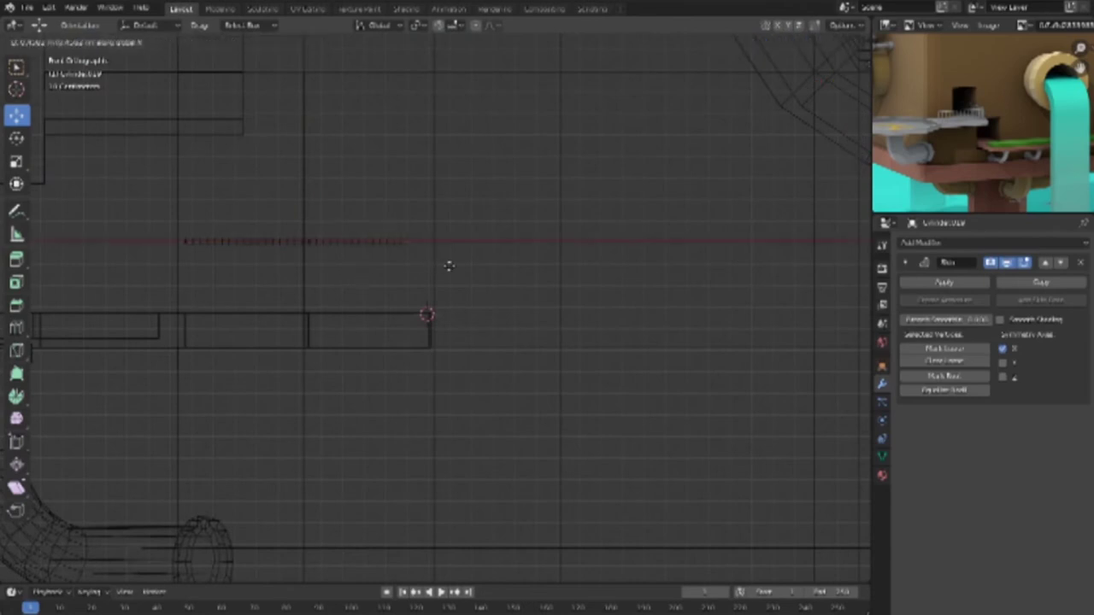
click(482, 277)
Step: From the top view, extrude a Y-axis segment so the rail turns up beside the body, resizing the corner
key(KP_8)
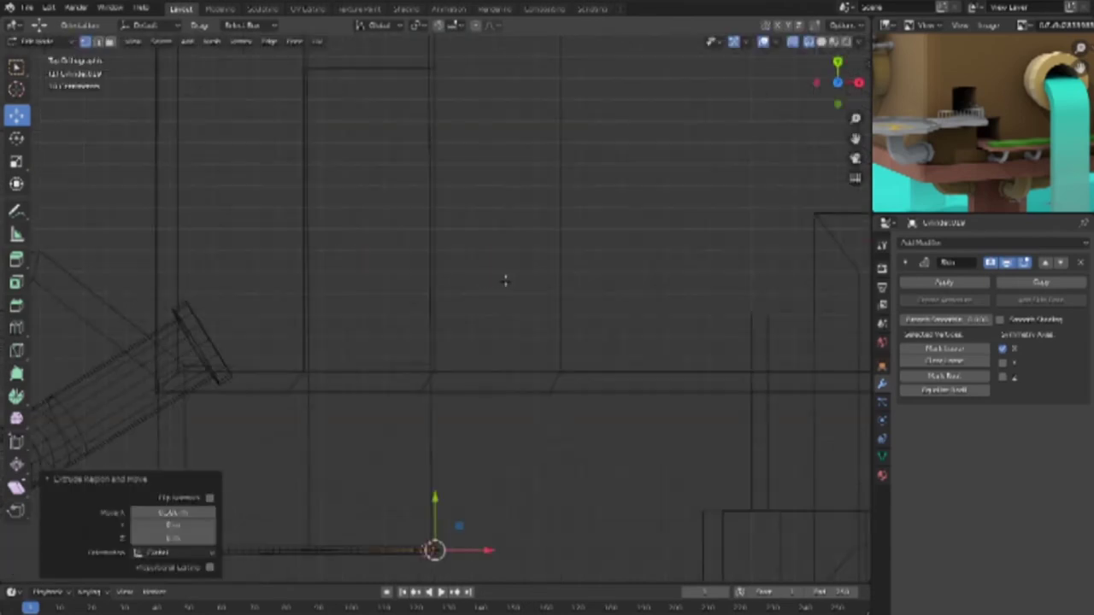
key(KP_8)
key(e)
key(y)
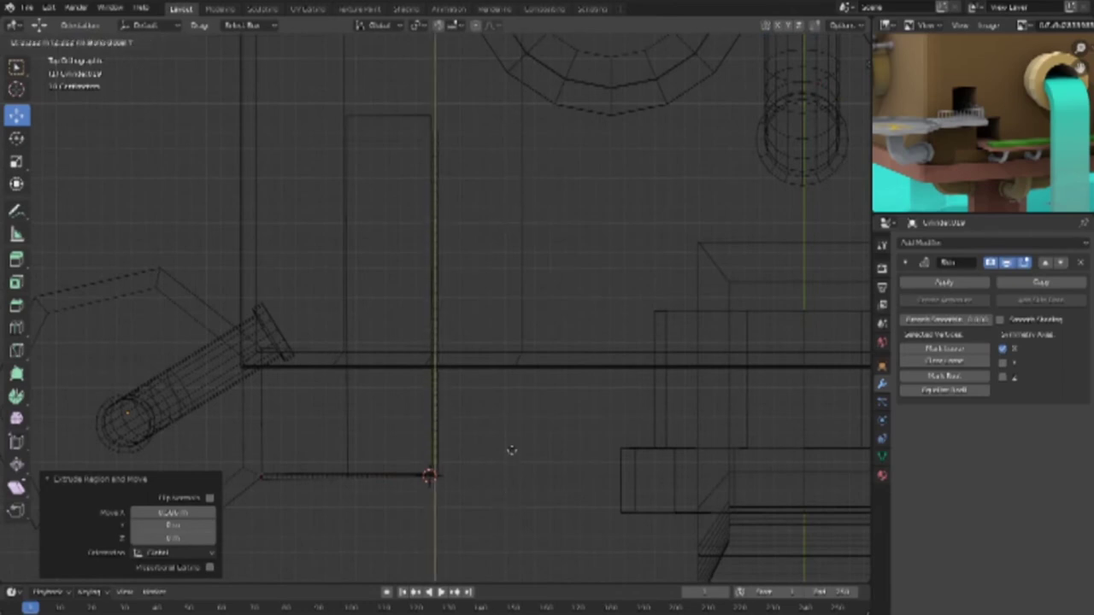
click(508, 476)
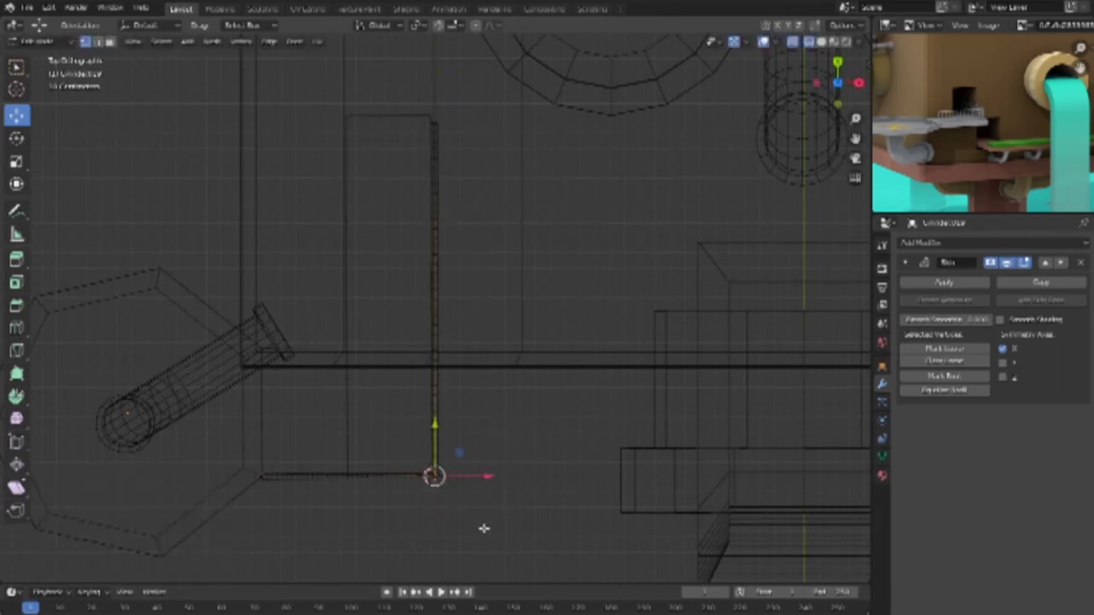
key(s)
click(468, 483)
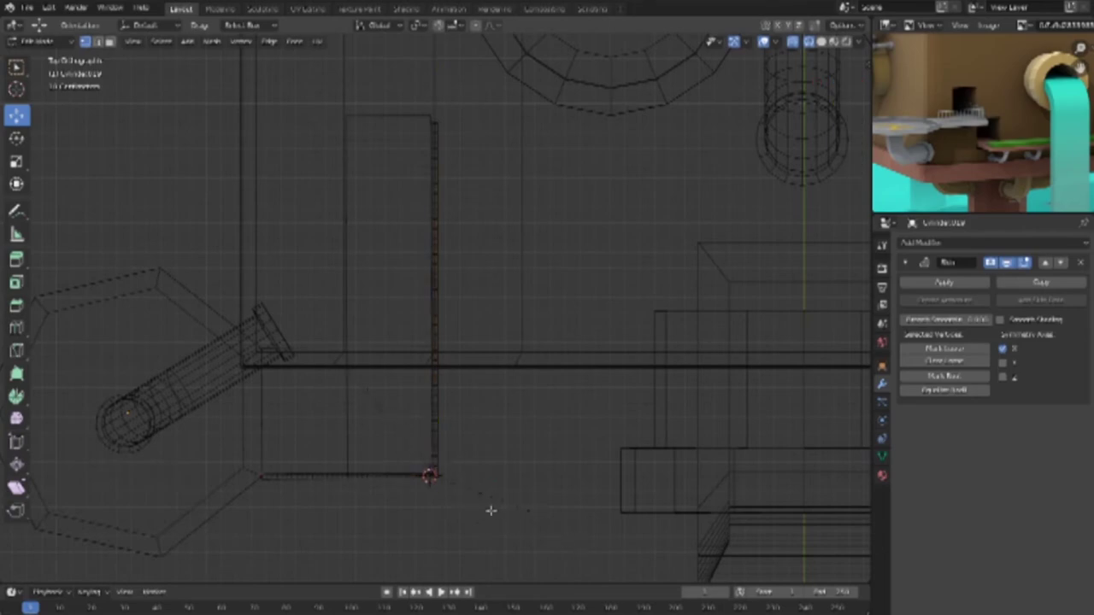
click(518, 518)
mouse_move(518, 520)
middle_down()
mouse_move(505, 421)
mouse_move(492, 430)
middle_up()
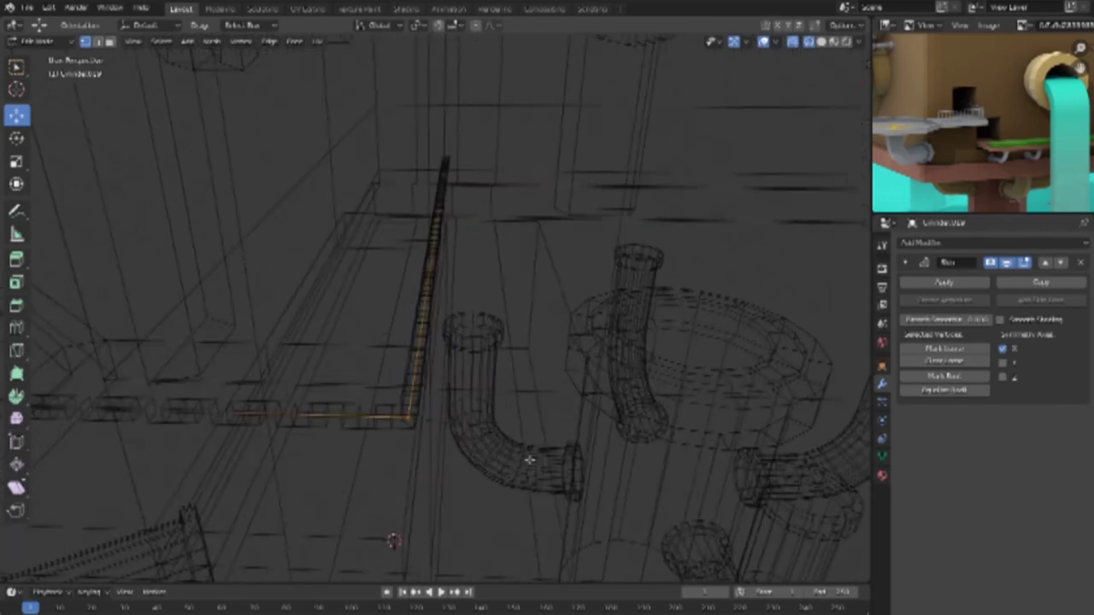
right_click(471, 467)
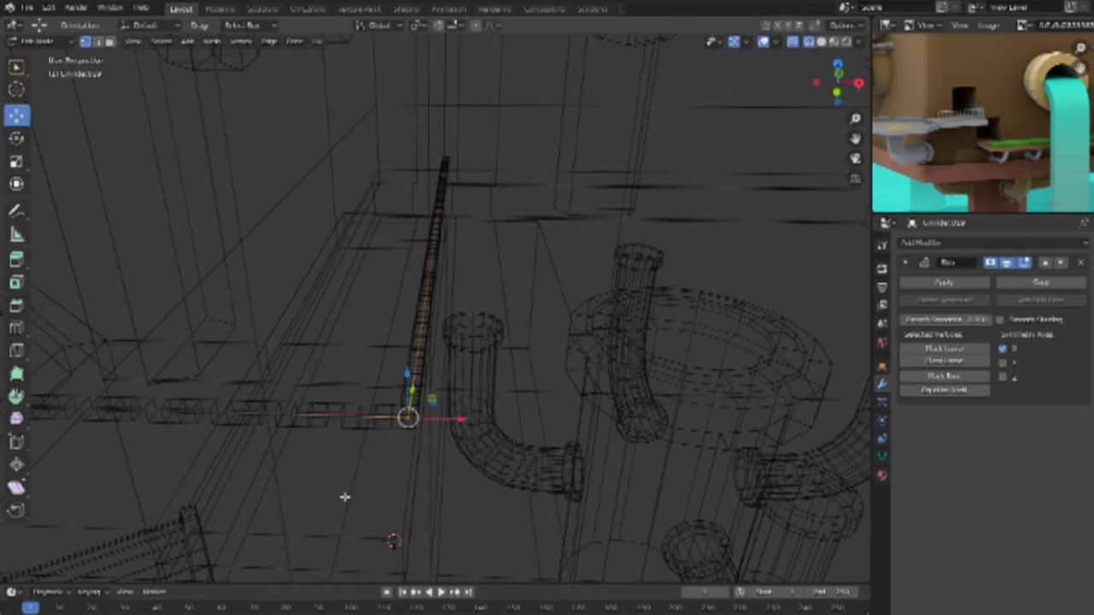
Step: Apply the rail's Skin modifier and return to Object Mode in solid shading
key(Tab)
click(944, 282)
key(Tab)
mouse_move(416, 455)
middle_down()
mouse_move(359, 459)
mouse_move(435, 461)
mouse_move(490, 439)
mouse_move(488, 469)
mouse_move(454, 469)
mouse_move(451, 459)
middle_up()
key(Tab)
key(shift+z)
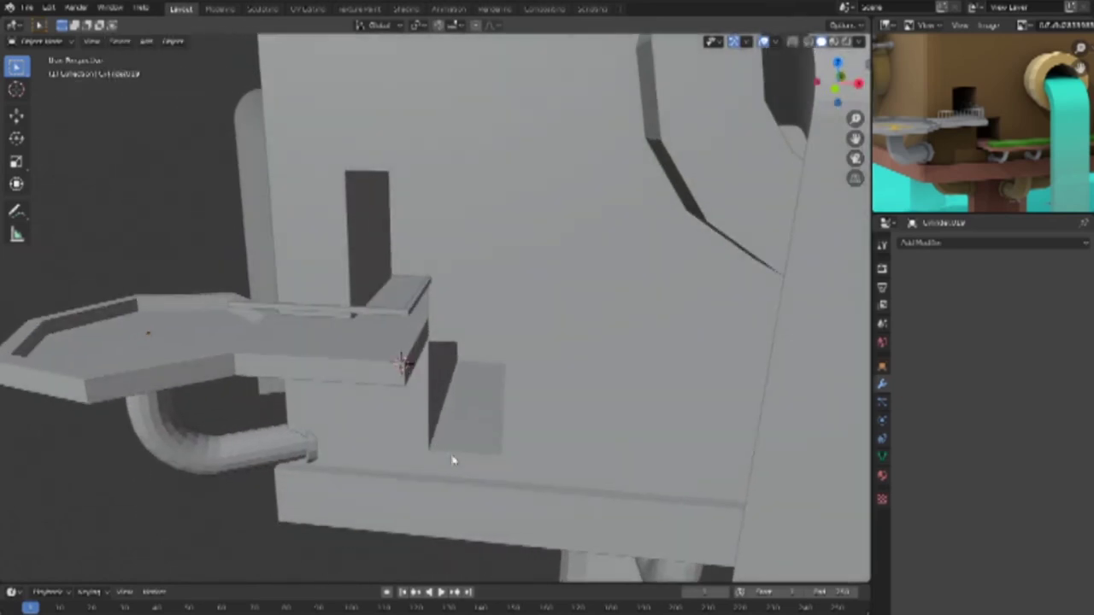
Step: View the rail's corner from directly above in wireframe, zoomed in
key(KP_7)
key(shift+z)
scroll(388, 302, up, 2)
scroll(367, 271, up, 2)
scroll(358, 352, up, 2)
shift+middle_drag(358, 351, 464, 345)
scroll(259, 334, up, 1)
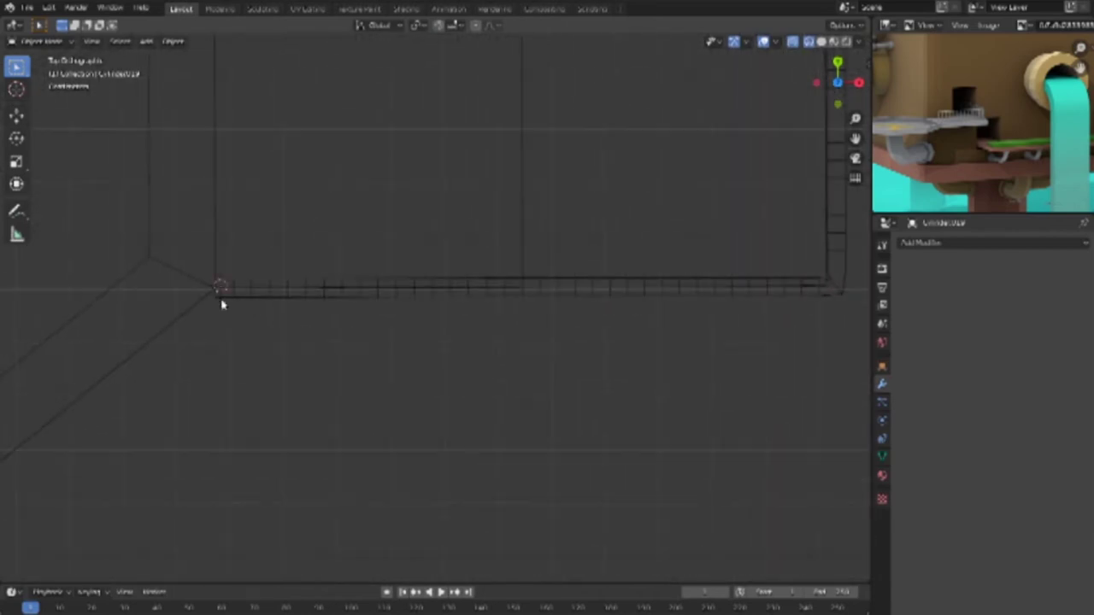
key(shift+a)
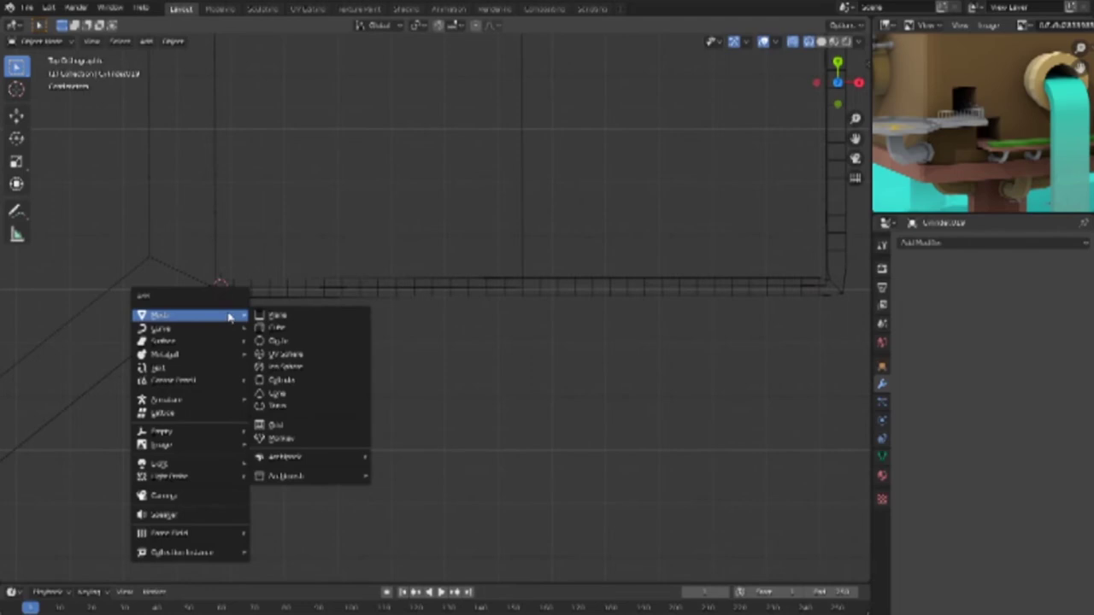
Step: Add a small cube at the rail corner, replacing an accidentally added plane, and shrink it
click(276, 315)
key(ctrl+z)
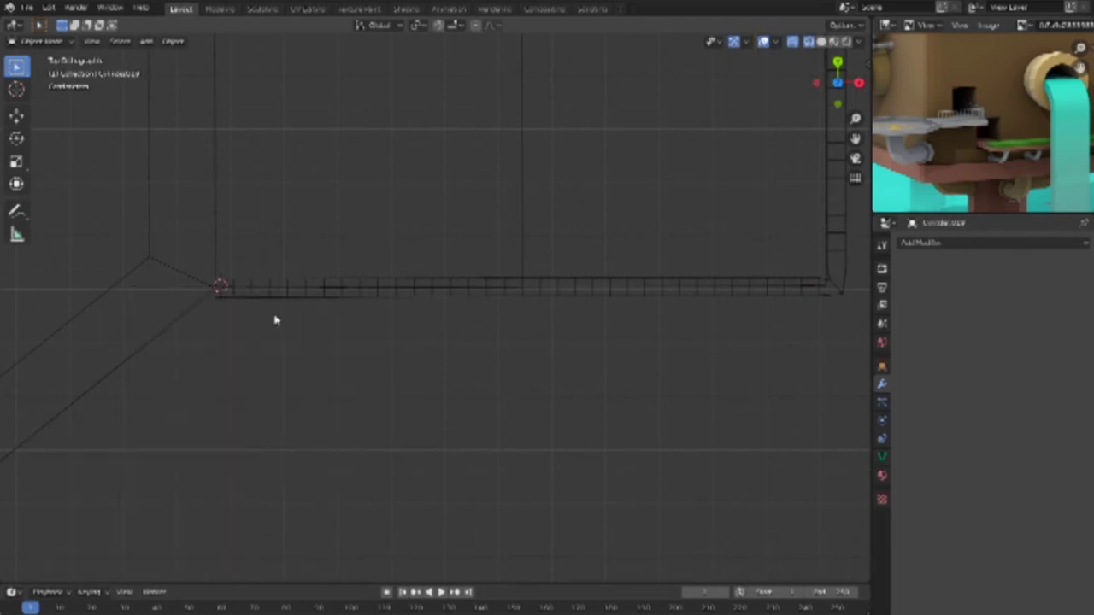
key(shift+a)
click(338, 332)
drag(172, 457, 18, 455)
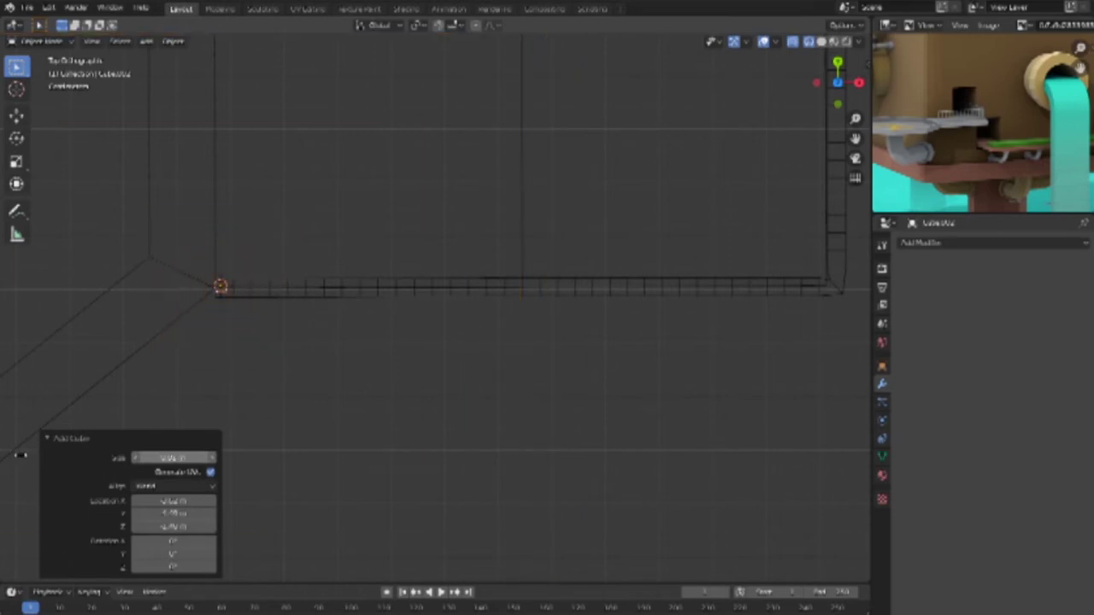
Step: Move the small cube vertically so it sits at the rail's end
mouse_move(336, 389)
middle_down()
mouse_move(384, 281)
mouse_move(429, 274)
middle_up()
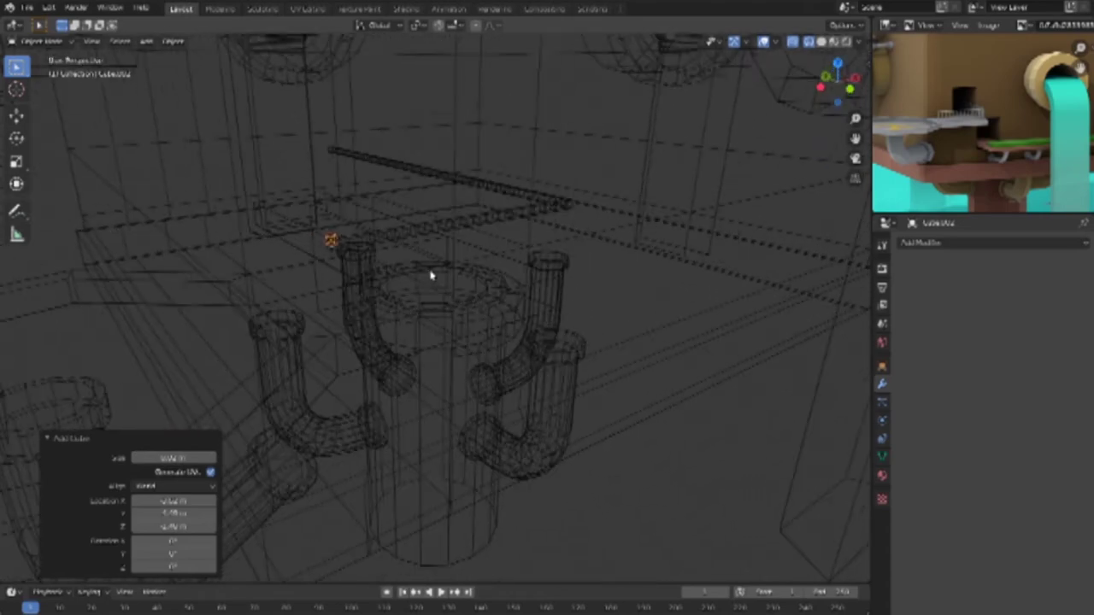
key(KP_1)
scroll(396, 247, up, 1)
scroll(268, 207, up, 3)
shift+middle_drag(268, 208, 395, 251)
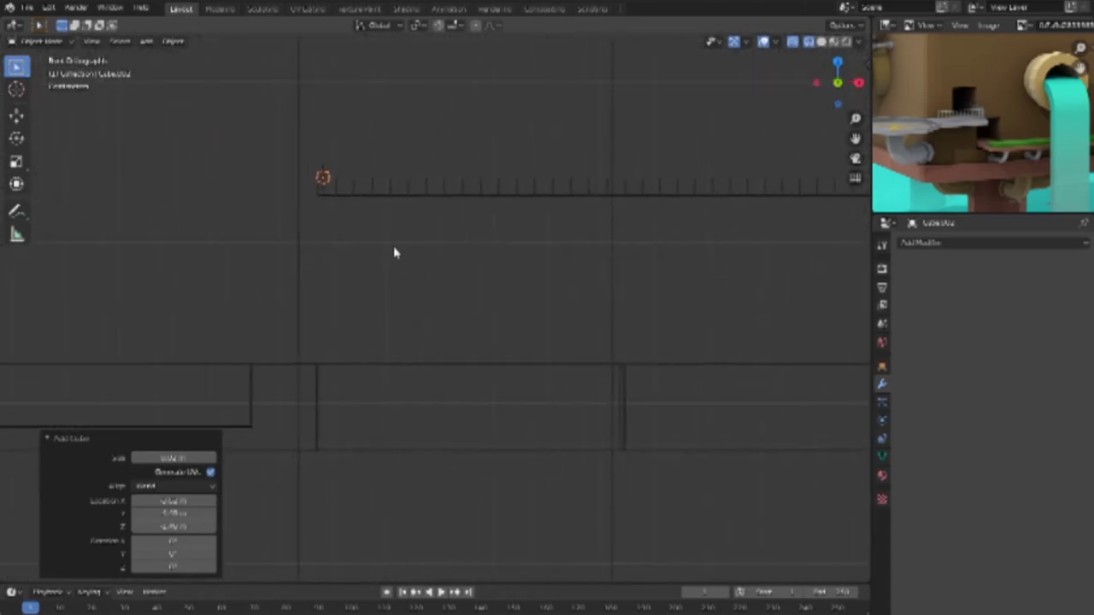
scroll(393, 253, up, 1)
key(g)
key(z)
click(395, 259)
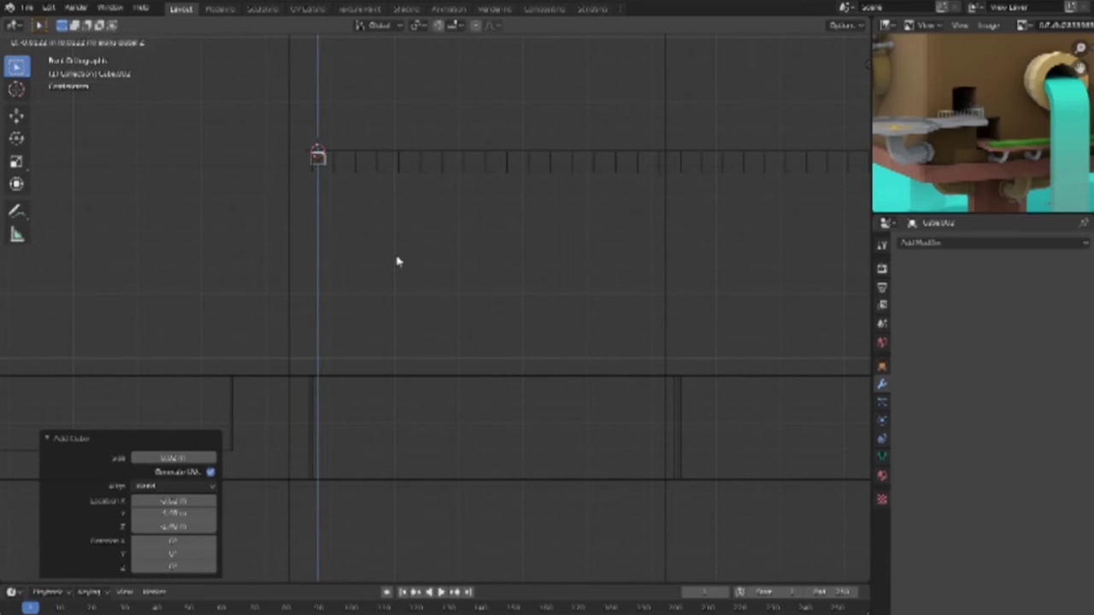
key(g)
click(393, 261)
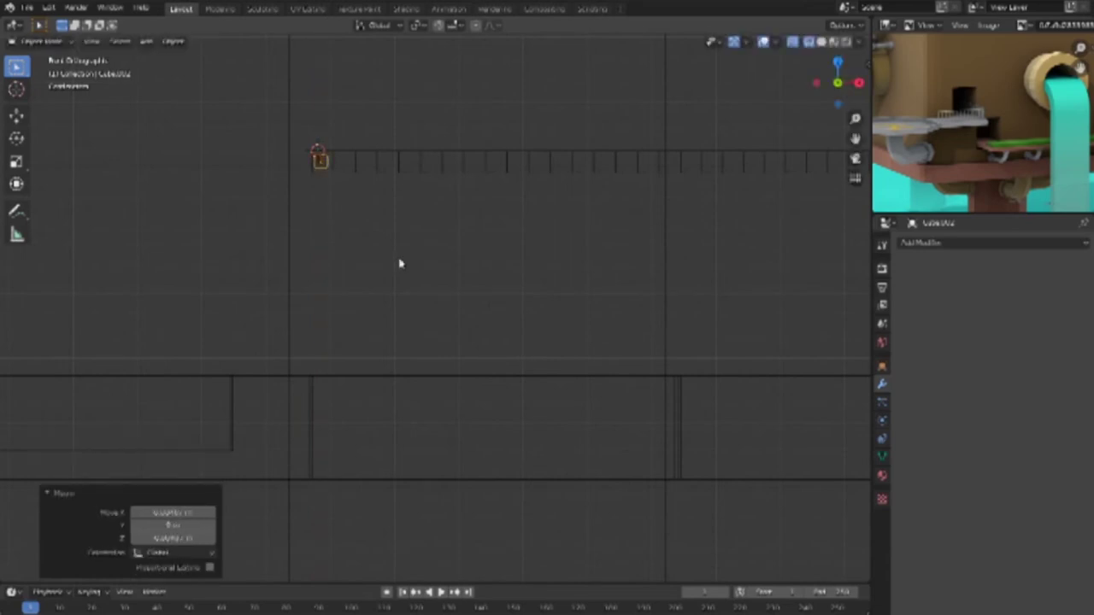
Step: Extrude the cube downward in front view into a thin vertical post
key(Tab)
mouse_move(357, 217)
middle_down()
mouse_move(379, 200)
mouse_move(237, 102)
middle_up()
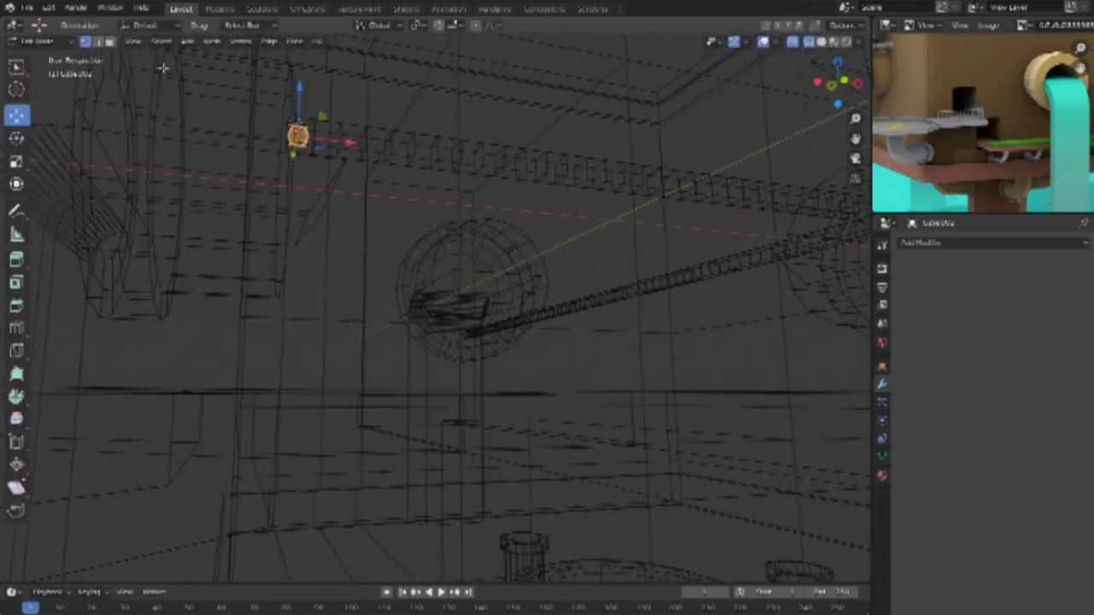
key(g)
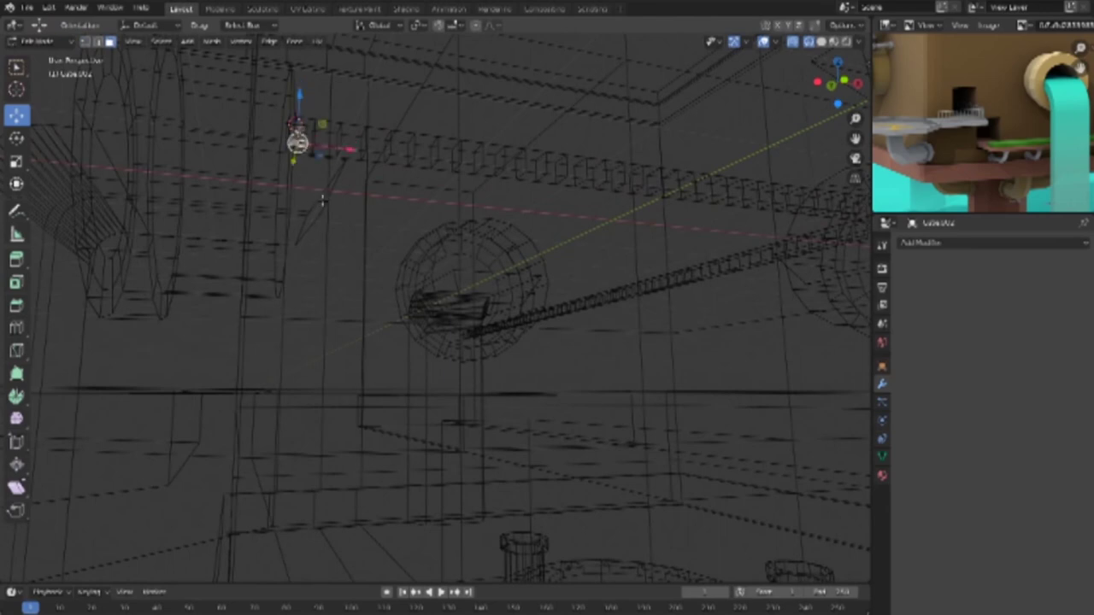
key(KP_1)
key(e)
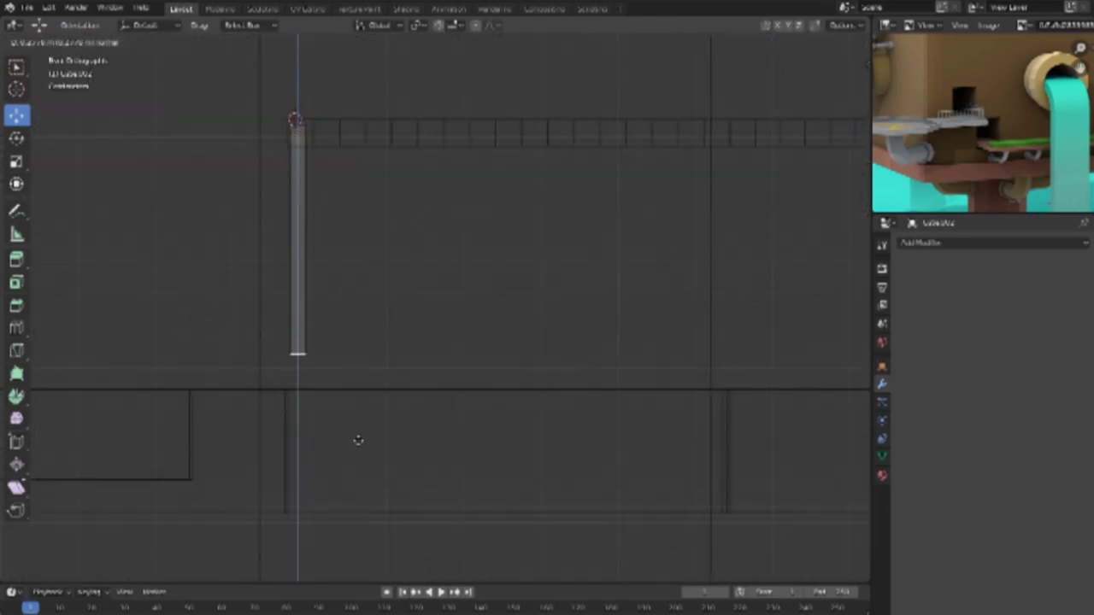
click(359, 449)
key(Tab)
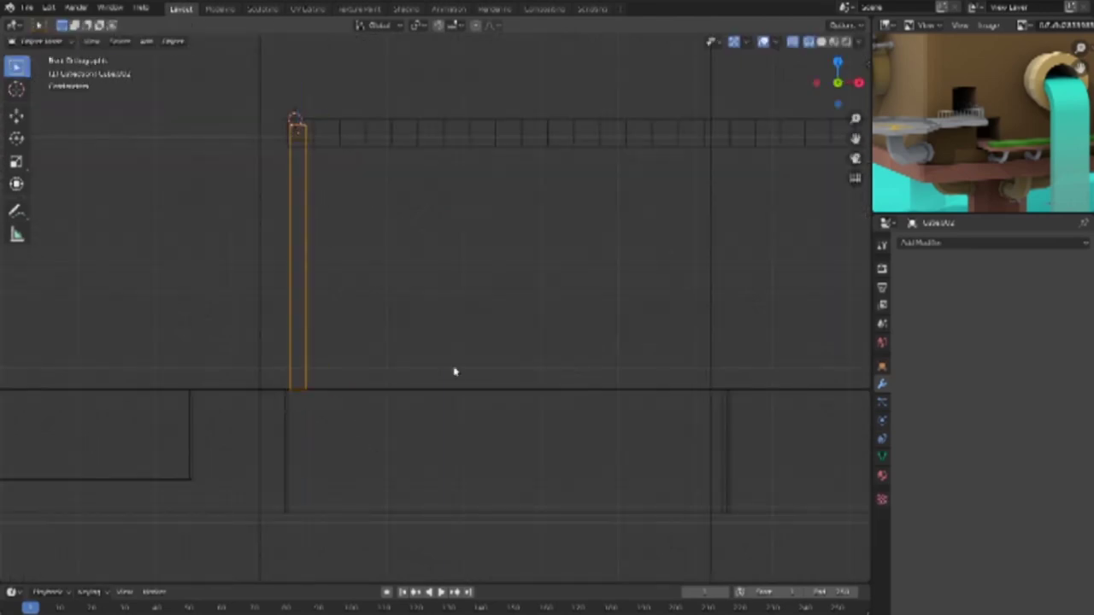
mouse_move(454, 372)
middle_down()
mouse_move(471, 420)
mouse_move(596, 426)
mouse_move(567, 416)
mouse_move(556, 439)
mouse_move(407, 419)
mouse_move(495, 437)
mouse_move(388, 305)
middle_up()
key(shift+z)
Step: Give the post an Array modifier with count 10 and bars spaced apart along X
click(388, 305)
click(991, 243)
click(842, 287)
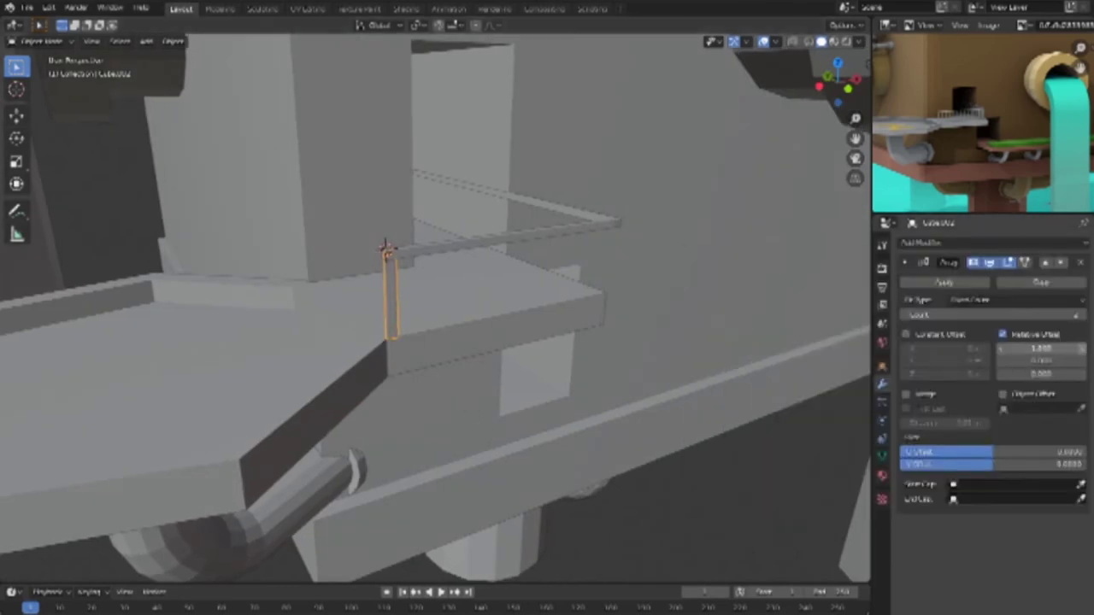
drag(1086, 352, 1060, 349)
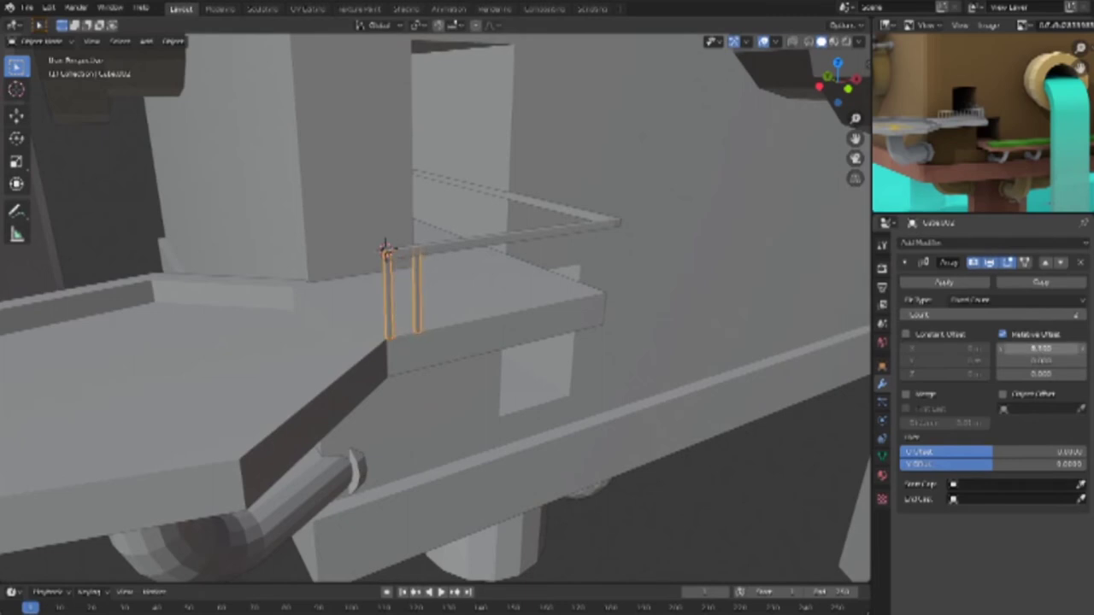
click(1080, 315)
click(1080, 315)
click(1081, 316)
click(1082, 316)
click(1081, 316)
click(1082, 316)
click(1082, 316)
click(1083, 348)
Step: Apply the Array modifier and reselect the row of ten bars in top wireframe view
mouse_move(688, 324)
middle_down()
mouse_move(640, 334)
mouse_move(649, 354)
mouse_move(637, 391)
middle_up()
scroll(640, 334, down, 3)
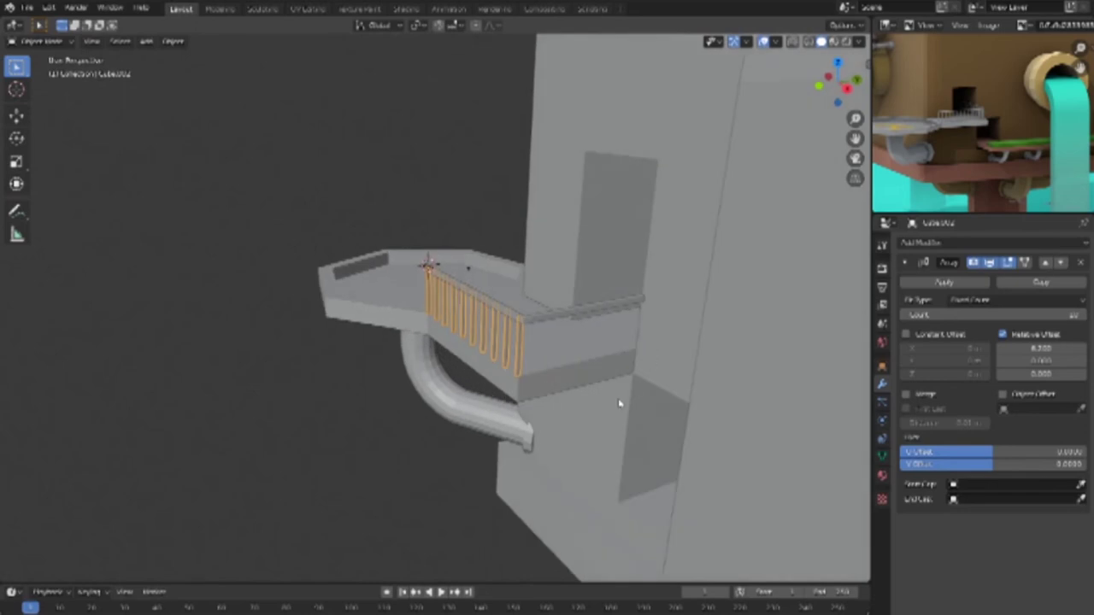
click(921, 283)
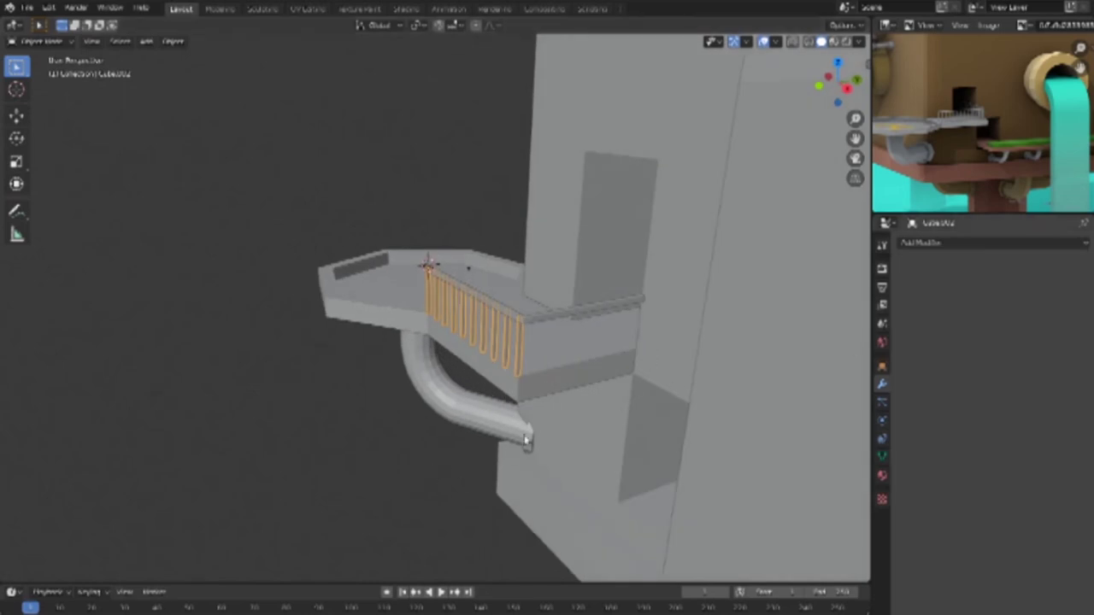
click(311, 426)
click(517, 346)
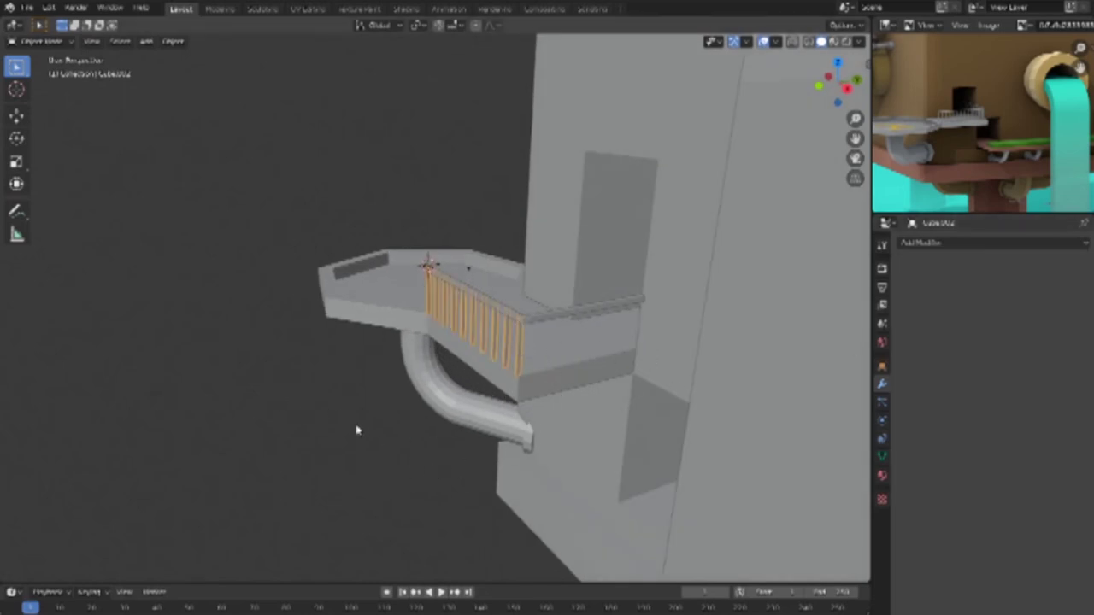
key(KP_7)
key(shift+z)
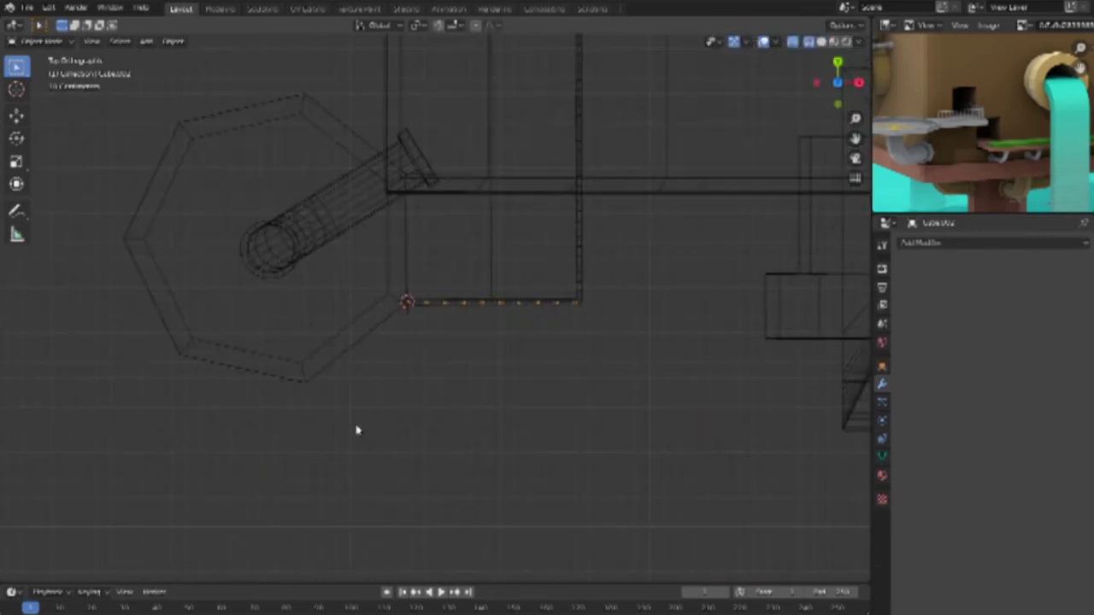
Step: Duplicate the bar row, rotate it 90°, and place it along the ledge's right edge
key(shift+d)
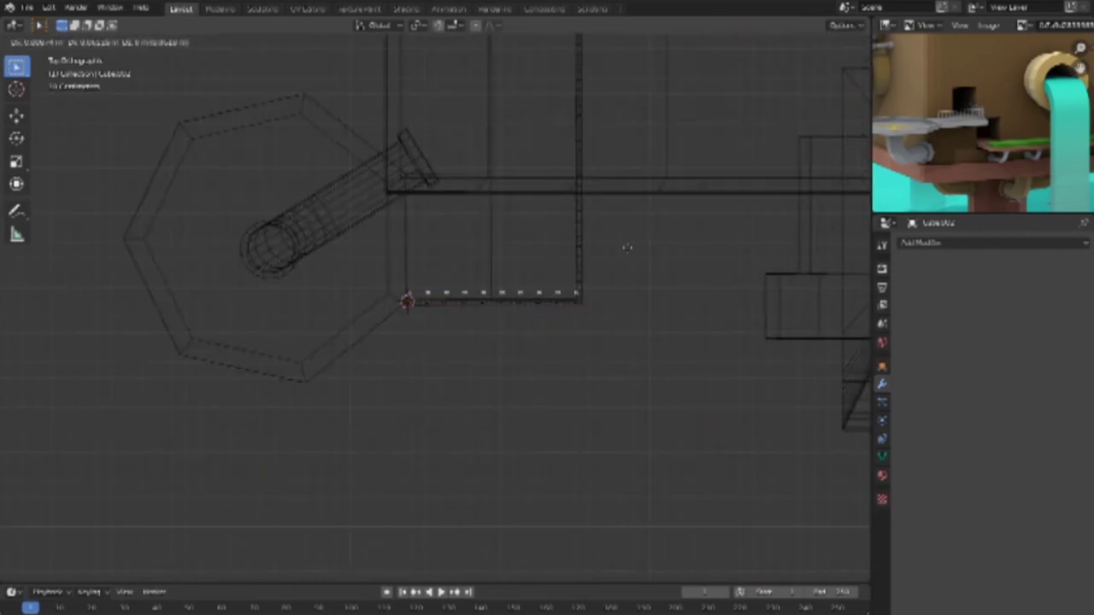
click(610, 220)
key(r)
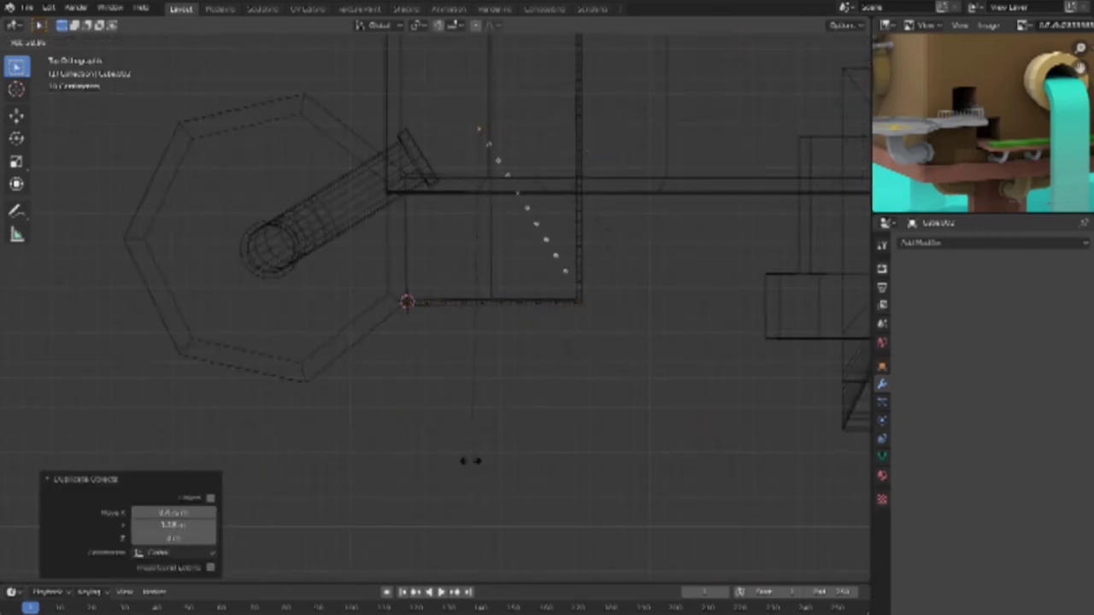
click(472, 462)
key(g)
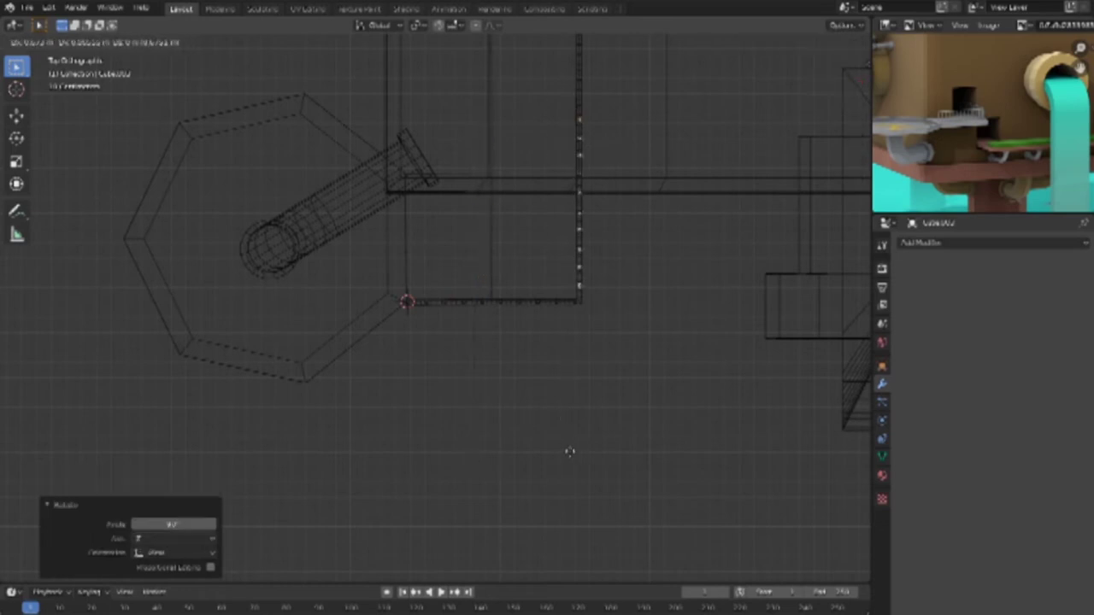
click(569, 451)
Step: Orbit and zoom around the building to check the new railing in solid shading
mouse_move(507, 434)
middle_down()
mouse_move(459, 342)
mouse_move(566, 419)
mouse_move(484, 364)
middle_up()
key(shift+z)
mouse_move(556, 379)
middle_down()
mouse_move(495, 488)
mouse_move(534, 468)
mouse_move(614, 467)
mouse_move(559, 452)
mouse_move(675, 385)
middle_up()
middle_drag(985, 122, 940, 128)
mouse_move(586, 422)
middle_down()
mouse_move(635, 479)
mouse_move(654, 481)
mouse_move(667, 507)
mouse_move(637, 501)
mouse_move(642, 464)
mouse_move(727, 454)
mouse_move(649, 386)
mouse_move(501, 393)
mouse_move(449, 378)
mouse_move(493, 237)
mouse_move(470, 288)
mouse_move(487, 365)
mouse_move(471, 374)
mouse_move(466, 218)
middle_up()
scroll(667, 508, up, 3)
scroll(655, 500, down, 2)
scroll(641, 464, down, 3)
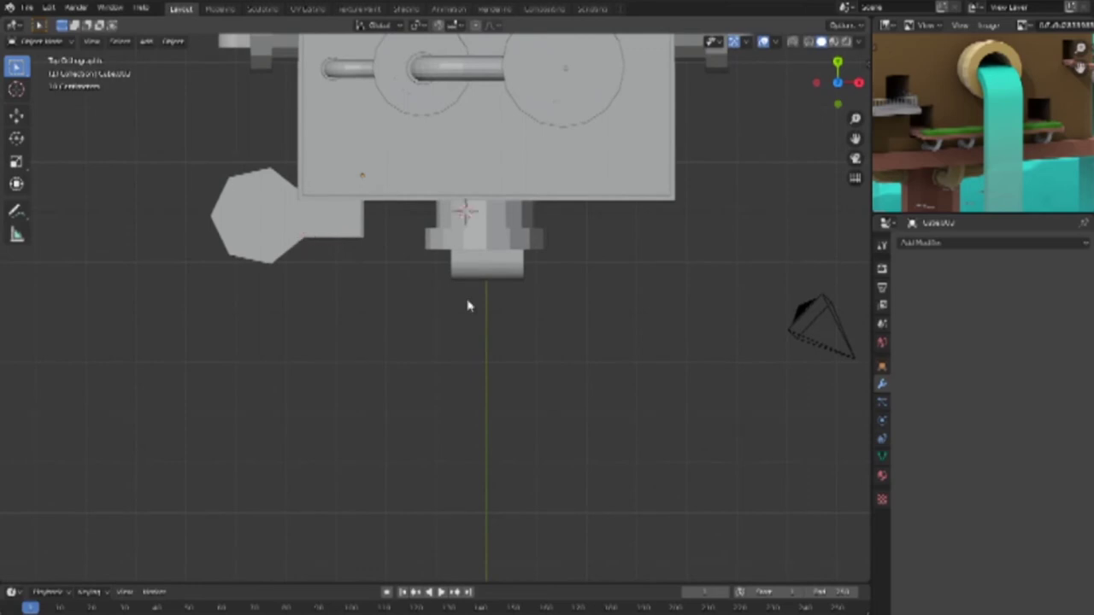
Step: Add a new cube in wireframe view and scale it down
key(shift+z)
key(shift+a)
click(526, 319)
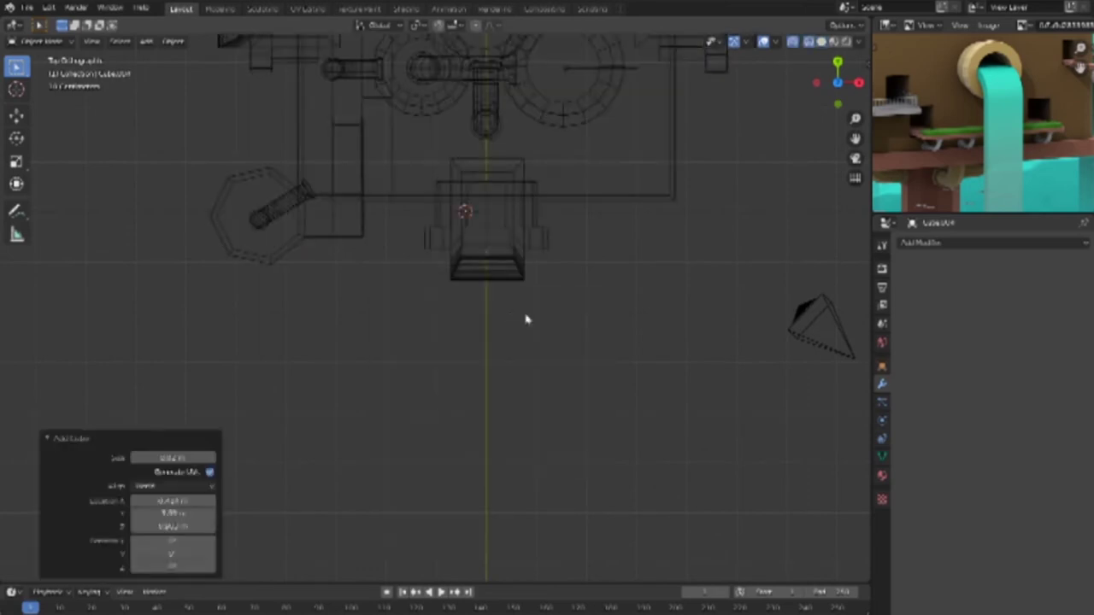
key(s)
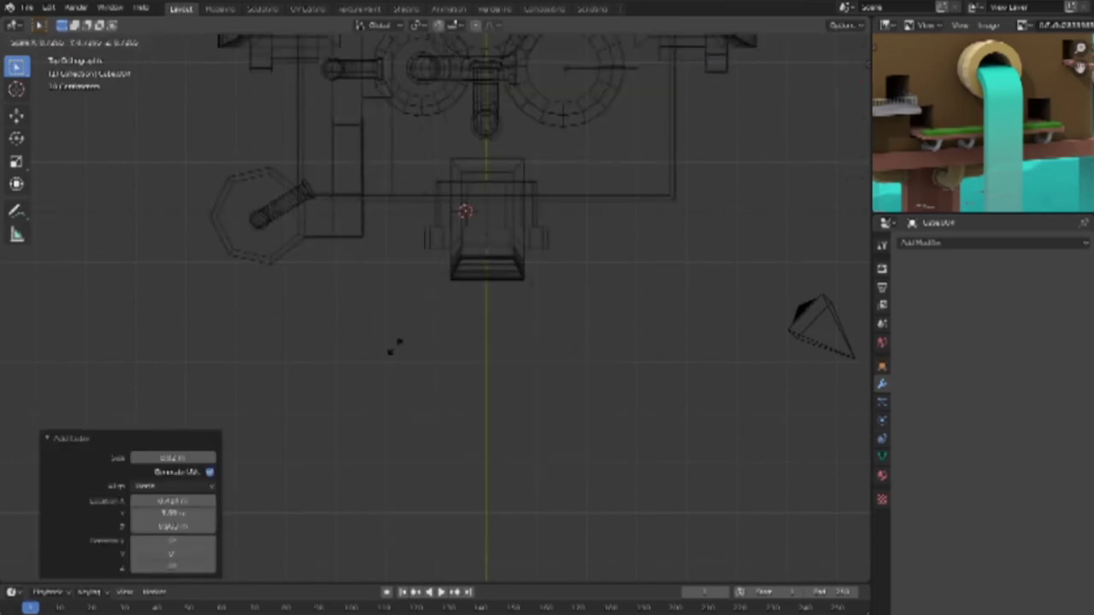
click(508, 346)
scroll(507, 333, down, 5)
scroll(495, 308, up, 5)
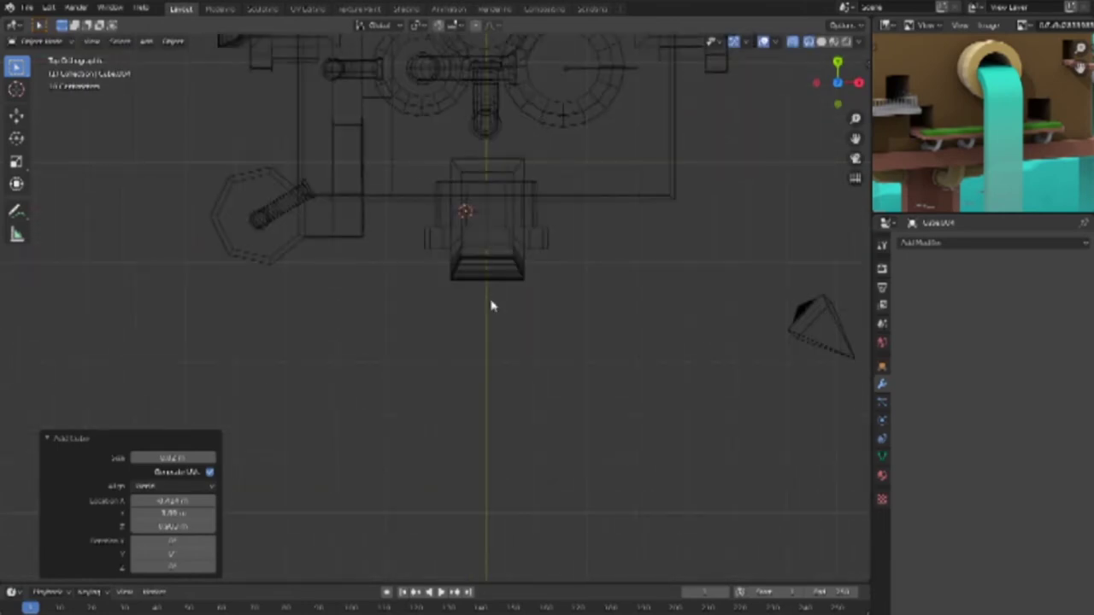
Step: Add a second cube and scale it to size
key(shift+a)
click(537, 319)
scroll(533, 314, down, 2)
scroll(540, 315, down, 2)
key(s)
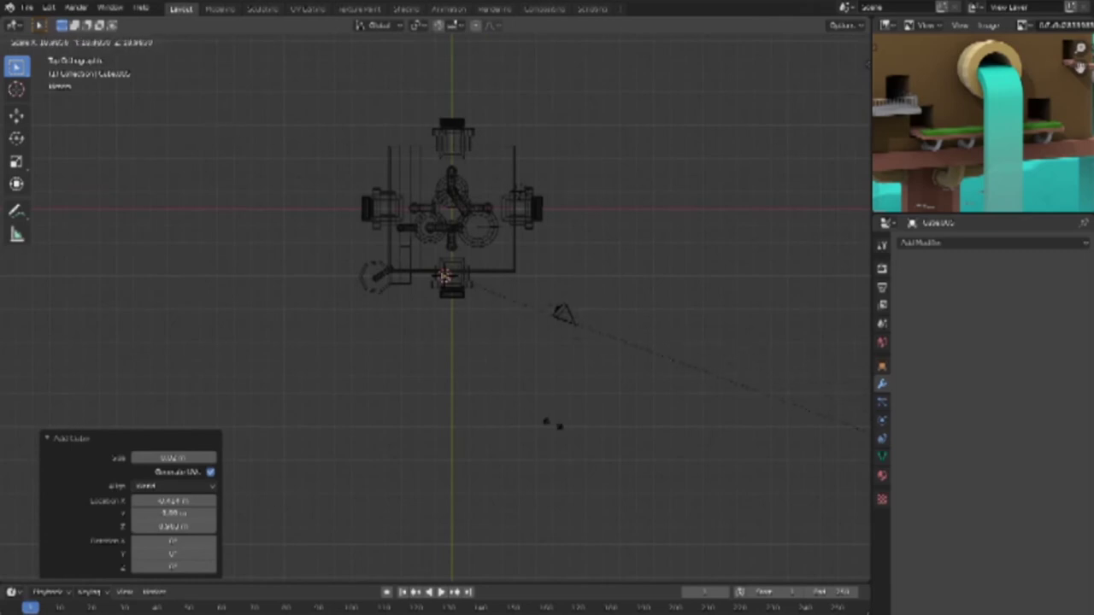
click(634, 437)
Step: Return to solid shading, clear the selection, and enable the move gizmo tool
mouse_move(644, 441)
middle_down()
mouse_move(557, 285)
mouse_move(607, 266)
middle_up()
key(a)
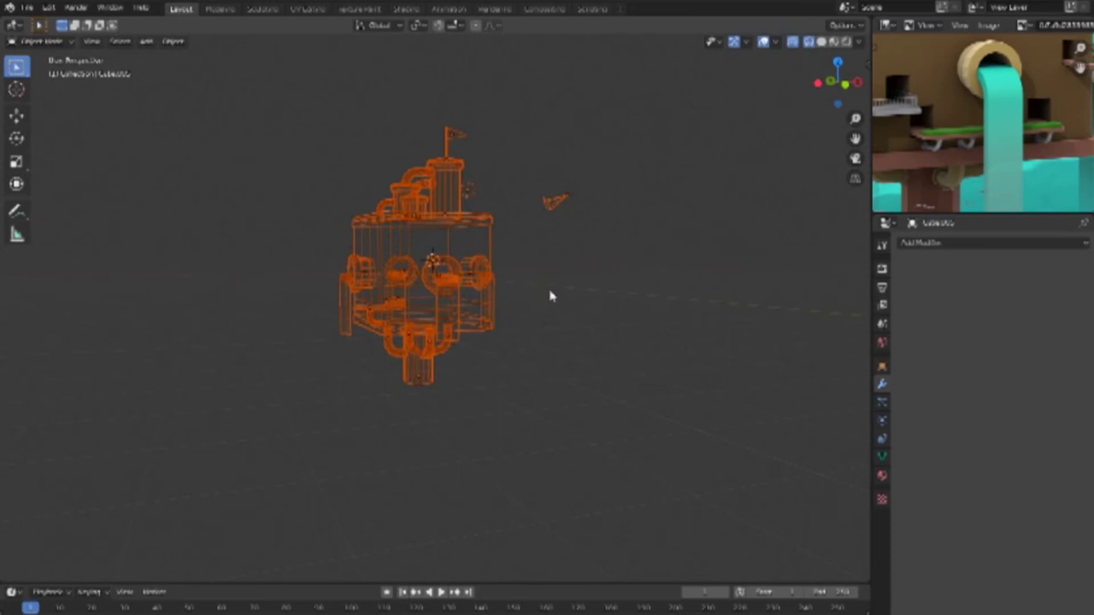
key(shift+z)
scroll(547, 395, up, 1)
scroll(552, 395, up, 2)
key(alt+a)
scroll(556, 393, up, 1)
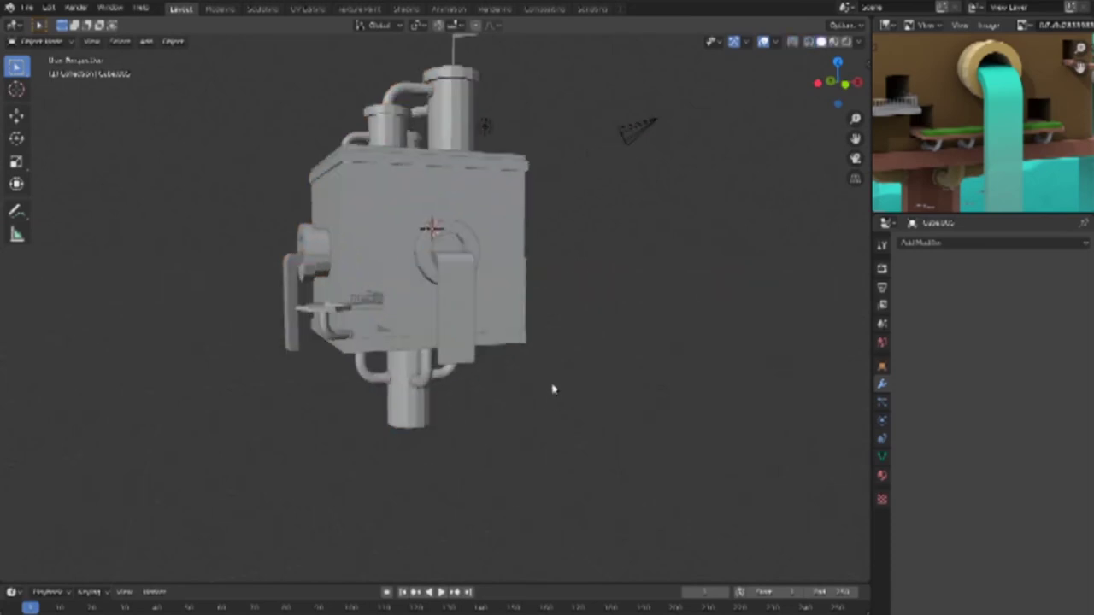
scroll(552, 389, up, 2)
key(z)
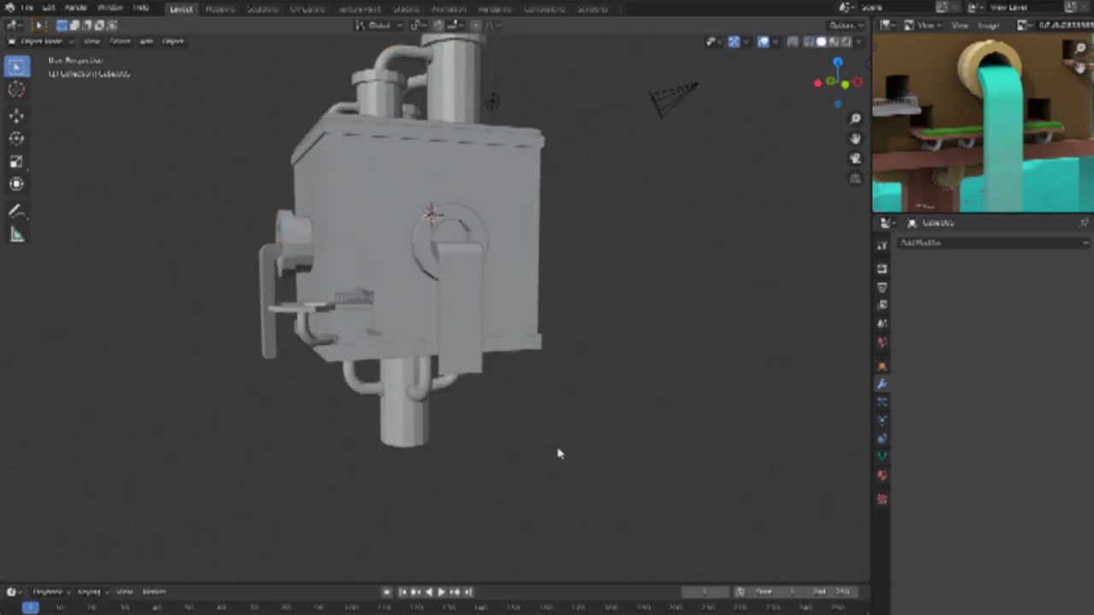
key(z)
click(17, 114)
mouse_move(640, 407)
middle_down()
mouse_move(670, 443)
mouse_move(445, 191)
middle_up()
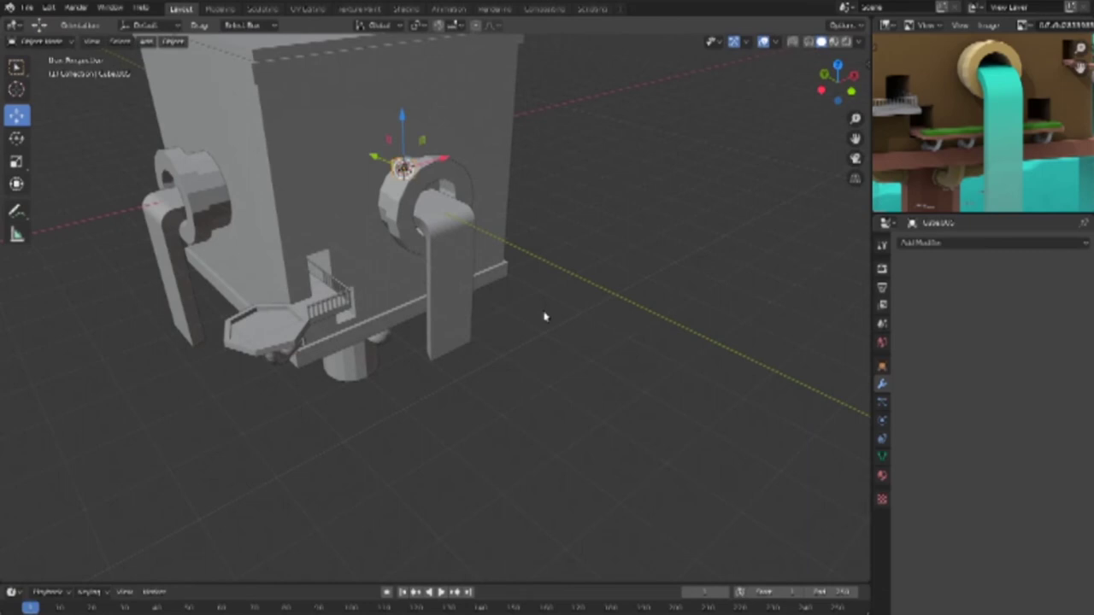
Step: Lower the ring piece along Z and frame it in the front see-through view
key(g)
key(z)
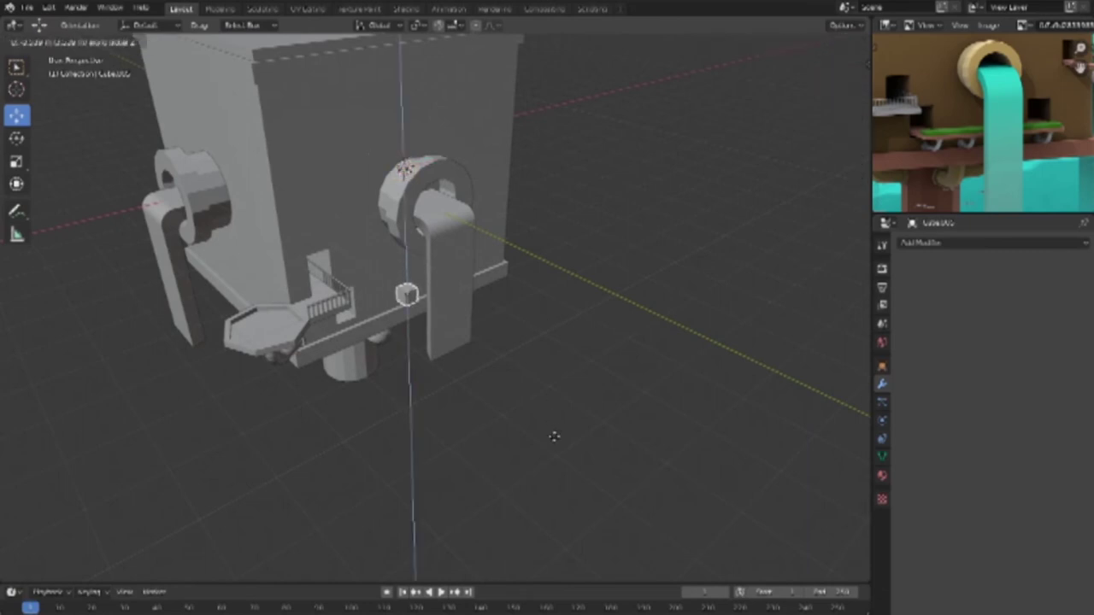
click(555, 441)
key(KP_1)
key(alt+z)
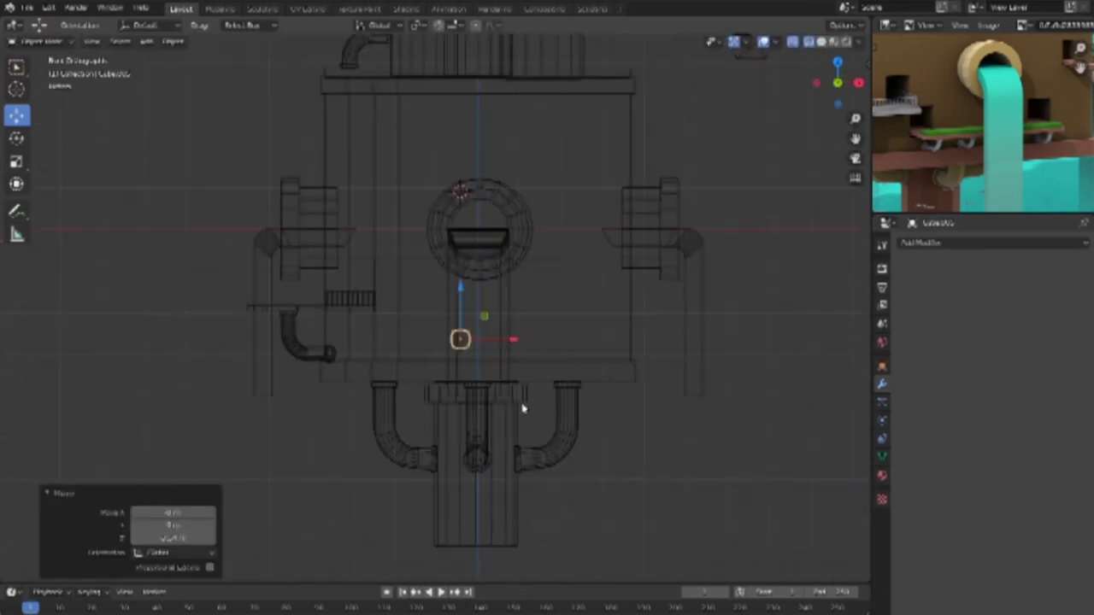
scroll(510, 378, up, 2)
scroll(478, 379, up, 1)
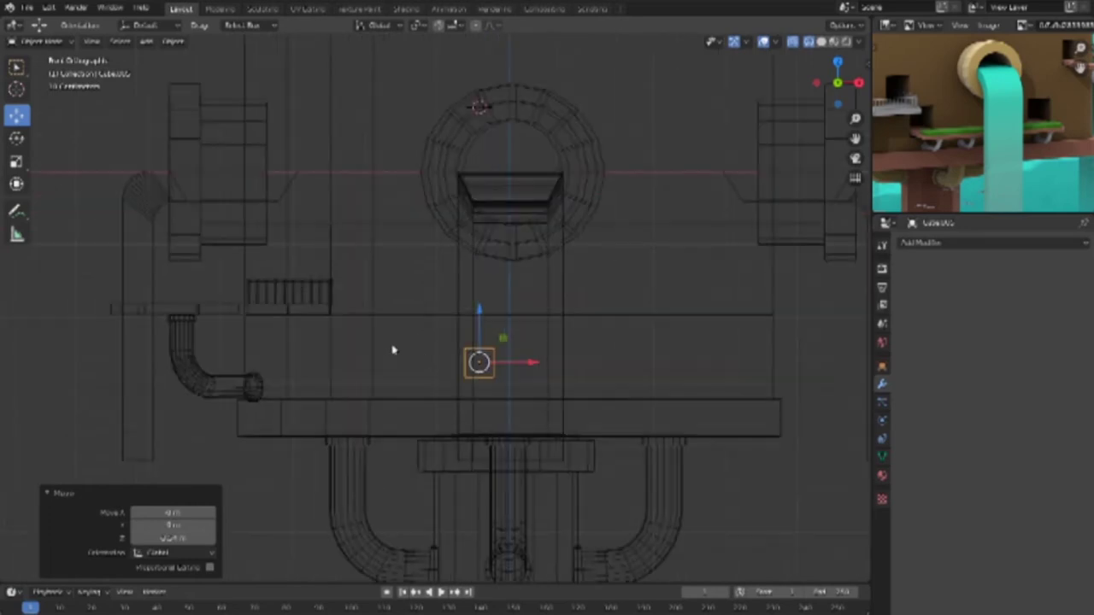
scroll(442, 310, up, 2)
scroll(429, 239, up, 1)
scroll(430, 239, up, 2)
scroll(432, 245, up, 1)
scroll(442, 319, down, 2)
scroll(434, 232, up, 3)
shift+middle_drag(435, 231, 442, 200)
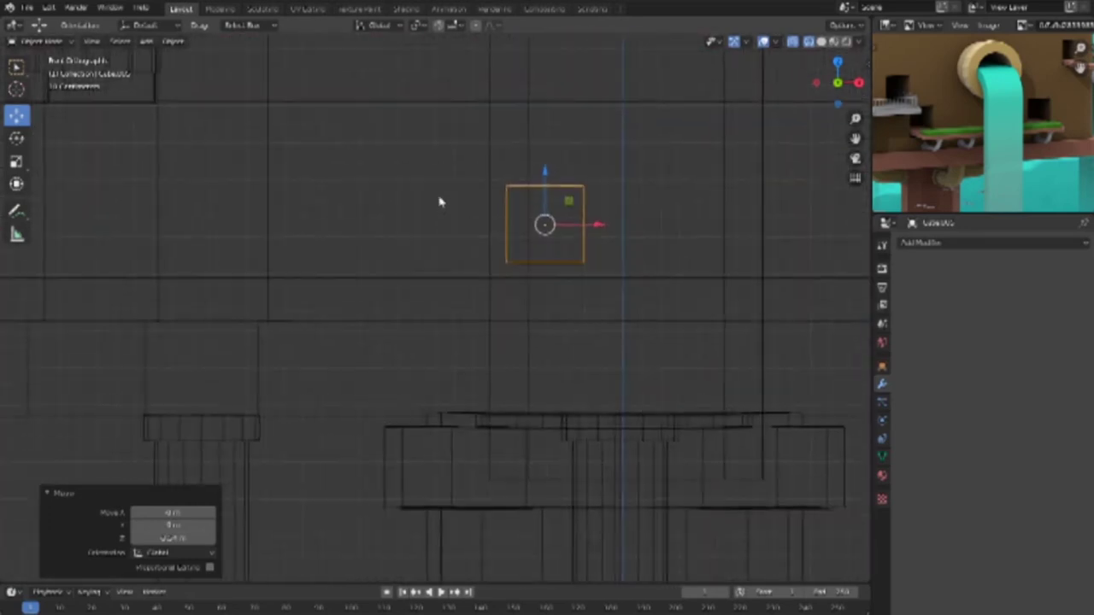
scroll(460, 287, down, 1)
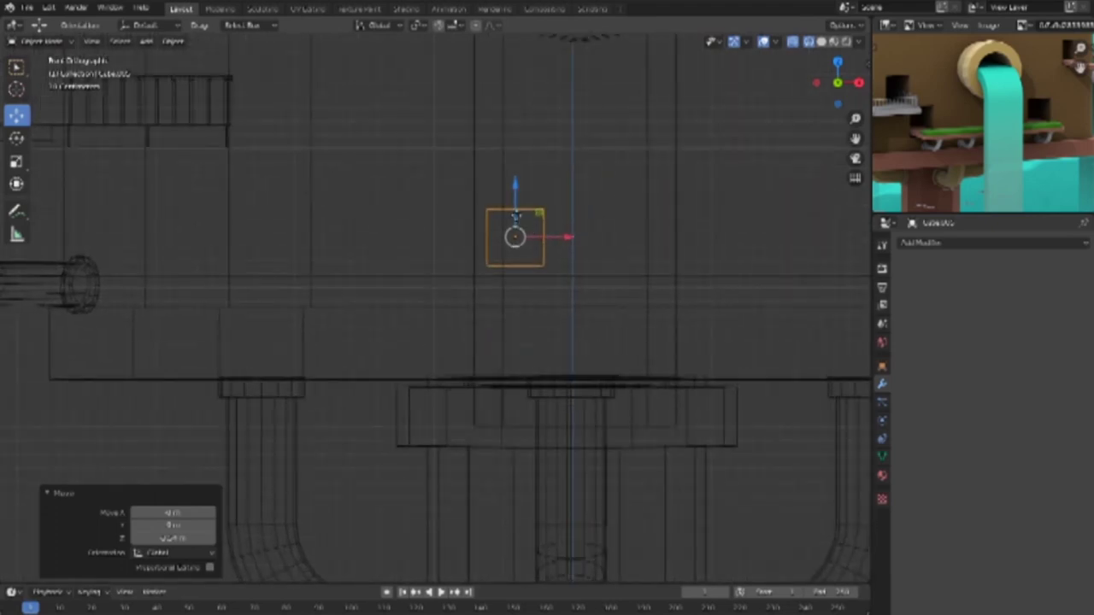
Step: Place the small box on the body and flatten it along Z into a slab
key(g)
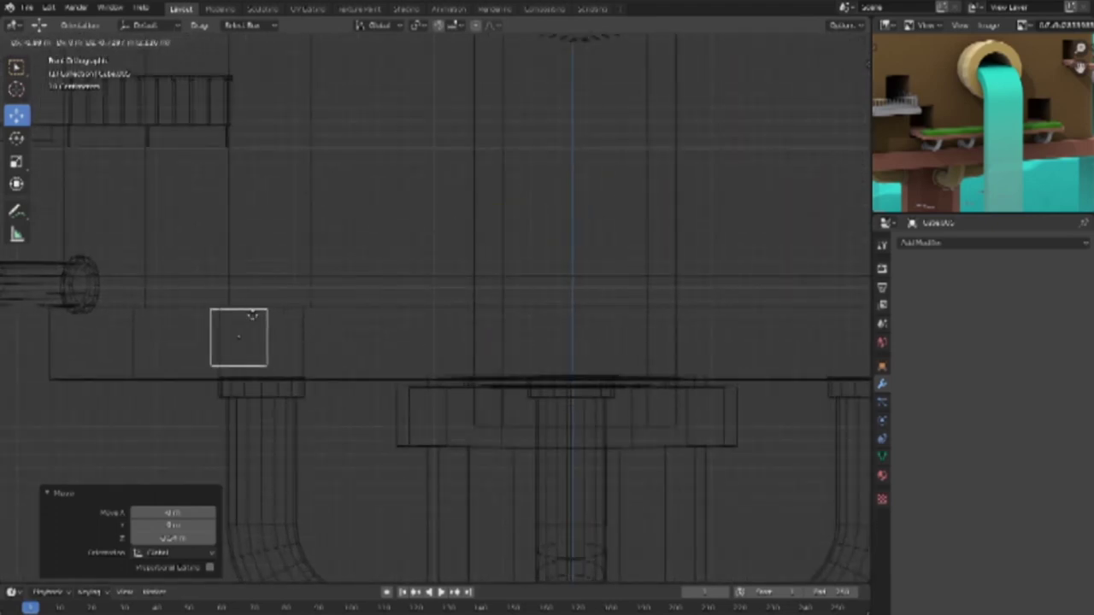
click(267, 323)
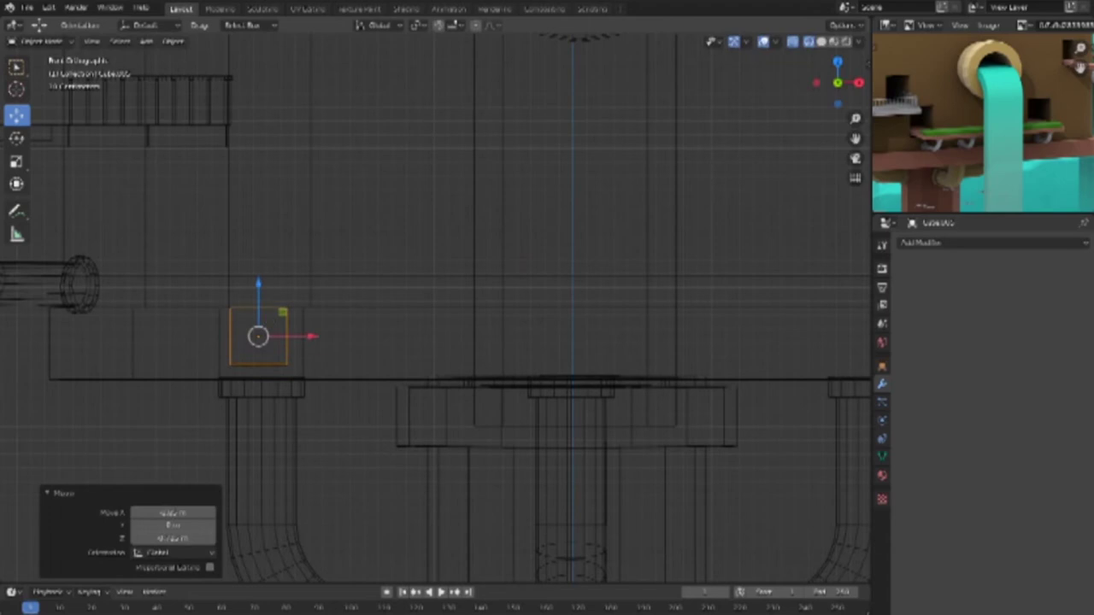
key(s)
key(z)
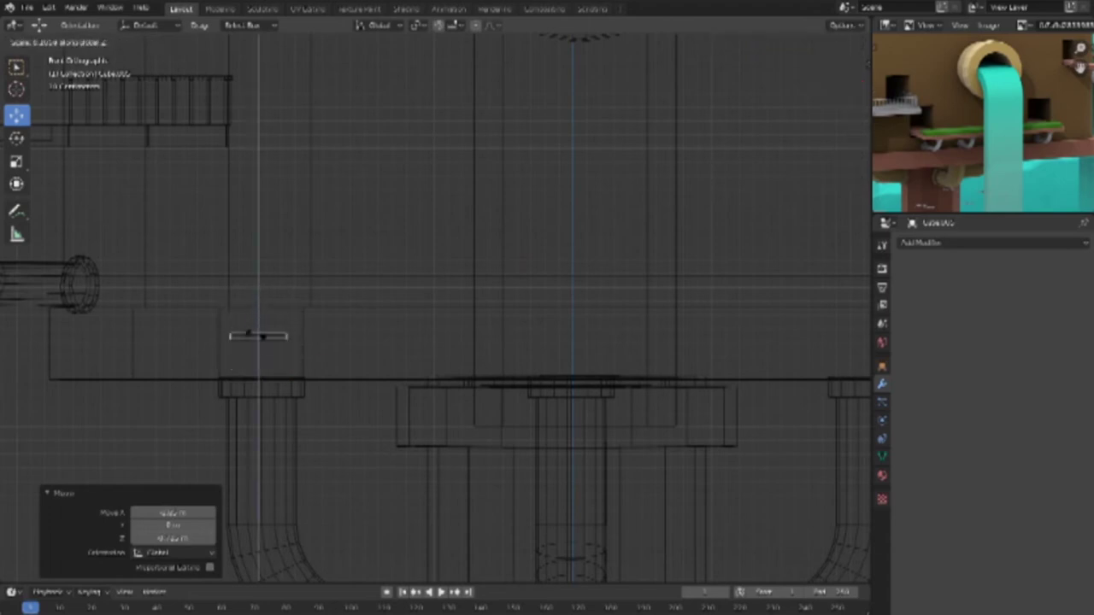
click(256, 334)
key(g)
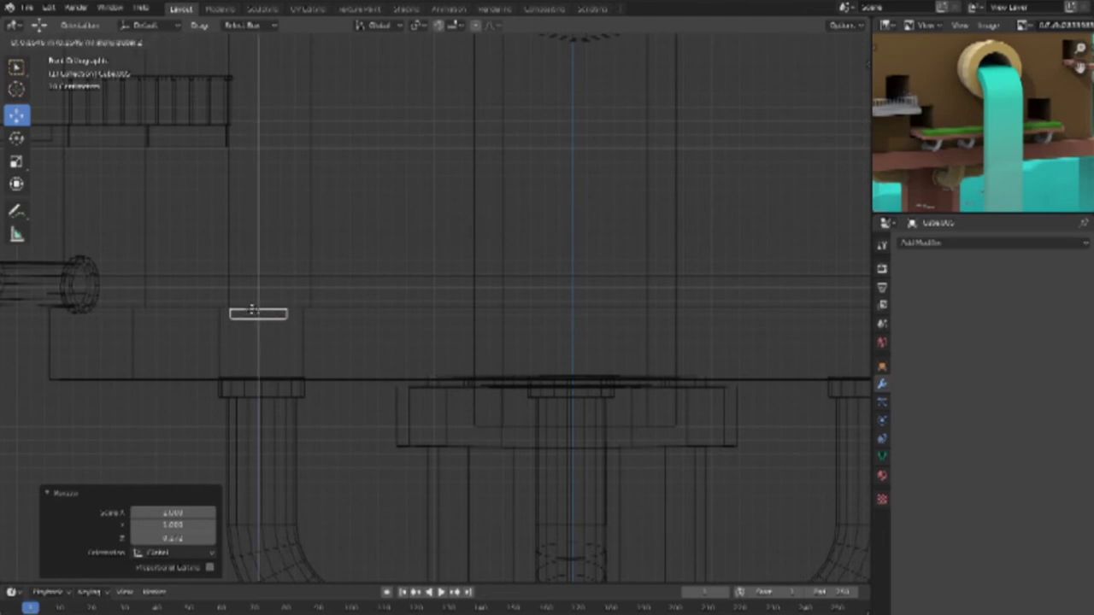
click(259, 314)
Step: Raise the slab along Z to the tall panel's bottom, checking front and right views
mouse_move(316, 320)
middle_down()
mouse_move(408, 361)
mouse_move(385, 390)
mouse_move(341, 379)
mouse_move(209, 249)
middle_up()
key(shift+z)
key(g)
key(z)
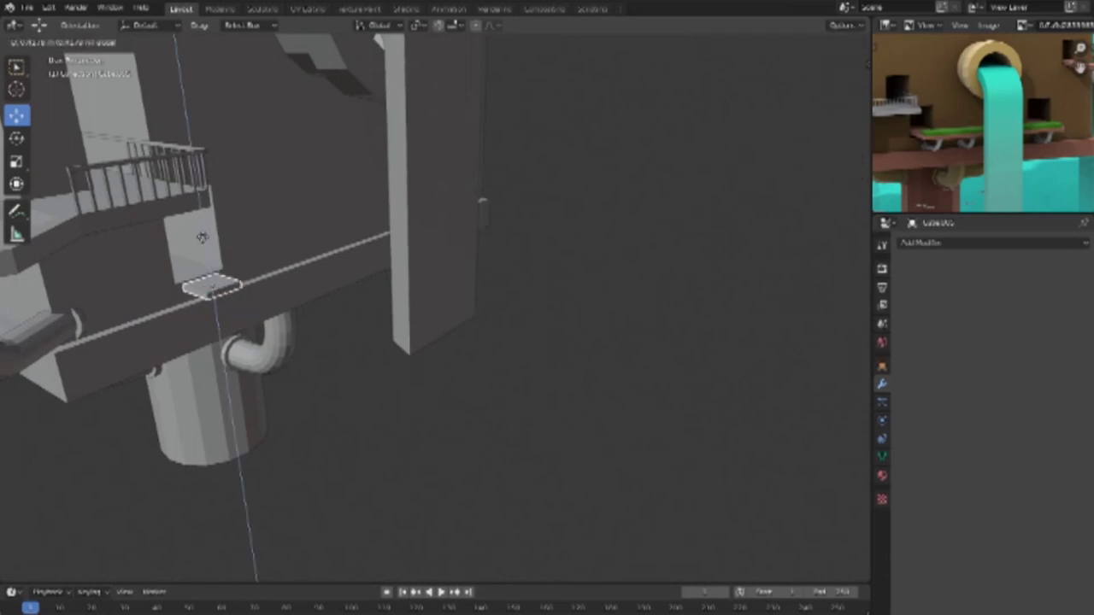
click(202, 237)
key(KP_1)
scroll(310, 274, up, 2)
scroll(308, 268, up, 2)
key(KP_3)
key(KP_1)
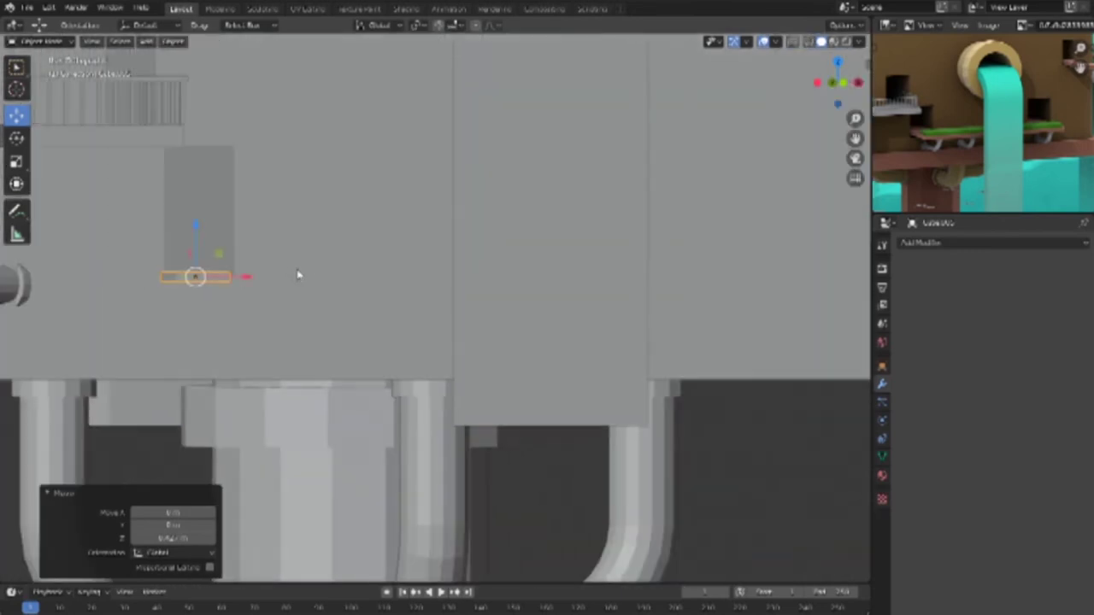
Step: Nudge the slab slightly to the right along X with the gizmo arrow
scroll(347, 293, up, 2)
scroll(479, 291, up, 1)
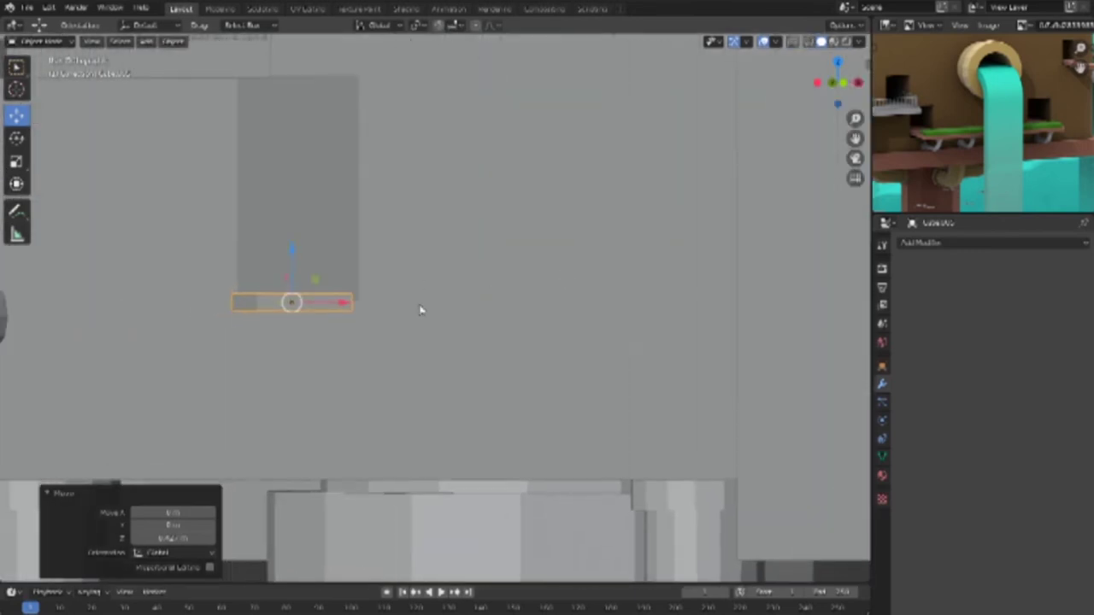
scroll(422, 308, up, 1)
drag(314, 306, 324, 302)
Step: Shift the slab slightly back toward the body, then select its bottom edge in Edit Mode
key(grave)
key(Escape)
key(KP_0)
key(KP_1)
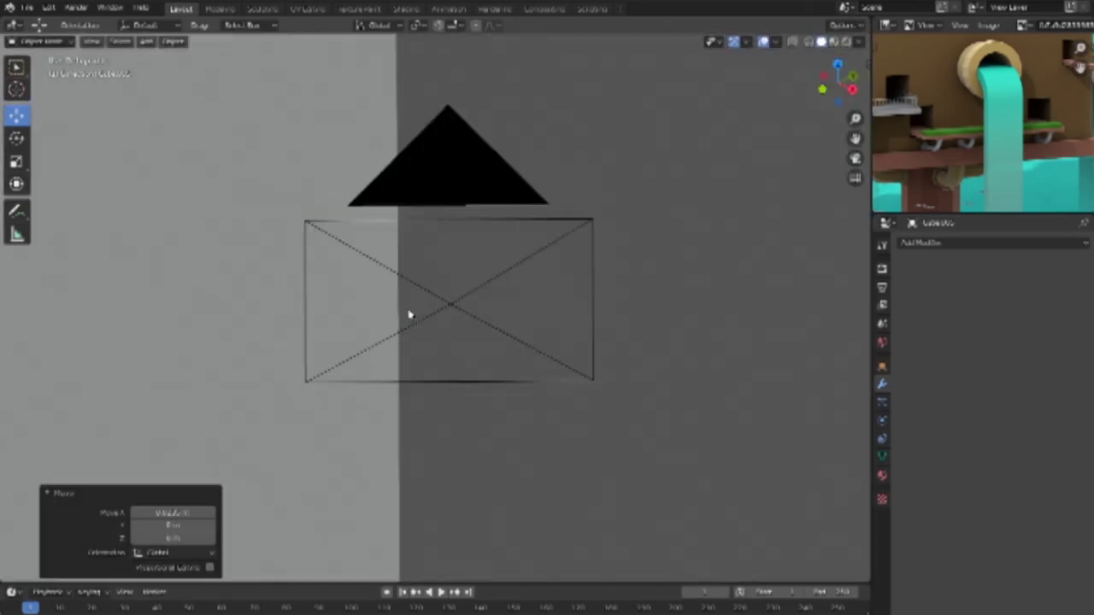
key(KP_Decimal)
scroll(418, 309, down, 2)
scroll(435, 314, down, 2)
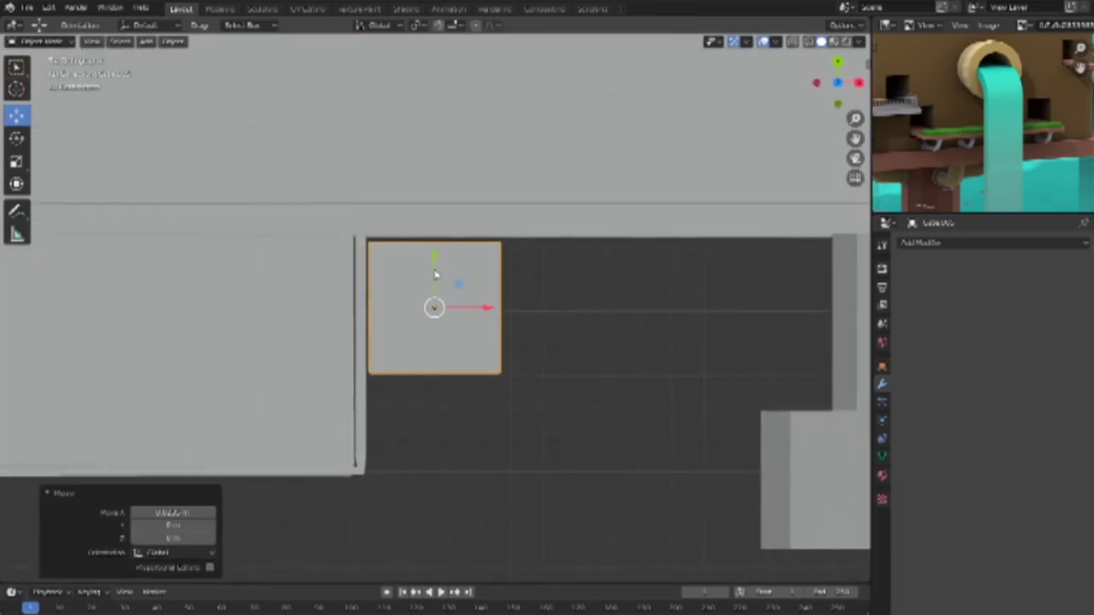
drag(434, 254, 434, 245)
scroll(498, 393, down, 1)
scroll(494, 385, down, 3)
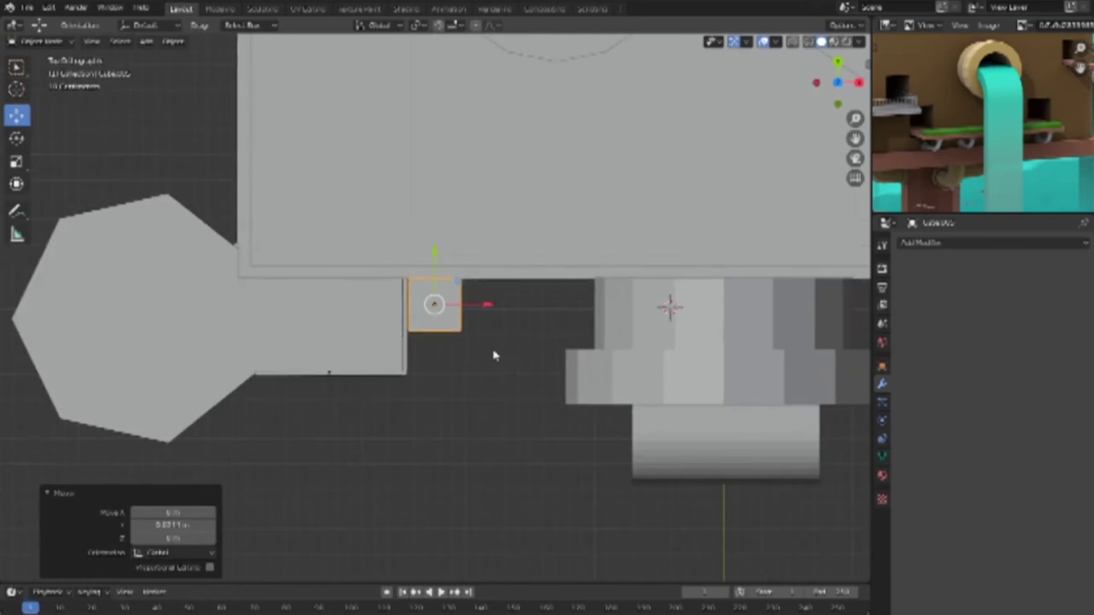
key(Tab)
click(448, 331)
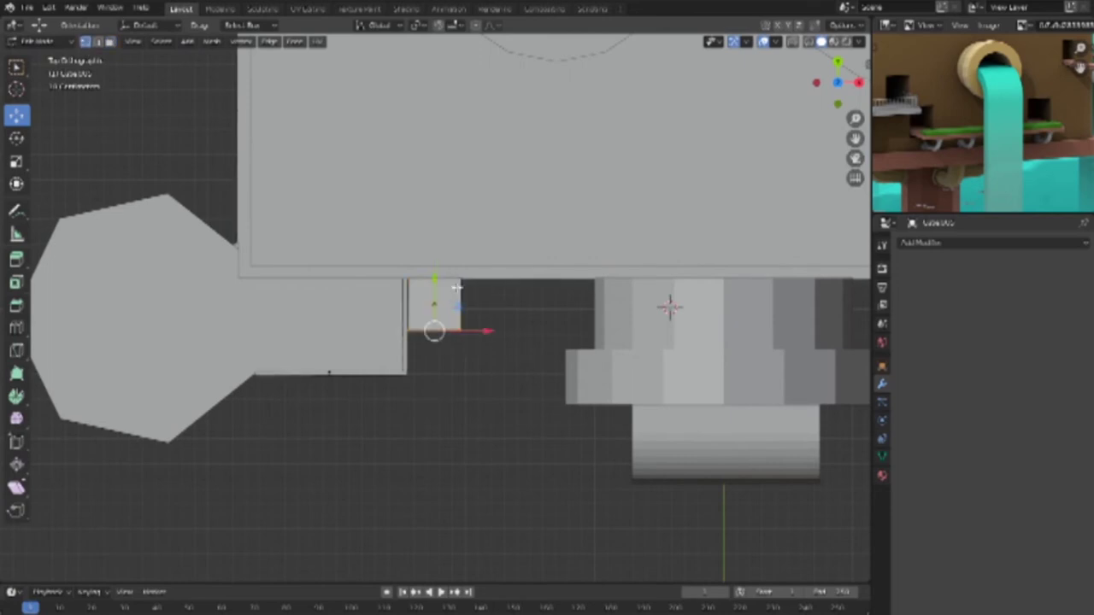
Step: In see-through wireframe view, lower the slab's bottom edge along the Y axis
key(alt+z)
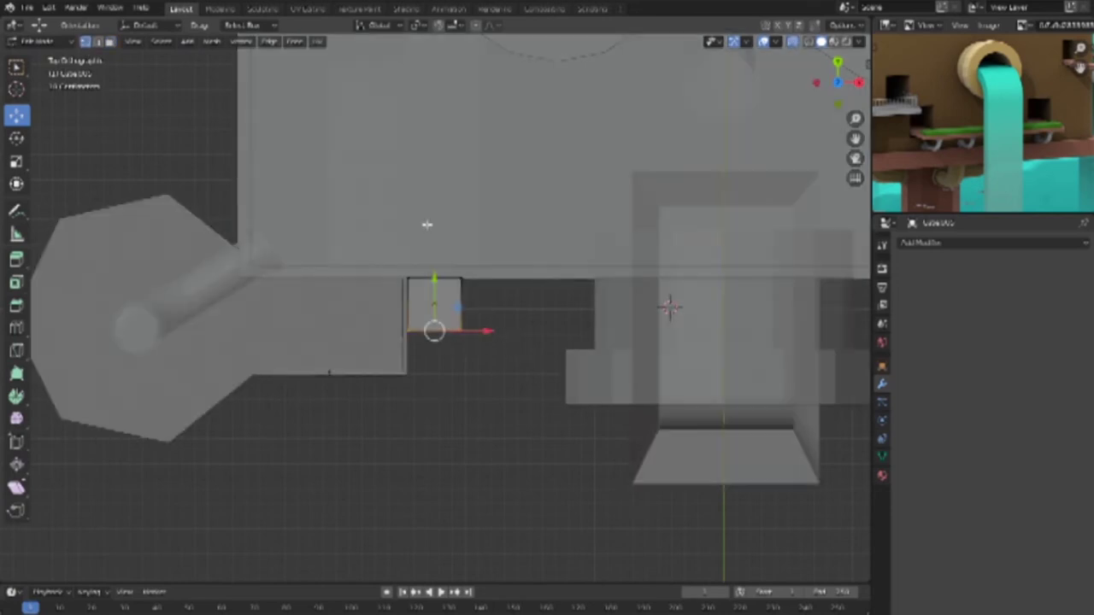
key(shift+z)
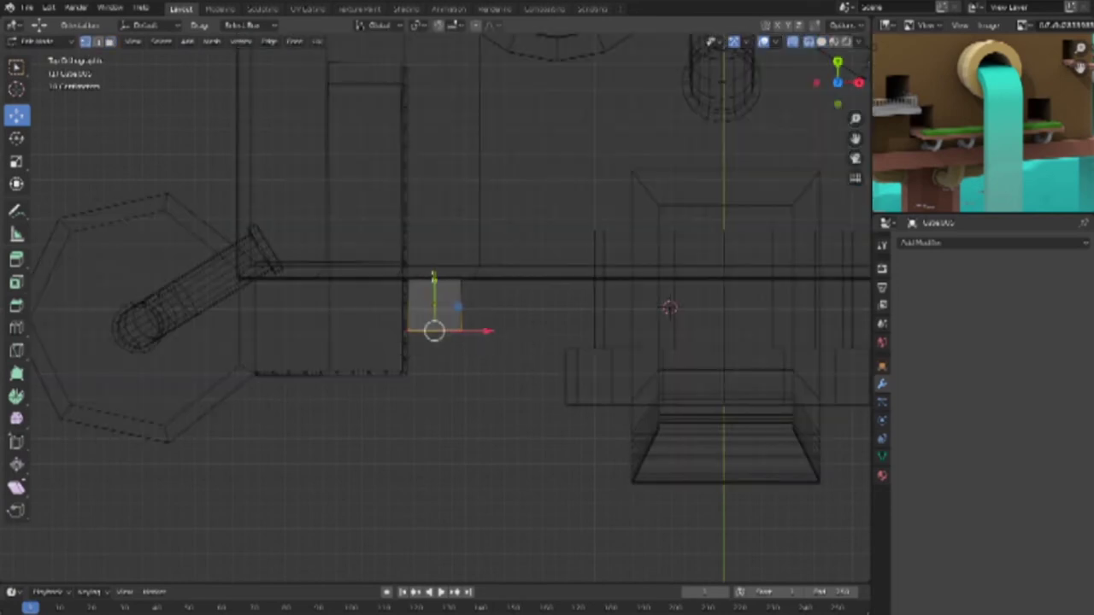
key(g)
key(y)
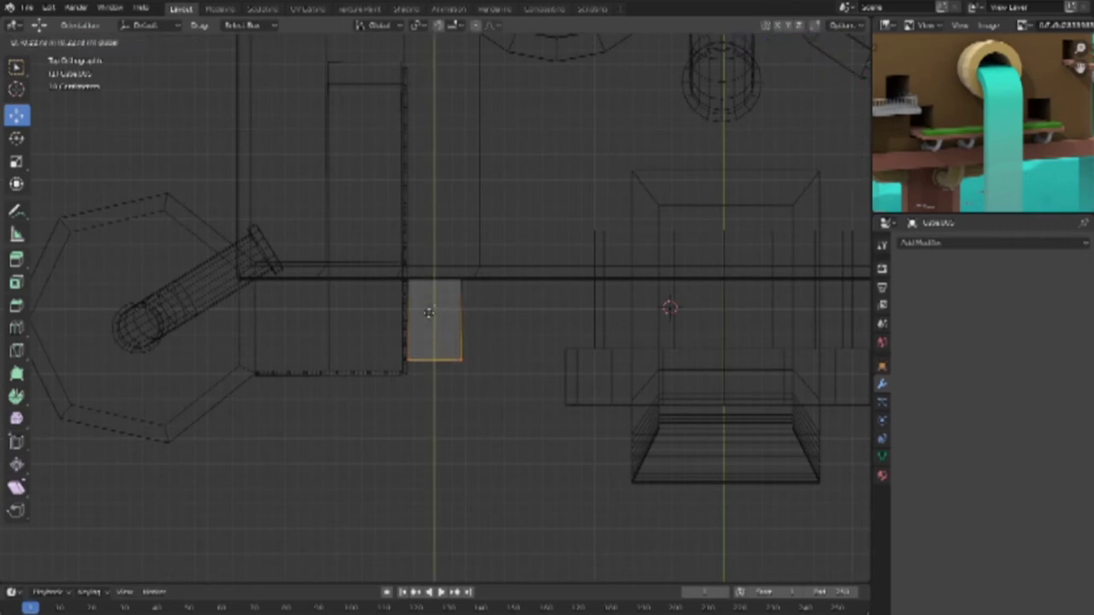
click(486, 387)
Step: Extrude the slab's right side along X into a long thin strip
click(449, 257)
scroll(542, 311, down, 3)
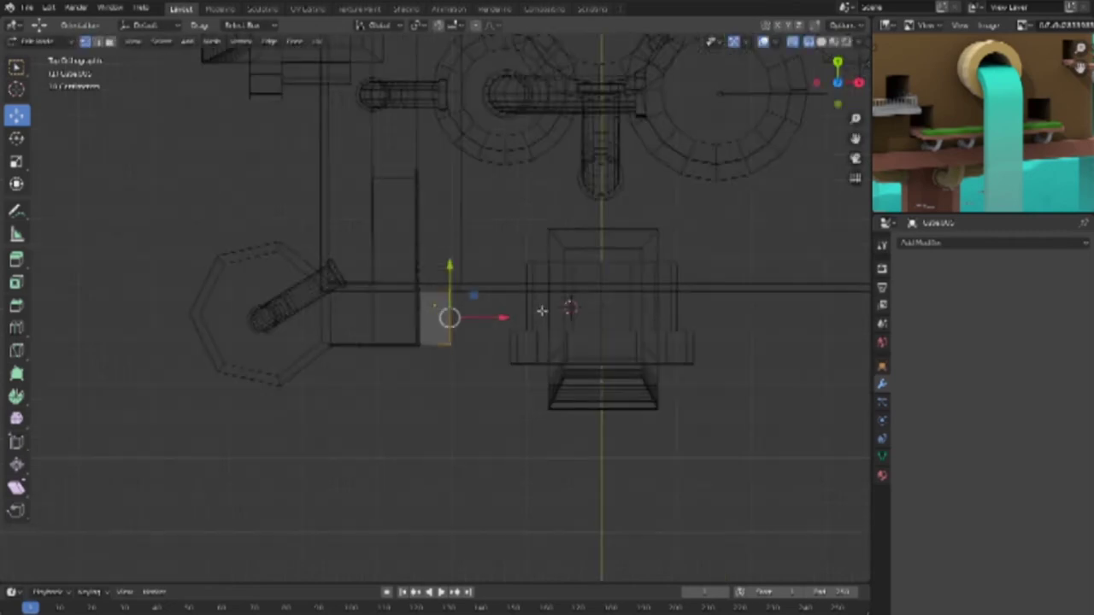
scroll(542, 311, down, 1)
key(e)
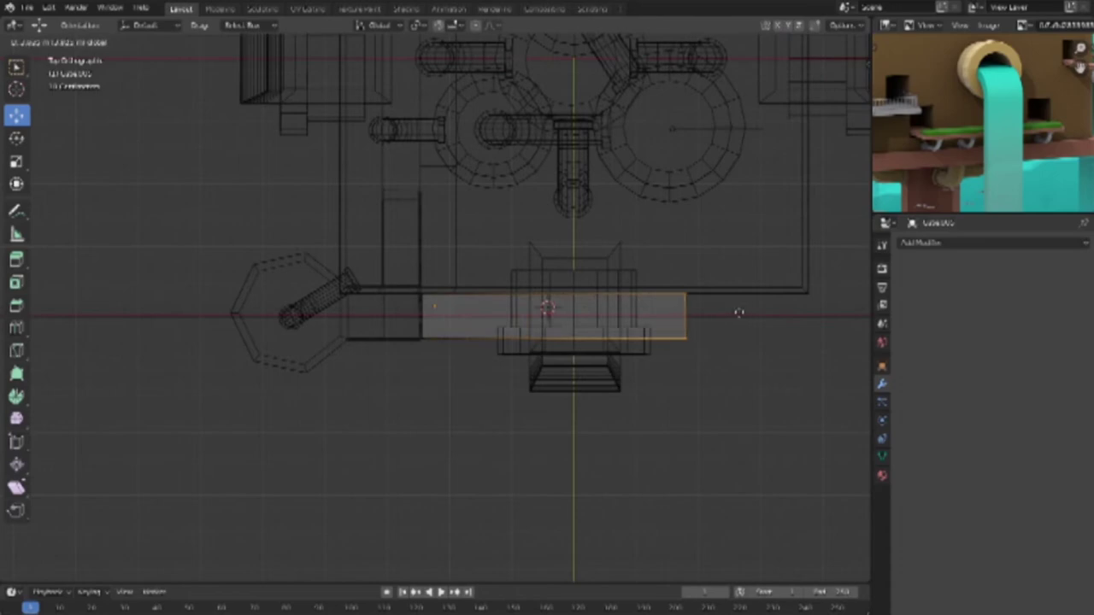
click(721, 325)
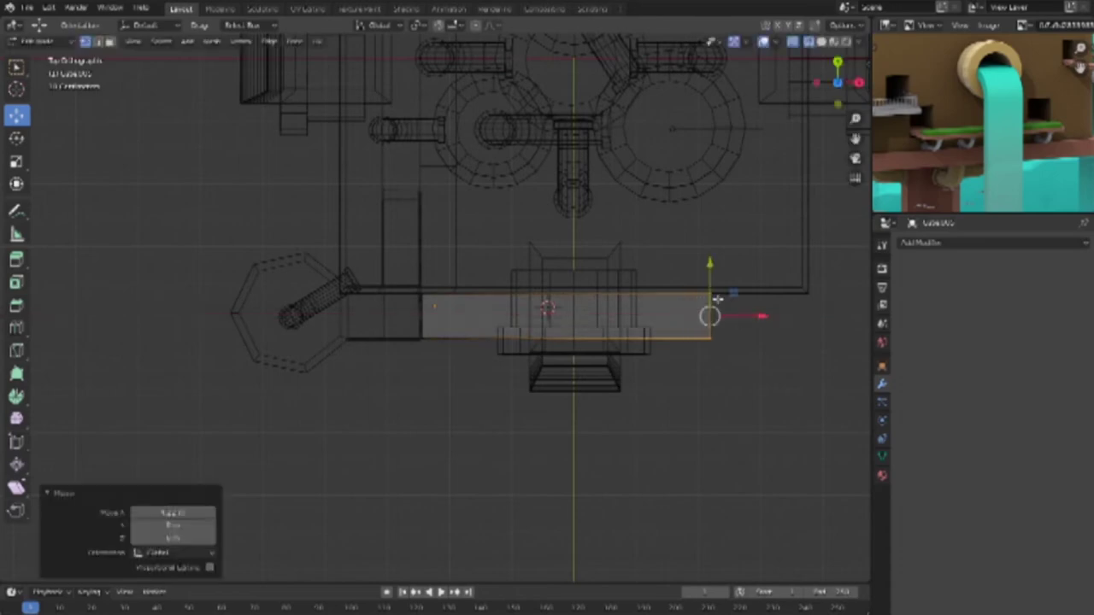
Step: Orbit around the body in opaque solid shading to inspect the rail, then return to Object Mode
middle_drag(613, 321, 633, 260)
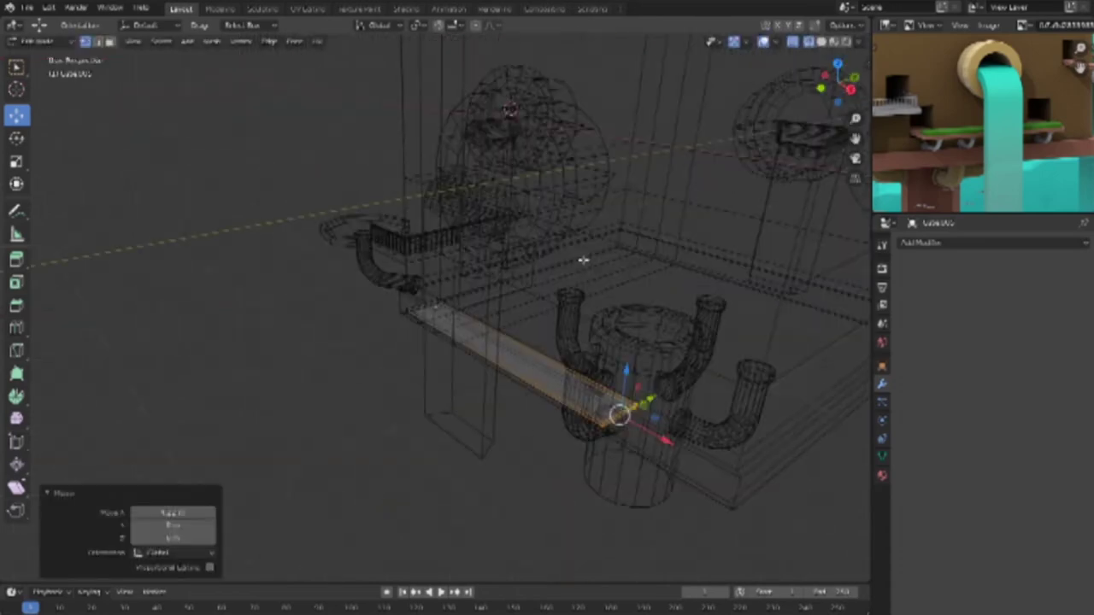
key(shift+z)
mouse_move(456, 366)
middle_down()
mouse_move(537, 381)
mouse_move(775, 76)
middle_up()
click(793, 41)
middle_drag(569, 360, 581, 346)
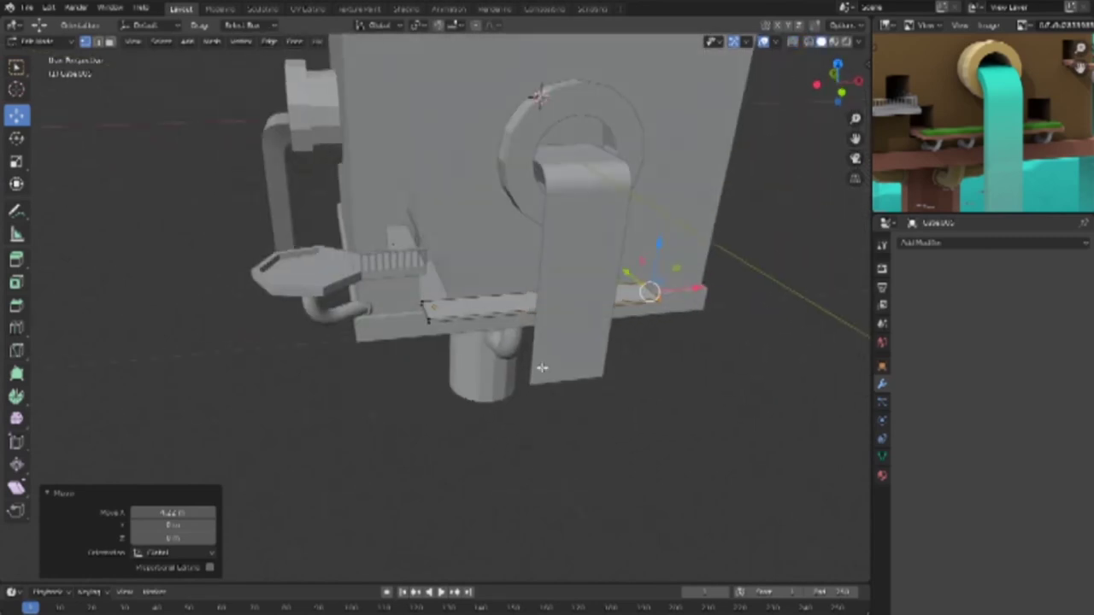
mouse_move(581, 346)
middle_down()
mouse_move(479, 334)
mouse_move(602, 355)
mouse_move(627, 305)
middle_up()
scroll(479, 334, down, 5)
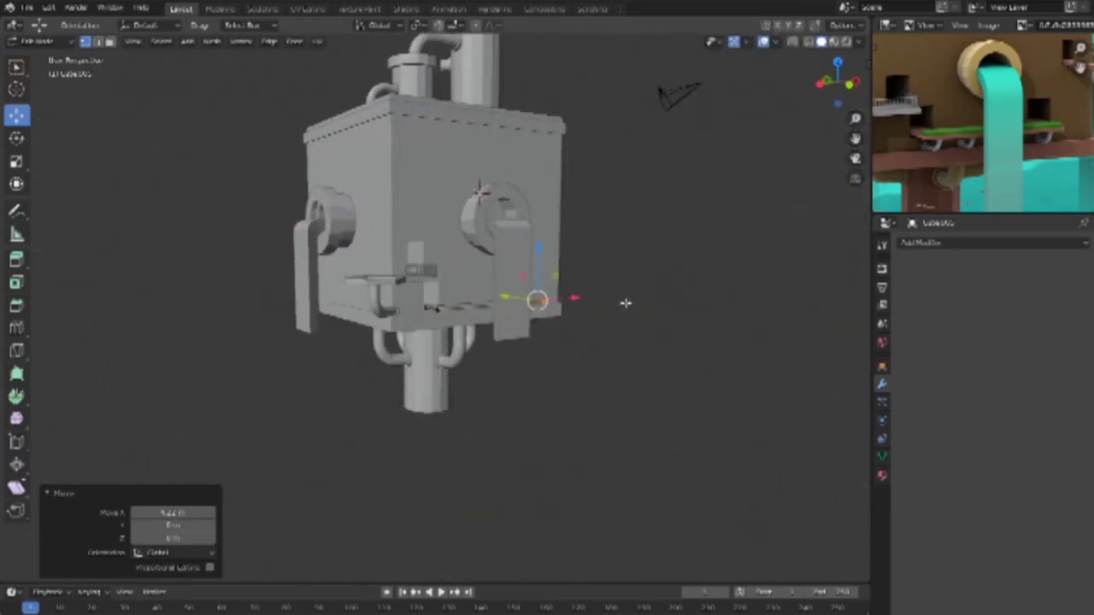
scroll(627, 305, up, 3)
scroll(627, 305, up, 2)
key(Tab)
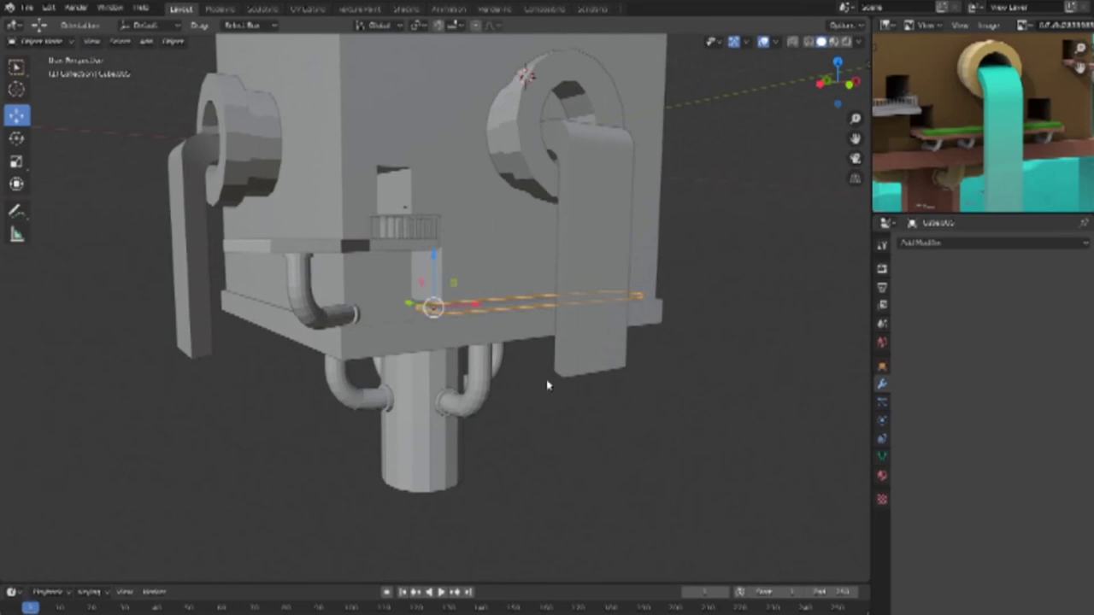
Step: Duplicate the rail and raise the copy vertically along Z in back wireframe view
key(shift+d)
key(z)
click(540, 373)
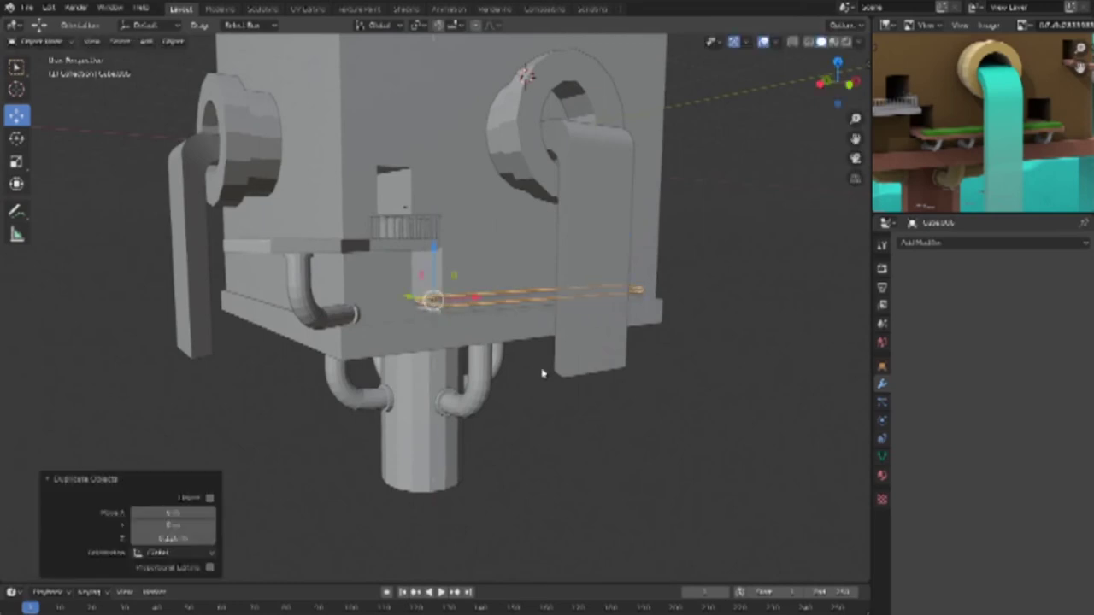
key(ctrl+KP_1)
key(shift+z)
scroll(434, 295, up, 2)
scroll(434, 291, up, 3)
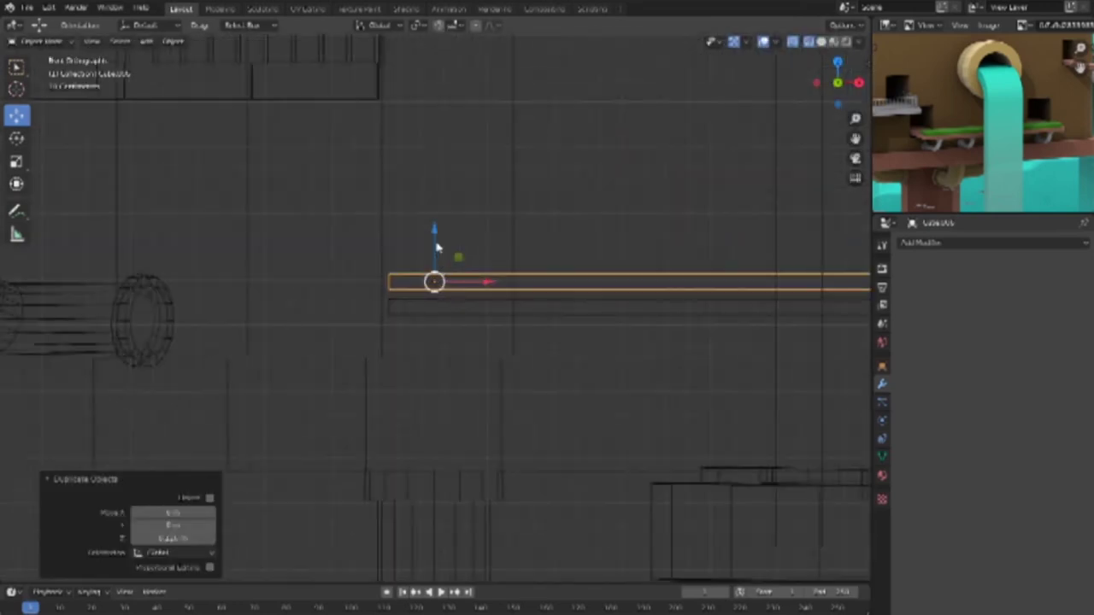
key(g)
key(z)
click(434, 243)
Step: Shorten the copied rail along X and shift it sideways along X
scroll(537, 268, down, 1)
scroll(534, 267, down, 2)
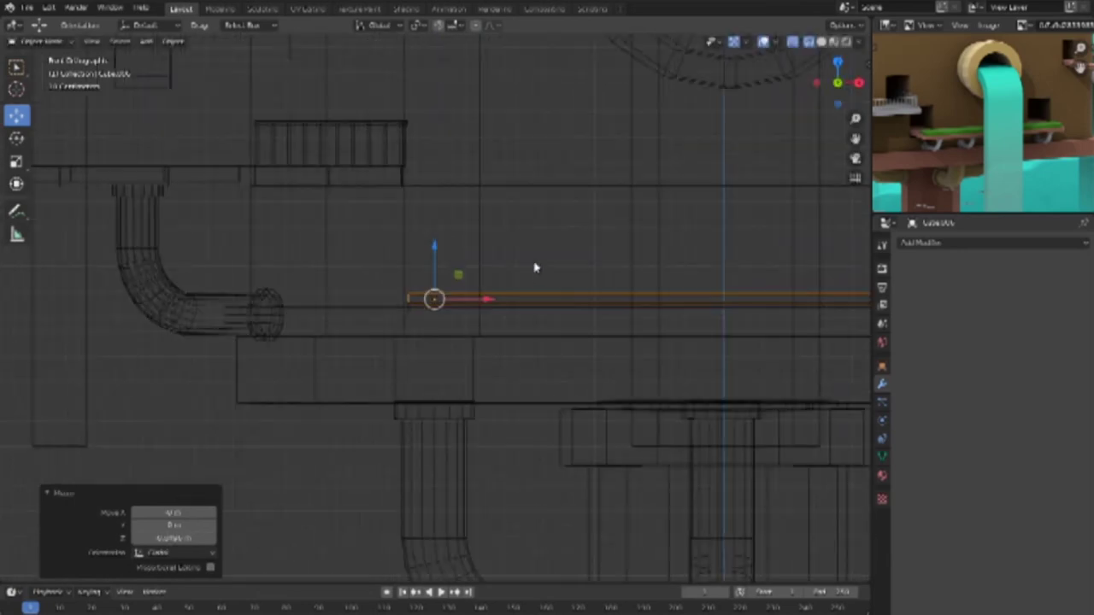
key(s)
key(x)
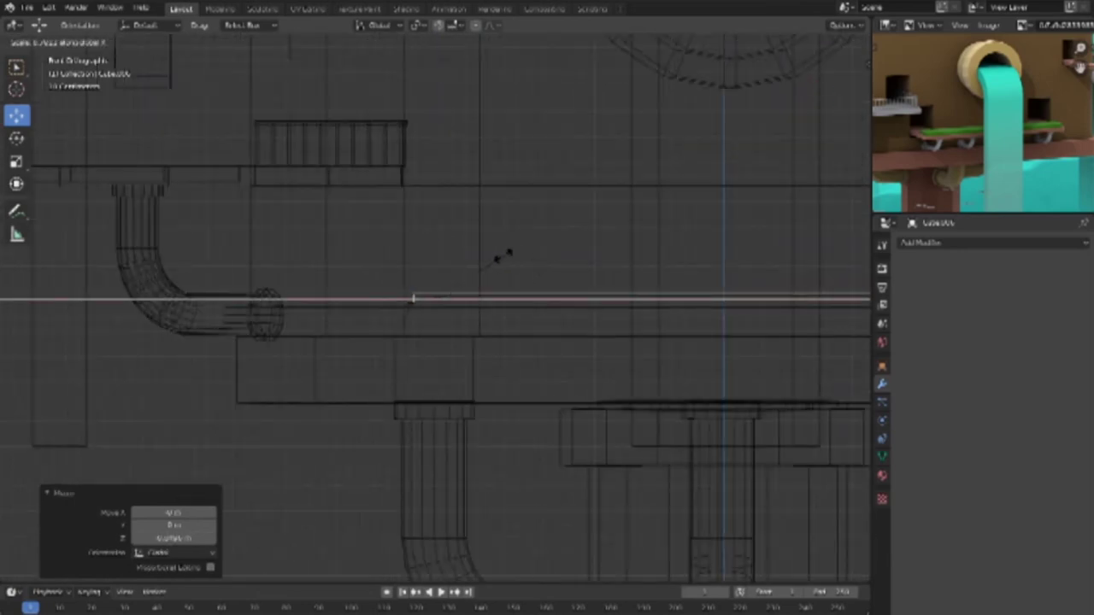
click(511, 258)
scroll(521, 269, down, 1)
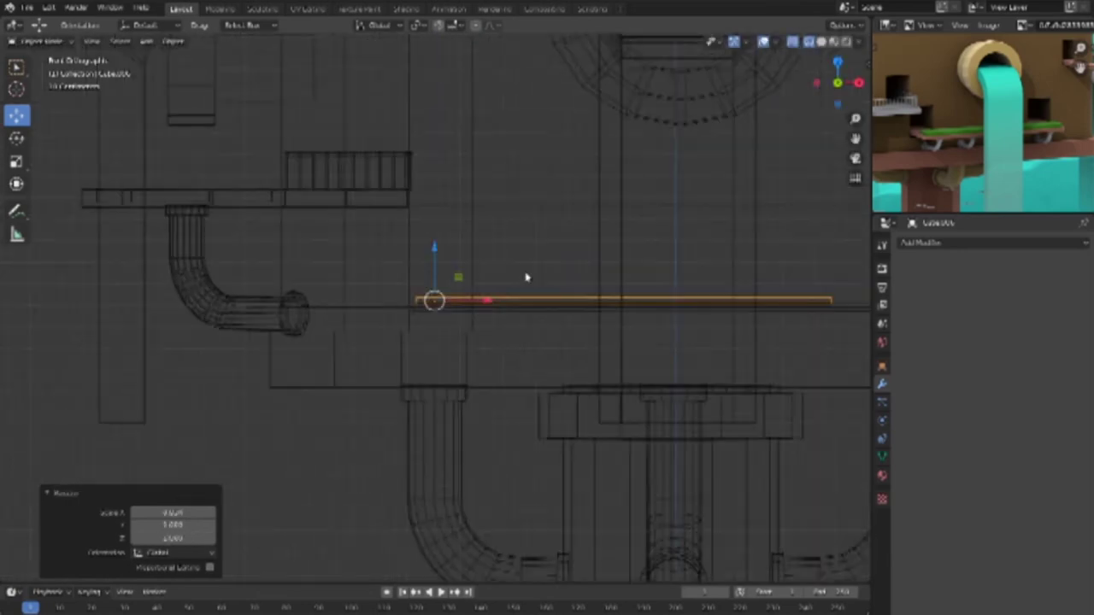
scroll(537, 281, down, 2)
key(g)
key(x)
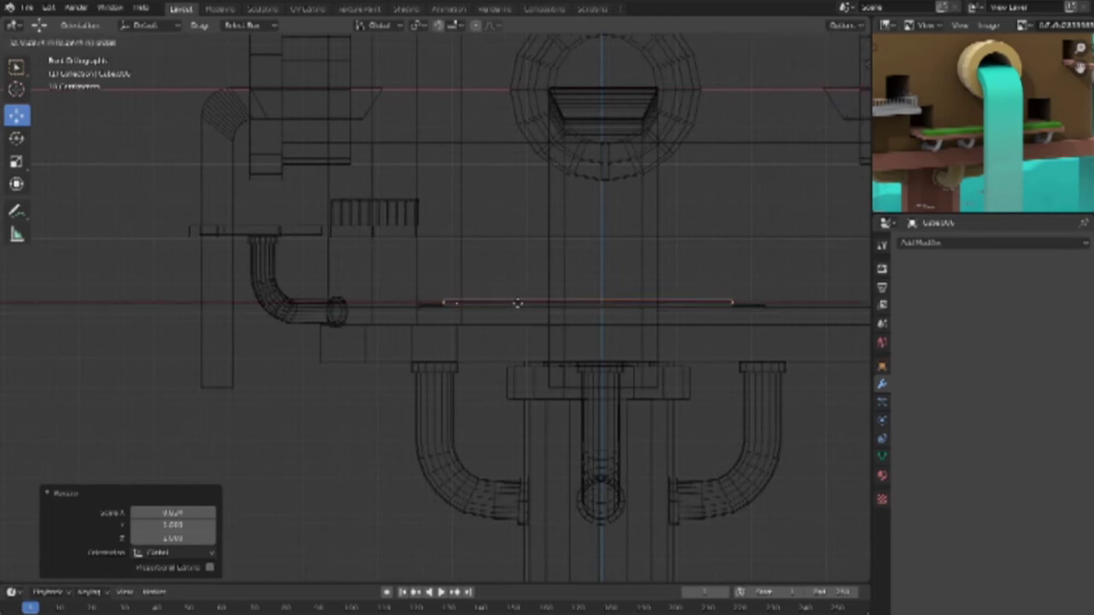
click(517, 303)
Step: Readjust the rail's length along X and set its final X position
key(s)
key(x)
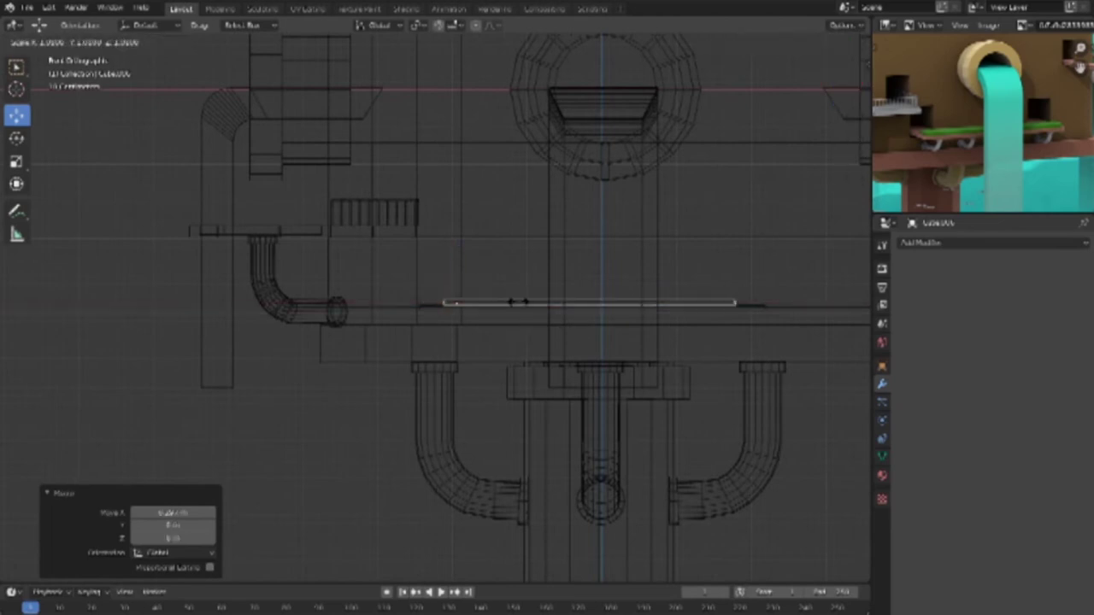
click(527, 305)
key(g)
key(z)
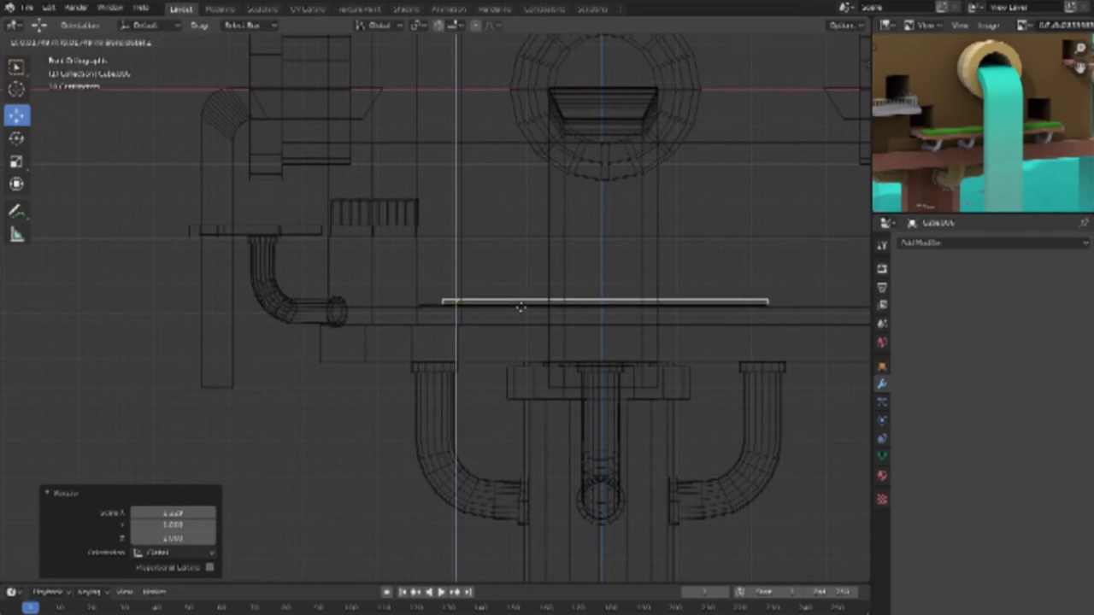
key(x)
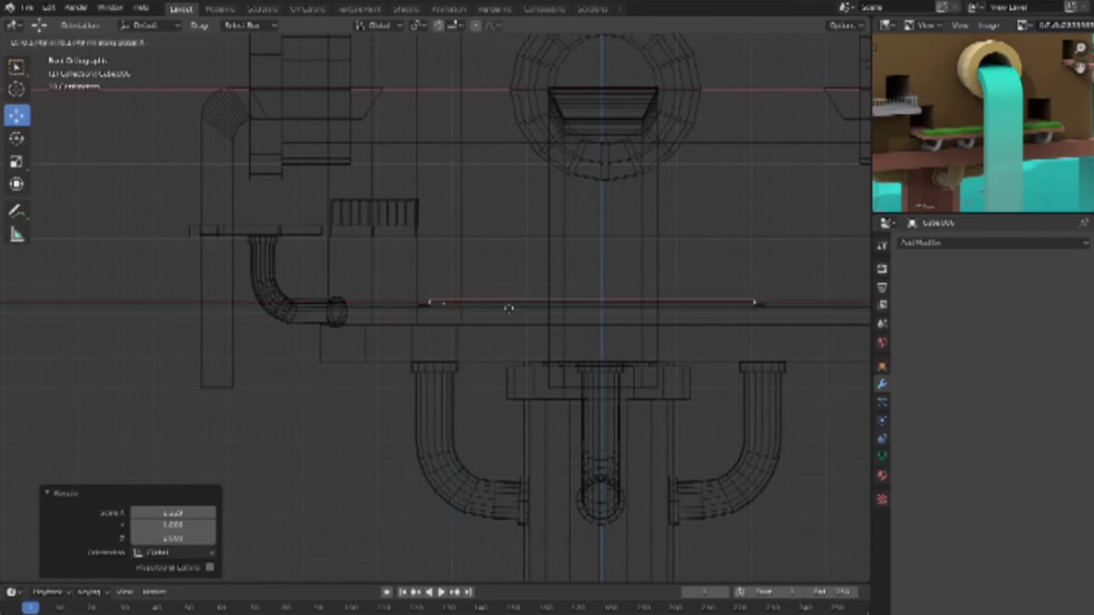
click(508, 307)
Step: From top view, slim the rail's depth along Y and nudge it slightly along Y
key(KP_7)
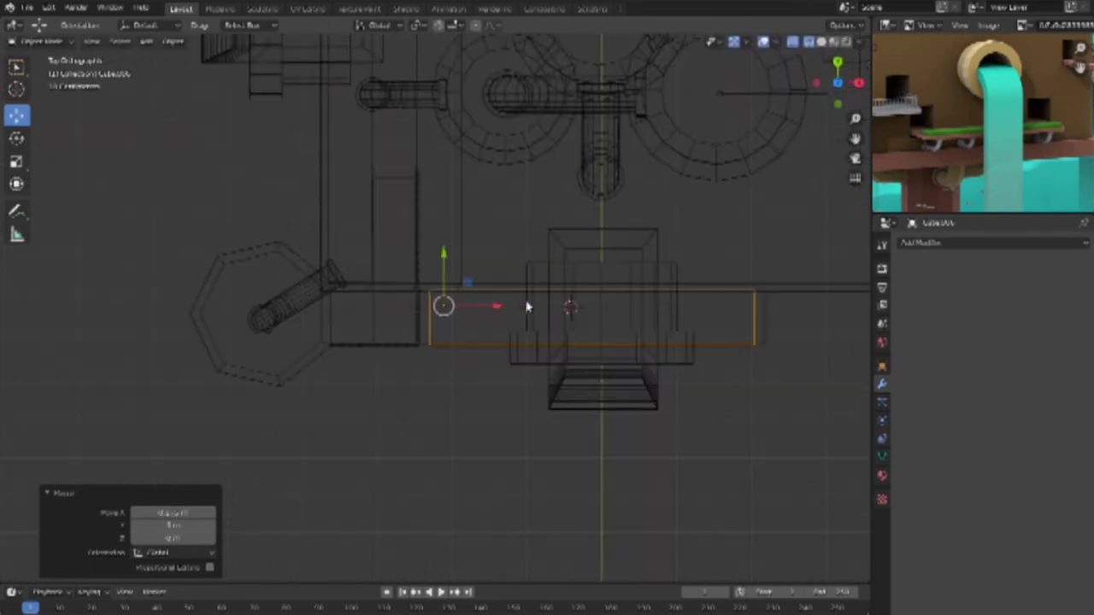
key(s)
key(y)
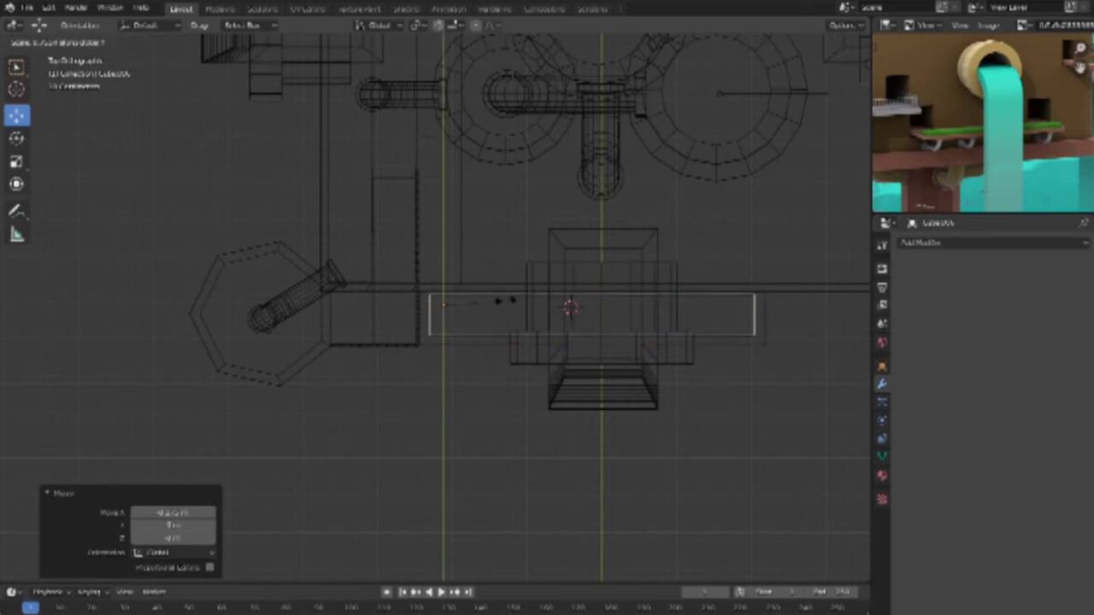
click(513, 303)
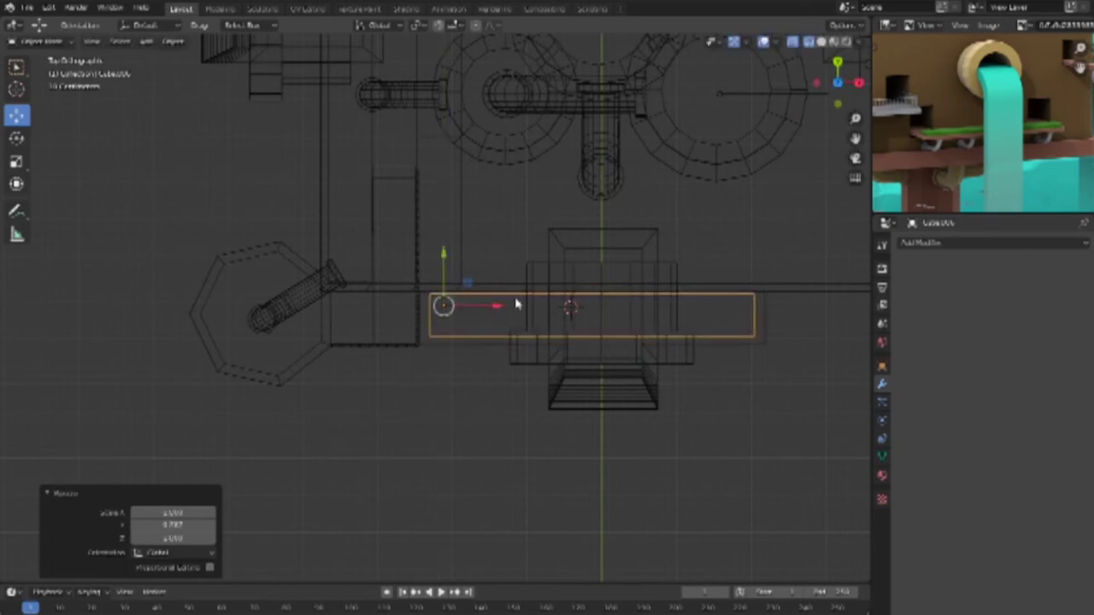
key(g)
key(y)
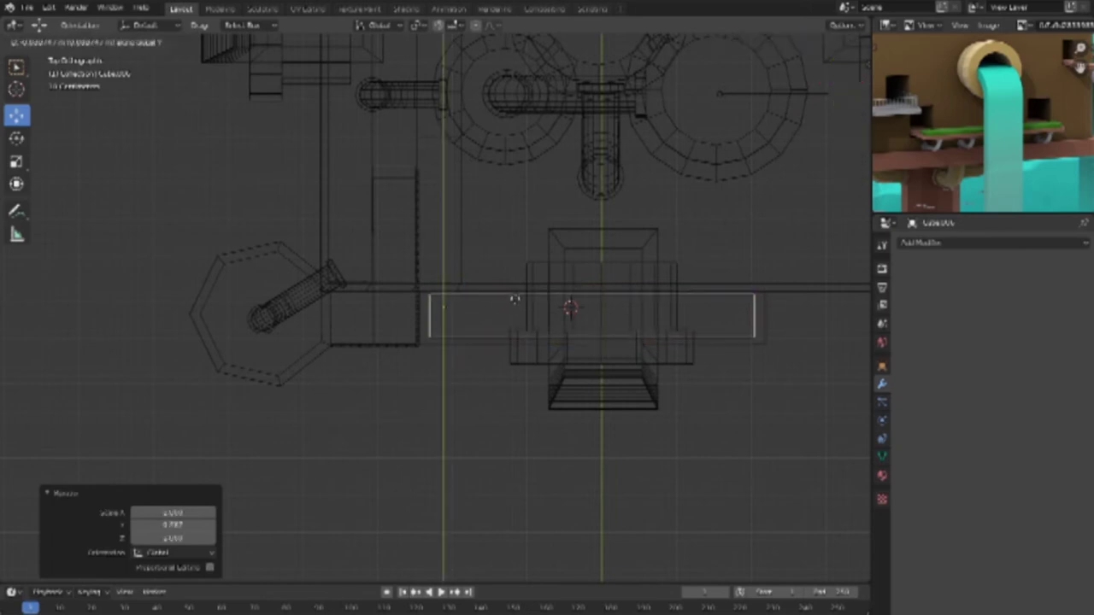
click(513, 300)
Step: Orbit in solid shading to inspect the rail on the body
middle_drag(630, 414, 663, 310)
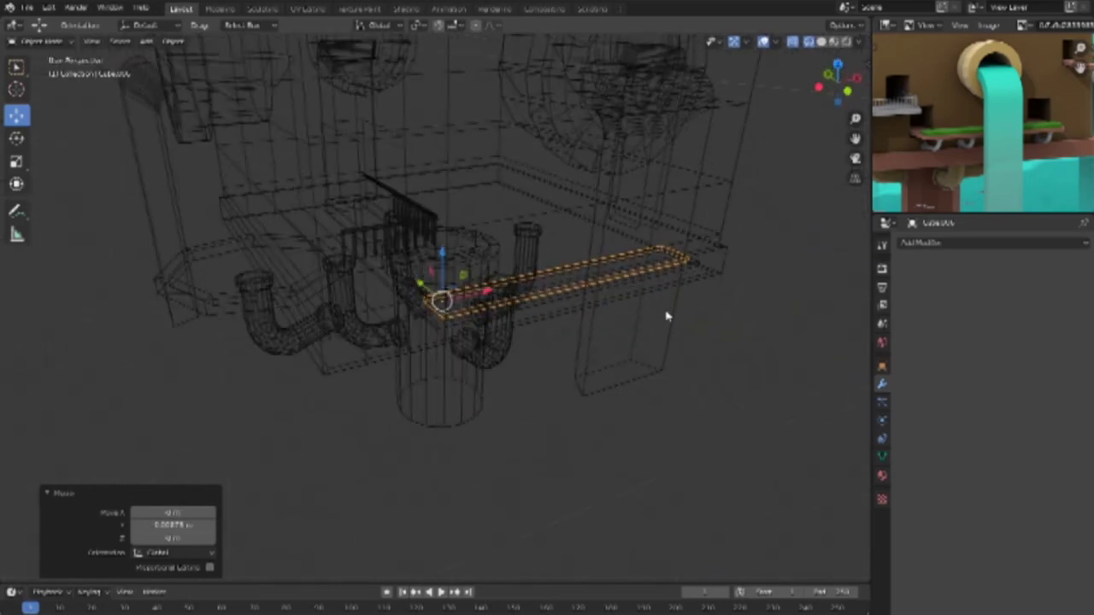
key(shift+z)
scroll(562, 425, up, 5)
mouse_move(488, 402)
middle_down()
mouse_move(434, 402)
mouse_move(562, 415)
mouse_move(547, 403)
middle_up()
scroll(562, 416, down, 5)
Step: In Edit Mode on the body cube, add a vertical loop cut from front view and slide it left
click(748, 304)
key(Tab)
key(KP_1)
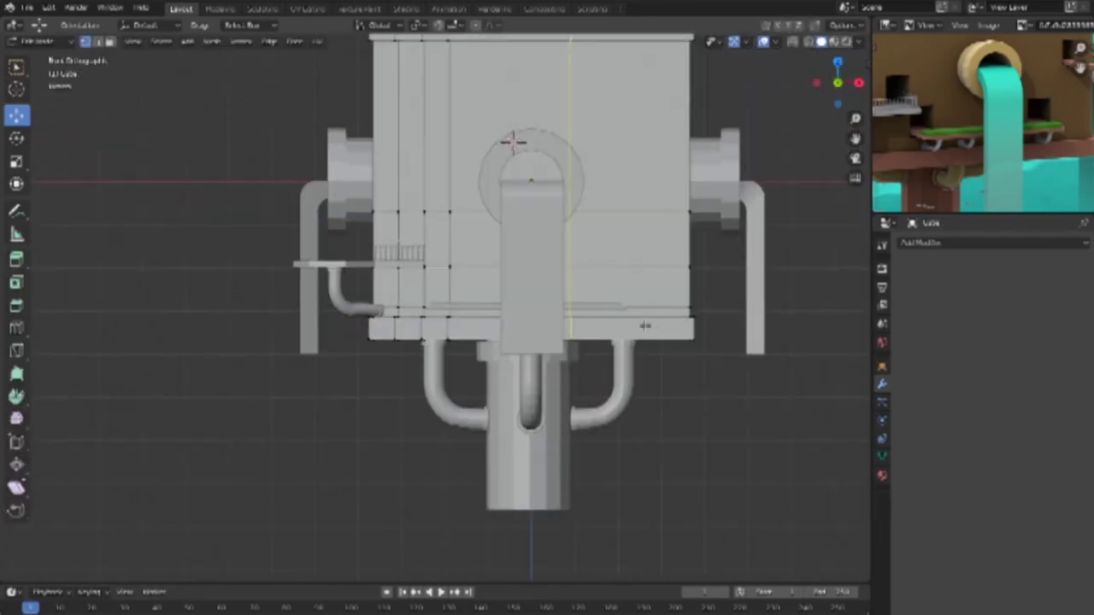
click(623, 305)
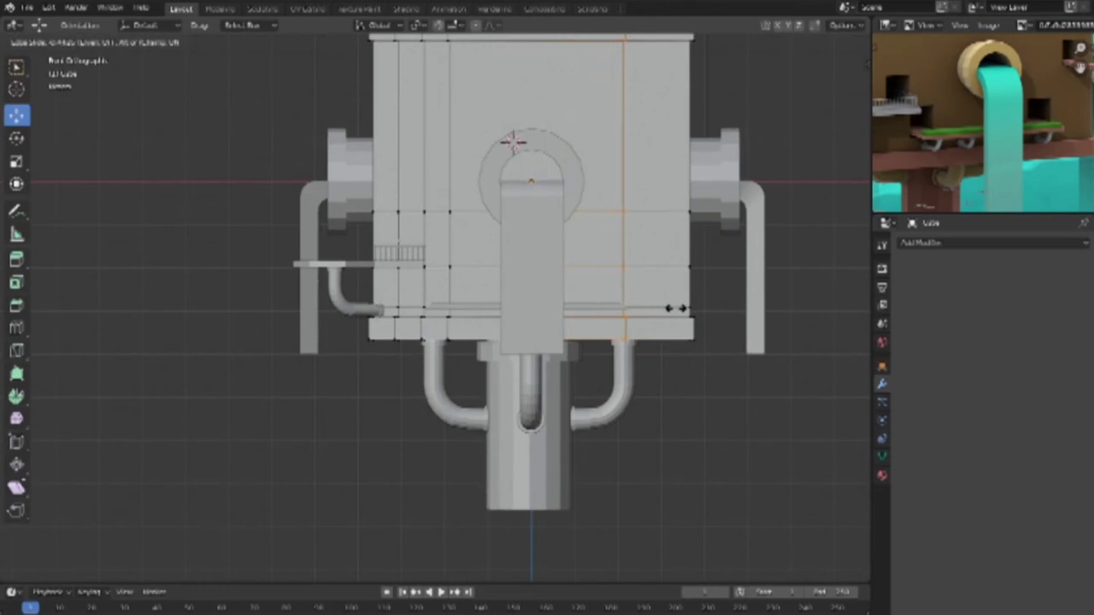
click(675, 307)
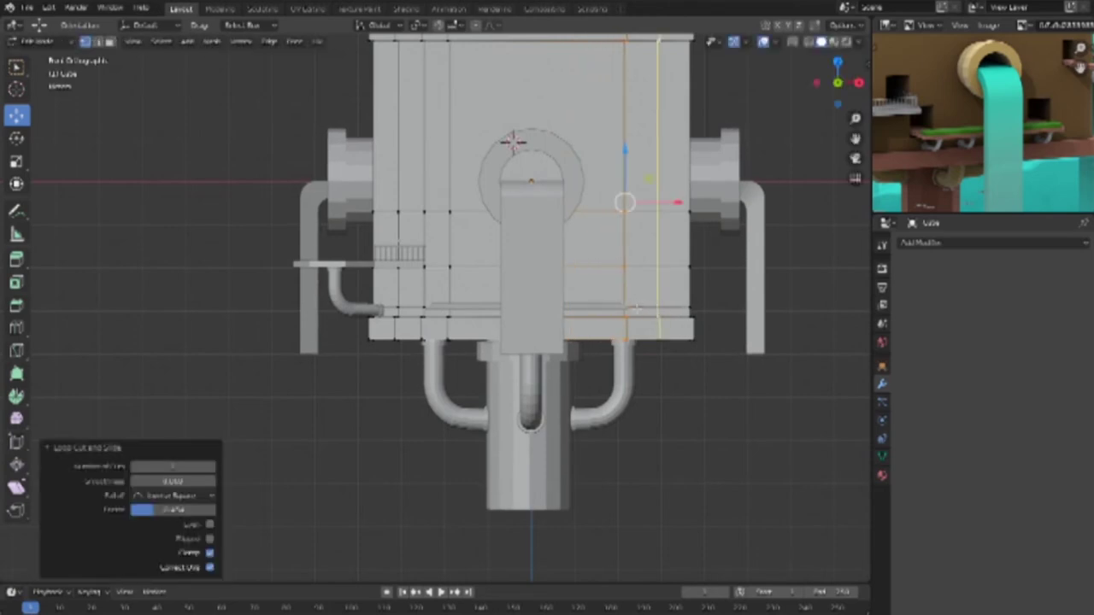
key(g)
key(g)
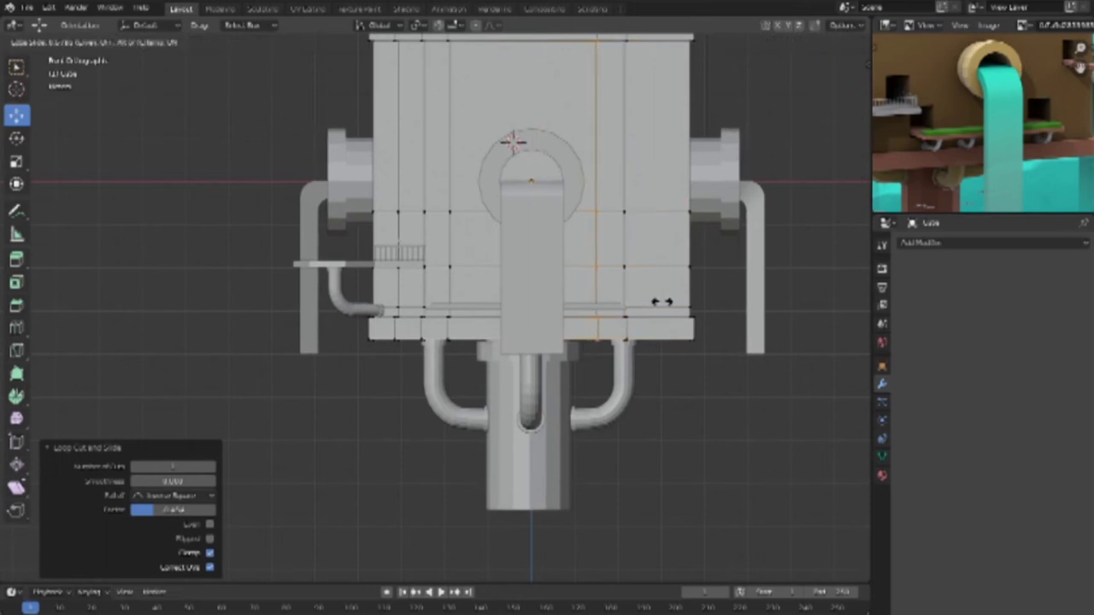
click(660, 304)
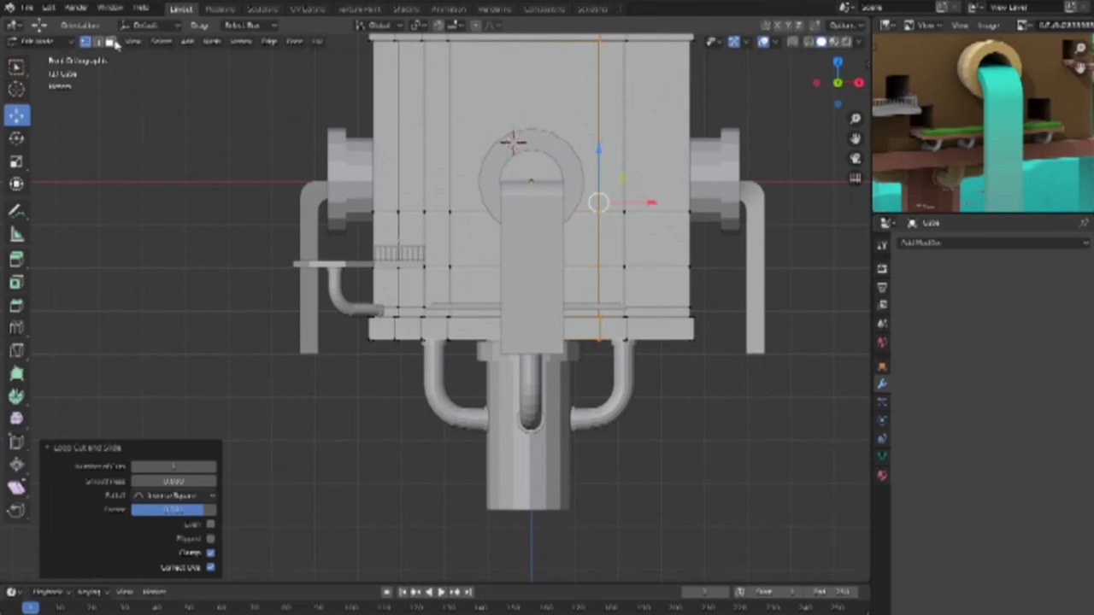
Step: Extrude a small body face inward to form a slot, then return to Object Mode
click(610, 286)
mouse_move(754, 336)
middle_down()
mouse_move(622, 434)
mouse_move(512, 359)
middle_up()
click(17, 258)
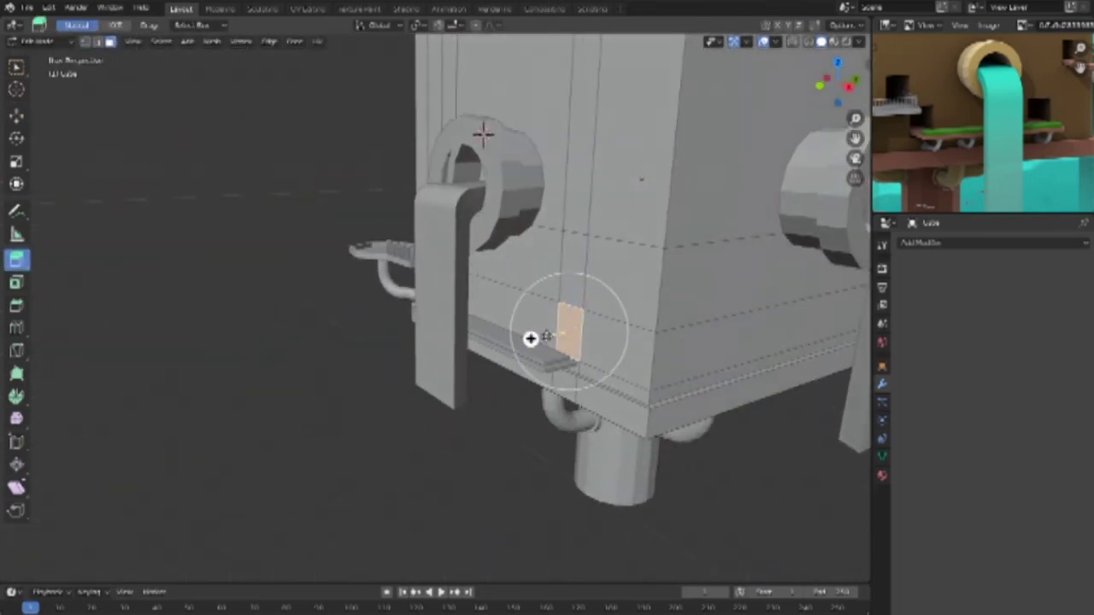
drag(530, 337, 609, 322)
mouse_move(463, 459)
middle_down()
mouse_move(640, 432)
mouse_move(534, 440)
mouse_move(598, 452)
mouse_move(637, 419)
mouse_move(537, 439)
mouse_move(718, 420)
mouse_move(732, 396)
mouse_move(644, 440)
mouse_move(636, 434)
mouse_move(727, 429)
mouse_move(647, 424)
mouse_move(673, 424)
mouse_move(659, 398)
mouse_move(706, 408)
mouse_move(394, 324)
middle_up()
key(Tab)
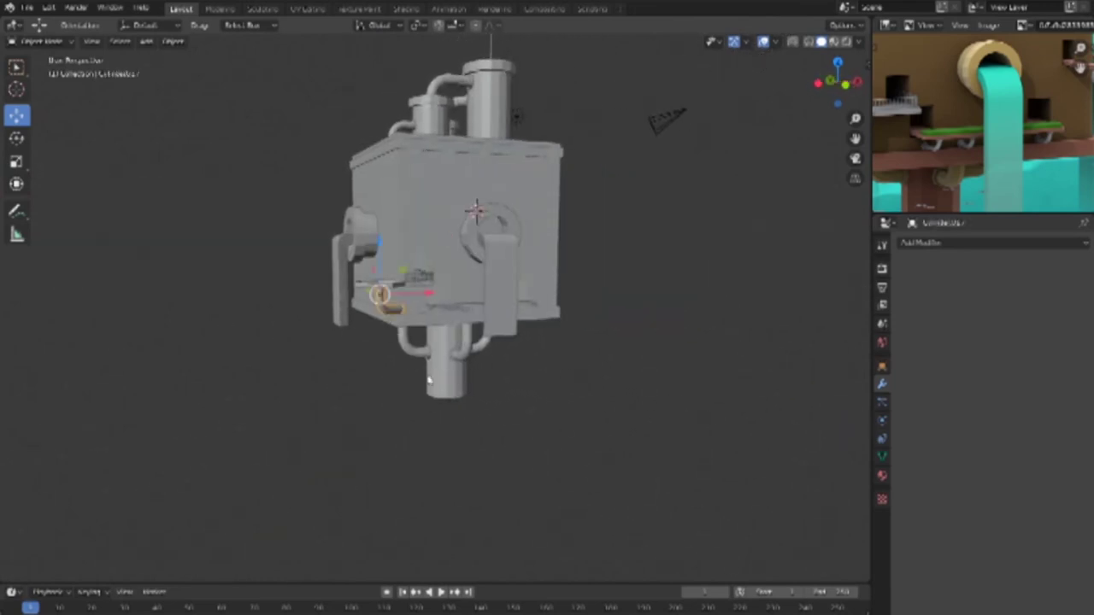
Step: From top view, duplicate the small hook and rotate the copy into position
key(KP_7)
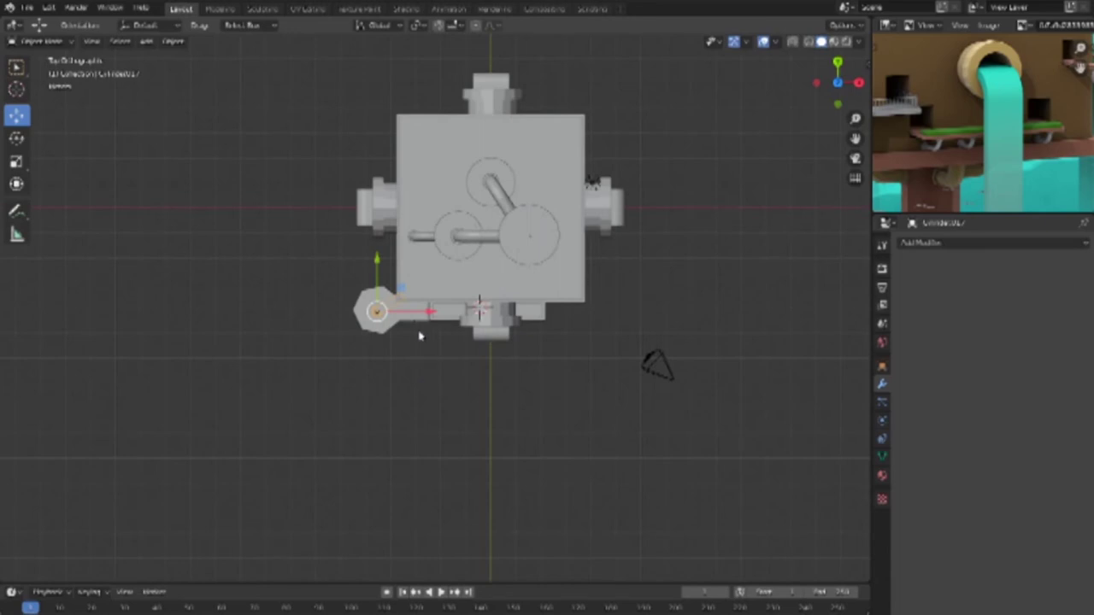
key(g)
click(478, 384)
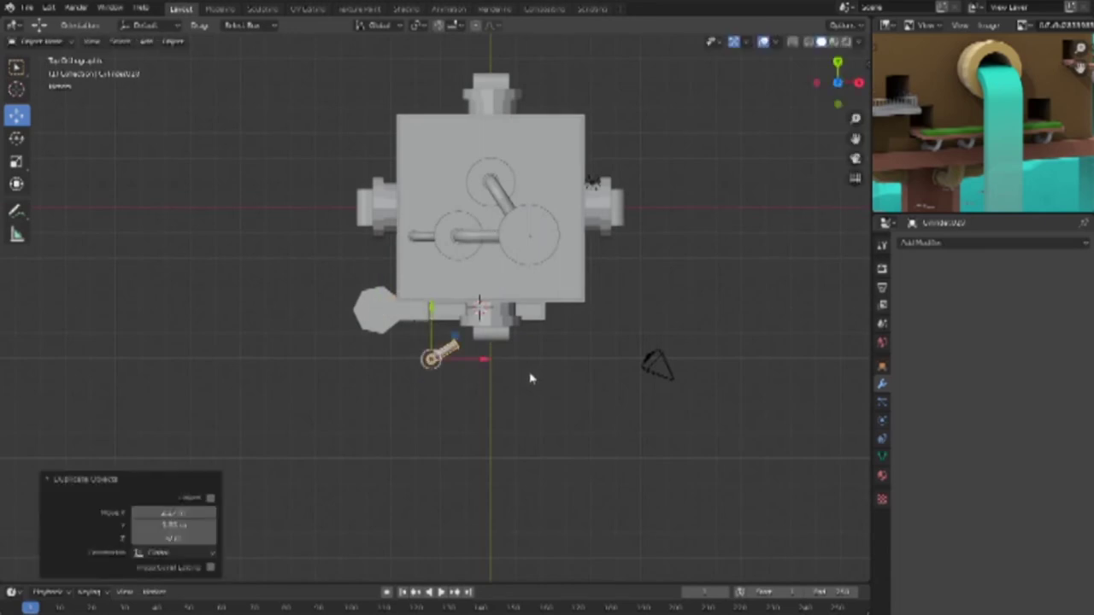
key(r)
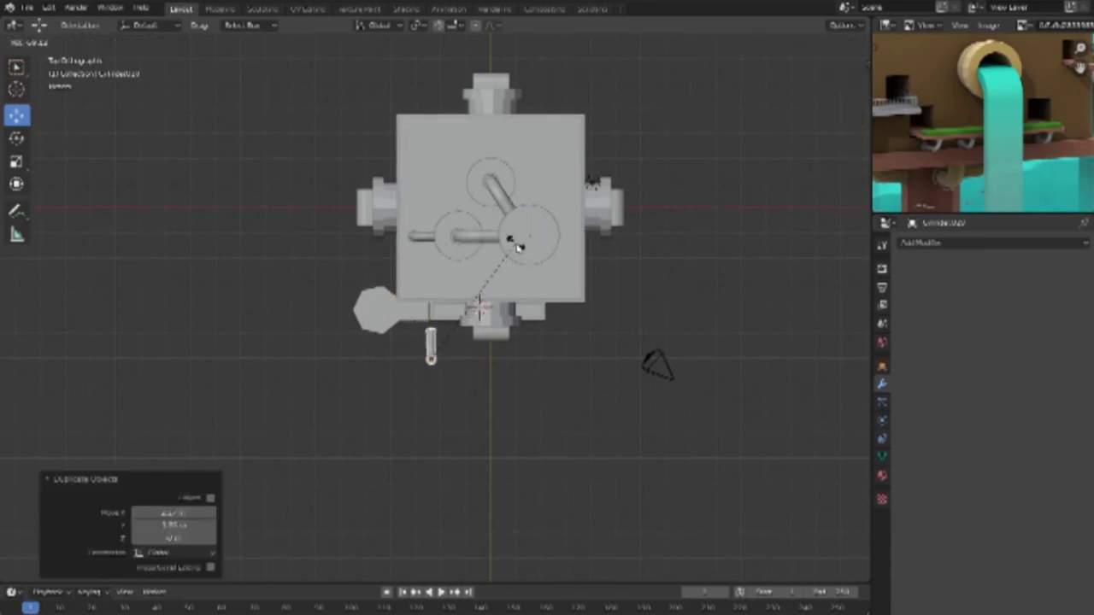
click(478, 341)
scroll(427, 441, up, 5)
scroll(440, 284, up, 4)
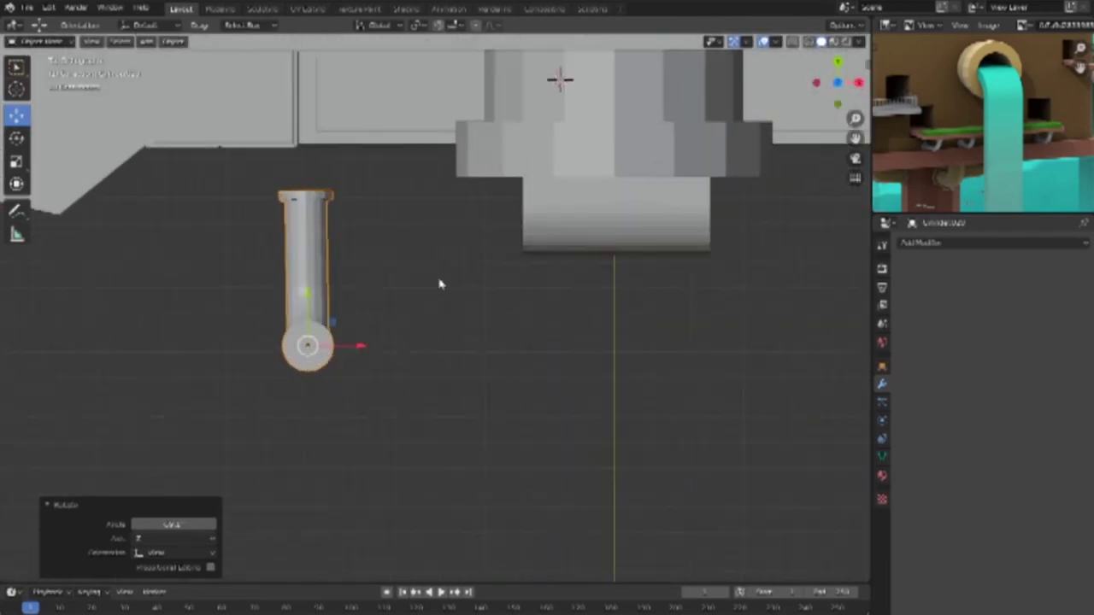
scroll(440, 284, up, 1)
key(r)
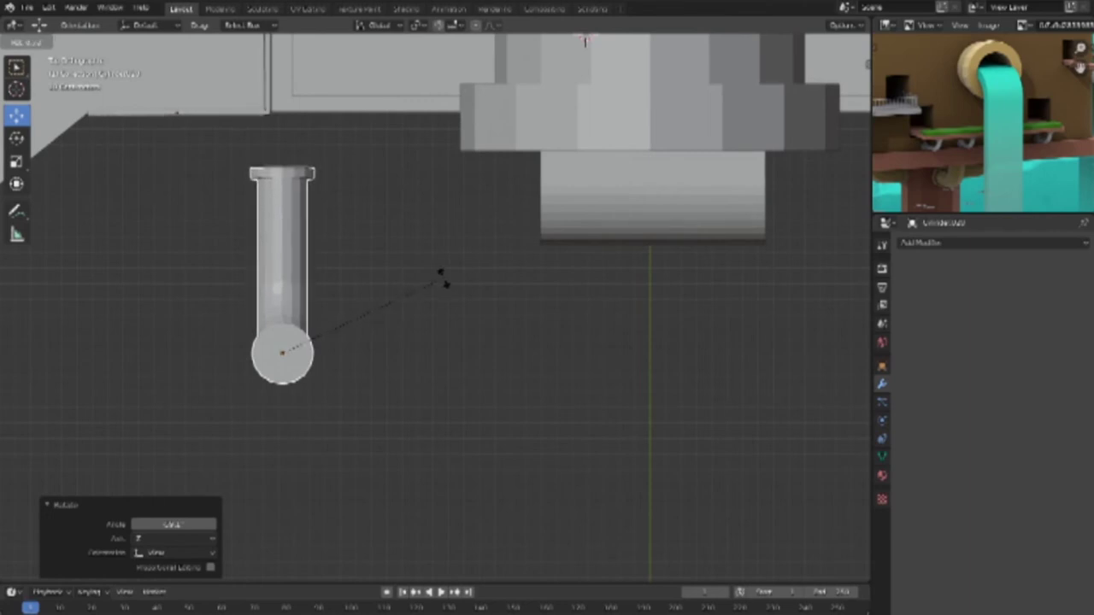
click(443, 287)
Step: Shrink the hook copy and move it down beneath the front ledge in wireframe front view
key(s)
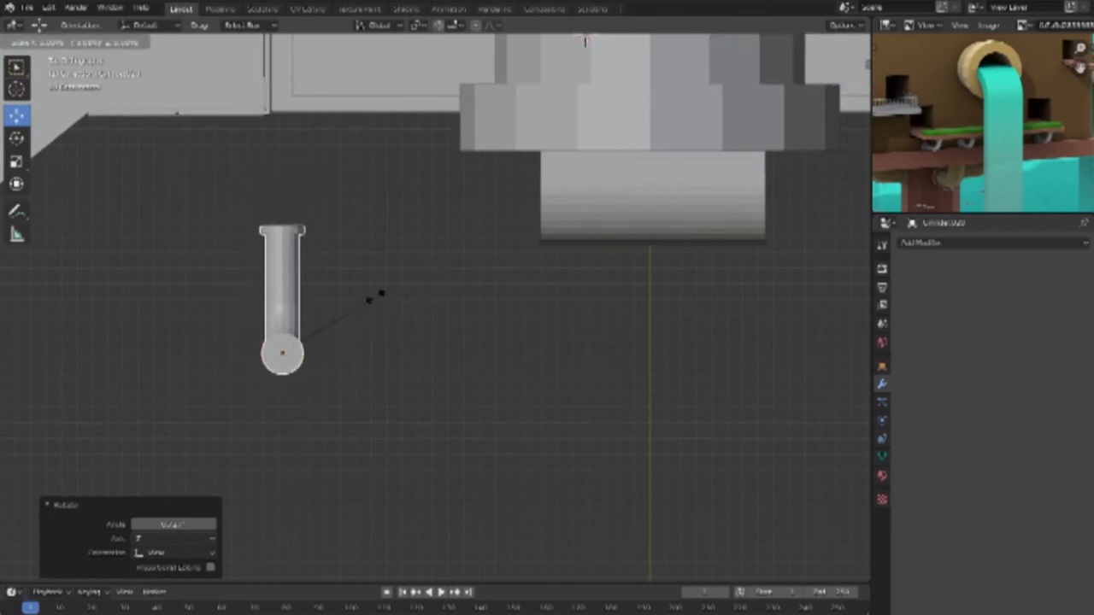
click(379, 305)
key(KP_1)
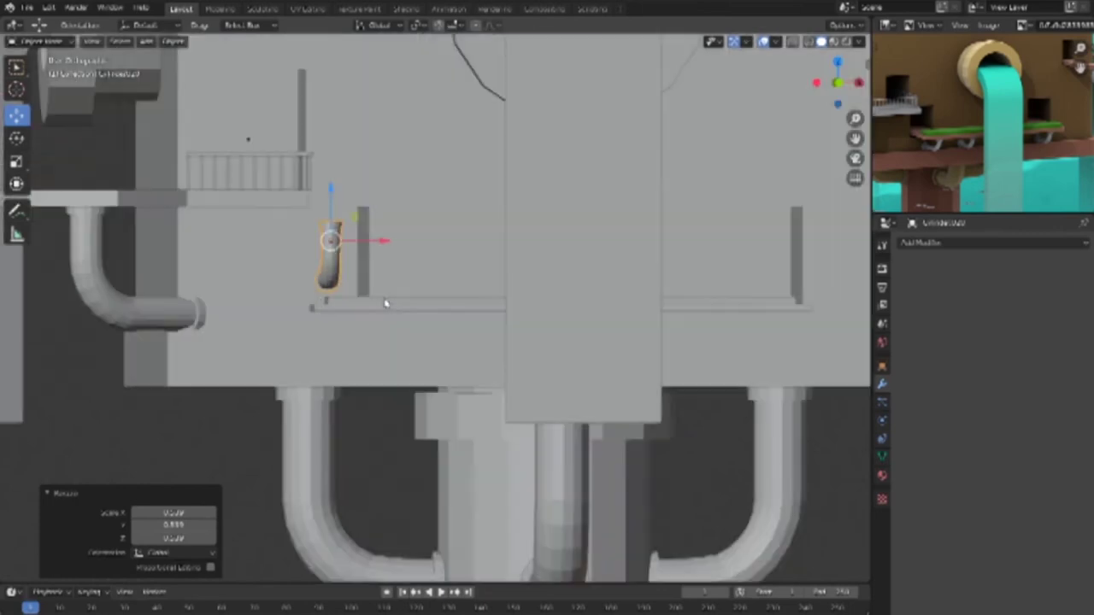
scroll(384, 308, up, 2)
key(shift+z)
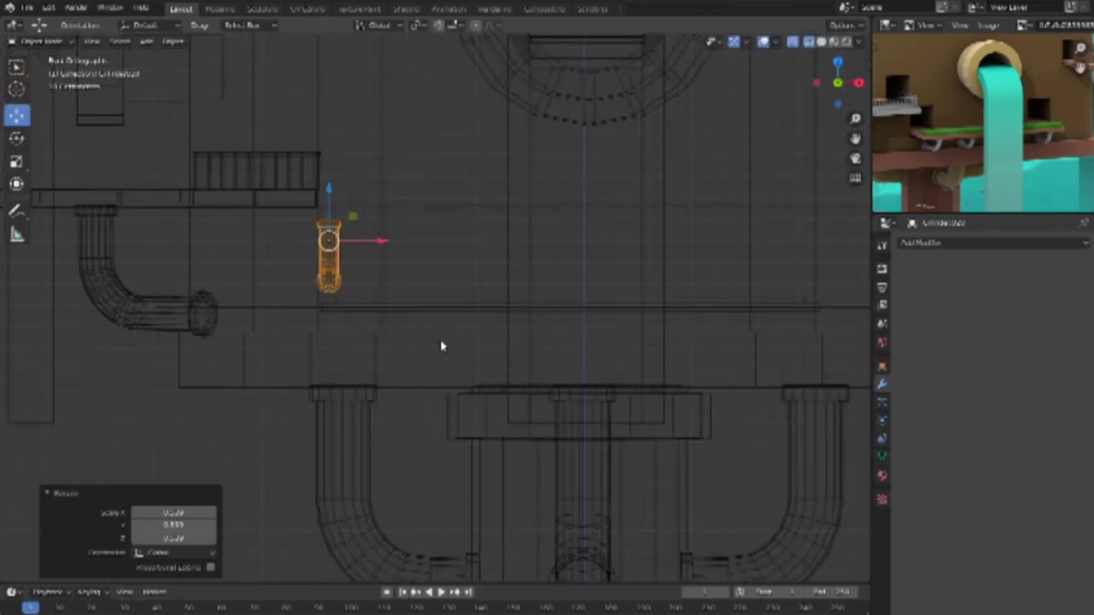
key(g)
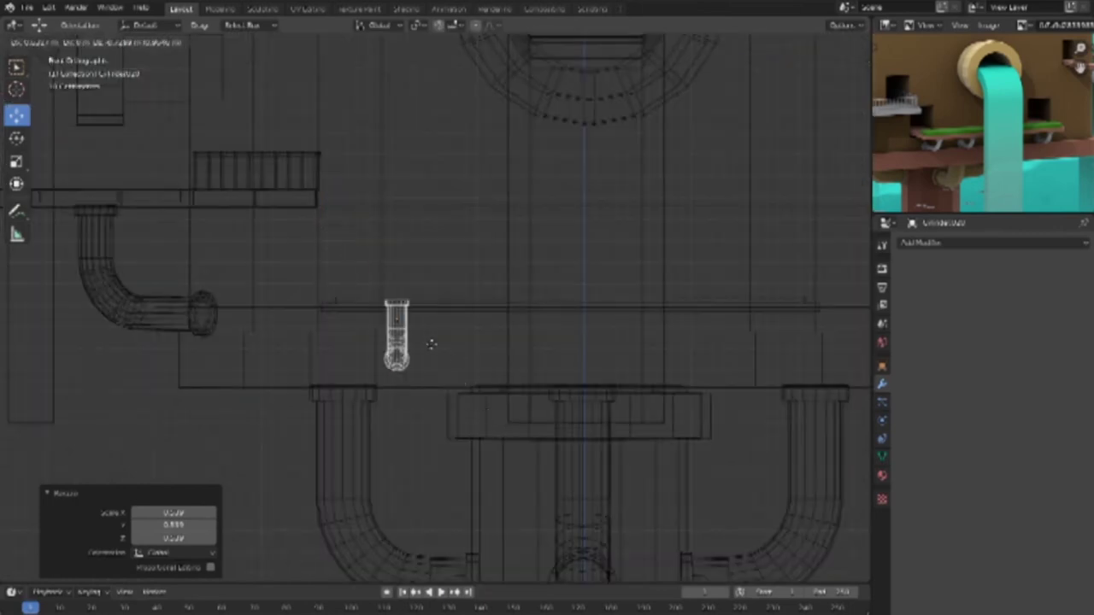
click(431, 352)
key(shift+z)
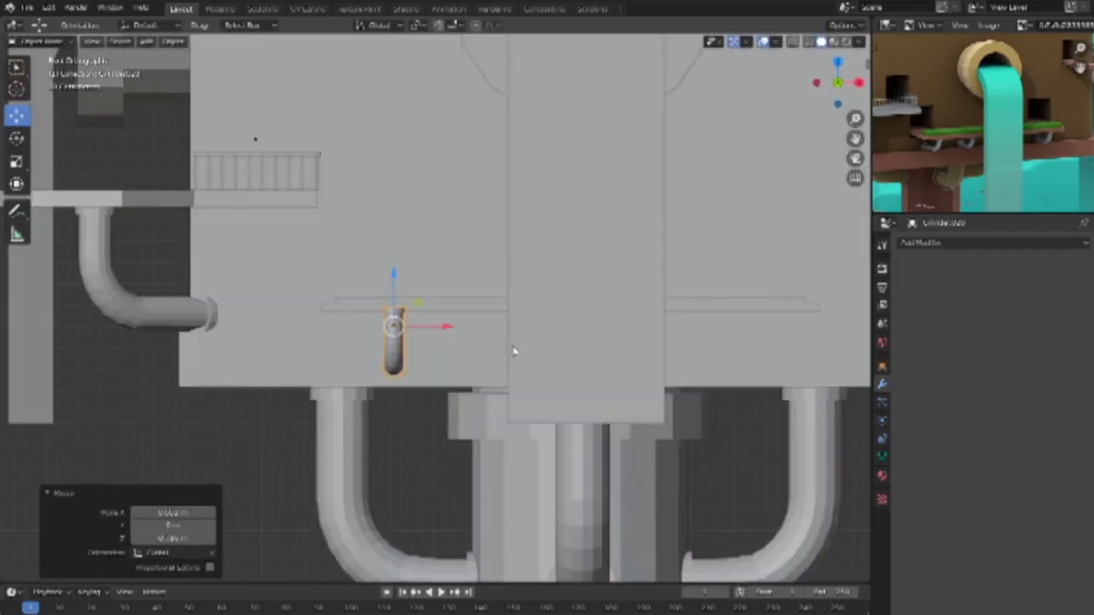
middle_drag(586, 370, 663, 373)
key(KP_3)
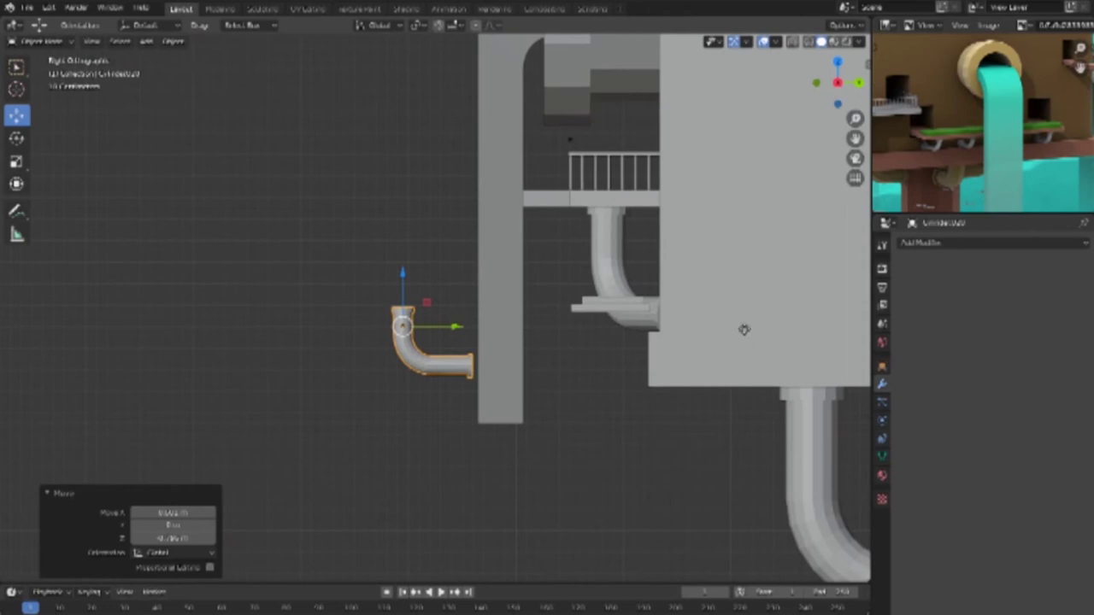
Step: Move the bent hook along Y toward the body and shrink it further
key(g)
key(y)
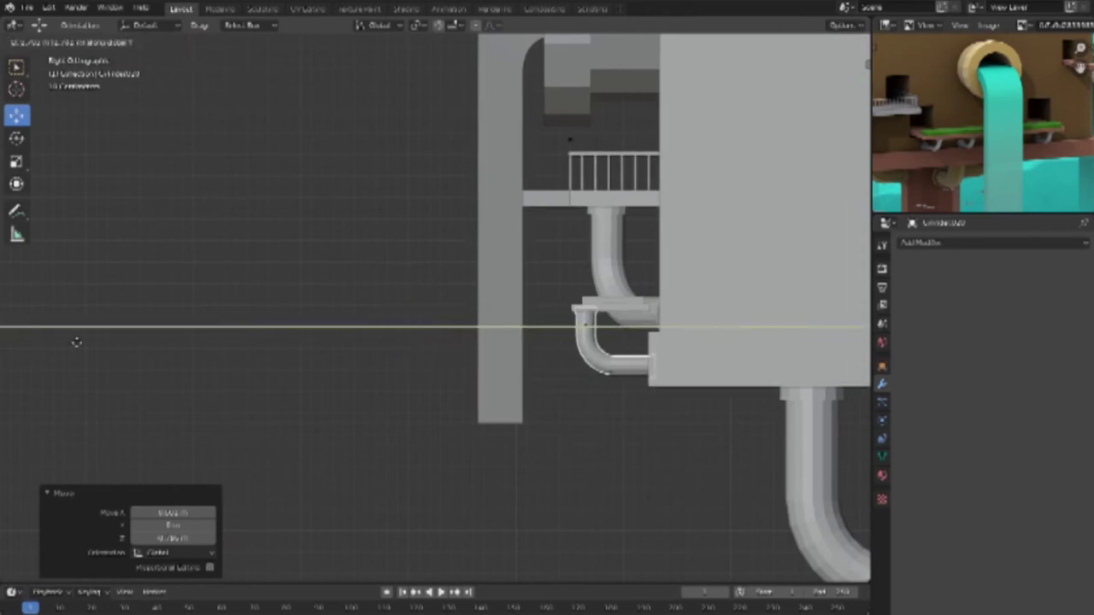
click(86, 343)
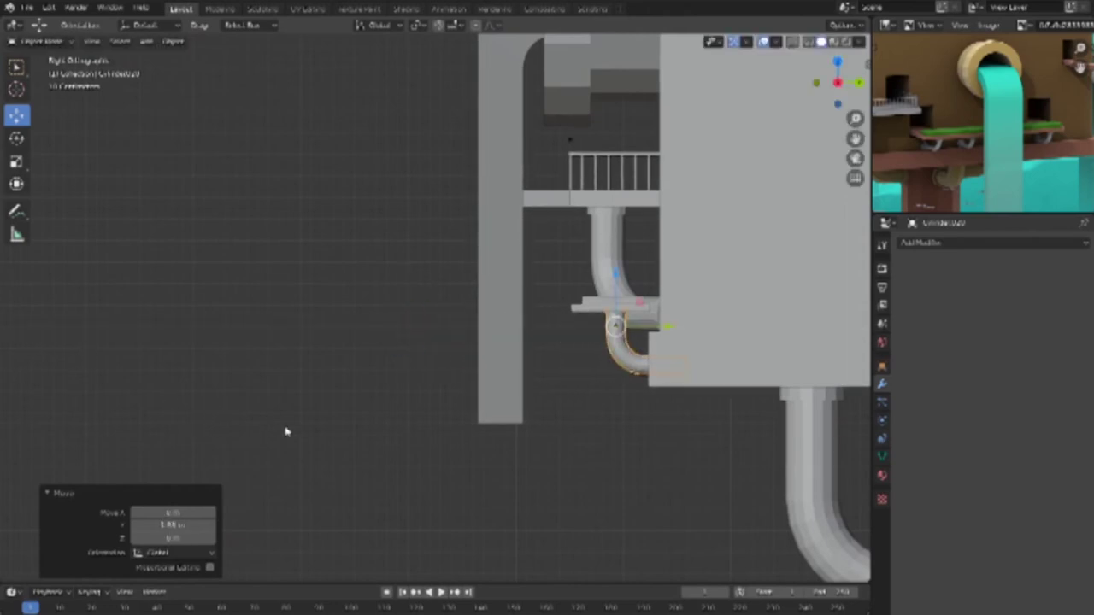
key(s)
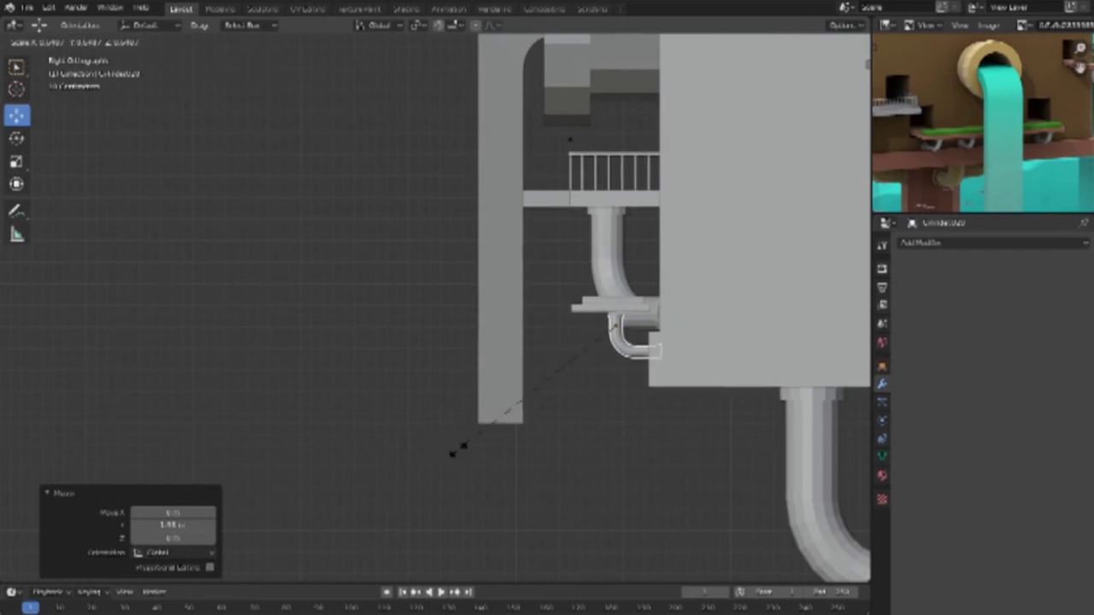
click(453, 453)
scroll(676, 343, up, 3)
scroll(649, 350, up, 5)
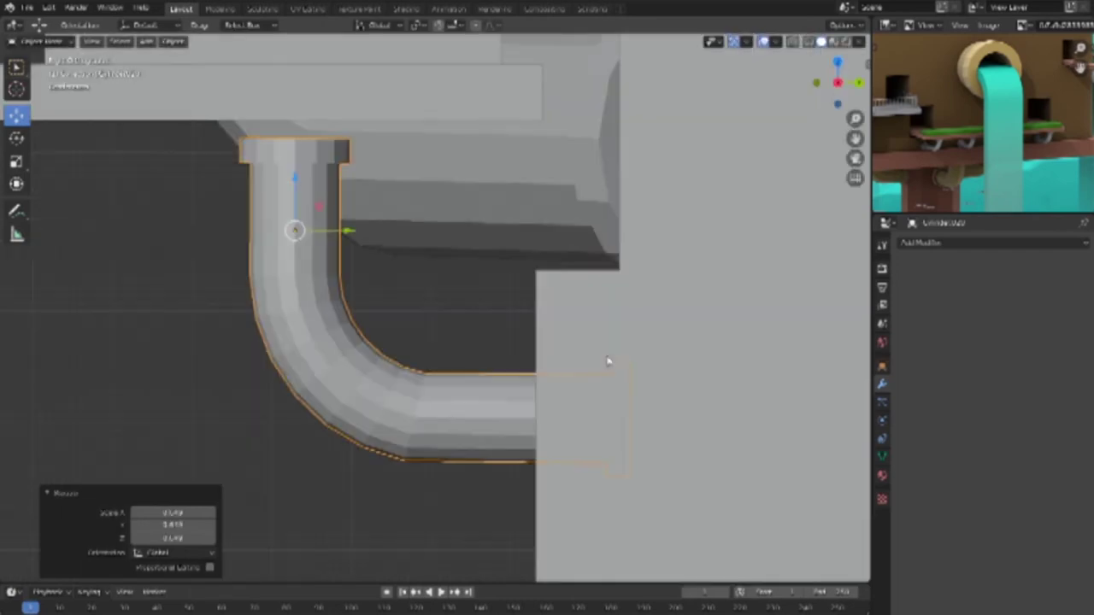
scroll(520, 298, down, 1)
Step: Select both ledge plates and slide them flush against the body
click(406, 162)
click(423, 120)
shift+click(459, 155)
drag(454, 138, 506, 148)
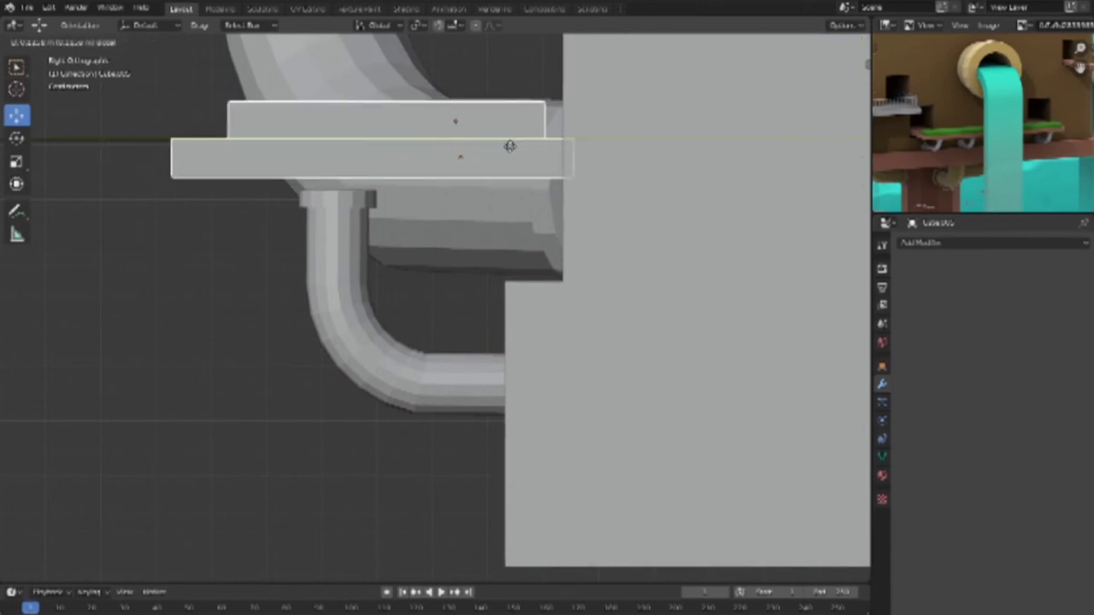
Step: Shift the hook sideways and raise it up under the ledge, then orbit to check
click(378, 324)
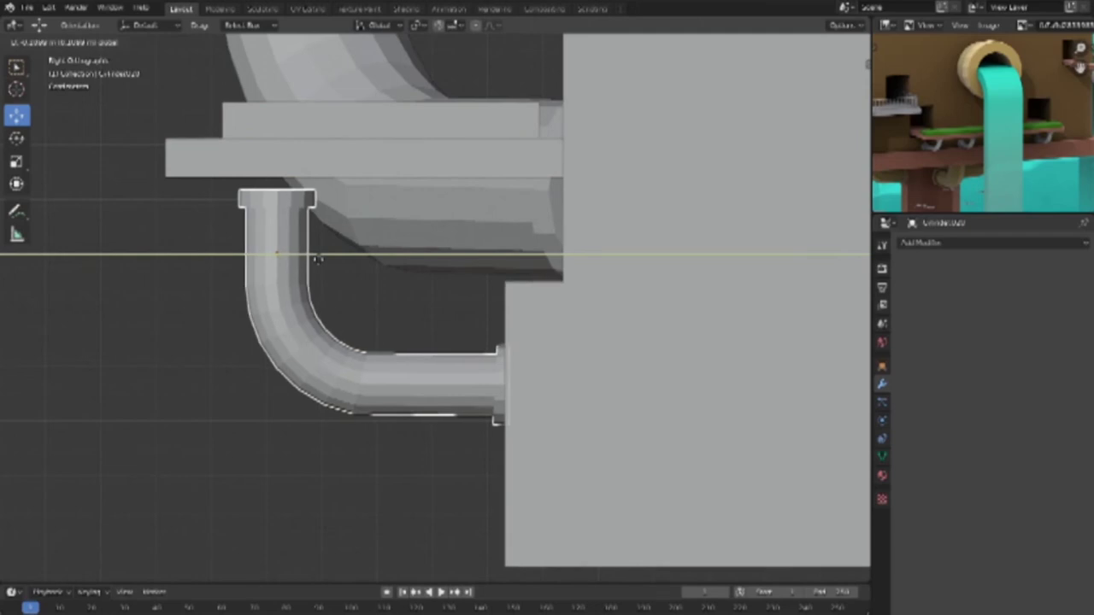
drag(383, 259, 321, 258)
drag(281, 219, 274, 187)
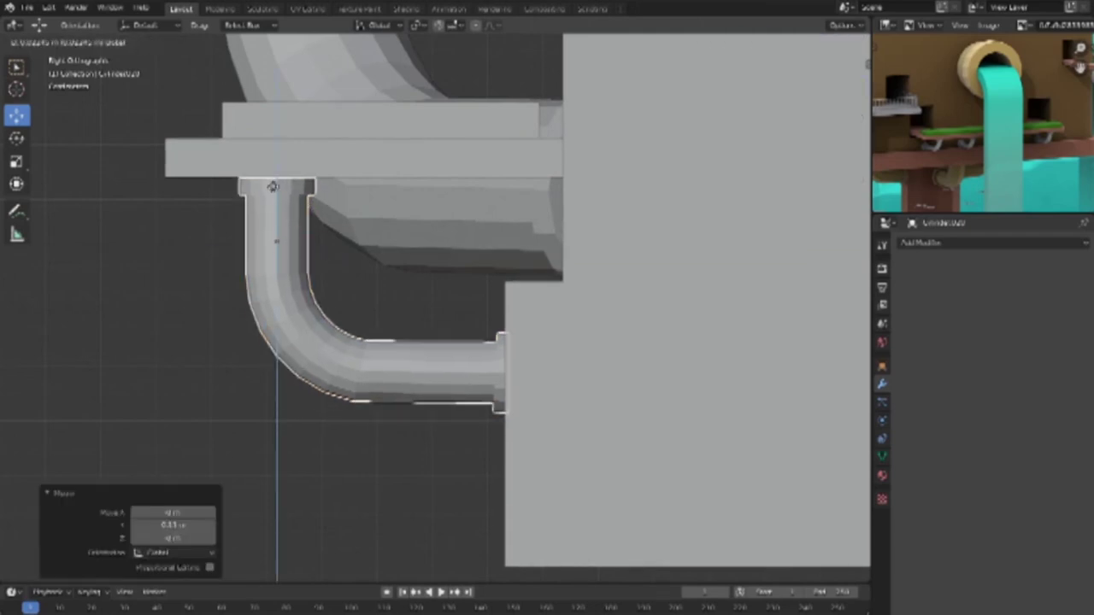
mouse_move(272, 186)
middle_down()
mouse_move(503, 355)
mouse_move(535, 398)
middle_up()
mouse_move(355, 443)
middle_down()
mouse_move(390, 439)
mouse_move(464, 398)
mouse_move(405, 439)
mouse_move(418, 447)
mouse_move(268, 444)
mouse_move(396, 441)
middle_up()
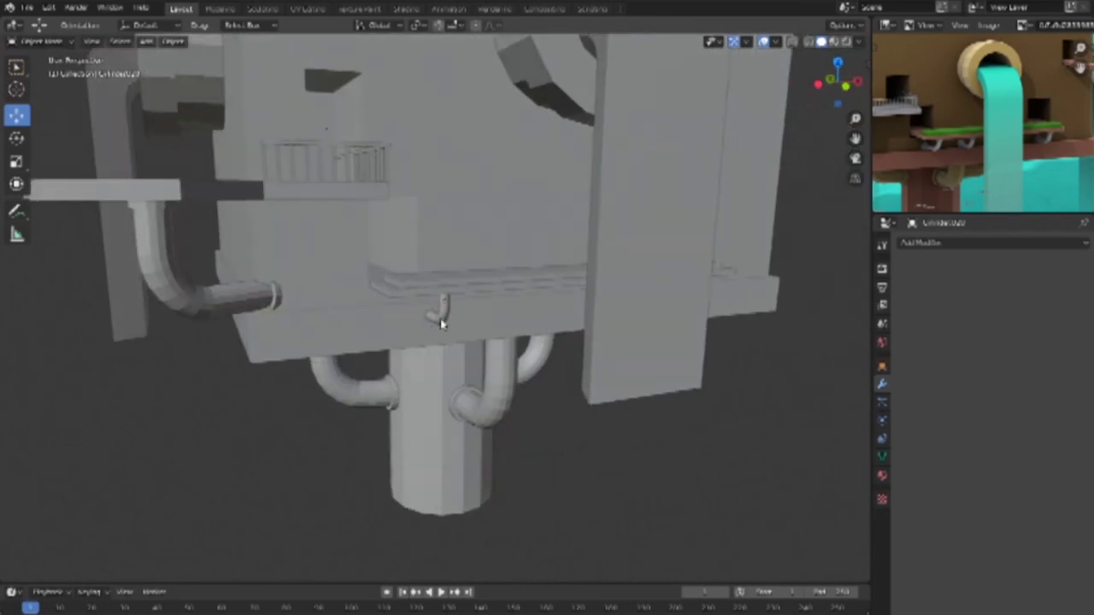
key(KP_1)
Step: In back ortho view, add an Array modifier to the hook, tune its relative offset for five hooks, and apply
key(ctrl+KP_1)
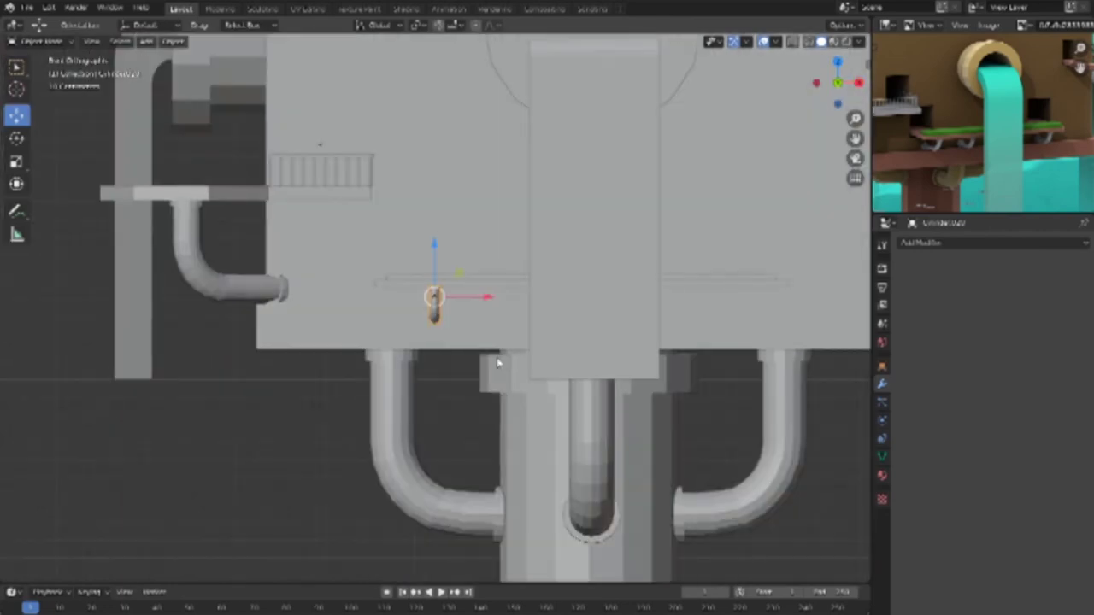
click(919, 243)
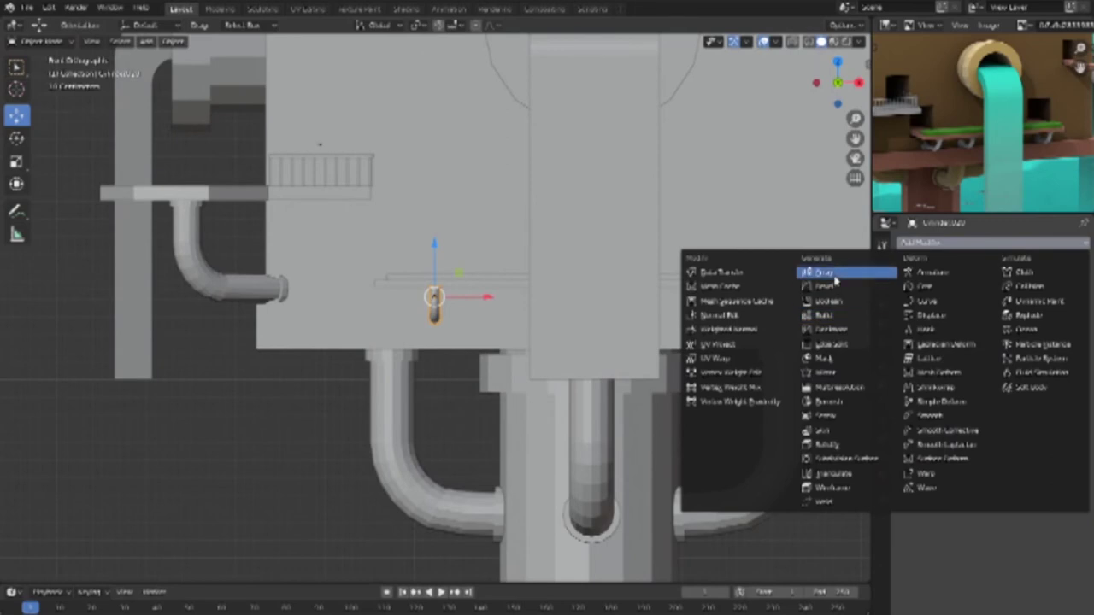
click(842, 276)
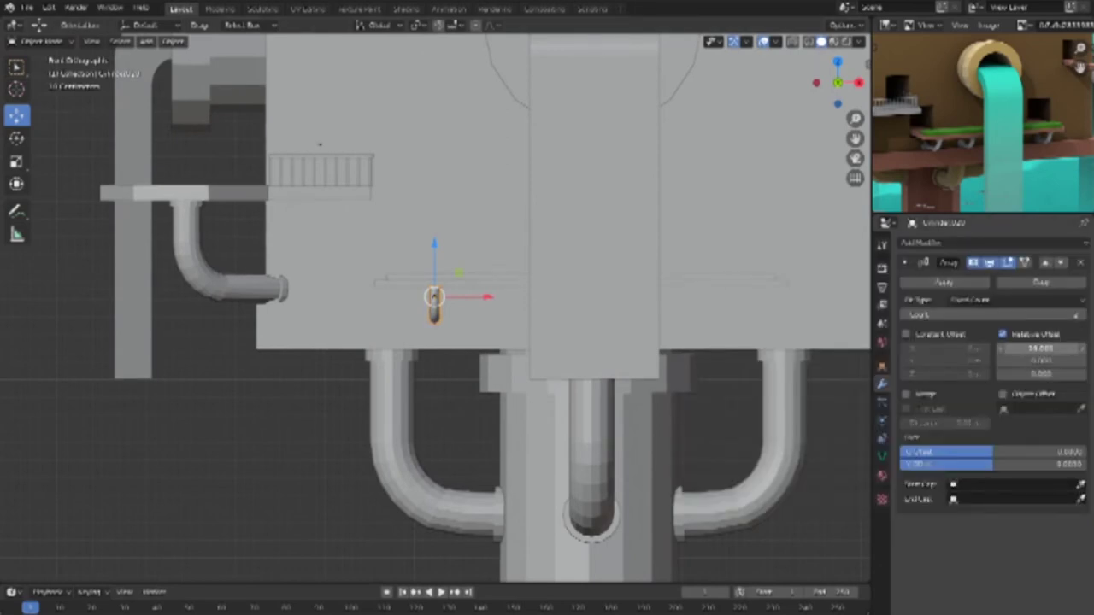
drag(1039, 349, 1033, 412)
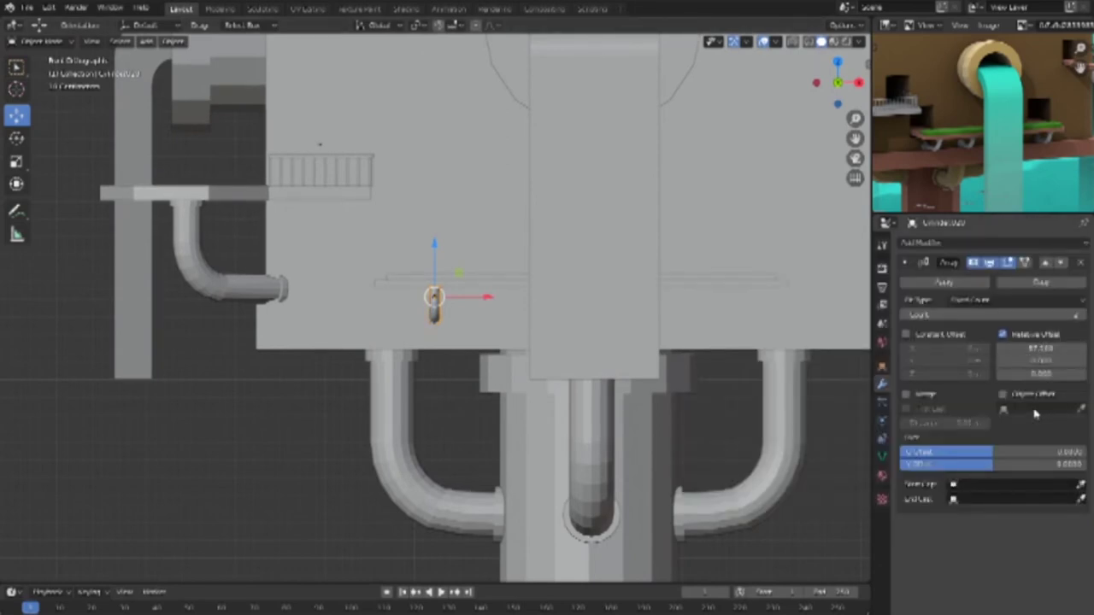
drag(1044, 423, 1008, 423)
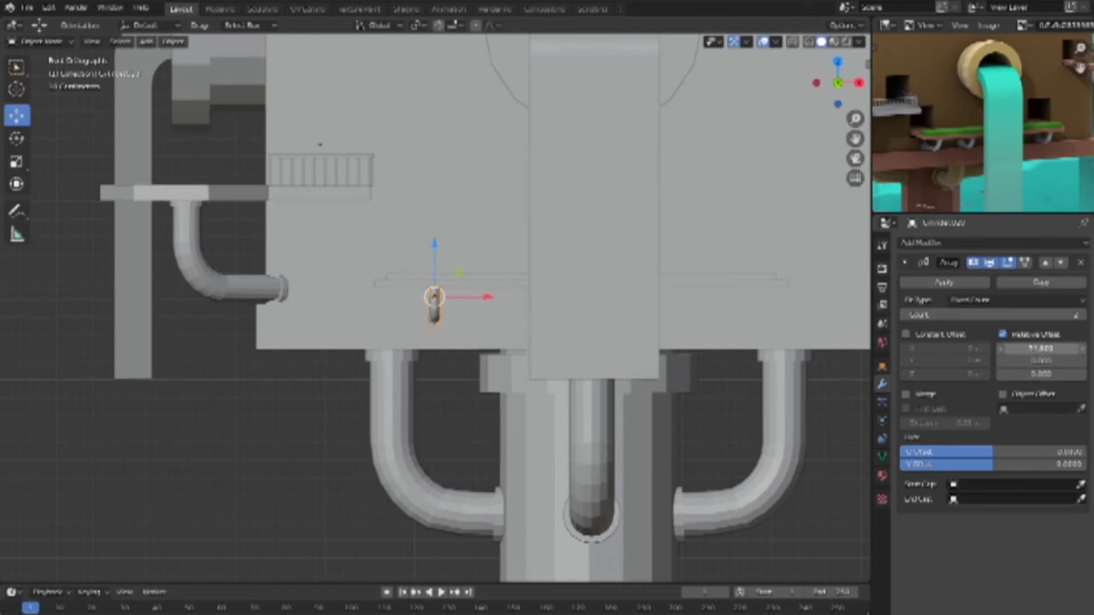
drag(1040, 348, 1025, 348)
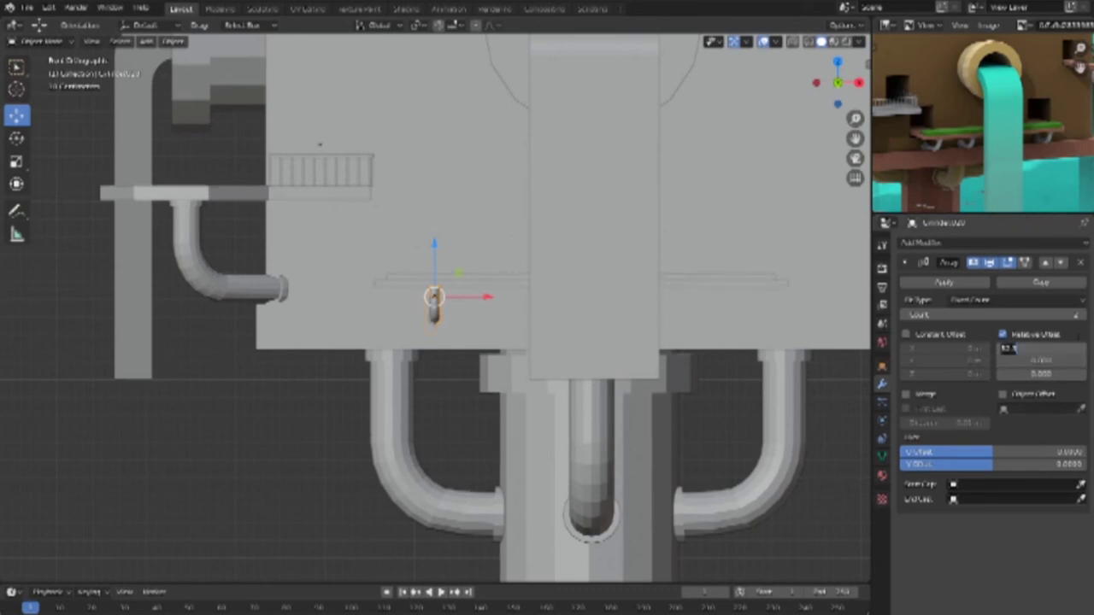
click(1040, 362)
drag(1040, 361, 1055, 362)
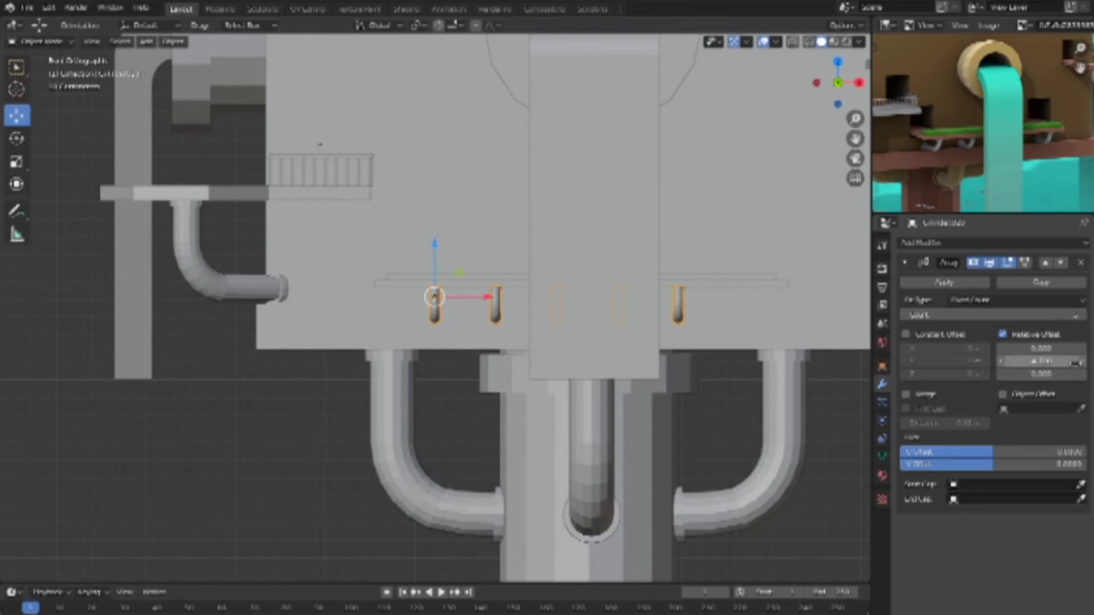
mouse_move(1085, 363)
mouse_down()
mouse_move(1051, 363)
mouse_move(1073, 360)
mouse_up()
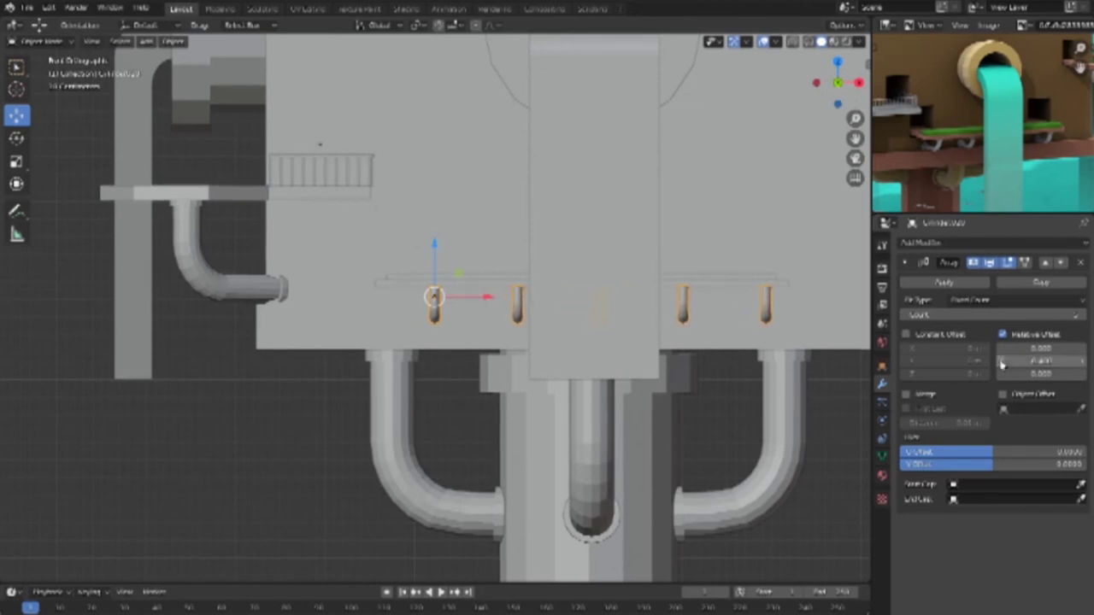
mouse_move(1073, 361)
mouse_down()
mouse_move(1087, 365)
mouse_move(1083, 358)
mouse_up()
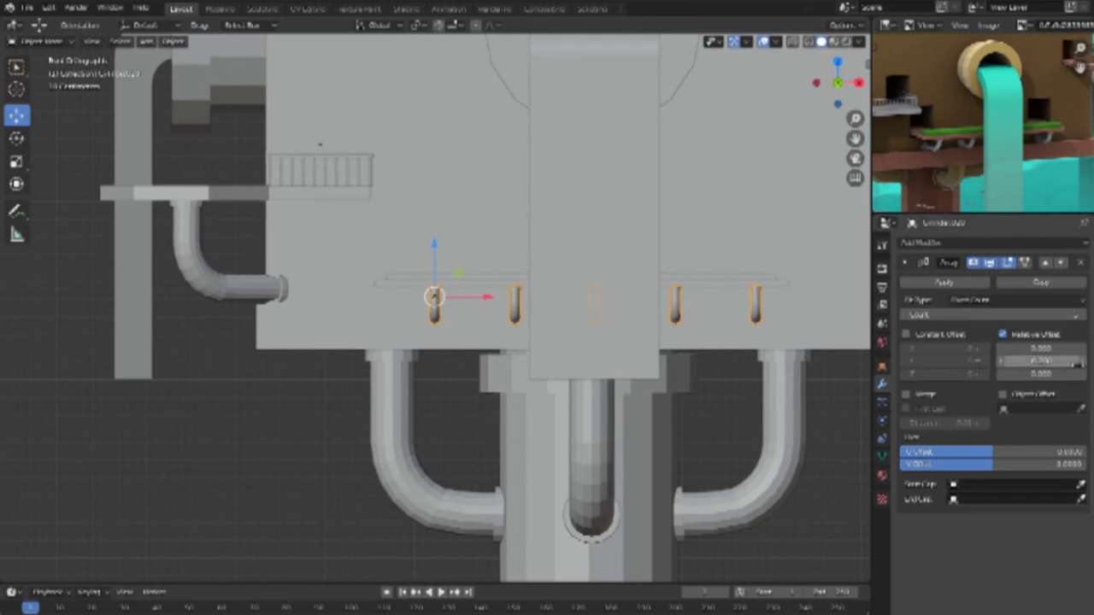
click(967, 291)
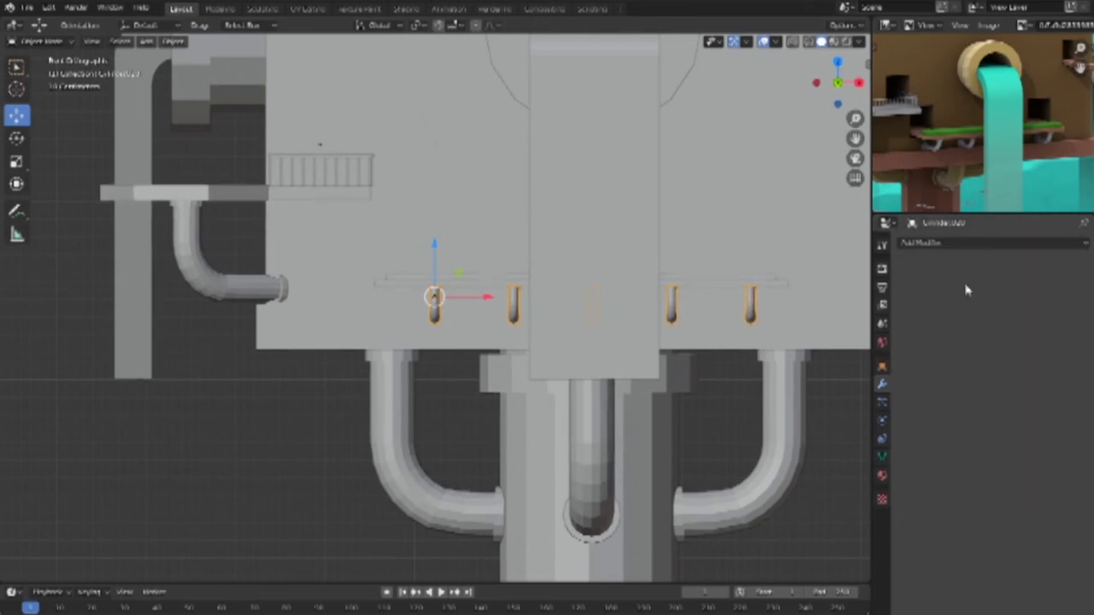
click(303, 467)
mouse_move(302, 466)
middle_down()
mouse_move(659, 266)
mouse_move(586, 122)
mouse_move(447, 305)
mouse_move(427, 310)
mouse_move(475, 299)
mouse_move(487, 158)
middle_up()
scroll(475, 299, down, 5)
scroll(1004, 101, down, 2)
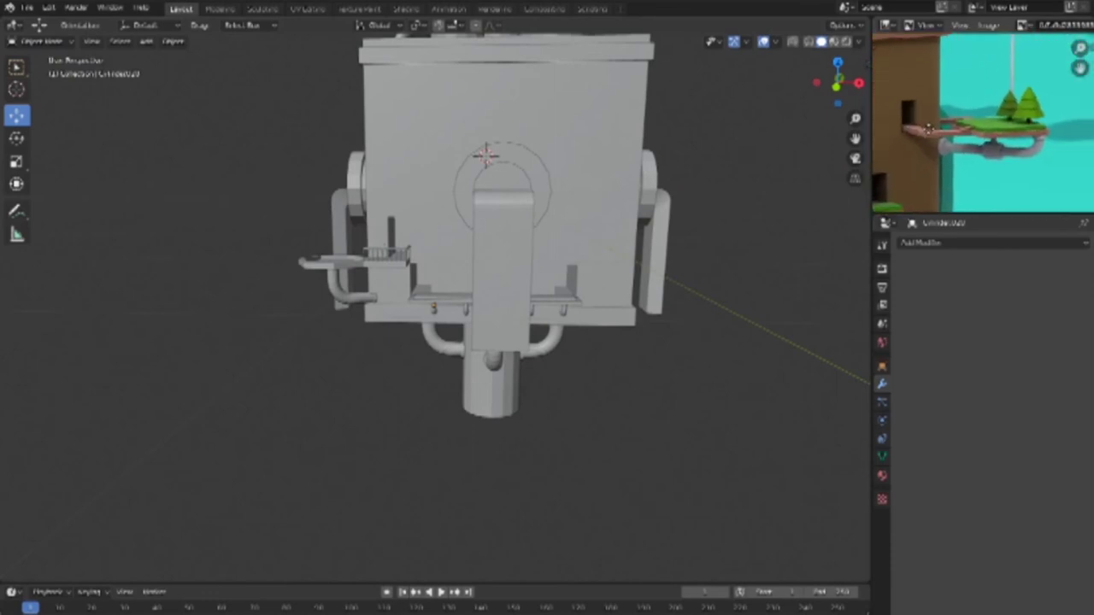
mouse_move(630, 235)
middle_down()
mouse_move(659, 229)
mouse_move(689, 244)
mouse_move(655, 312)
mouse_move(554, 294)
mouse_move(635, 284)
mouse_move(584, 285)
middle_up()
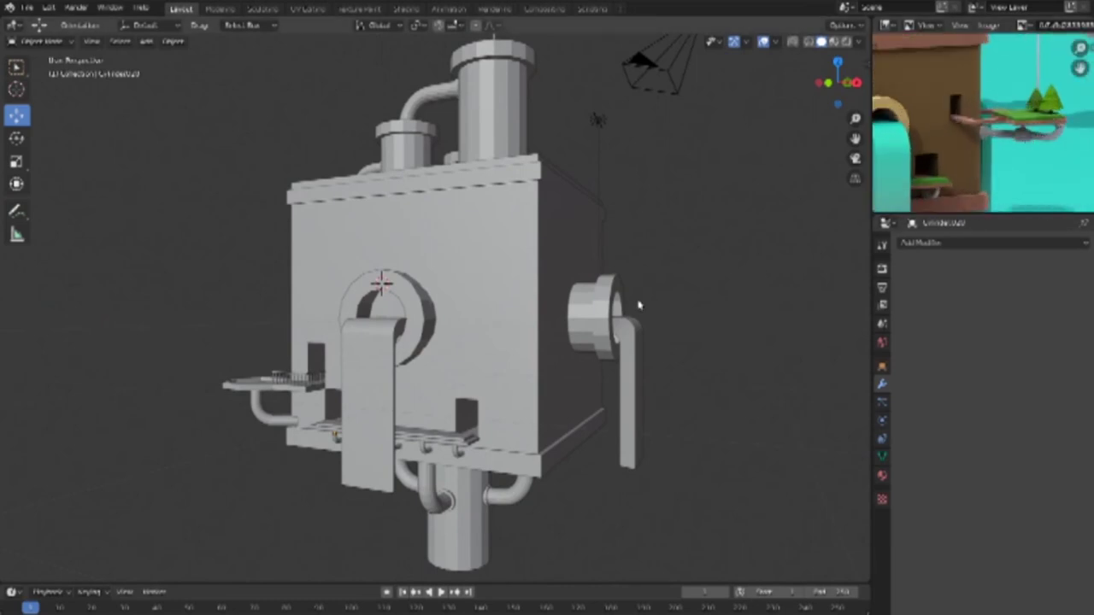
click(504, 292)
Step: In Edit Mode, cut one vertical and two horizontal edge loops across the box body
key(Tab)
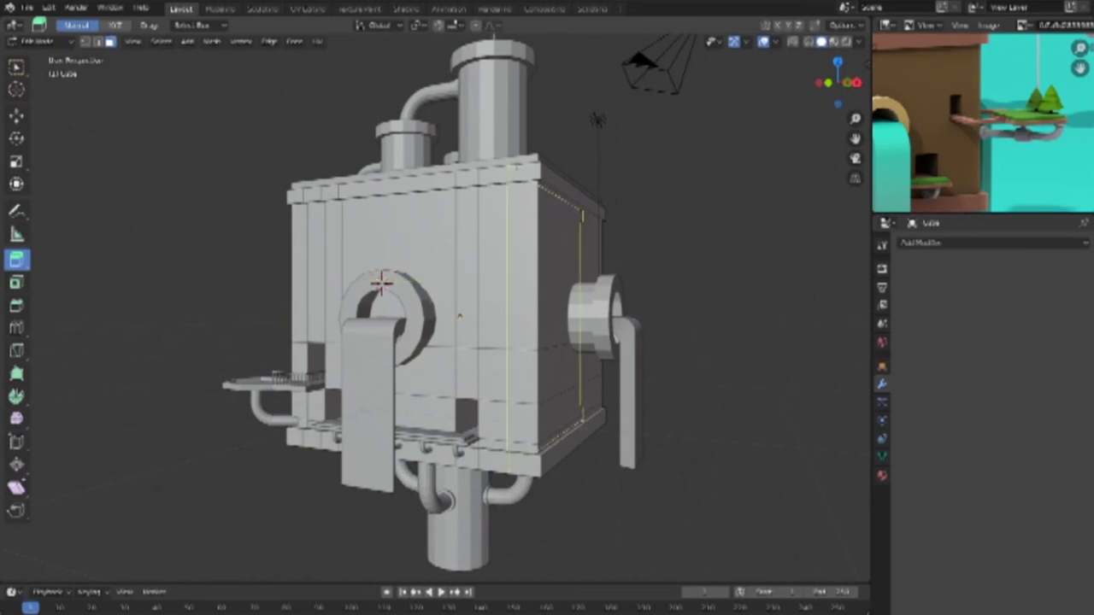
click(511, 167)
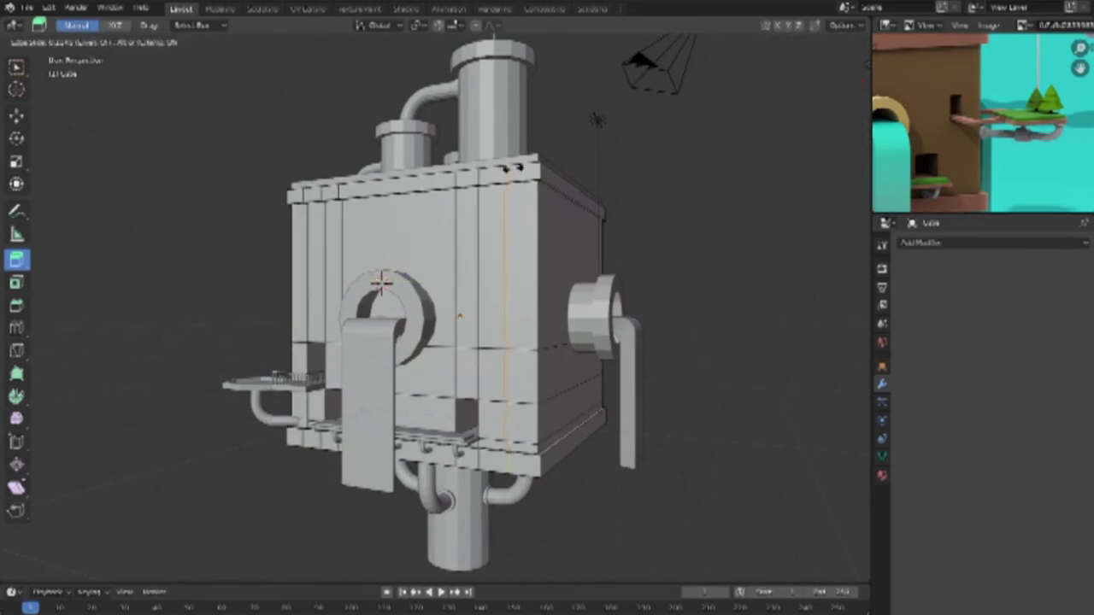
click(499, 173)
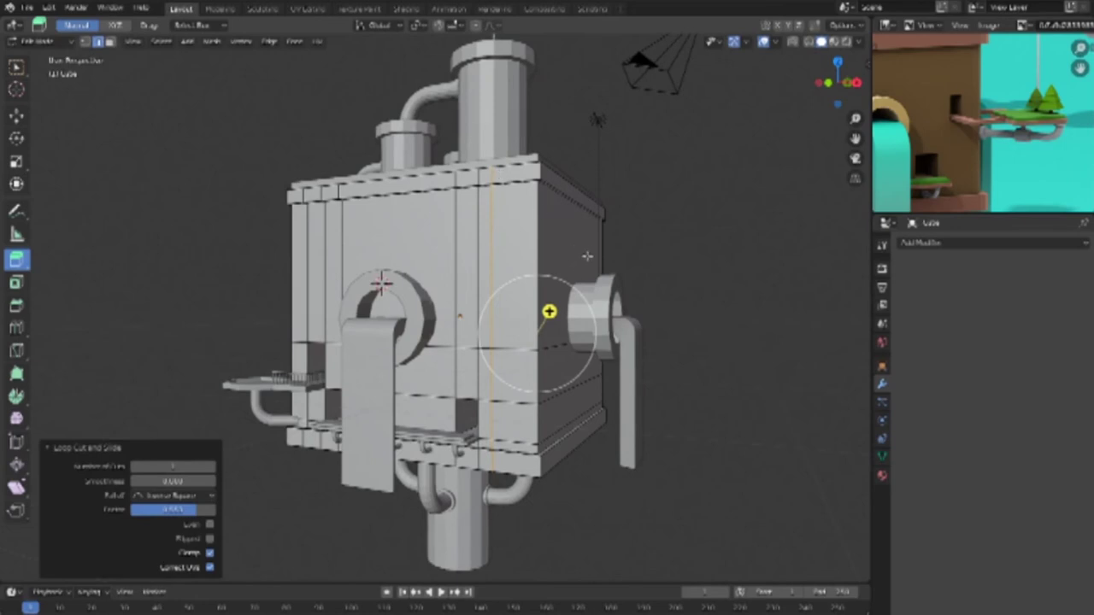
click(548, 312)
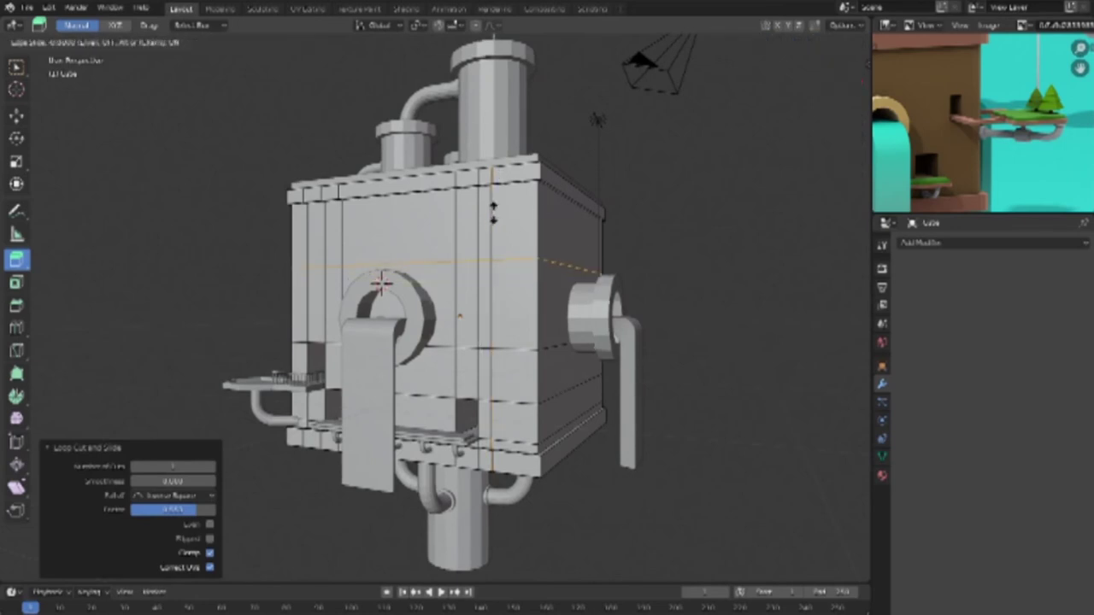
click(553, 270)
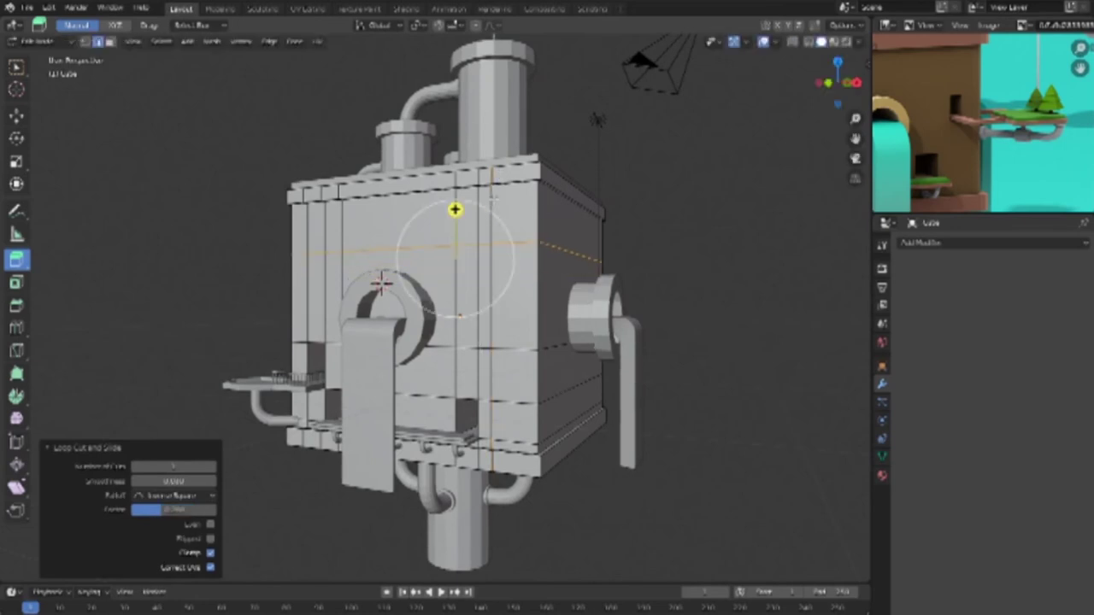
click(552, 270)
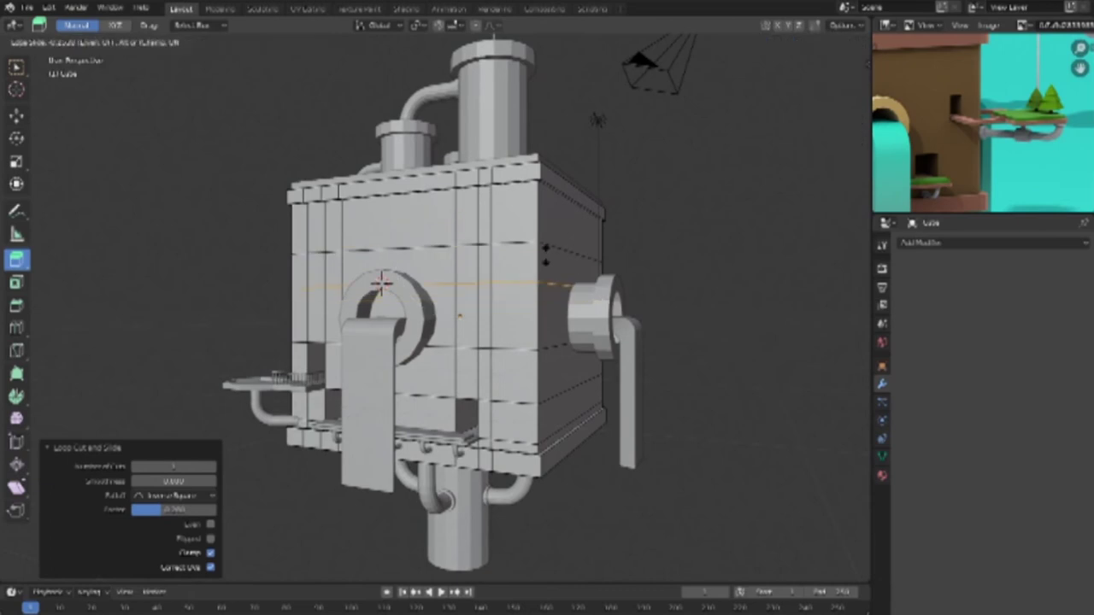
click(546, 266)
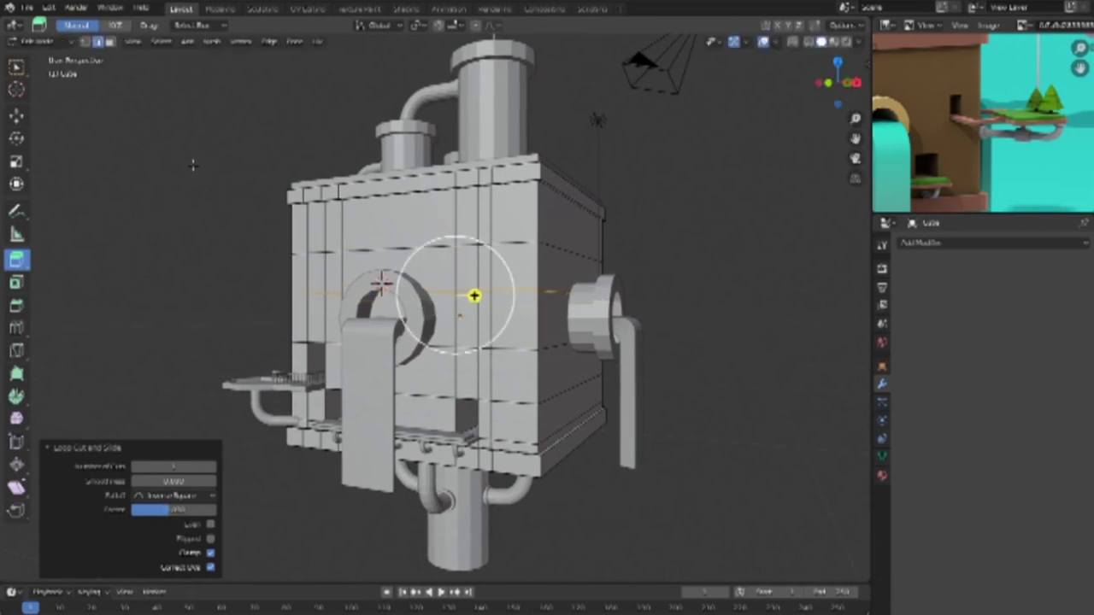
Step: In face select, extrude the narrow face inward as a slot and return to Object Mode
click(108, 44)
click(484, 265)
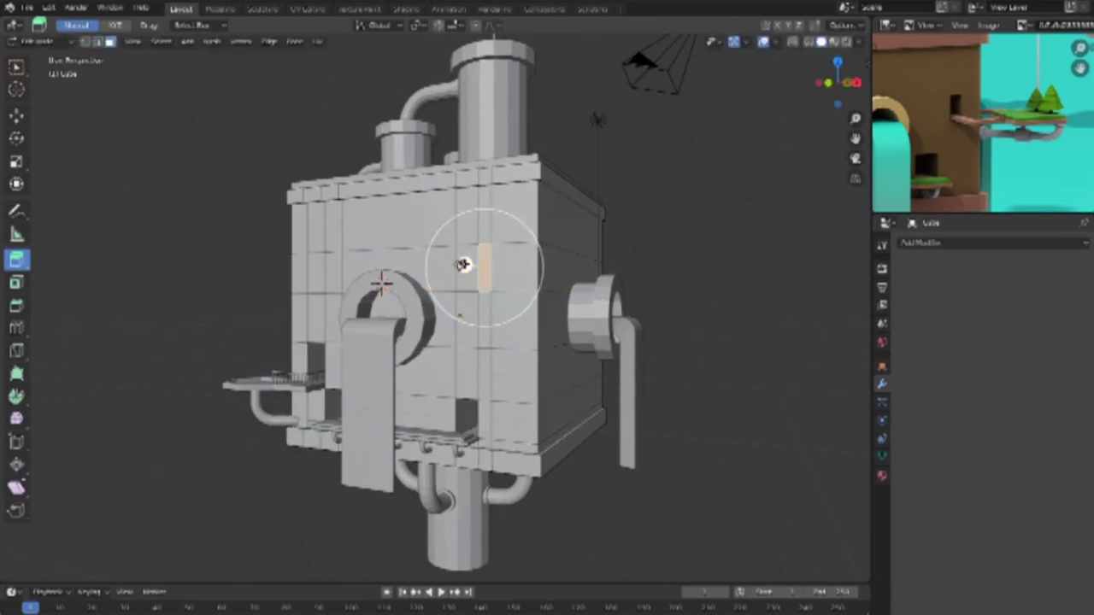
key(e)
click(484, 260)
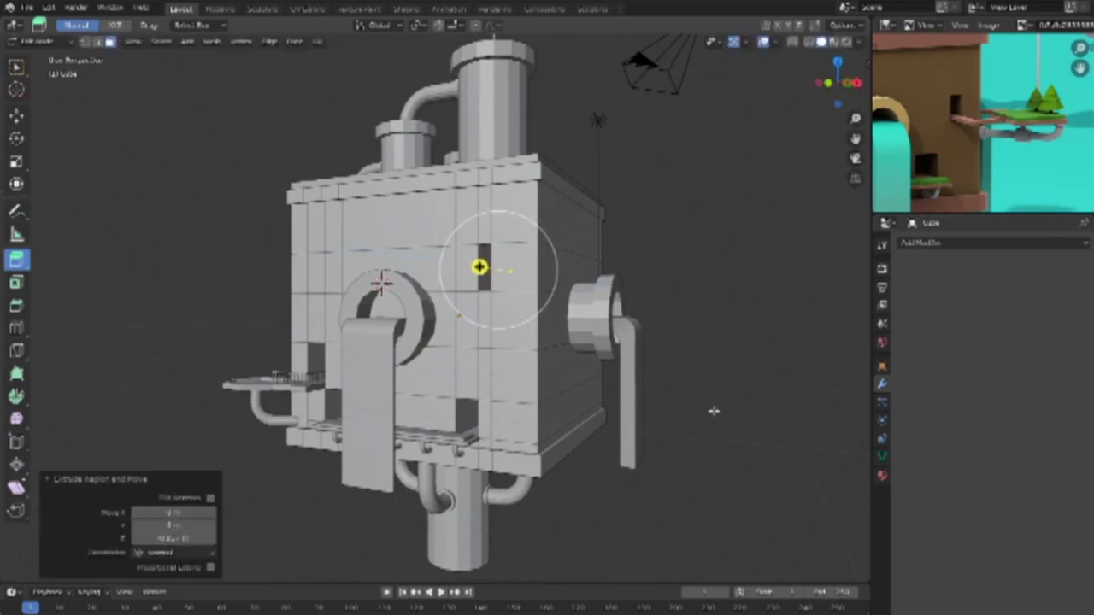
mouse_move(732, 349)
middle_down()
mouse_move(744, 371)
mouse_move(710, 373)
mouse_move(813, 379)
mouse_move(710, 369)
middle_up()
key(Tab)
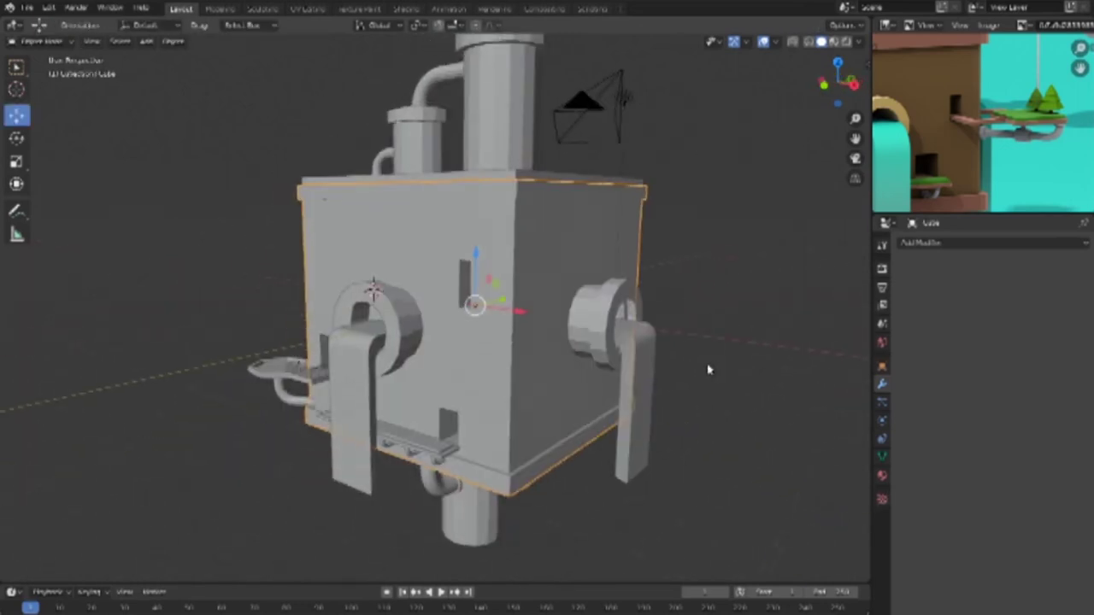
Step: Inspect the machine from the side, right, top and angled numpad views
key(KP_1)
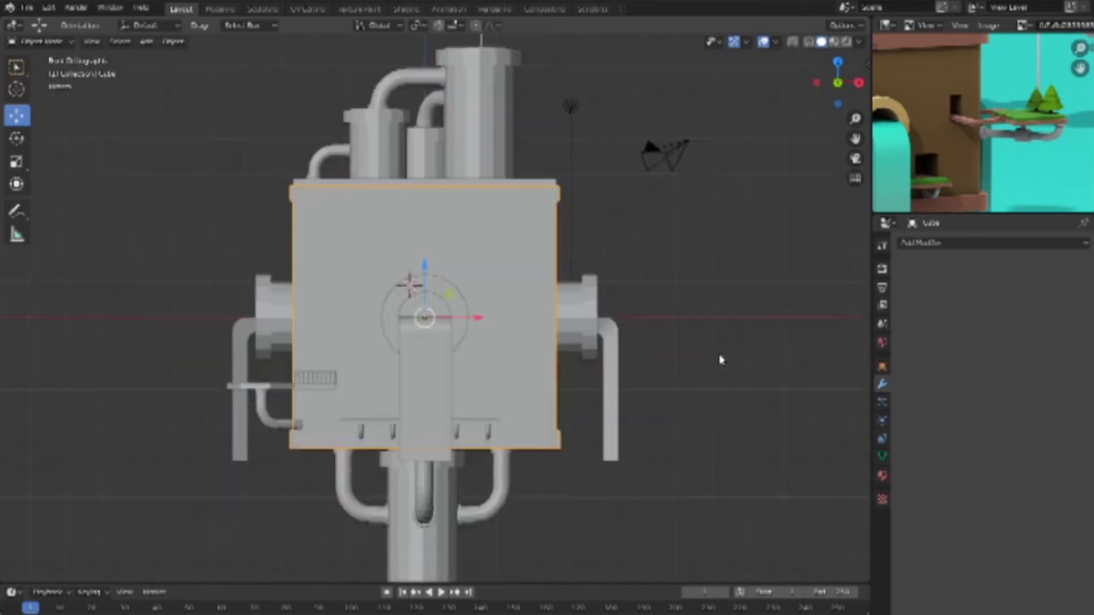
key(ctrl+KP_1)
key(KP_3)
key(KP_7)
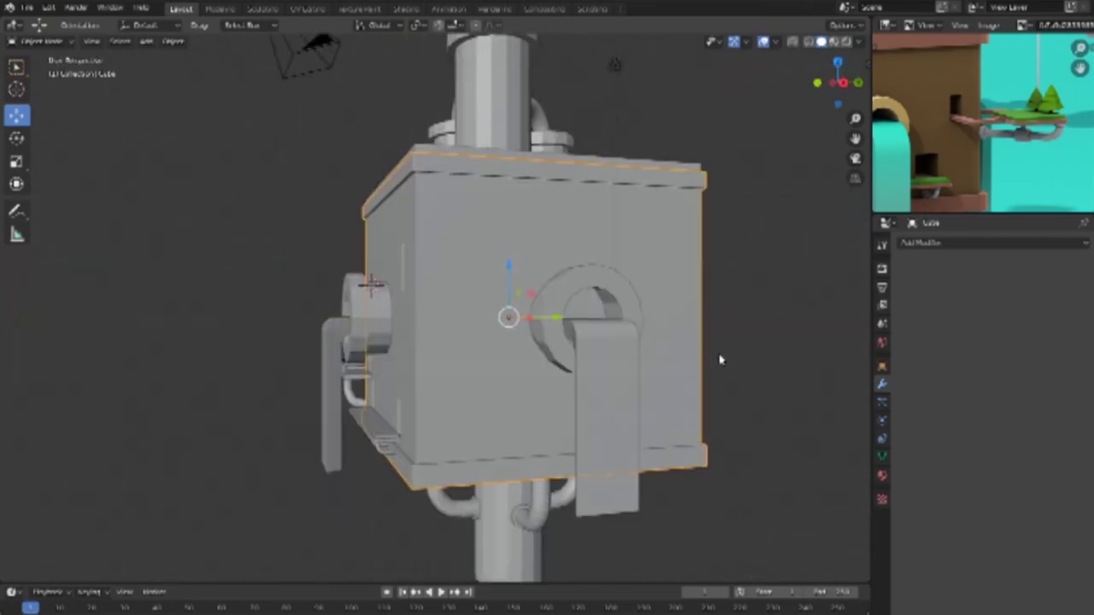
key(KP_4)
key(KP_4)
key(KP_8)
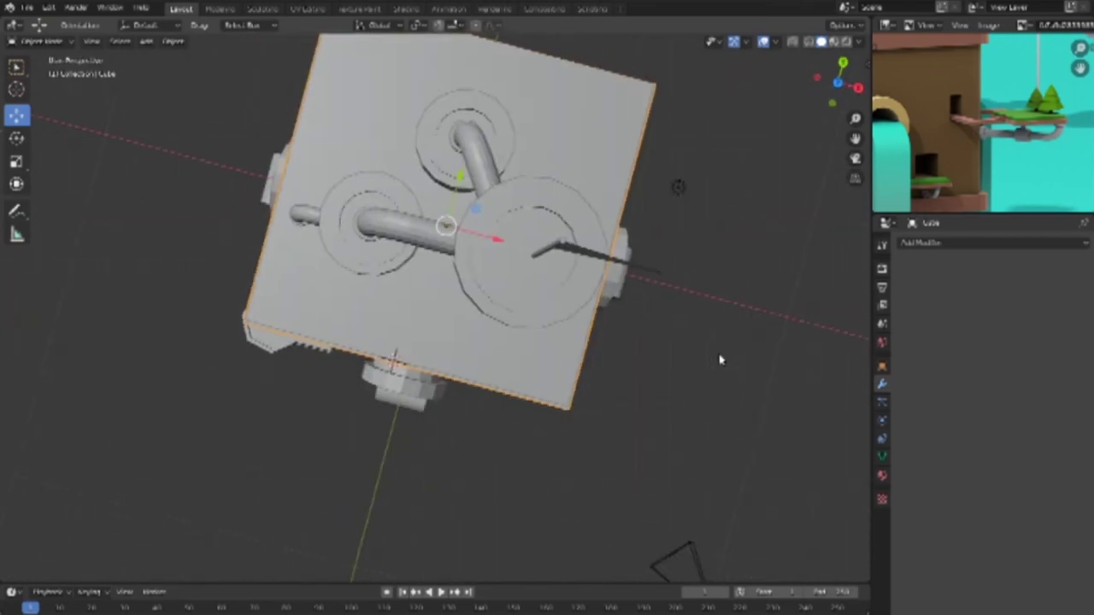
key(KP_6)
key(KP_2)
key(KP_7)
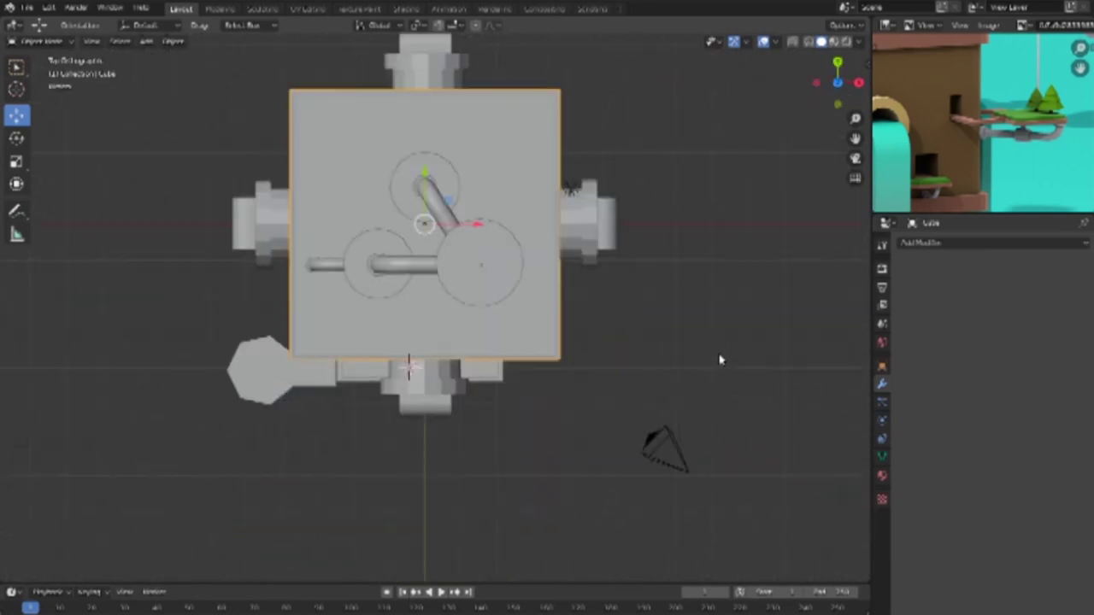
Step: Switch to the straight front view in wireframe, deselect the body and tilt slightly to see underneath
key(KP_1)
key(shift+z)
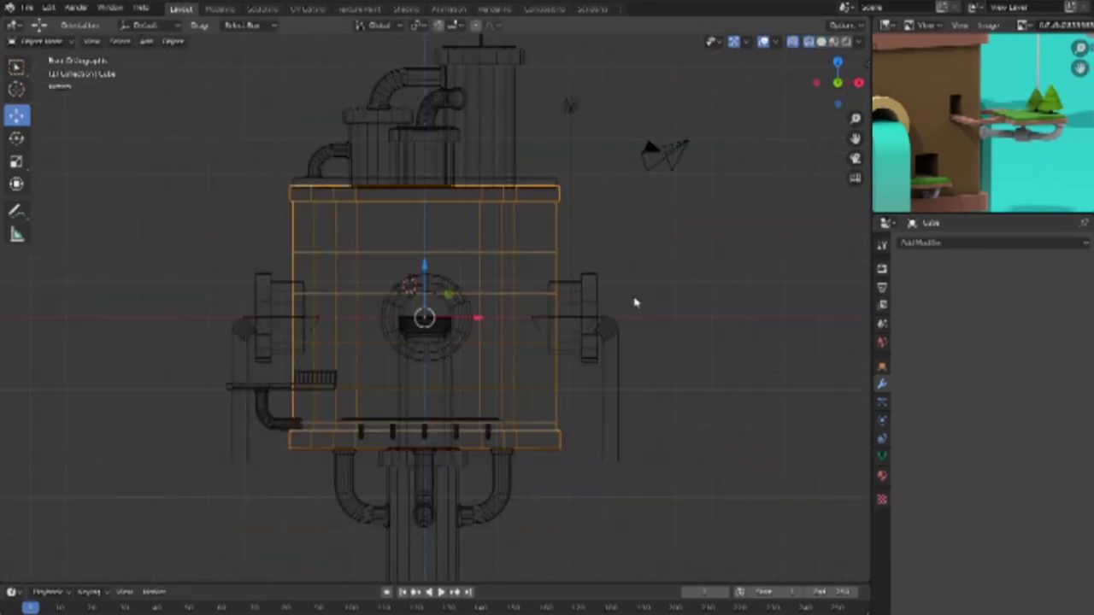
scroll(608, 306, up, 1)
scroll(647, 345, up, 1)
ctrl+scroll(667, 322, down, 2)
click(686, 359)
middle_drag(692, 336, 689, 335)
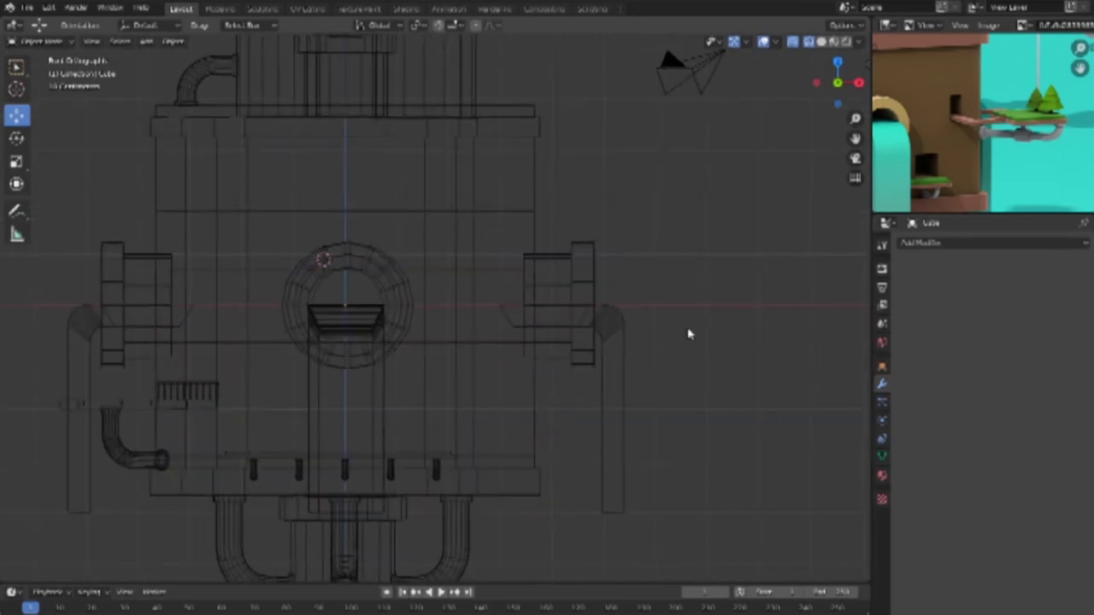
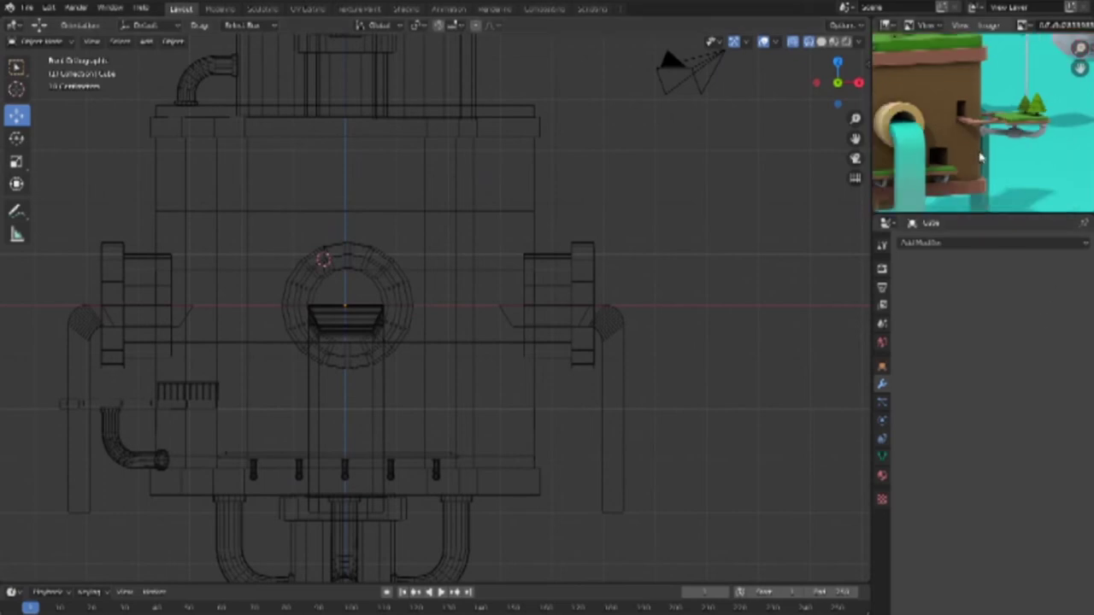
Step: Duplicate the long flat base bar and raise the copy up beside the round porthole
middle_drag(965, 137, 984, 159)
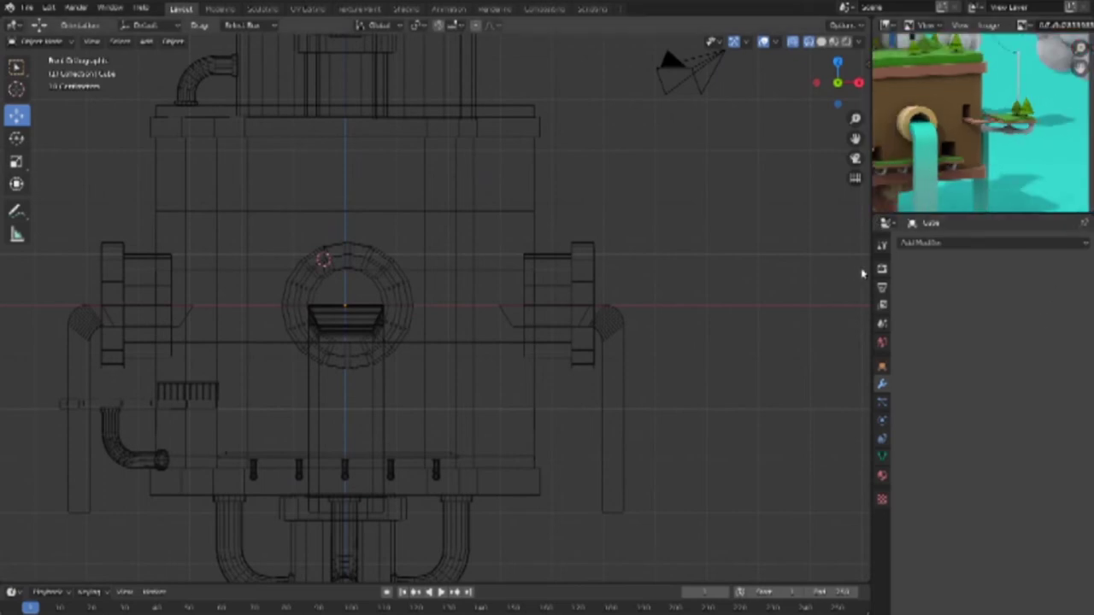
click(437, 456)
drag(235, 455, 488, 277)
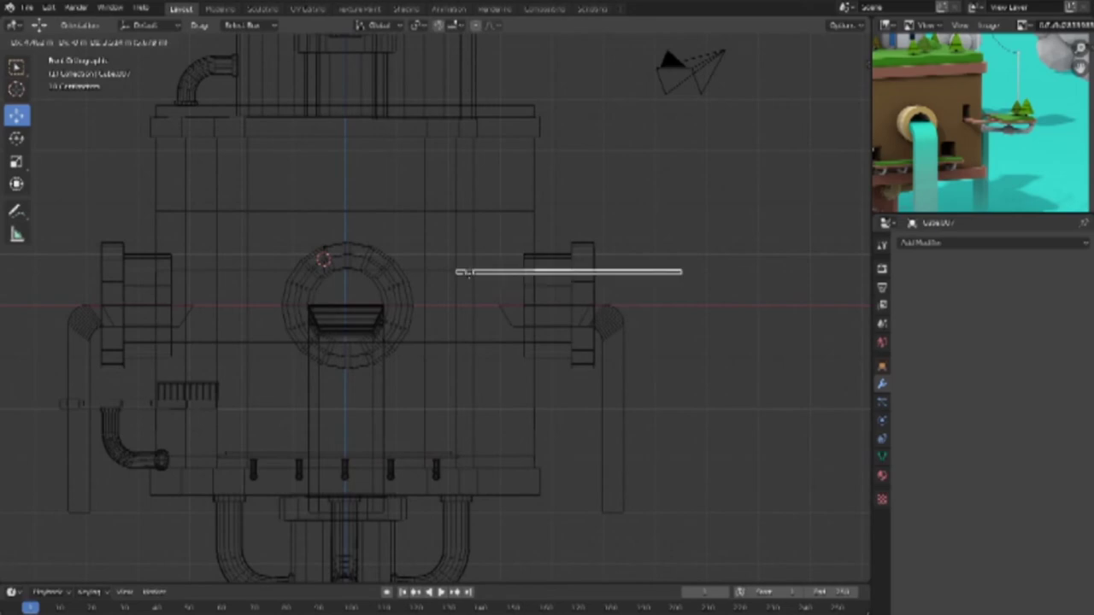
click(465, 272)
mouse_move(605, 376)
middle_down()
mouse_move(530, 410)
mouse_move(574, 391)
mouse_move(701, 428)
middle_up()
key(shift+z)
Step: Scale the copied bar down into a short plank
scroll(700, 427, up, 3)
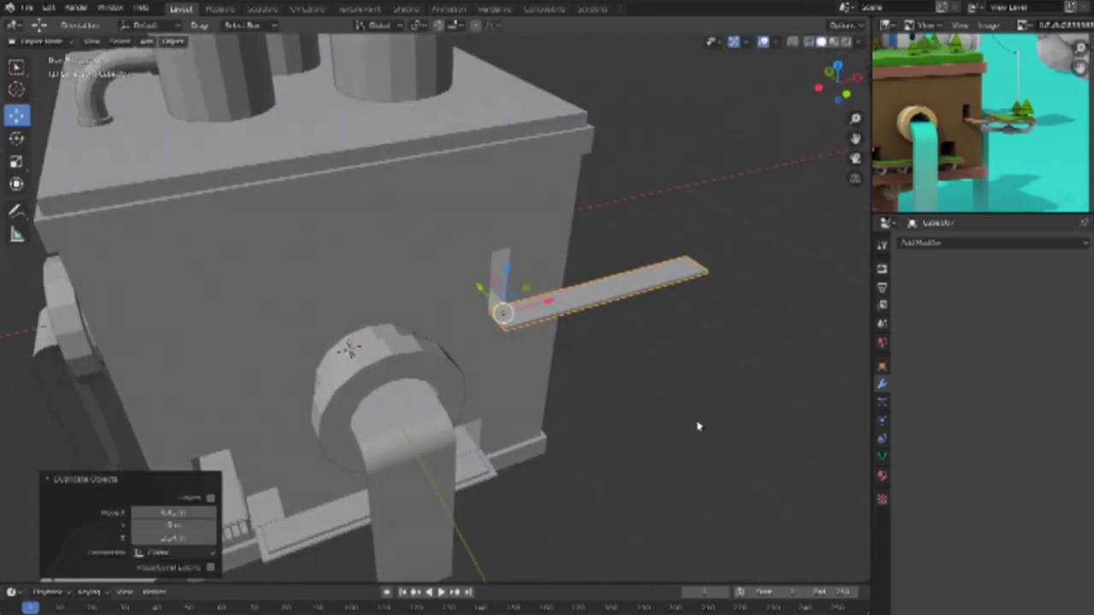
scroll(682, 426, up, 1)
key(s)
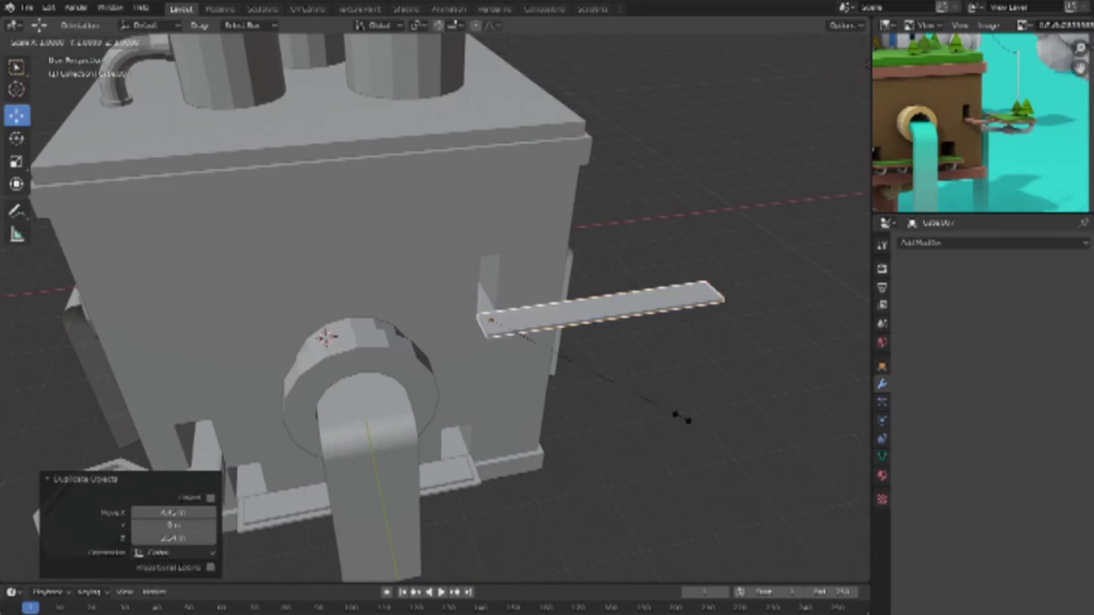
click(588, 363)
Step: In top view, slide the plank along X and Y against the machine's side wall
key(KP_7)
scroll(547, 383, up, 1)
scroll(547, 382, up, 3)
key(shift+z)
shift+middle_drag(574, 415, 520, 257)
scroll(527, 280, up, 3)
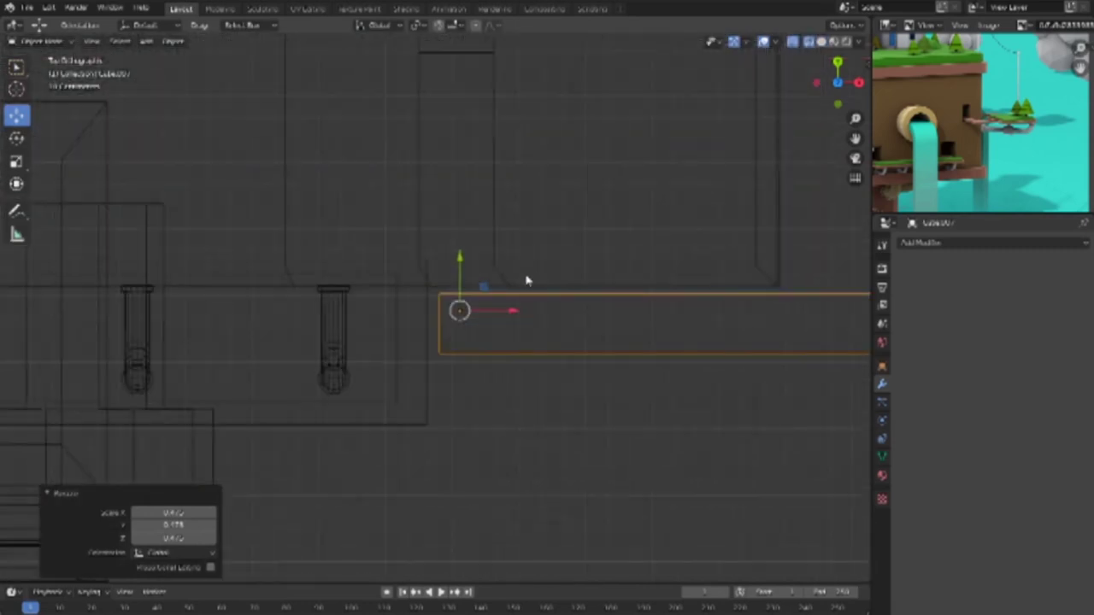
key(g)
key(x)
click(466, 312)
drag(444, 260, 443, 237)
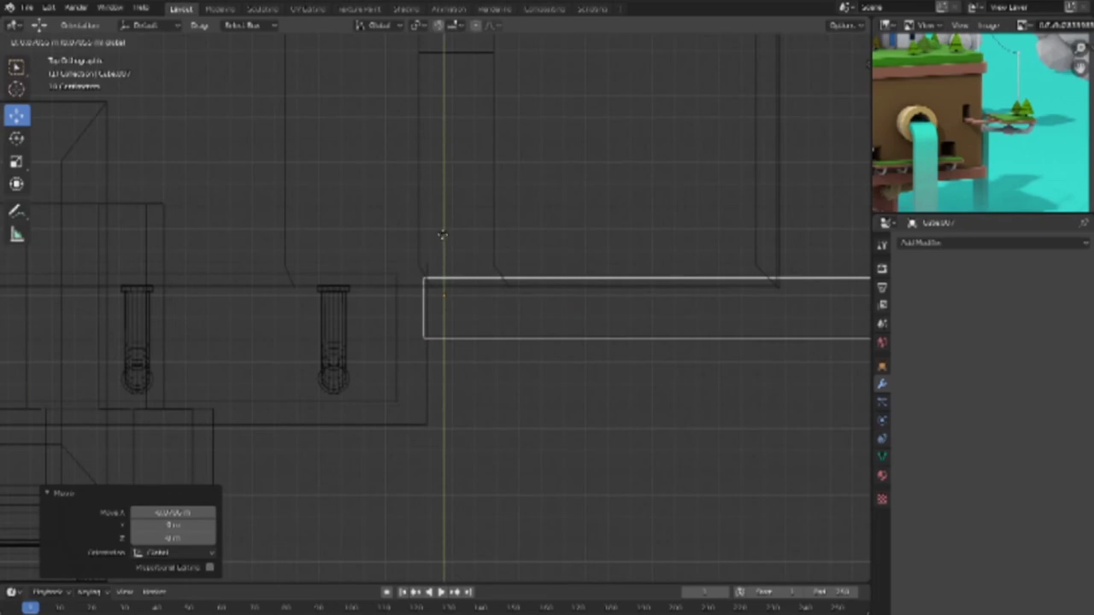
click(442, 236)
Step: Inspect the new ledge in perspective with solid shading
mouse_move(647, 345)
middle_down()
mouse_move(641, 336)
mouse_move(554, 392)
middle_up()
scroll(645, 337, up, 3)
key(shift+z)
scroll(644, 337, down, 5)
scroll(555, 384, down, 1)
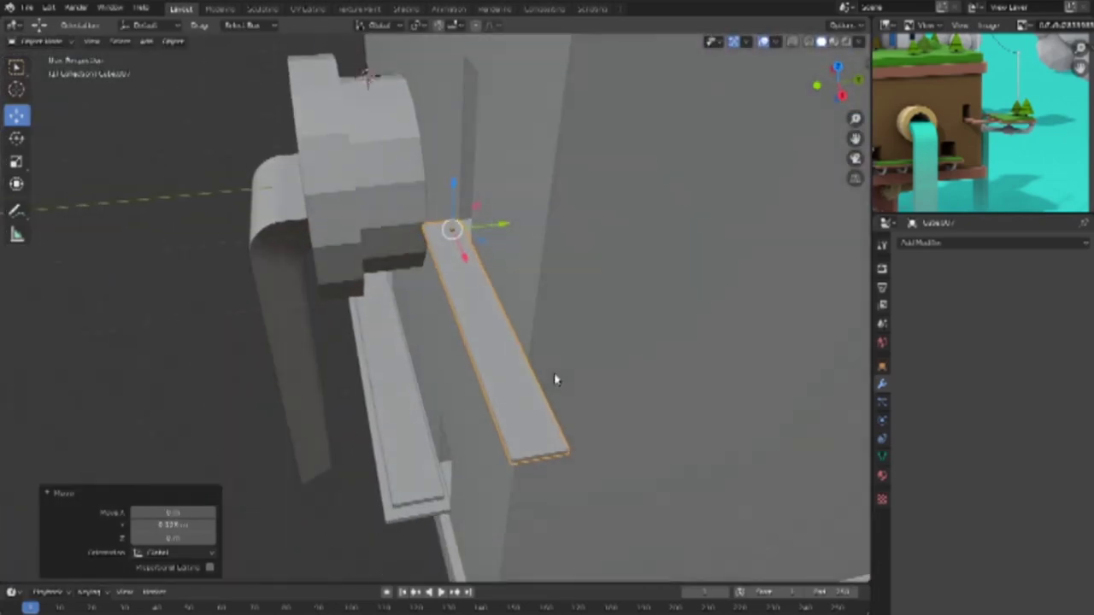
scroll(554, 379, down, 1)
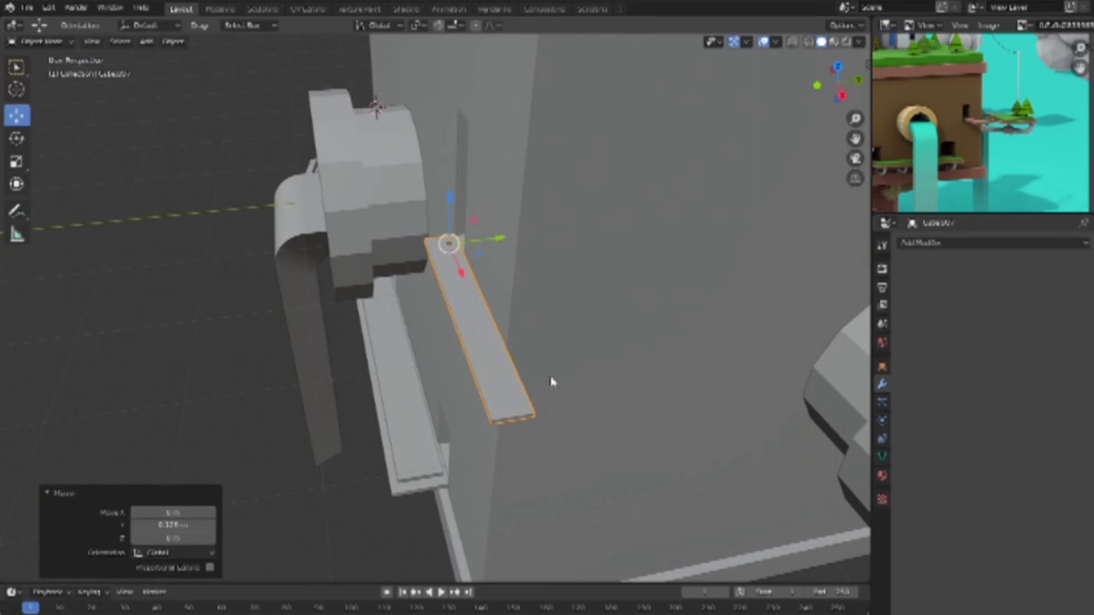
key(Tab)
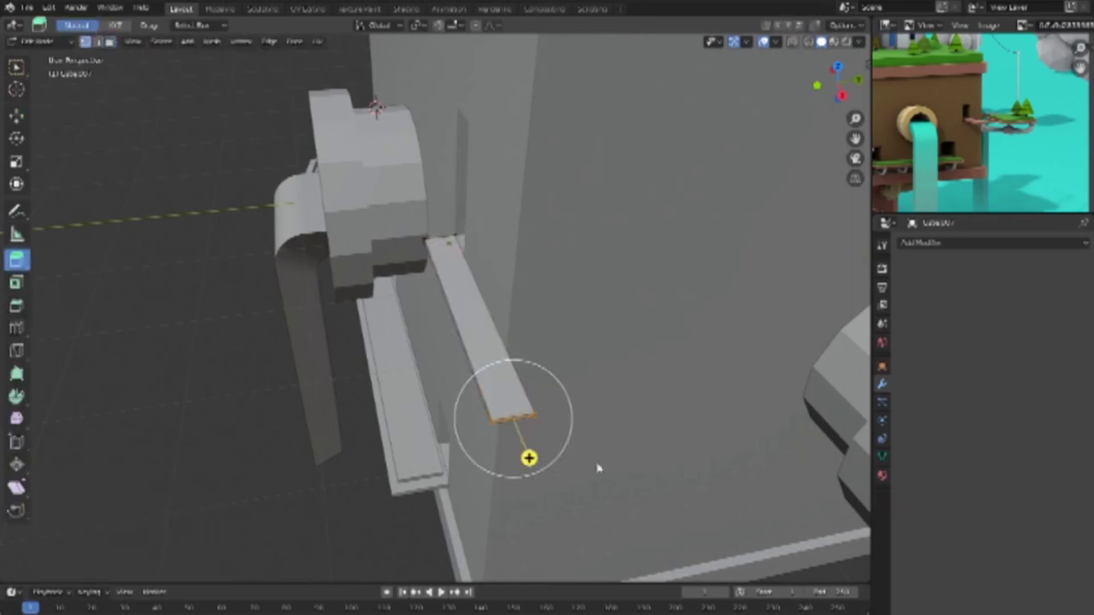
Step: Extrude the plank's end face along X and shift the plank sideways along Y
drag(526, 456, 525, 433)
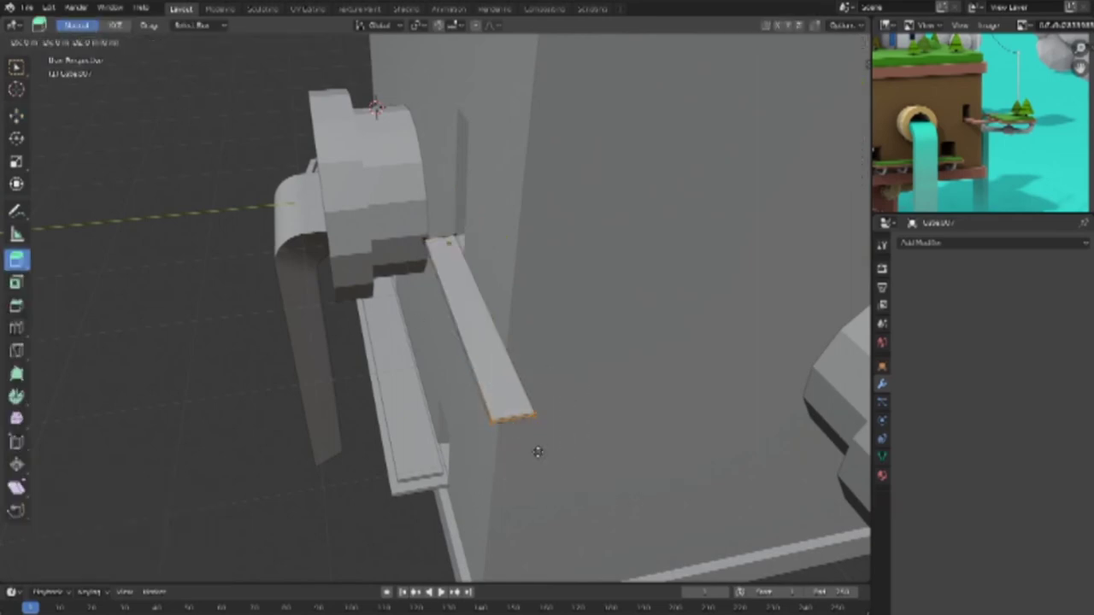
key(x)
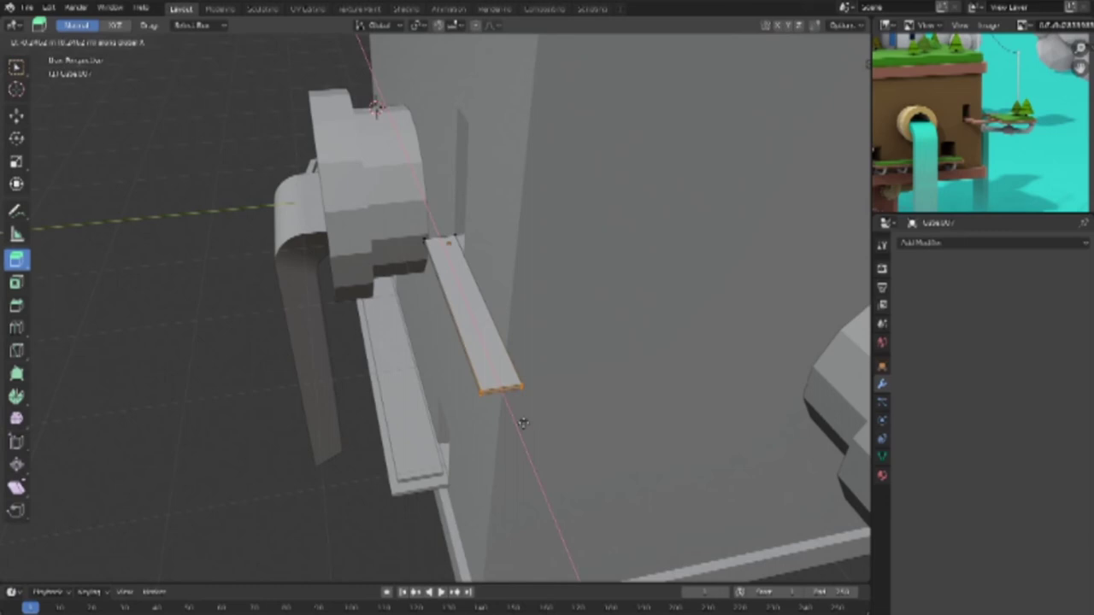
click(523, 425)
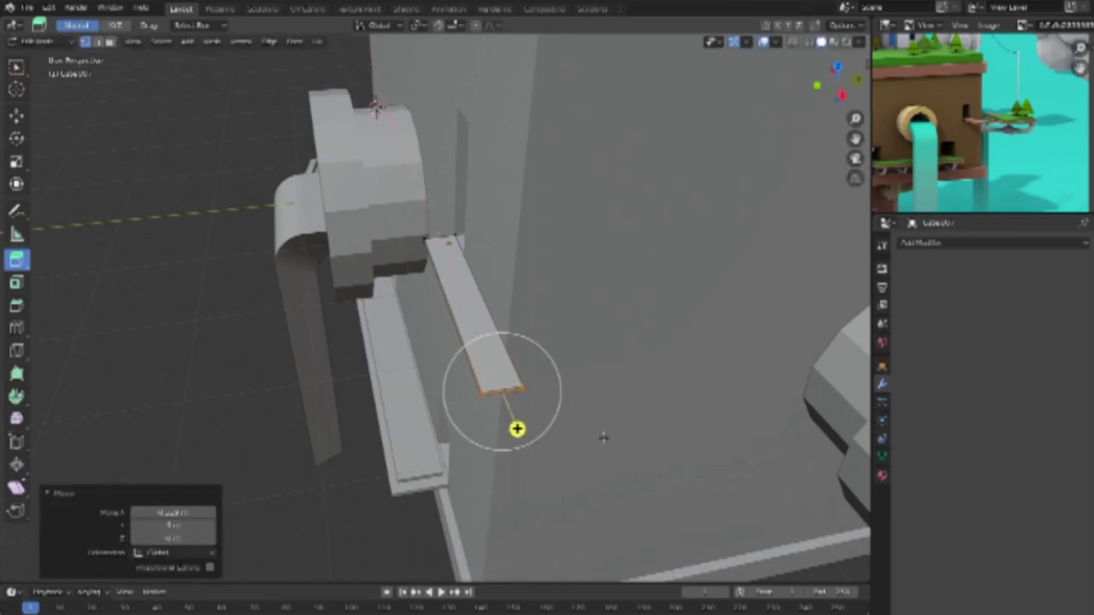
key(Tab)
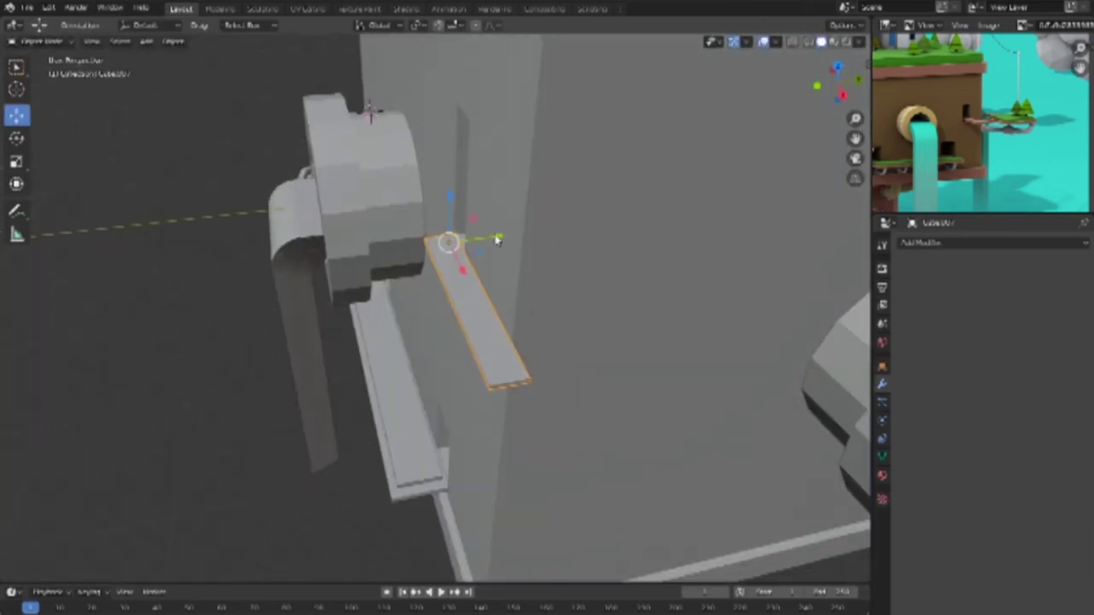
drag(497, 240, 481, 249)
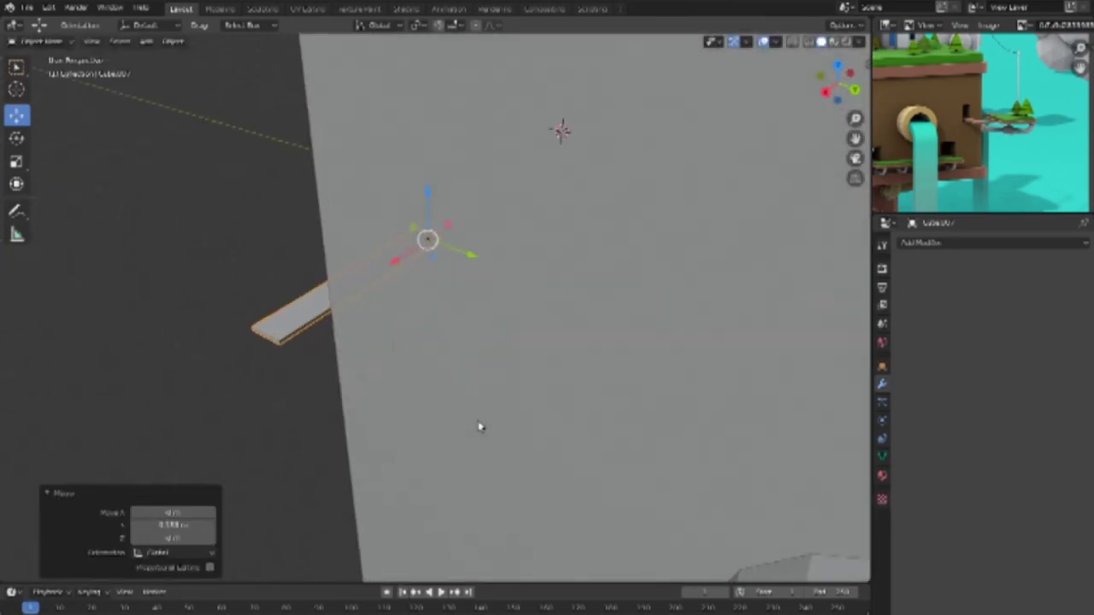
middle_drag(487, 425, 554, 439)
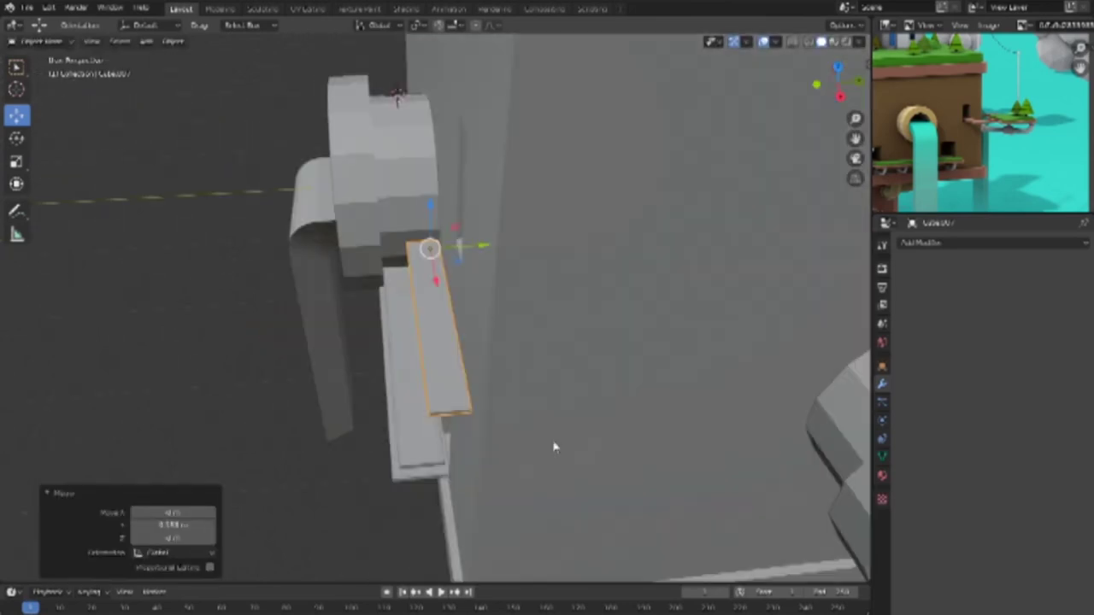
Step: Add edge loops across the plank near both ends, sliding one along X
key(Tab)
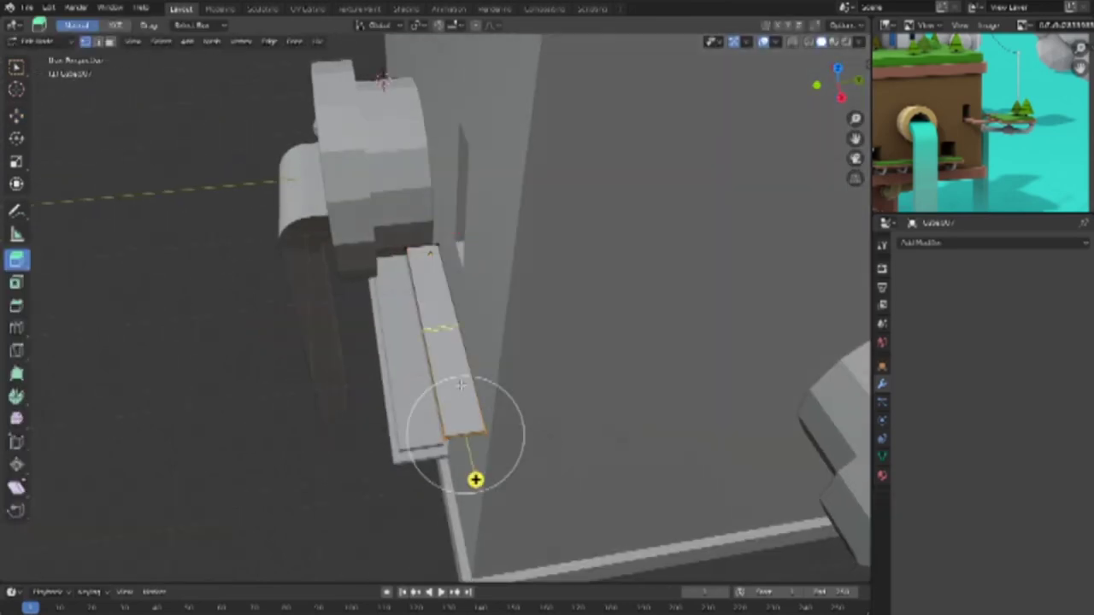
click(455, 385)
click(528, 405)
mouse_move(528, 405)
middle_down()
mouse_move(473, 195)
mouse_move(449, 237)
mouse_move(455, 217)
middle_up()
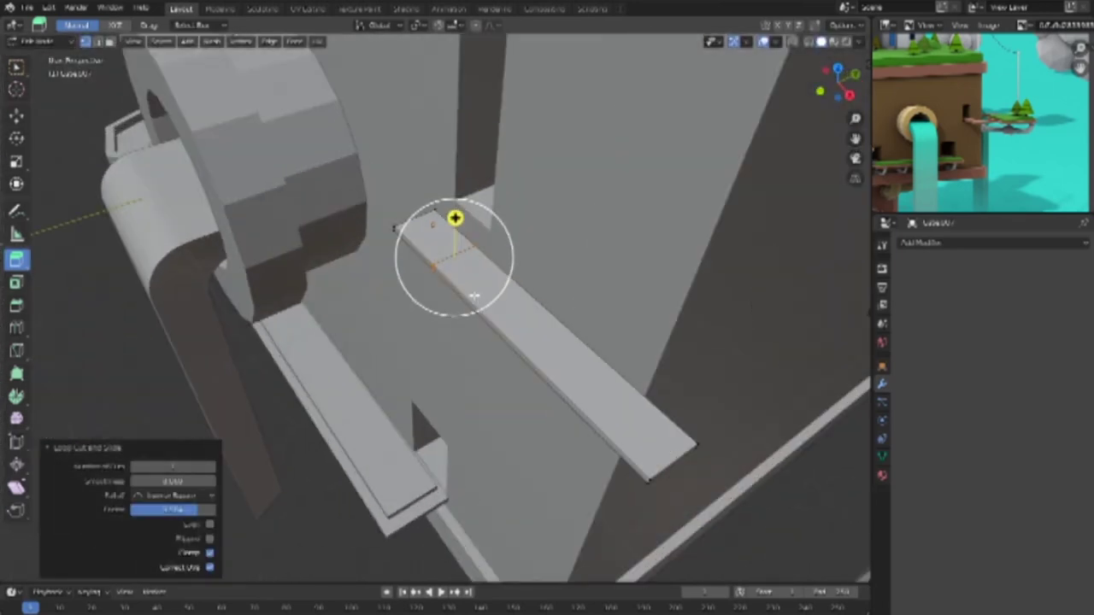
key(g)
key(y)
key(x)
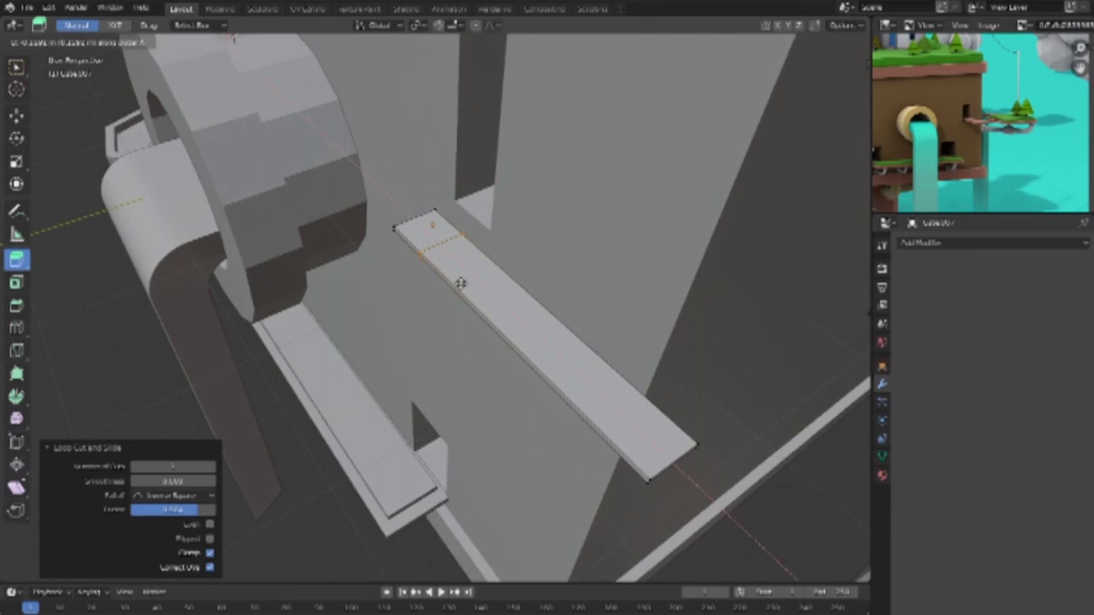
click(479, 290)
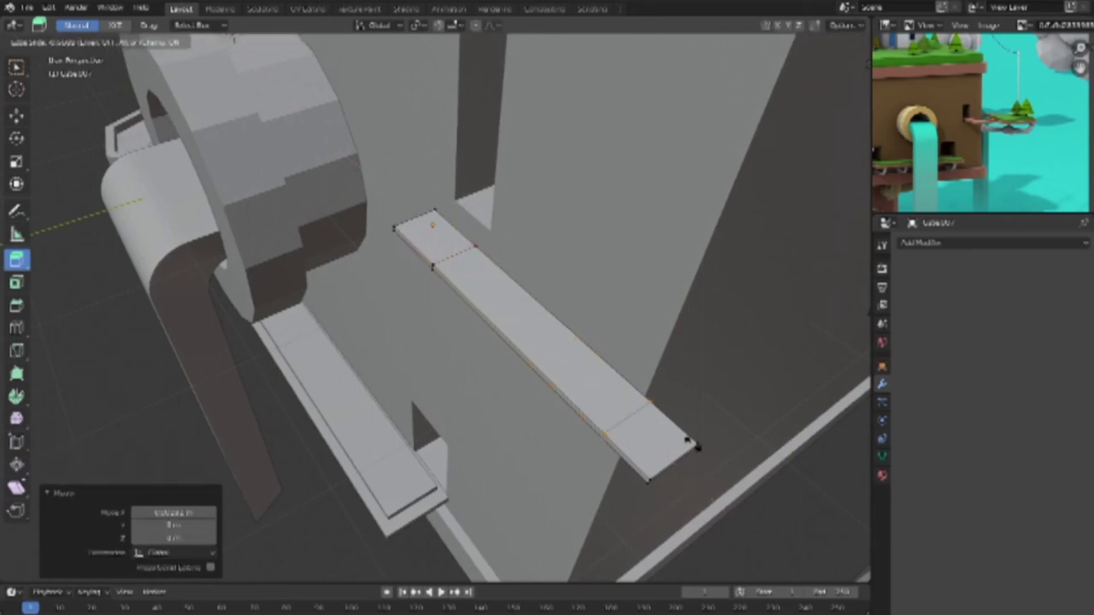
click(706, 453)
mouse_move(651, 402)
middle_down()
mouse_move(195, 151)
mouse_move(238, 160)
middle_up()
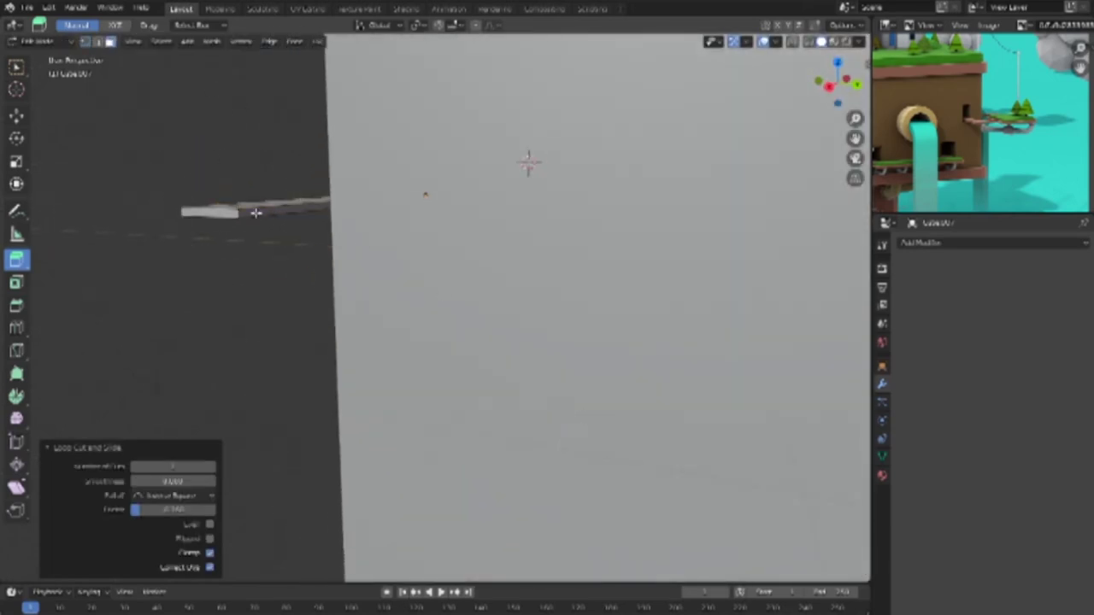
Step: Push the plank's end out and add two loop cuts near it
key(g)
click(552, 293)
mouse_move(552, 293)
middle_down()
mouse_move(691, 439)
mouse_move(709, 435)
mouse_move(684, 428)
mouse_move(692, 429)
middle_up()
key(ctrl+r)
click(569, 239)
mouse_move(569, 239)
middle_down()
mouse_move(471, 367)
mouse_move(305, 341)
mouse_move(295, 313)
mouse_move(326, 299)
mouse_move(298, 271)
mouse_move(251, 261)
middle_up()
key(shift+z)
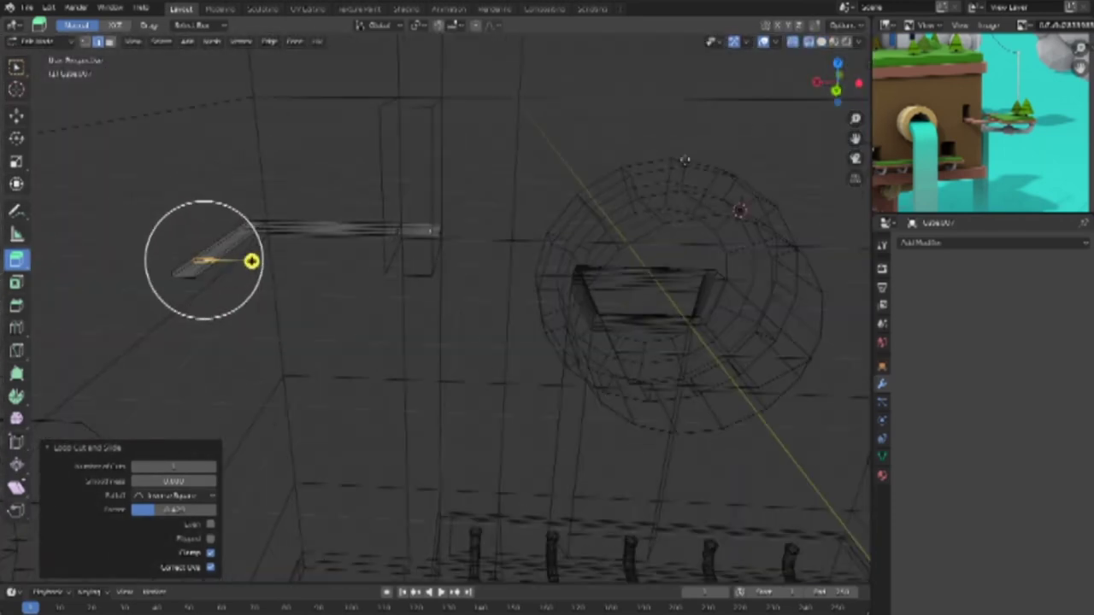
click(209, 273)
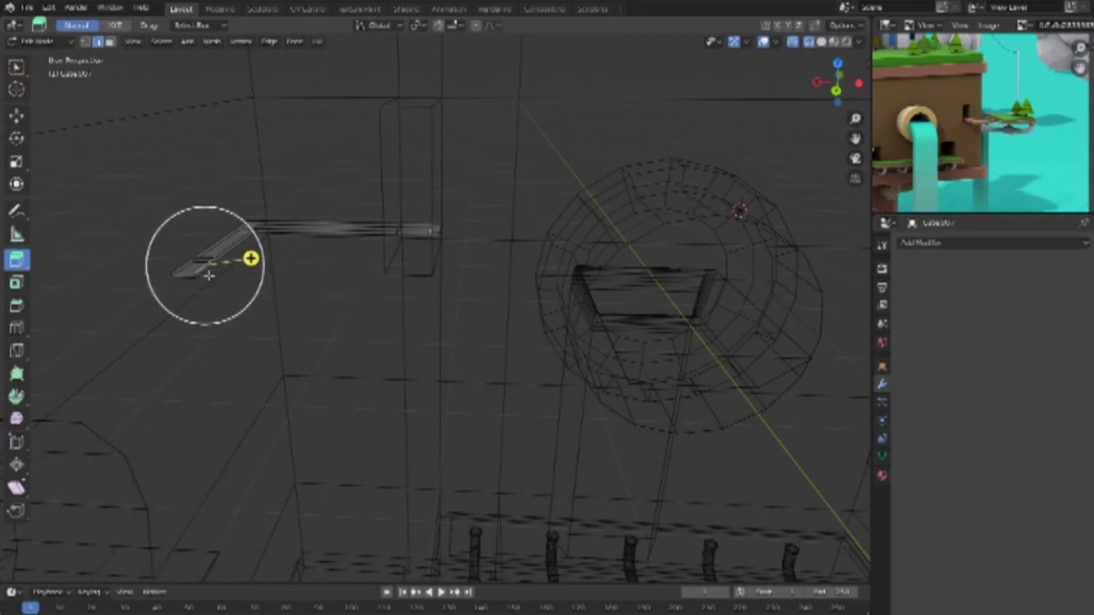
Step: In face select, extrude the plank's end face outward
click(109, 41)
click(201, 272)
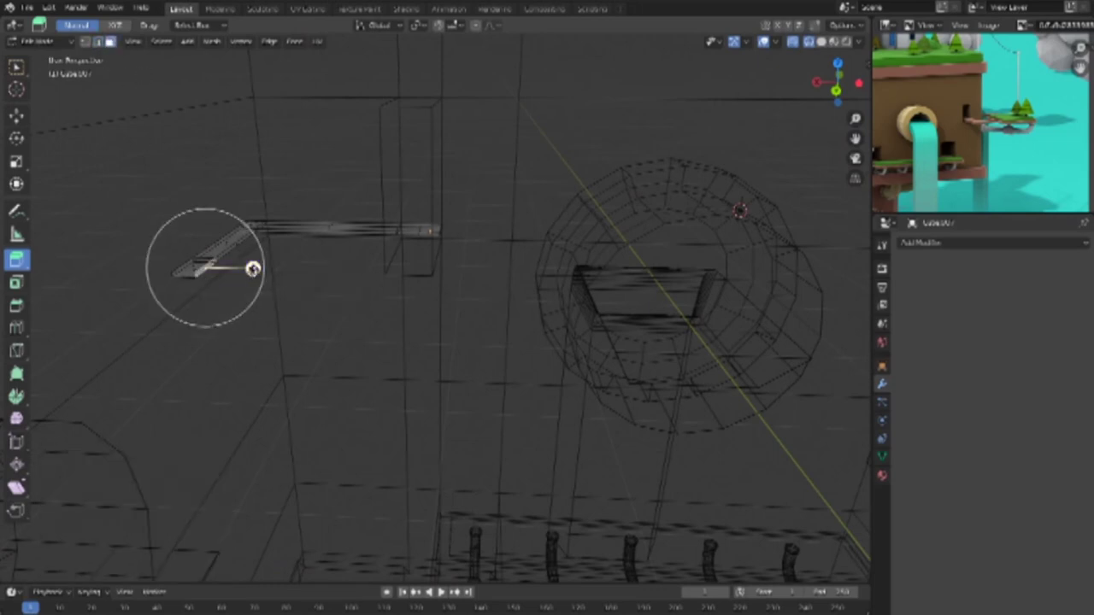
drag(253, 269, 297, 279)
click(350, 330)
mouse_move(351, 329)
middle_down()
mouse_move(428, 229)
mouse_move(379, 252)
mouse_move(403, 211)
mouse_move(601, 311)
mouse_move(557, 288)
mouse_move(456, 97)
middle_up()
Step: Extrude another face upward into a post, forming the bracket's bend
click(404, 205)
key(alt+z)
scroll(566, 100, up, 2)
mouse_move(567, 100)
middle_down()
mouse_move(454, 340)
mouse_move(418, 275)
middle_up()
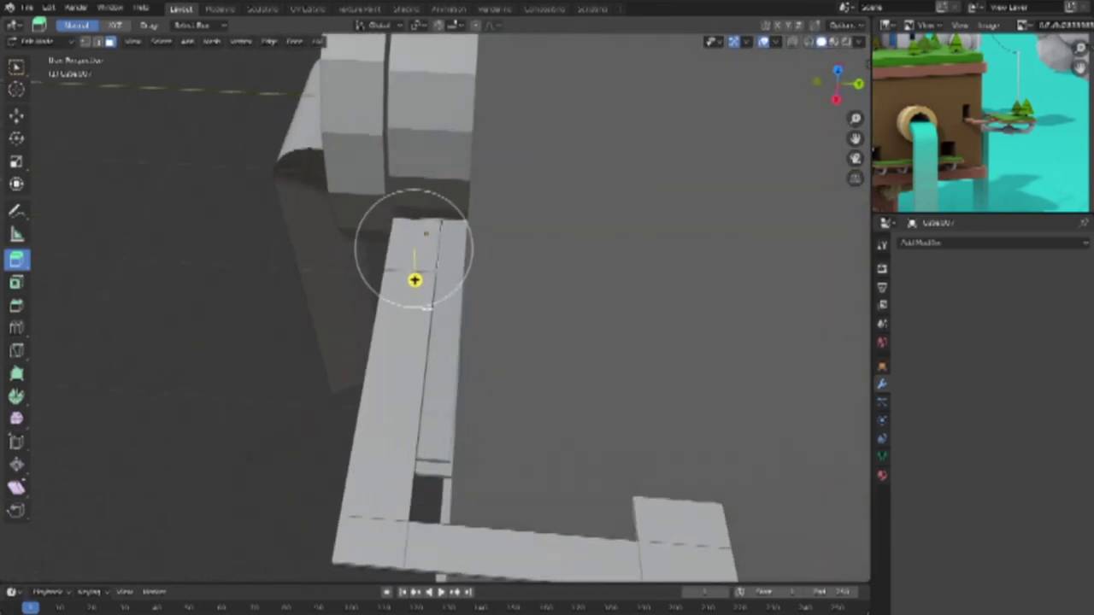
mouse_move(488, 247)
mouse_down()
mouse_move(521, 252)
mouse_move(630, 330)
mouse_up()
mouse_move(630, 329)
middle_down()
mouse_move(649, 354)
mouse_move(647, 398)
mouse_move(637, 342)
mouse_move(646, 276)
mouse_move(620, 327)
mouse_move(581, 316)
mouse_move(620, 353)
mouse_move(793, 354)
mouse_move(511, 347)
mouse_move(635, 347)
mouse_move(635, 365)
middle_up()
scroll(581, 316, down, 3)
scroll(582, 324, down, 2)
key(Tab)
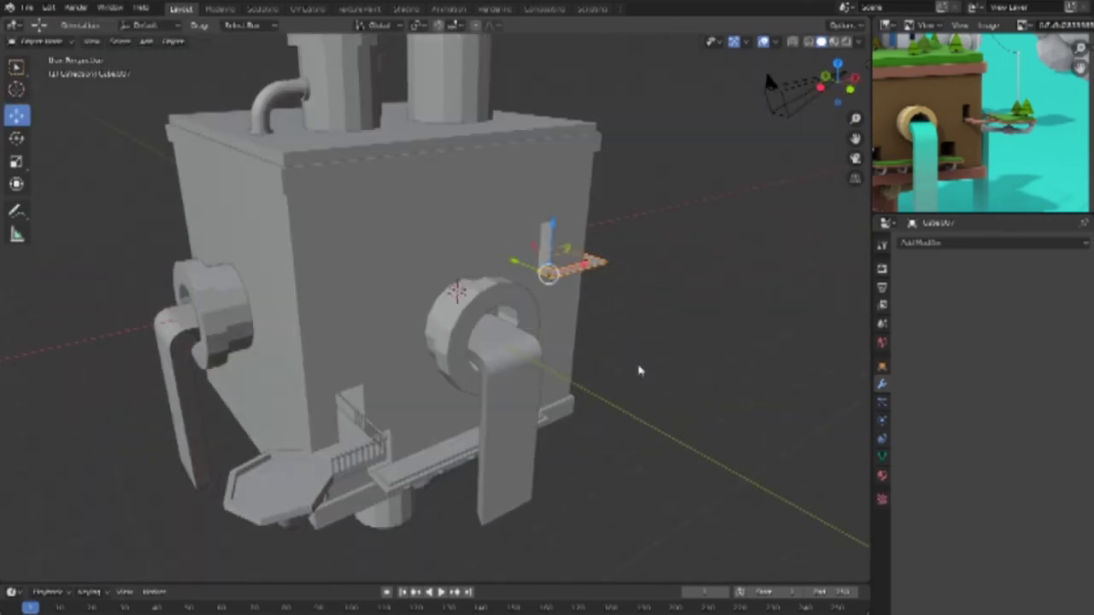
Step: Scale the bracket up to about 1.117 and slide it along X
key(s)
click(656, 376)
mouse_move(654, 421)
middle_down()
mouse_move(520, 432)
mouse_move(604, 445)
middle_up()
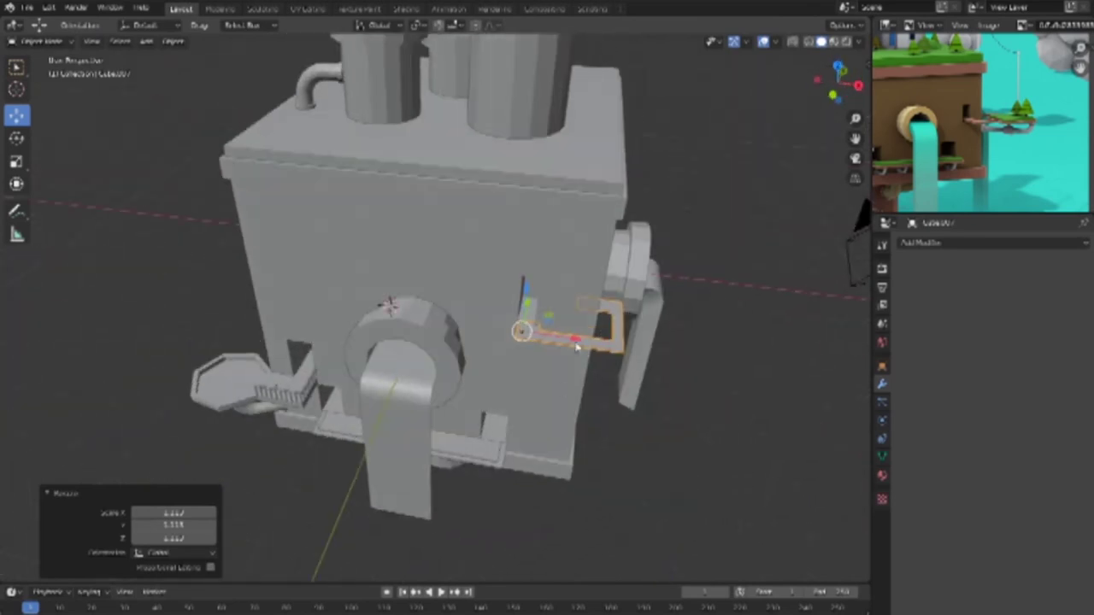
drag(574, 343, 570, 340)
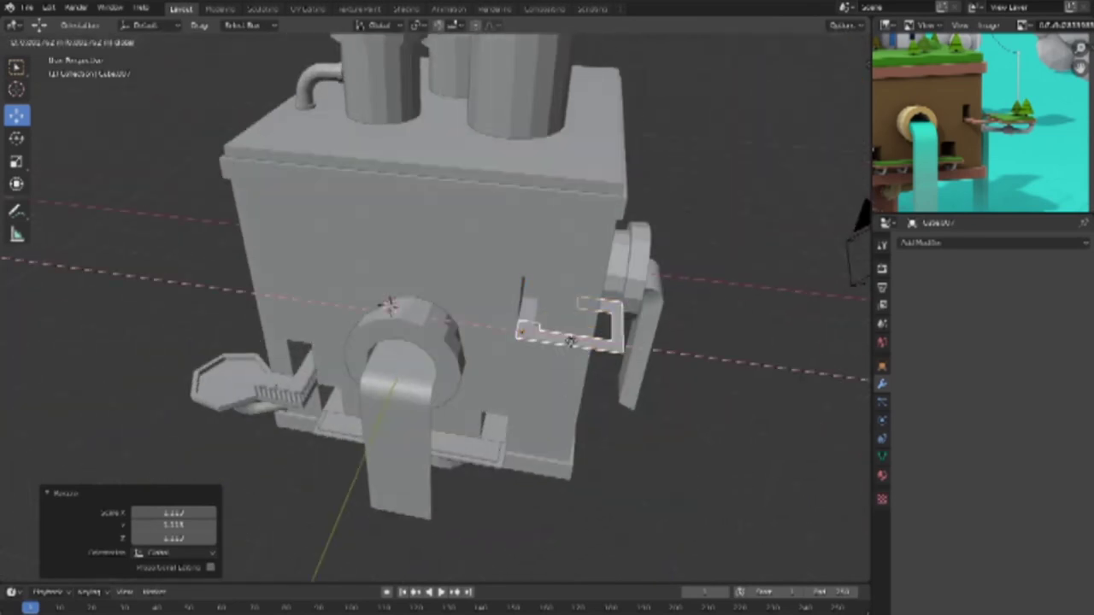
click(587, 387)
click(664, 440)
Step: Switch to top view and enter Edit Mode with X-ray display on
key(KP_7)
scroll(672, 410, up, 1)
scroll(669, 376, up, 2)
scroll(598, 359, up, 2)
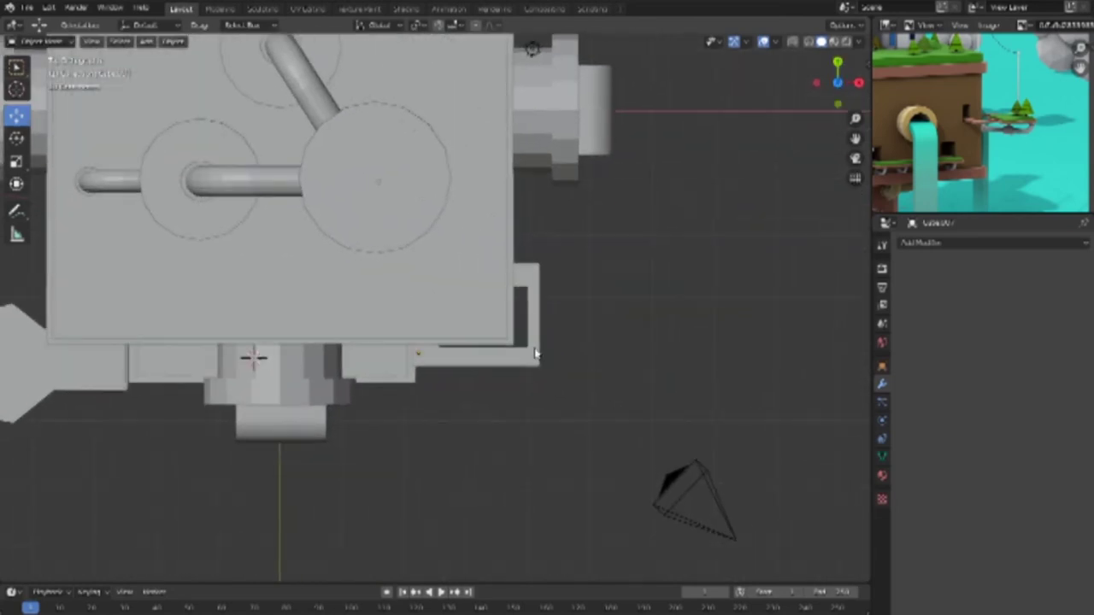
scroll(578, 377, down, 1)
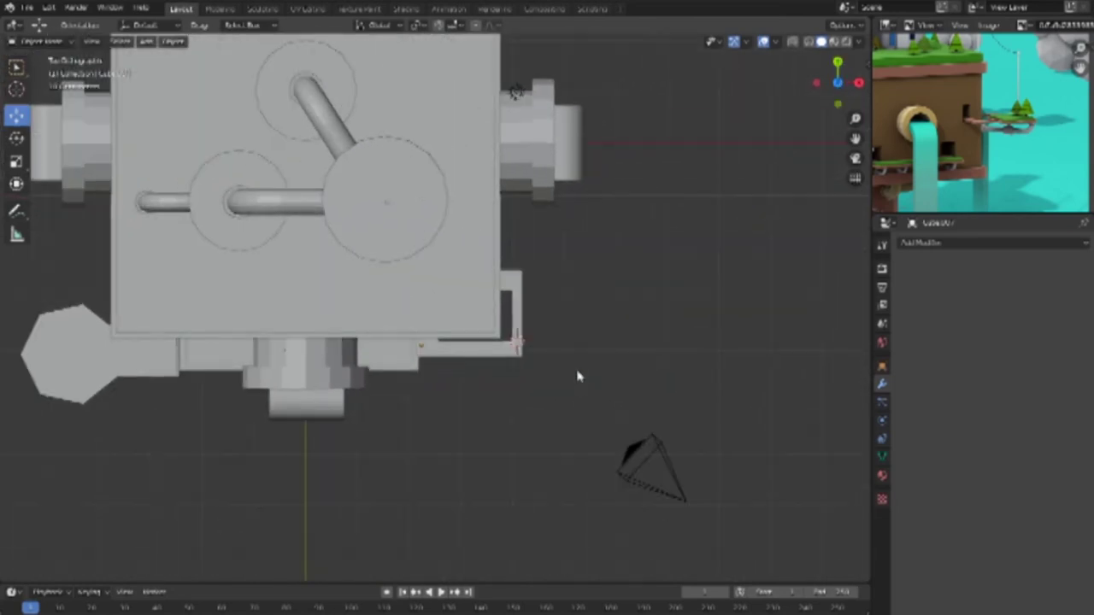
key(Tab)
key(shift+a)
key(alt+z)
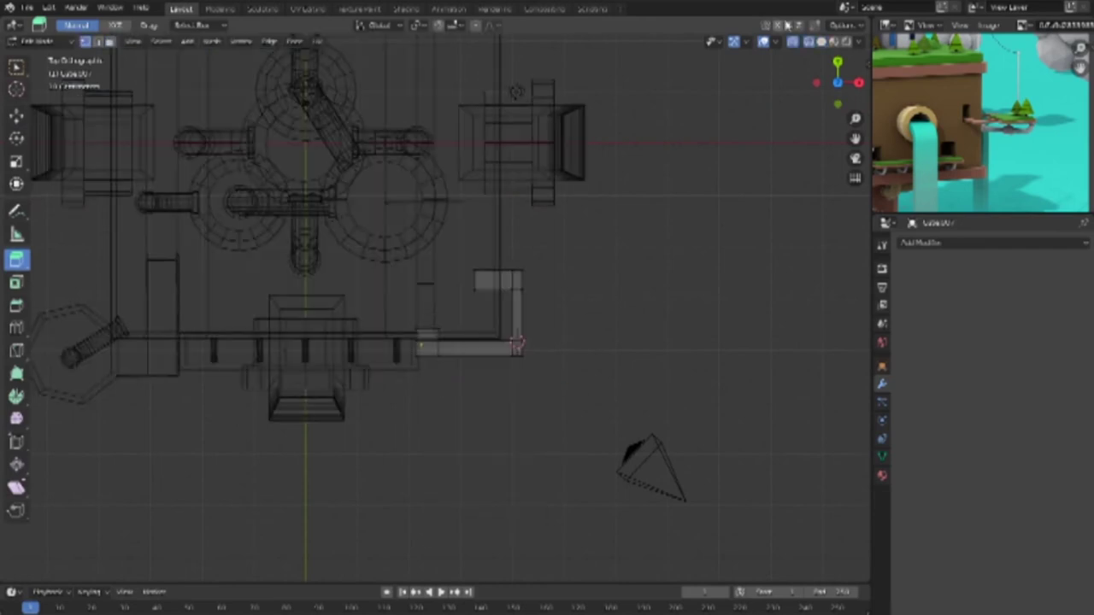
Step: Move the bracket's lower bar along Y
drag(556, 393, 400, 337)
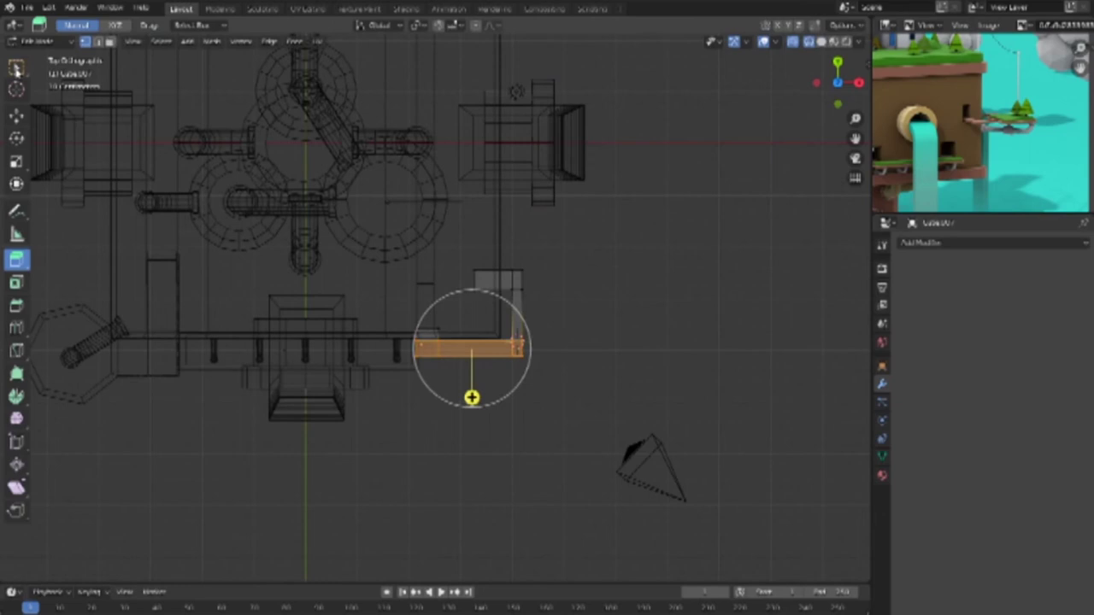
key(g)
key(y)
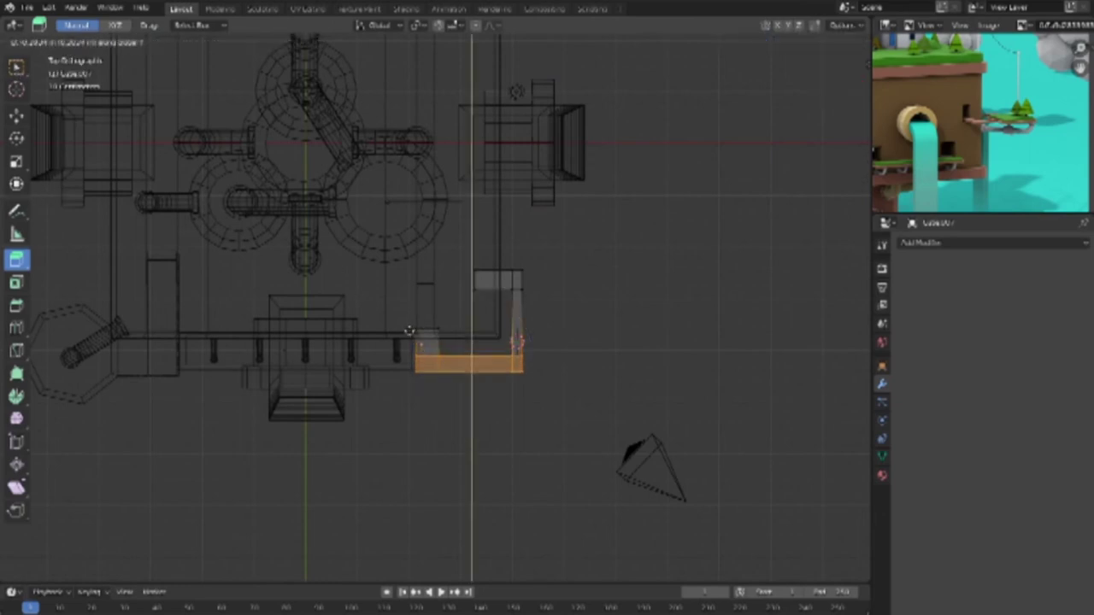
click(570, 419)
Step: Move the brace's vertical side face further right along X
click(518, 323)
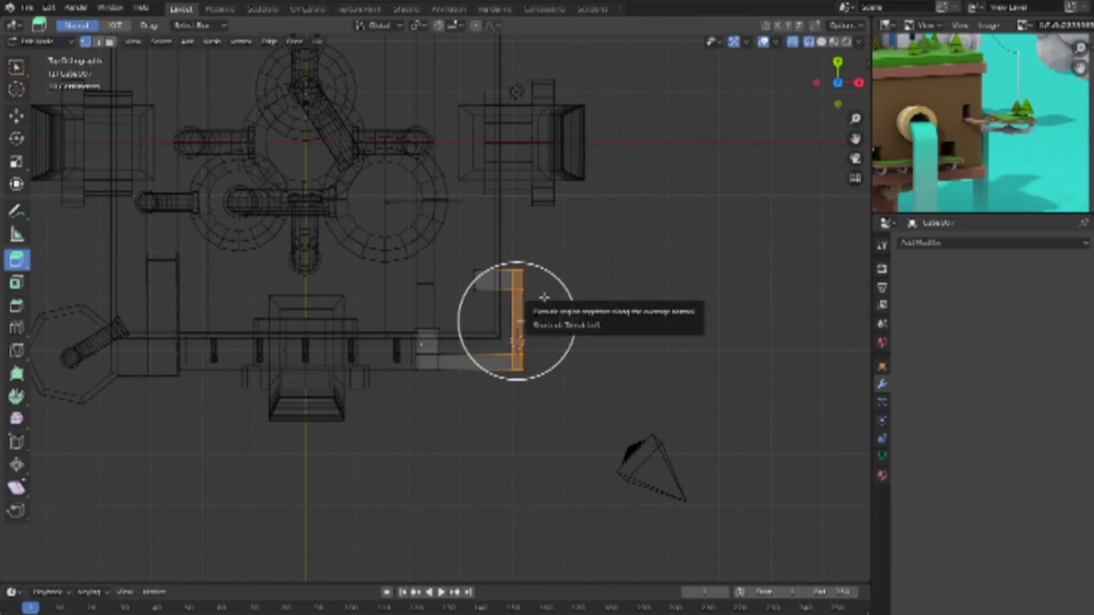
key(g)
key(x)
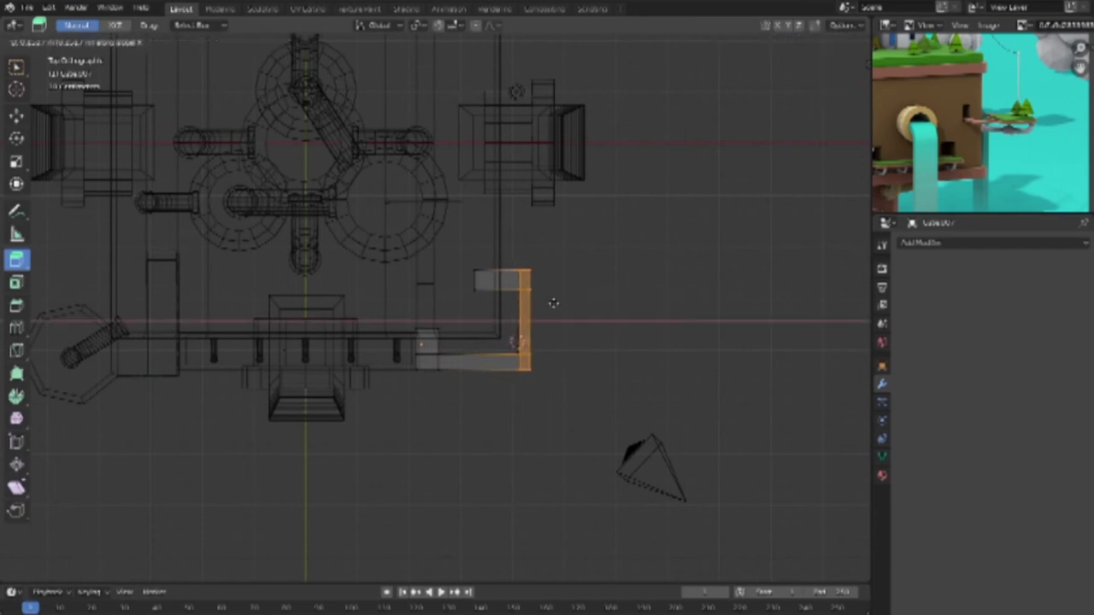
click(554, 302)
click(589, 422)
click(523, 340)
key(g)
key(x)
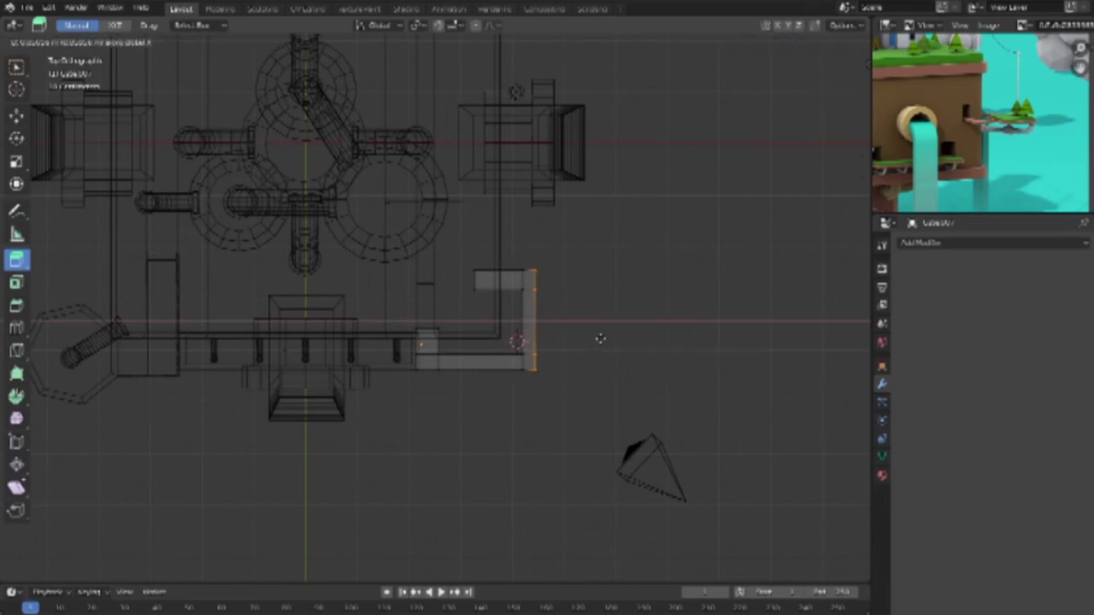
click(599, 339)
click(547, 430)
Step: Return to Object Mode in solid shading and review the widened brace from the top
mouse_move(474, 323)
middle_down()
mouse_move(487, 298)
mouse_move(500, 299)
middle_up()
scroll(500, 299, up, 3)
key(Tab)
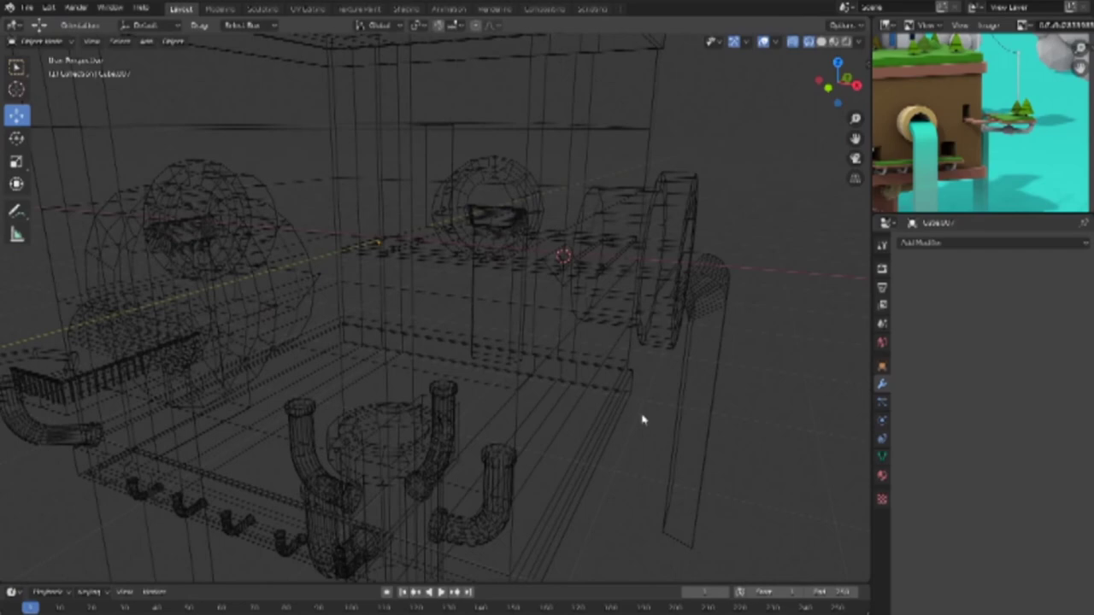
key(shift+z)
mouse_move(757, 447)
middle_down()
mouse_move(639, 333)
mouse_move(607, 366)
middle_up()
scroll(731, 366, up, 5)
scroll(731, 366, down, 5)
middle_drag(730, 365, 623, 362)
scroll(625, 361, up, 2)
key(KP_7)
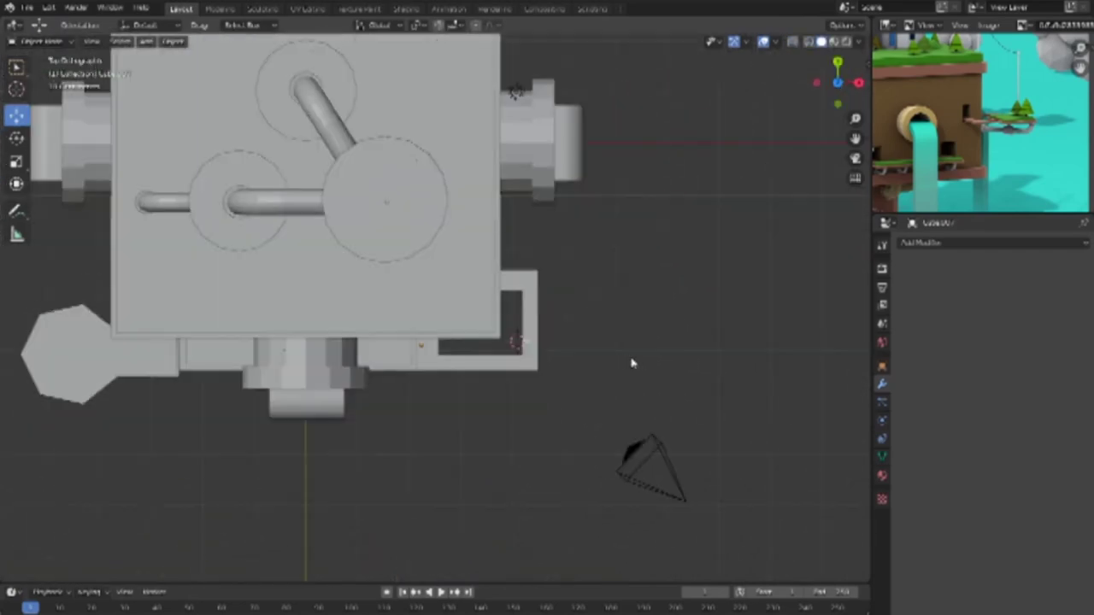
Step: Narrow the brace's left stub by moving its inner edge along X
key(shift+z)
scroll(461, 431, up, 3)
click(441, 420)
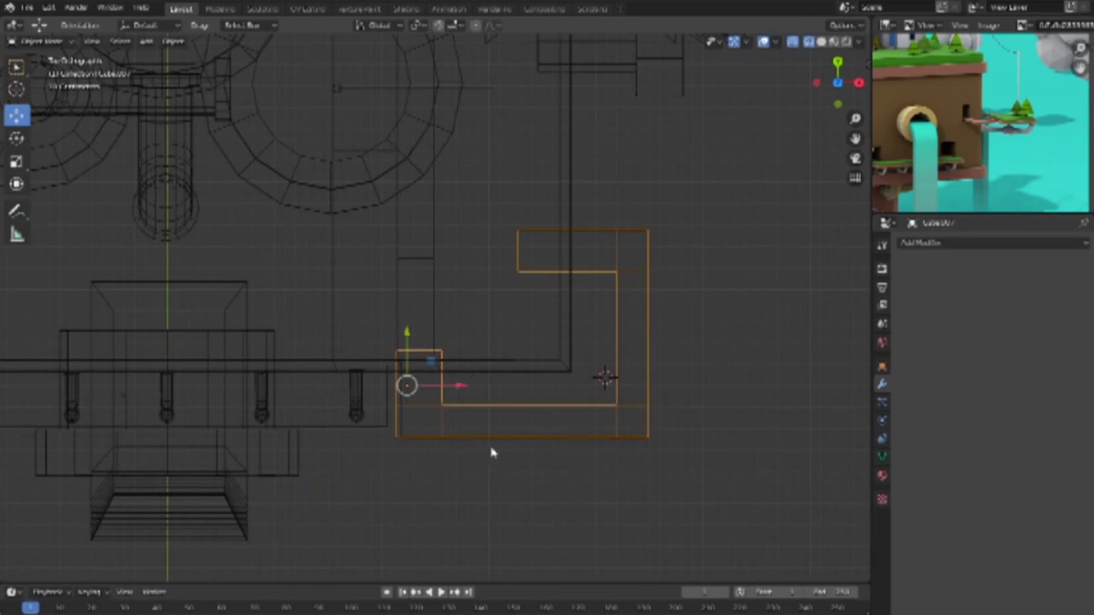
key(Tab)
key(e)
click(451, 442)
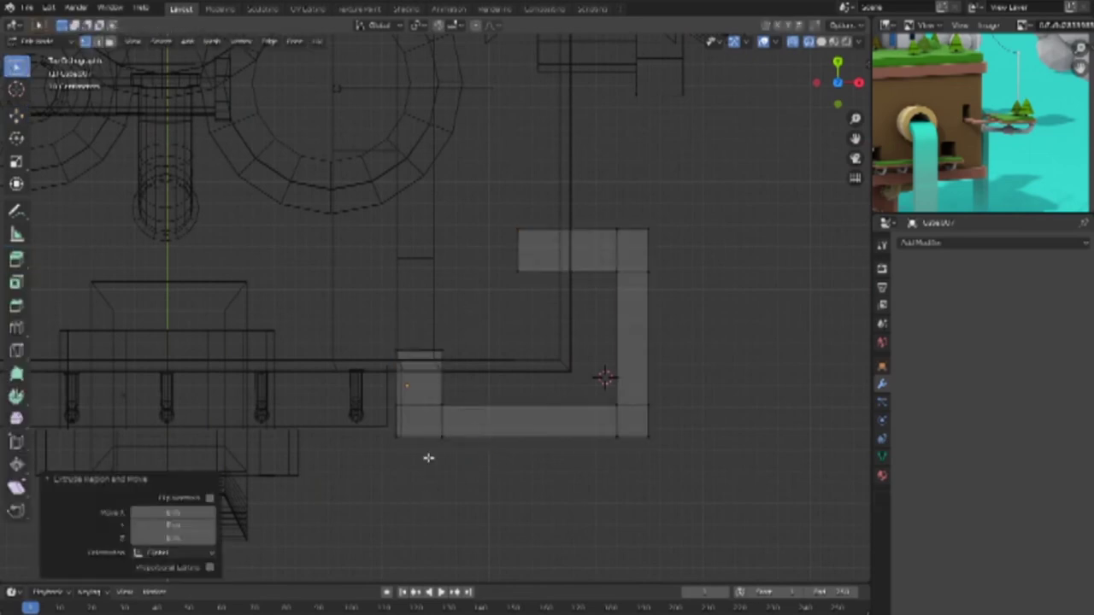
key(g)
key(x)
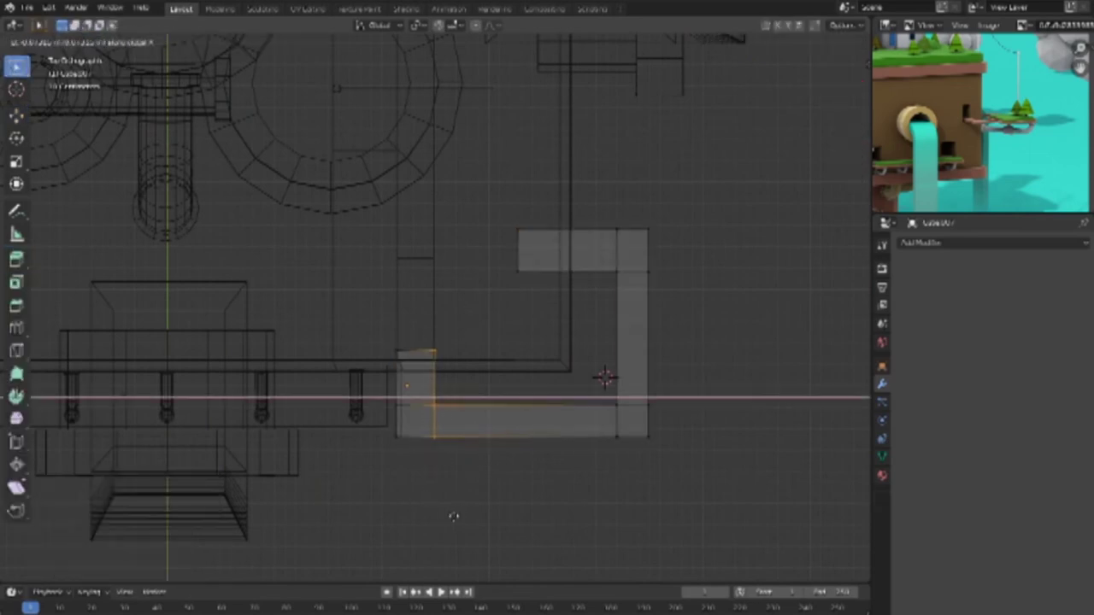
click(453, 516)
Step: Make the brace's upper arm thinner along Y and shorter along X
drag(699, 316, 488, 236)
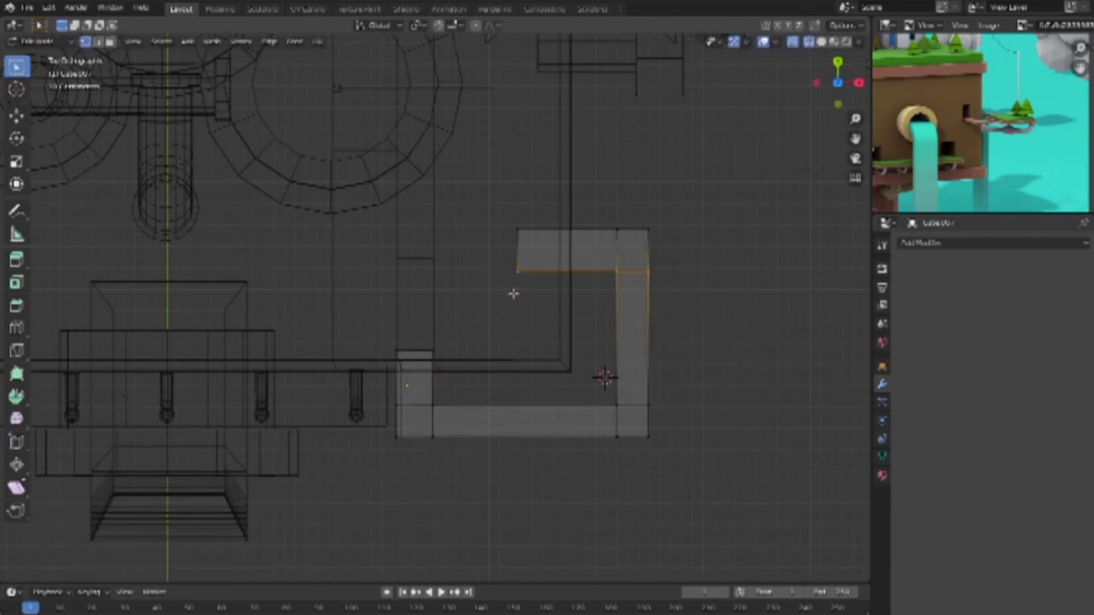
key(g)
key(y)
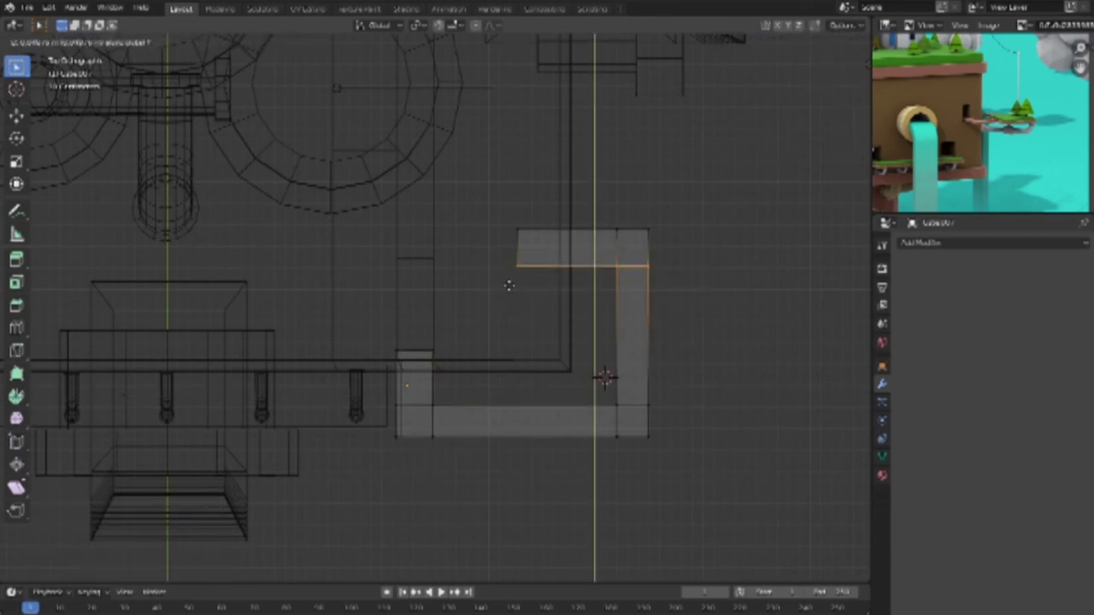
click(508, 283)
drag(494, 217, 545, 279)
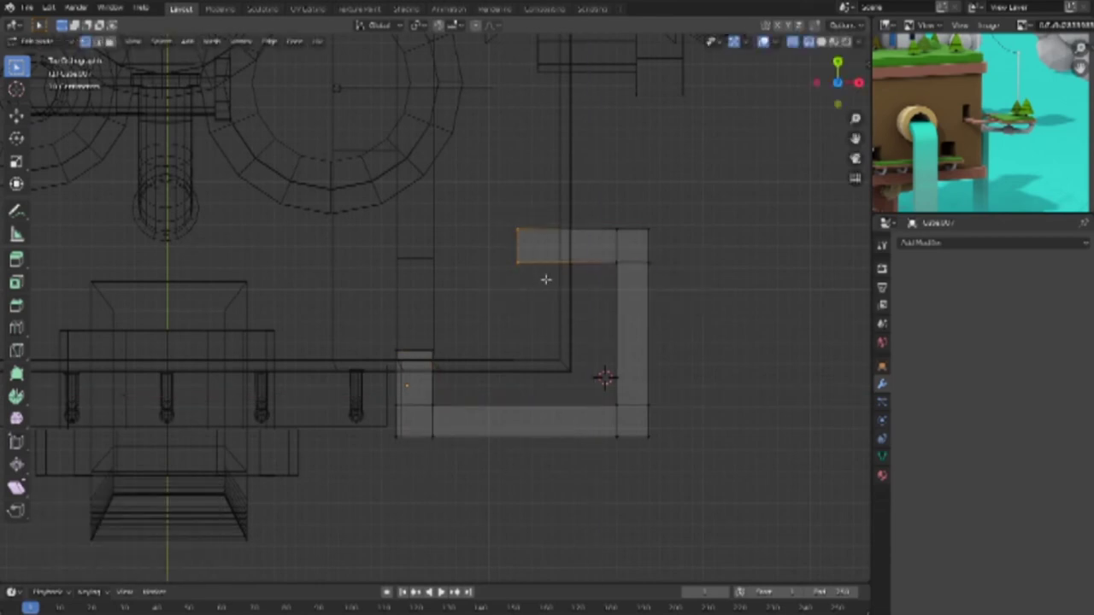
key(g)
key(x)
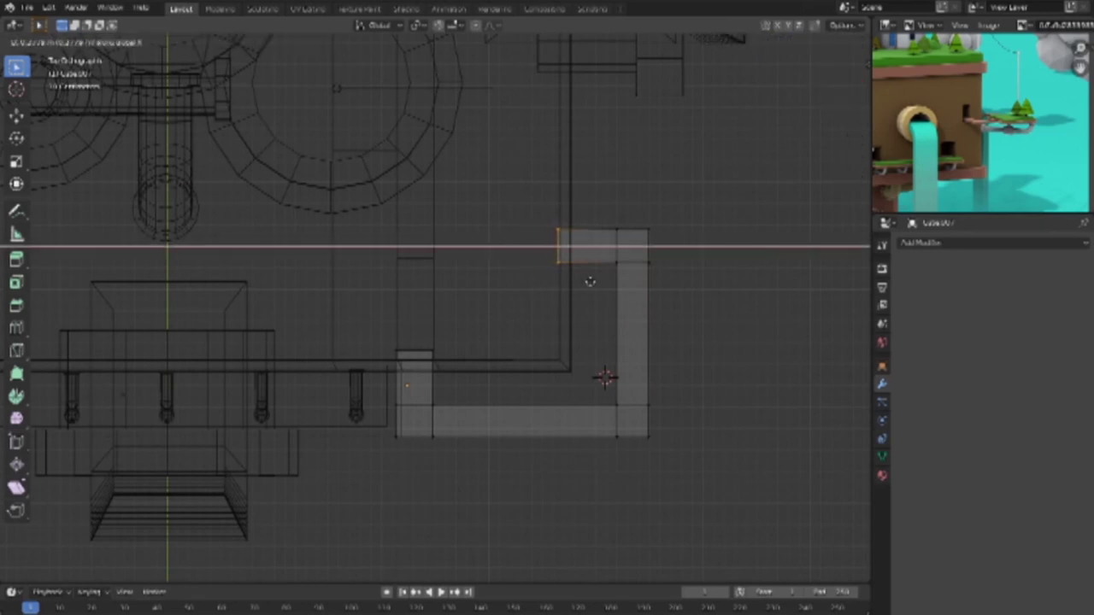
click(598, 281)
Step: Lower the left stub by moving its top edge along Y
drag(375, 330, 462, 368)
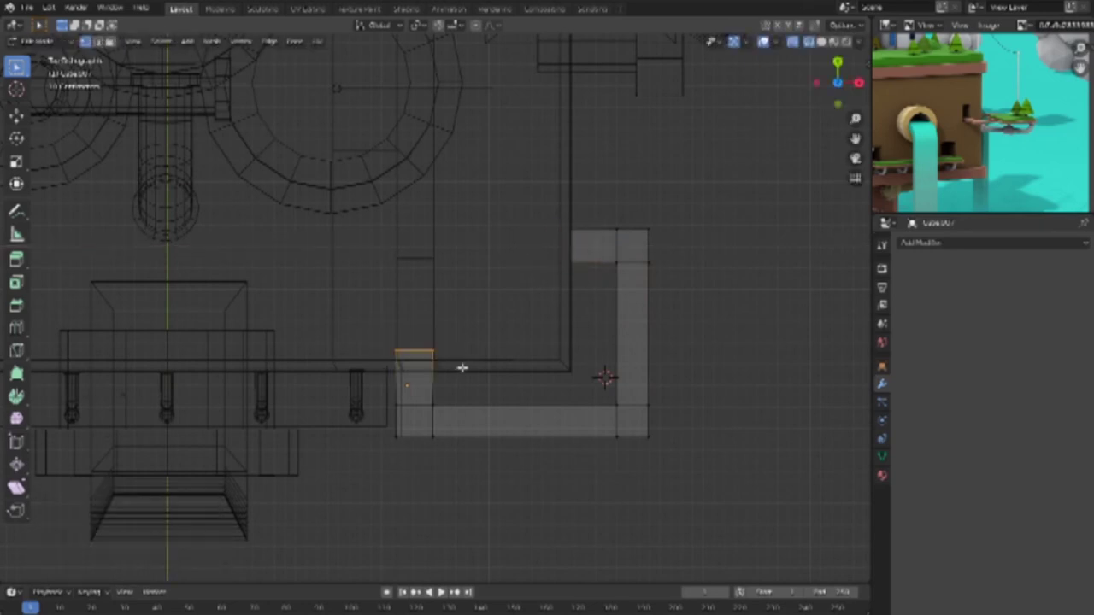
key(g)
key(y)
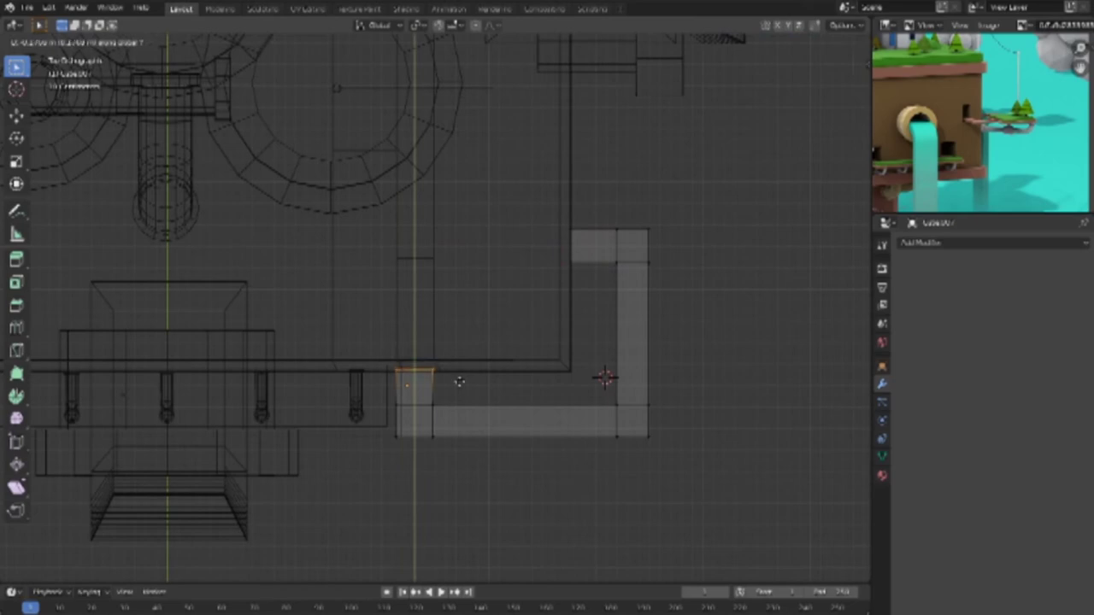
click(459, 382)
Step: Return to Object Mode and check the reshaped brace in solid top view
key(Tab)
mouse_move(638, 488)
middle_down()
mouse_move(566, 384)
mouse_move(564, 347)
middle_up()
key(shift+a)
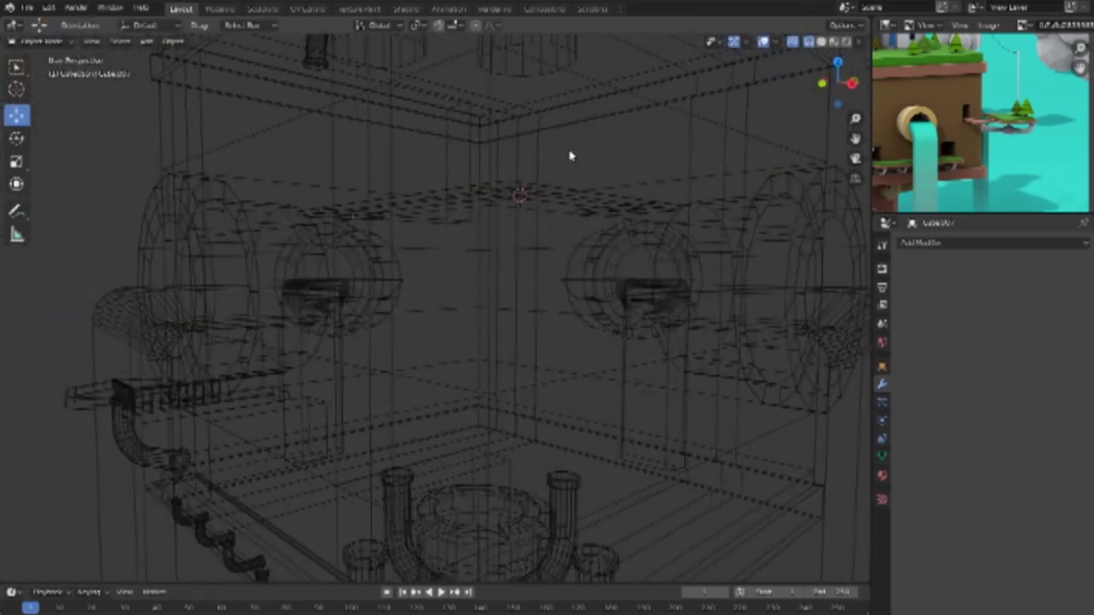
key(shift+z)
scroll(583, 163, down, 3)
scroll(584, 163, down, 3)
scroll(589, 179, down, 1)
middle_drag(591, 188, 600, 191)
mouse_move(611, 244)
middle_down()
mouse_move(654, 234)
mouse_move(621, 280)
middle_up()
key(KP_7)
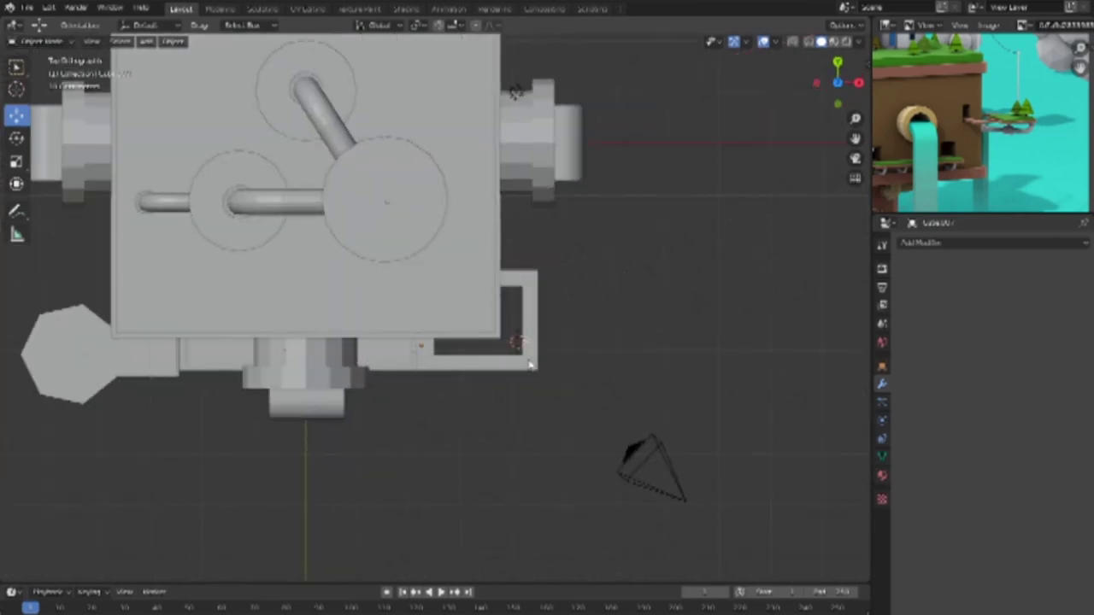
key(shift+a)
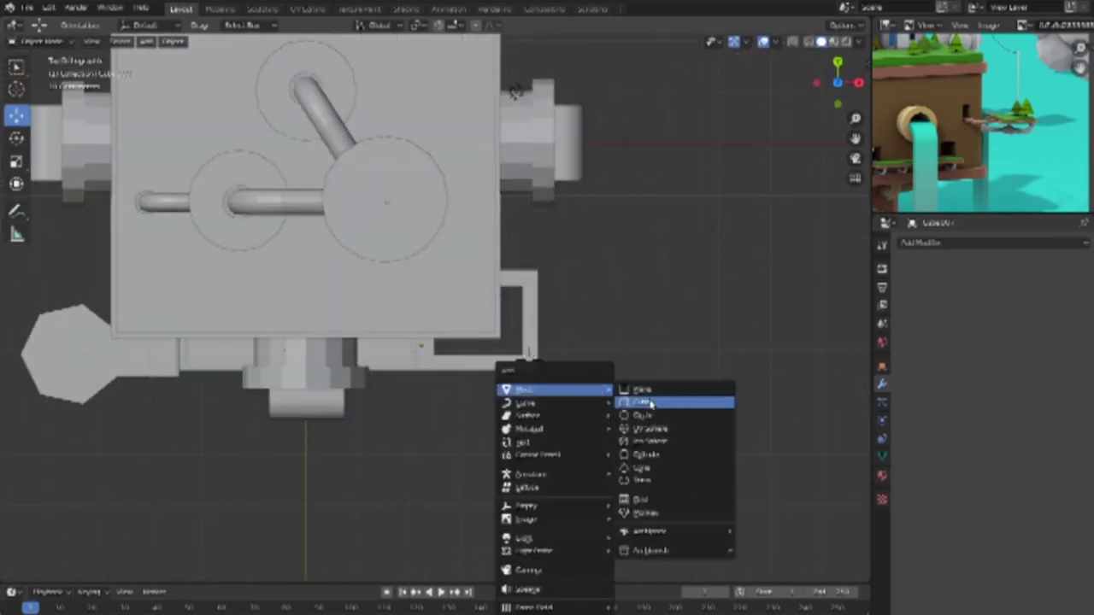
Step: Add a cube at the brace's corner, resize it and flatten it into a plate
click(658, 400)
key(s)
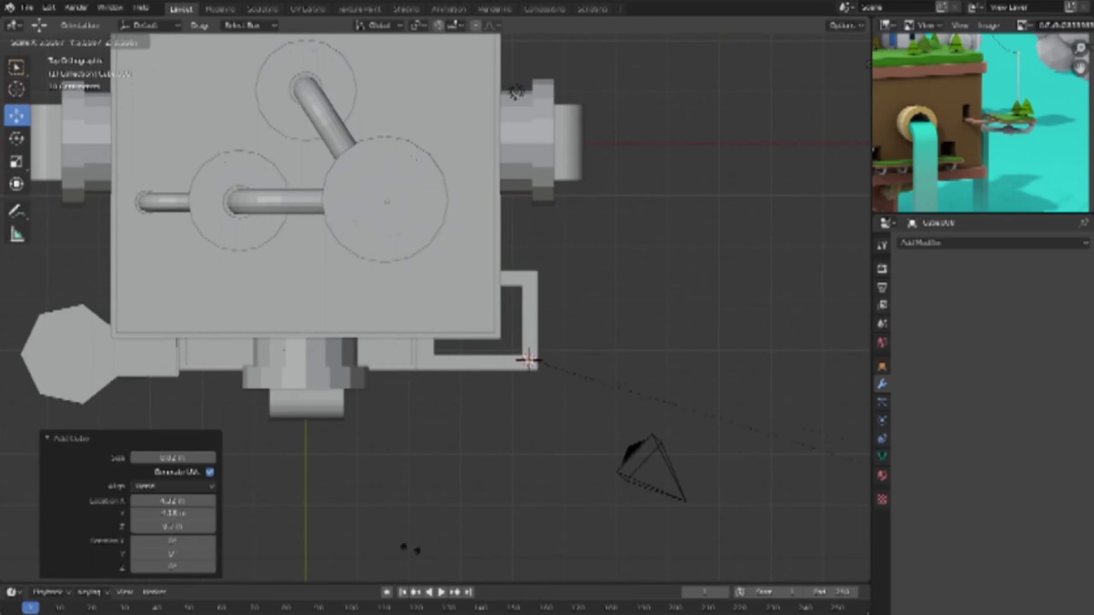
click(705, 305)
key(s)
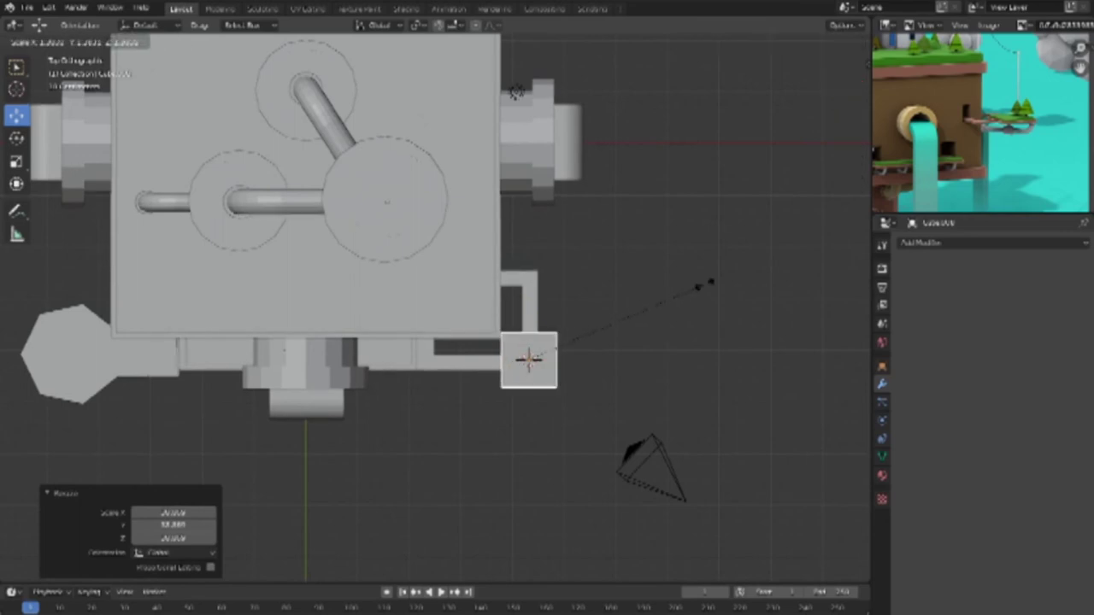
click(708, 339)
key(g)
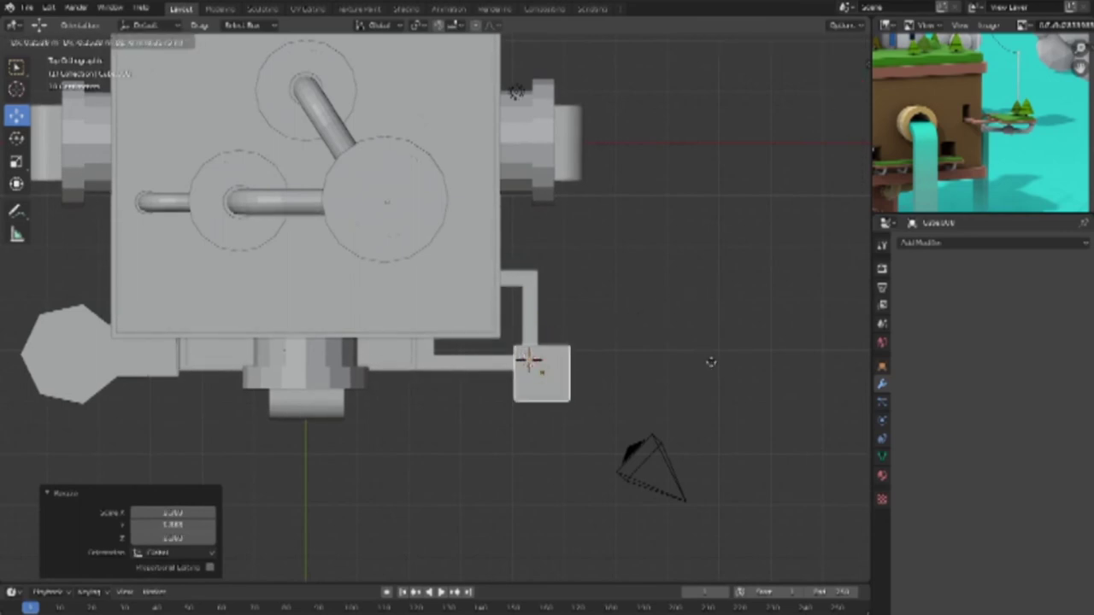
click(710, 362)
key(KP_1)
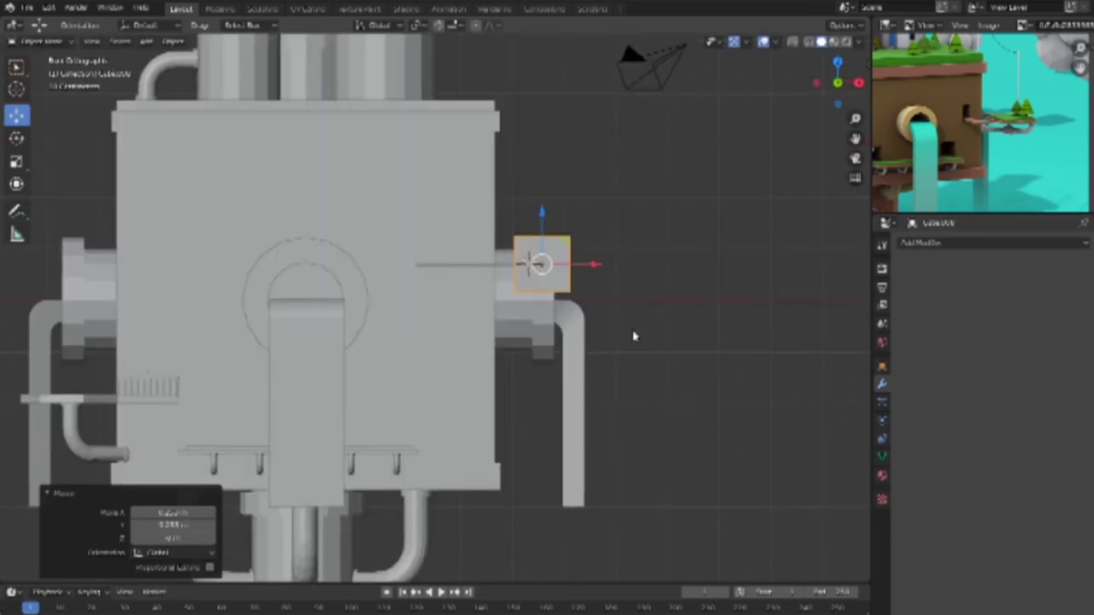
key(r)
key(z)
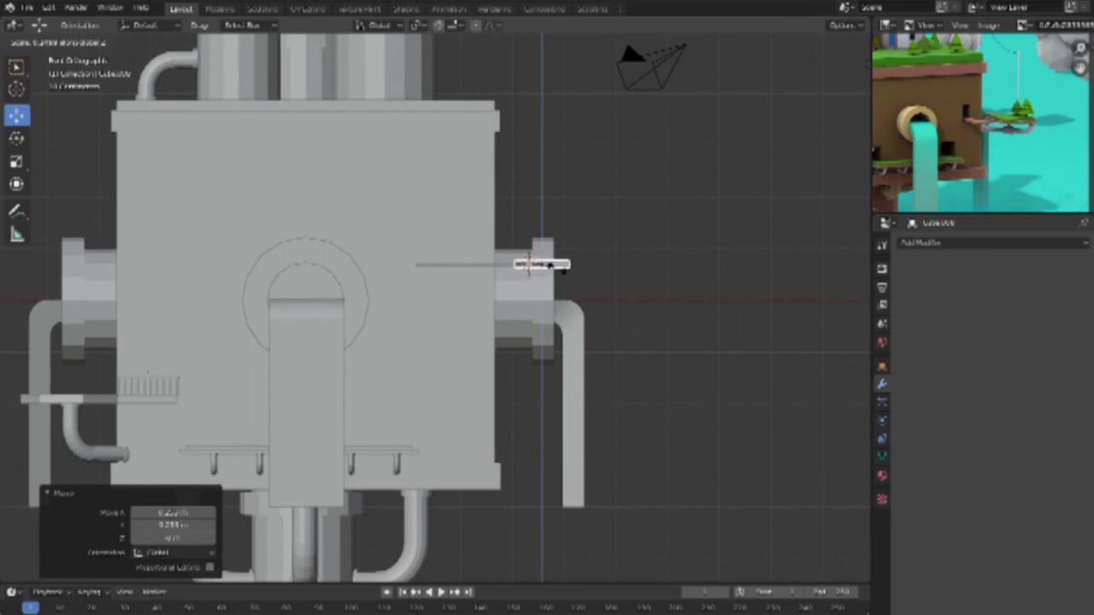
click(562, 273)
Step: Adjust the plate's thickness along Z and enlarge its overall size
mouse_move(586, 408)
middle_down()
mouse_move(471, 395)
mouse_move(598, 408)
mouse_move(655, 396)
middle_up()
key(s)
key(z)
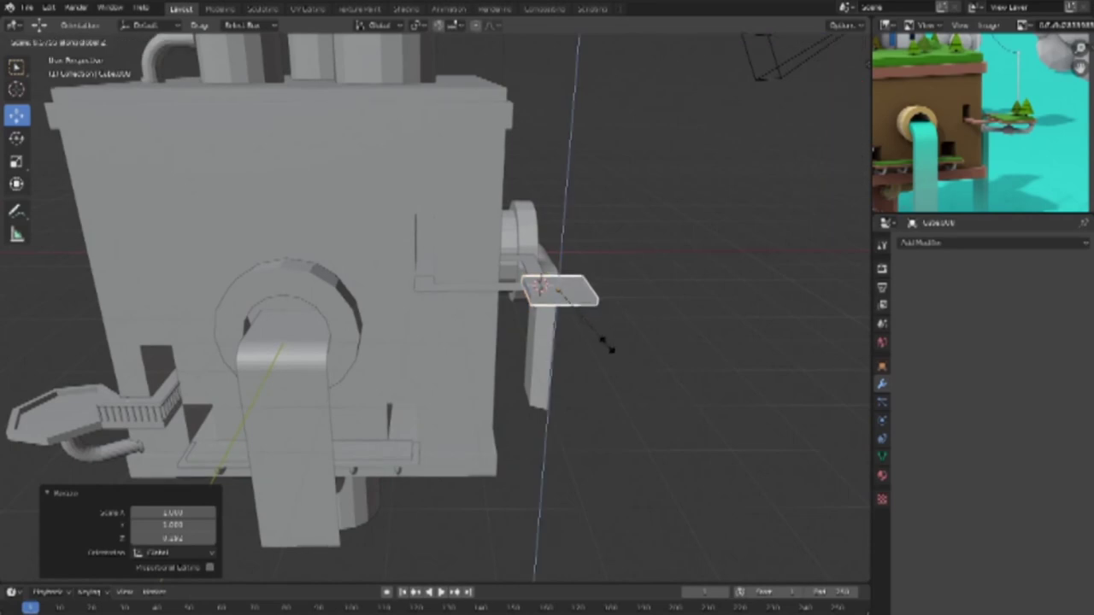
click(615, 357)
middle_drag(615, 357, 459, 403)
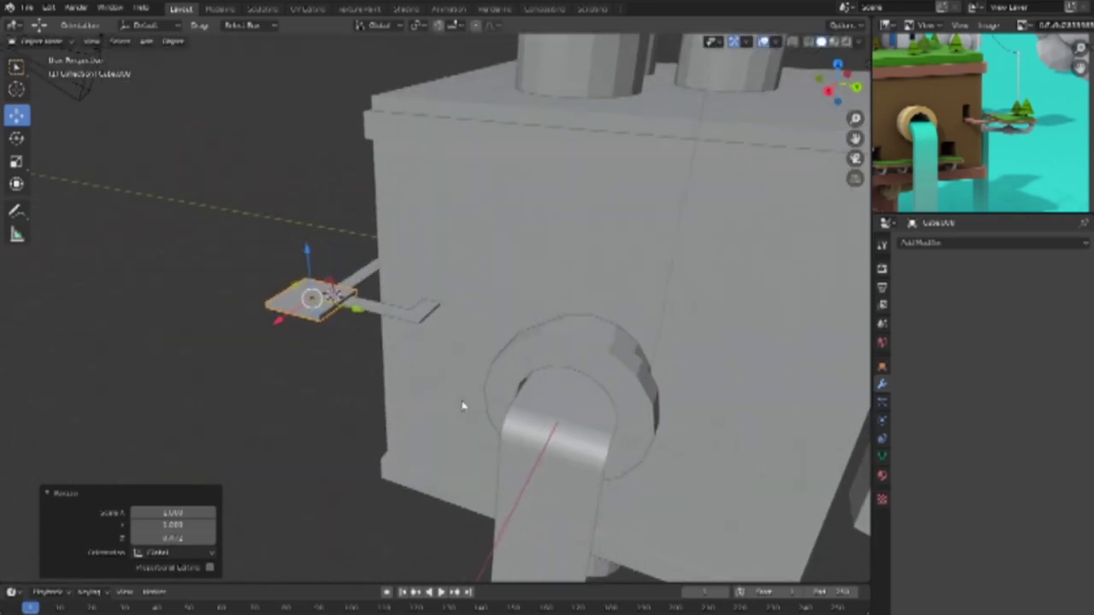
key(s)
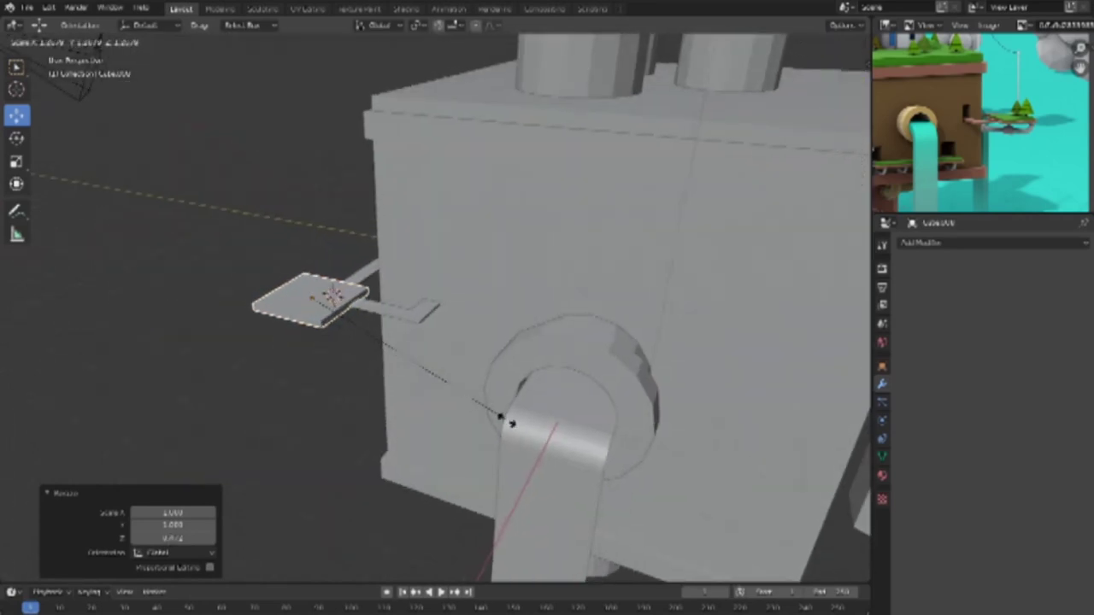
click(461, 438)
mouse_move(601, 403)
middle_down()
mouse_move(666, 415)
mouse_move(659, 425)
middle_up()
key(s)
right_click(681, 426)
key(s)
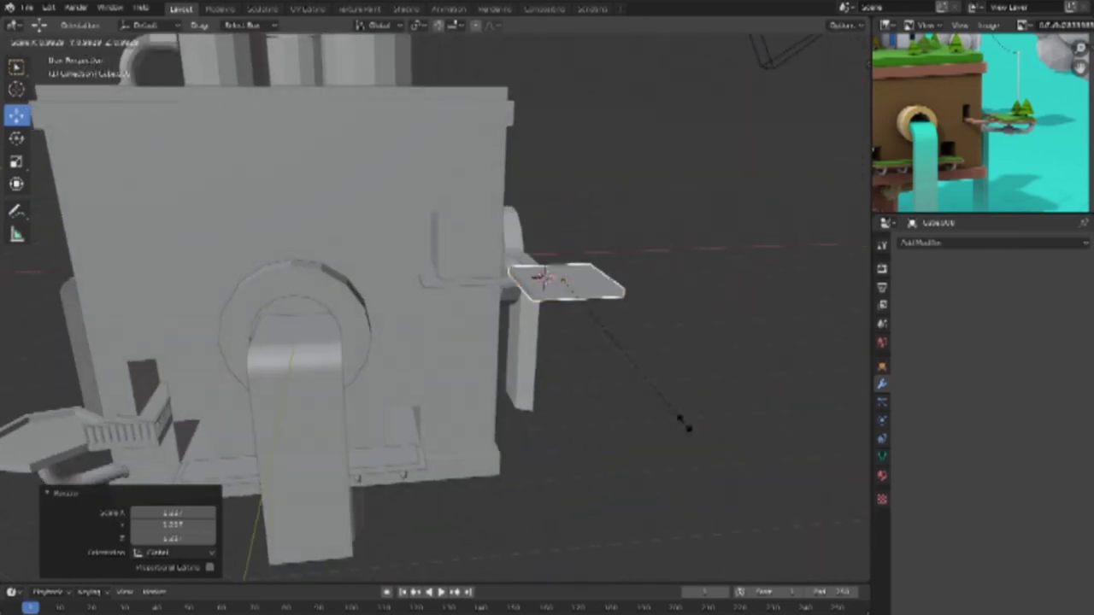
click(725, 439)
mouse_move(643, 424)
middle_down()
mouse_move(635, 420)
mouse_move(706, 429)
middle_up()
Step: In front wireframe view, thin the plate along Z and make a copy in place
scroll(705, 369, up, 2)
key(KP_1)
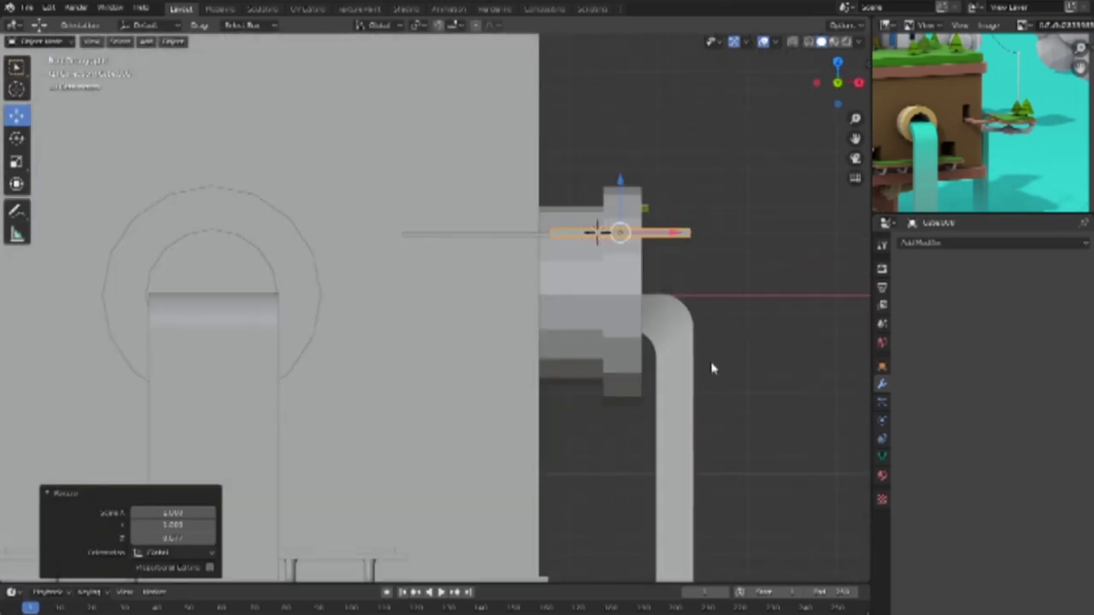
key(shift+z)
scroll(714, 325, up, 3)
shift+middle_drag(717, 271, 358, 379)
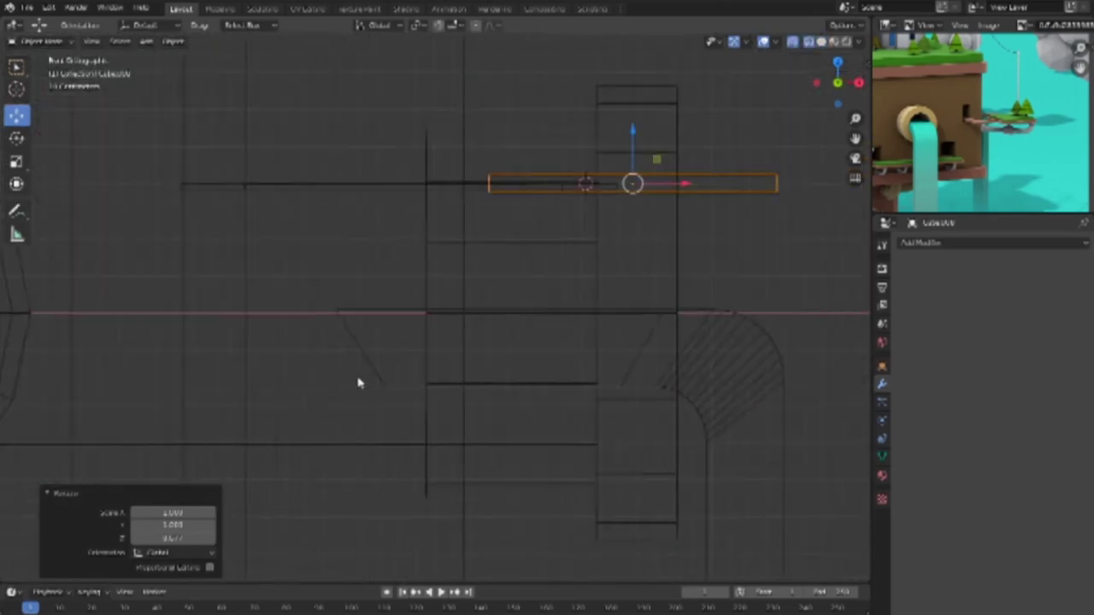
scroll(441, 178, up, 1)
key(s)
key(z)
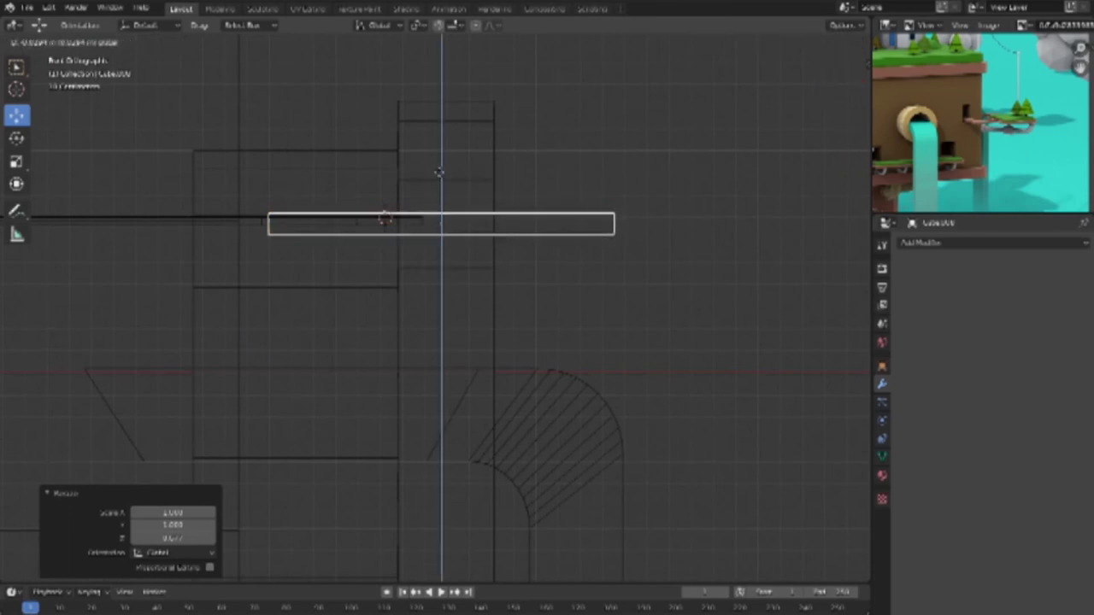
click(441, 178)
key(g)
key(z)
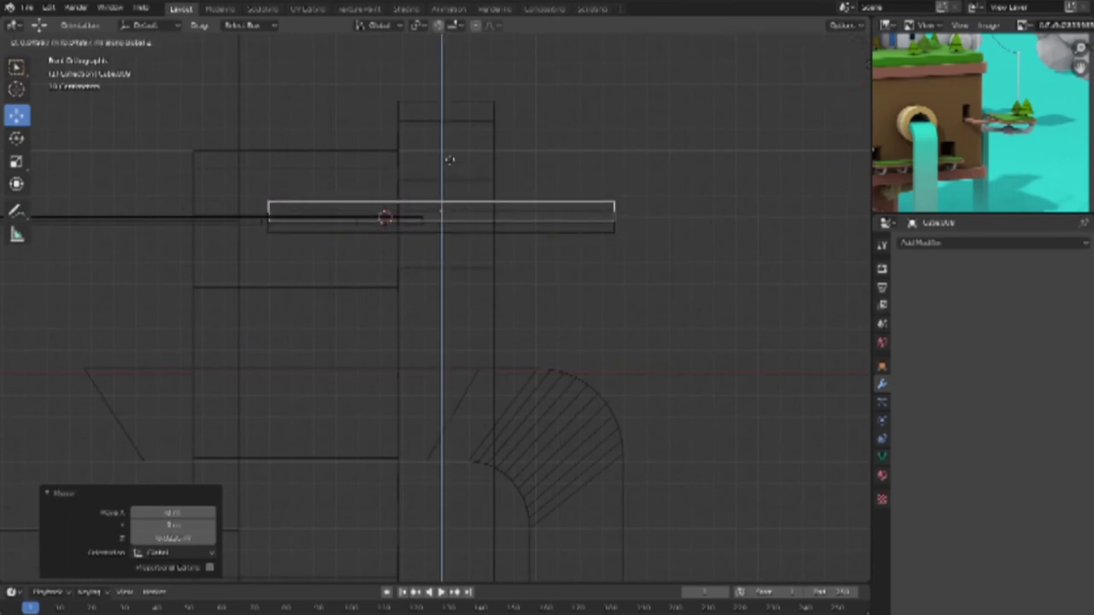
key(Escape)
Step: Narrow the copied plate along X and settle its final thickness
key(s)
key(x)
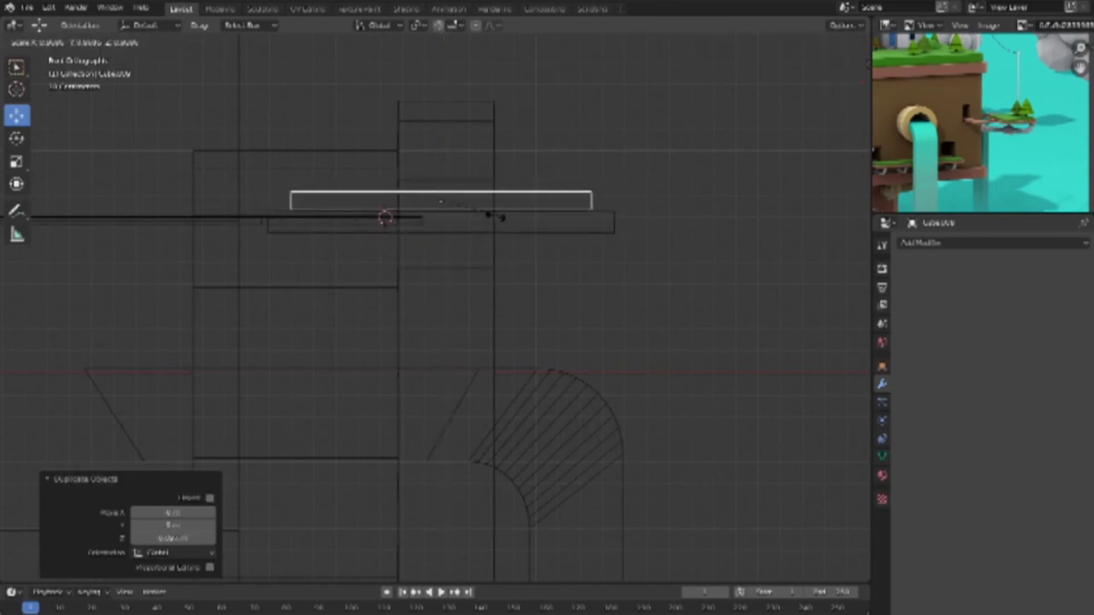
click(510, 213)
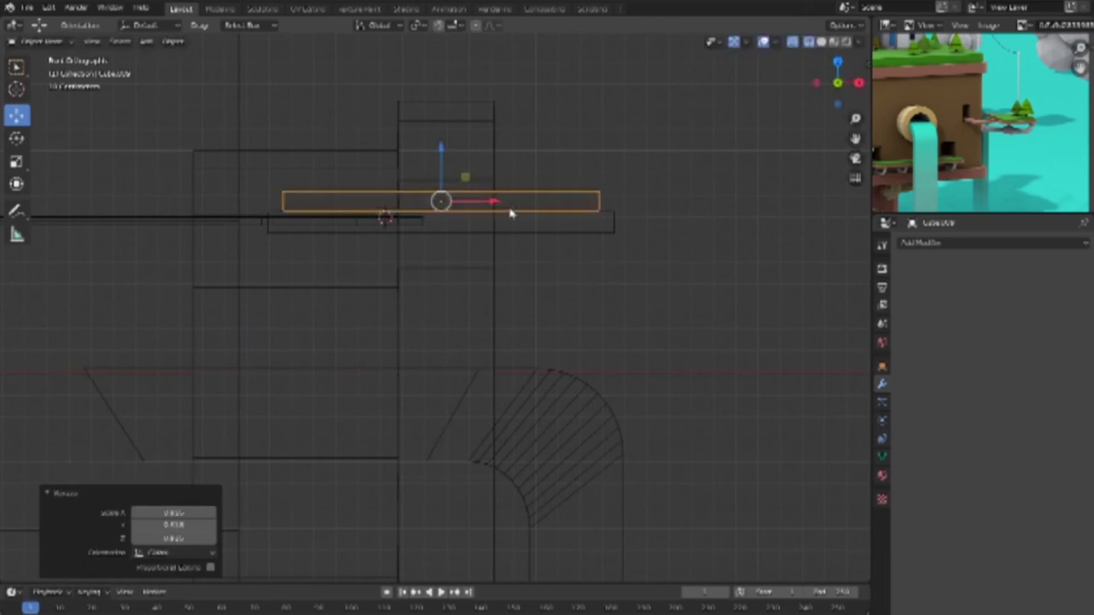
key(s)
key(z)
click(461, 178)
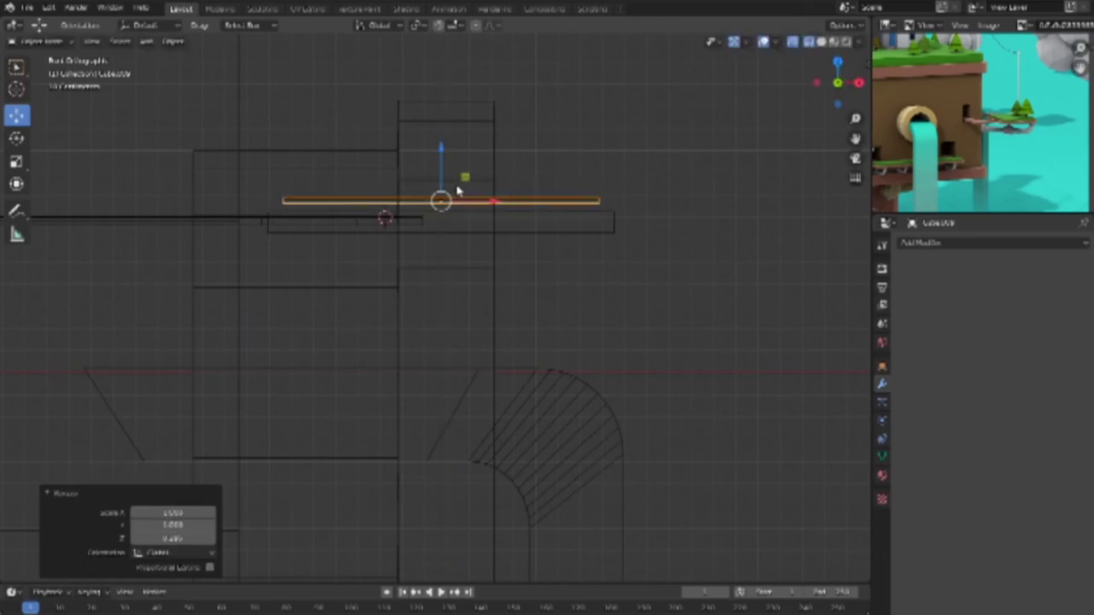
key(ctrl+z)
key(s)
click(445, 182)
Step: Lower the slab slightly and return to solid shading
key(g)
click(441, 191)
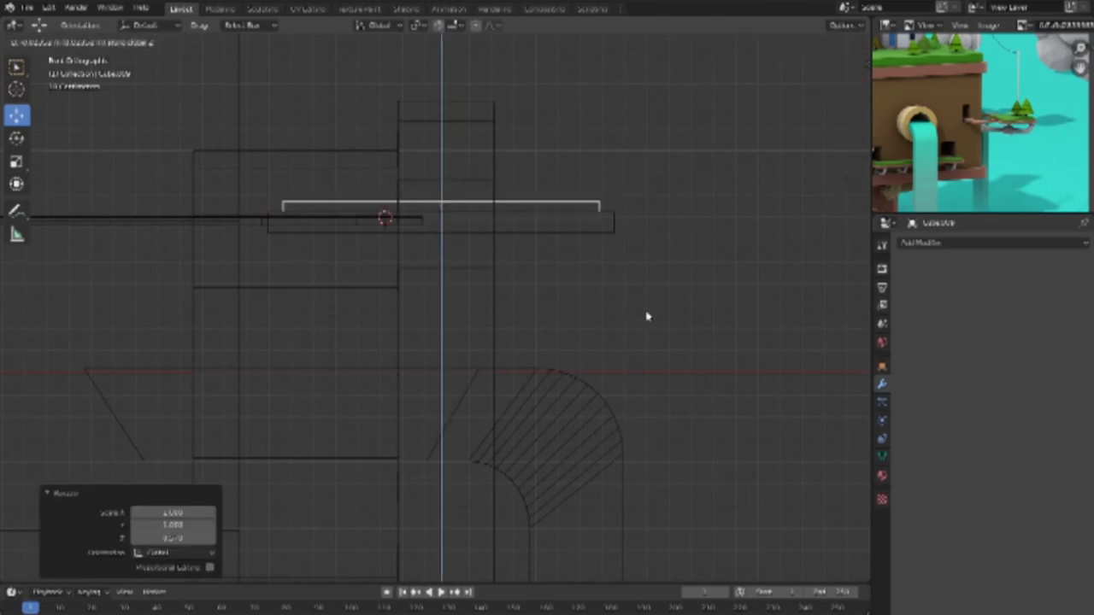
middle_drag(647, 313, 556, 362)
key(shift+z)
scroll(556, 352, down, 2)
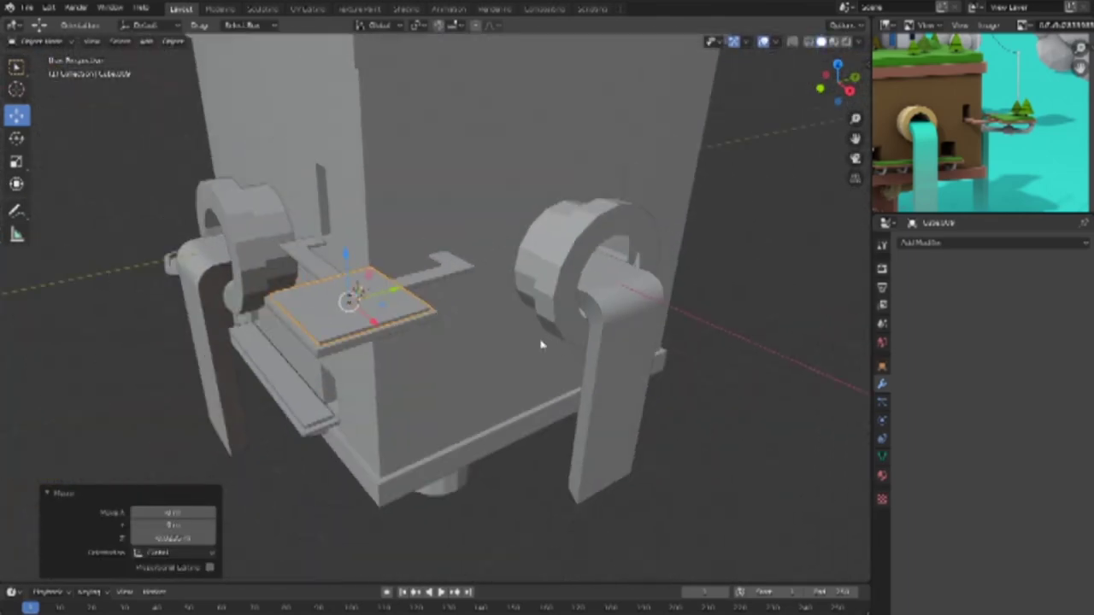
Step: Zoom in on the square plate and select it
scroll(561, 378, up, 3)
mouse_move(562, 379)
middle_down()
mouse_move(671, 374)
mouse_move(615, 384)
middle_up()
scroll(615, 384, down, 2)
scroll(610, 379, down, 2)
scroll(552, 383, up, 2)
scroll(552, 383, up, 4)
click(452, 317)
right_click(454, 317)
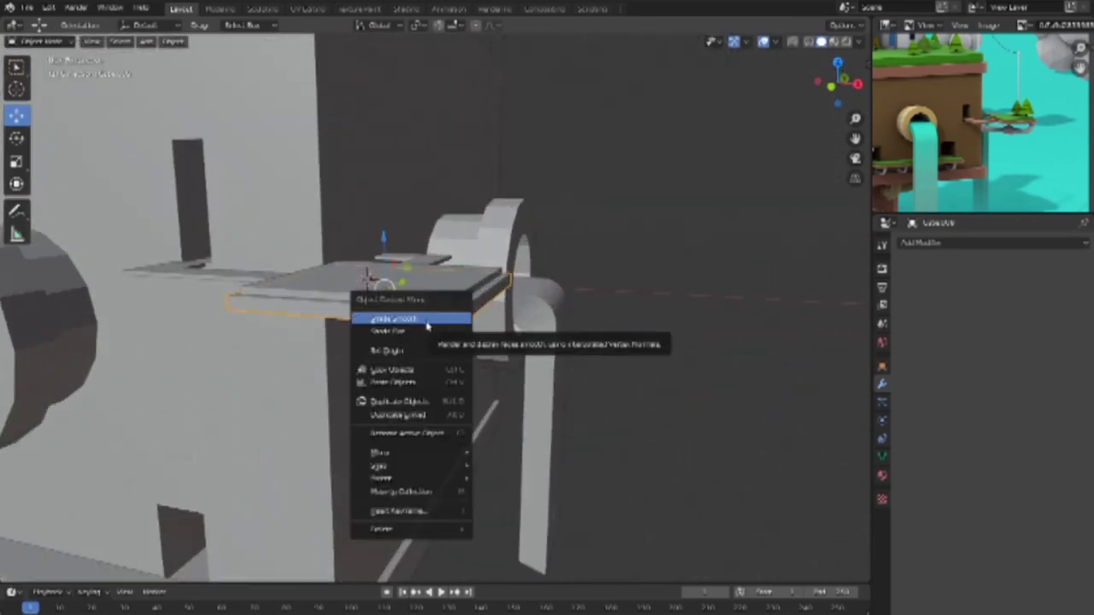
click(425, 326)
click(635, 413)
Step: Apply Shade Flat to the square plate from its object context menu
mouse_move(537, 379)
middle_down()
mouse_move(542, 368)
mouse_move(610, 390)
middle_up()
click(387, 333)
right_click(387, 333)
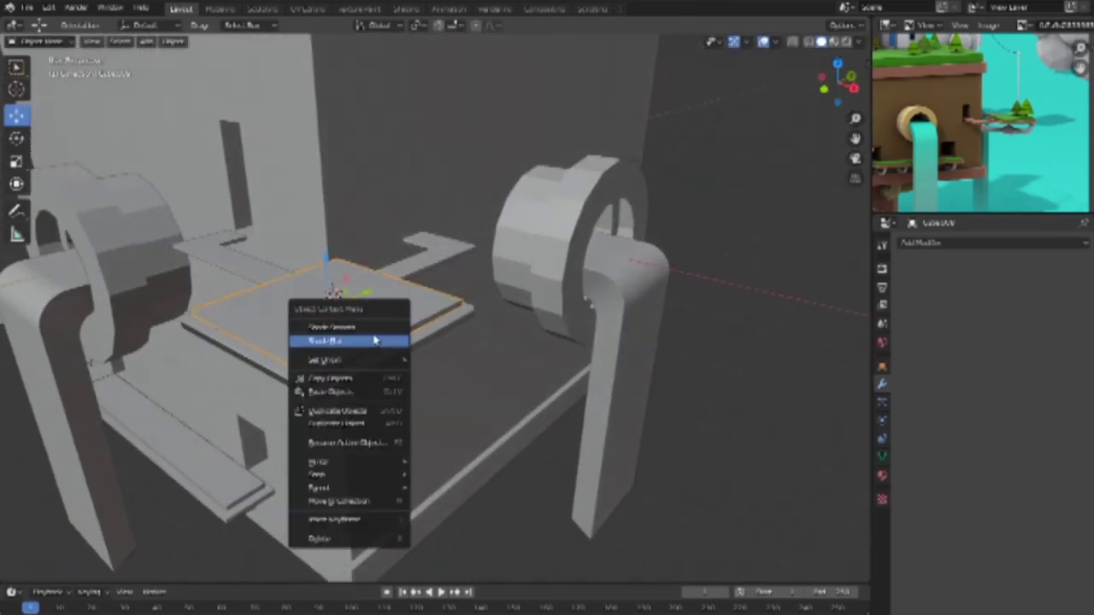
click(379, 345)
scroll(628, 437, down, 5)
mouse_move(525, 427)
middle_down()
mouse_move(593, 415)
mouse_move(534, 432)
mouse_move(352, 440)
middle_up()
right_click(287, 437)
click(272, 418)
right_click(304, 438)
click(290, 415)
Step: Orbit and zoom out to view the whole machine with its rail and hooks
middle_drag(589, 360, 855, 236)
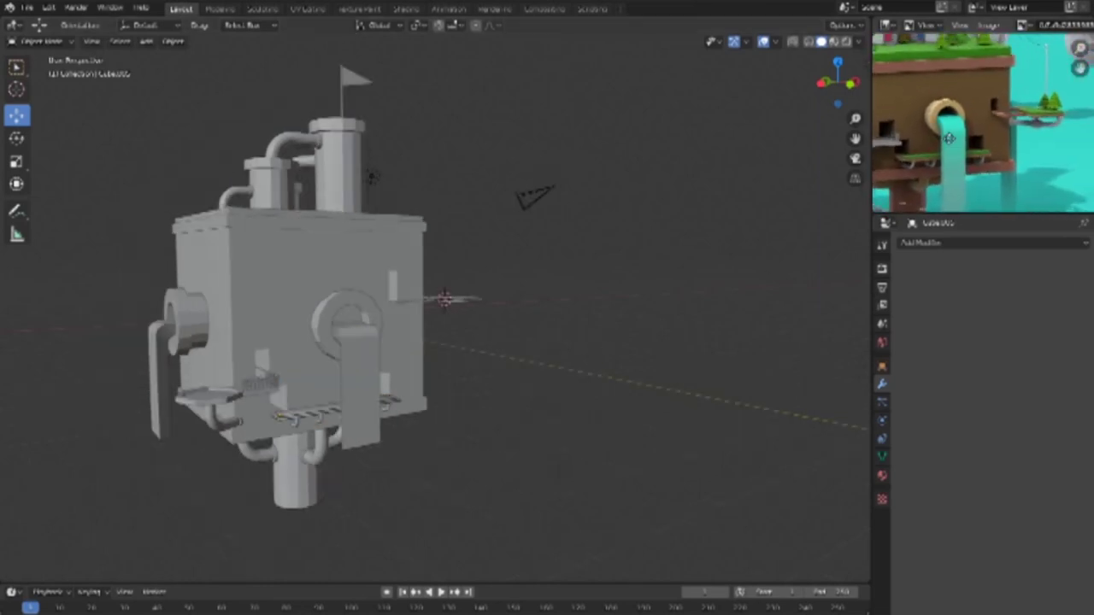
scroll(384, 464, up, 1)
scroll(349, 457, up, 4)
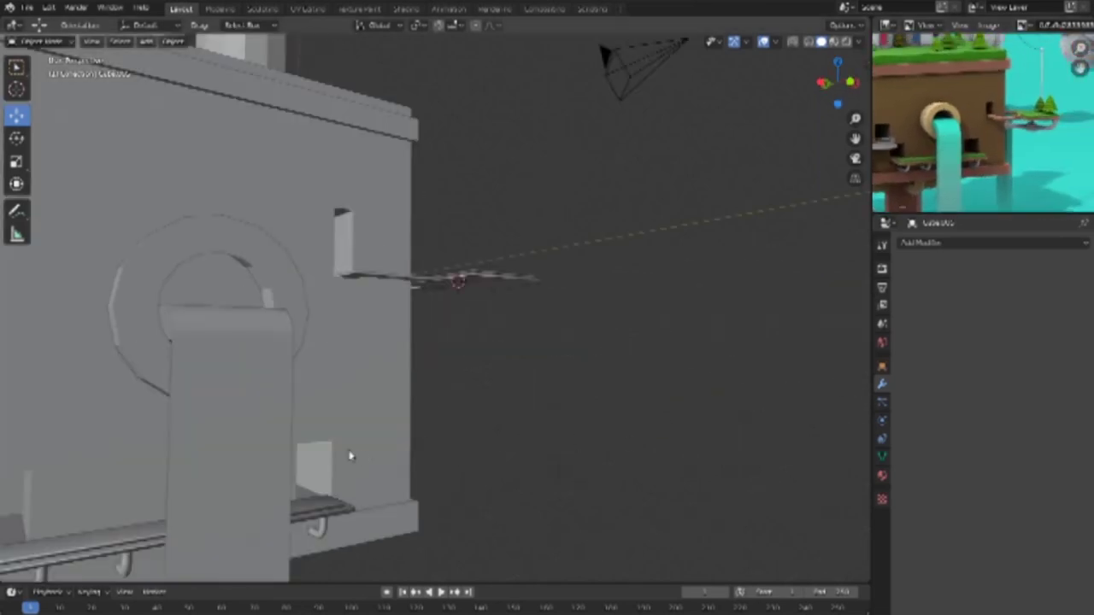
scroll(565, 381, down, 2)
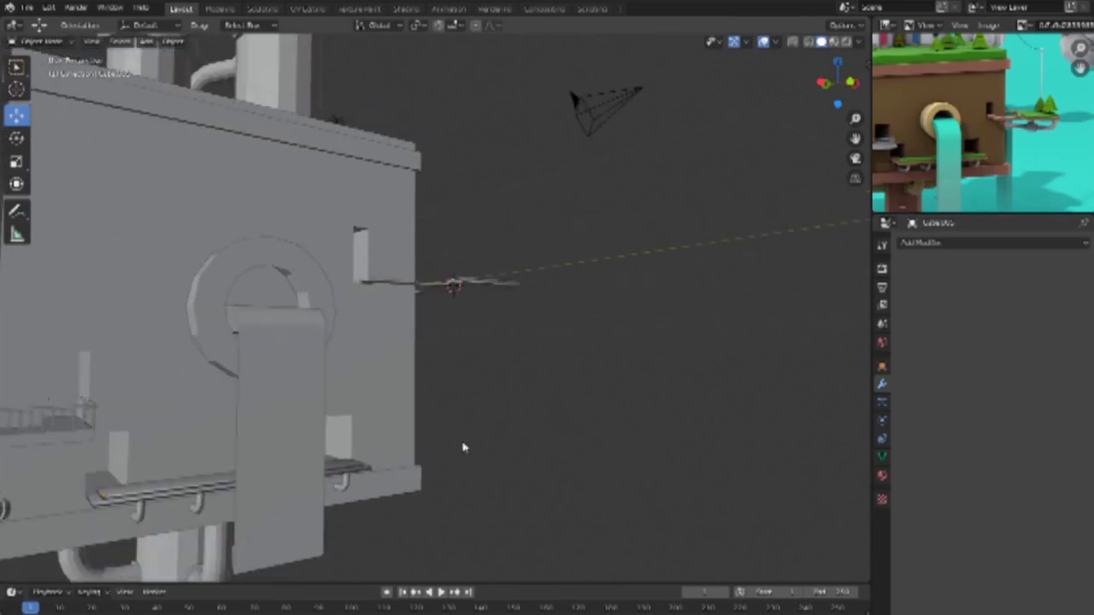
scroll(556, 423, down, 2)
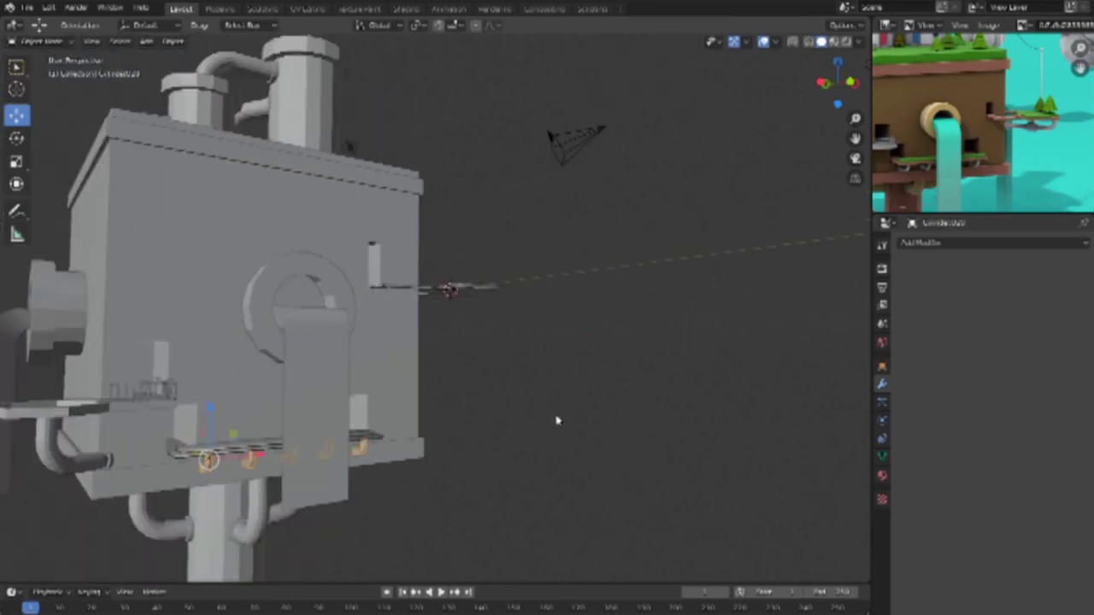
scroll(556, 419, down, 2)
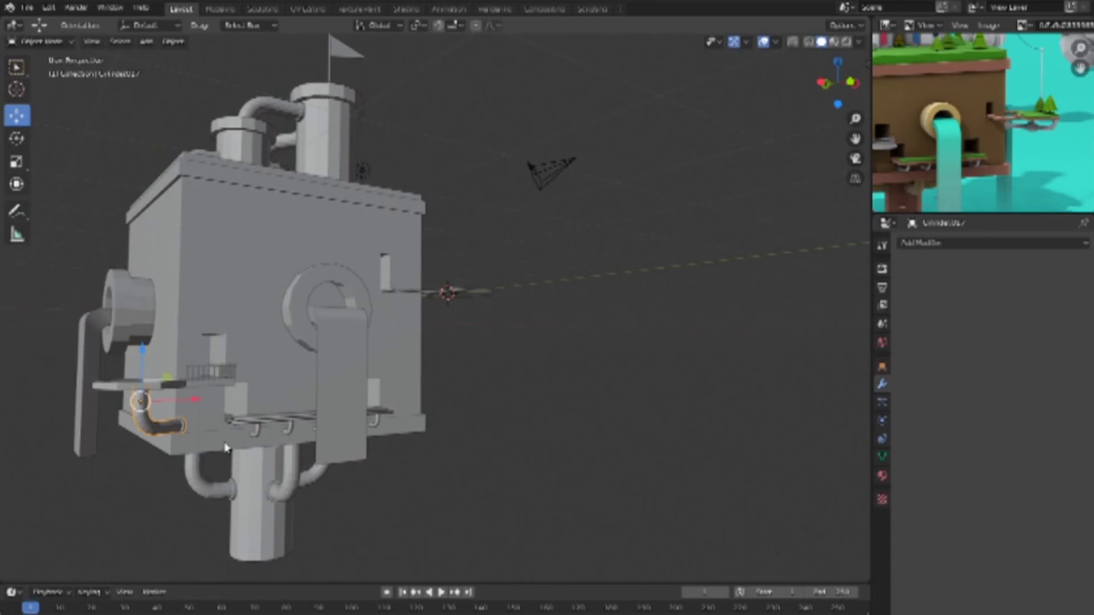
Step: Duplicate the elbow pipe in top view, rotate it and drop it beside the platform
key(KP_1)
key(KP_7)
click(227, 249)
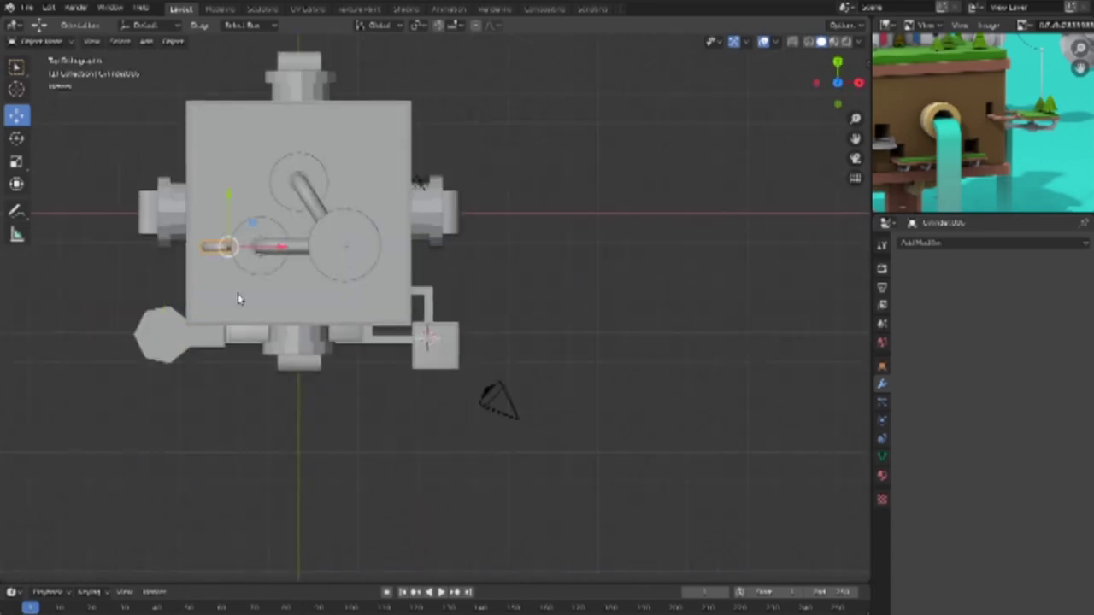
key(g)
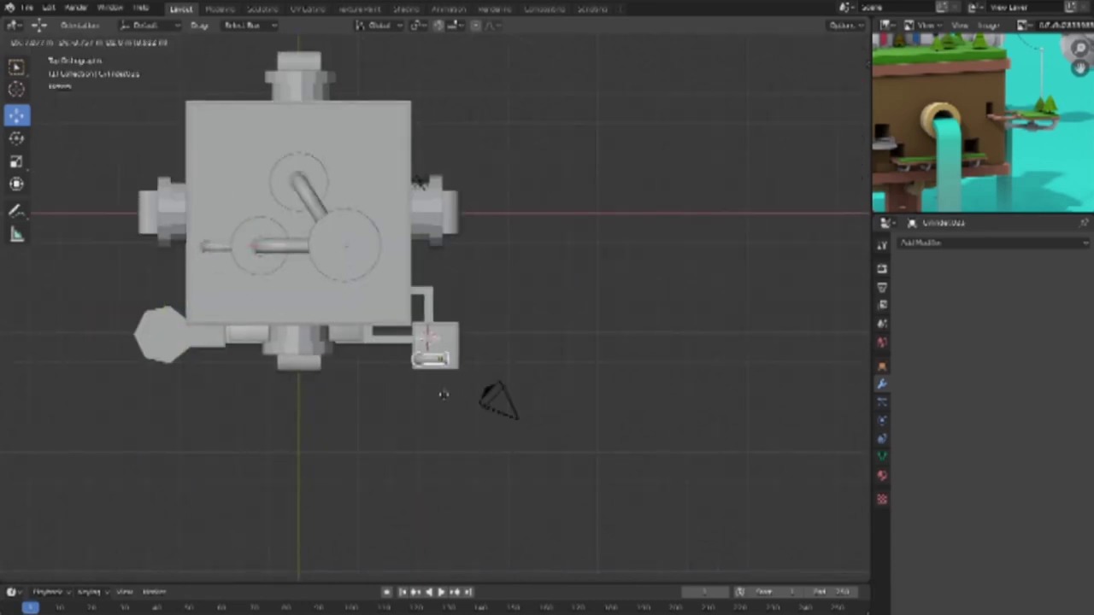
click(440, 376)
key(r)
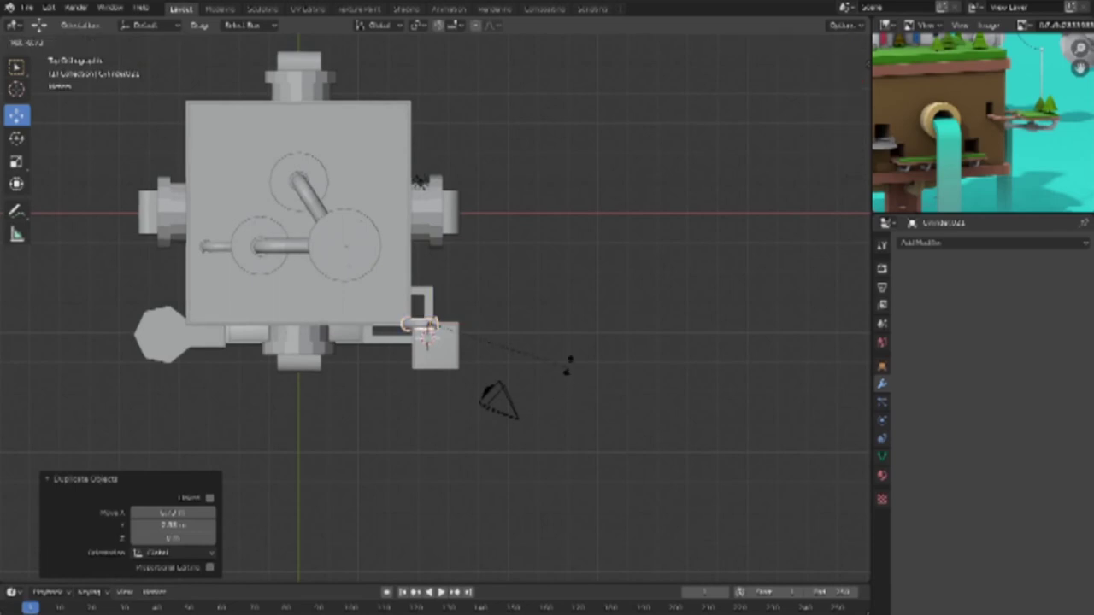
click(329, 140)
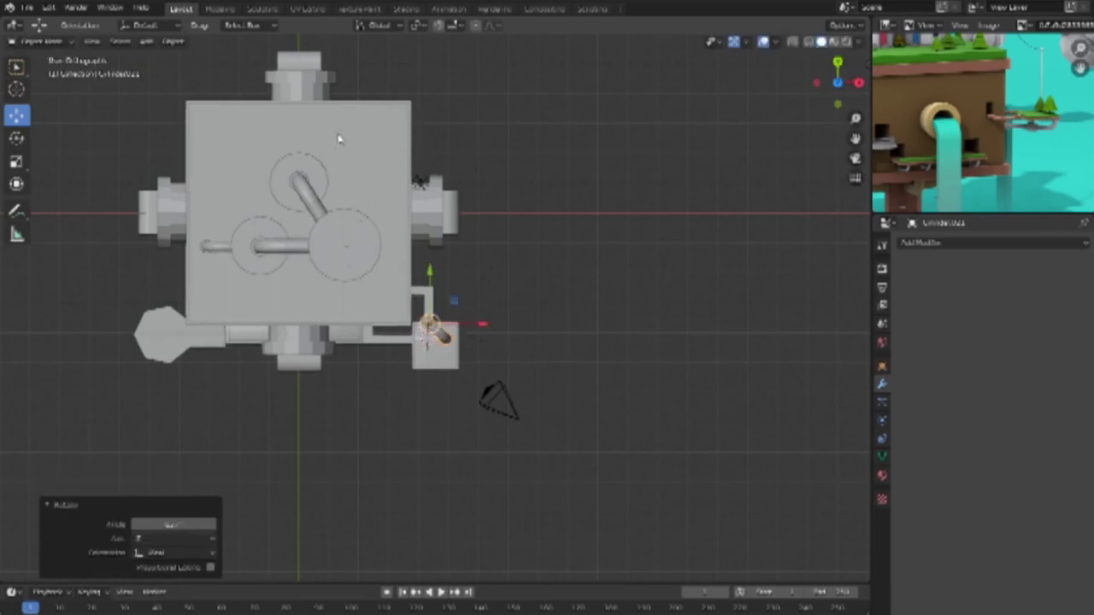
key(KP_1)
drag(428, 123, 469, 241)
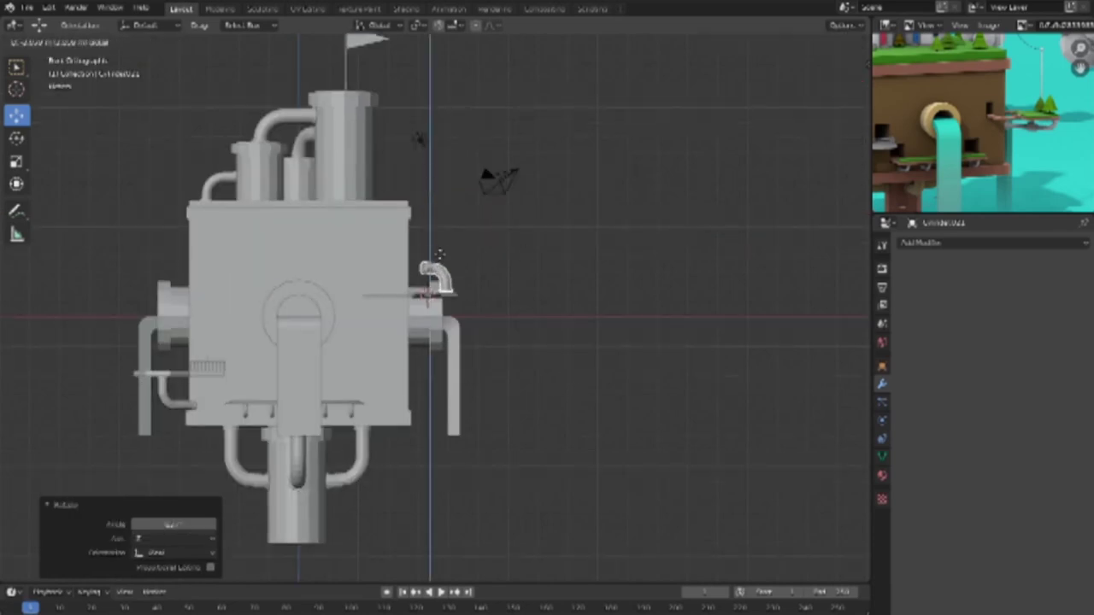
Step: Shrink the copied elbow pipe and inspect it under the plate
key(KP_7)
mouse_move(430, 330)
middle_down()
mouse_move(430, 341)
mouse_move(339, 328)
middle_up()
scroll(428, 343, up, 3)
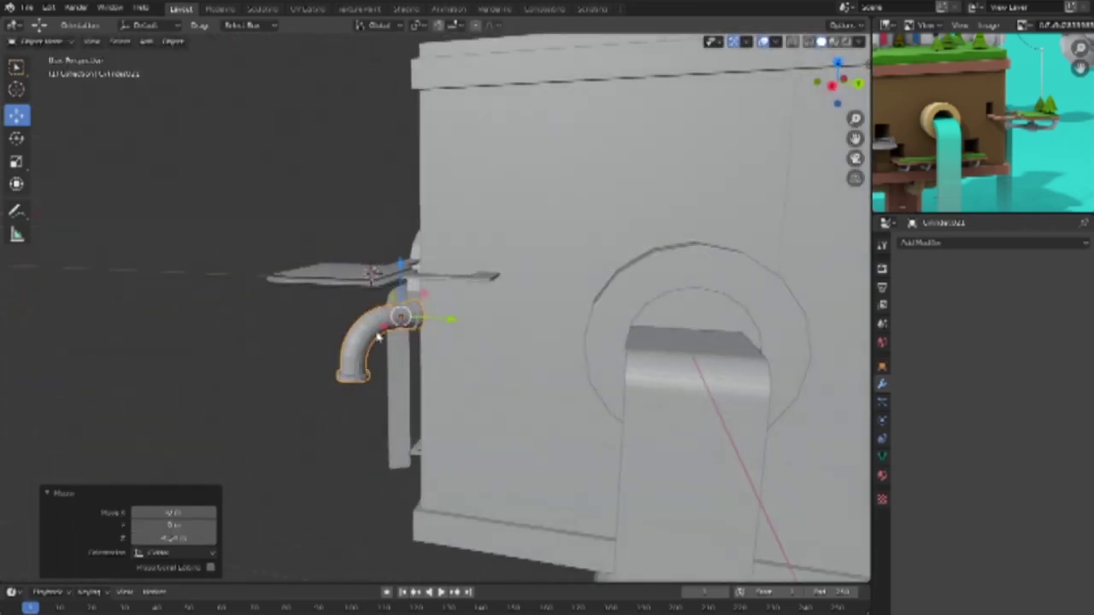
scroll(338, 325, up, 3)
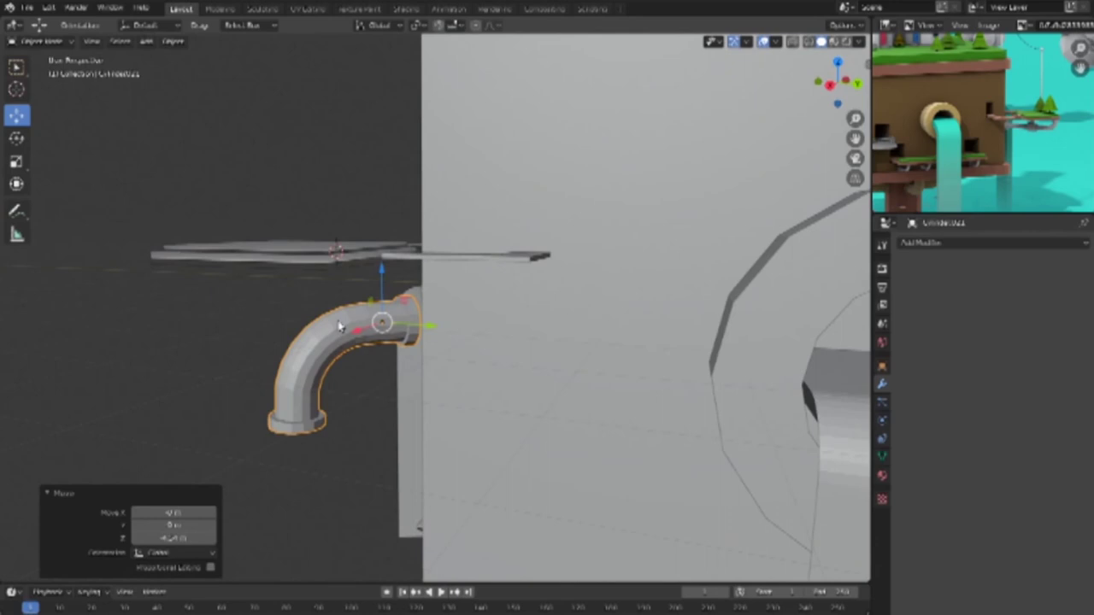
key(s)
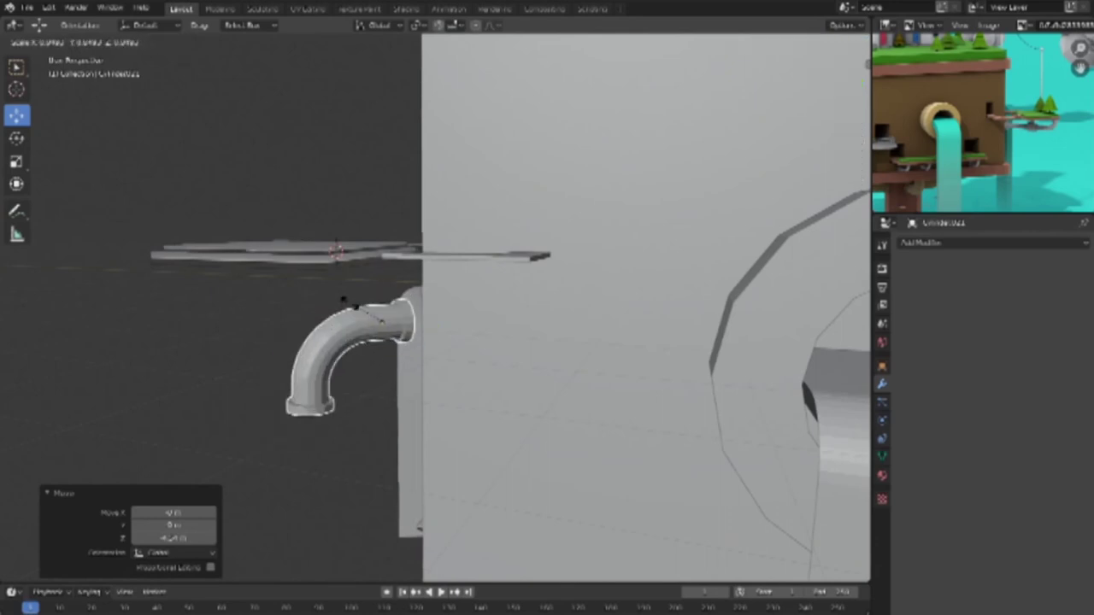
click(392, 325)
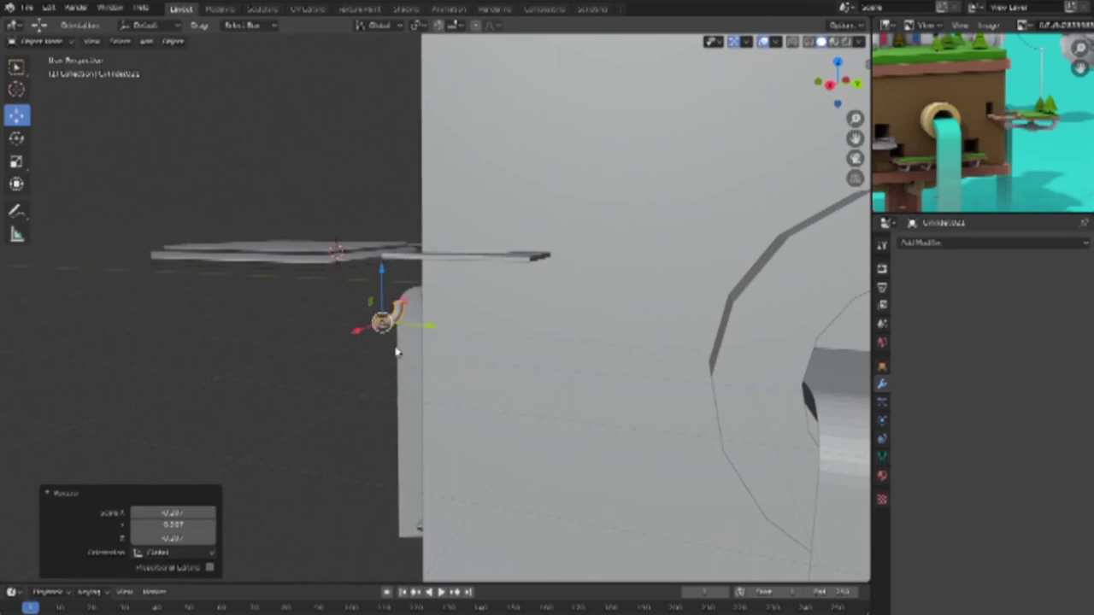
mouse_move(379, 376)
middle_down()
mouse_move(334, 367)
mouse_move(556, 371)
mouse_move(586, 349)
mouse_move(596, 362)
mouse_move(584, 361)
middle_up()
scroll(510, 380, up, 2)
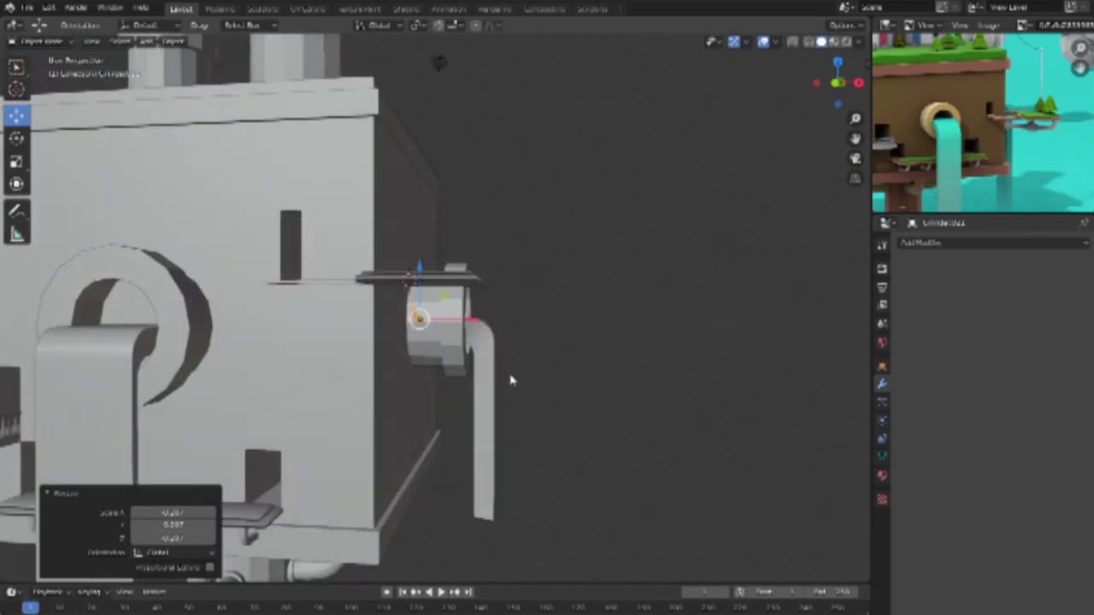
middle_drag(510, 380, 530, 367)
middle_drag(982, 128, 1005, 137)
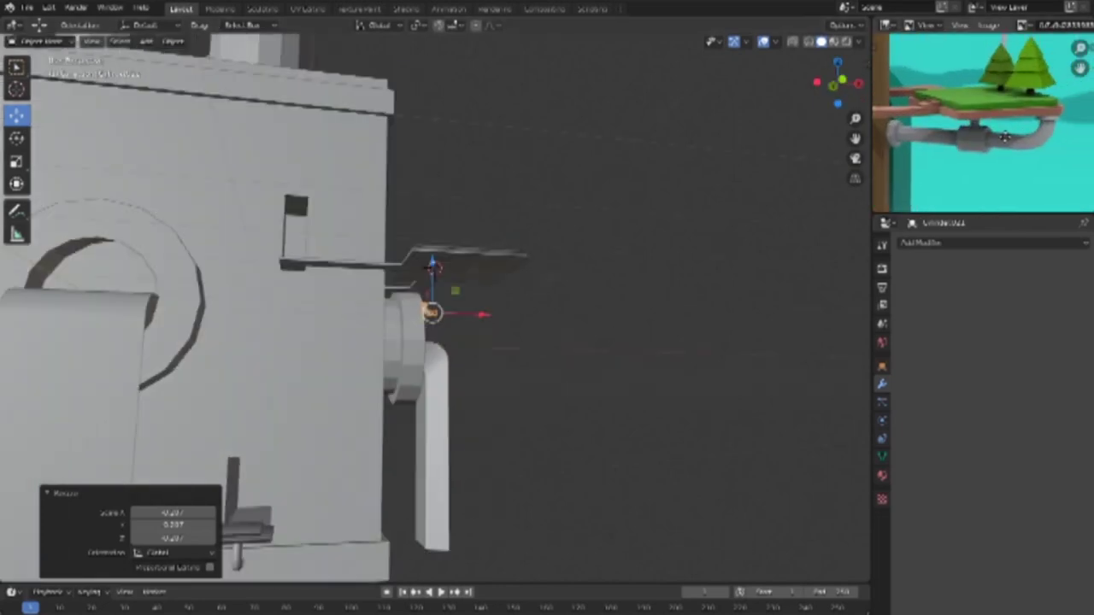
click(431, 312)
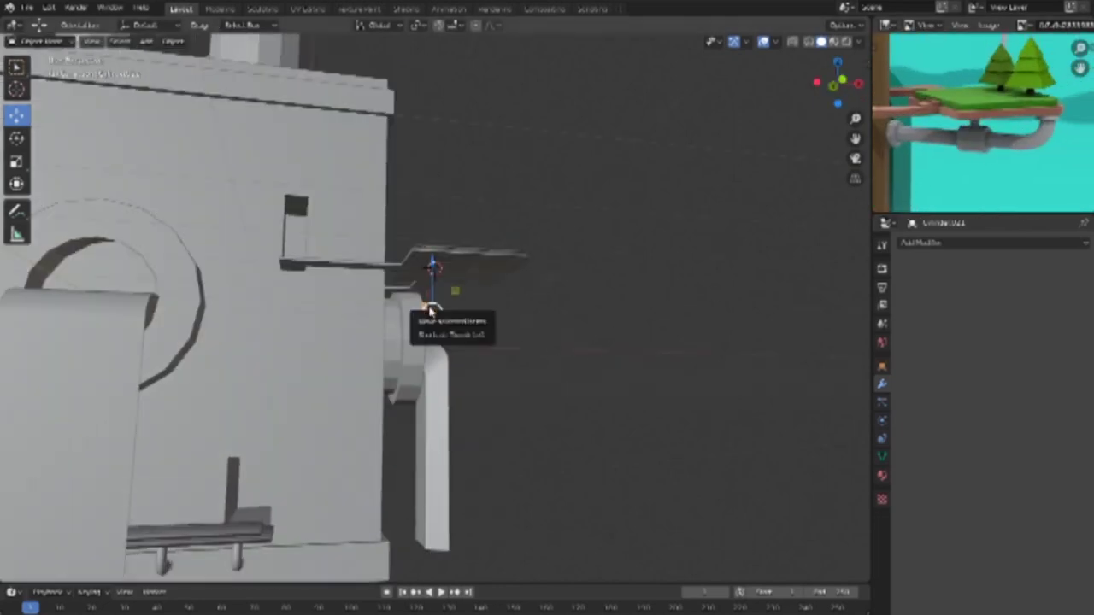
Step: Resize the elbow and slide it down and sideways beneath the square platform
key(ctrl+v)
key(s)
key(Return)
key(r)
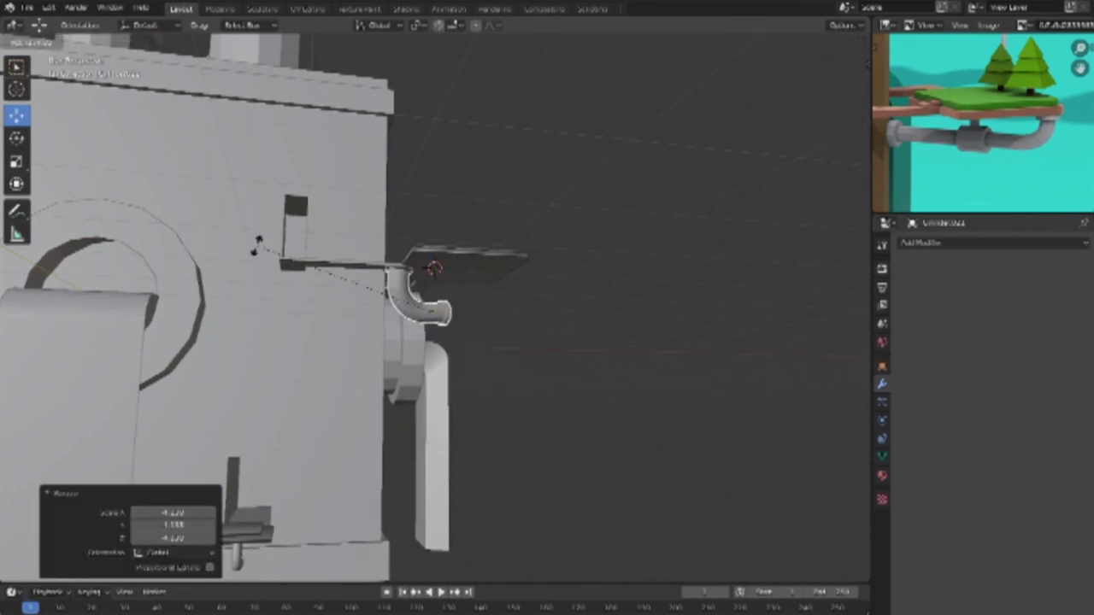
click(251, 256)
key(KP_7)
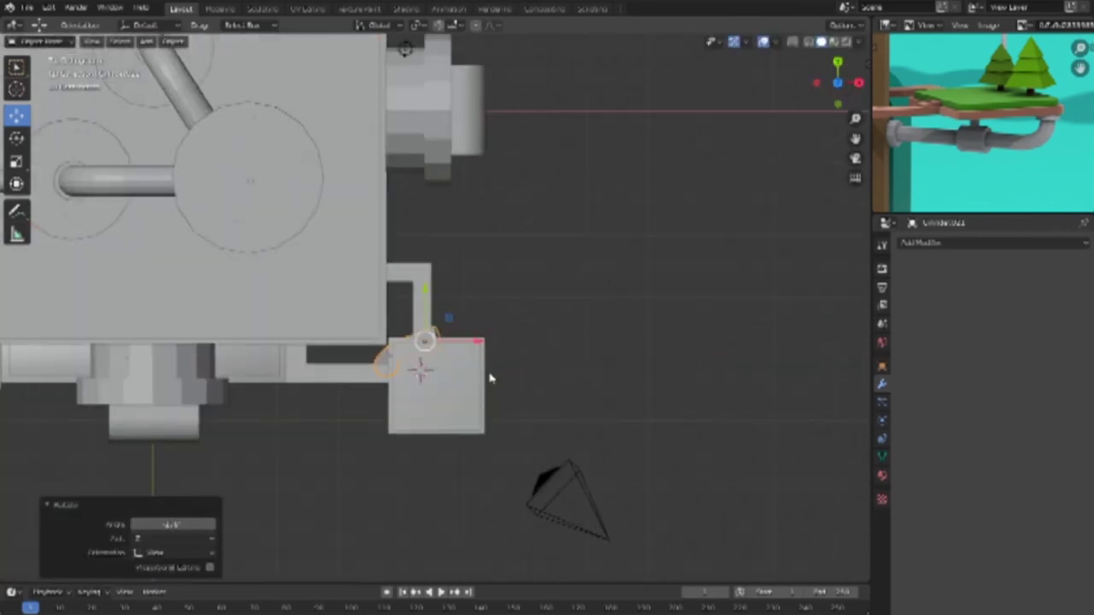
key(a)
key(shift+z)
key(ctrl+z)
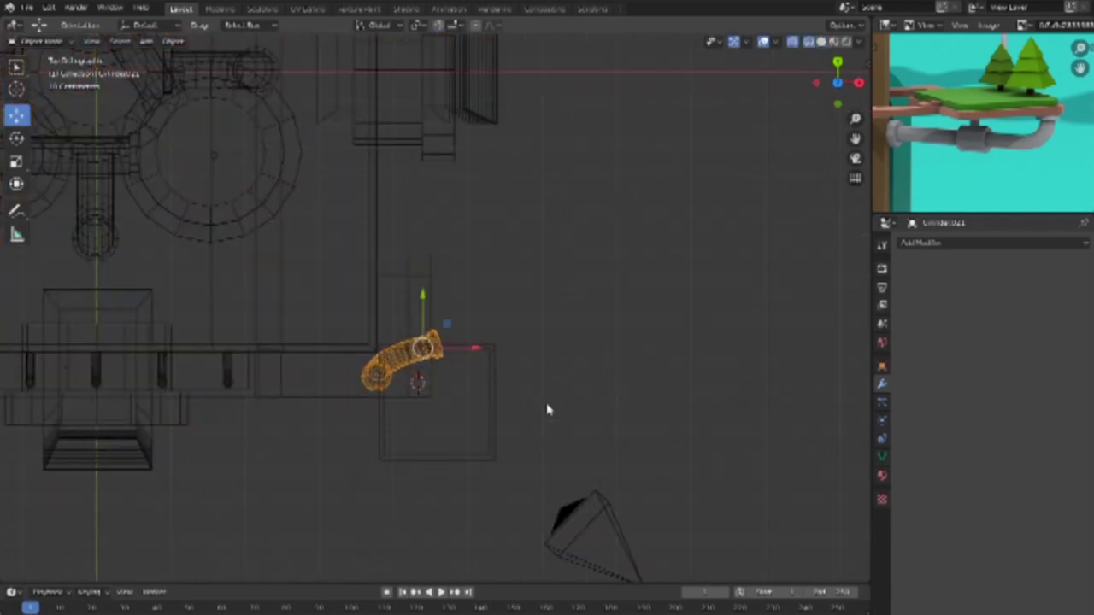
key(ctrl+z)
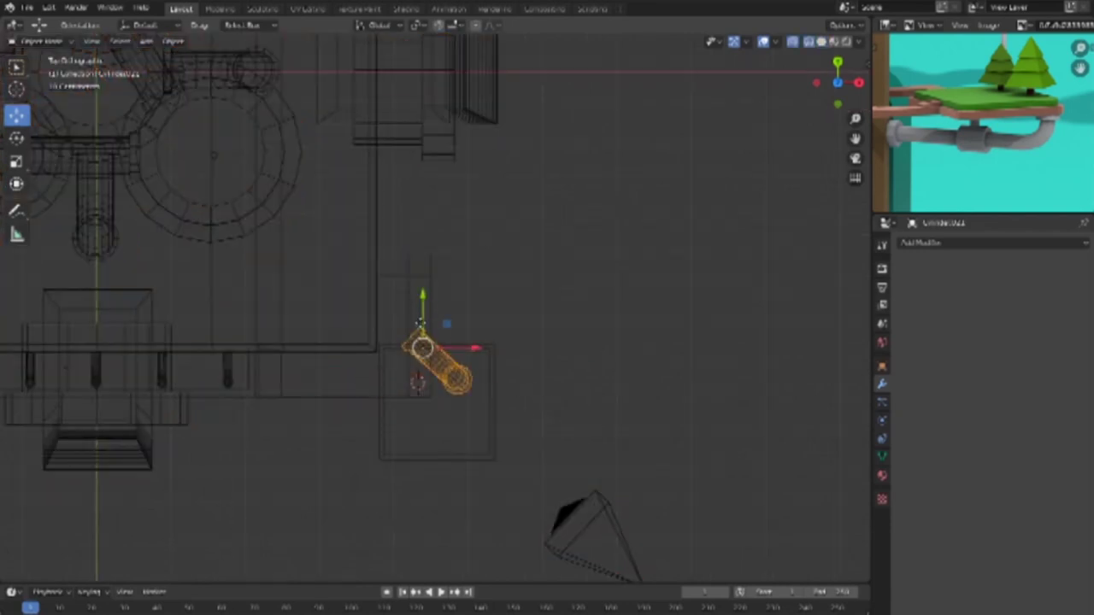
drag(420, 323, 420, 359)
drag(469, 384, 441, 386)
mouse_move(442, 387)
middle_down()
mouse_move(476, 235)
mouse_move(479, 274)
middle_up()
Step: Add a Mirror modifier to the elbow and test its X, Z and Flip U options
key(shift+z)
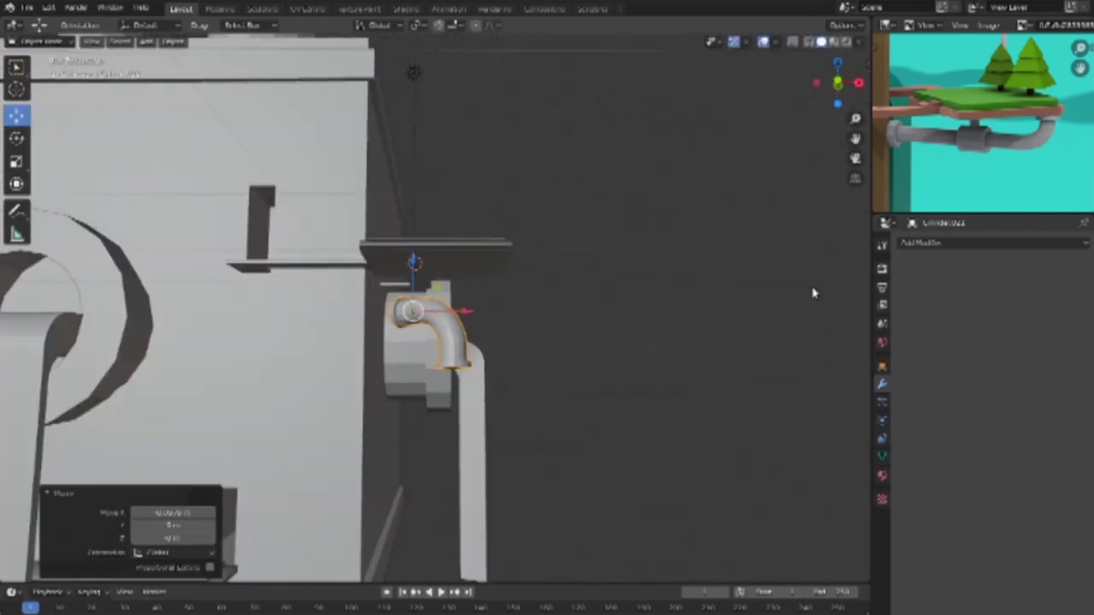
click(991, 243)
click(840, 383)
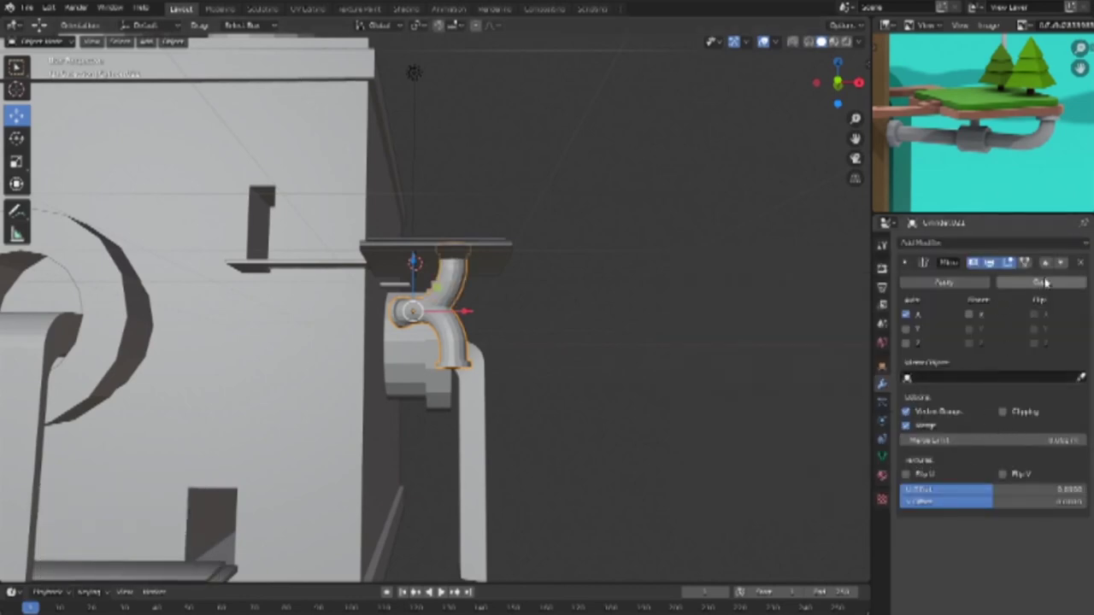
click(906, 314)
click(906, 314)
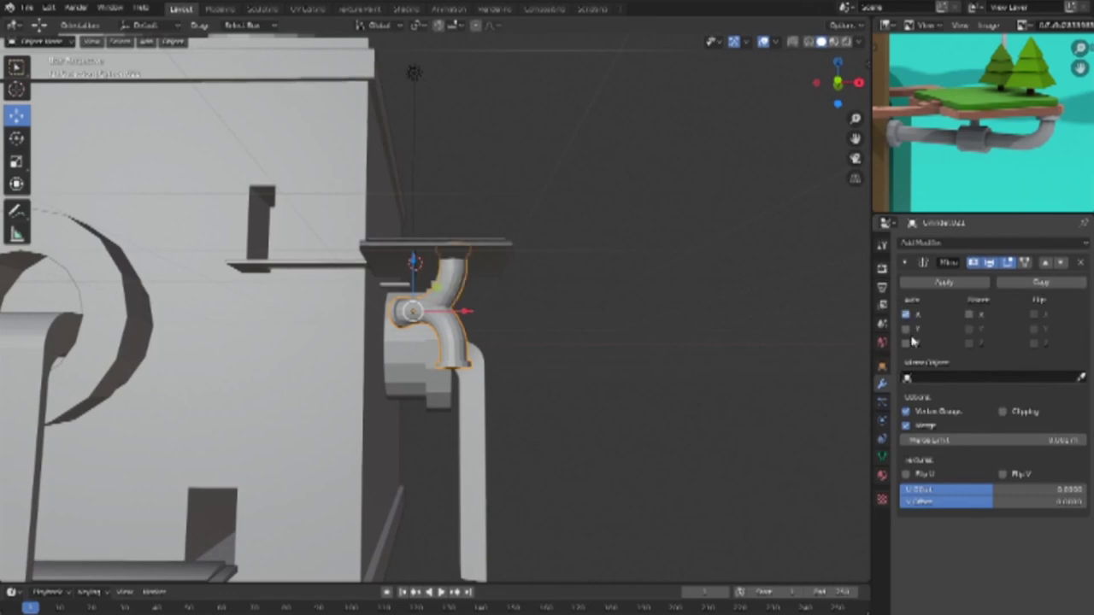
click(909, 344)
click(909, 345)
click(909, 344)
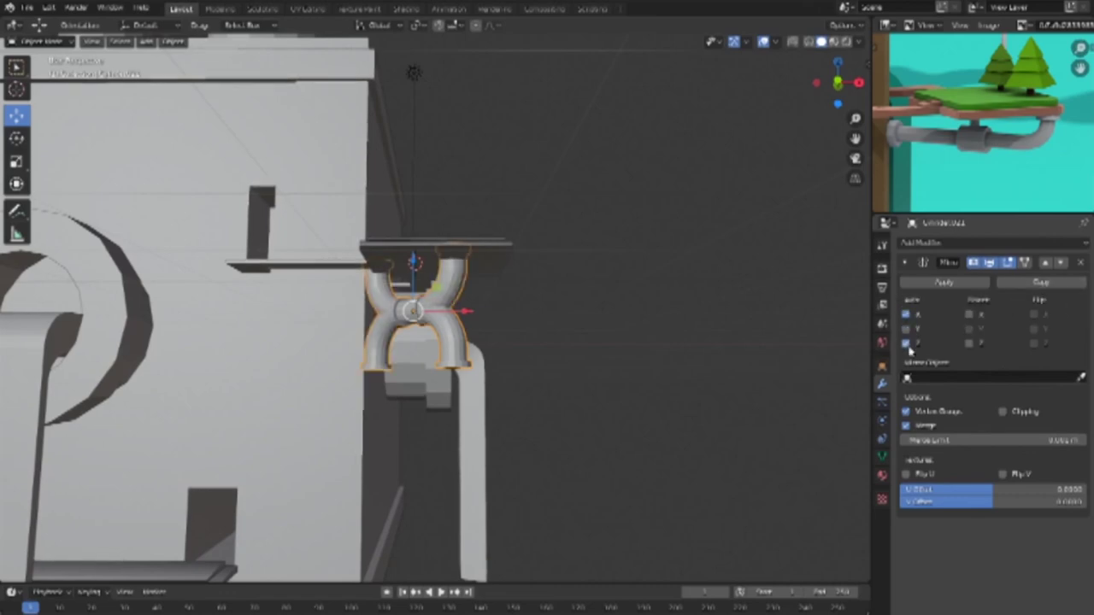
click(909, 344)
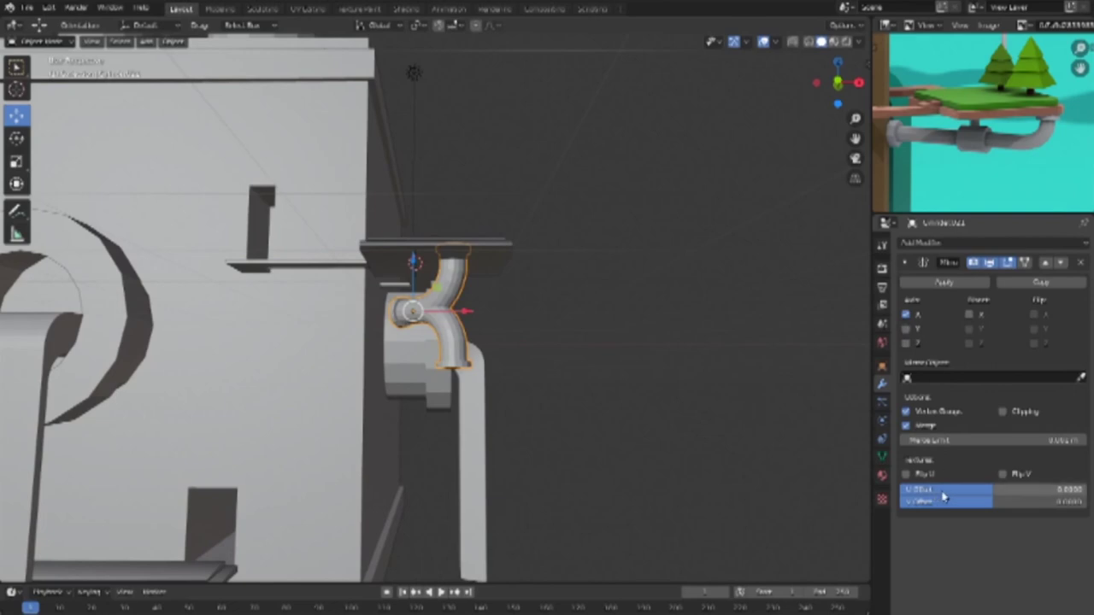
click(908, 475)
click(907, 475)
click(907, 475)
click(907, 475)
click(990, 441)
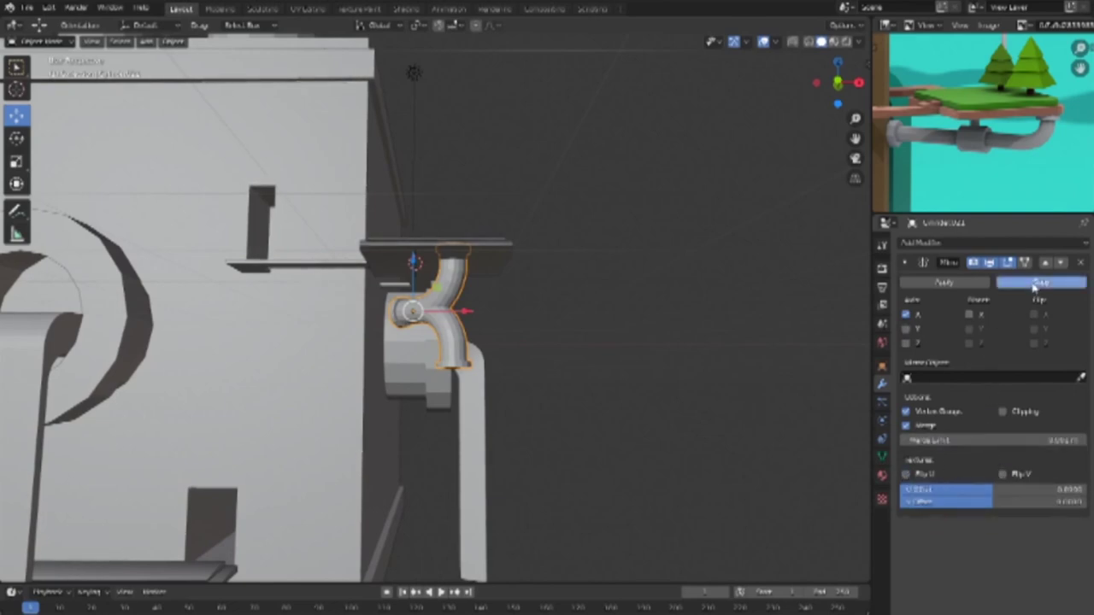
Step: Remove both Mirror modifiers, then add a fresh Mirror modifier
click(1029, 283)
click(1081, 263)
click(1082, 265)
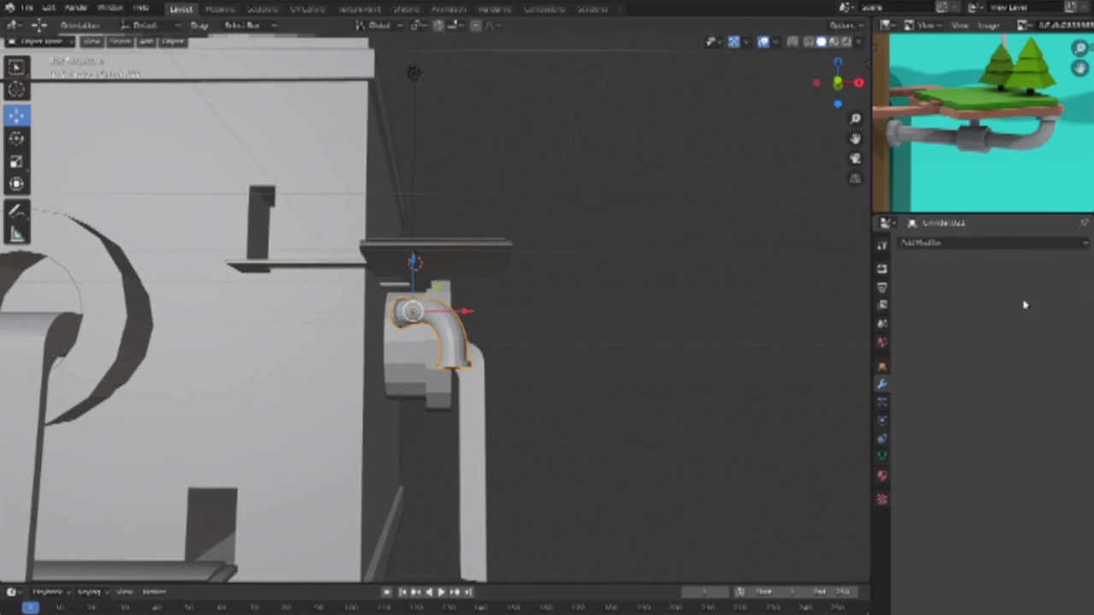
click(979, 244)
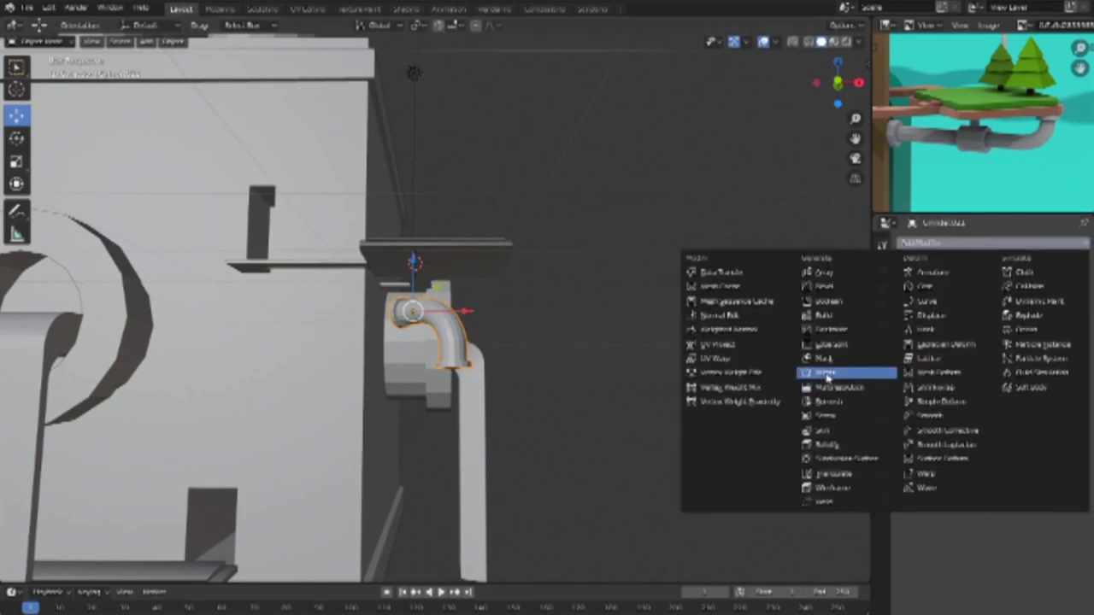
click(824, 374)
Step: Reselect the elbow pipe and undo the Mirror modifier, leaving a single elbow
key(ctrl+a)
key(alt+a)
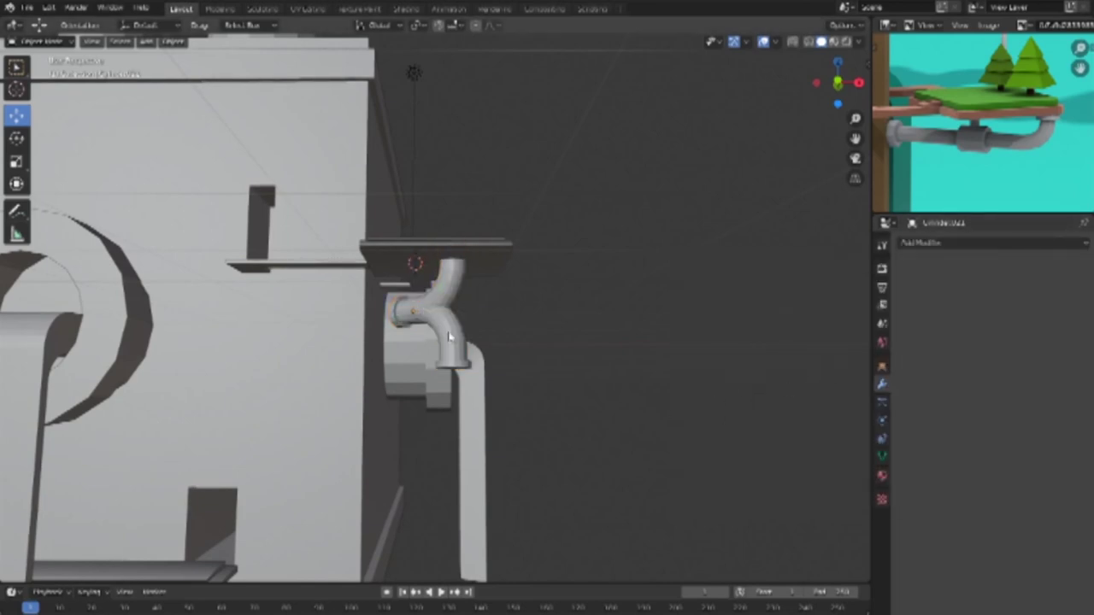
click(450, 344)
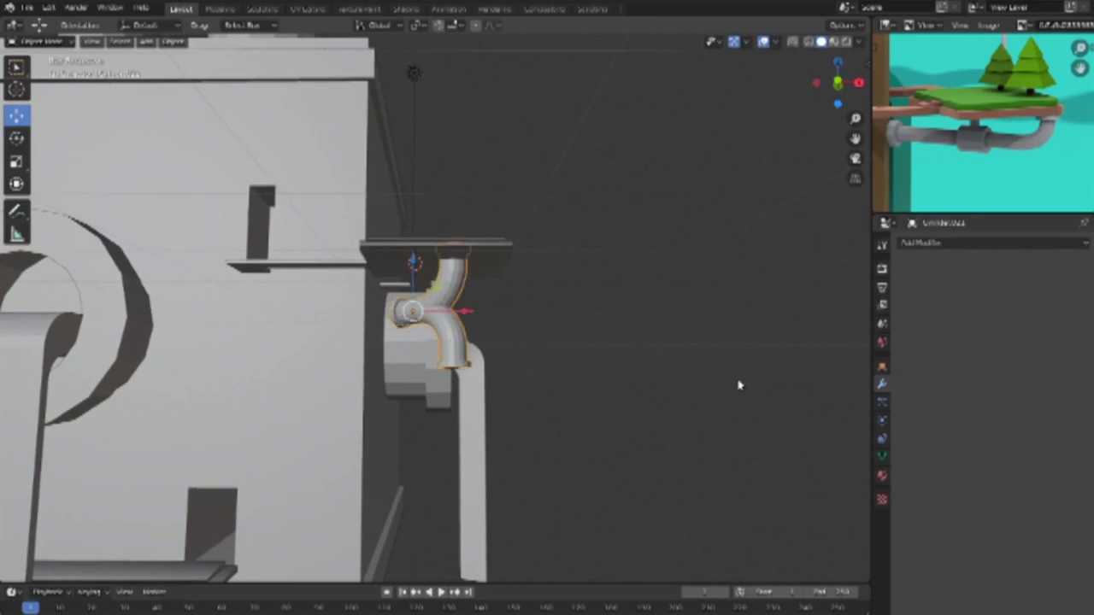
key(ctrl+z)
key(ctrl+z)
key(ctrl+z)
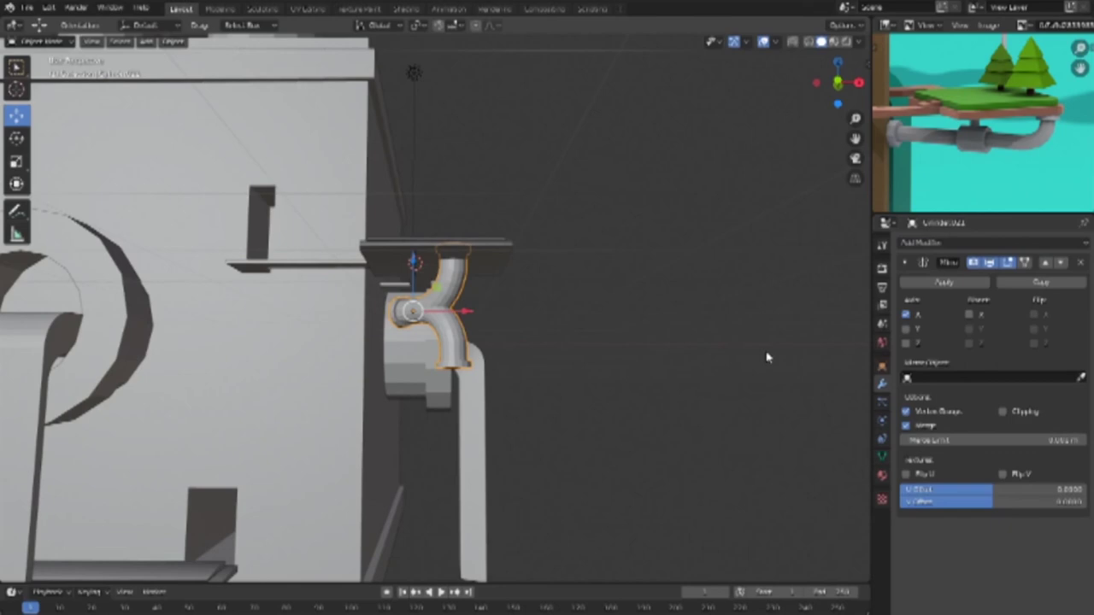
key(ctrl+z)
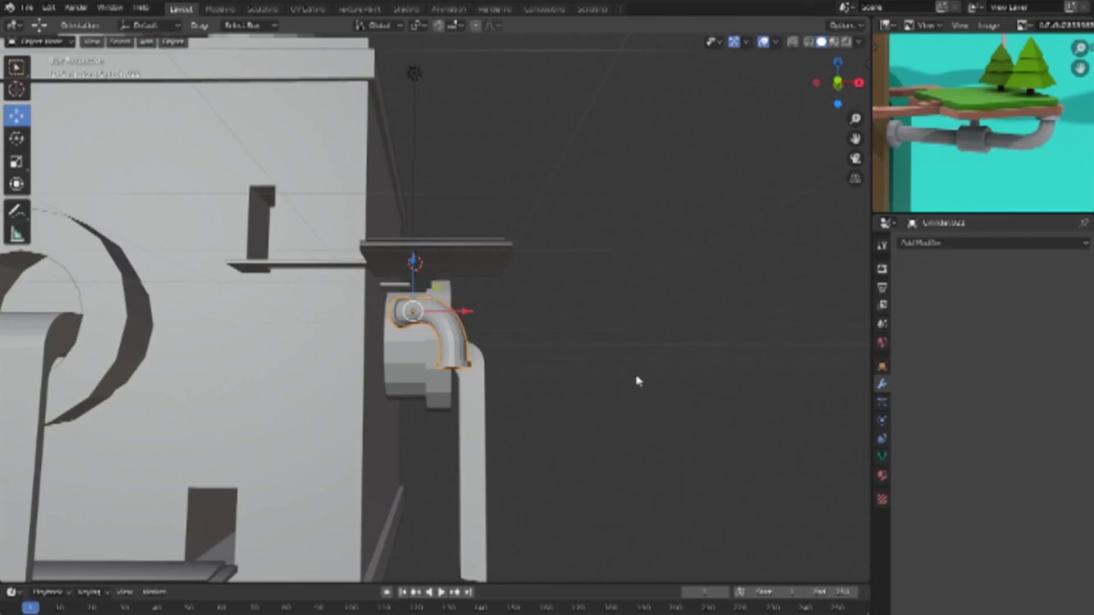
Step: In front view, turn the elbow pipe -90° about the X axis
middle_drag(585, 343, 711, 390)
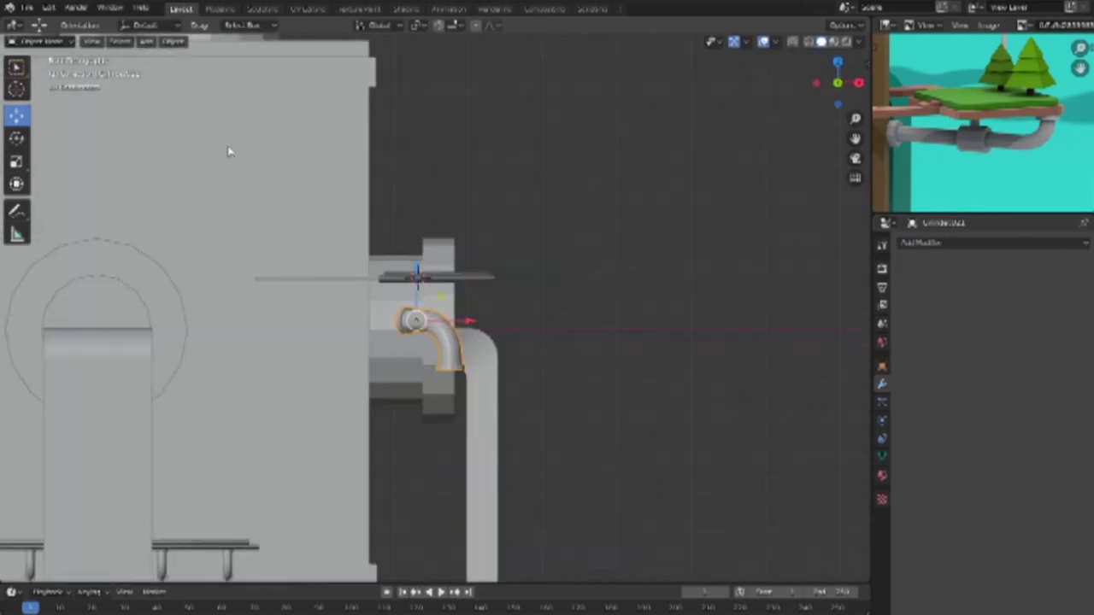
key(r)
key(z)
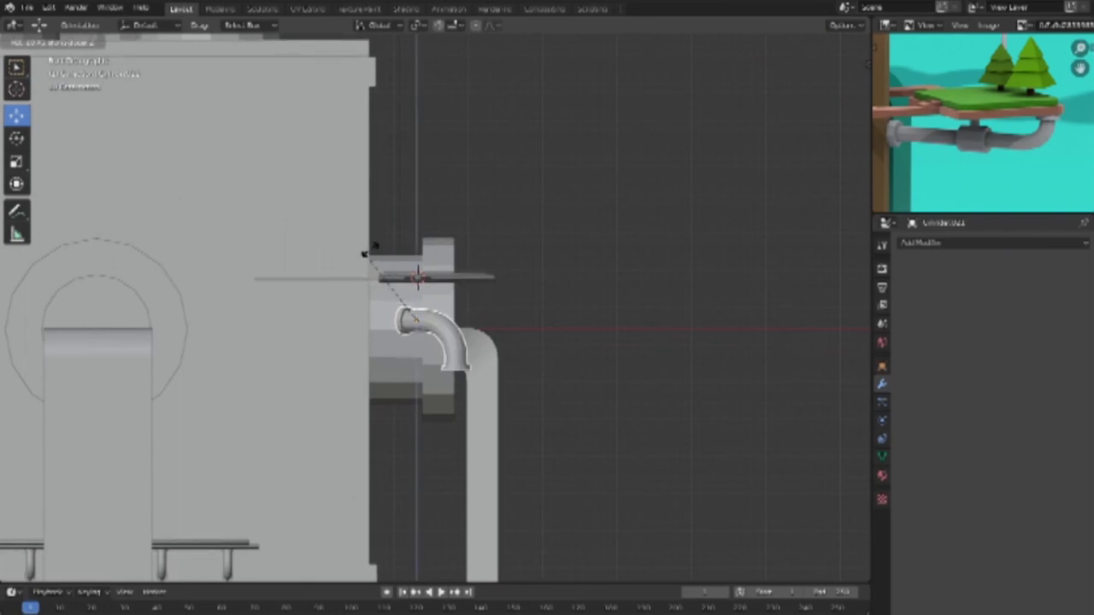
click(384, 508)
key(r)
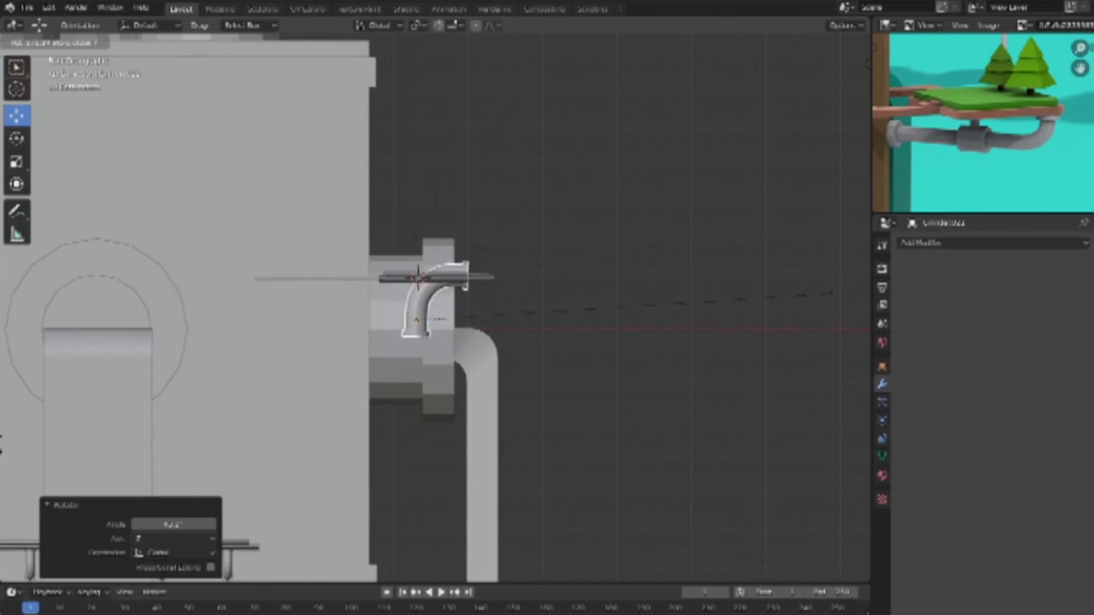
key(x)
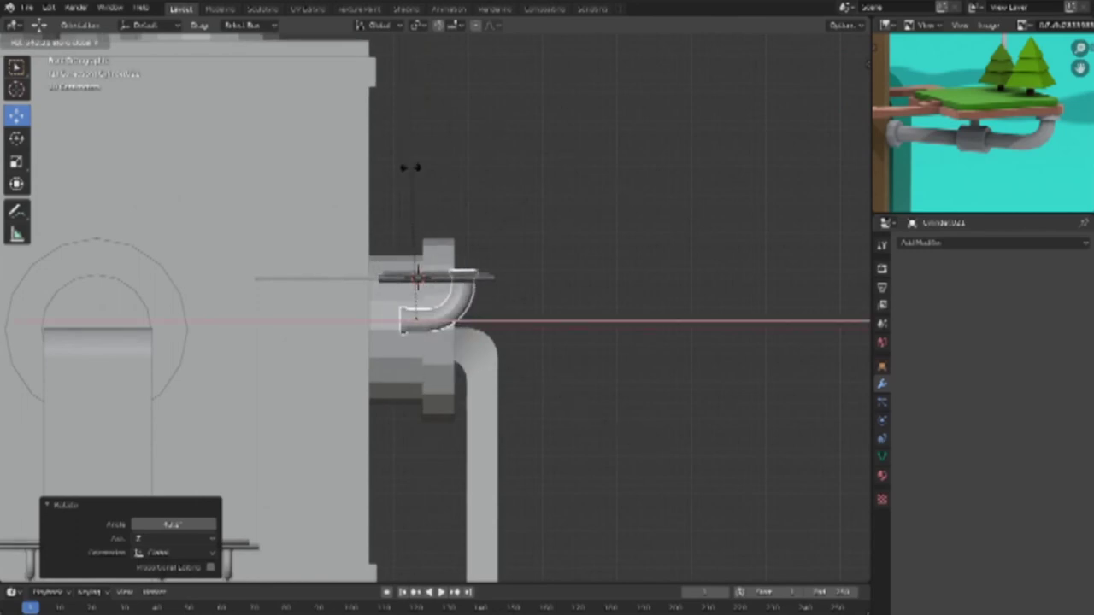
text(90)
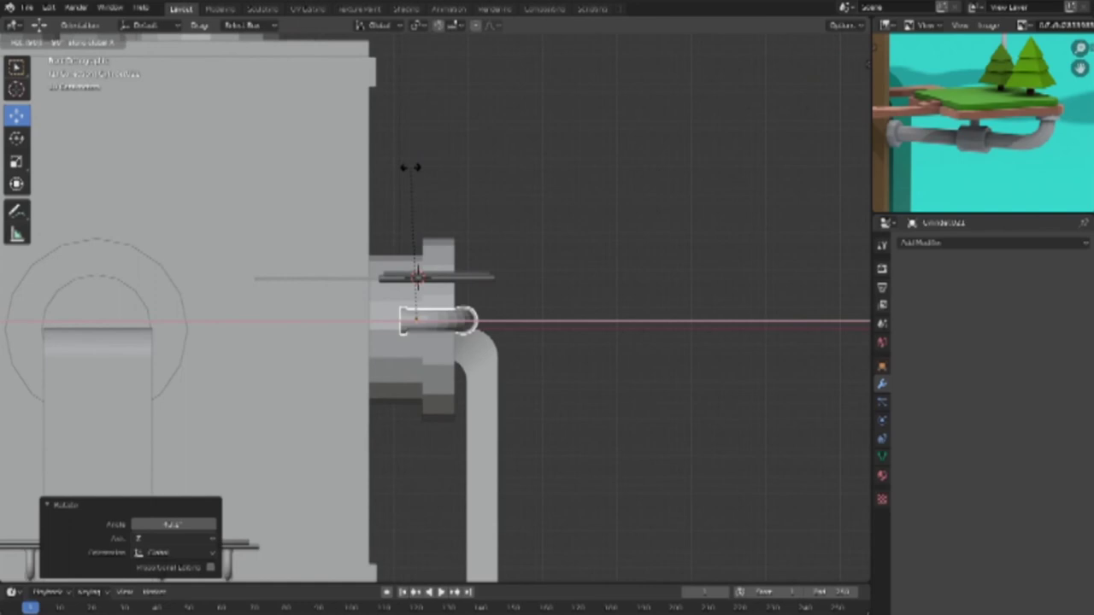
text(-)
key(Return)
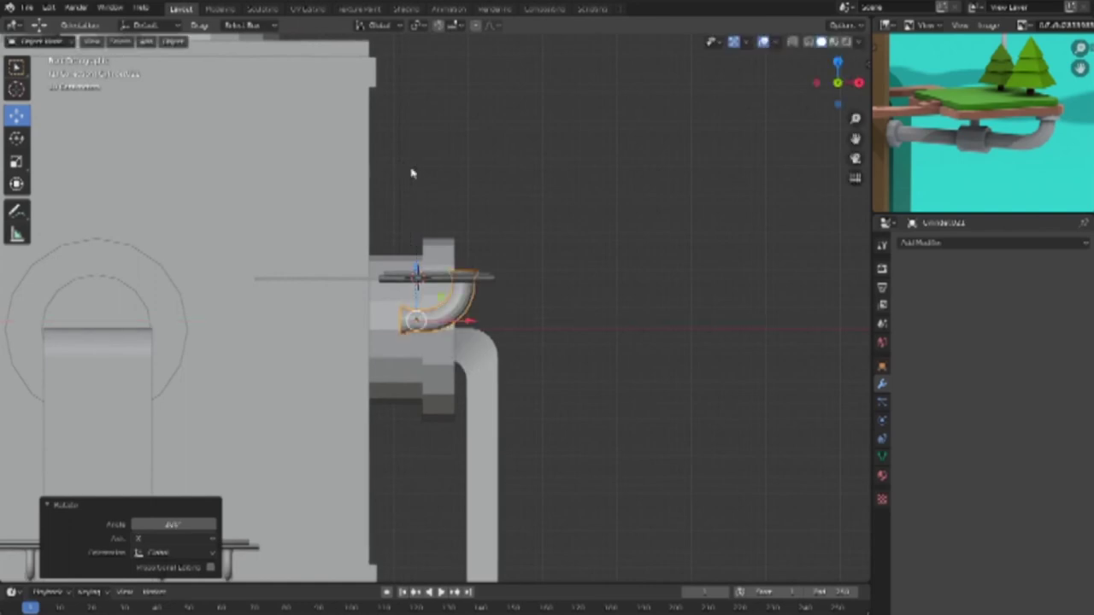
Step: Lower the elbow pipe along Z and shift it along Y toward the platform
key(g)
key(z)
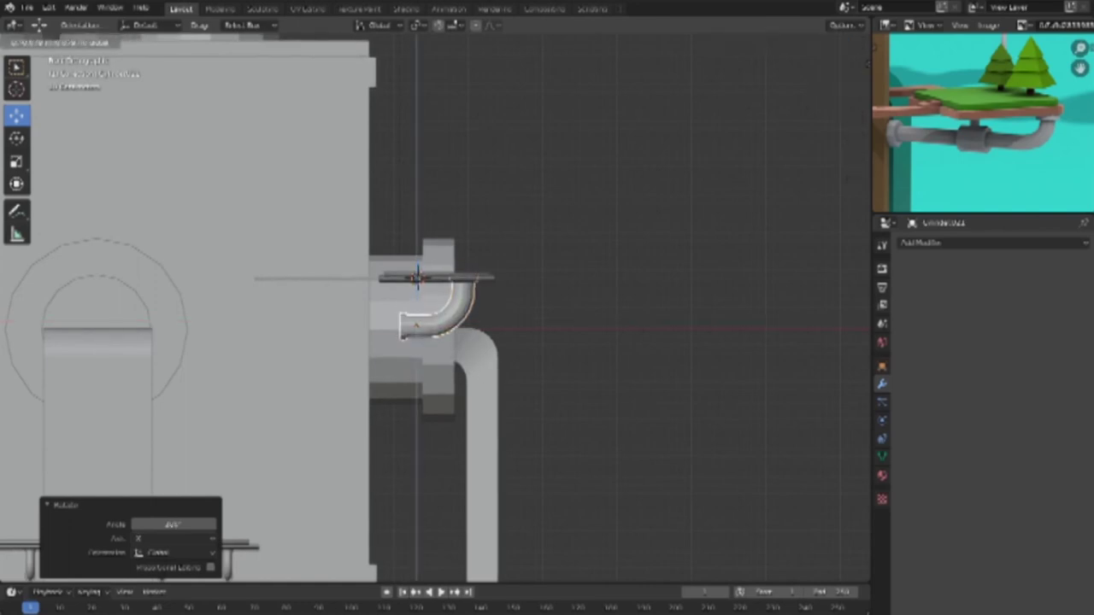
click(468, 339)
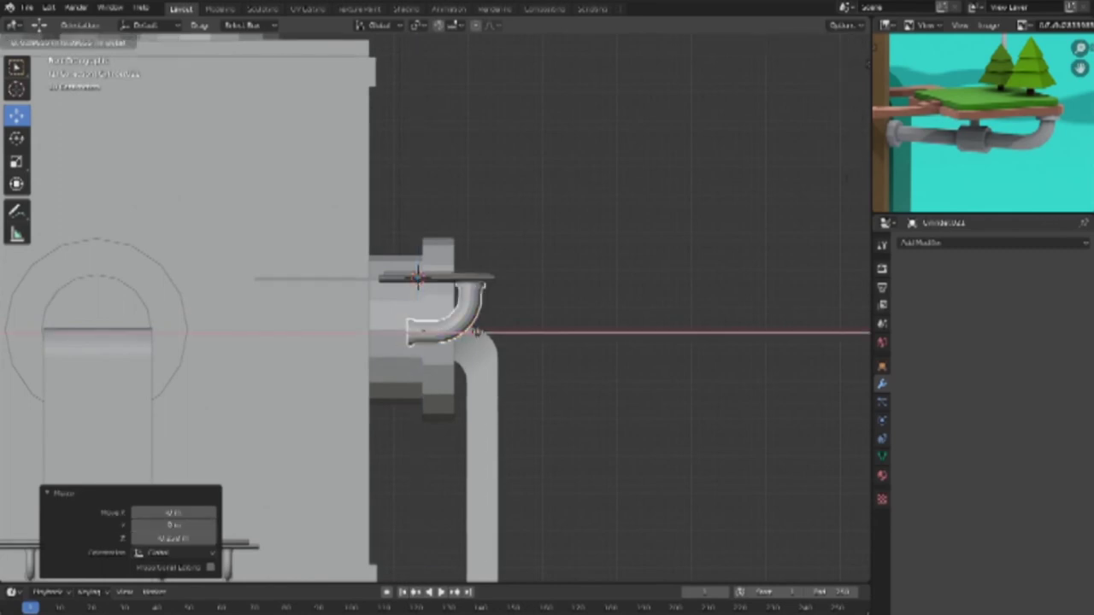
middle_drag(467, 338, 429, 454)
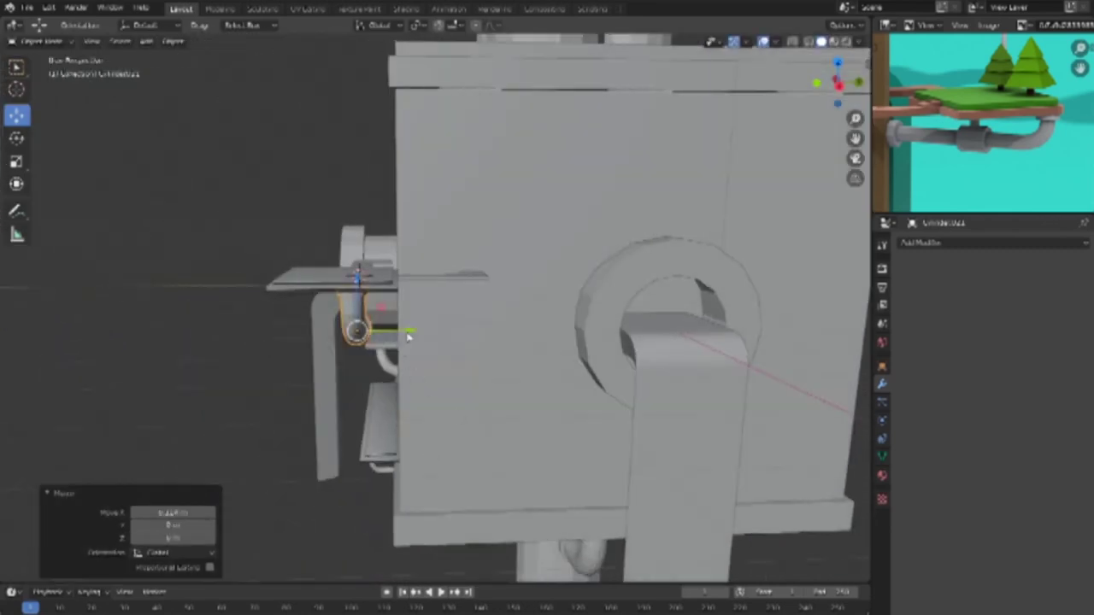
key(g)
key(y)
click(350, 338)
mouse_move(351, 337)
middle_down()
mouse_move(530, 442)
mouse_move(596, 439)
middle_up()
scroll(529, 442, up, 4)
Step: Rotate the elbow 90° about Z and place it beneath the square platform
key(g)
key(z)
text(rz90)
key(Return)
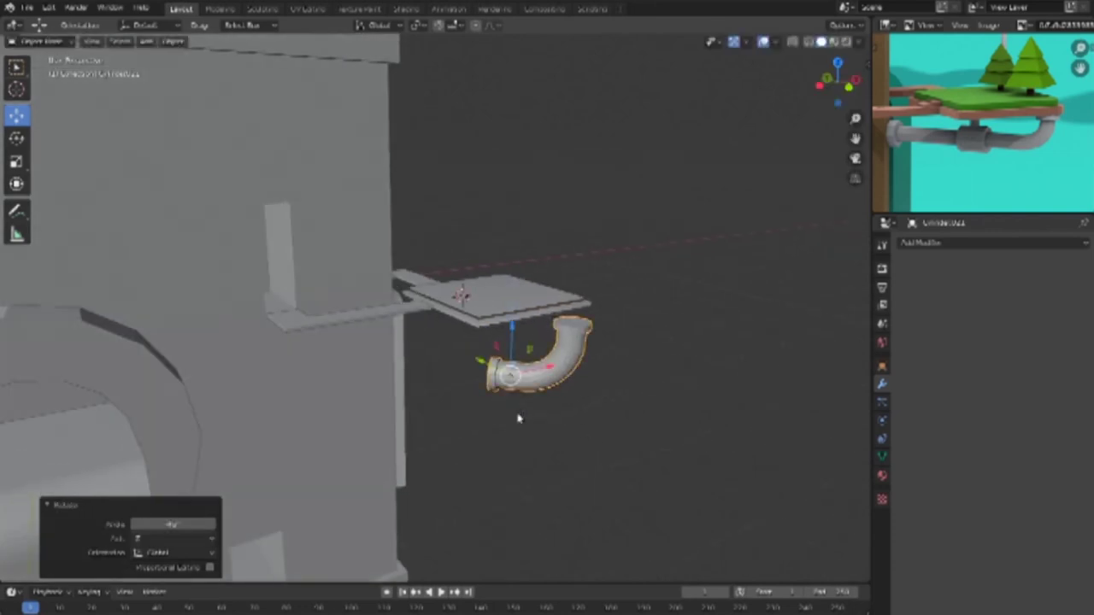
key(KP_7)
key(g)
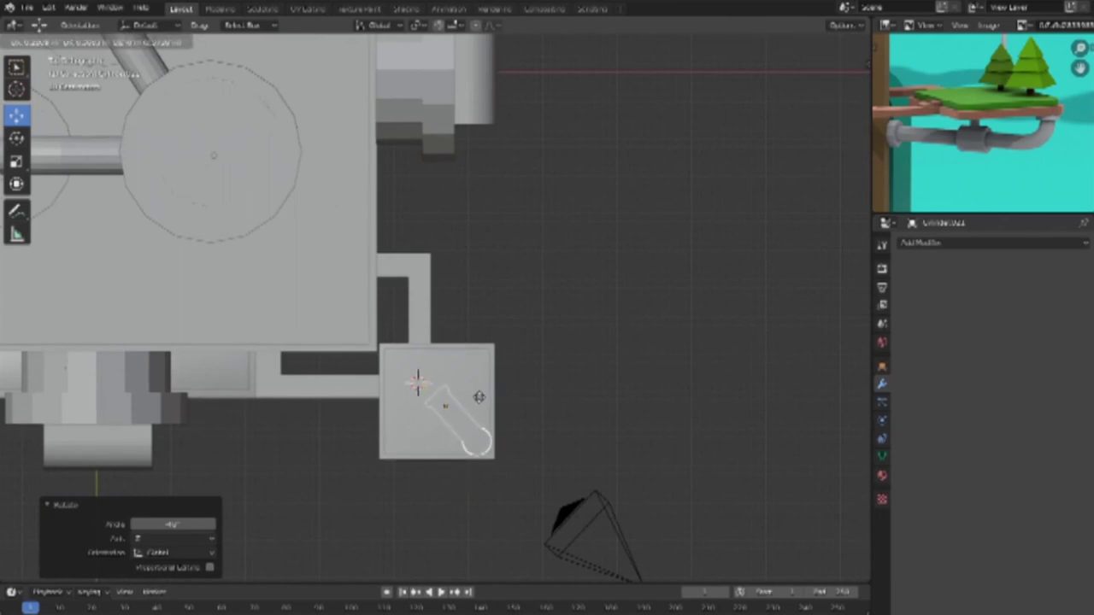
click(487, 406)
mouse_move(520, 419)
middle_down()
mouse_move(559, 295)
mouse_move(593, 286)
mouse_move(595, 295)
middle_up()
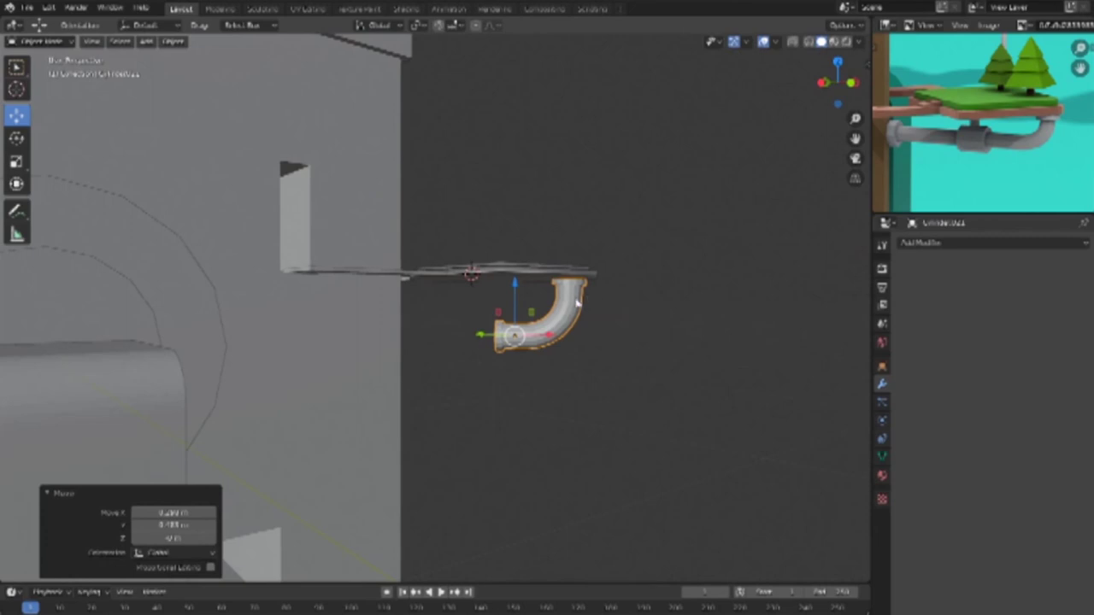
key(Tab)
Step: With X-ray on, select the pipe-end vertices and stretch them toward the machine wall
drag(511, 361, 511, 365)
key(alt+z)
drag(472, 309, 512, 366)
key(KP_1)
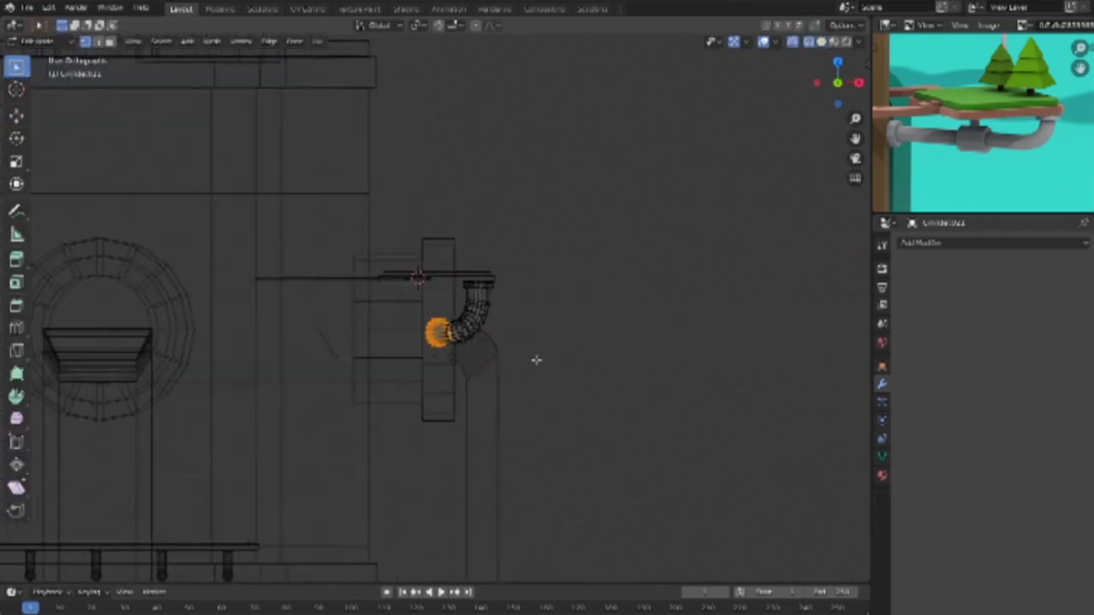
key(KP_3)
key(KP_7)
scroll(468, 362, up, 2)
scroll(469, 362, up, 2)
key(g)
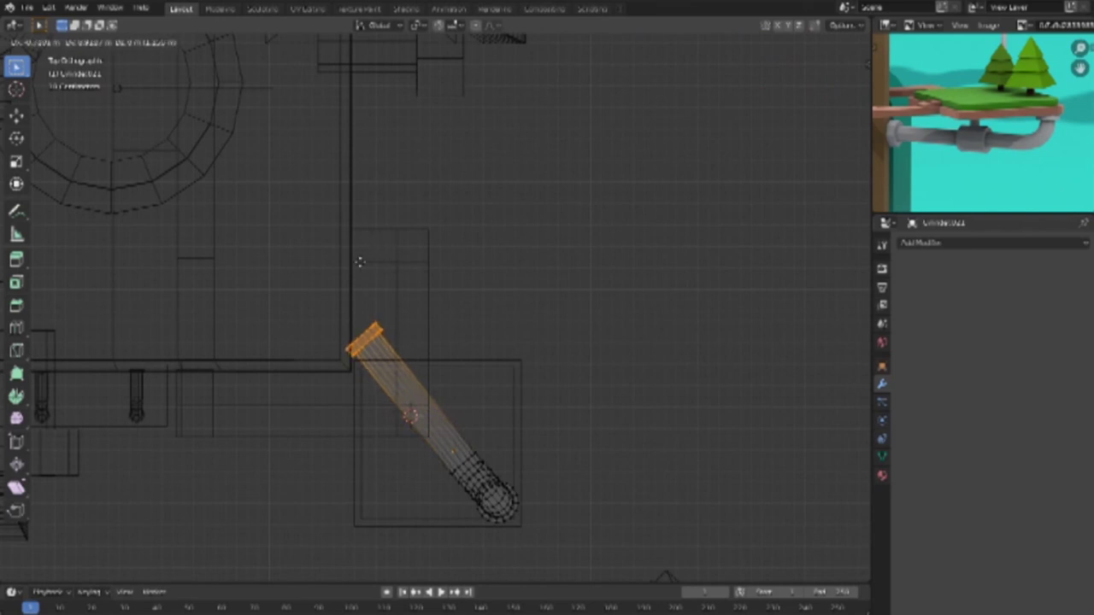
click(356, 267)
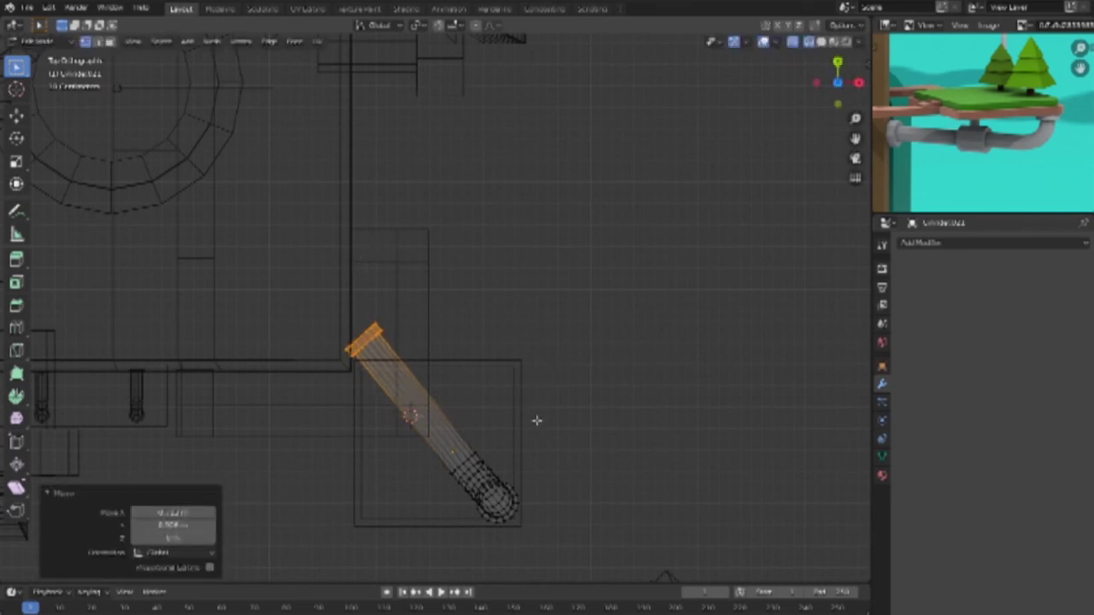
Step: Back in Object Mode, rotate the lengthened pipe in wireframe top view
key(Tab)
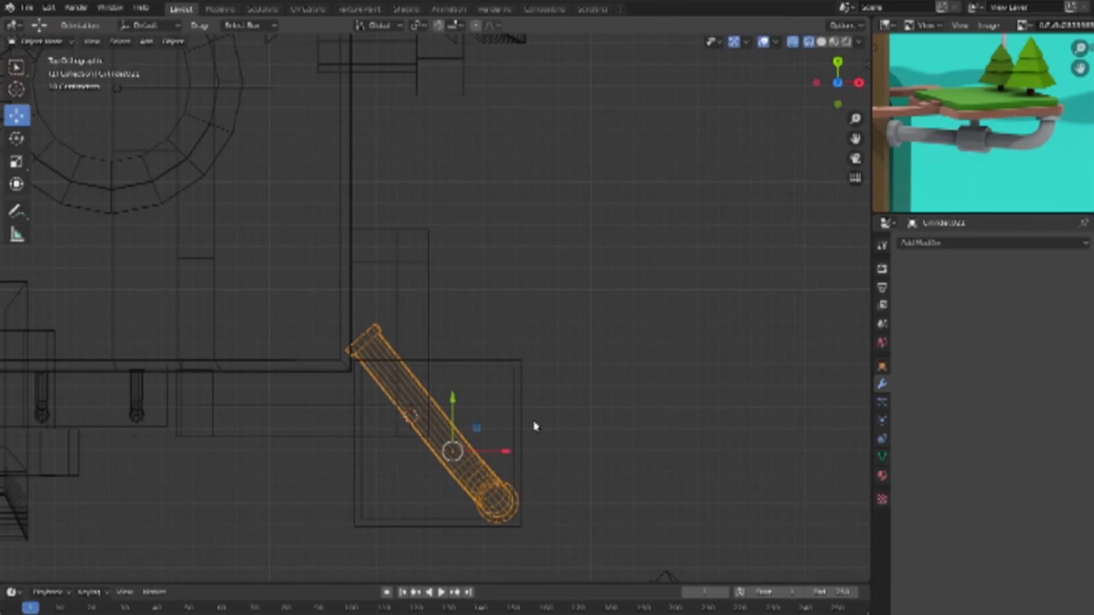
middle_drag(558, 484, 612, 342)
key(shift+z)
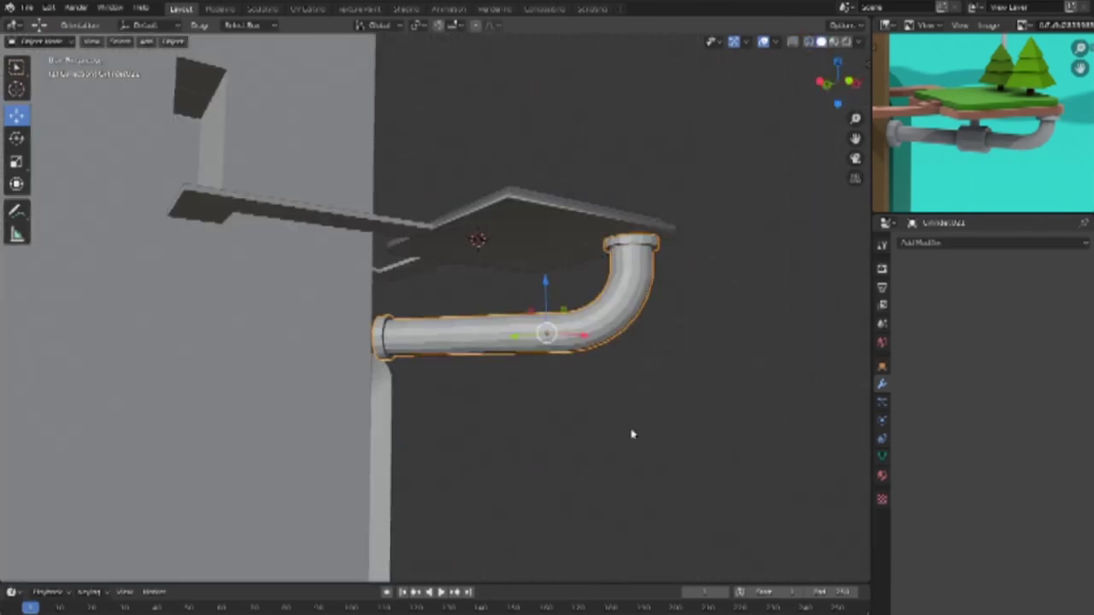
mouse_move(632, 440)
middle_down()
mouse_move(349, 452)
mouse_move(561, 428)
middle_up()
key(KP_1)
key(KP_7)
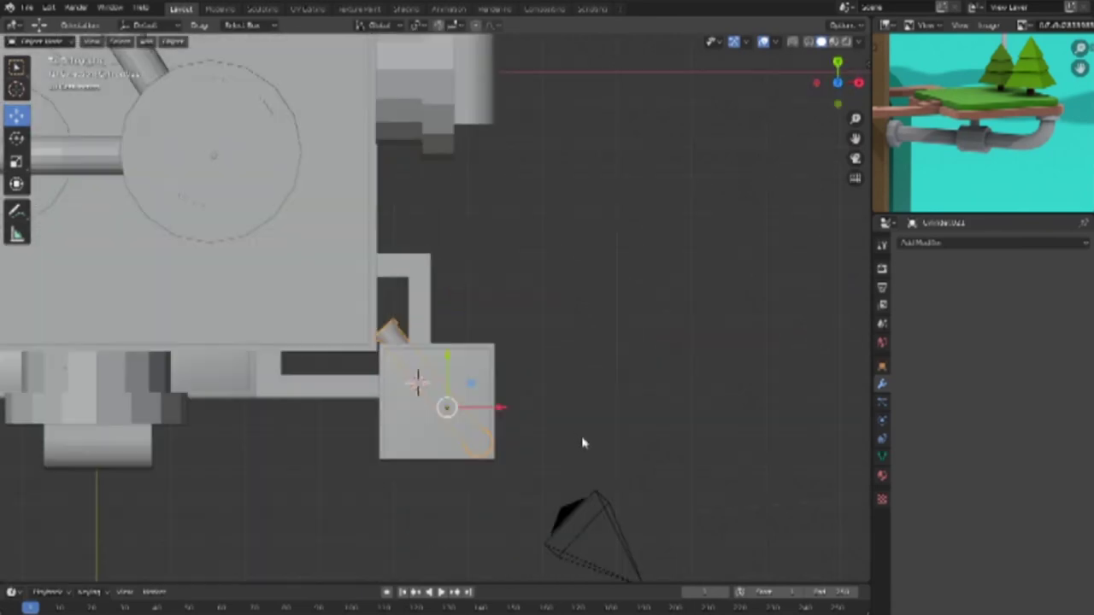
key(shift+z)
key(r)
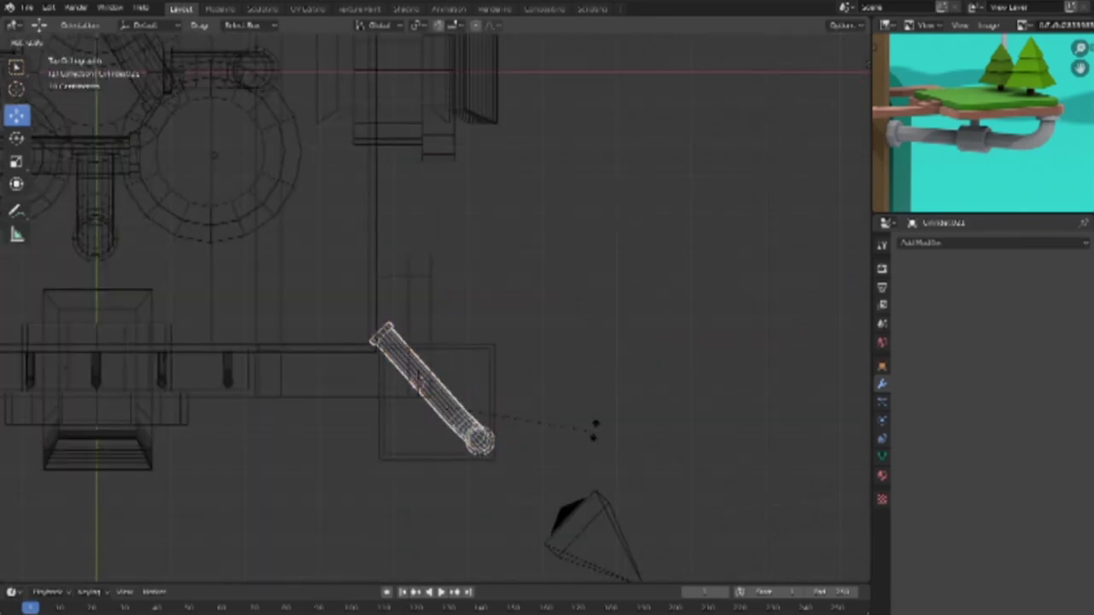
click(611, 412)
Step: Fine-tune the pipe's angle and position with small rotations and moves
key(r)
key(g)
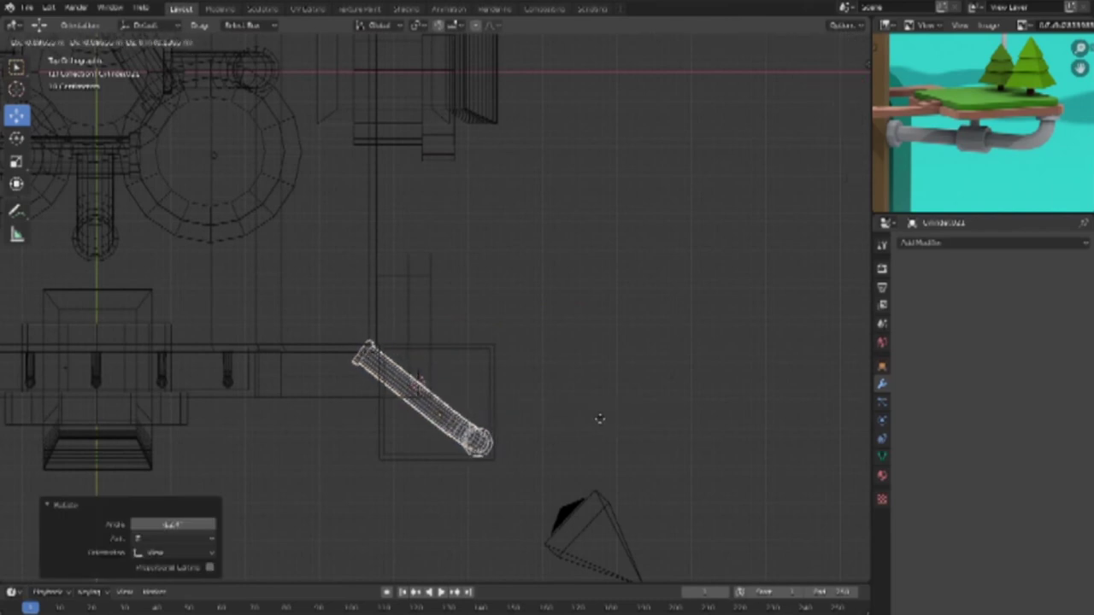
click(601, 424)
key(r)
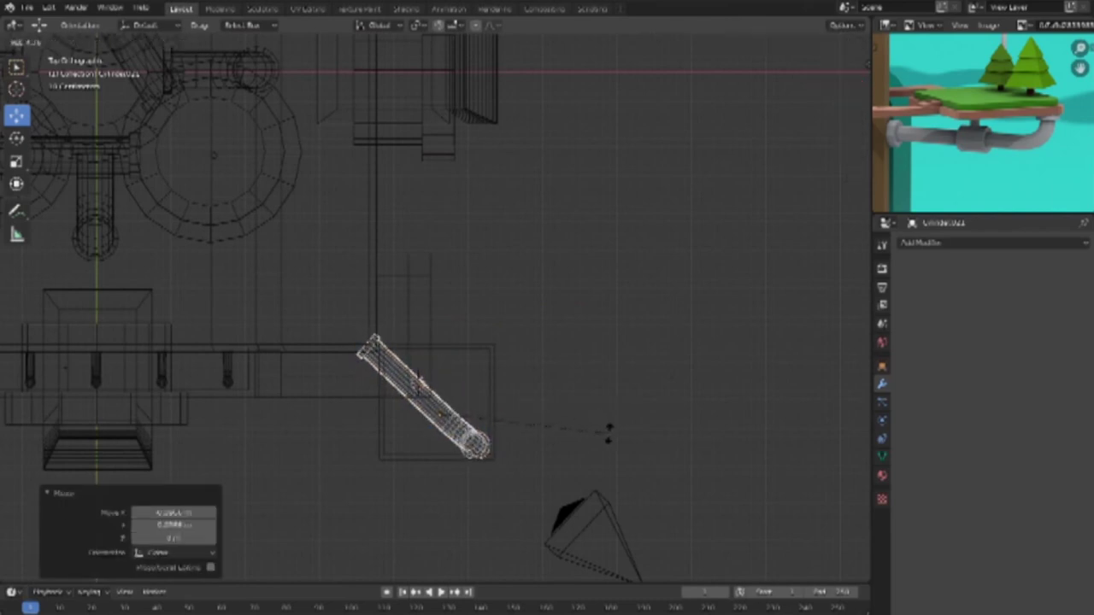
click(610, 438)
key(r)
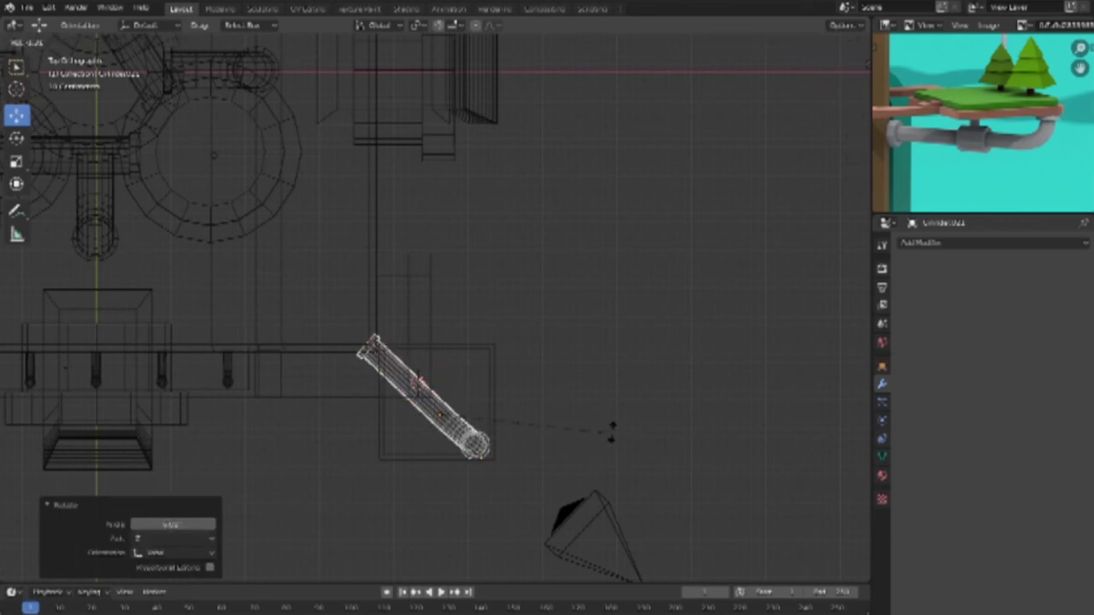
click(617, 443)
key(g)
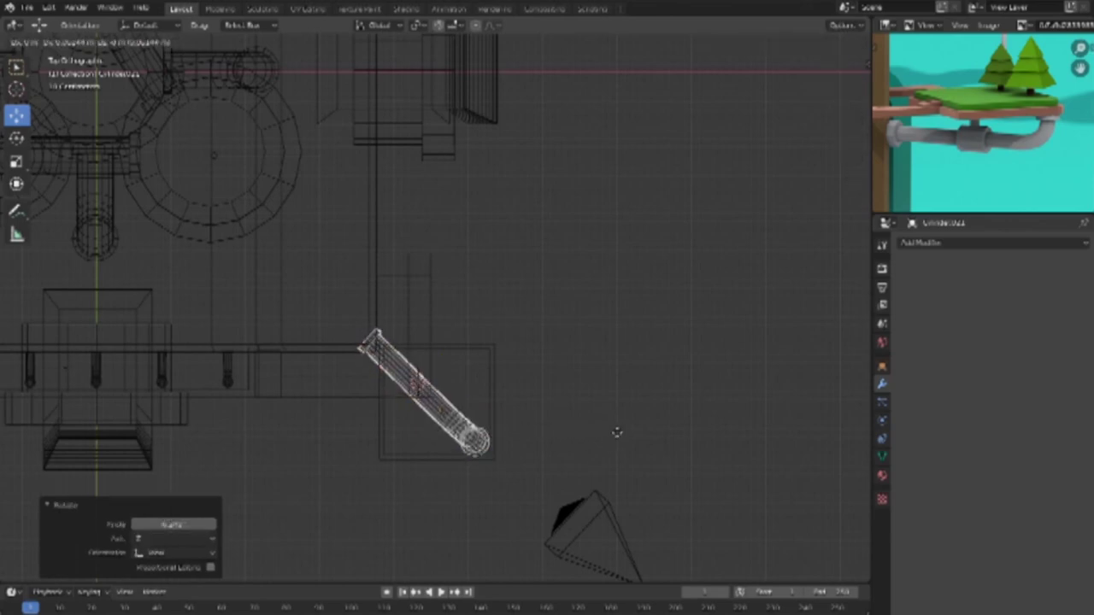
click(618, 437)
Step: Inspect the aligned pipe in solid perspective, then select the elbow pipe for mesh editing
middle_drag(617, 440, 627, 307)
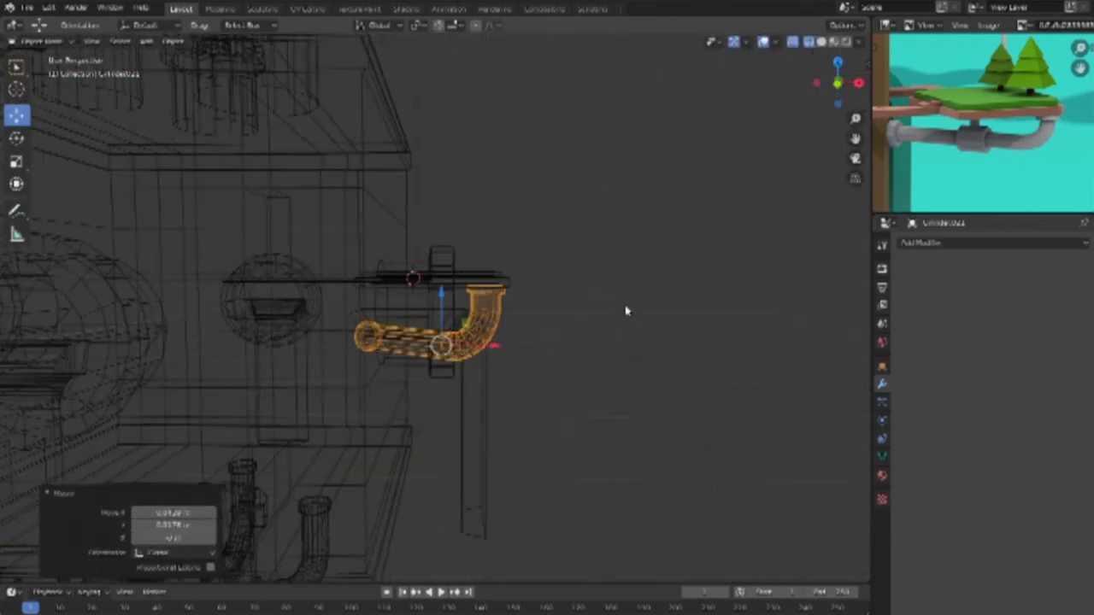
key(shift+z)
click(655, 385)
mouse_move(654, 386)
middle_down()
mouse_move(623, 413)
mouse_move(689, 421)
middle_up()
scroll(658, 414, up, 3)
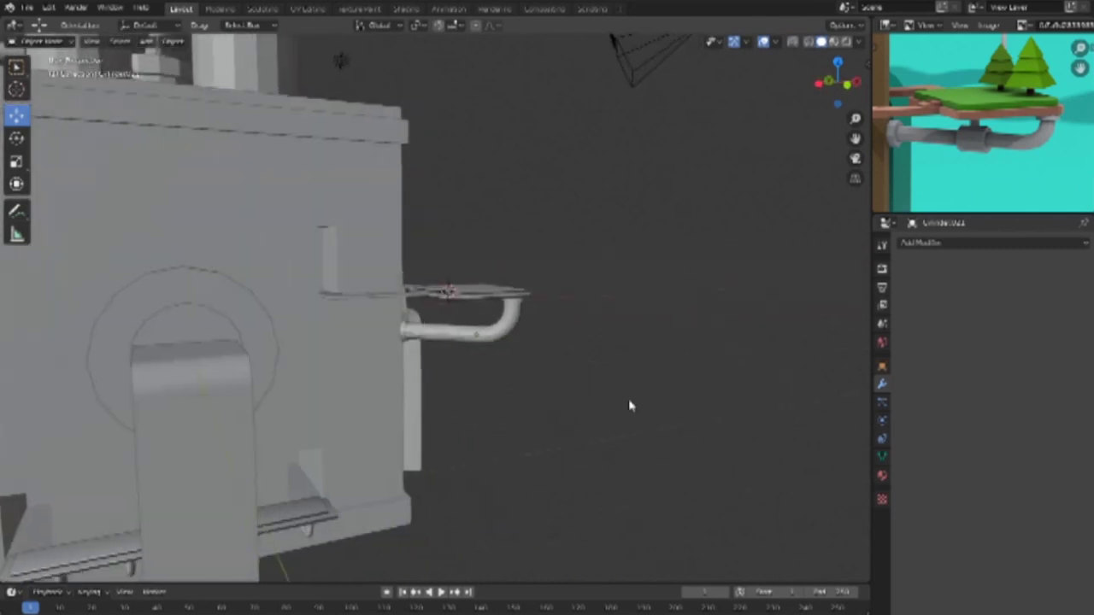
scroll(607, 400, up, 3)
click(485, 369)
key(Tab)
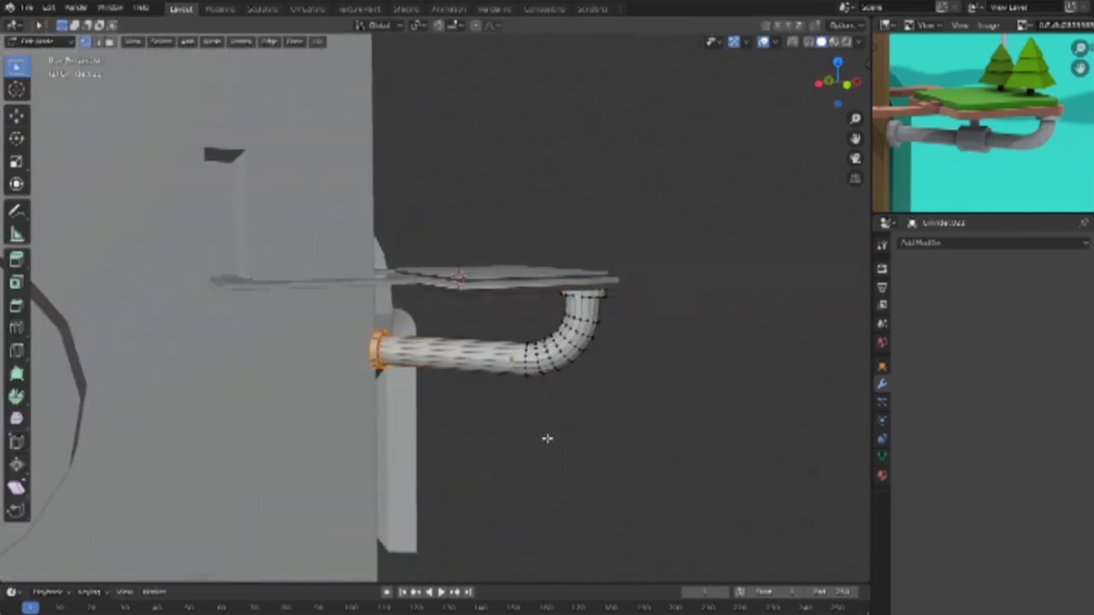
Step: Add two edge loops on the pipe and select the face ring between them
click(472, 349)
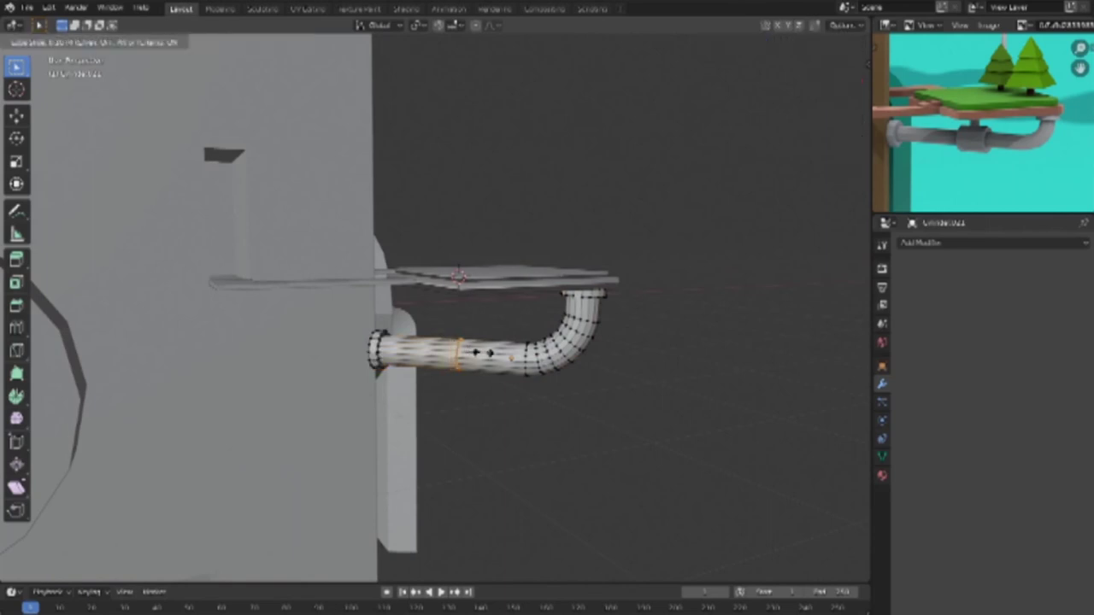
click(485, 355)
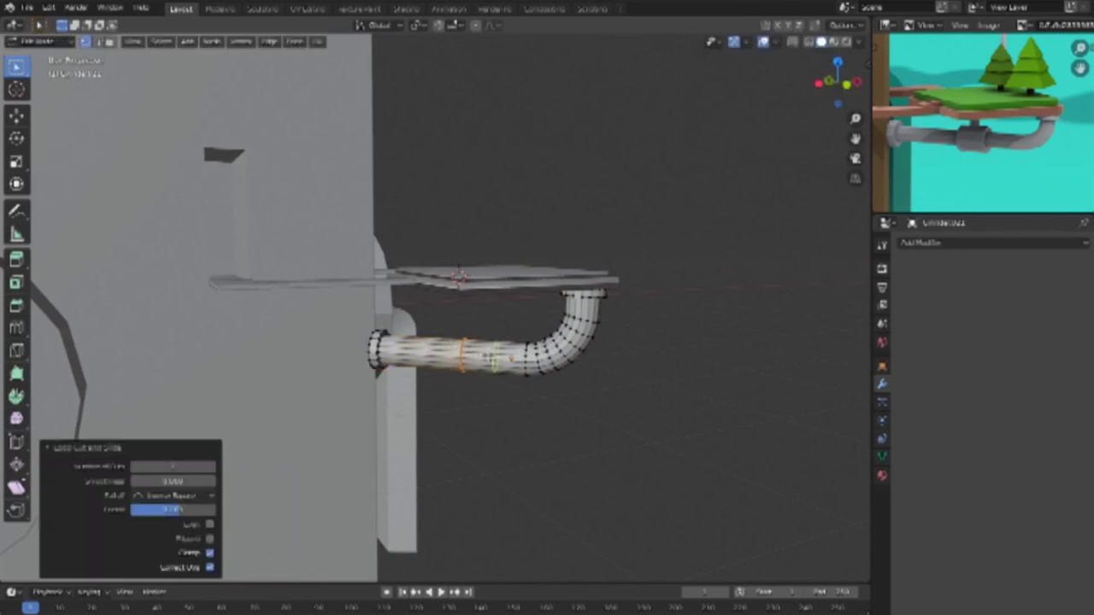
click(494, 357)
click(493, 355)
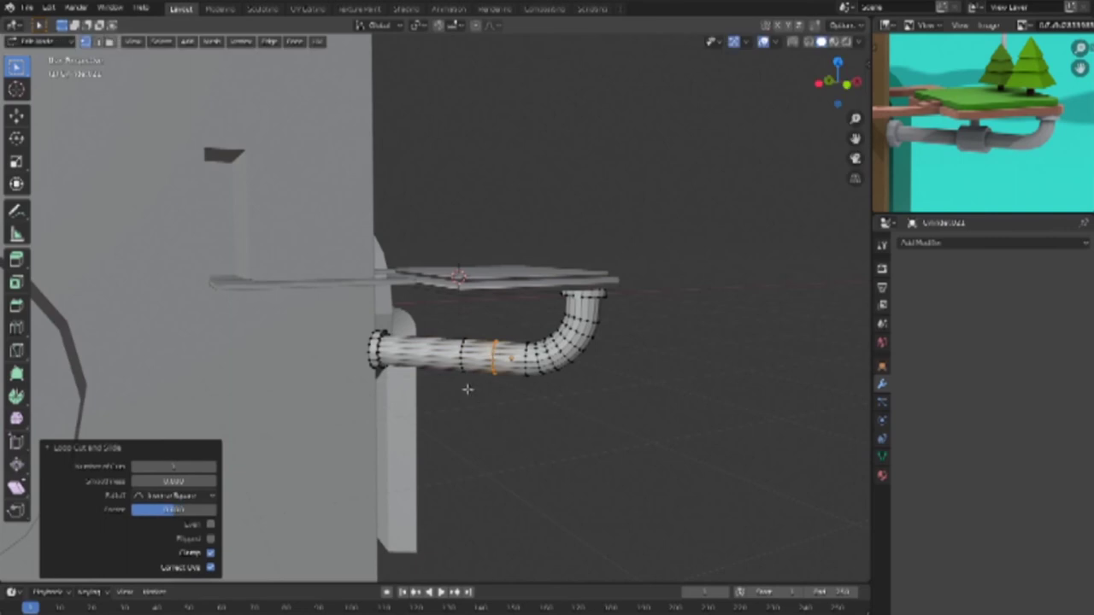
key(shift+z)
click(110, 41)
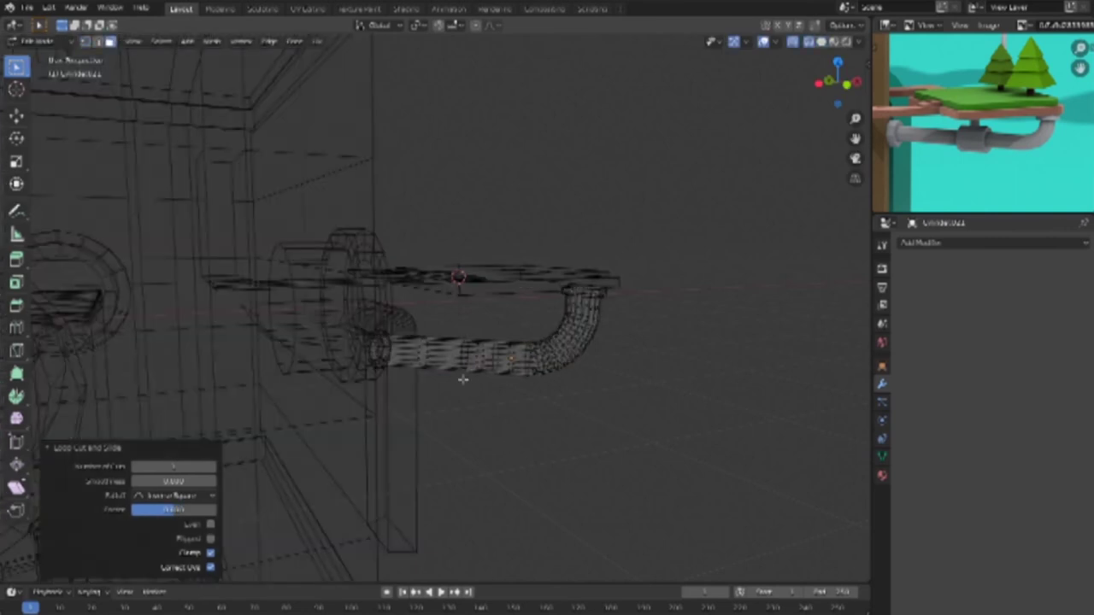
alt+click(482, 344)
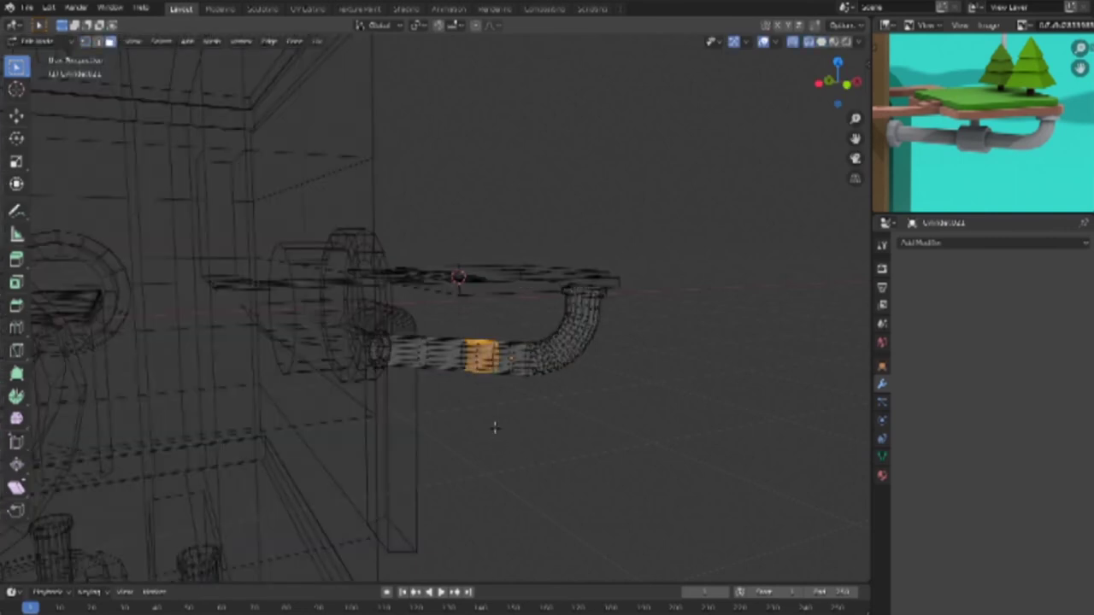
Step: Scale the face ring slightly and extrude it as a region
key(s)
click(498, 430)
mouse_move(498, 430)
middle_down()
mouse_move(515, 471)
mouse_move(505, 402)
middle_up()
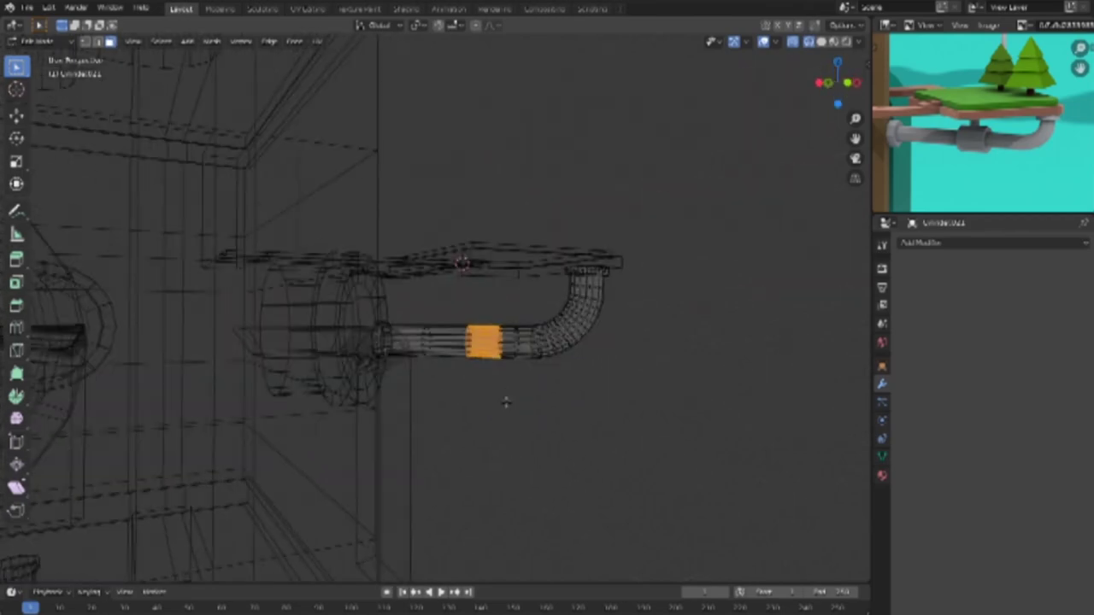
scroll(506, 402, up, 2)
click(18, 262)
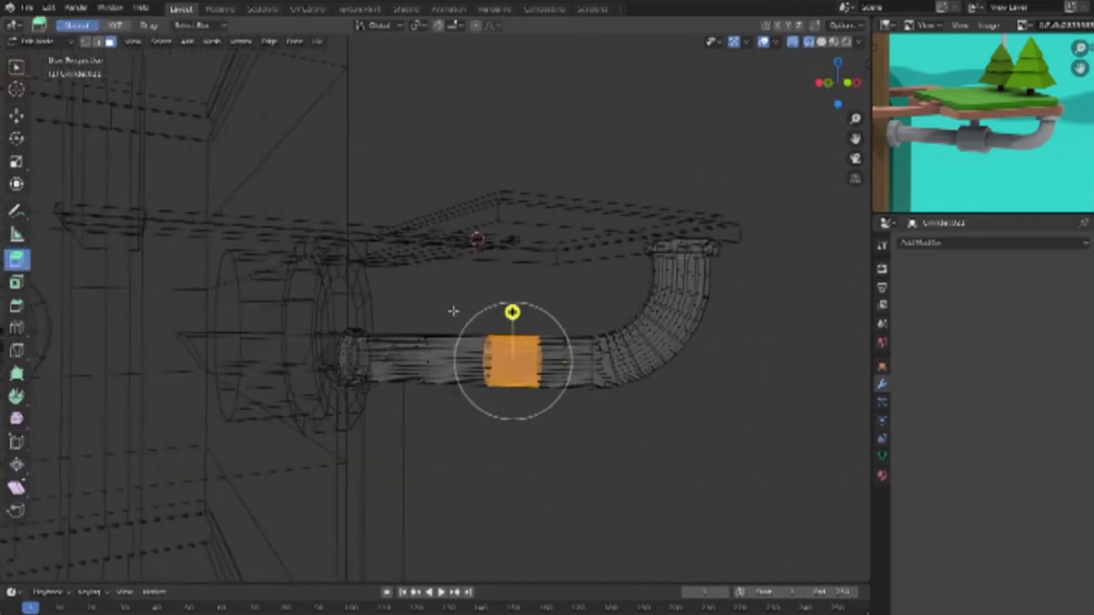
click(512, 311)
key(Escape)
drag(512, 312, 536, 316)
click(536, 316)
Step: Inset the ring faces and scale them back into a thin band
mouse_move(569, 434)
middle_down()
mouse_move(595, 437)
mouse_move(500, 402)
middle_up()
click(16, 285)
mouse_move(560, 304)
mouse_down()
mouse_move(557, 287)
mouse_move(562, 340)
mouse_up()
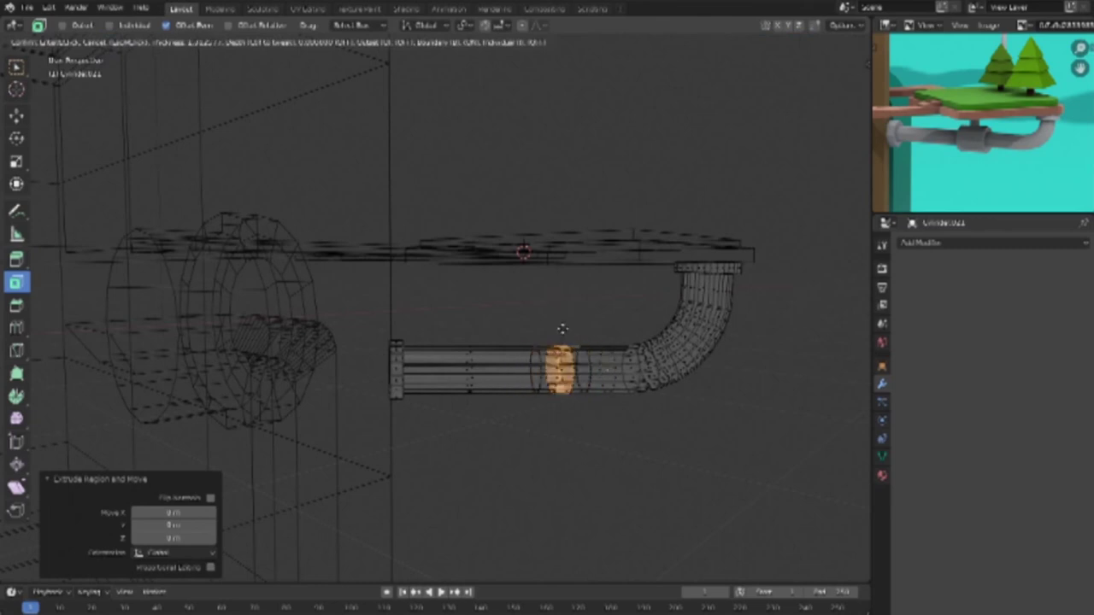
drag(562, 340, 563, 340)
key(s)
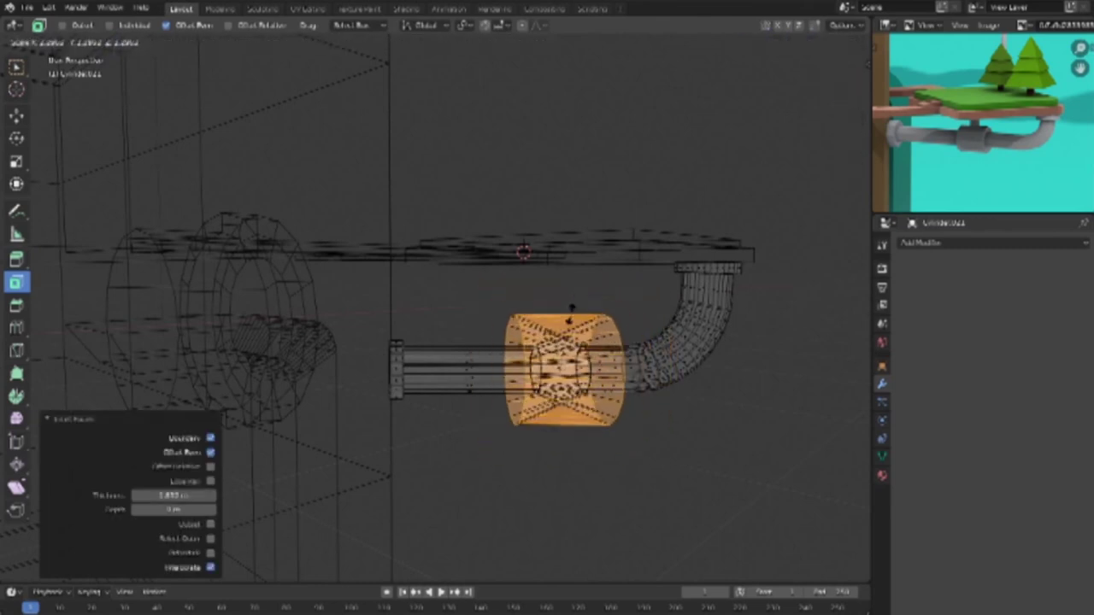
click(607, 425)
Step: Inset the face band again in solid view, abandoning an axis-constrained scale
key(shift+z)
mouse_move(610, 425)
middle_down()
mouse_move(561, 427)
mouse_move(572, 435)
middle_up()
key(i)
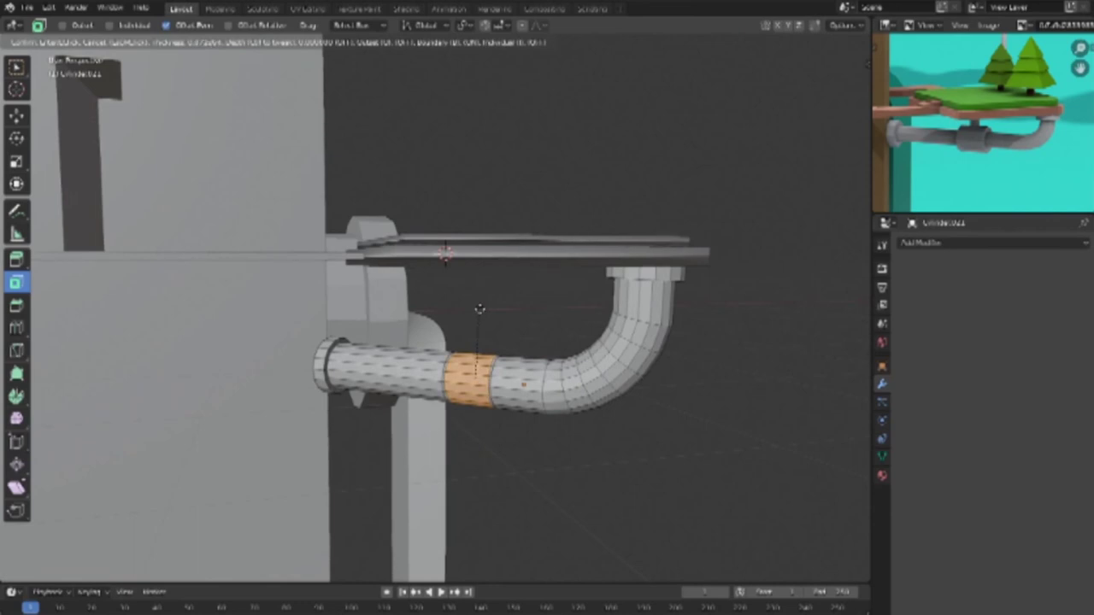
click(479, 309)
key(s)
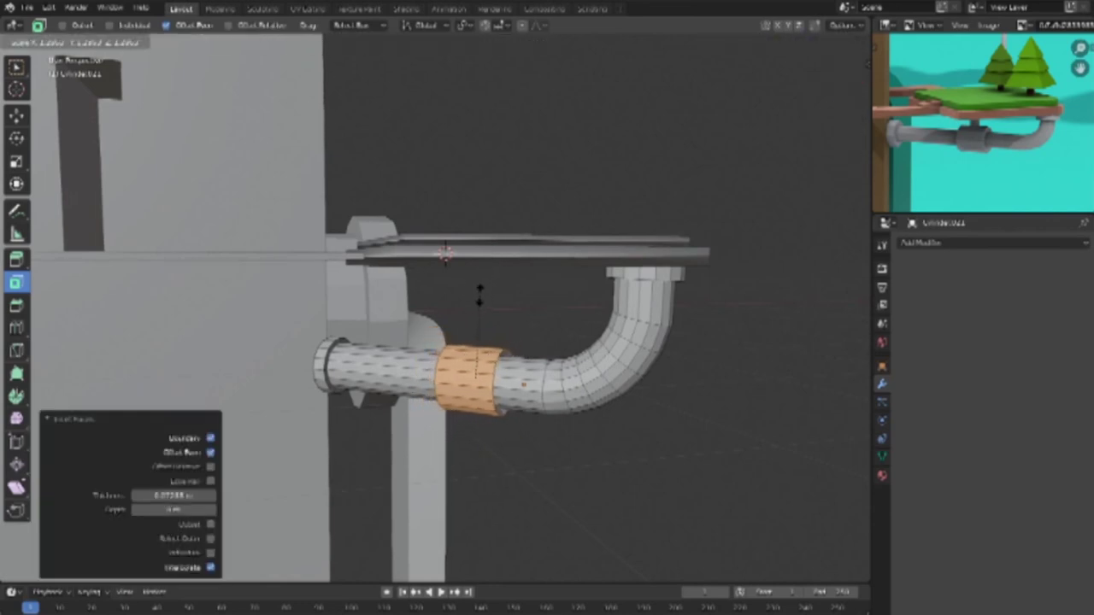
key(x)
key(z)
key(y)
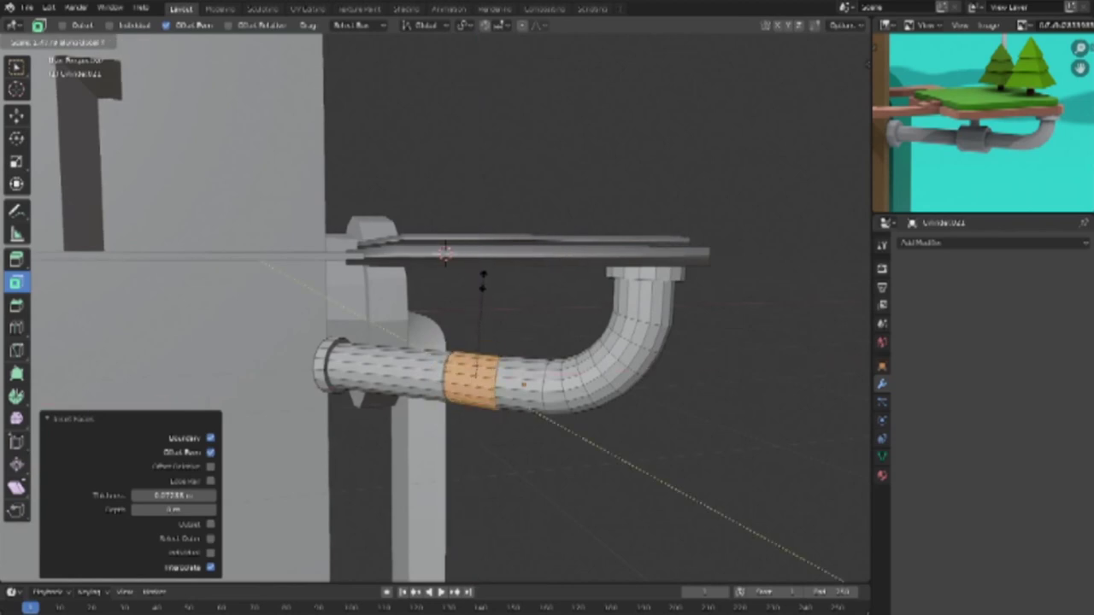
key(z)
key(Escape)
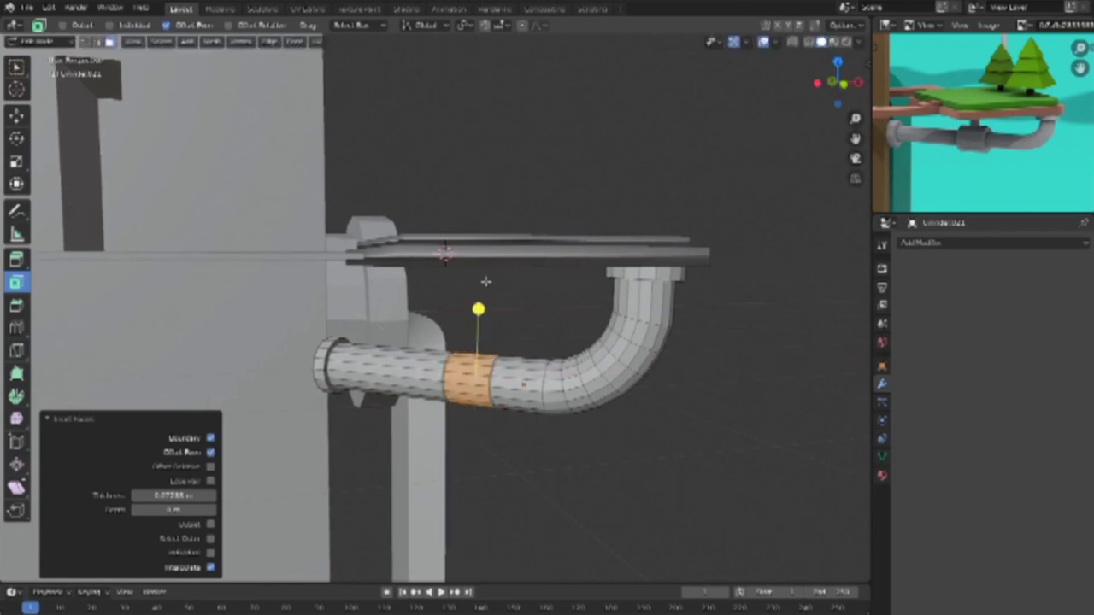
Step: Extrude the ring along its normals to thicken the collar, then select the collar's top
drag(15, 259, 77, 288)
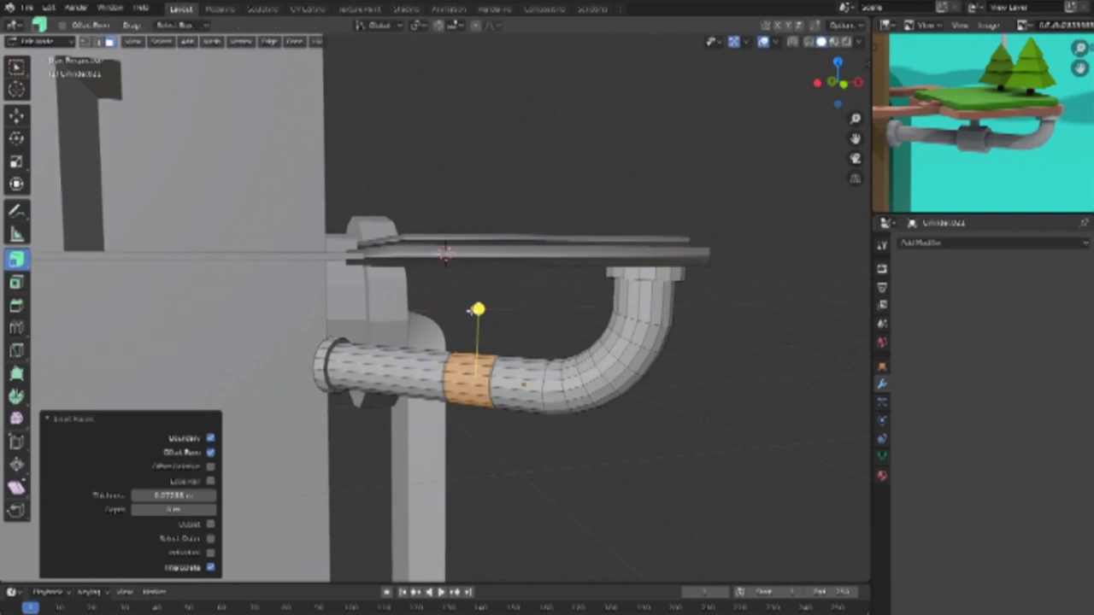
drag(478, 308, 478, 275)
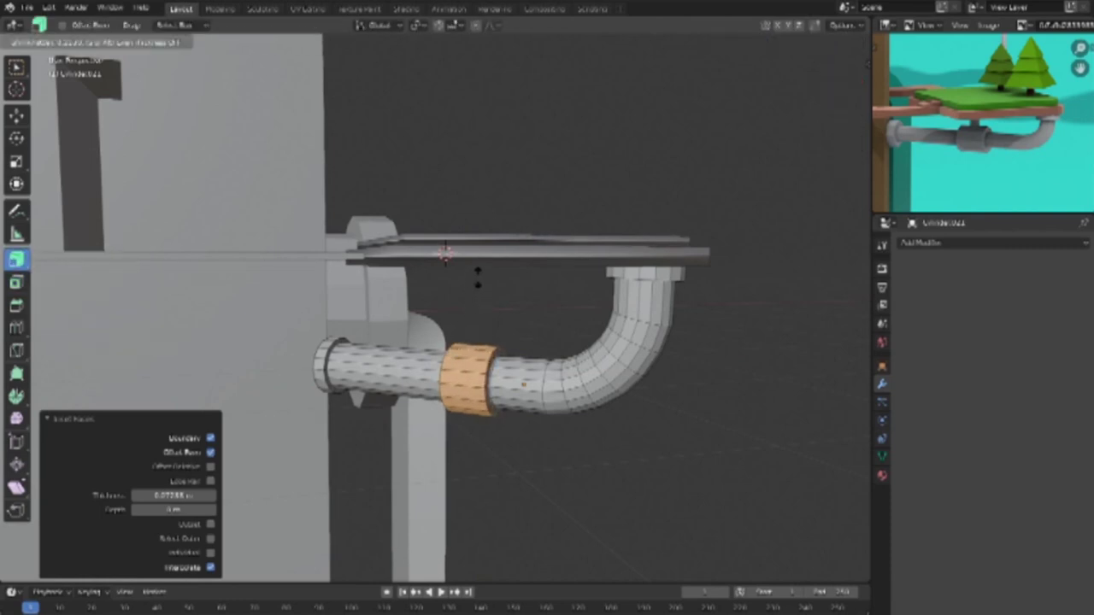
click(562, 447)
click(606, 467)
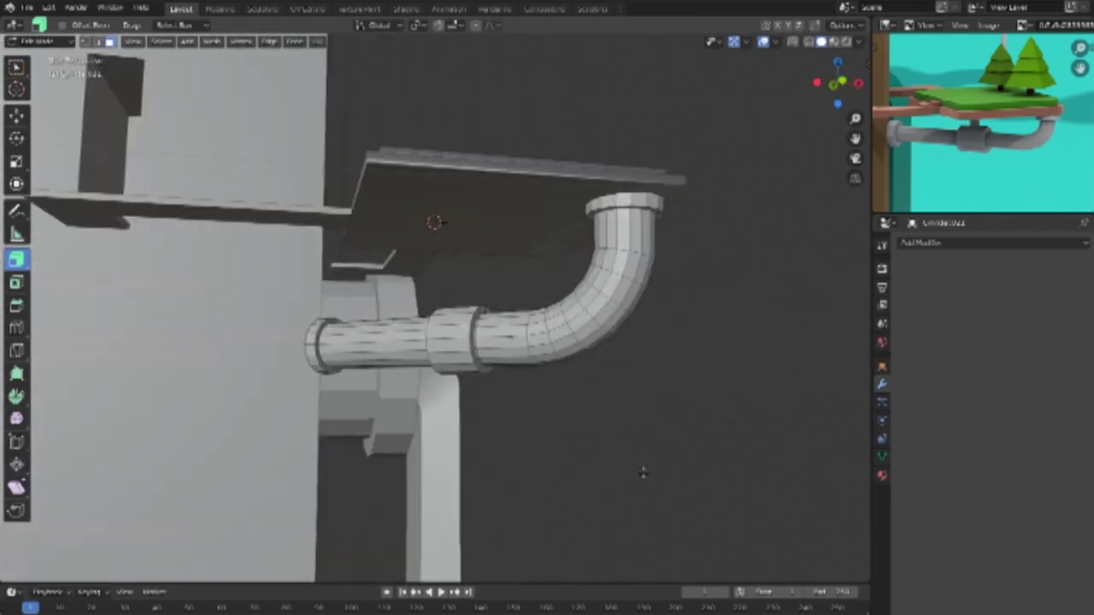
mouse_move(606, 467)
middle_down()
mouse_move(579, 376)
mouse_move(528, 373)
mouse_move(564, 417)
middle_up()
scroll(579, 376, up, 2)
alt+click(564, 417)
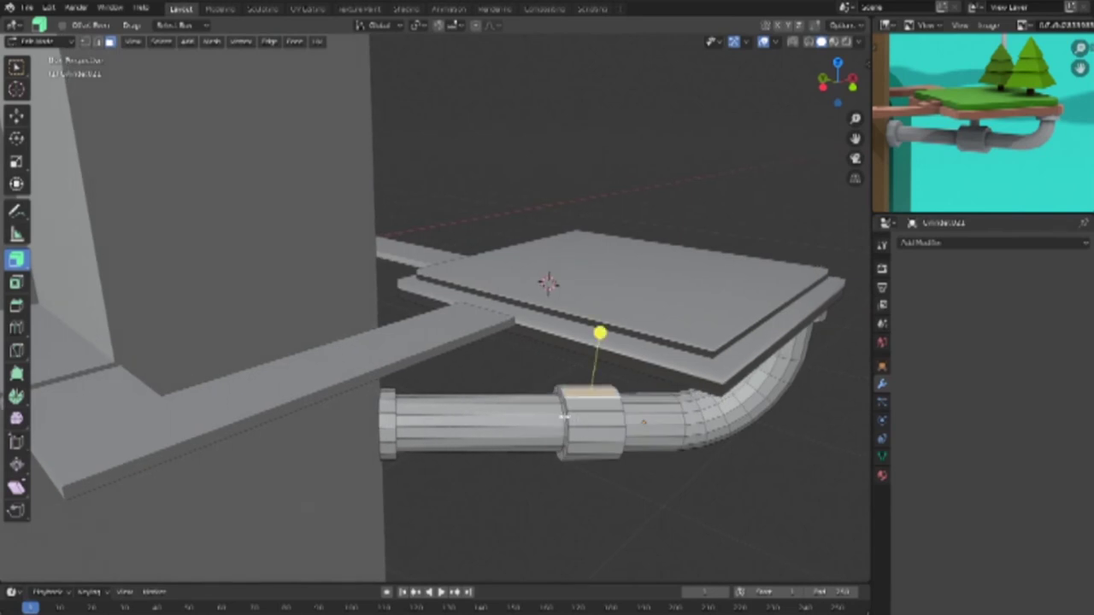
Step: Inset the collar's top face and scale the inset along X and Y
click(15, 282)
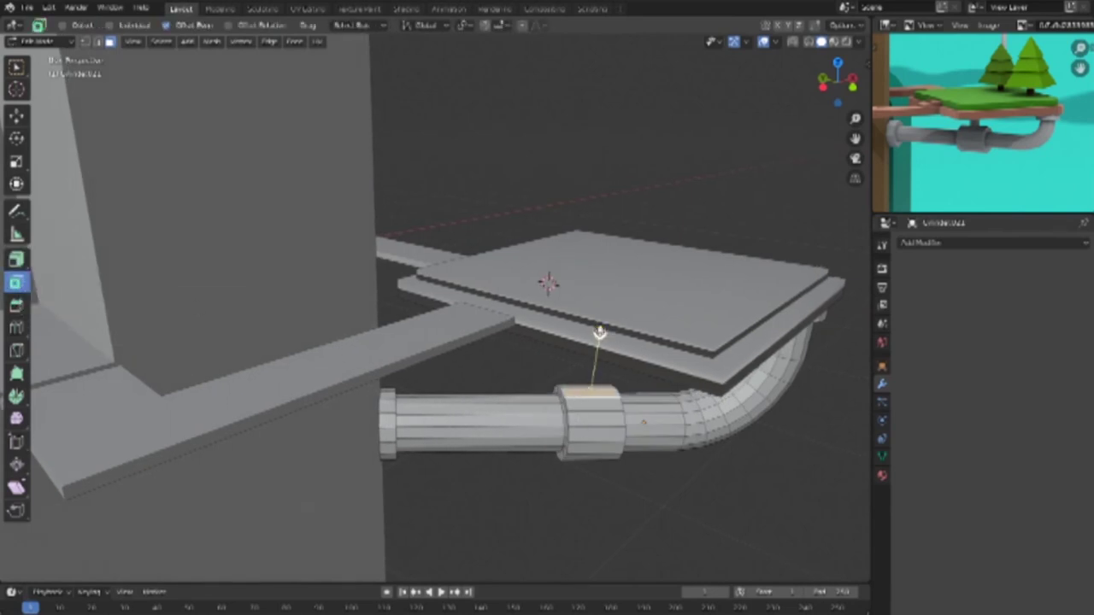
drag(598, 334, 597, 340)
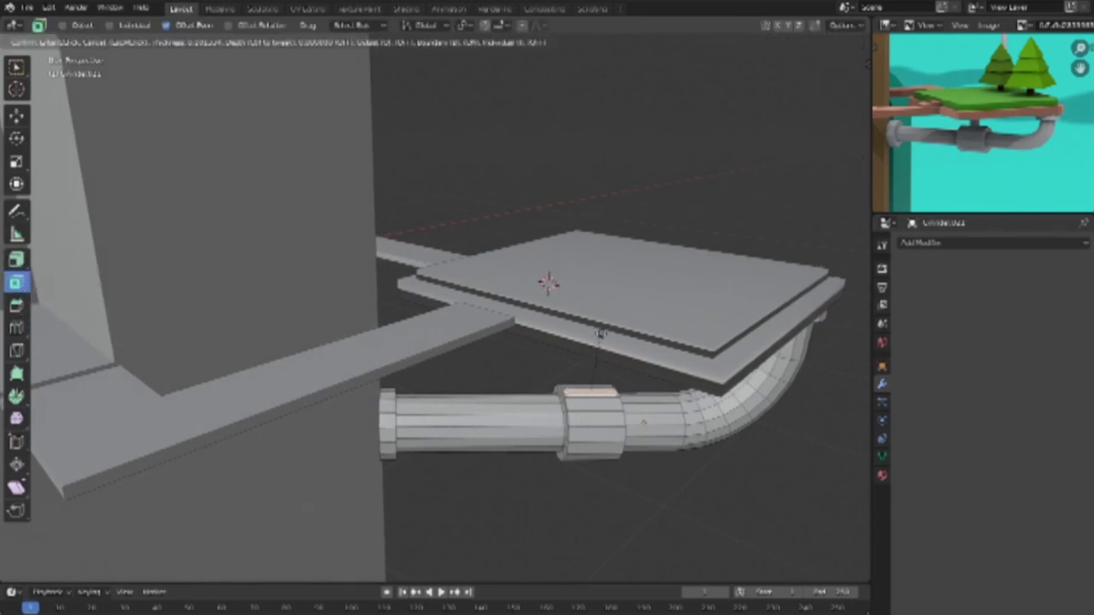
click(599, 333)
key(s)
key(x)
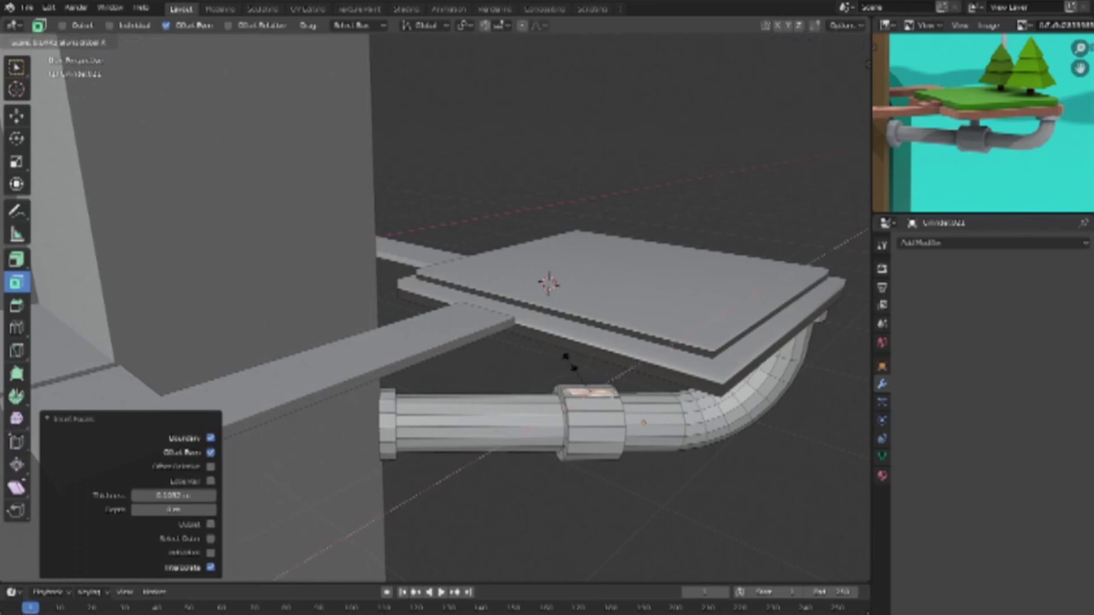
key(y)
click(591, 365)
scroll(598, 367, up, 2)
scroll(598, 368, up, 1)
scroll(598, 368, up, 2)
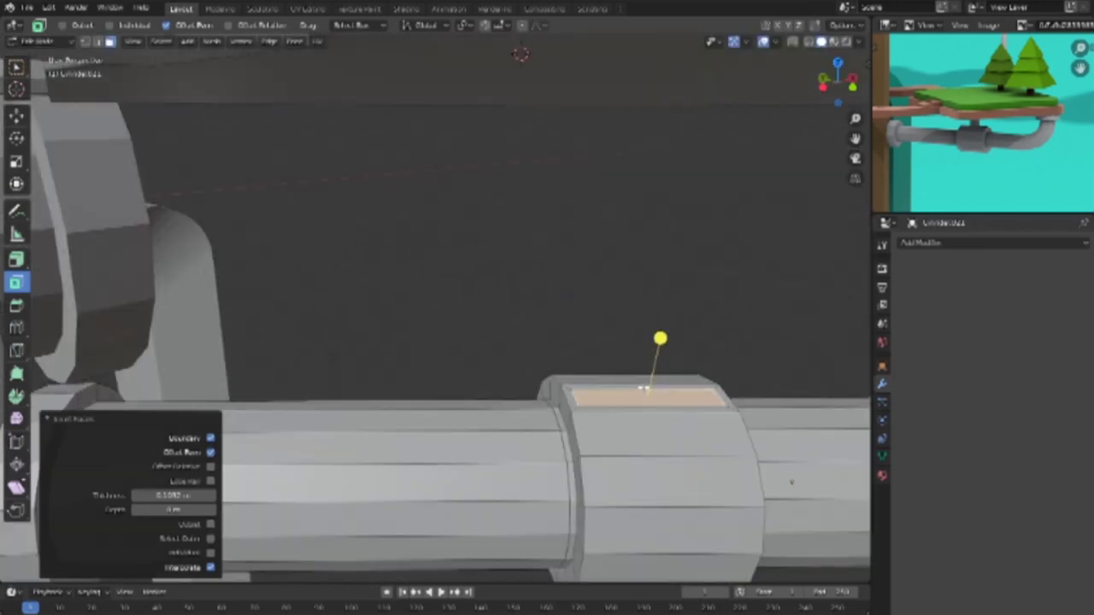
key(s)
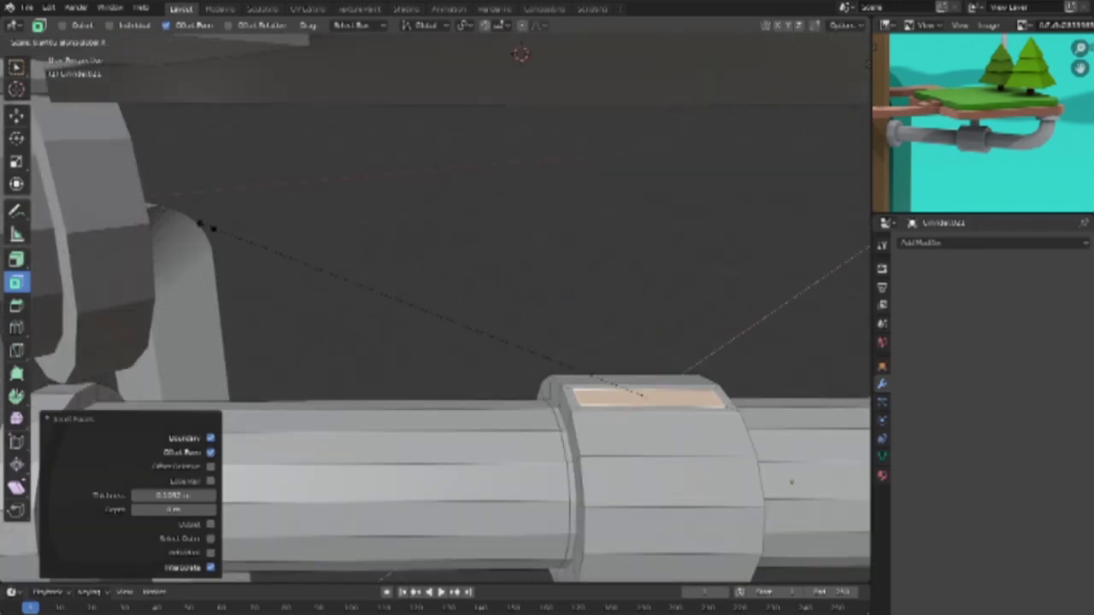
click(220, 237)
Step: Move the inset's right and left corner vertices along the edge, then reselect the inset face
key(1)
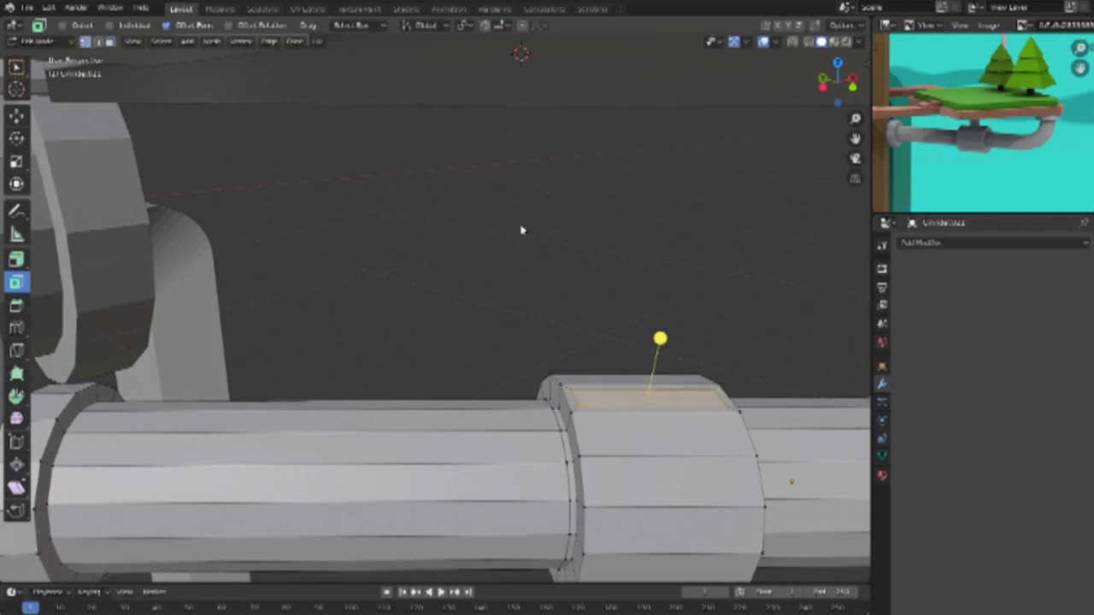
click(728, 408)
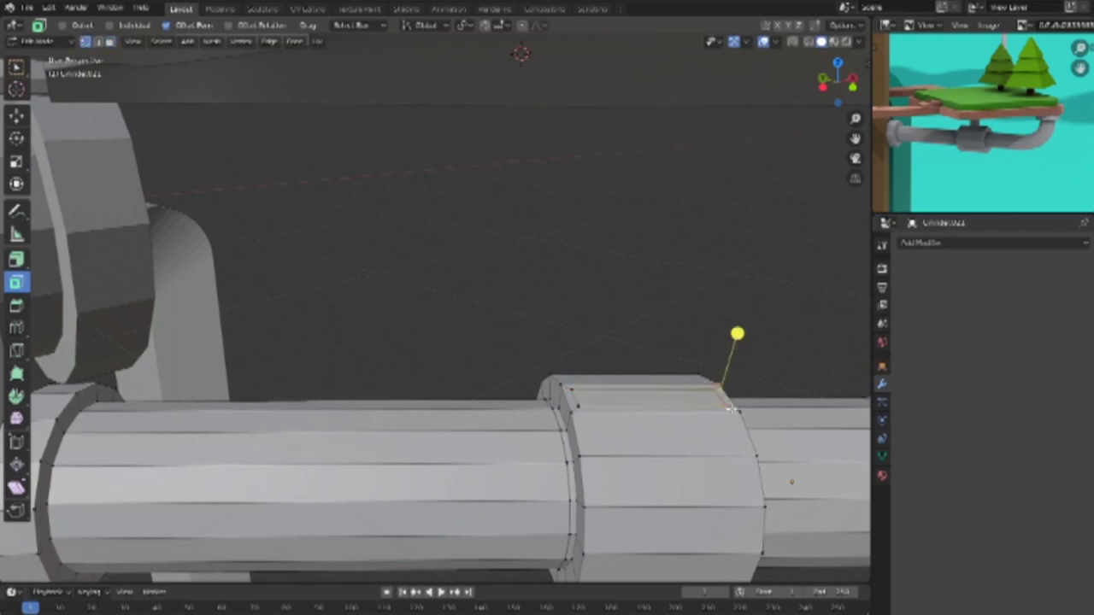
key(g)
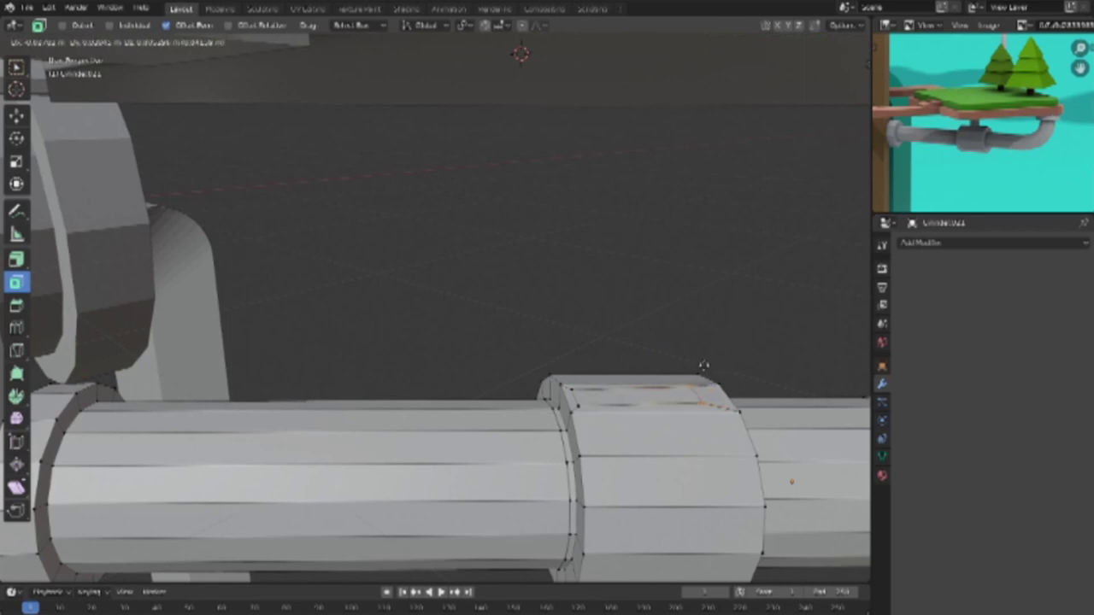
click(703, 367)
click(585, 412)
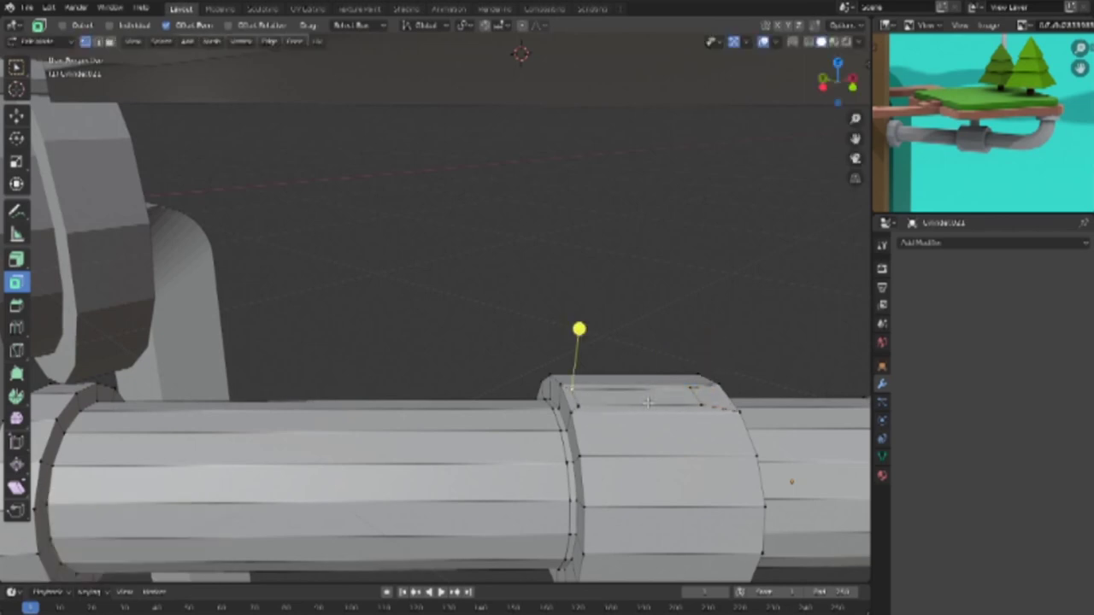
key(g)
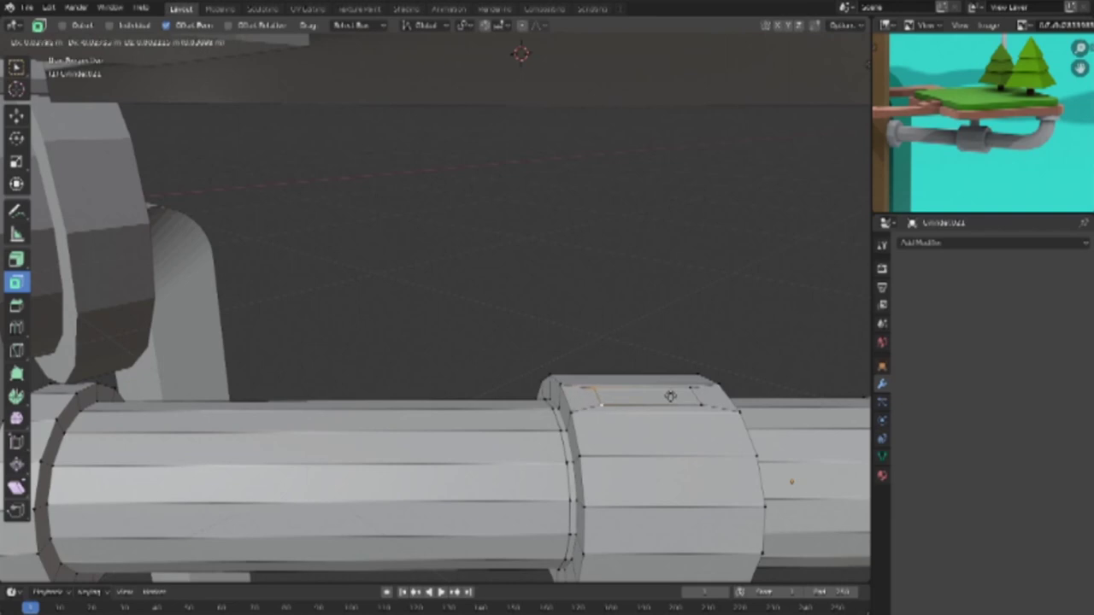
click(697, 398)
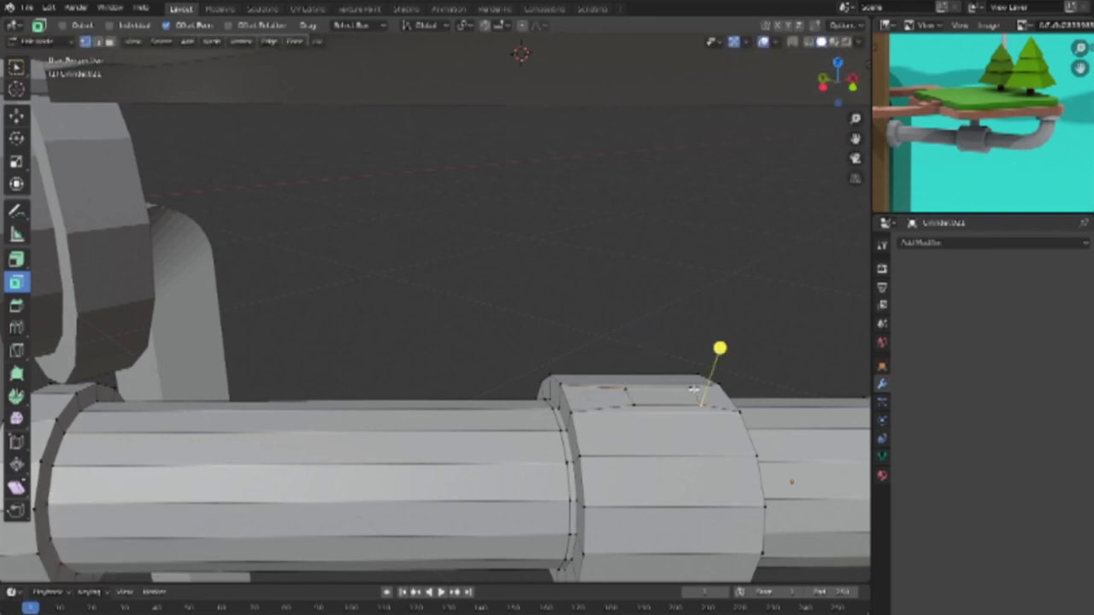
key(g)
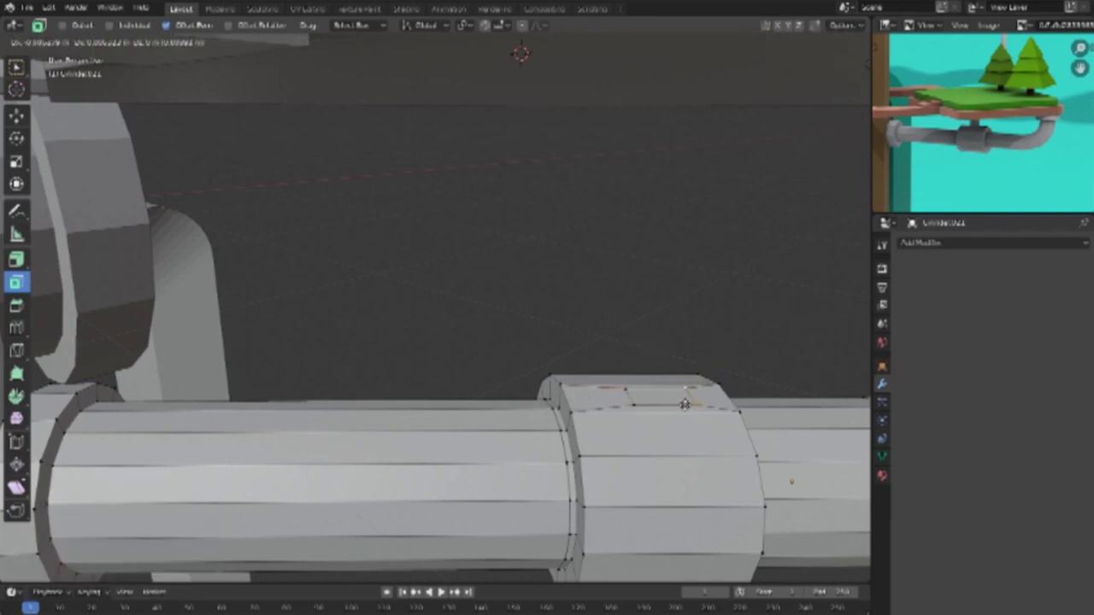
click(396, 292)
click(109, 42)
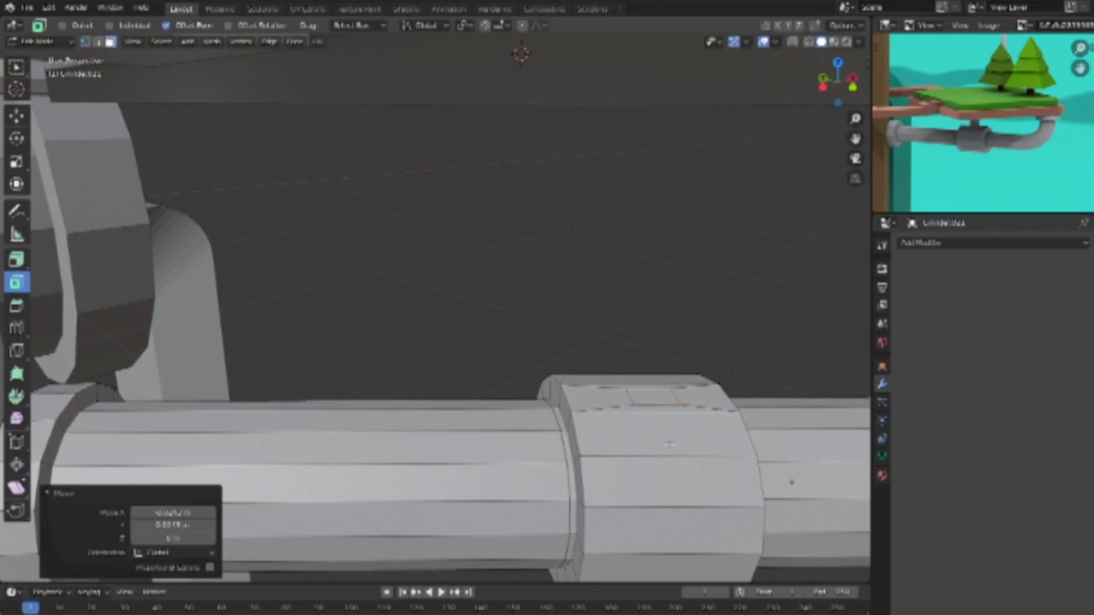
click(657, 394)
scroll(456, 244, down, 6)
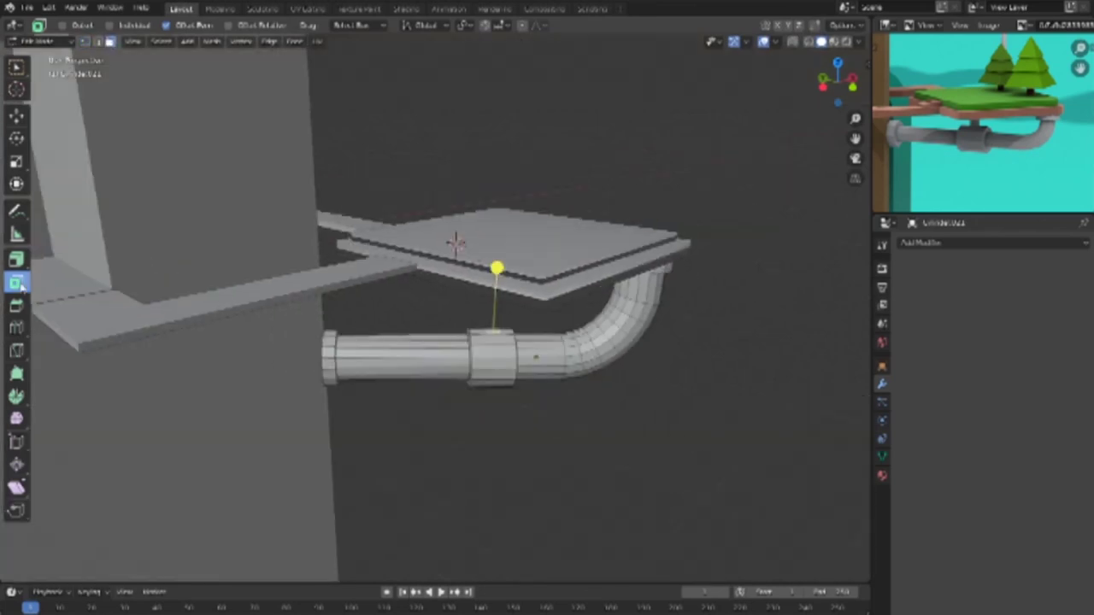
Step: Inset the pipe collar's selected face, discarding the stray trial extrusions
click(16, 282)
key(e)
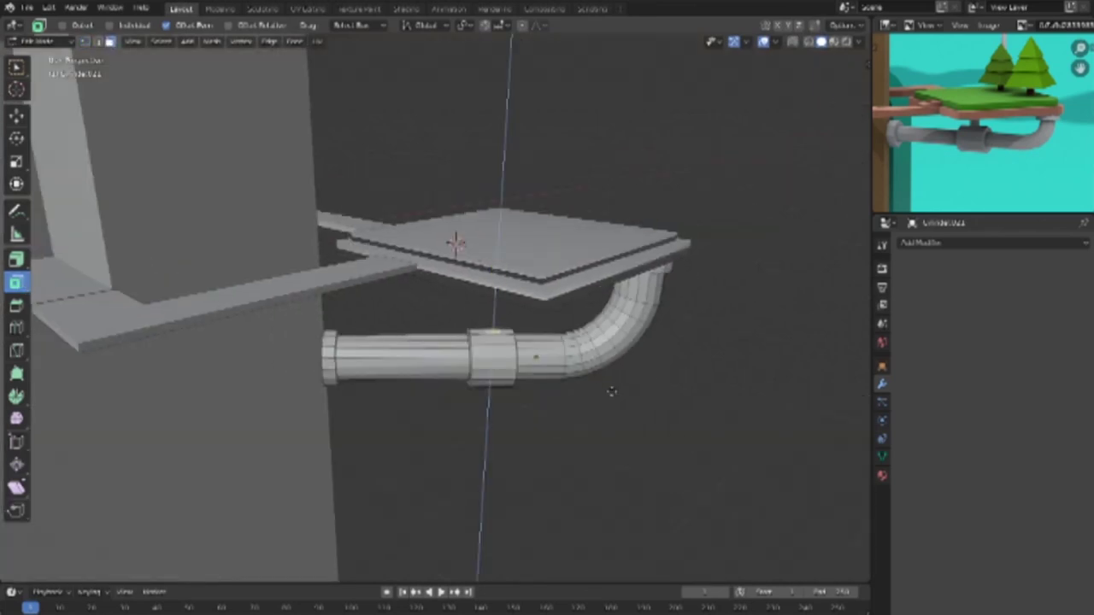
click(621, 274)
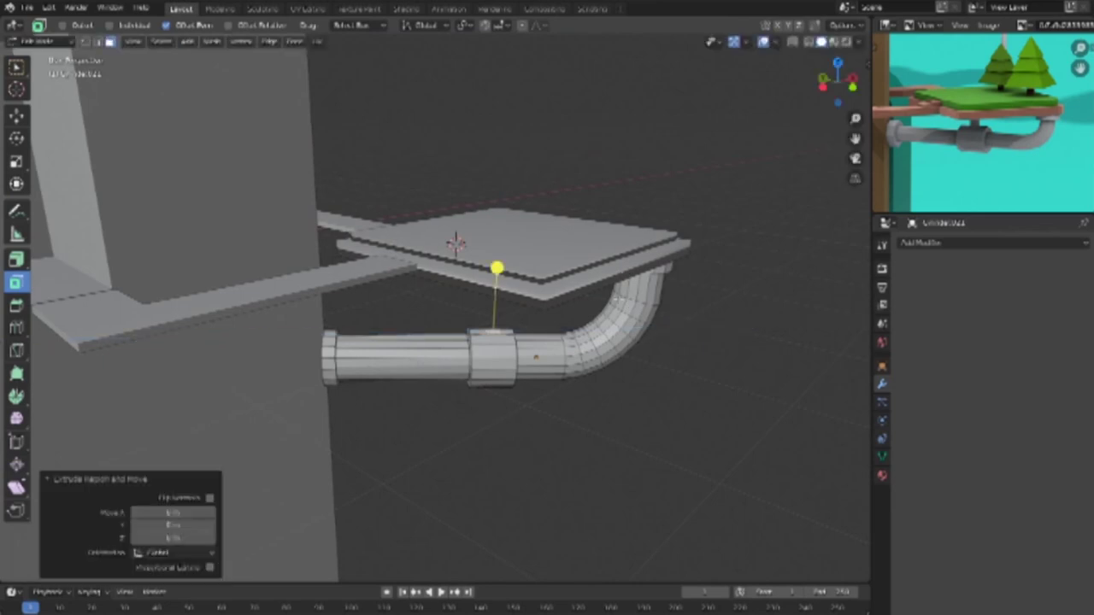
key(e)
key(y)
key(Escape)
scroll(561, 366, up, 3)
key(i)
click(638, 423)
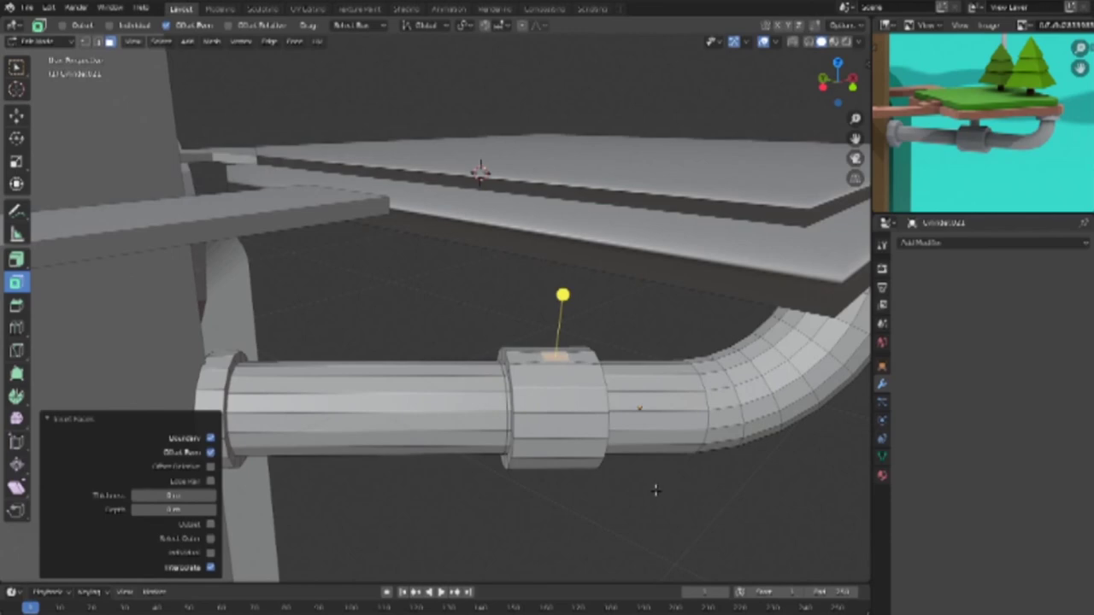
key(e)
key(Escape)
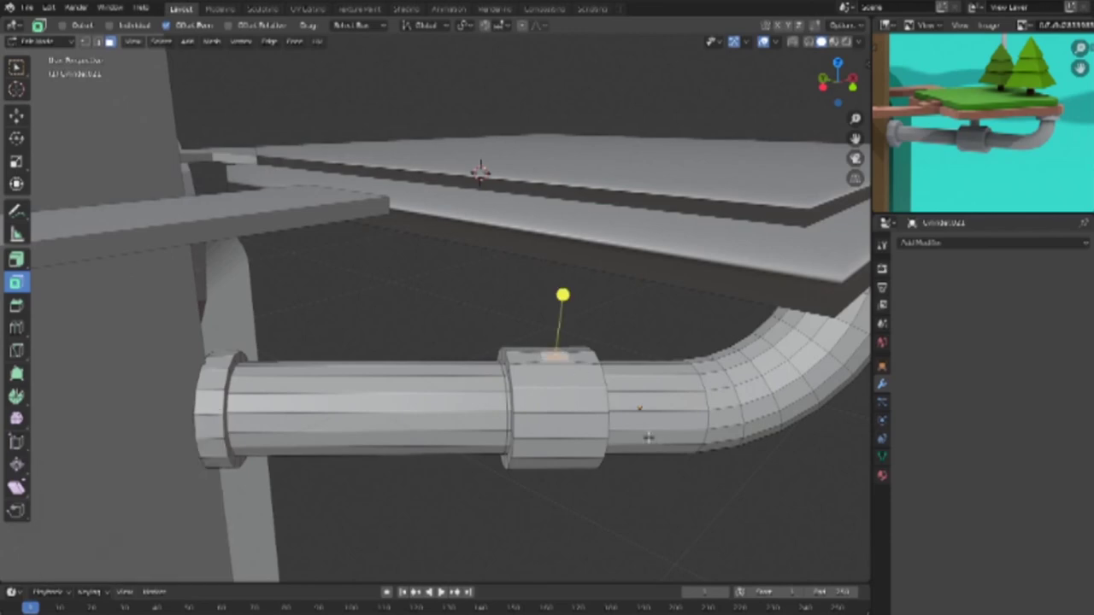
key(e)
key(y)
right_click(696, 419)
Step: Extrude the inset collar face upward toward the platform from a see-through top view
mouse_move(695, 419)
middle_down()
mouse_move(557, 366)
mouse_move(501, 415)
mouse_move(464, 423)
mouse_move(389, 387)
mouse_move(378, 410)
mouse_move(354, 248)
middle_up()
key(KP_7)
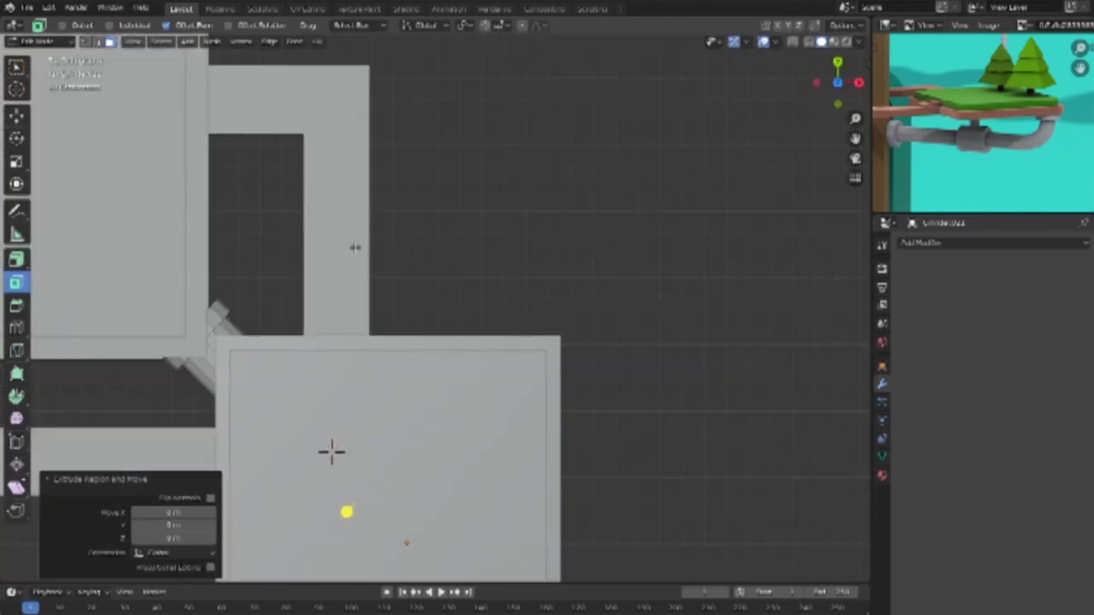
key(alt+z)
shift+middle_drag(434, 476, 459, 324)
scroll(437, 377, up, 3)
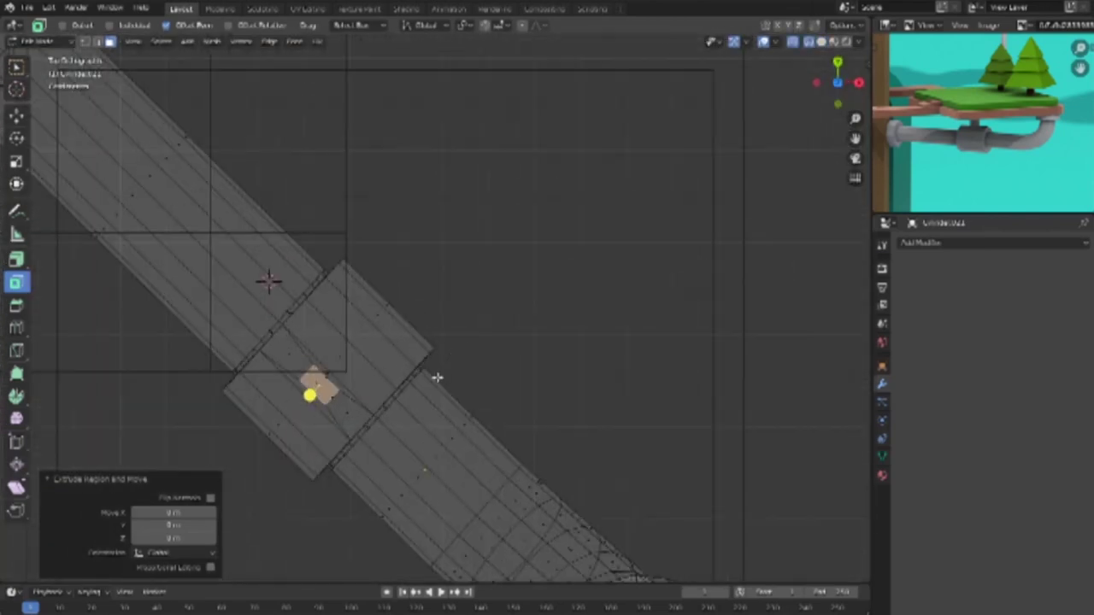
click(16, 258)
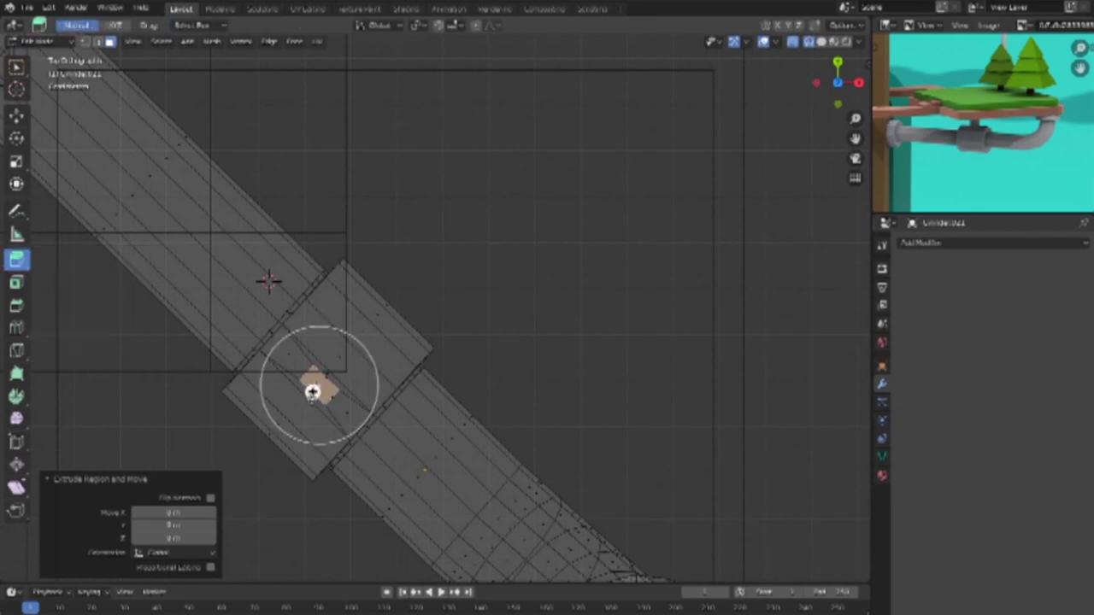
drag(313, 392, 334, 481)
mouse_move(334, 481)
middle_down()
mouse_move(508, 313)
mouse_move(569, 342)
mouse_move(606, 398)
mouse_move(607, 444)
mouse_move(630, 387)
mouse_move(666, 392)
mouse_move(653, 385)
middle_up()
key(alt+z)
Step: In a front wireframe view, move the rod's top vertices sideways so the rod stands vertical under the platform
scroll(572, 334, down, 3)
key(KP_1)
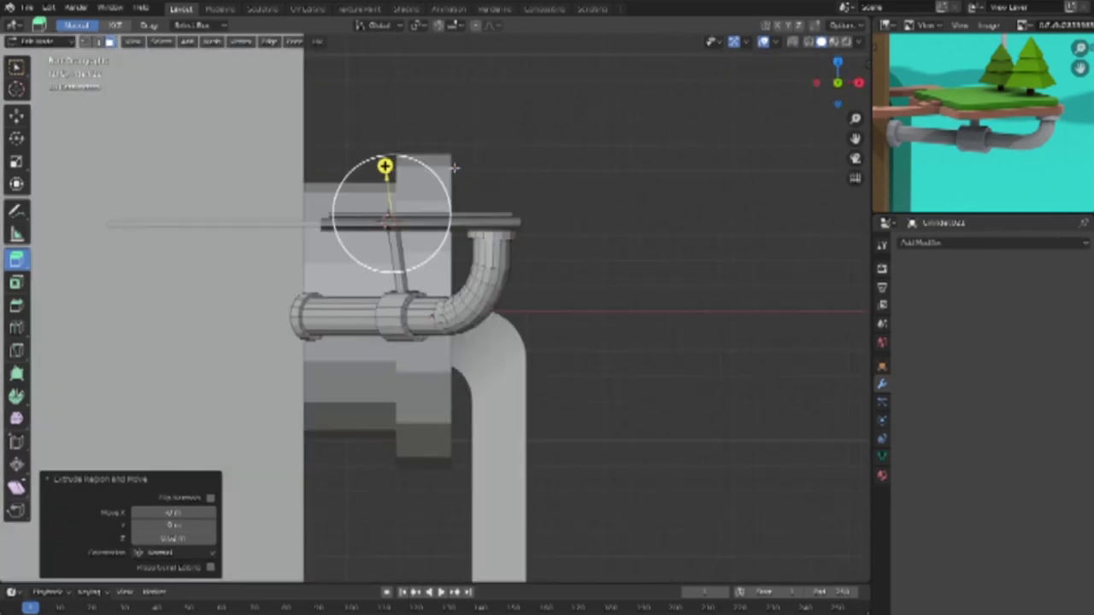
key(Tab)
key(shift+z)
key(Tab)
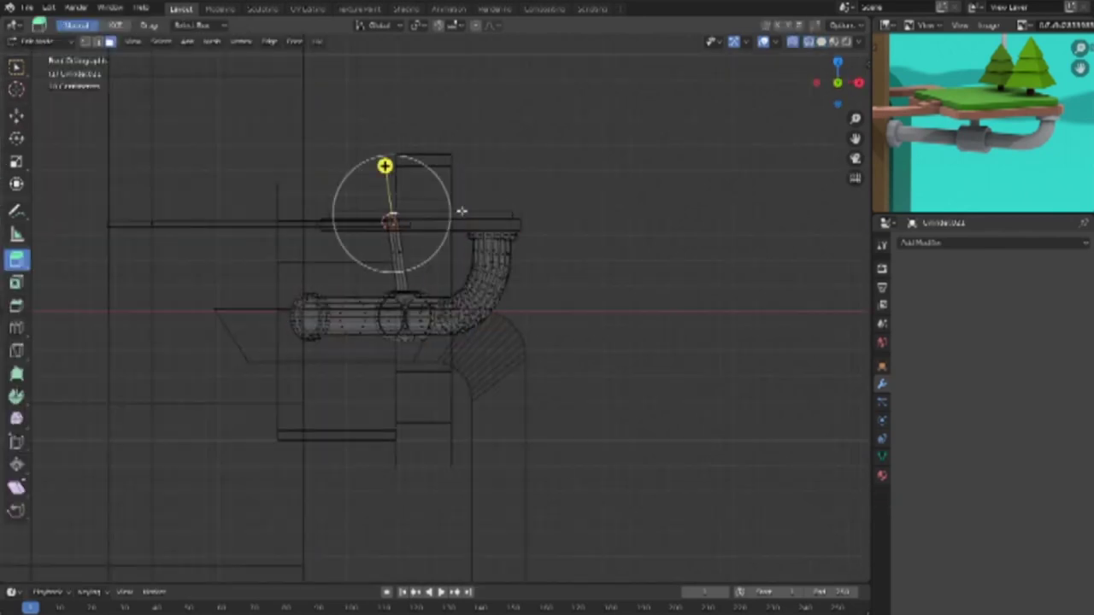
scroll(479, 188, up, 2)
key(w)
drag(330, 155, 405, 190)
key(1)
key(ctrl+l)
click(16, 114)
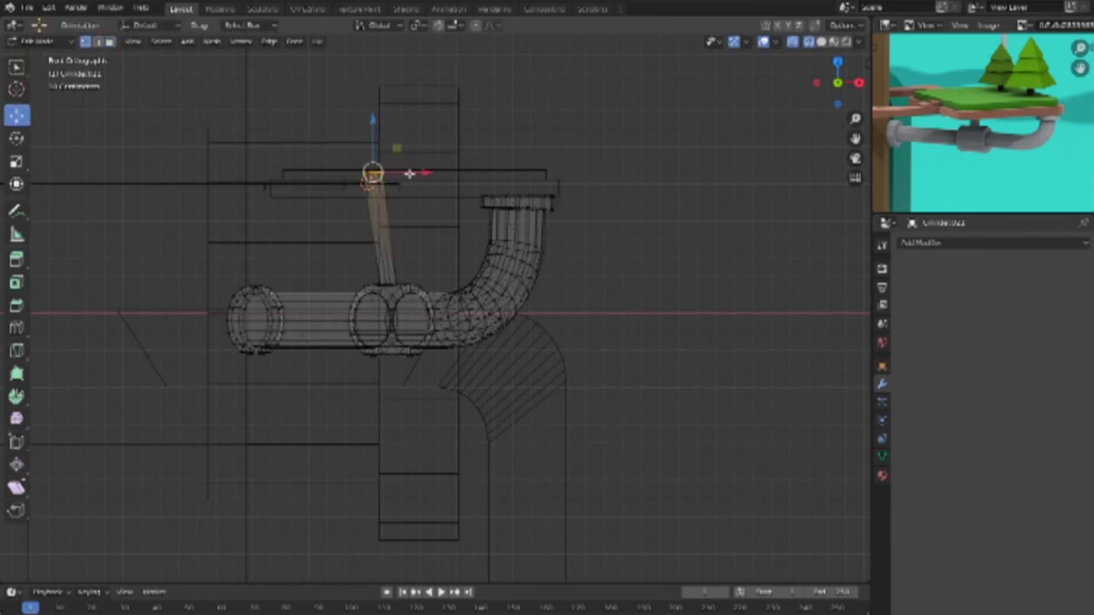
drag(404, 175, 435, 171)
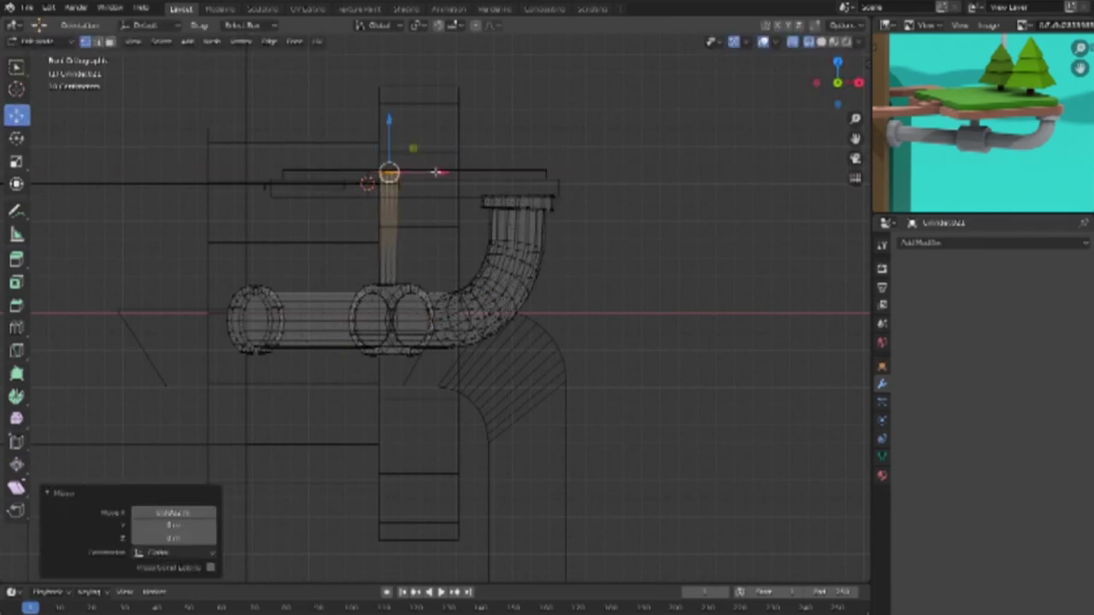
drag(395, 154, 393, 149)
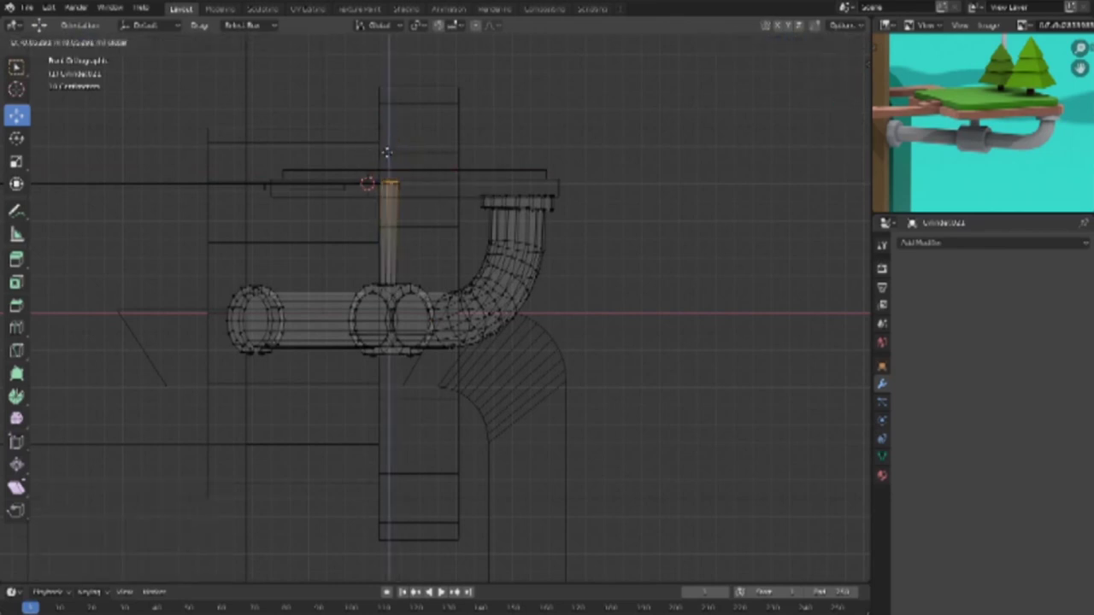
click(689, 398)
Step: Restore solid shading, return to Object Mode and frame the platform and pipe from the front
middle_drag(689, 398, 587, 464)
key(shift+z)
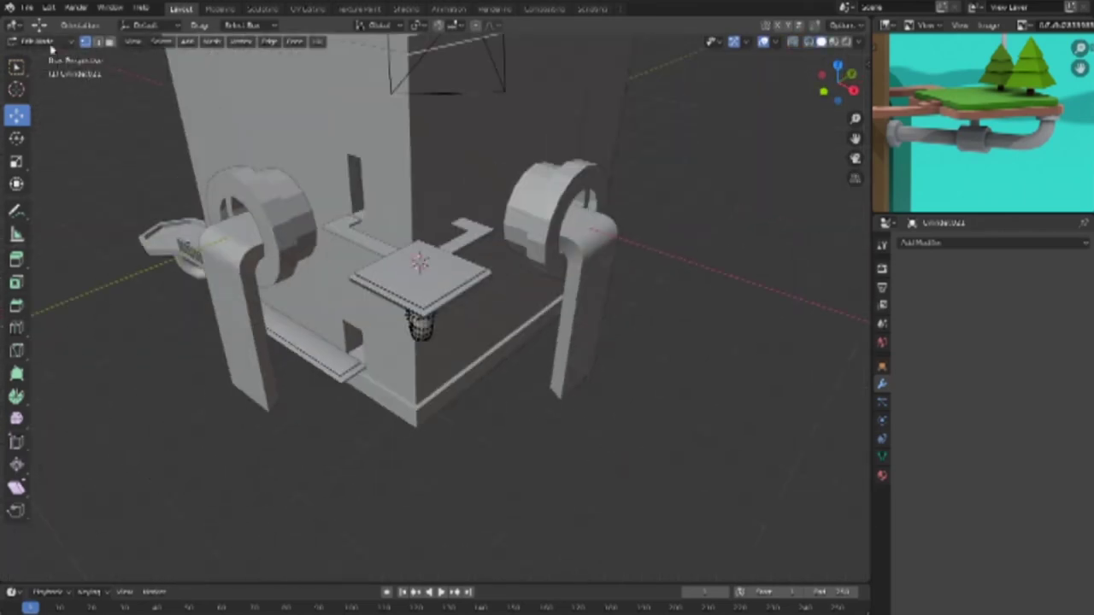
key(Tab)
key(KP_1)
key(KP_Decimal)
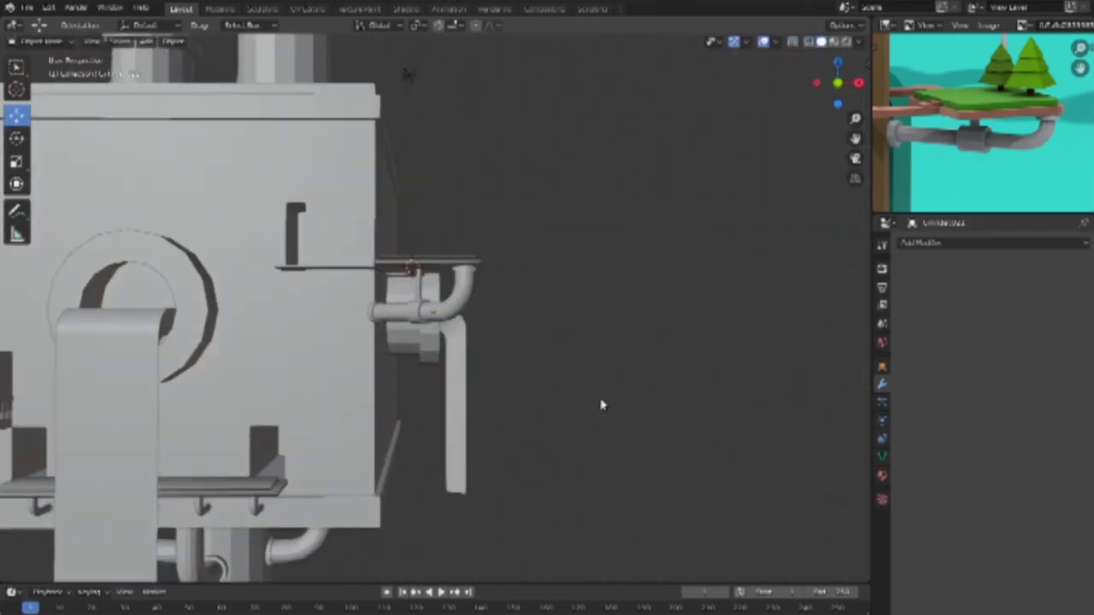
Step: Orbit and zoom around the building to inspect the platform propped on the pipe
middle_drag(598, 353, 601, 413)
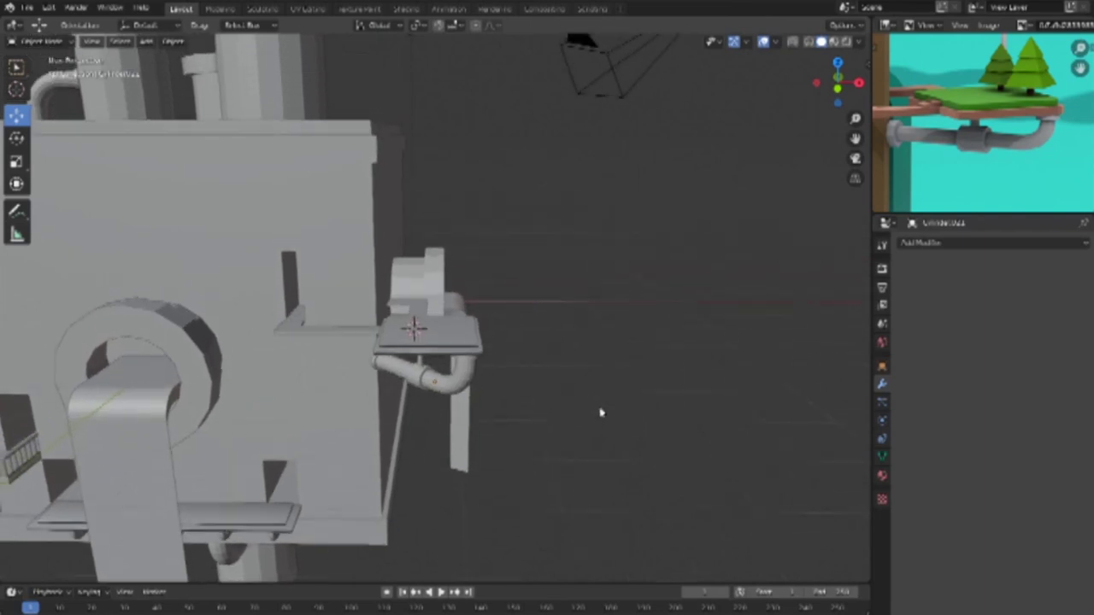
scroll(1031, 171, down, 2)
scroll(1031, 171, down, 2)
scroll(1031, 171, down, 2)
scroll(1031, 171, down, 2)
scroll(596, 354, down, 3)
scroll(593, 325, down, 3)
mouse_move(593, 325)
middle_down()
mouse_move(613, 368)
mouse_move(593, 316)
middle_up()
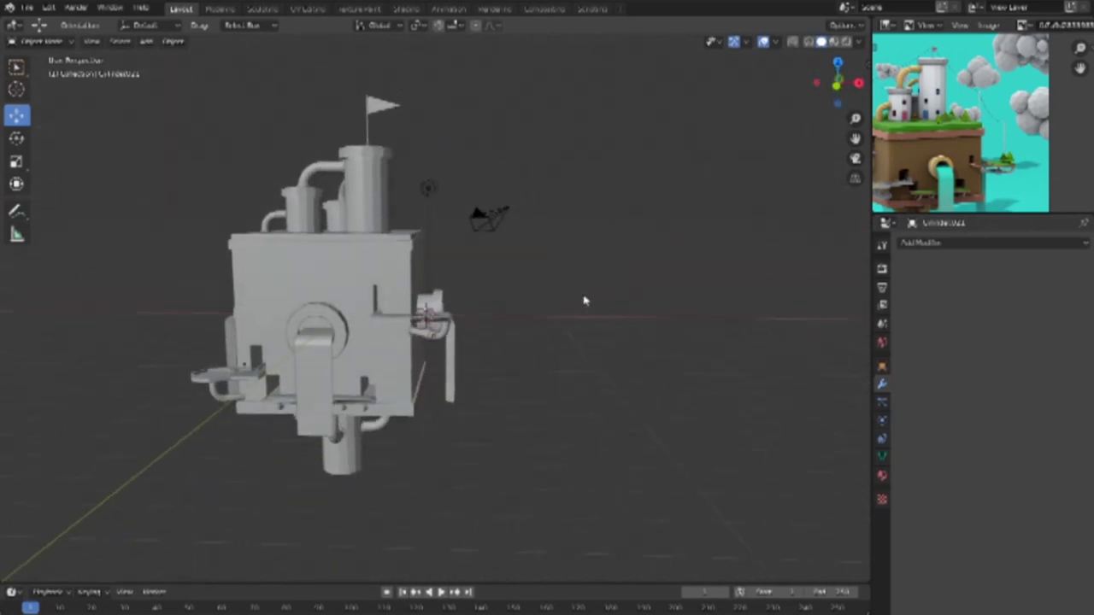
mouse_move(537, 433)
middle_down()
mouse_move(598, 427)
mouse_move(573, 414)
middle_up()
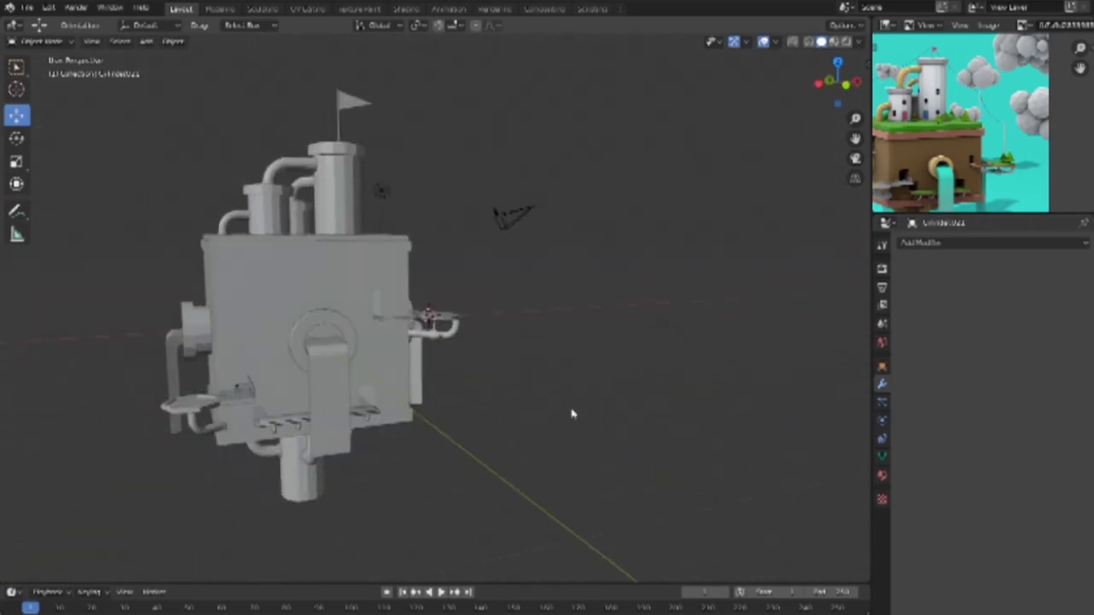
middle_drag(535, 375, 558, 376)
scroll(591, 447, up, 3)
mouse_move(591, 447)
middle_down()
mouse_move(561, 445)
mouse_move(567, 435)
mouse_move(527, 464)
middle_up()
scroll(650, 390, up, 2)
scroll(564, 407, down, 3)
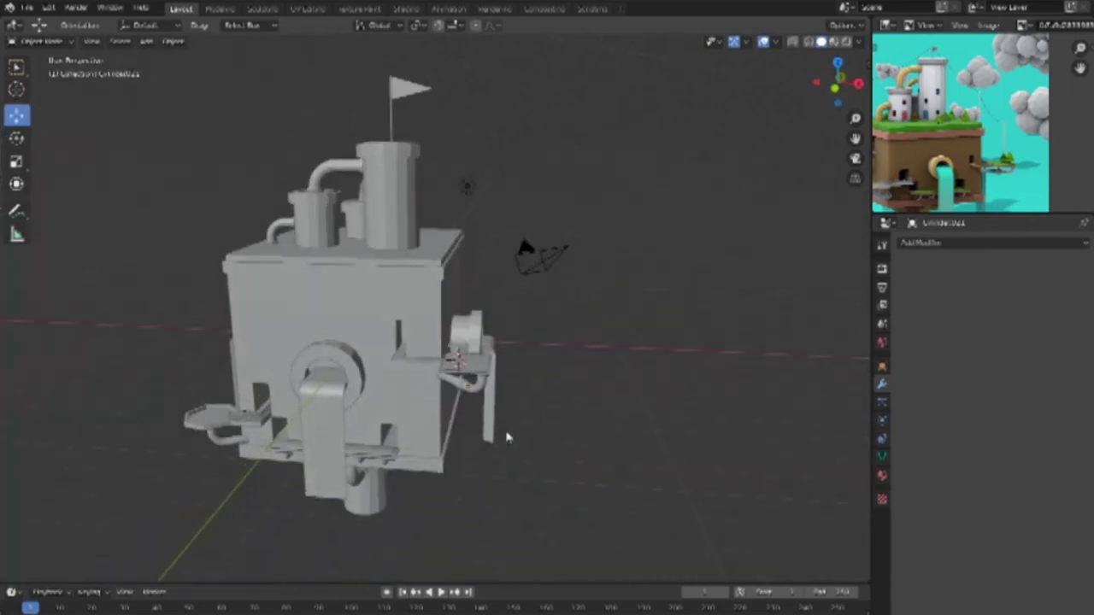
scroll(494, 422, up, 5)
mouse_move(635, 511)
middle_down()
mouse_move(662, 459)
mouse_move(698, 439)
mouse_move(705, 422)
mouse_move(695, 423)
middle_up()
scroll(694, 424, up, 1)
Step: Select the thin plank and move its end along X so it reaches the side platform
click(579, 325)
key(Tab)
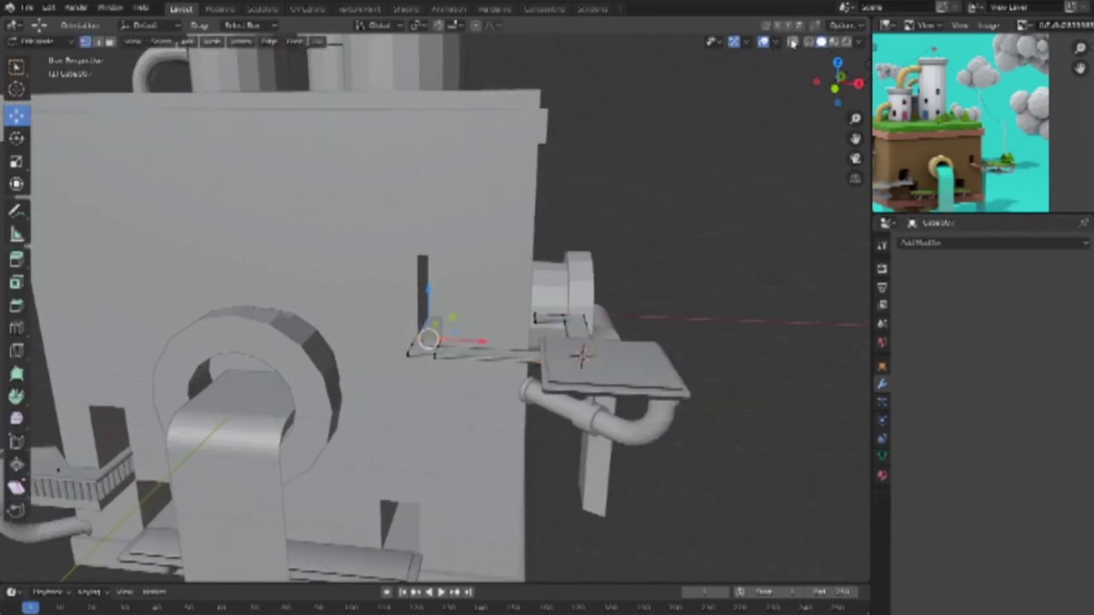
click(792, 43)
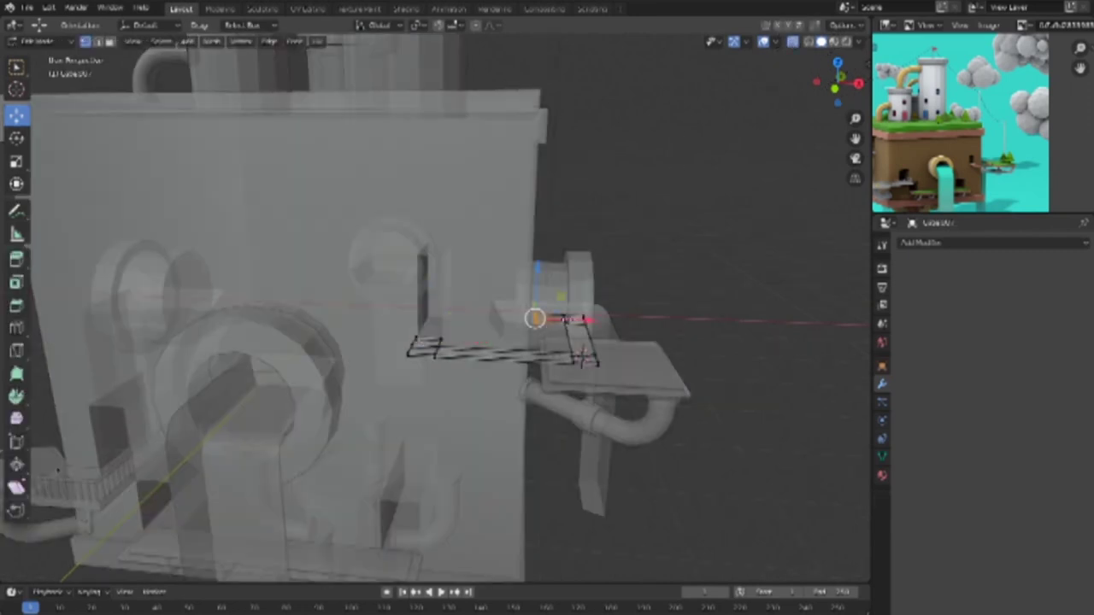
key(g)
key(x)
click(838, 70)
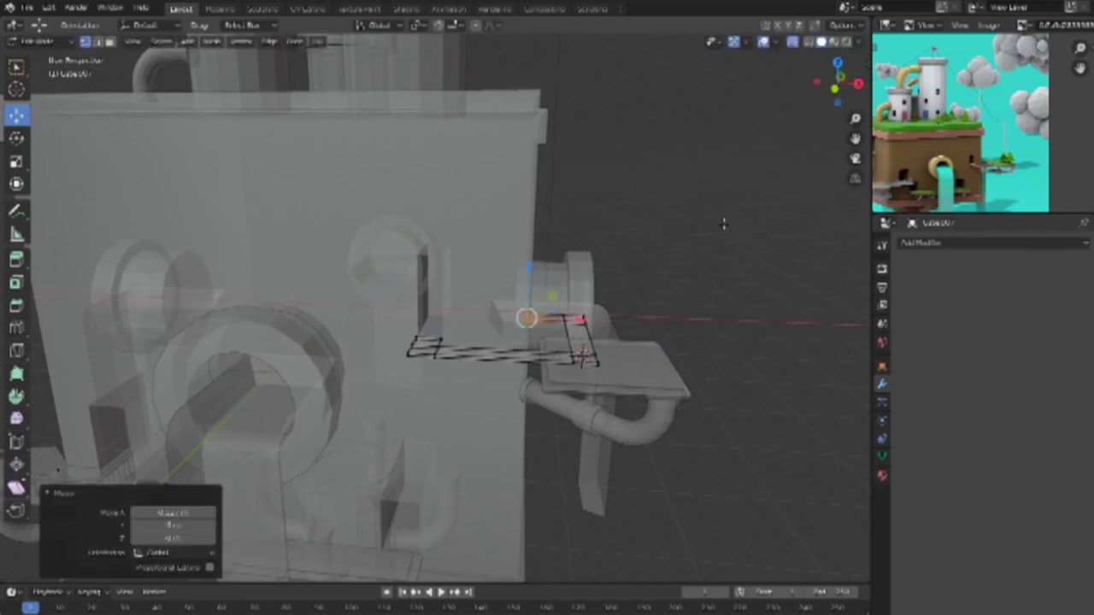
Step: Check the lengthened plank, then return to Object Mode with X-ray off and nothing selected
key(shift+z)
key(alt+z)
click(747, 247)
key(shift+z)
key(Home)
mouse_move(726, 239)
middle_down()
mouse_move(686, 239)
mouse_move(692, 247)
middle_up()
key(Tab)
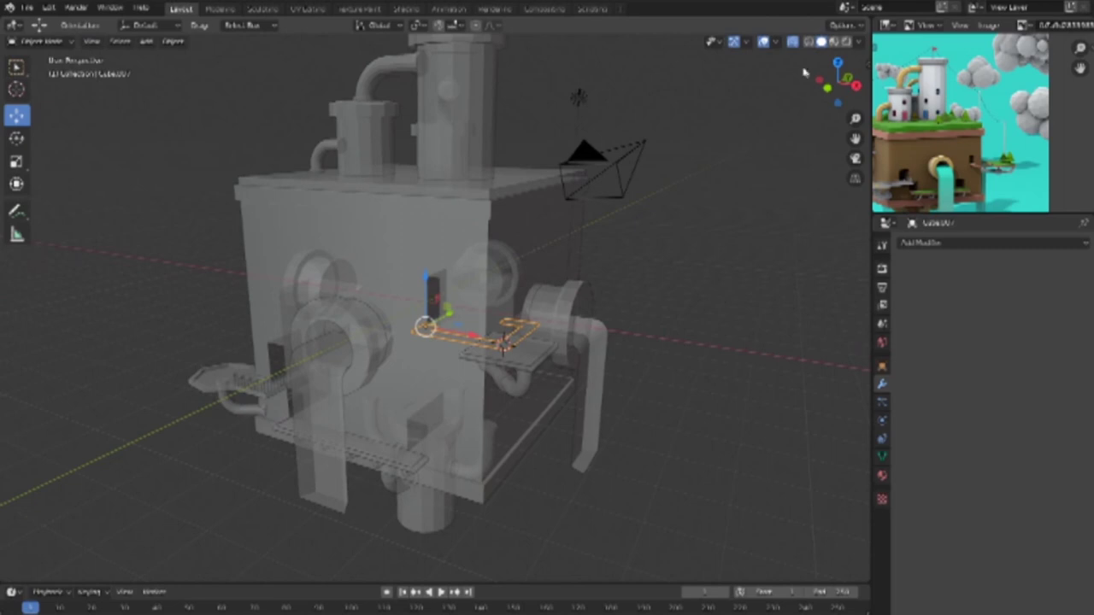
click(793, 43)
click(688, 398)
mouse_move(689, 398)
middle_down()
mouse_move(527, 370)
mouse_move(486, 345)
mouse_move(488, 327)
mouse_move(660, 387)
mouse_move(671, 379)
mouse_move(624, 383)
mouse_move(608, 351)
middle_up()
scroll(601, 385, up, 4)
scroll(601, 385, down, 3)
scroll(527, 371, up, 2)
Step: From the side orthographic view, add a cube mesh above the side platform
scroll(661, 387, down, 2)
scroll(608, 352, up, 2)
scroll(608, 351, up, 2)
key(KP_1)
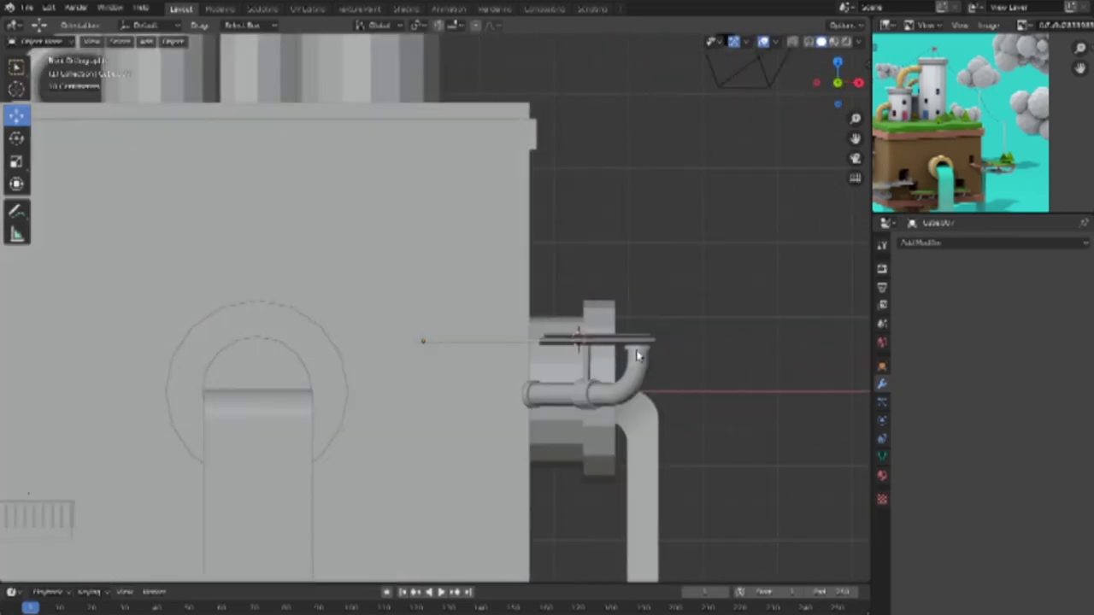
key(KP_7)
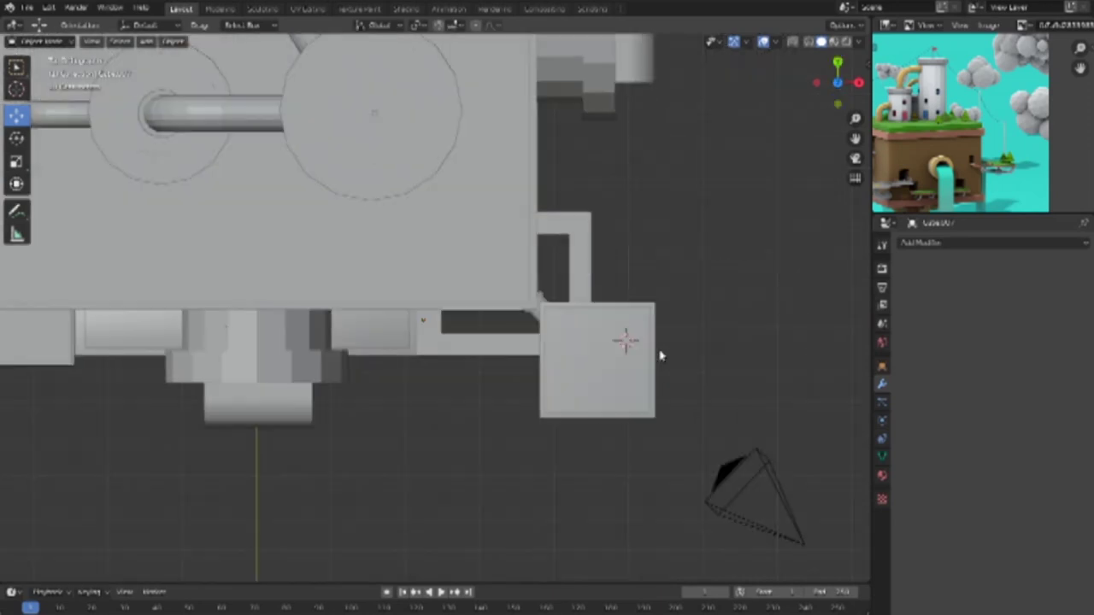
key(KP_3)
key(shift+a)
mouse_move(591, 350)
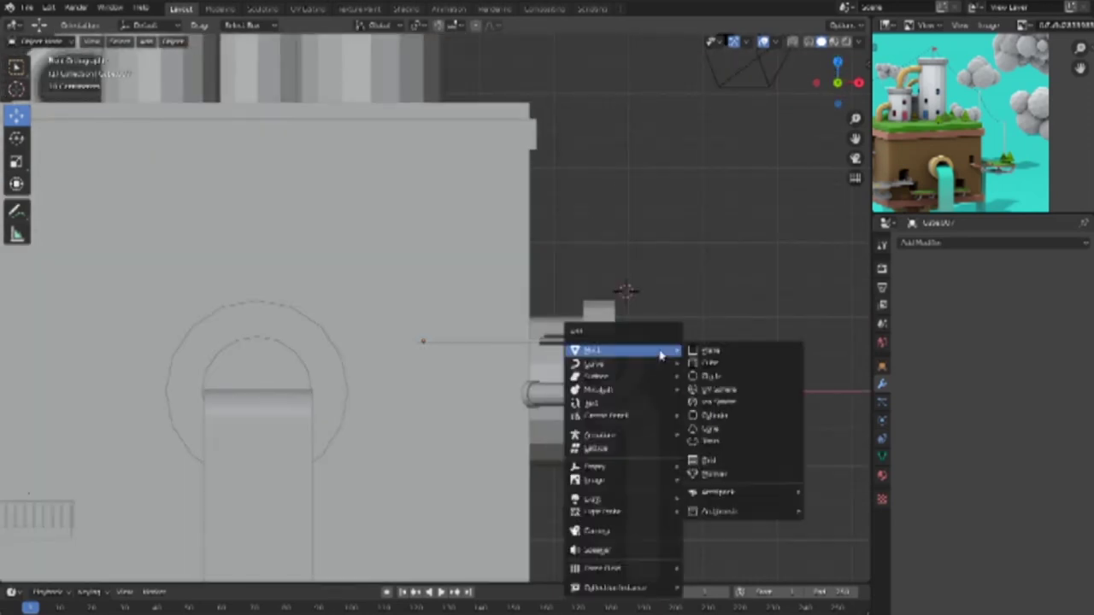
click(731, 364)
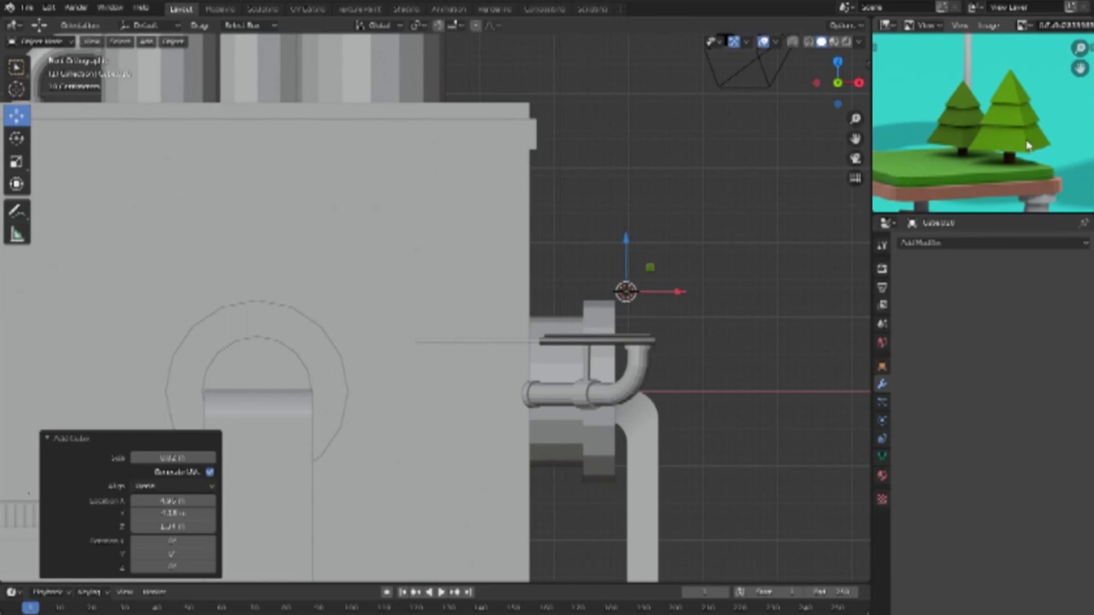
Step: Scale the new cube down to a small block beside the platform's outer corner
mouse_move(566, 305)
middle_down()
mouse_move(507, 342)
mouse_move(500, 369)
mouse_move(530, 418)
middle_up()
key(s)
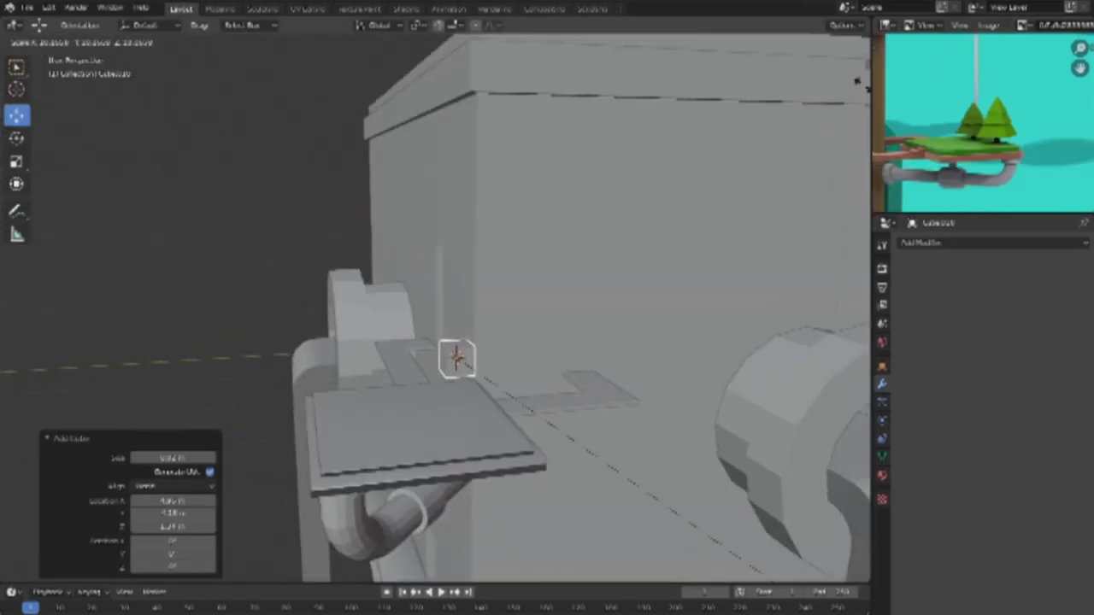
click(563, 395)
mouse_move(562, 395)
middle_down()
mouse_move(659, 398)
mouse_move(650, 410)
middle_up()
scroll(649, 410, up, 2)
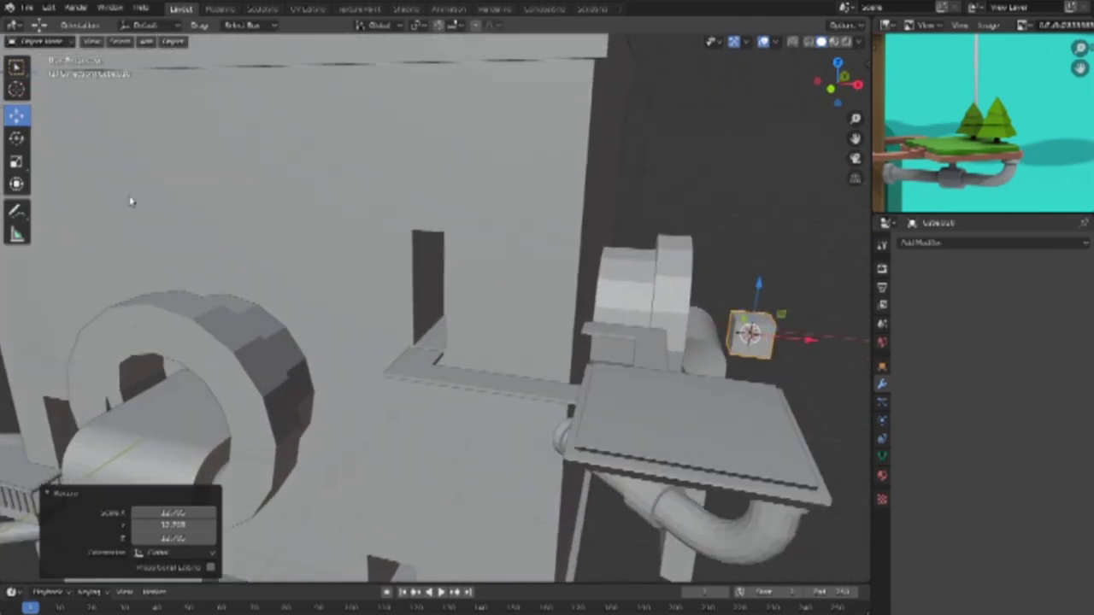
key(Tab)
Step: Scale the cube's top face down toward a point, turning the cube into a pyramid
click(16, 304)
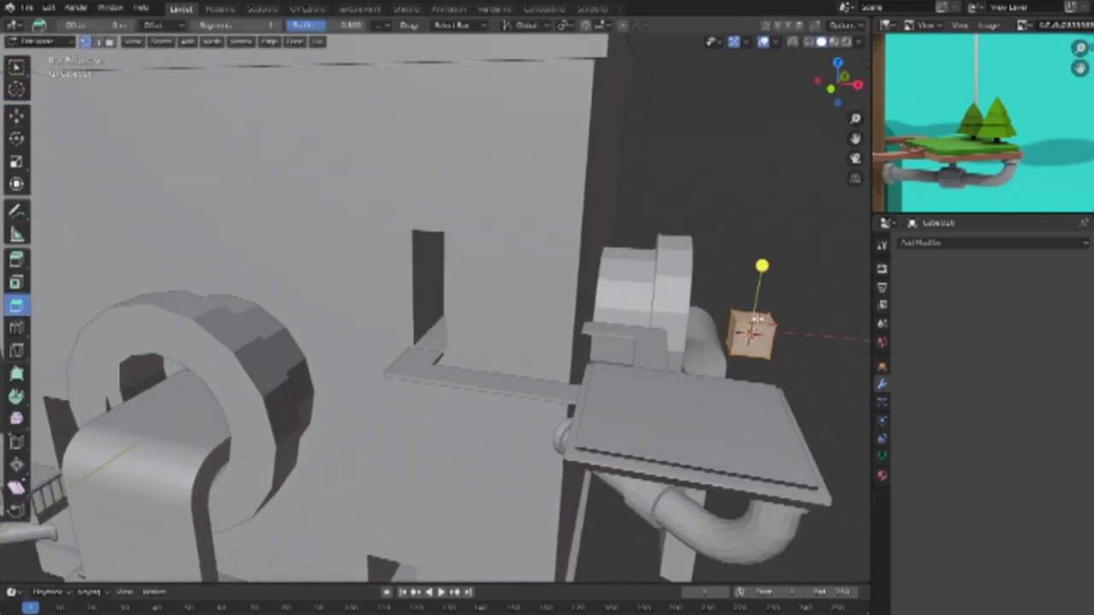
click(108, 45)
click(750, 330)
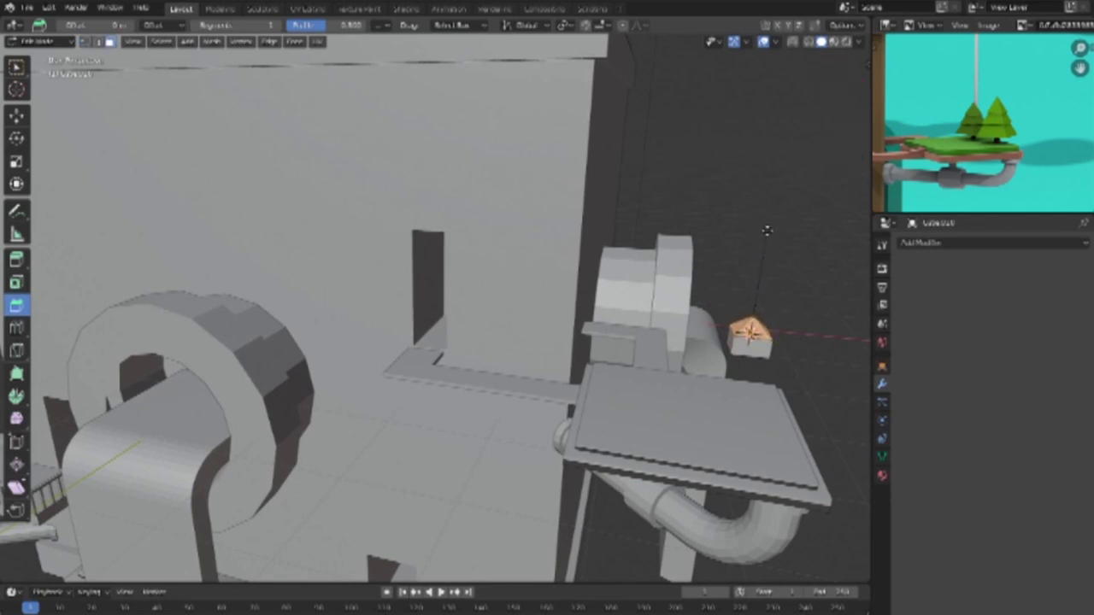
drag(767, 230, 785, 352)
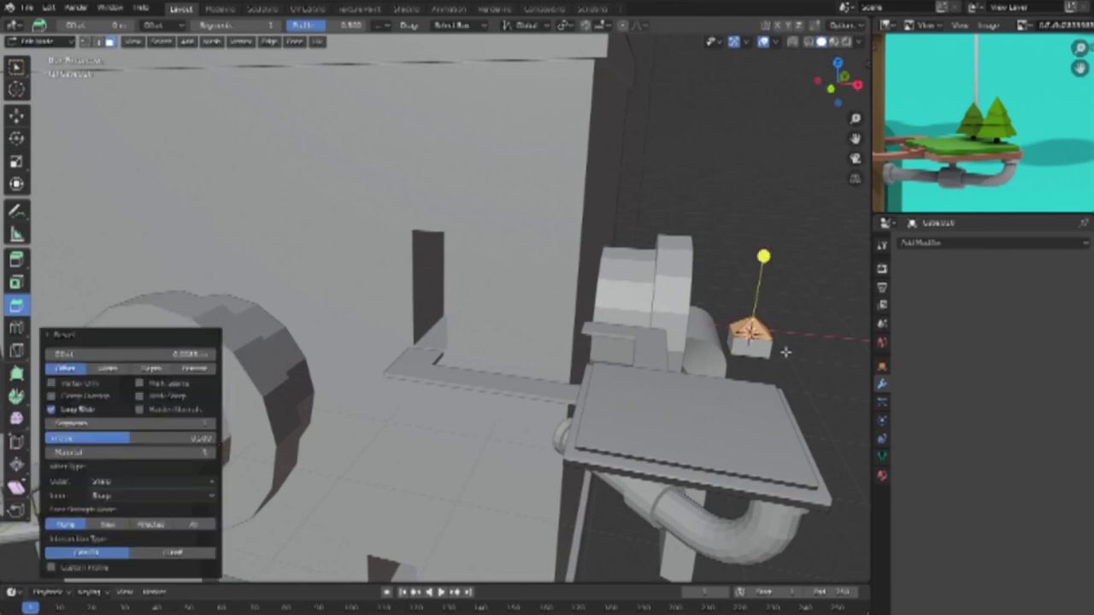
key(ctrl+z)
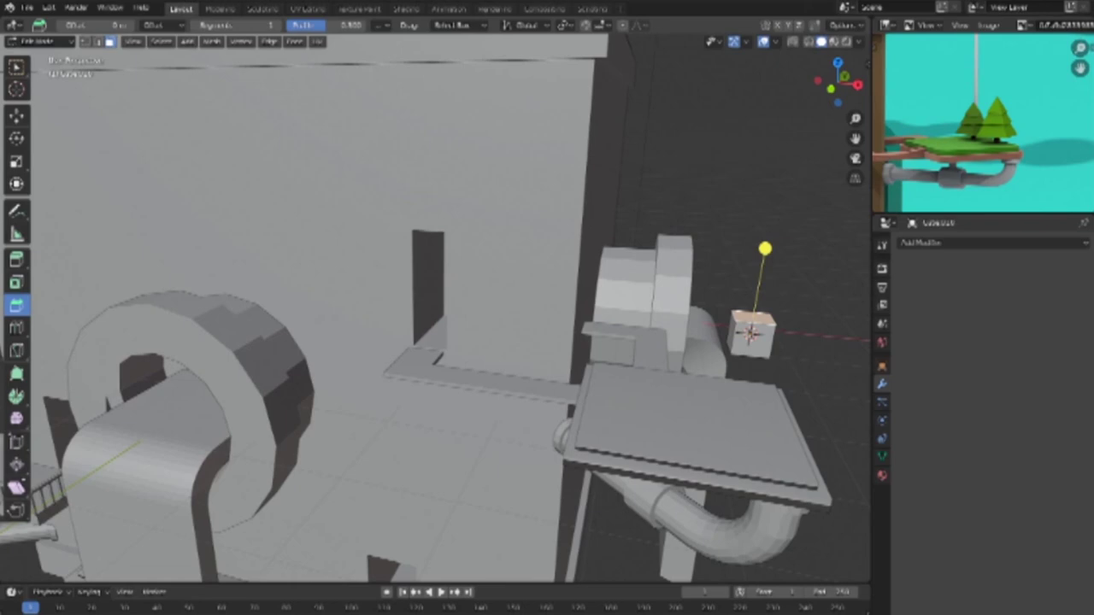
key(s)
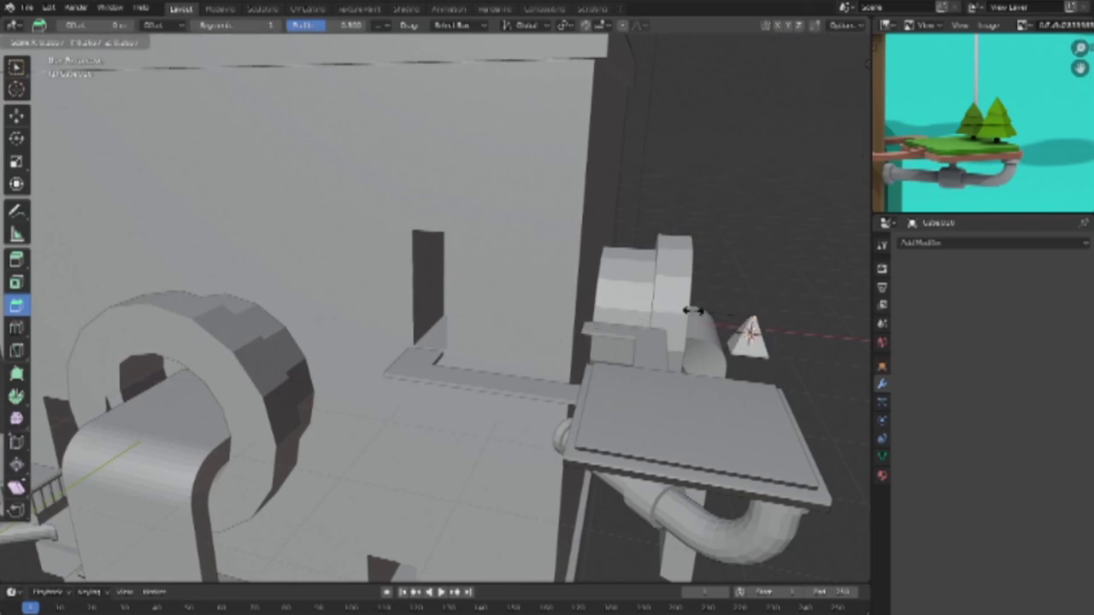
click(702, 311)
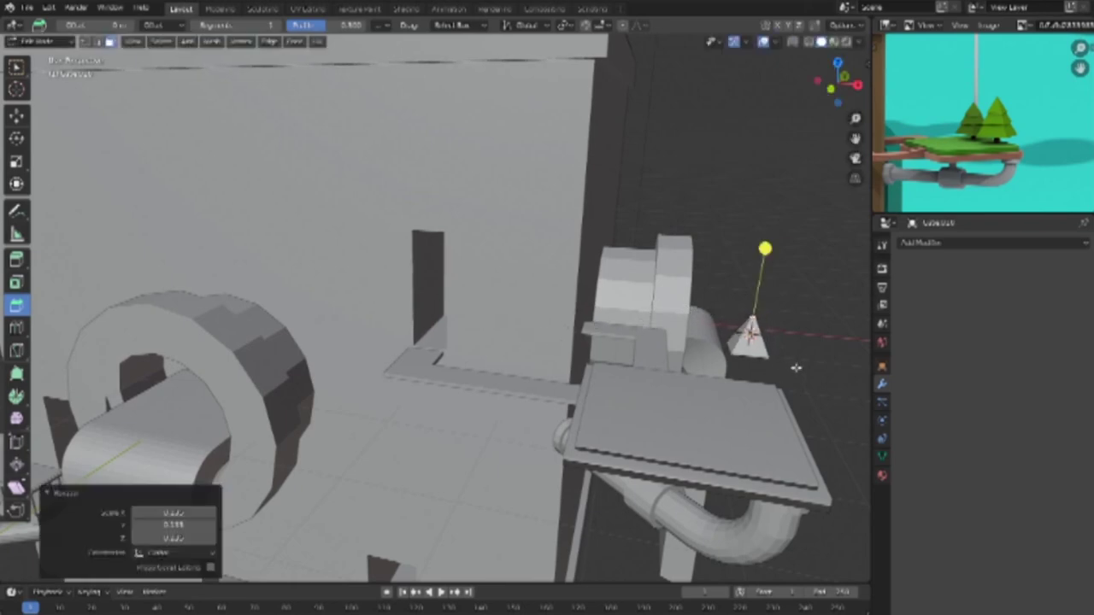
click(797, 367)
middle_drag(797, 372, 812, 331)
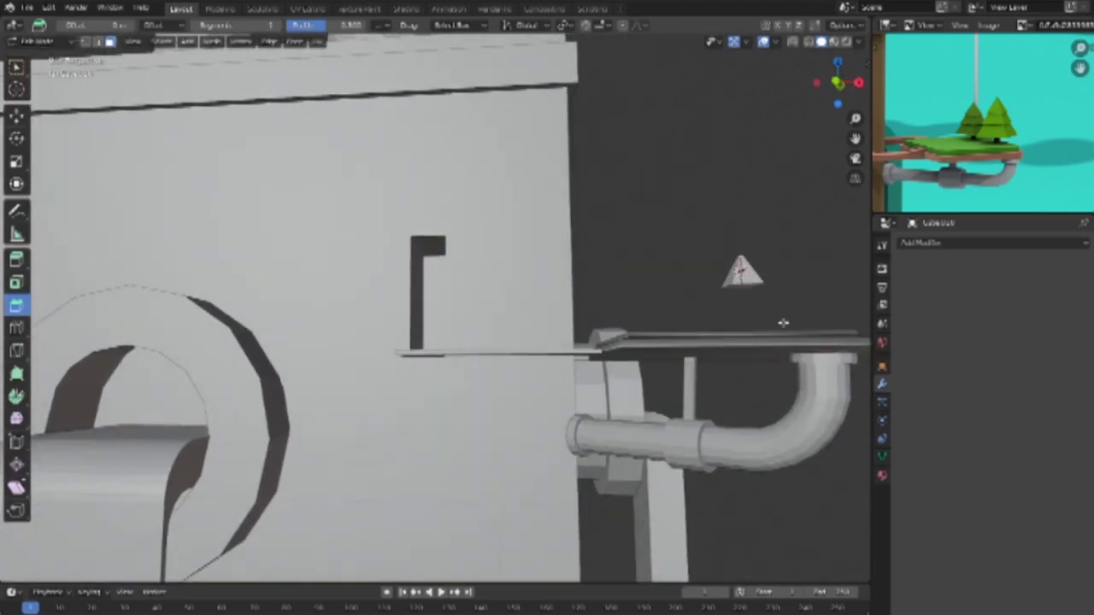
Step: Inset the pyramid's bottom face, extrude it downward and widen it into a second tier
click(15, 282)
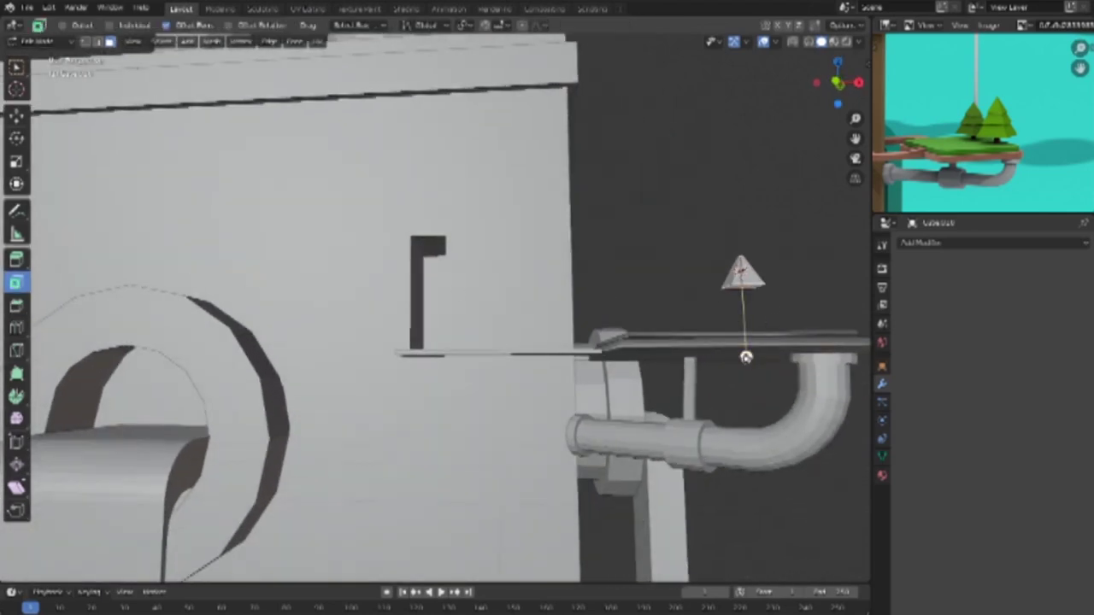
drag(746, 359, 756, 393)
mouse_move(743, 325)
mouse_down()
mouse_move(757, 359)
mouse_move(799, 356)
mouse_up()
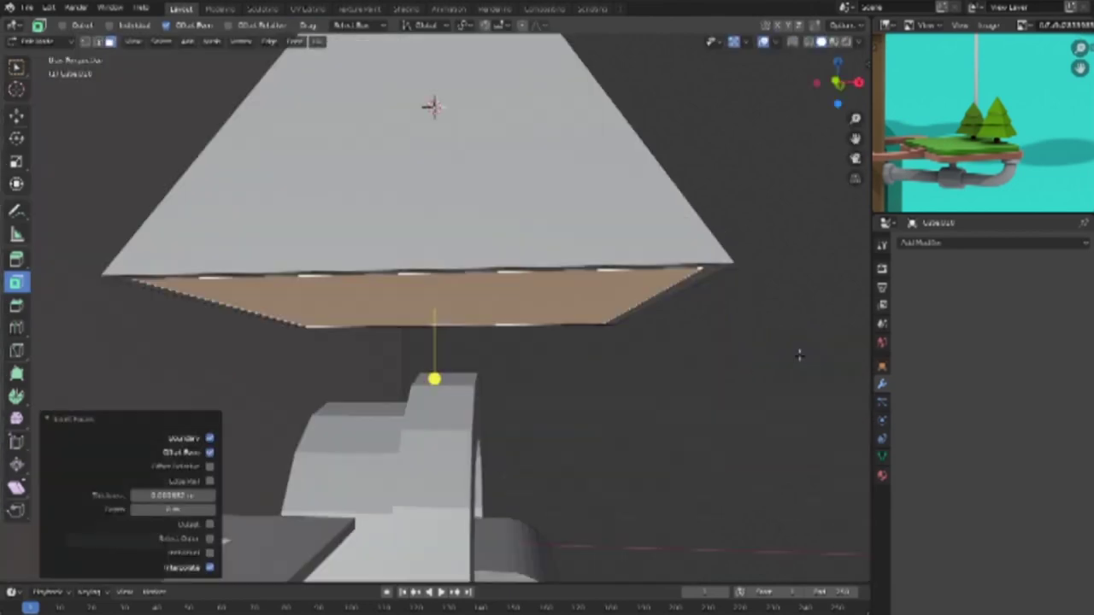
scroll(591, 359, down, 3)
click(16, 259)
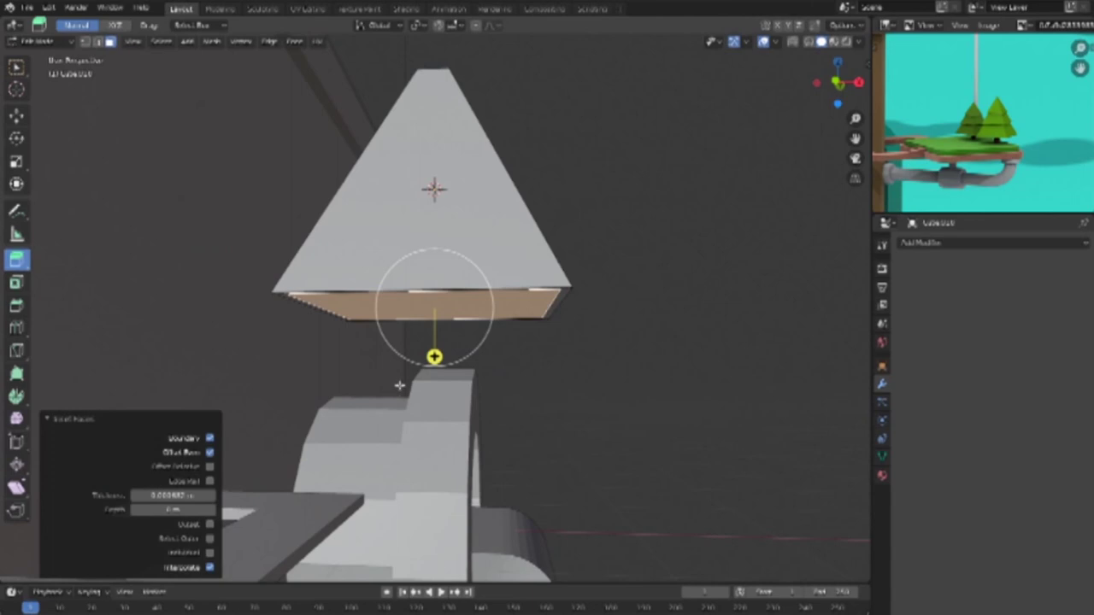
drag(434, 357, 453, 461)
key(s)
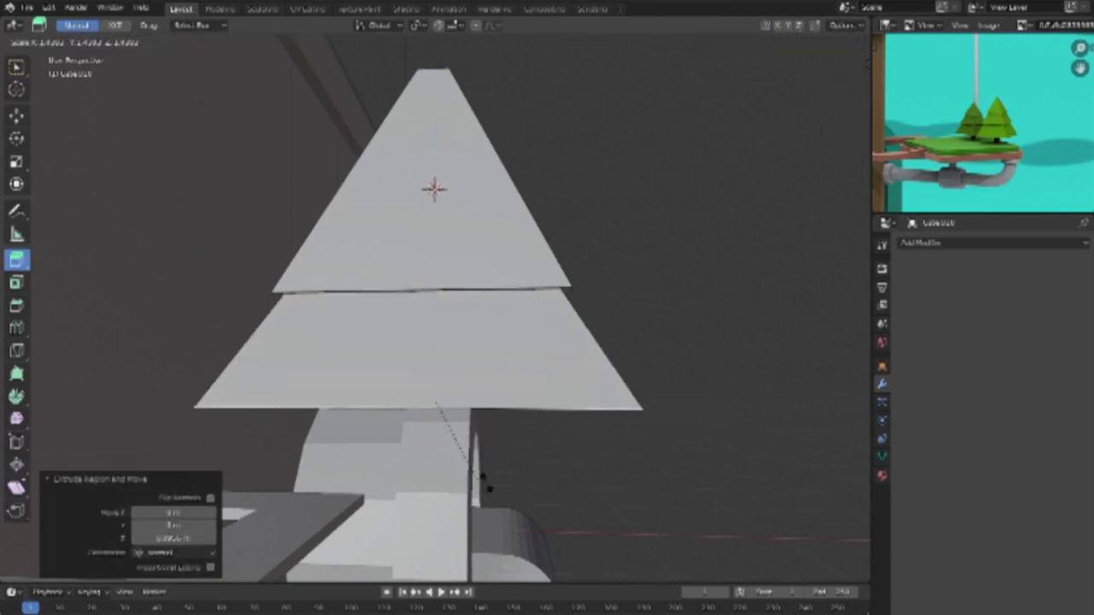
click(484, 478)
scroll(591, 475, down, 3)
mouse_move(591, 476)
middle_down()
mouse_move(650, 461)
mouse_move(636, 463)
middle_up()
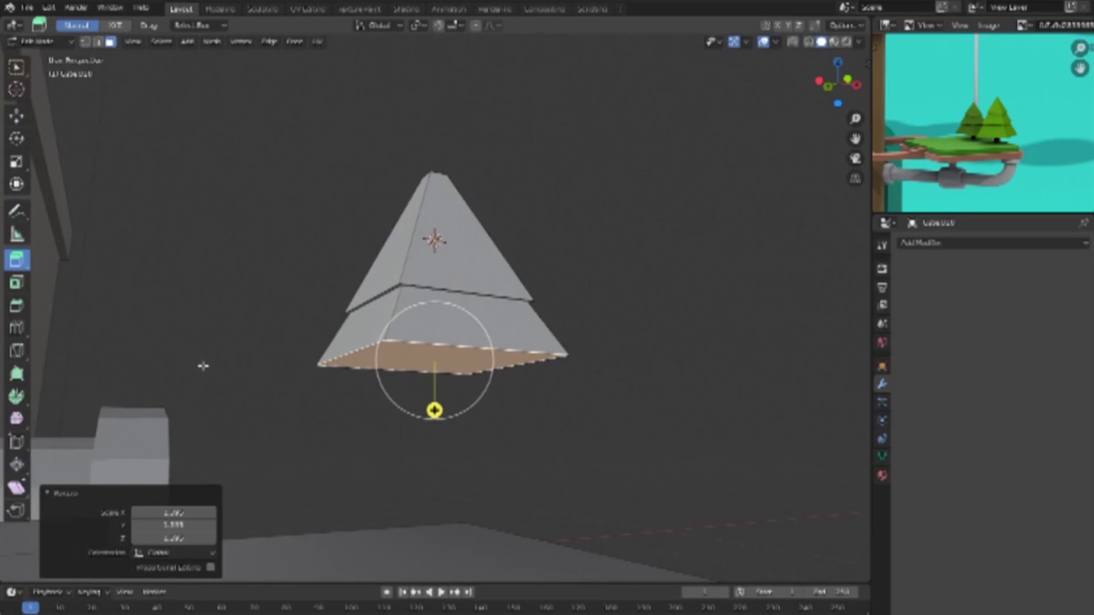
Step: Inset and extrude the new bottom face again to form a wider third tier
key(i)
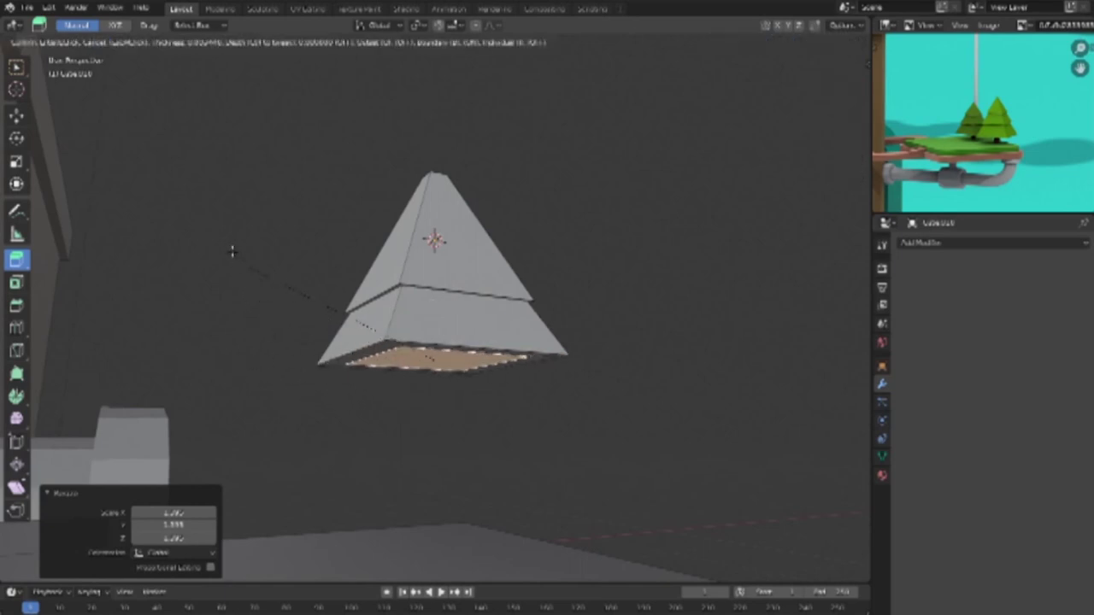
click(232, 250)
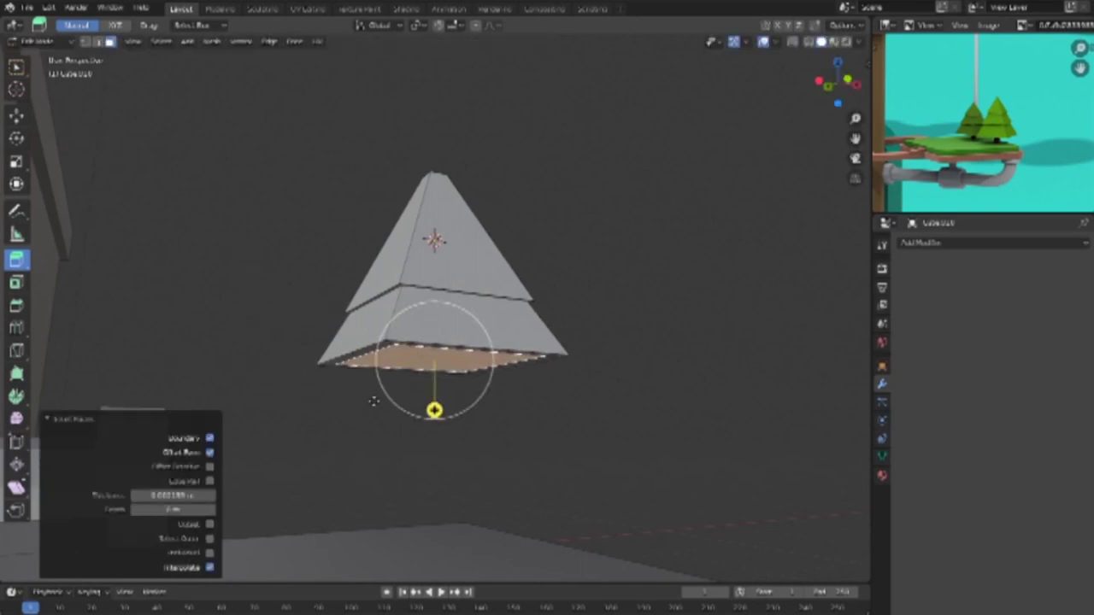
key(e)
click(384, 439)
key(e)
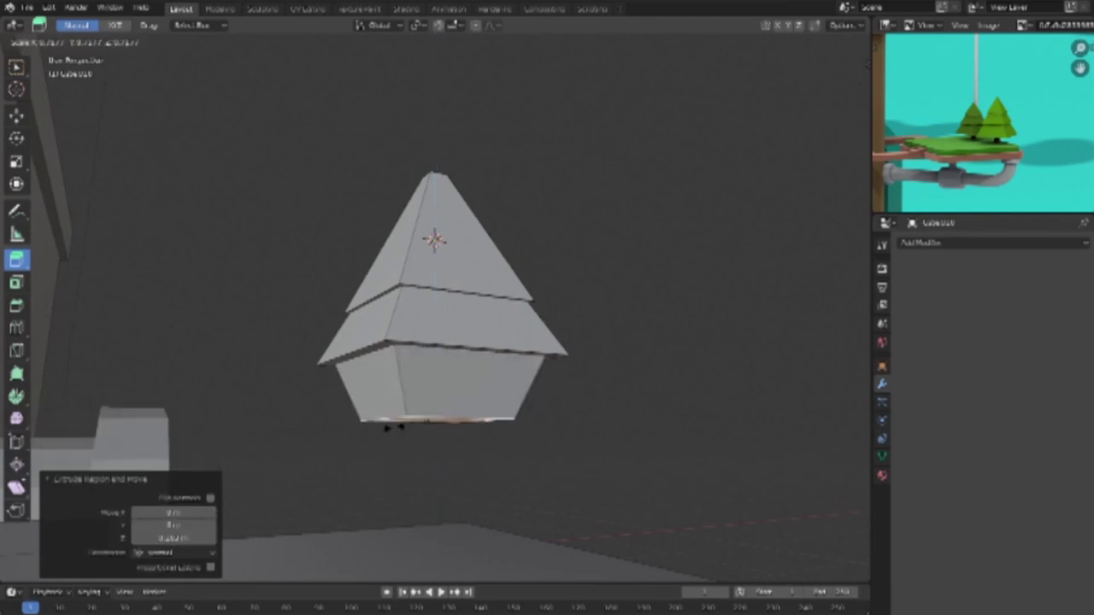
click(367, 436)
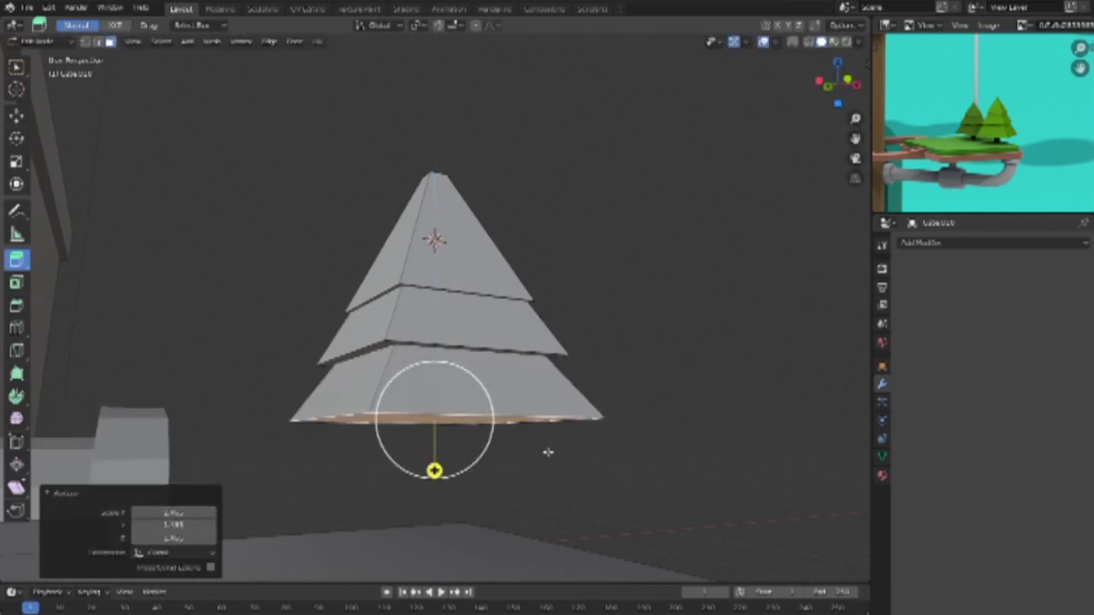
scroll(546, 451, down, 5)
mouse_move(557, 415)
middle_down()
mouse_move(581, 390)
mouse_move(534, 379)
mouse_move(504, 316)
middle_up()
click(504, 316)
key(s)
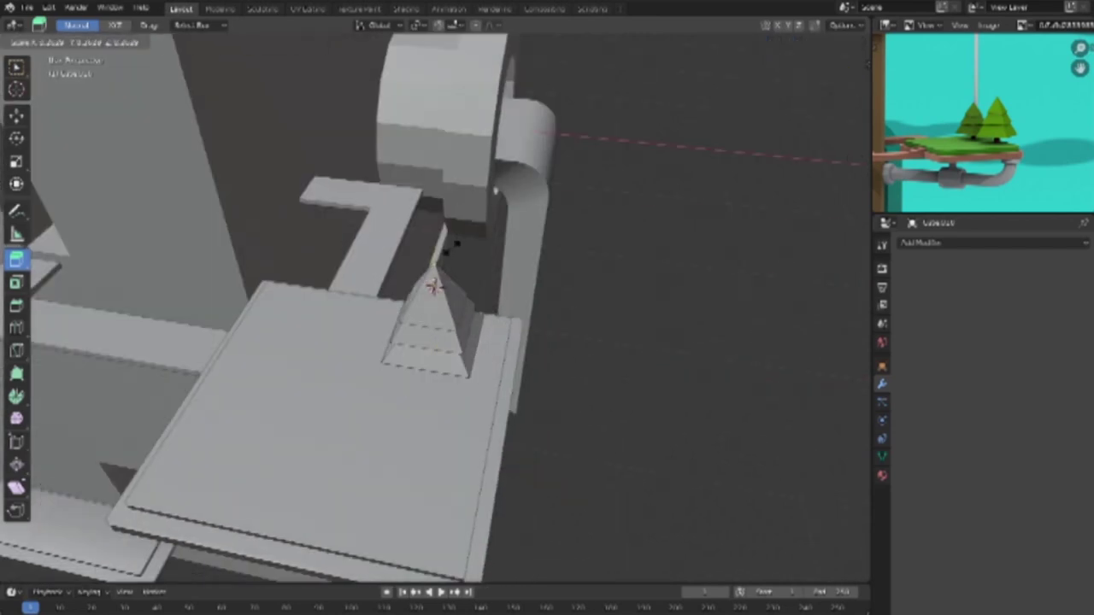
Step: Confirm the resized pine tier and orbit to view the tower and side platform
click(443, 243)
click(603, 415)
mouse_move(606, 408)
middle_down()
mouse_move(642, 382)
mouse_move(730, 391)
middle_up()
scroll(524, 361, down, 3)
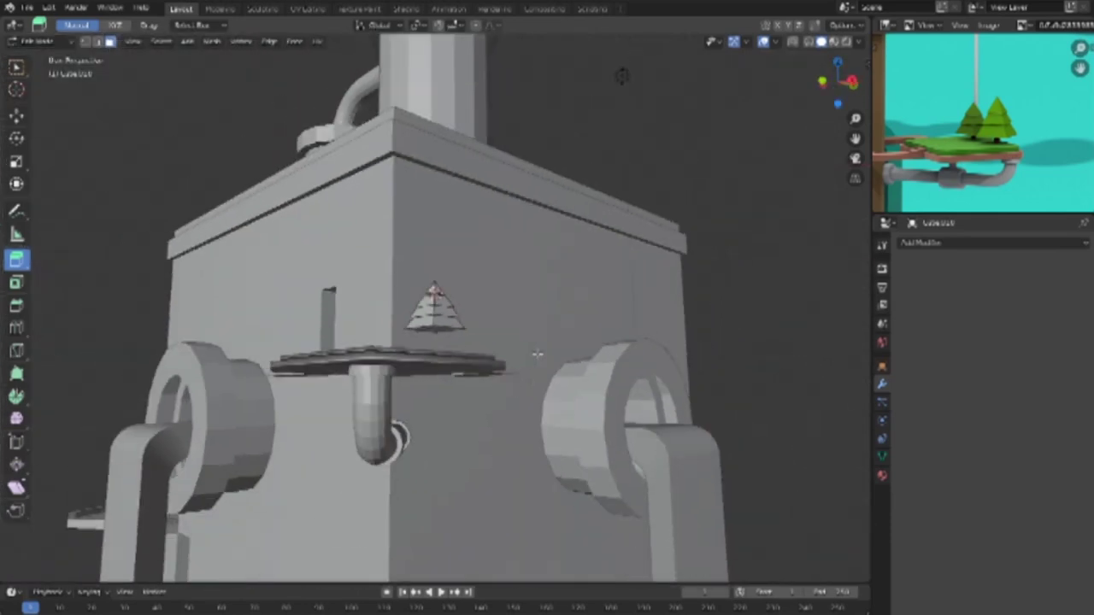
scroll(525, 362, down, 2)
middle_drag(525, 362, 685, 398)
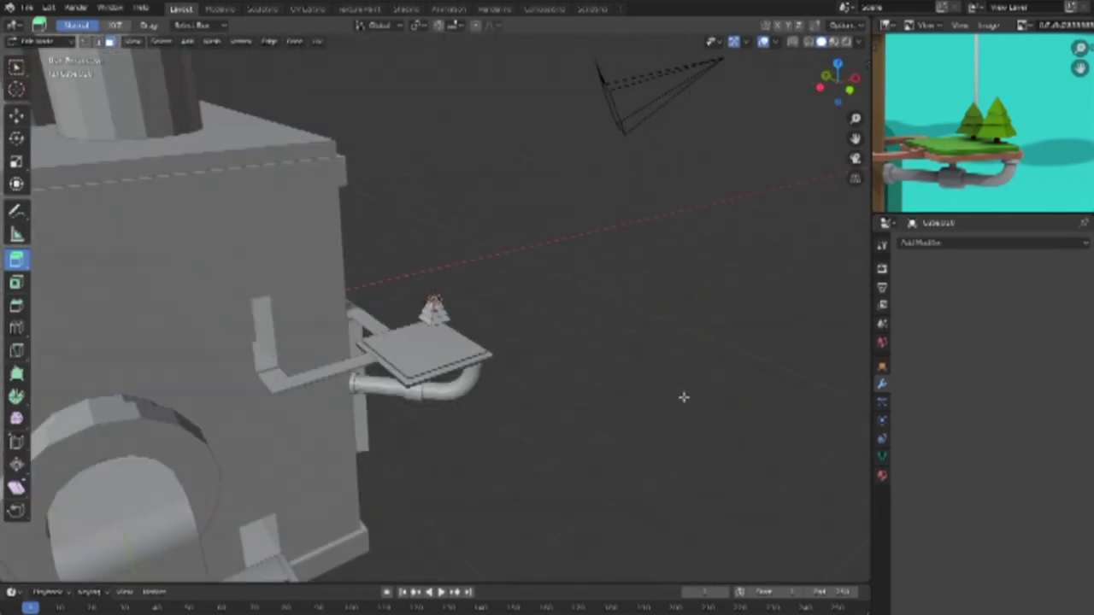
Step: In Object Mode, add a cube and scale it into a tall thin trunk
key(shift+a)
key(Tab)
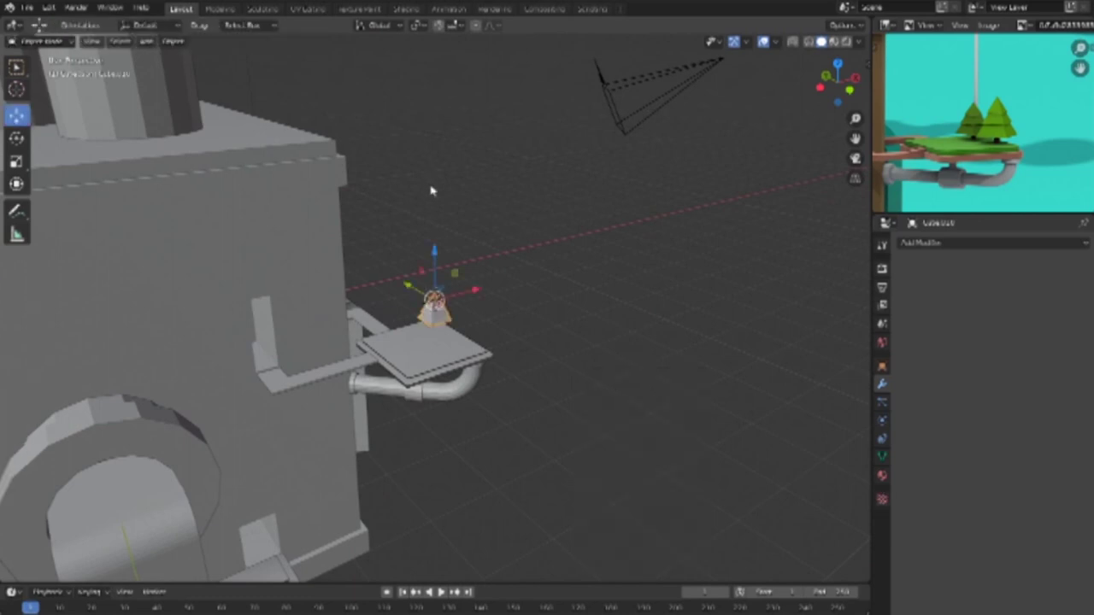
key(shift+a)
click(564, 256)
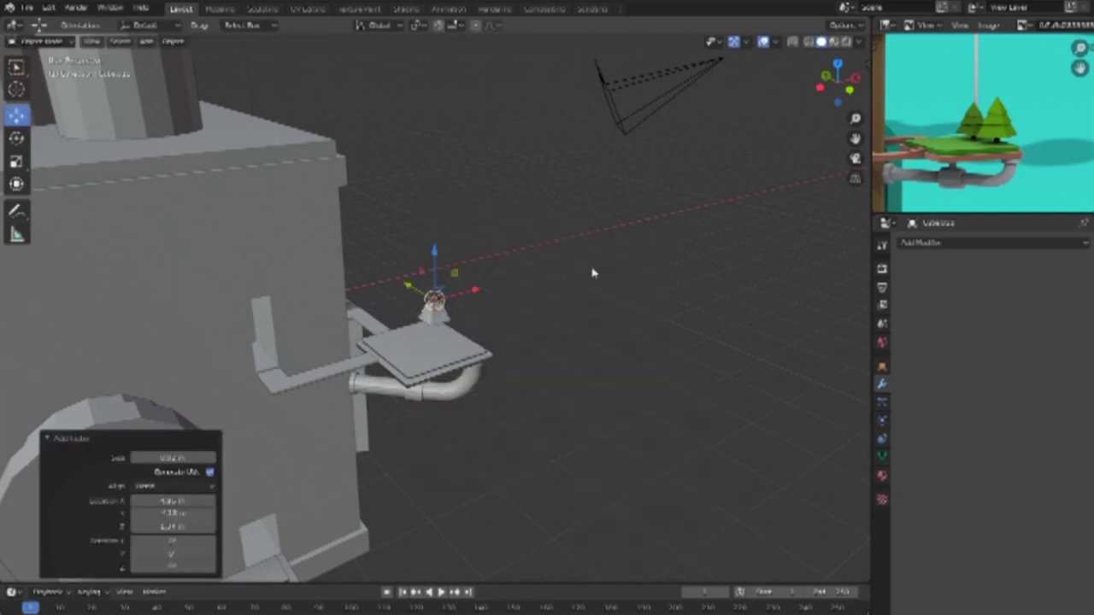
key(s)
click(675, 244)
key(s)
key(z)
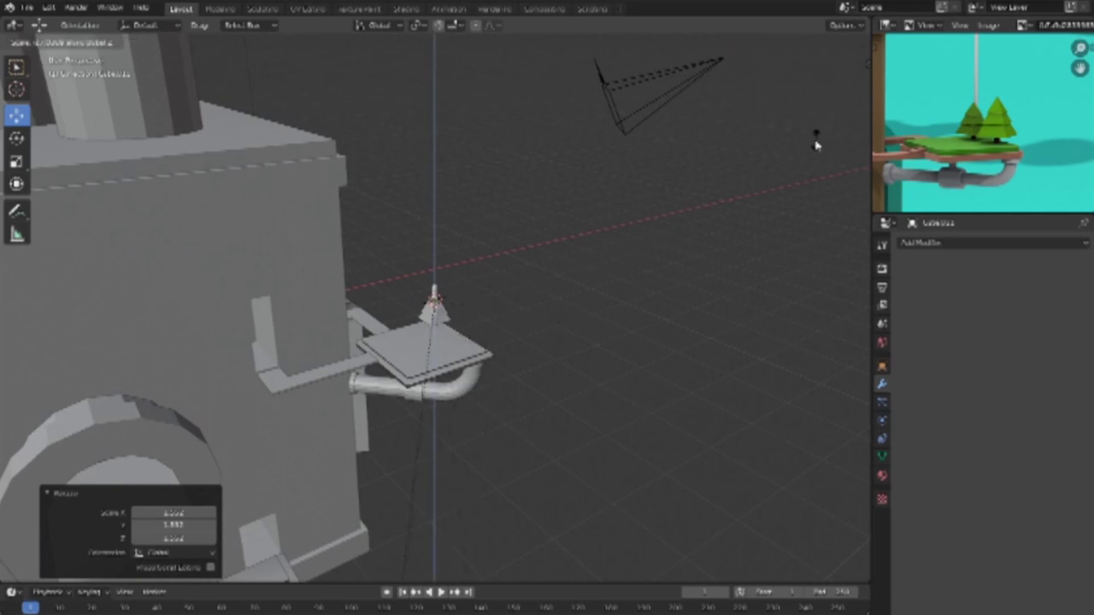
click(816, 145)
Step: In front view, move the trunk vertically so it sits beneath the pine
key(KP_1)
key(g)
key(z)
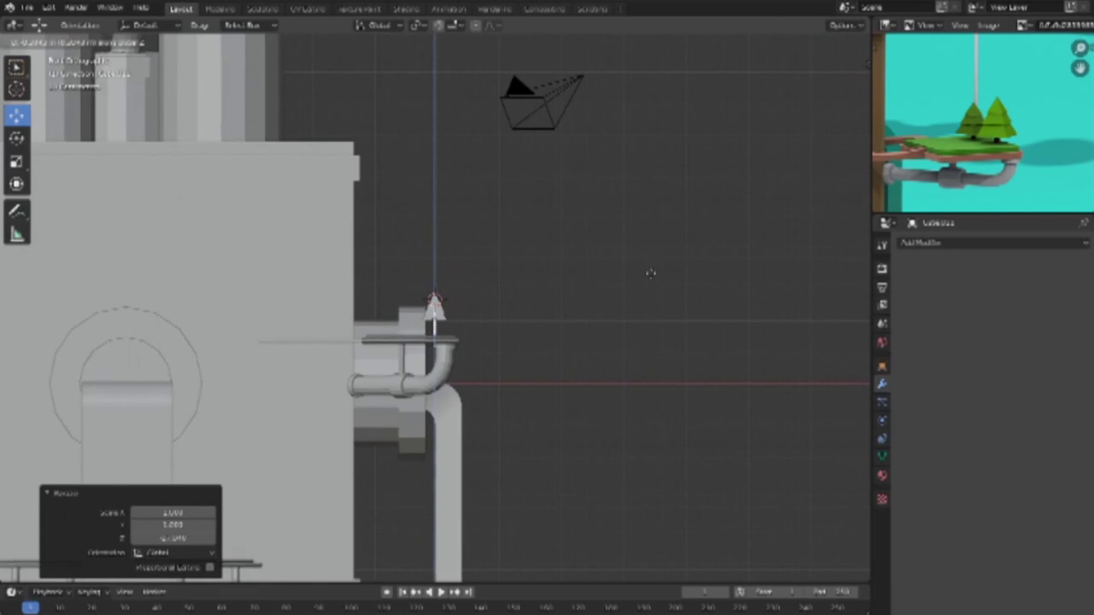
click(651, 275)
mouse_move(658, 451)
middle_down()
mouse_move(541, 456)
mouse_move(532, 420)
mouse_move(581, 380)
mouse_move(683, 401)
mouse_move(498, 384)
middle_up()
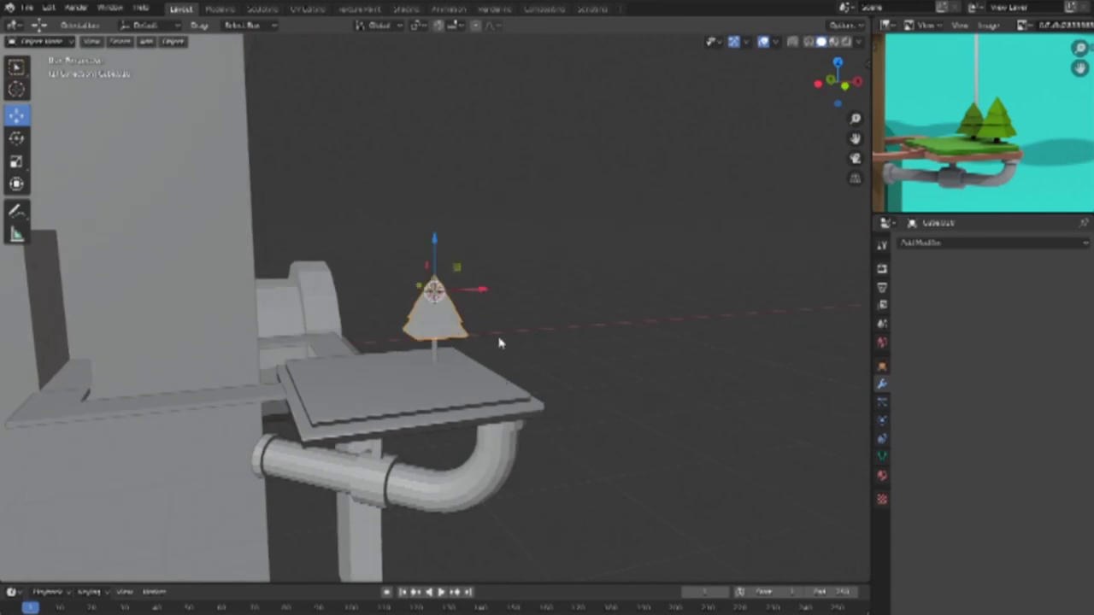
Step: Raise the tree crown vertically to sit on top of the trunk
key(g)
key(z)
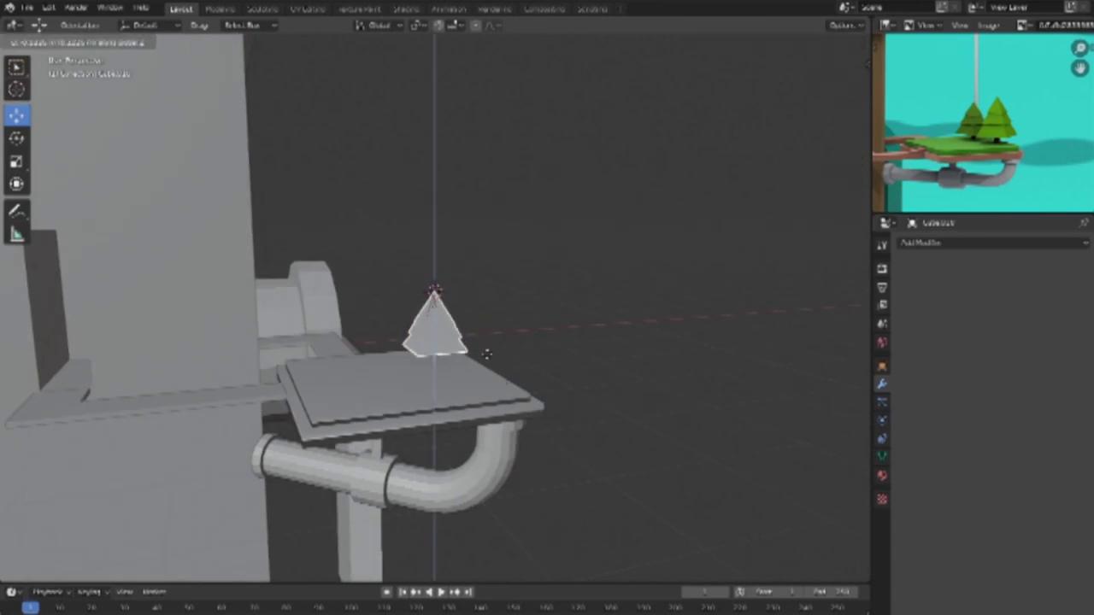
click(579, 371)
middle_drag(647, 444, 468, 401)
scroll(534, 414, up, 2)
Step: Scale down the whole tree and lower it onto the square side platform
key(s)
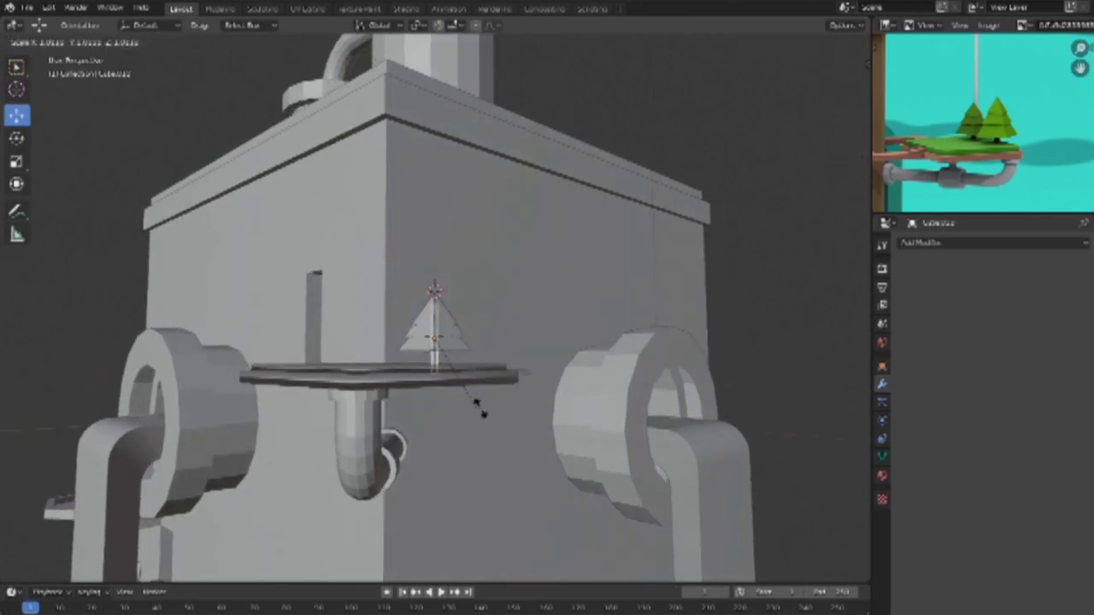
click(506, 411)
key(s)
key(z)
right_click(475, 389)
key(g)
key(z)
click(475, 389)
mouse_move(781, 366)
middle_down()
mouse_move(625, 379)
mouse_move(691, 410)
mouse_move(622, 391)
middle_up()
Step: Switch to top view in wireframe and select the pine tree
key(KP_7)
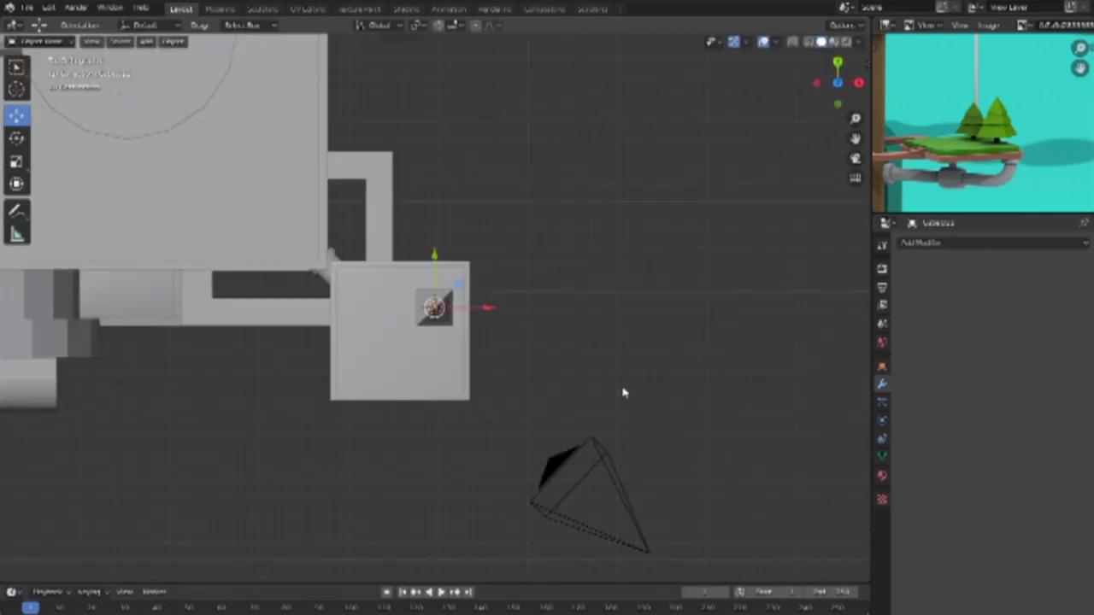
key(z)
click(519, 367)
click(452, 337)
click(467, 324)
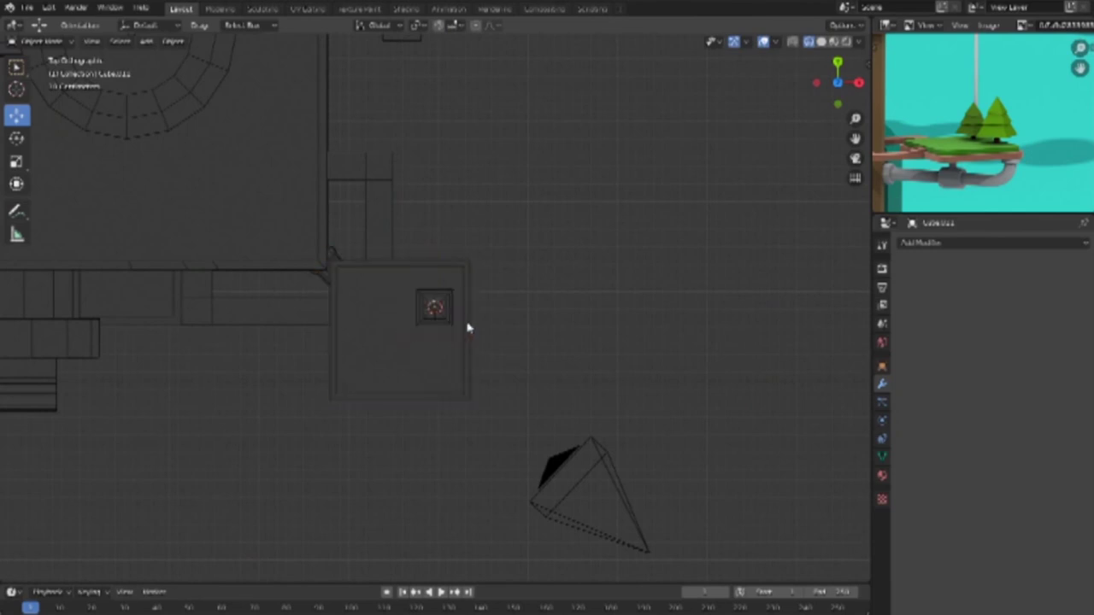
middle_drag(466, 325, 421, 282)
click(422, 282)
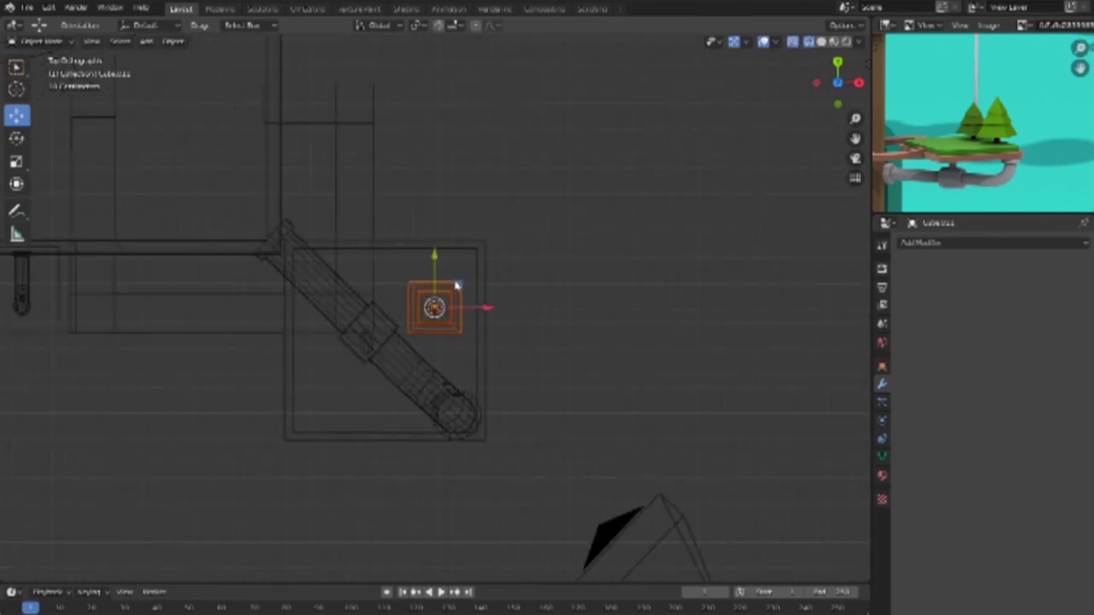
Step: Shrink the original pine tree slightly
key(g)
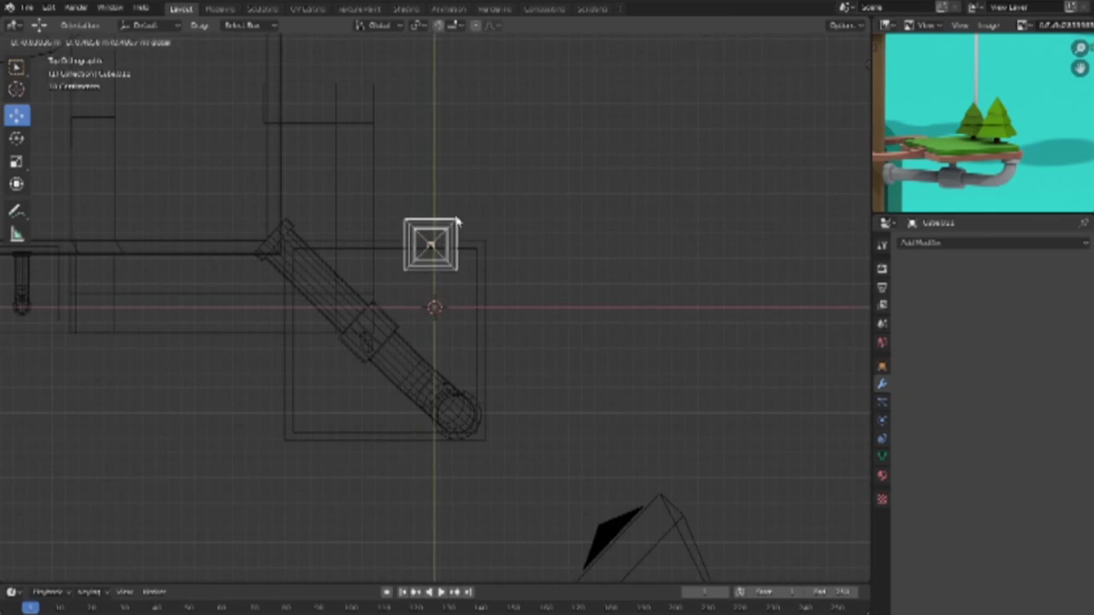
key(Escape)
click(418, 287)
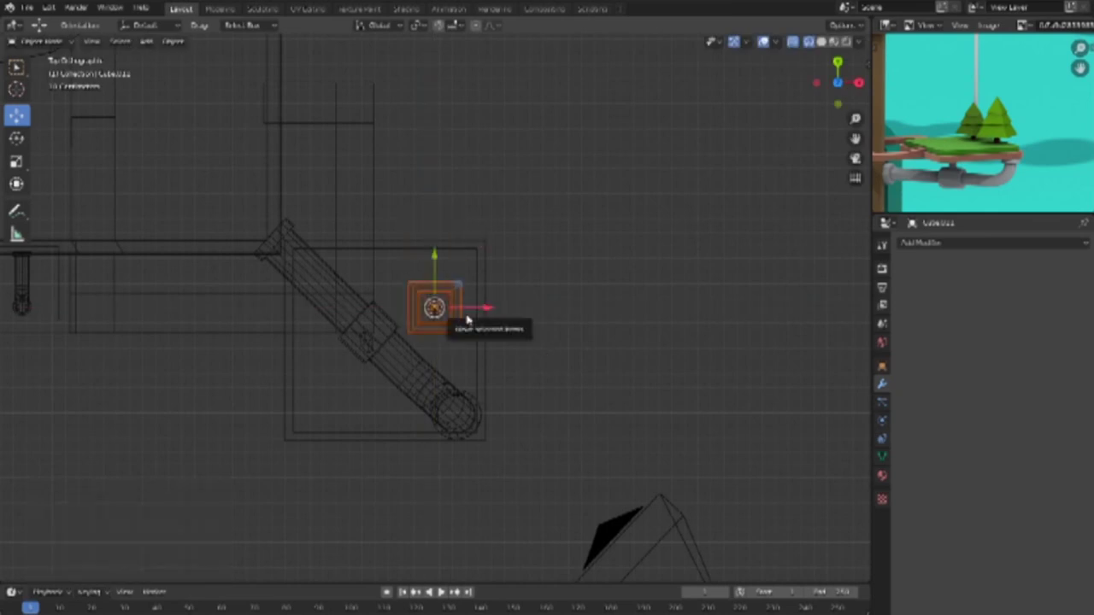
key(s)
click(453, 314)
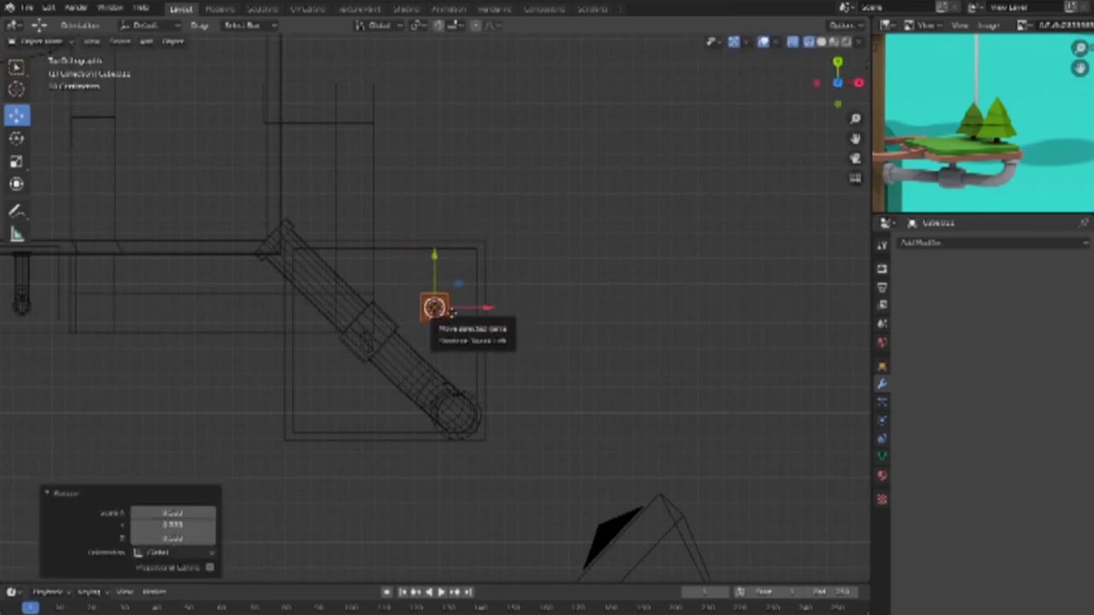
Step: Duplicate the pine beside the original and scale the copy smaller
key(shift+d)
click(468, 352)
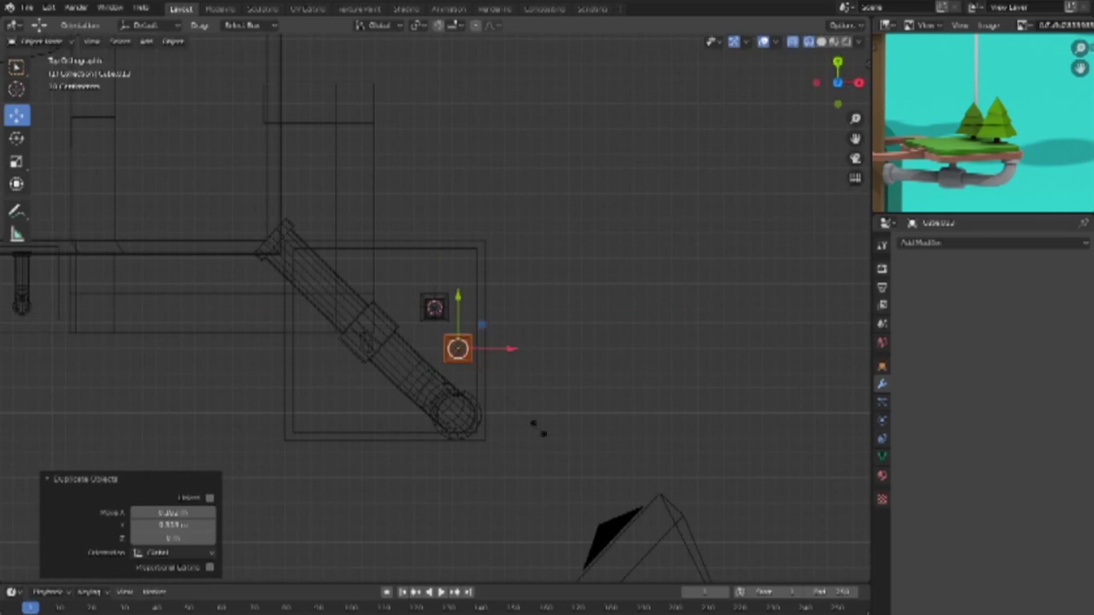
key(s)
click(561, 479)
middle_drag(512, 484, 560, 372)
Step: Adjust both trees' heights so the smaller pine stands on the platform
shift+click(431, 344)
key(g)
key(z)
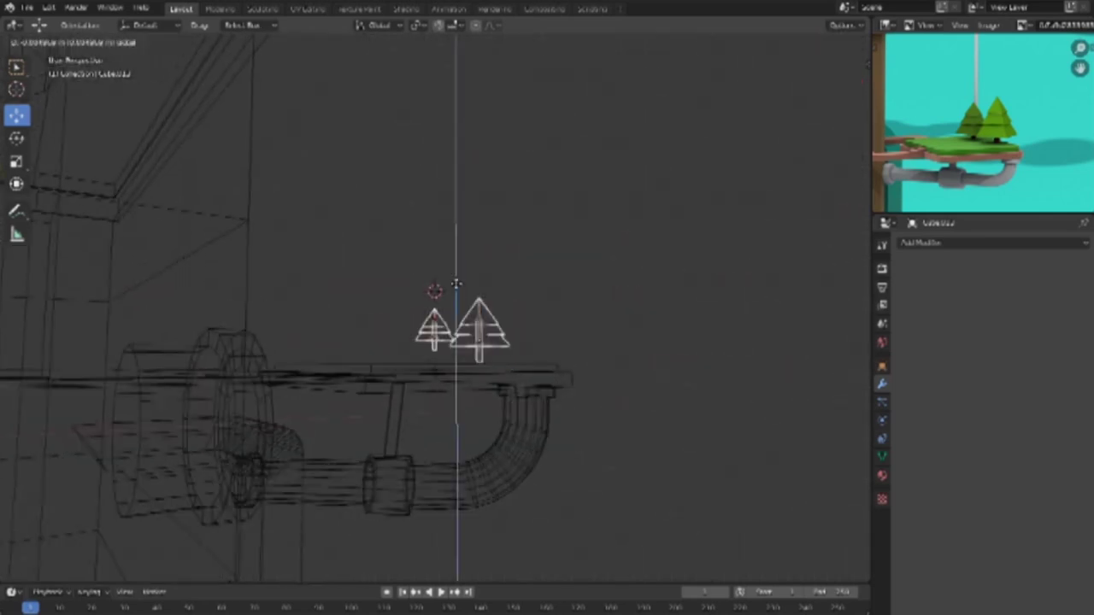
click(395, 302)
click(434, 350)
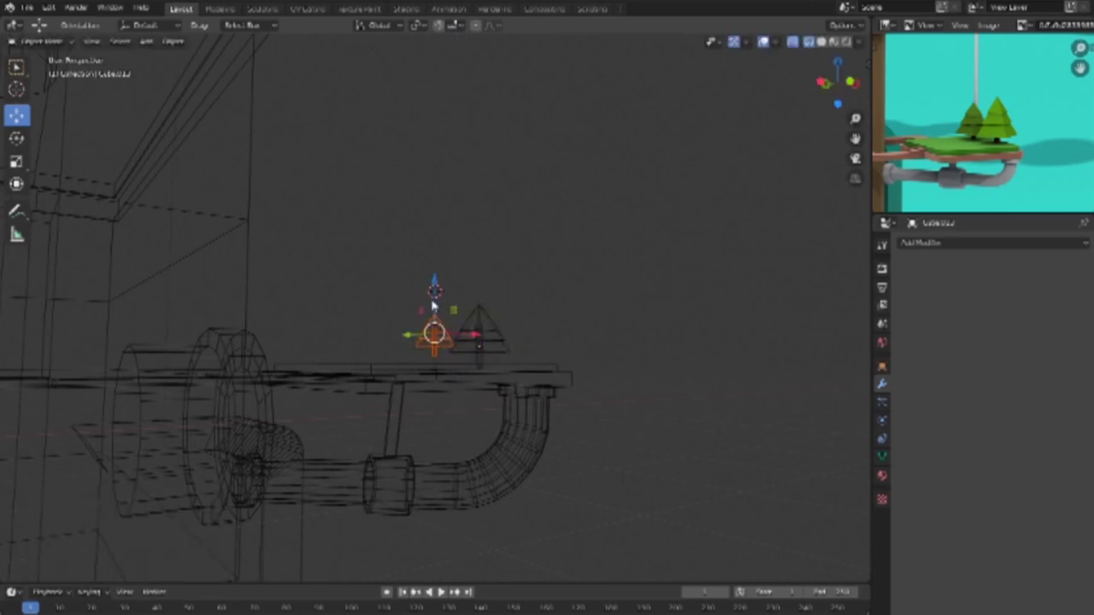
drag(434, 288, 434, 291)
click(598, 459)
mouse_move(598, 459)
middle_down()
mouse_move(569, 459)
mouse_move(691, 402)
mouse_move(712, 464)
mouse_move(709, 452)
middle_up()
Step: Switch to solid shading and zoom out to view the machine with both pines
key(shift+z)
click(671, 435)
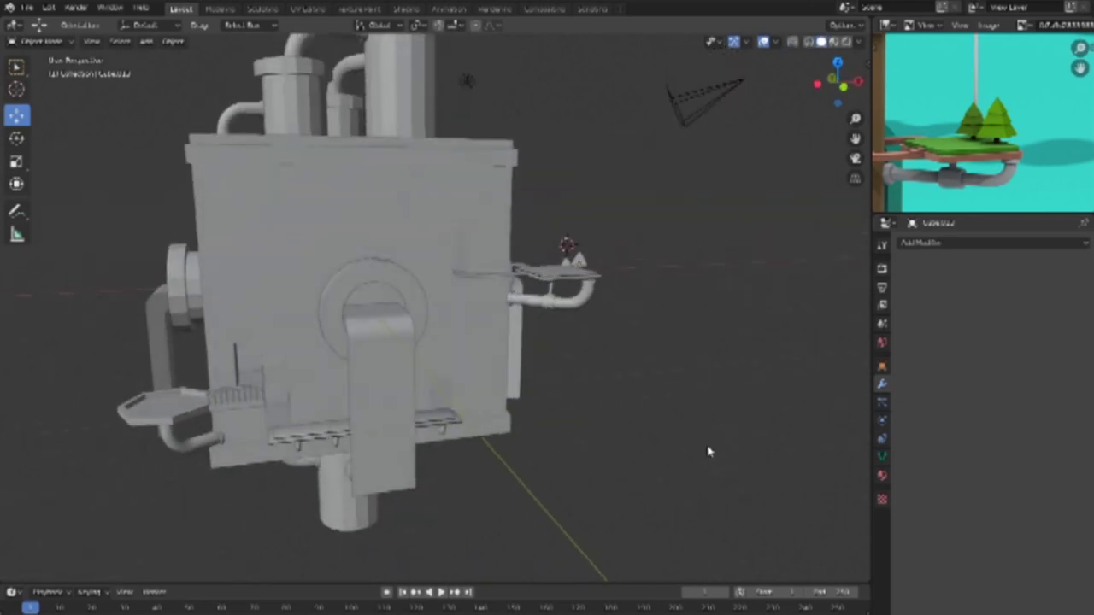
mouse_move(652, 361)
middle_down()
mouse_move(661, 361)
mouse_move(630, 366)
middle_up()
scroll(667, 413, down, 3)
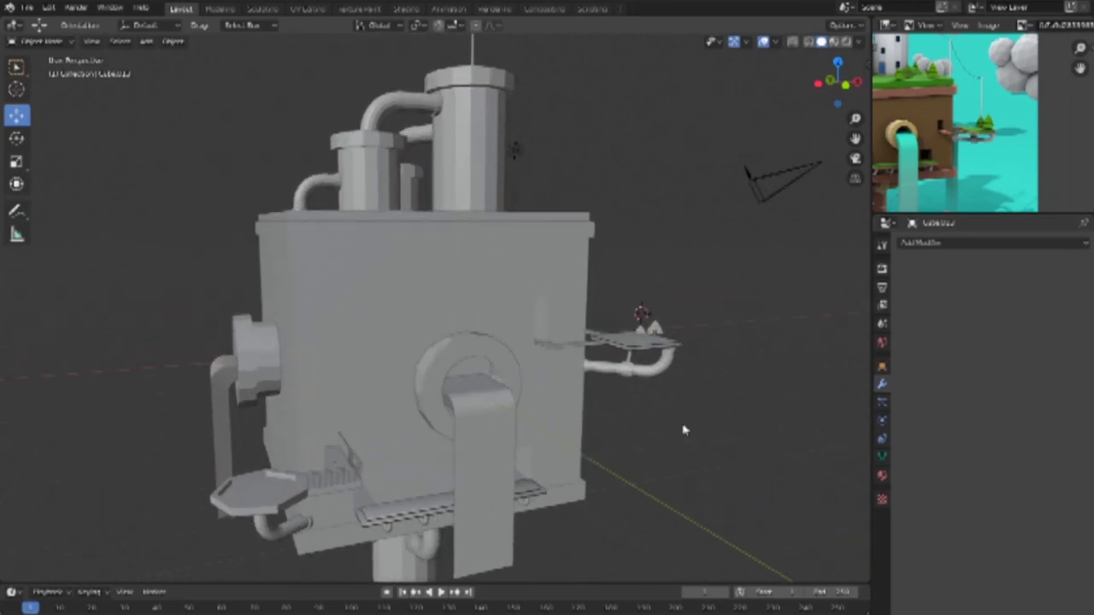
mouse_move(681, 430)
middle_down()
mouse_move(658, 427)
mouse_move(690, 432)
mouse_move(566, 416)
middle_up()
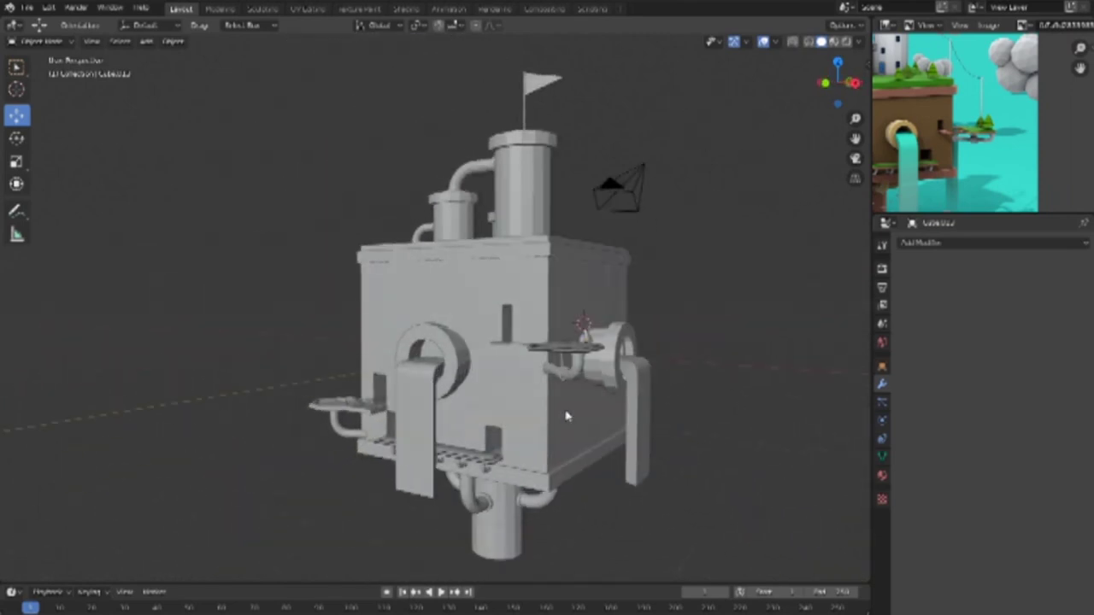